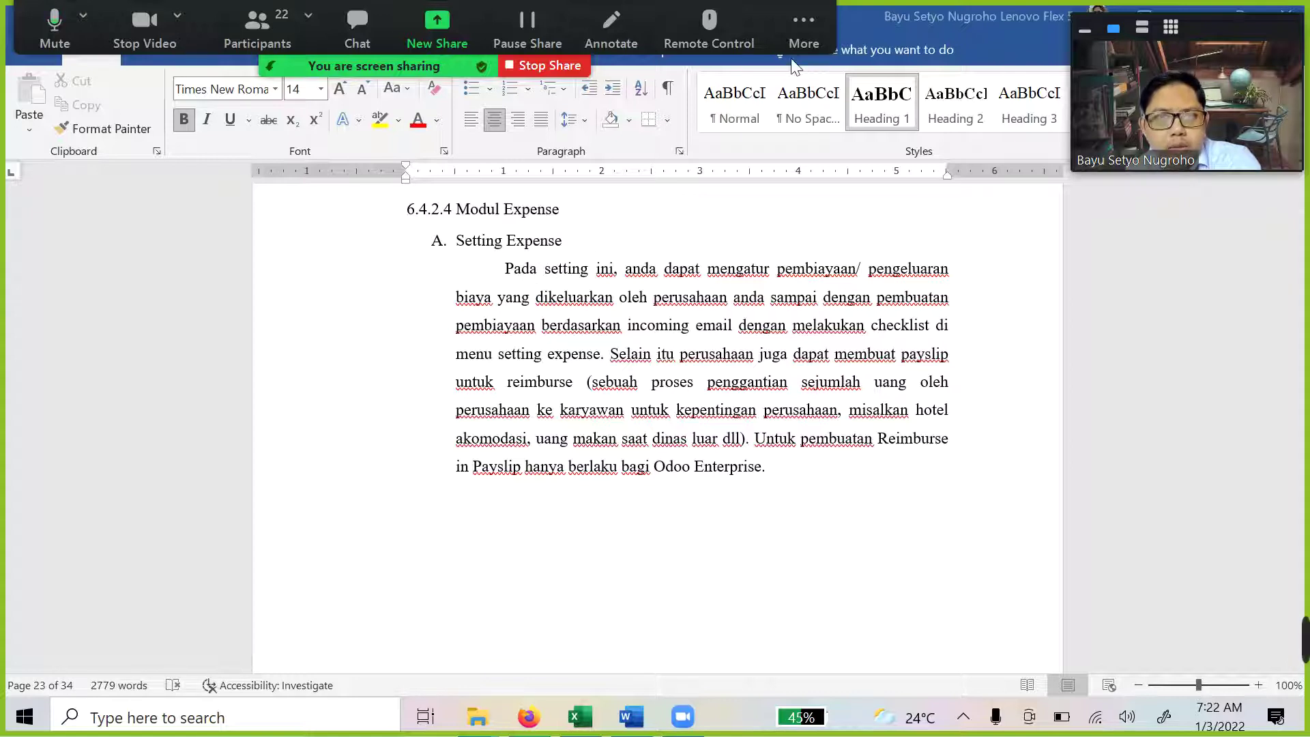
click(800, 27)
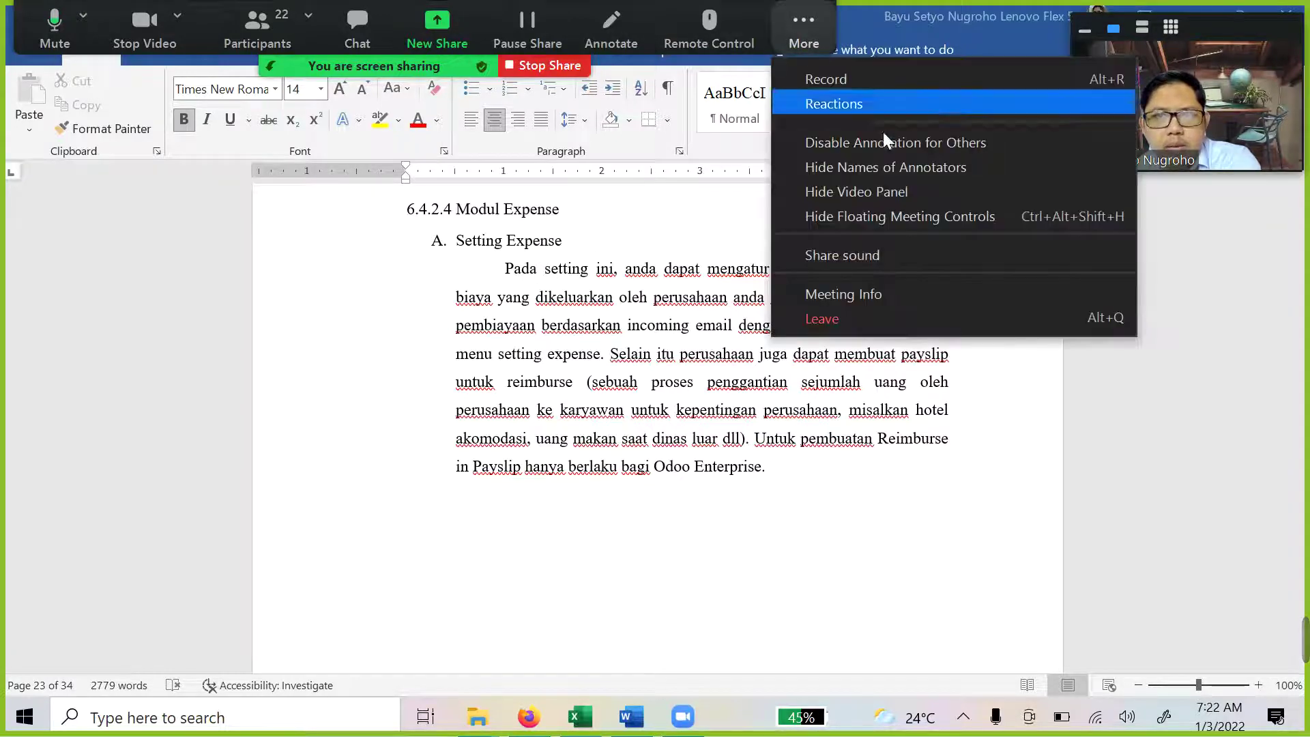
click(724, 329)
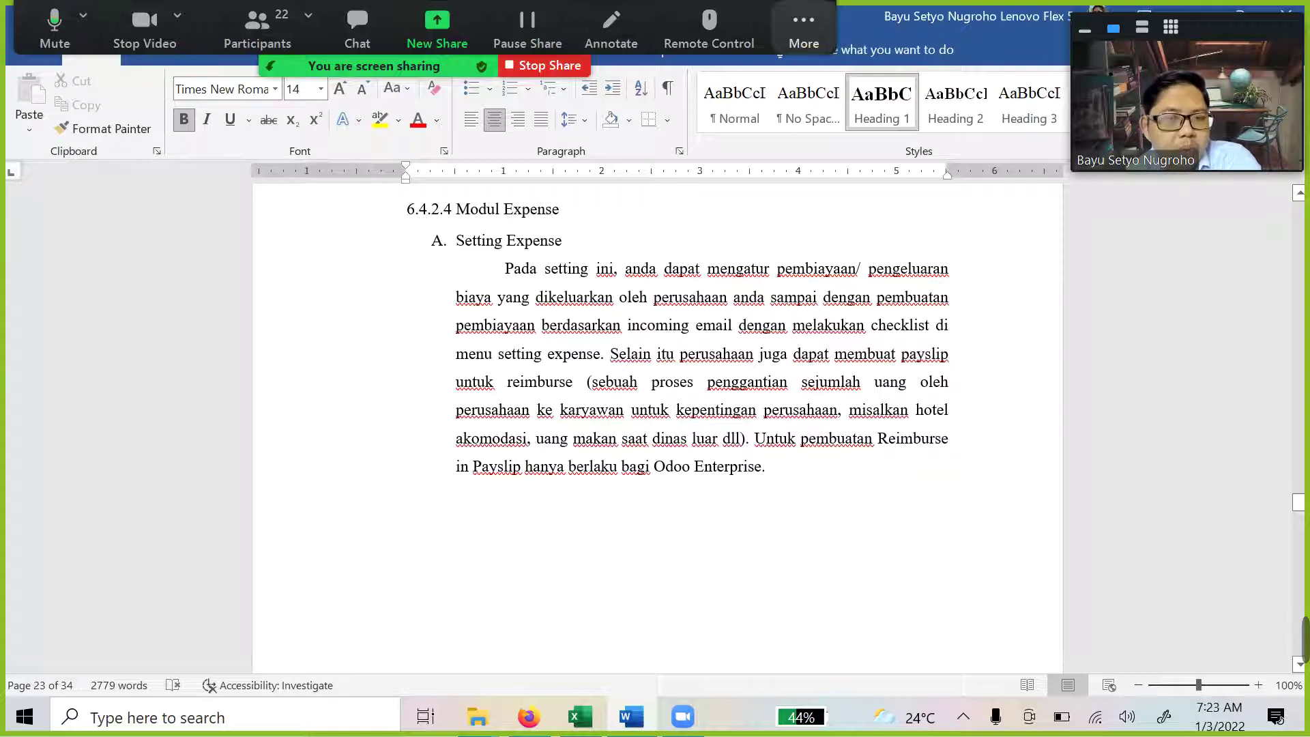
click(770, 466)
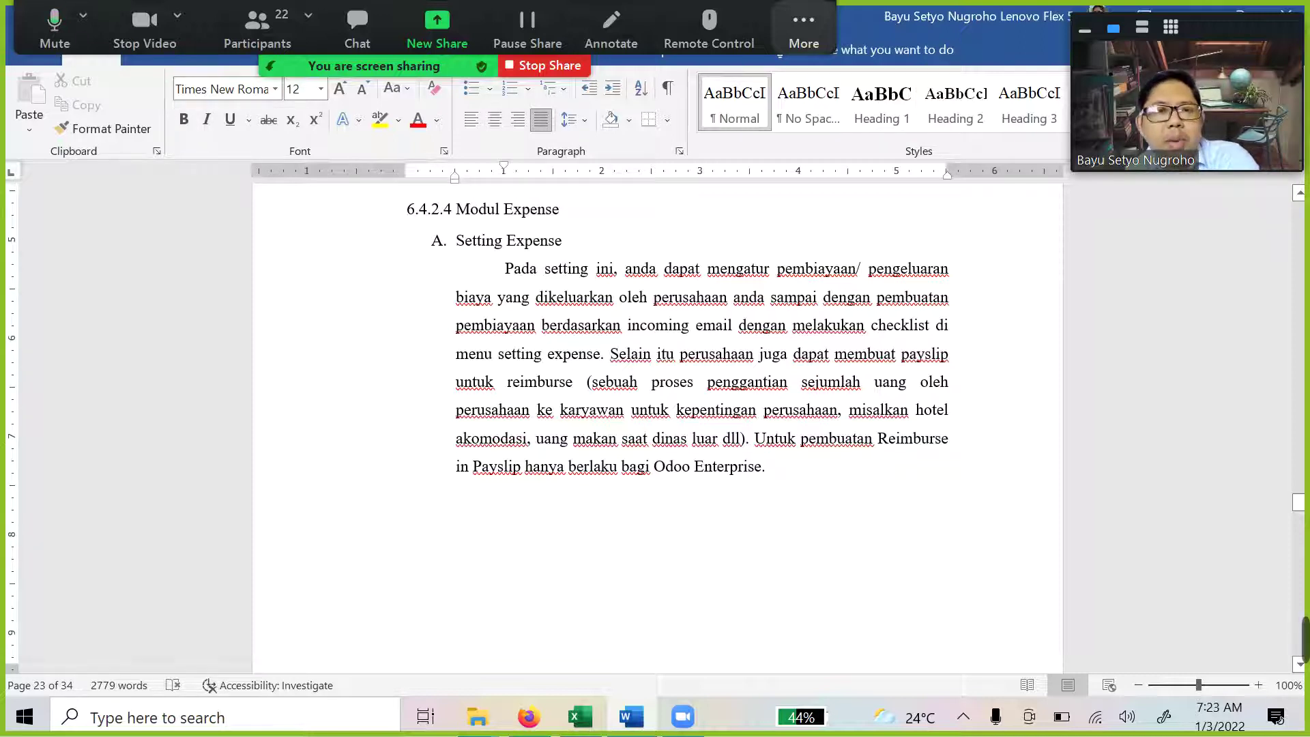
click(603, 240)
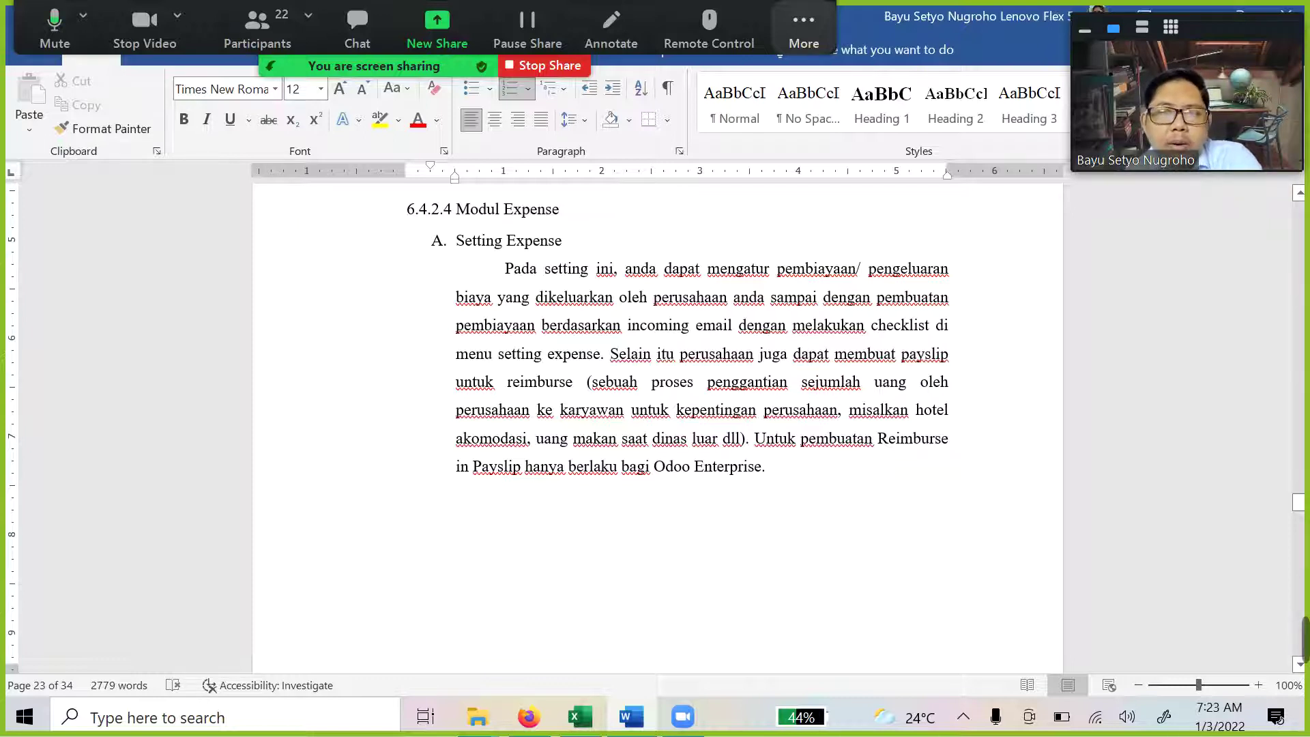
click(696, 325)
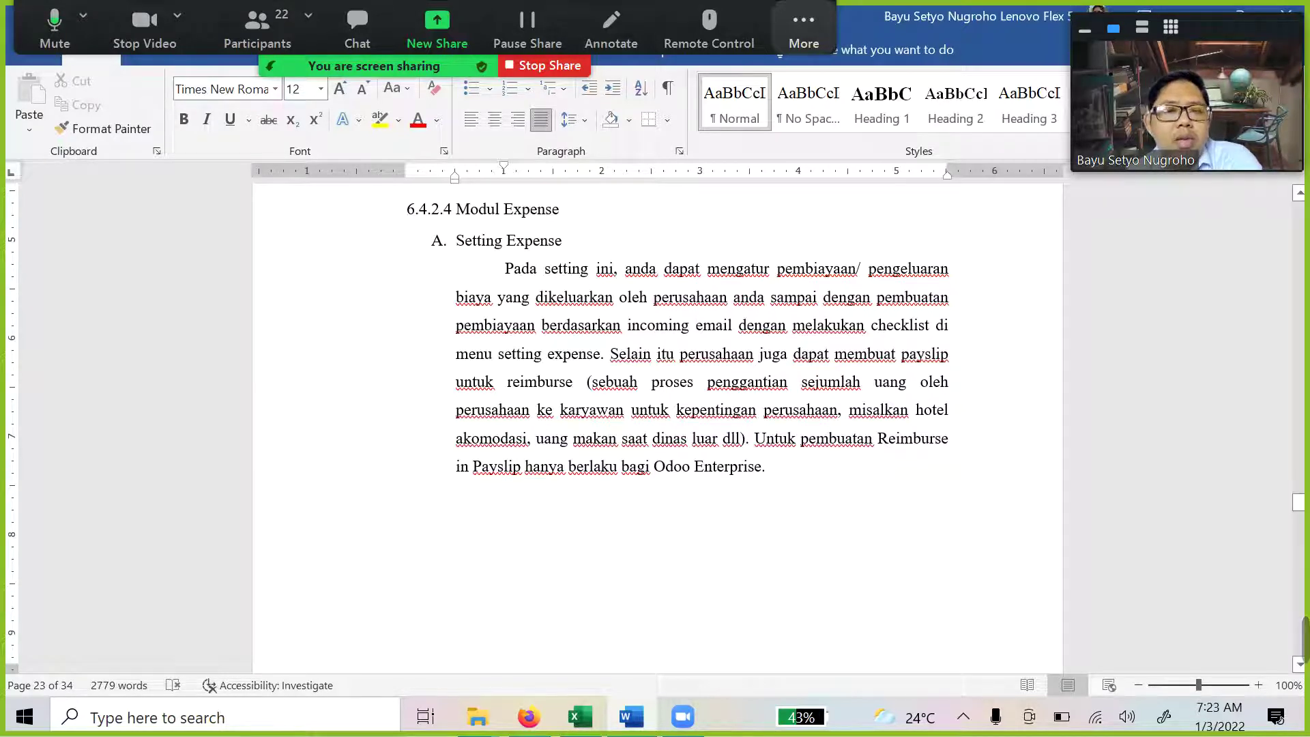
Switch the laptop's power mode to Extreme performance in the Lenovo battery quick settings and close them
click(805, 699)
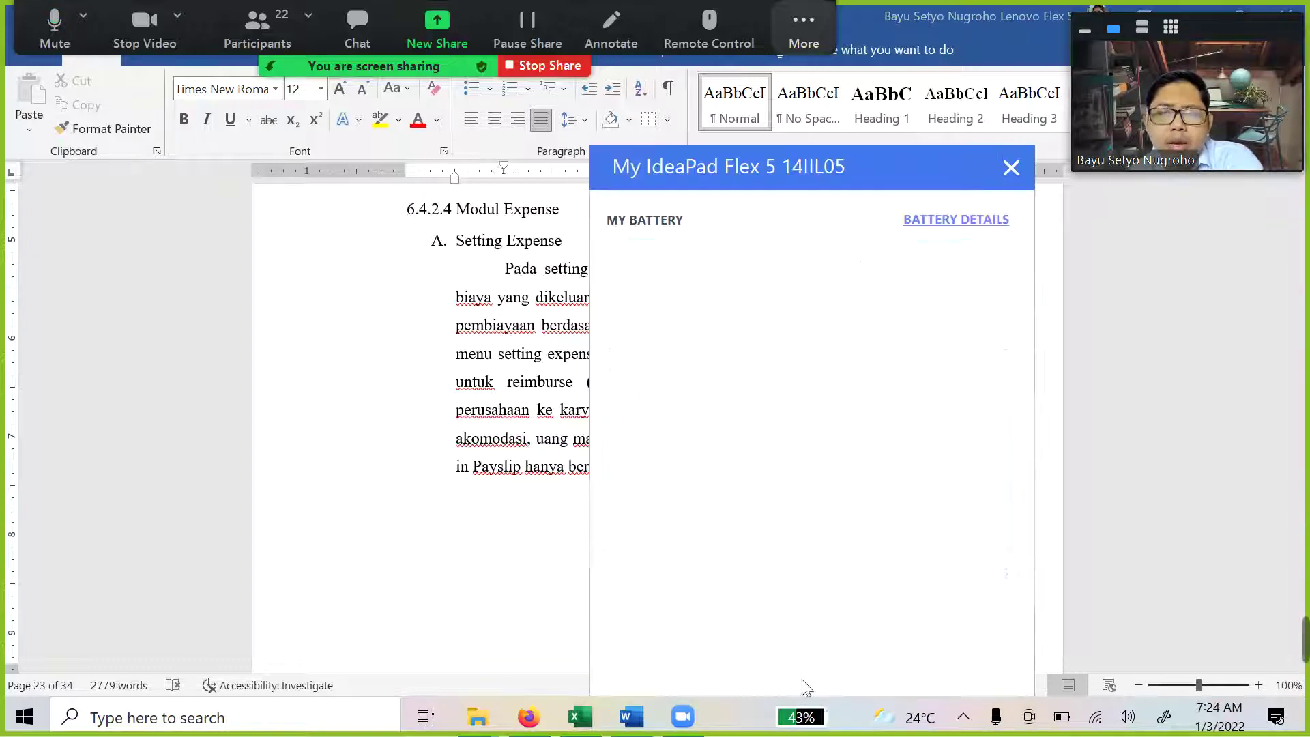
click(969, 424)
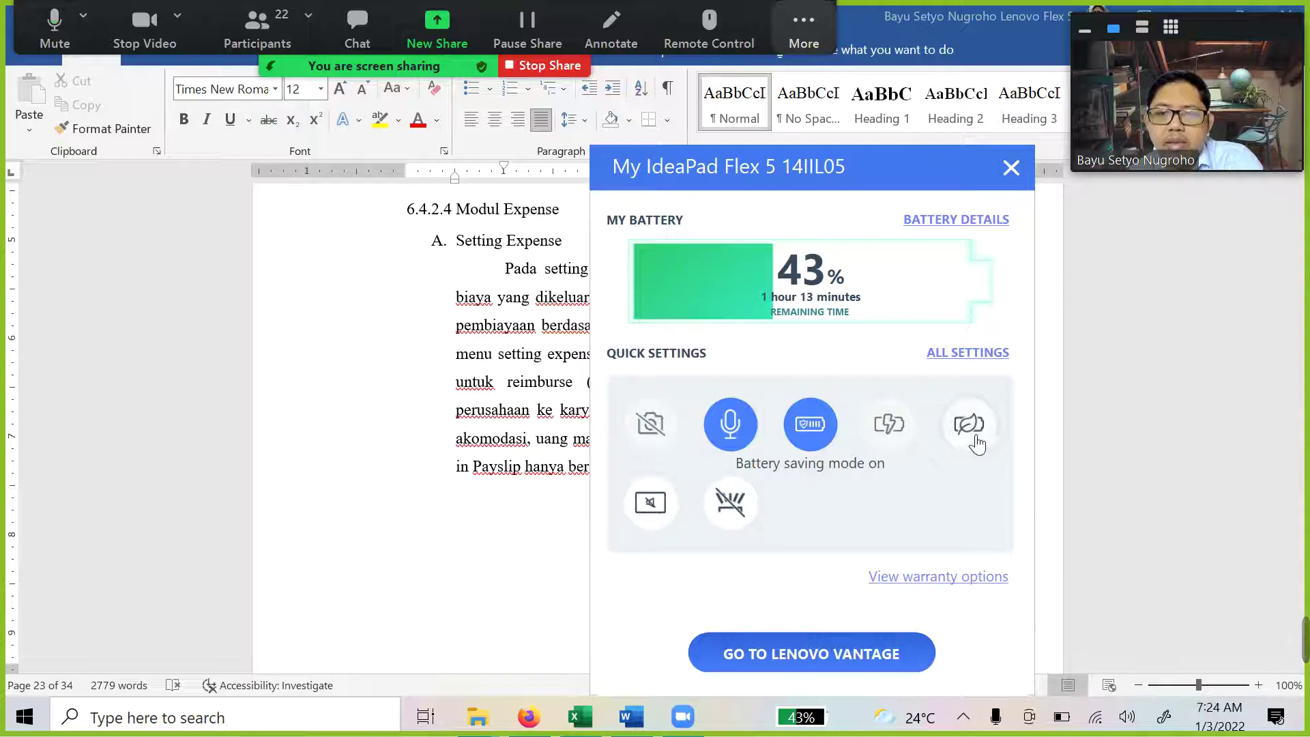
click(974, 440)
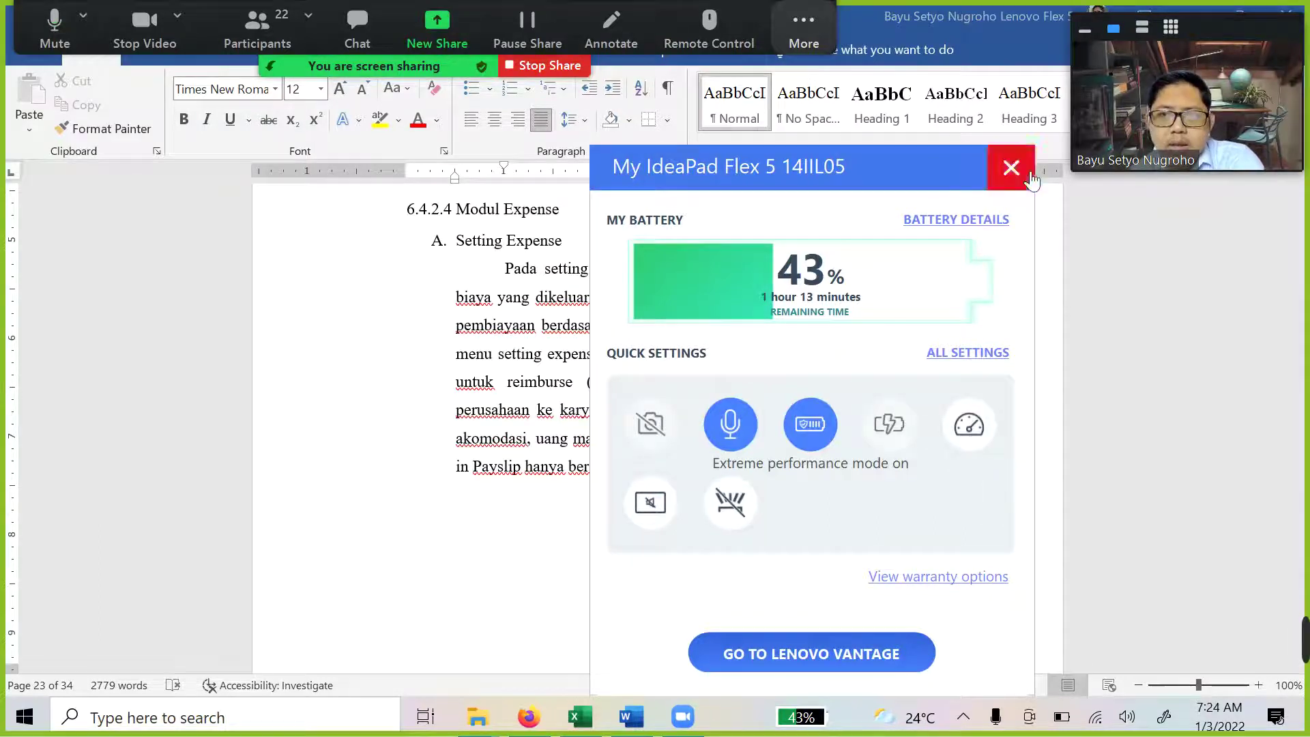
click(1011, 168)
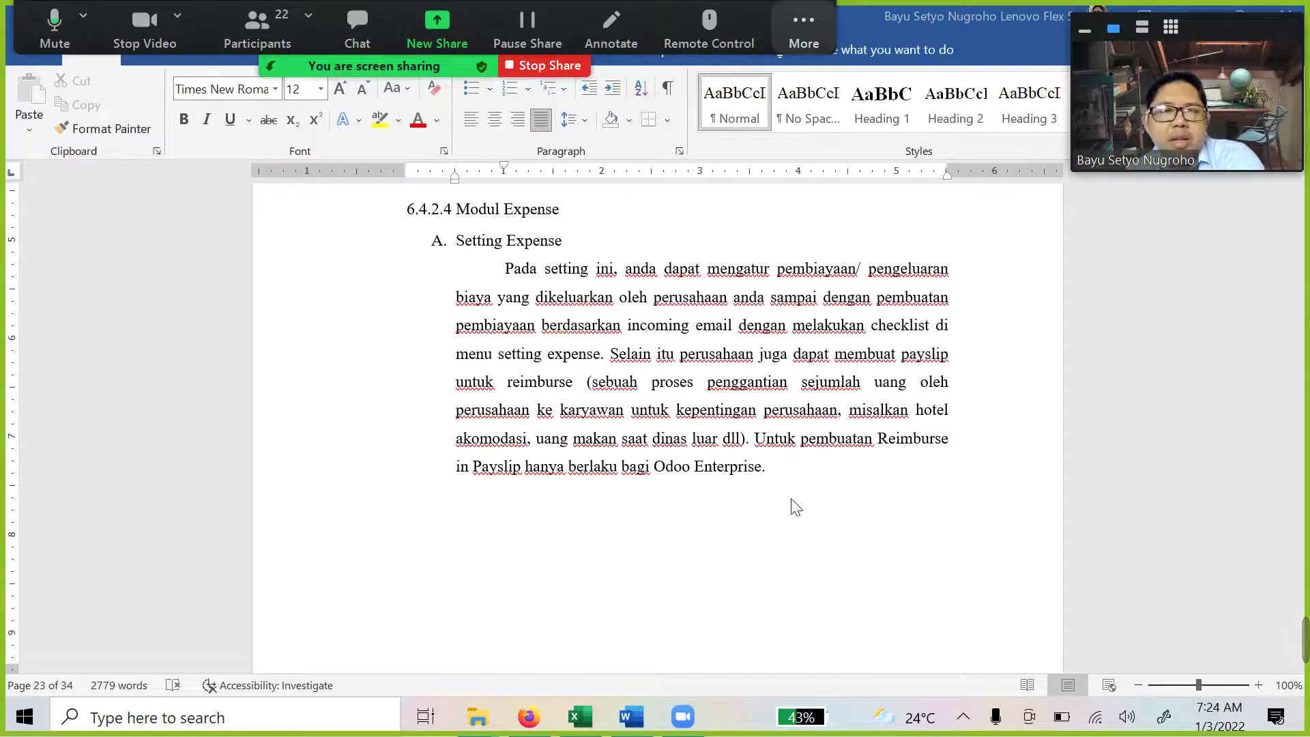
Highlight the term "reimburse" in the Setting Expense paragraph while reading its explanation
click(772, 470)
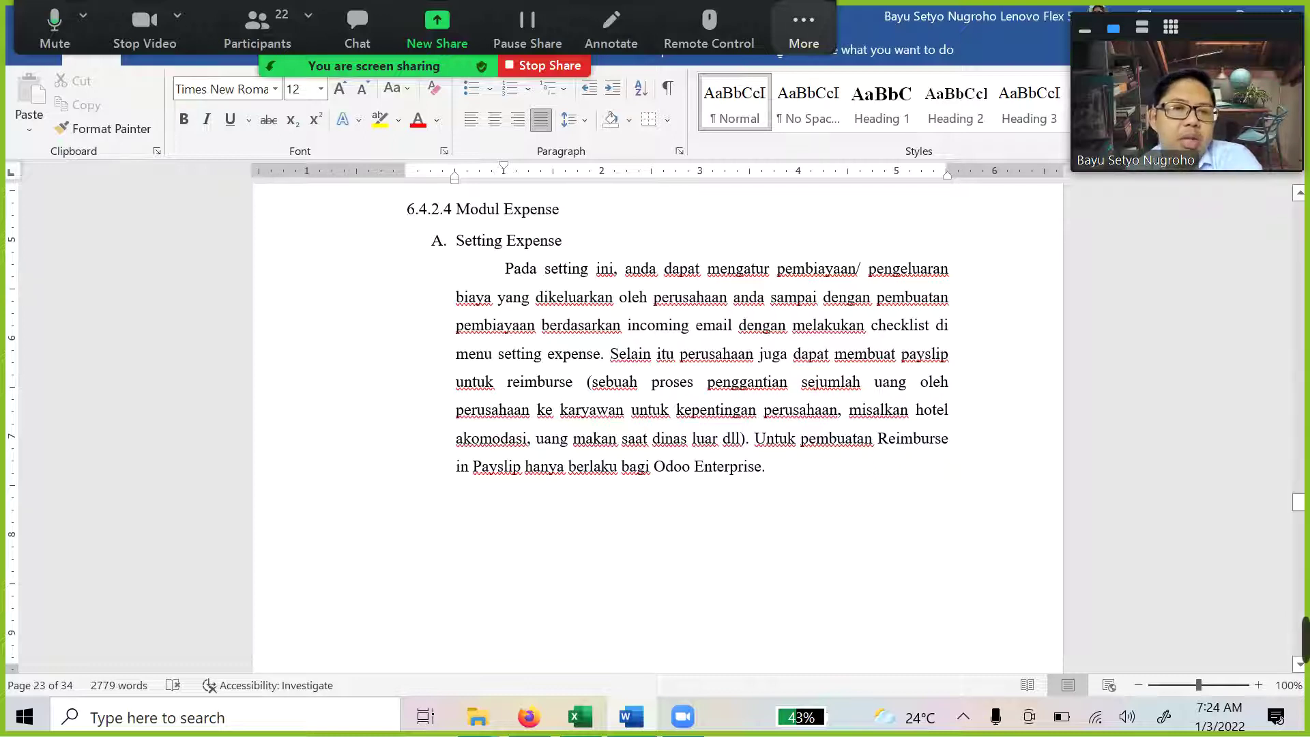
drag(507, 382, 572, 382)
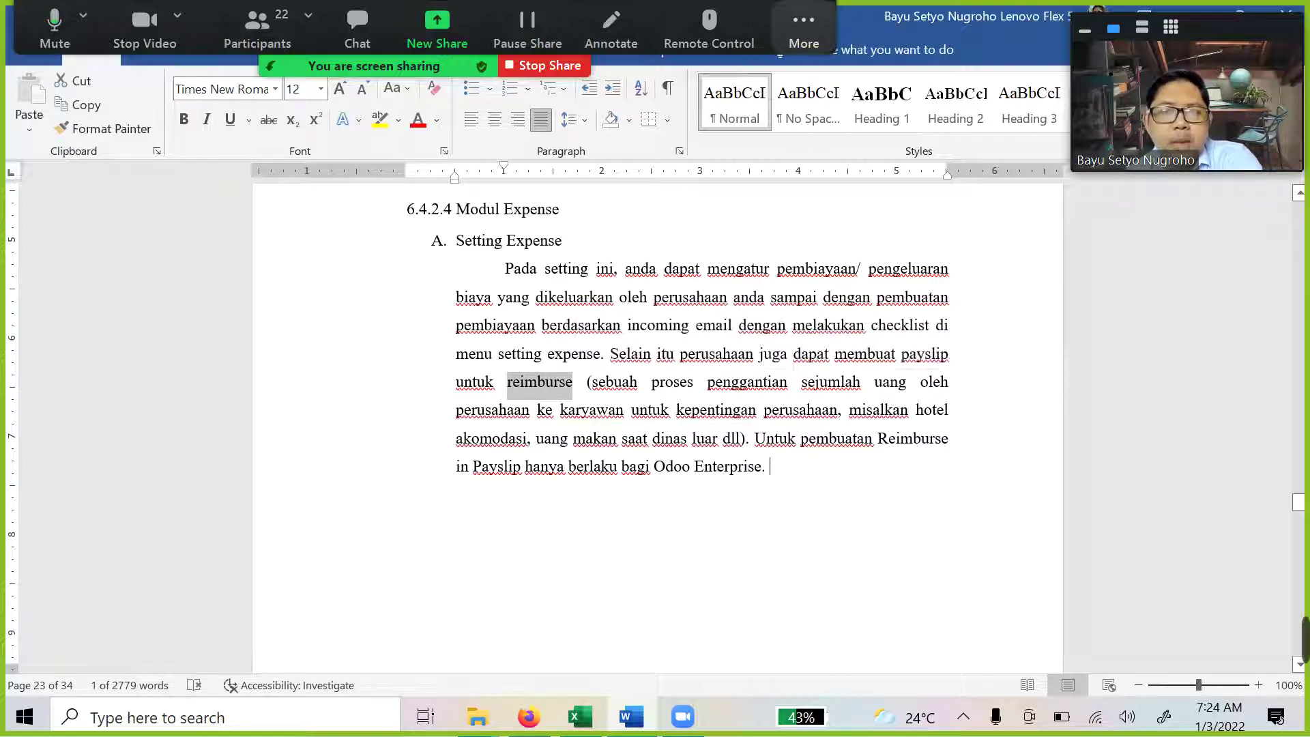
click(770, 467)
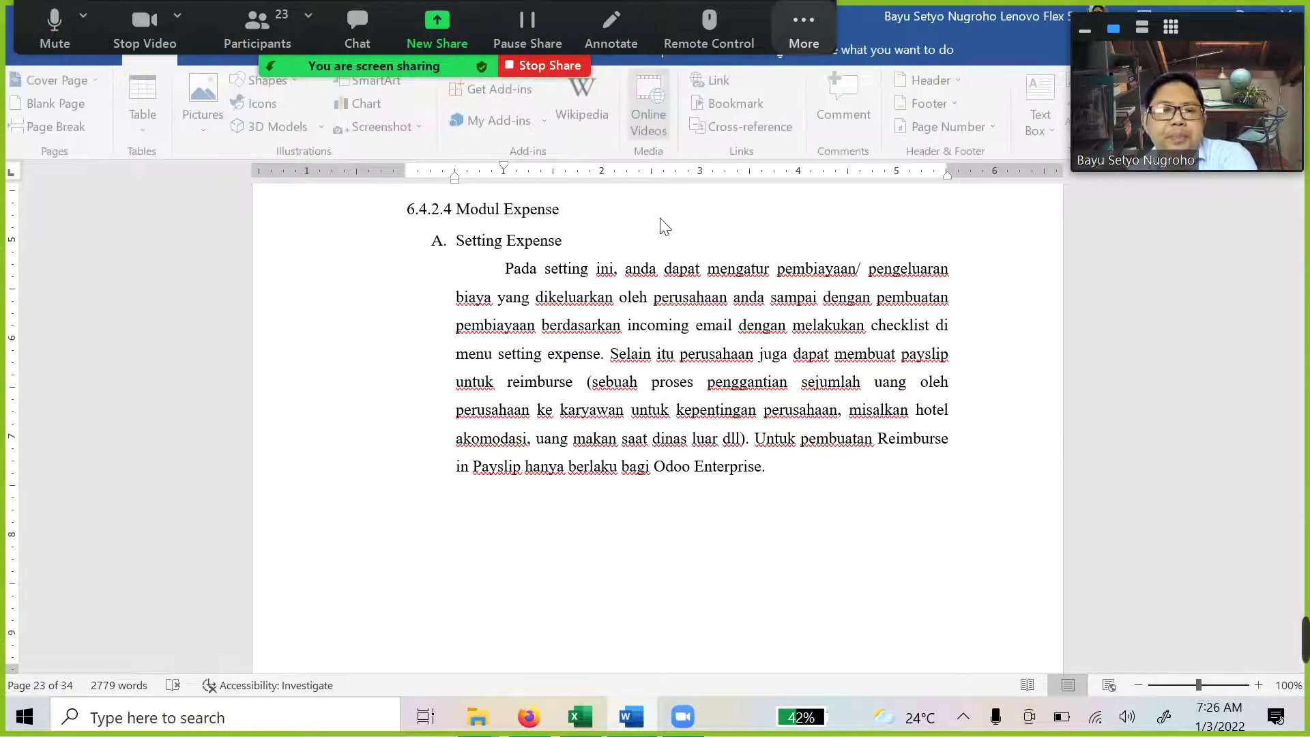
Examine the Expenses settings screenshot that follows the Setting Expense paragraph, including its Incoming Emails and Reimburse in Payslip options
scroll(705, 319, down, 3)
scroll(704, 318, down, 6)
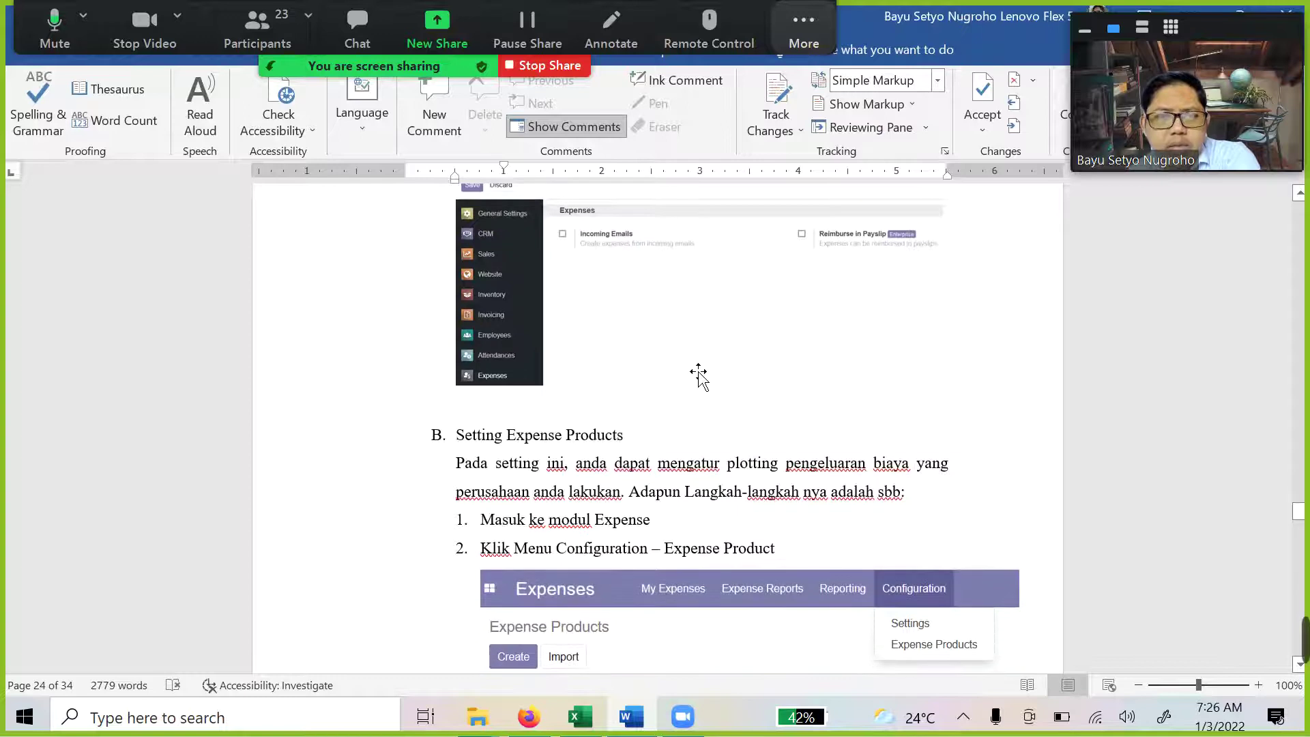
scroll(700, 369, up, 2)
scroll(699, 369, down, 1)
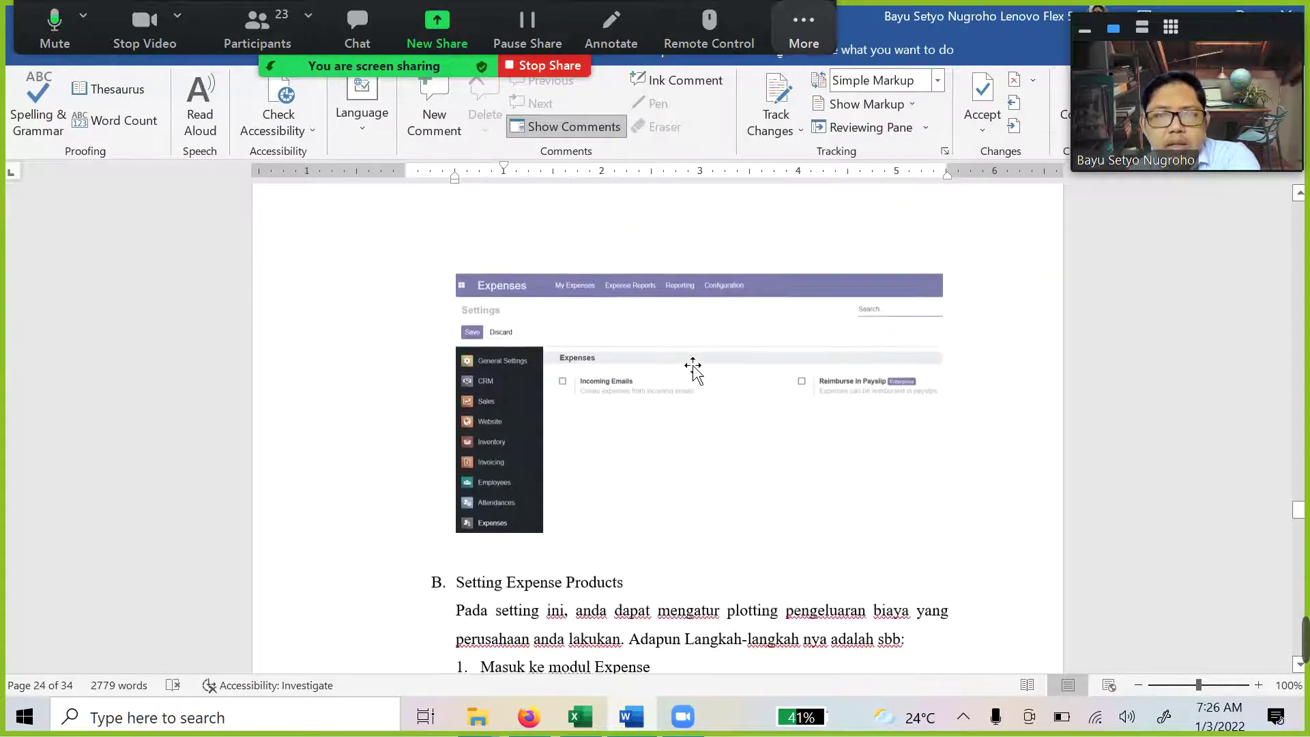
scroll(693, 441, down, 2)
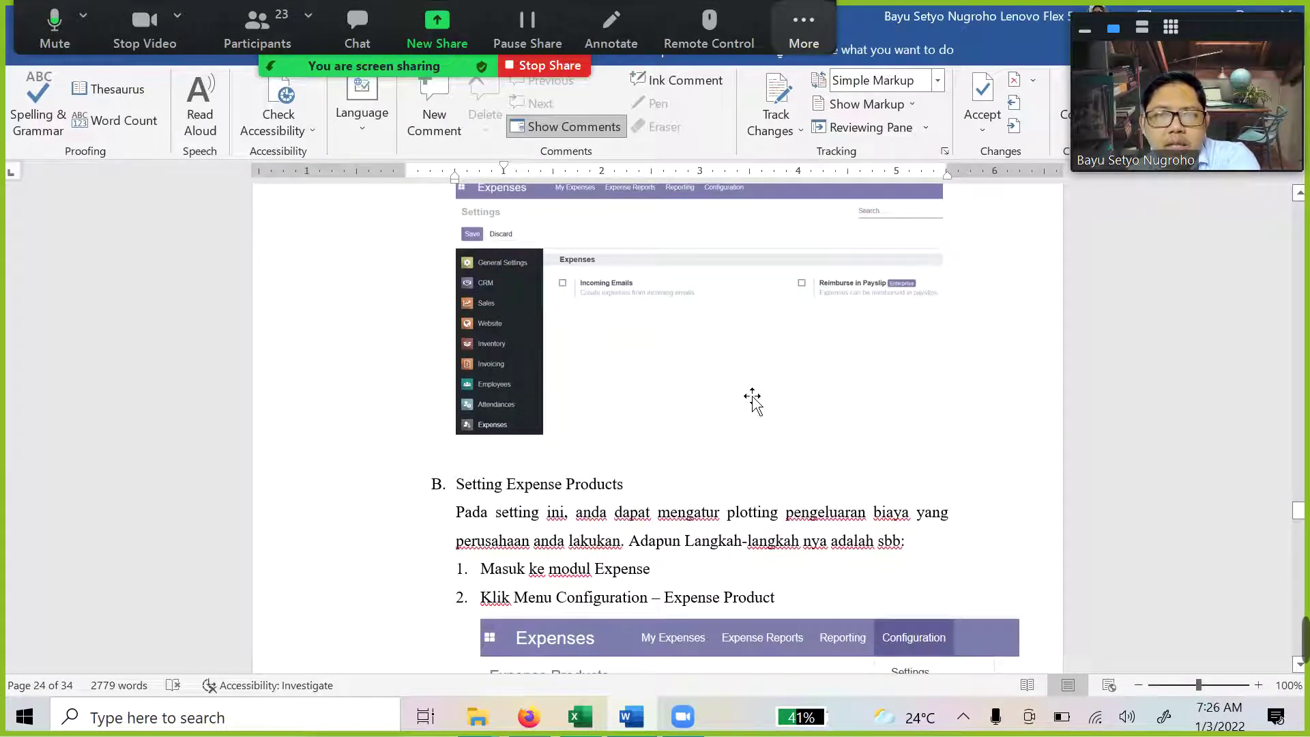
scroll(713, 430, down, 1)
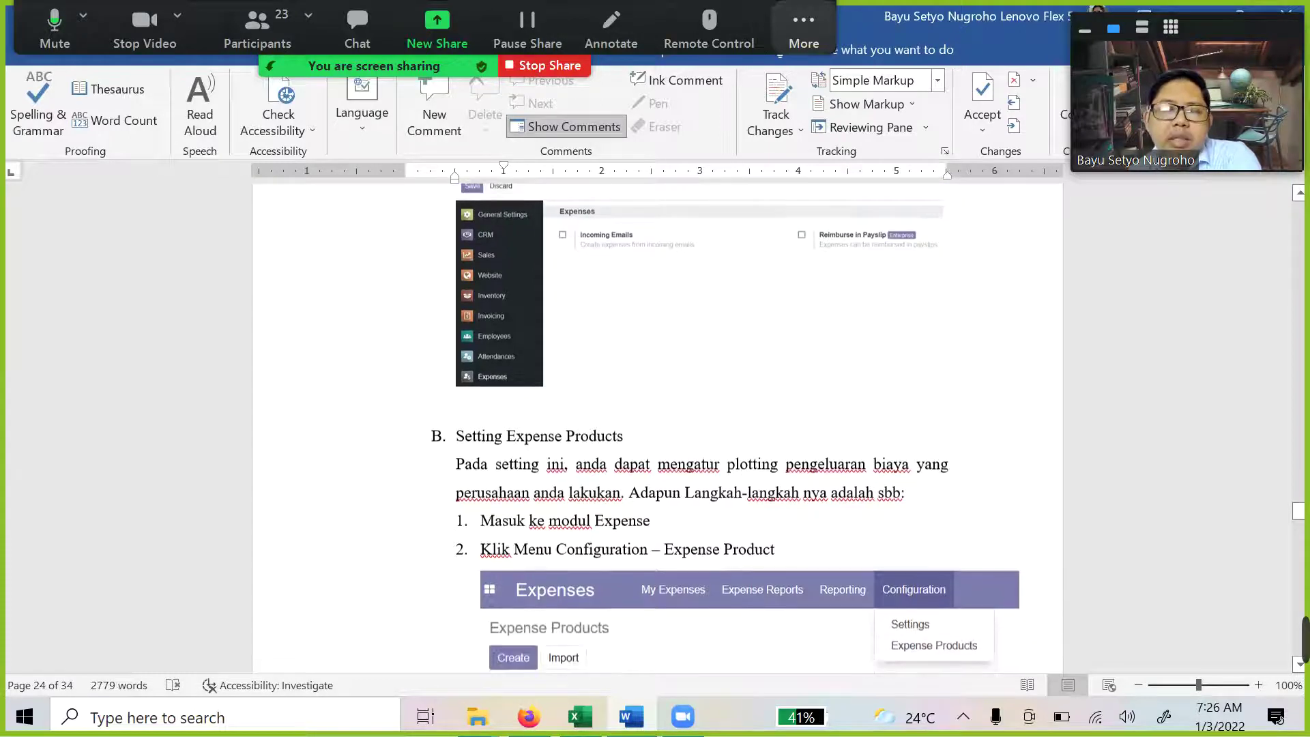
scroll(669, 390, up, 1)
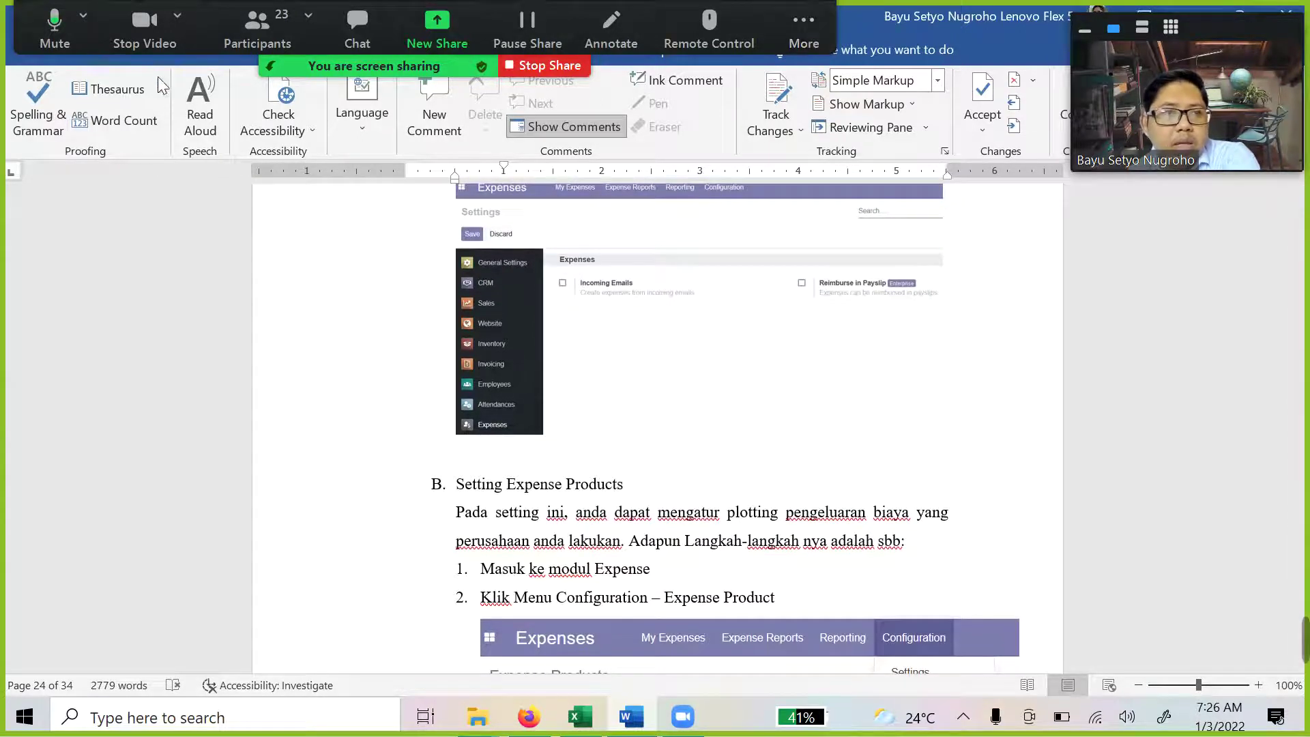
scroll(158, 80, up, 3)
scroll(266, 126, up, 1)
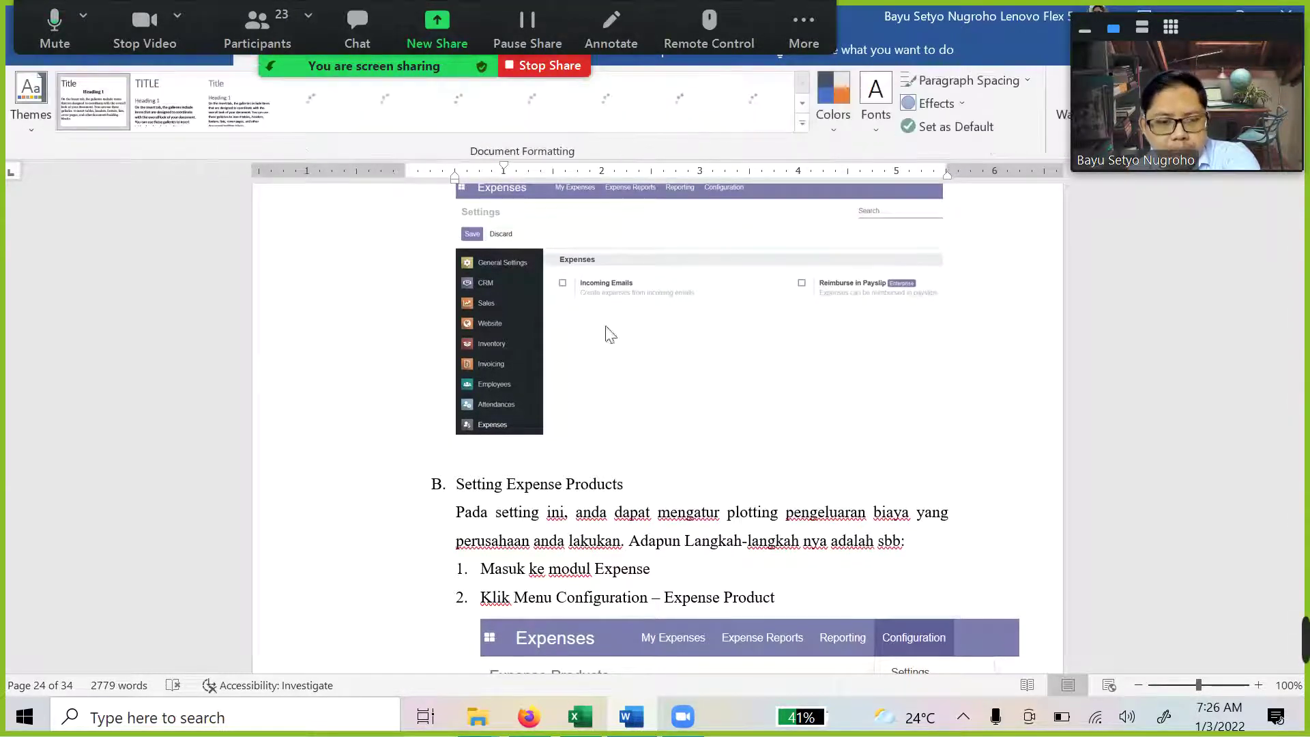
Read the numbered instructions under Setting Expense Products, from entering the Expense module to arranging the expenses
scroll(669, 418, down, 1)
scroll(723, 430, down, 2)
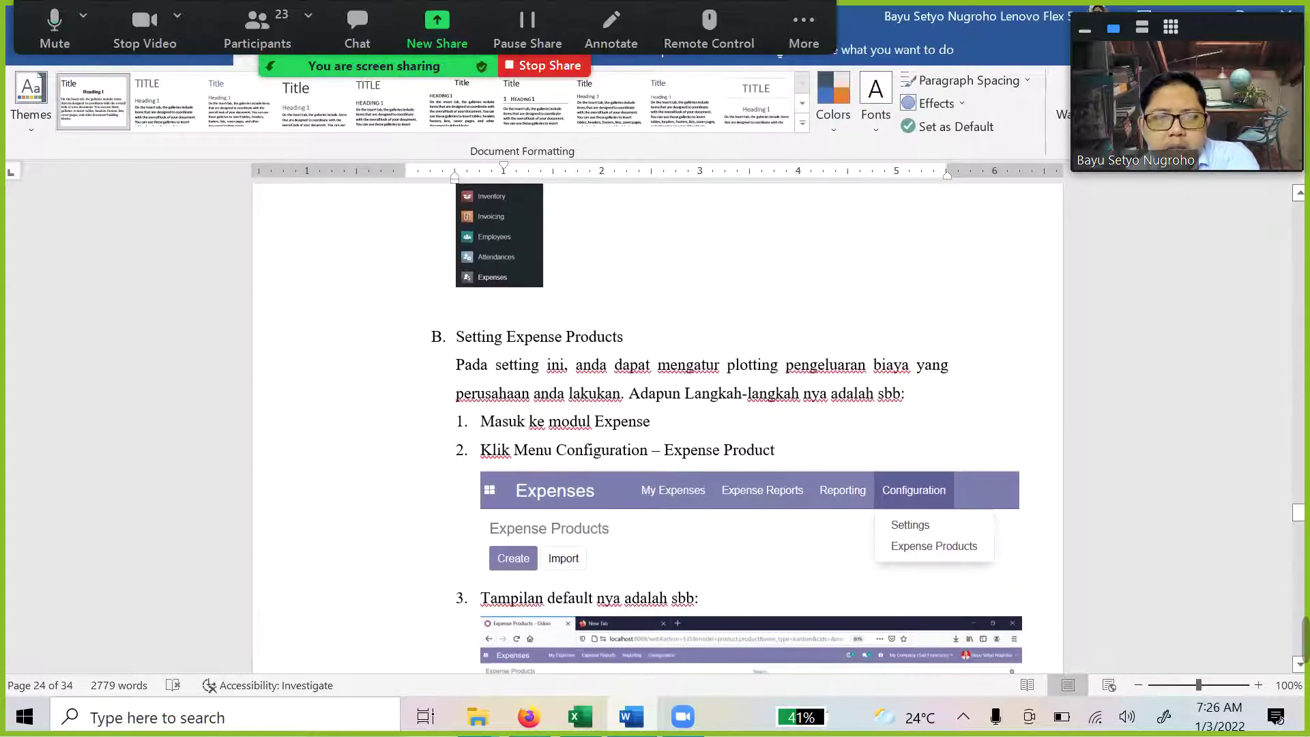
scroll(856, 476, down, 2)
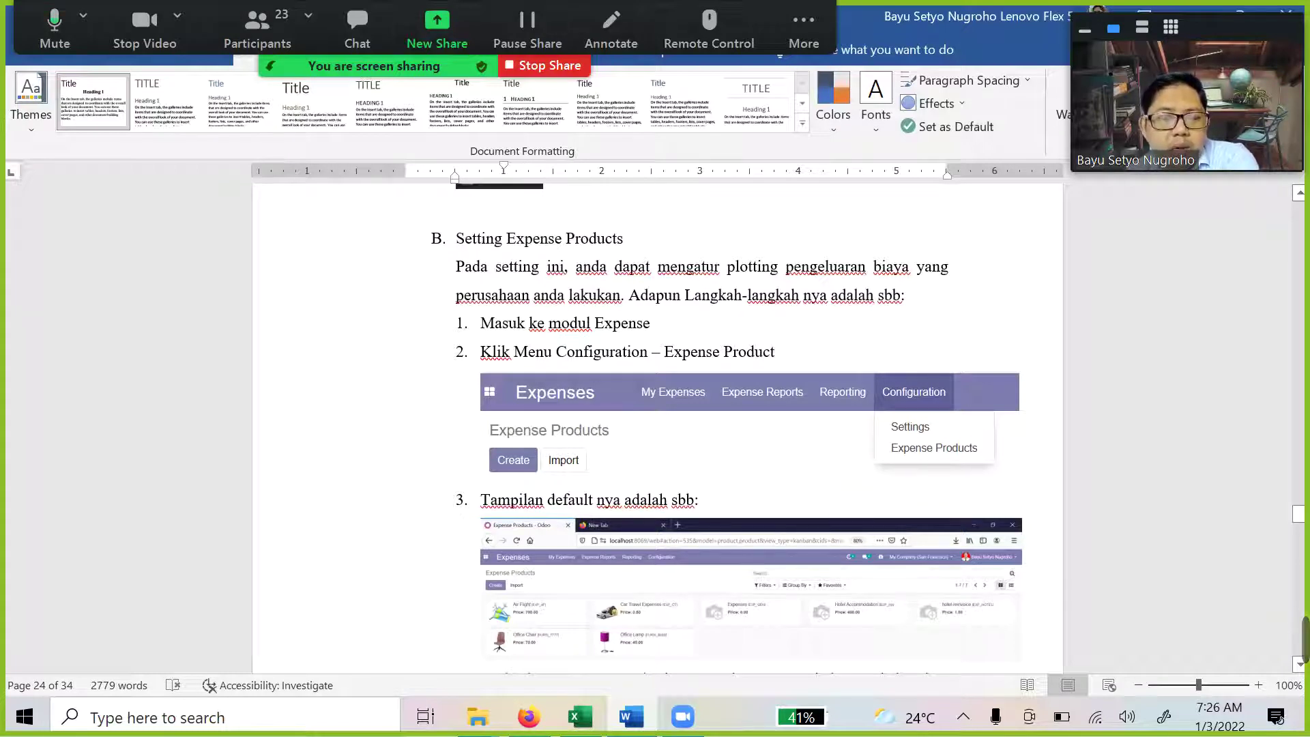
scroll(665, 348, down, 2)
scroll(663, 336, down, 1)
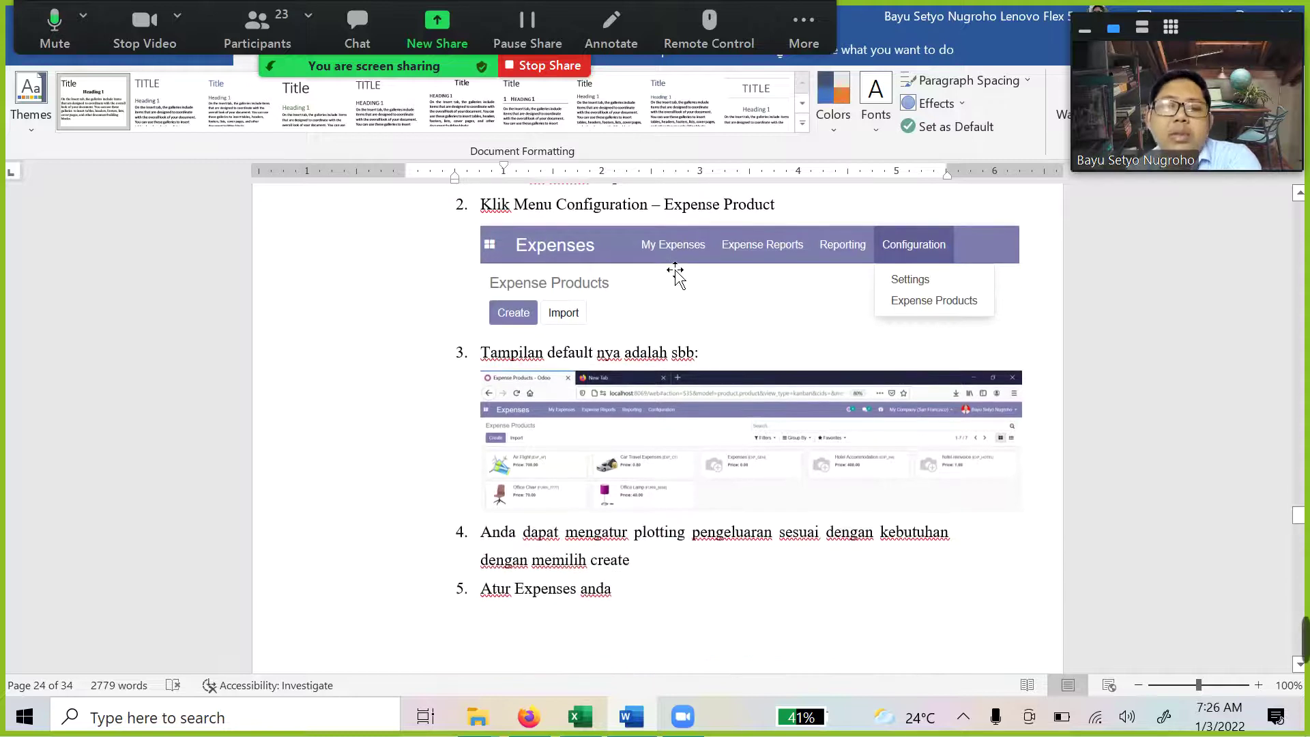
scroll(612, 335, down, 1)
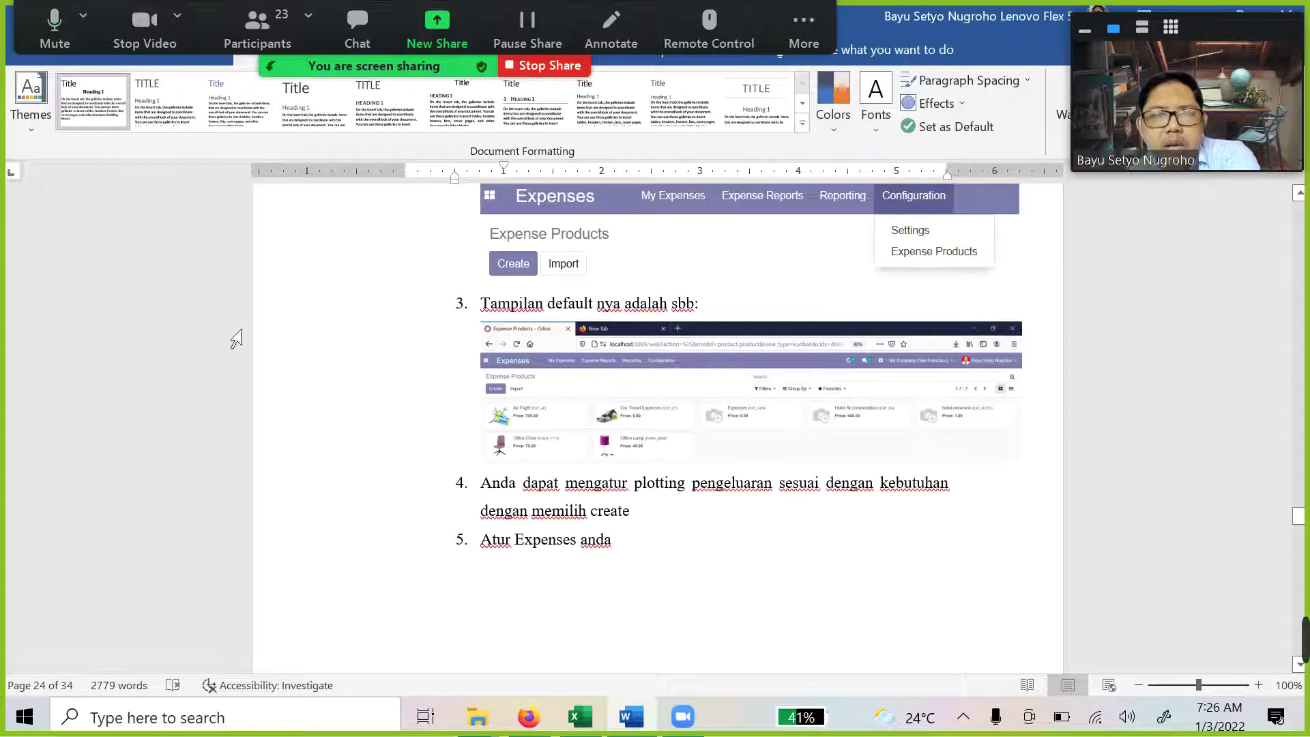
scroll(535, 444, down, 5)
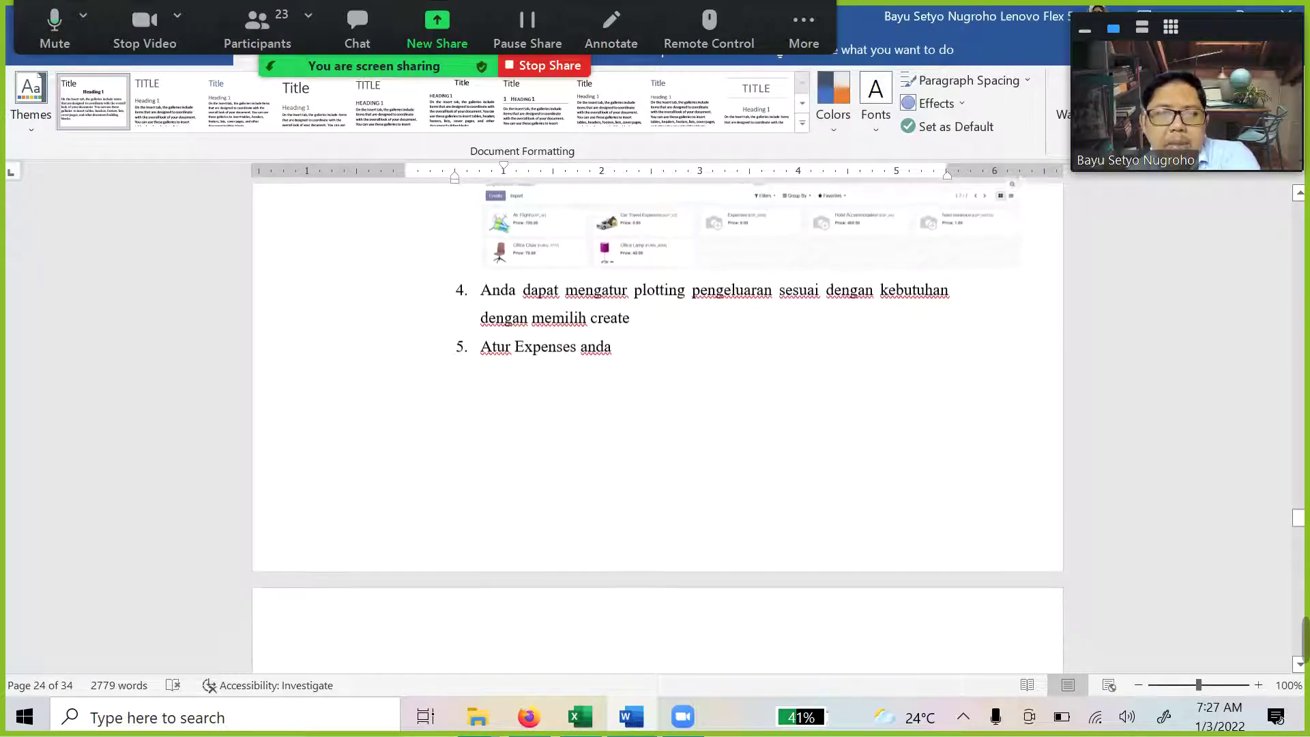
Review the new expense product form and the descriptions of Product Name, Product Type and Cost, highlighting the Service type and Cost text
scroll(643, 362, down, 5)
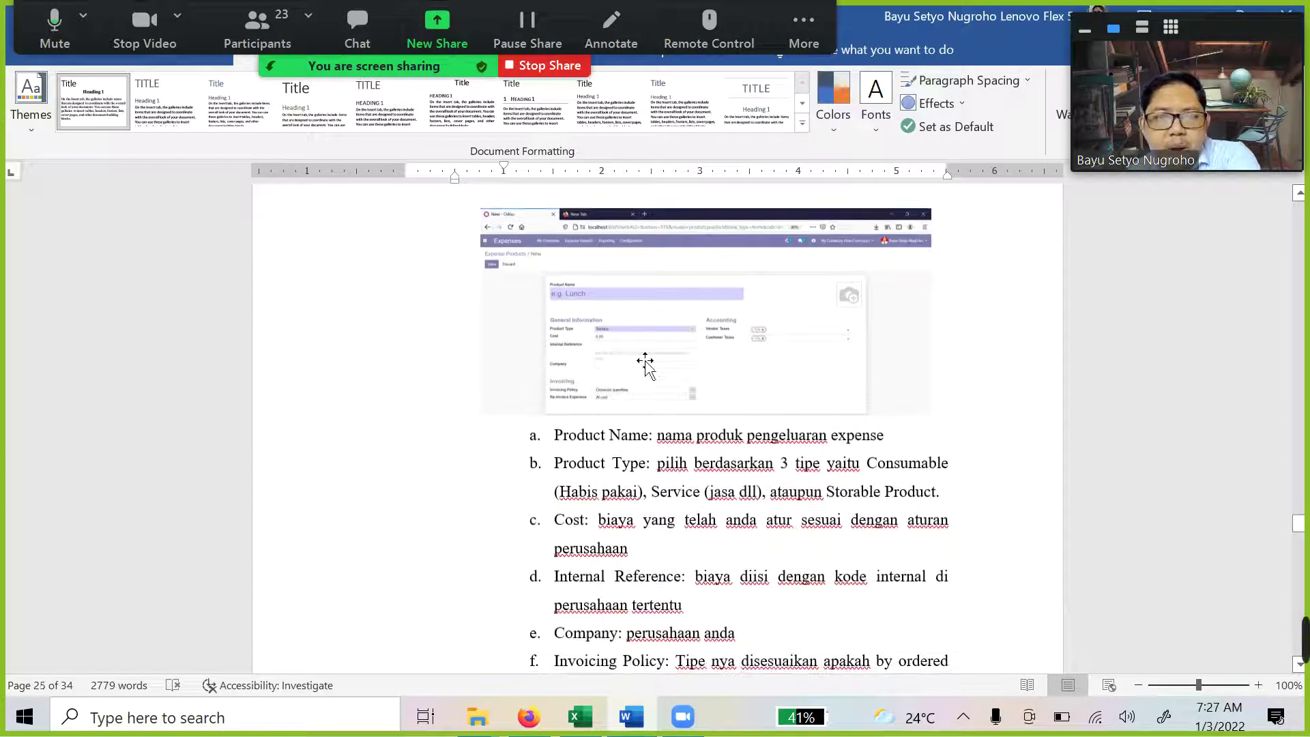
scroll(614, 368, down, 1)
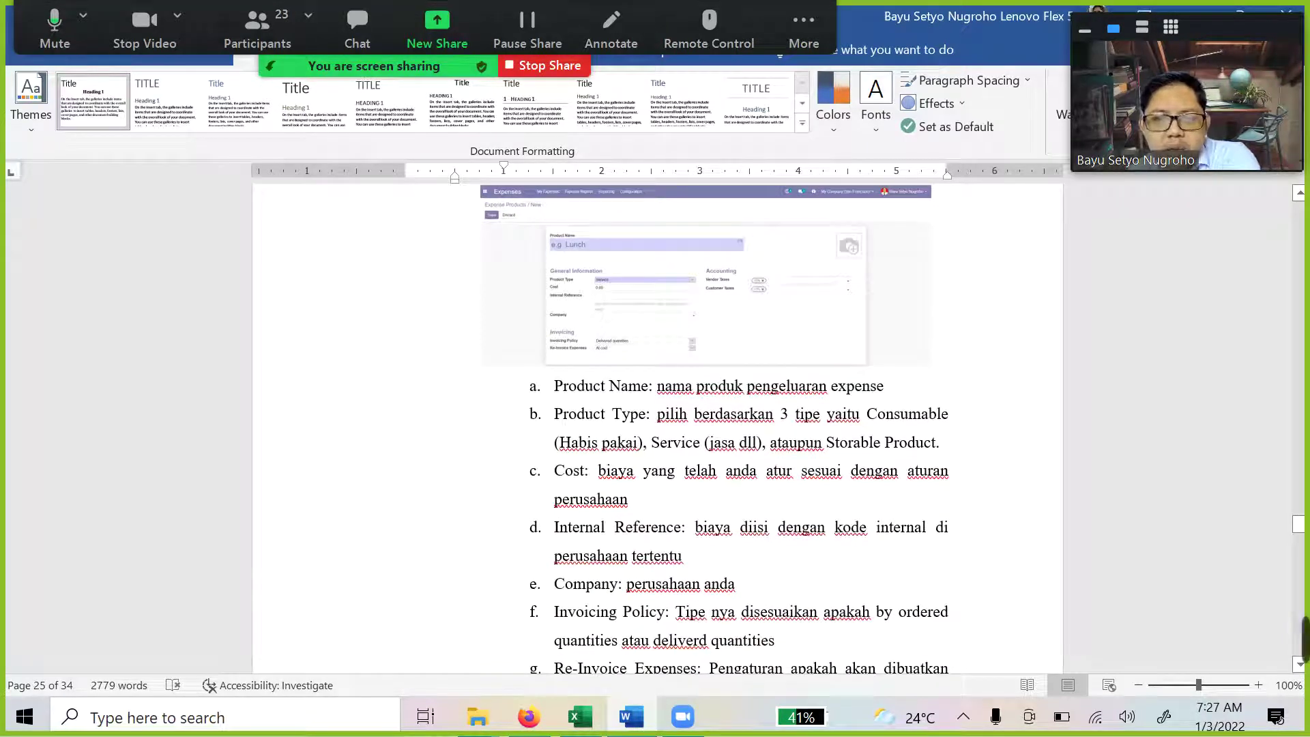
drag(651, 442, 722, 442)
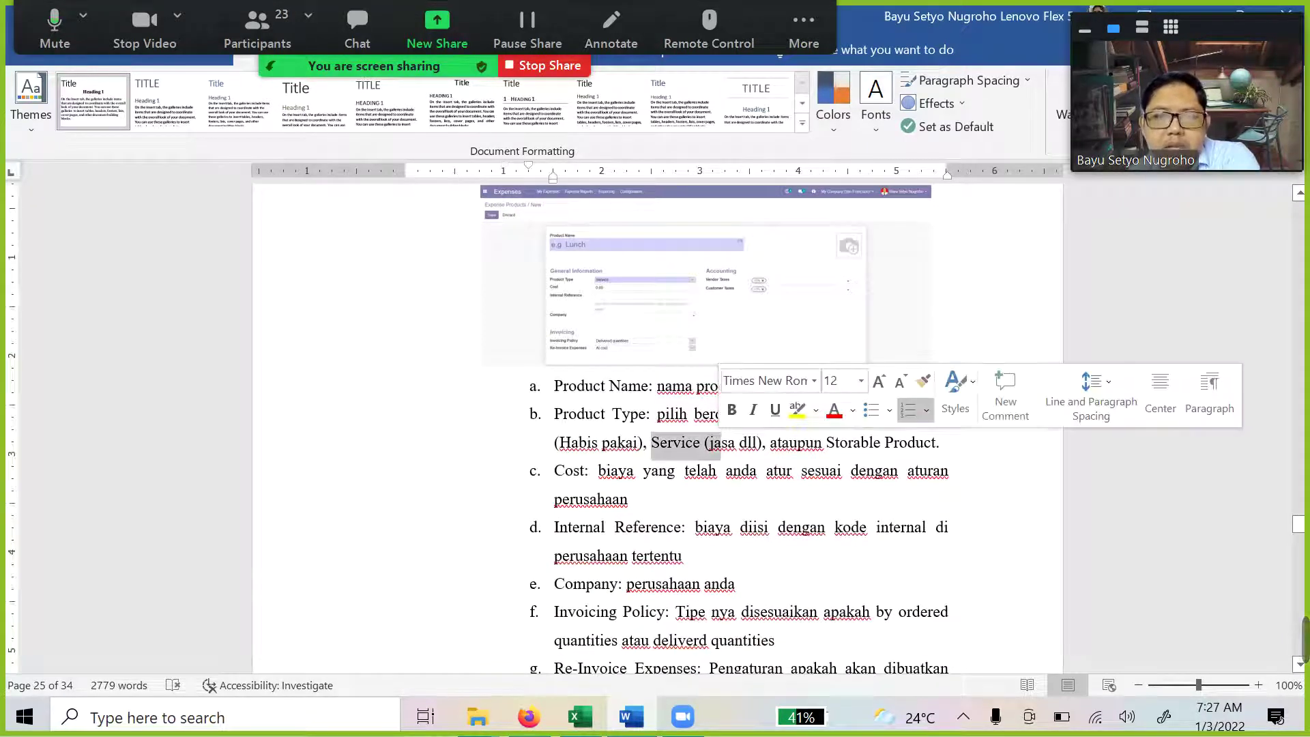
click(879, 442)
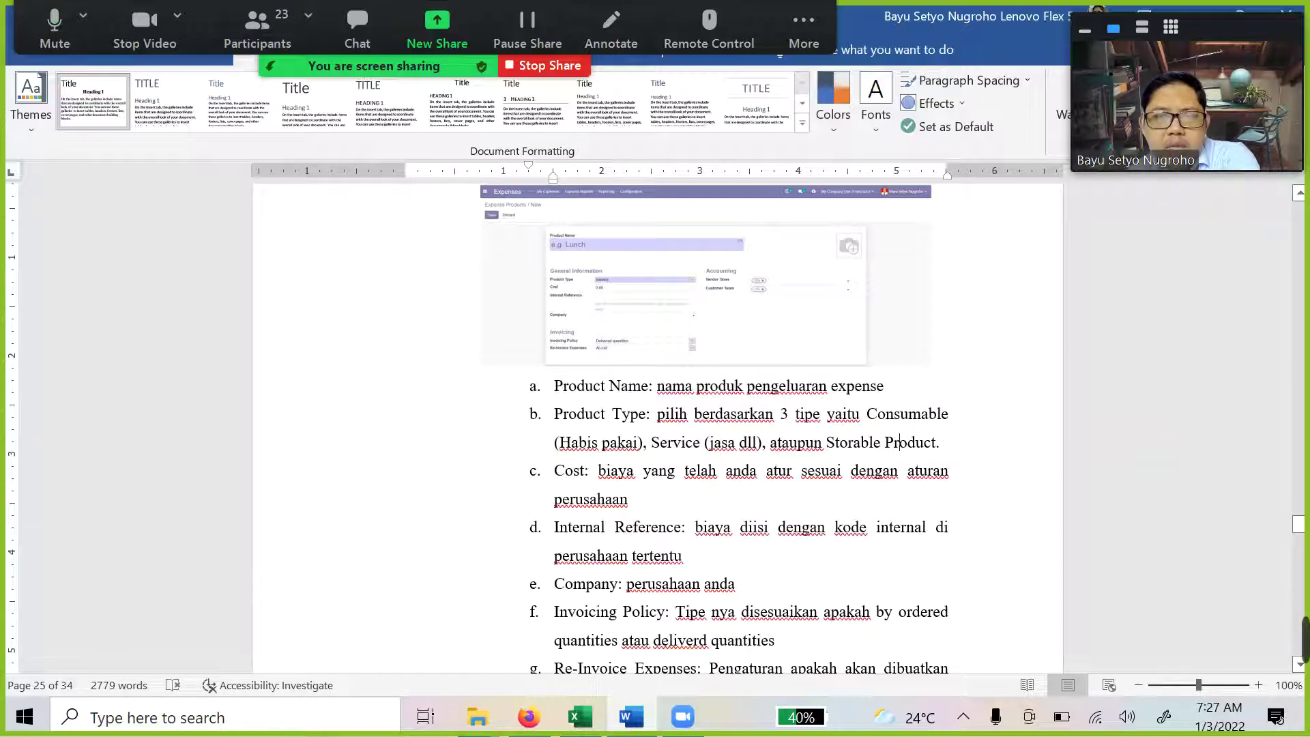
scroll(658, 429, down, 1)
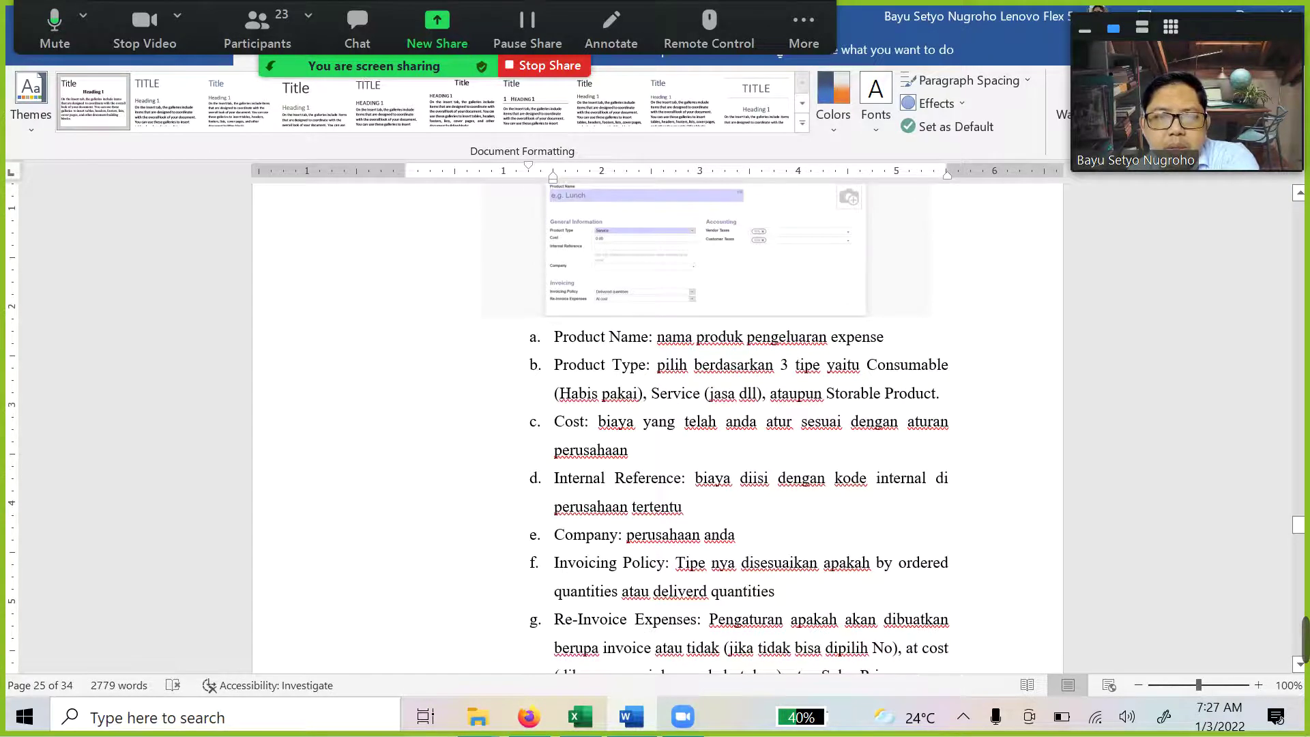
scroll(733, 258, down, 1)
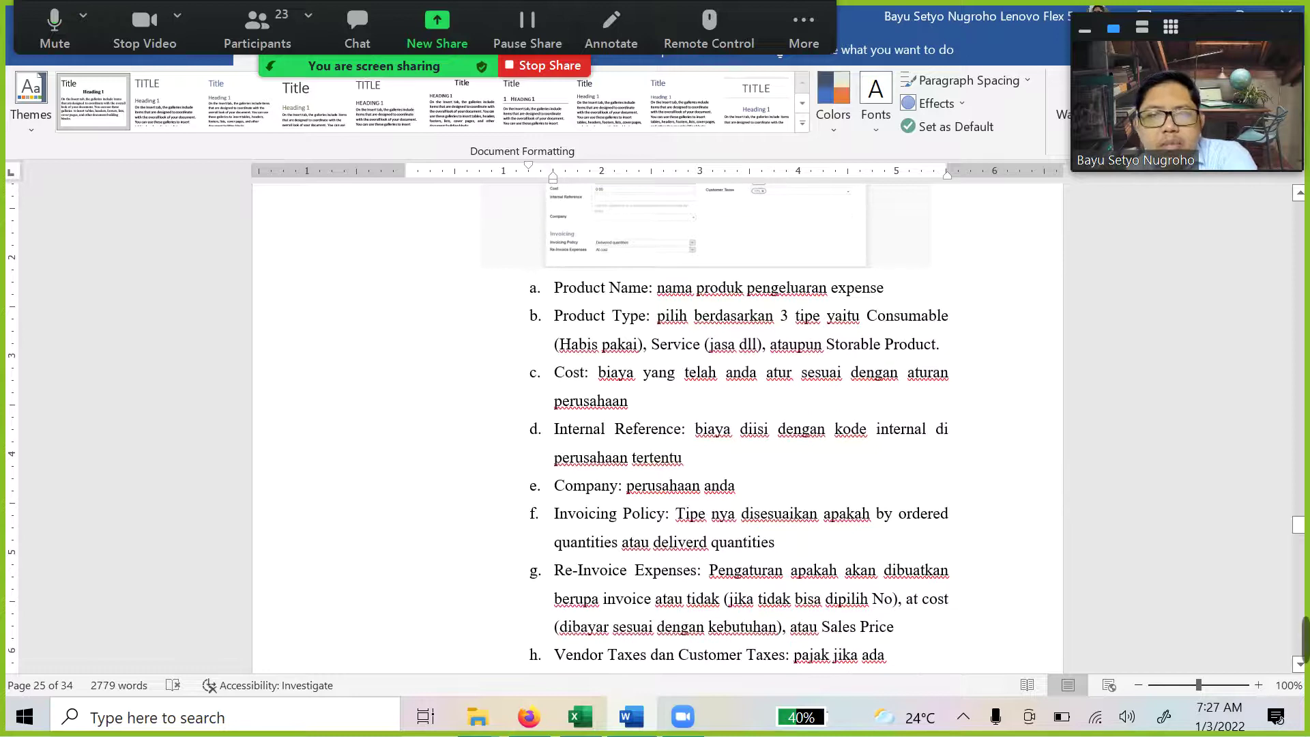
scroll(734, 257, up, 1)
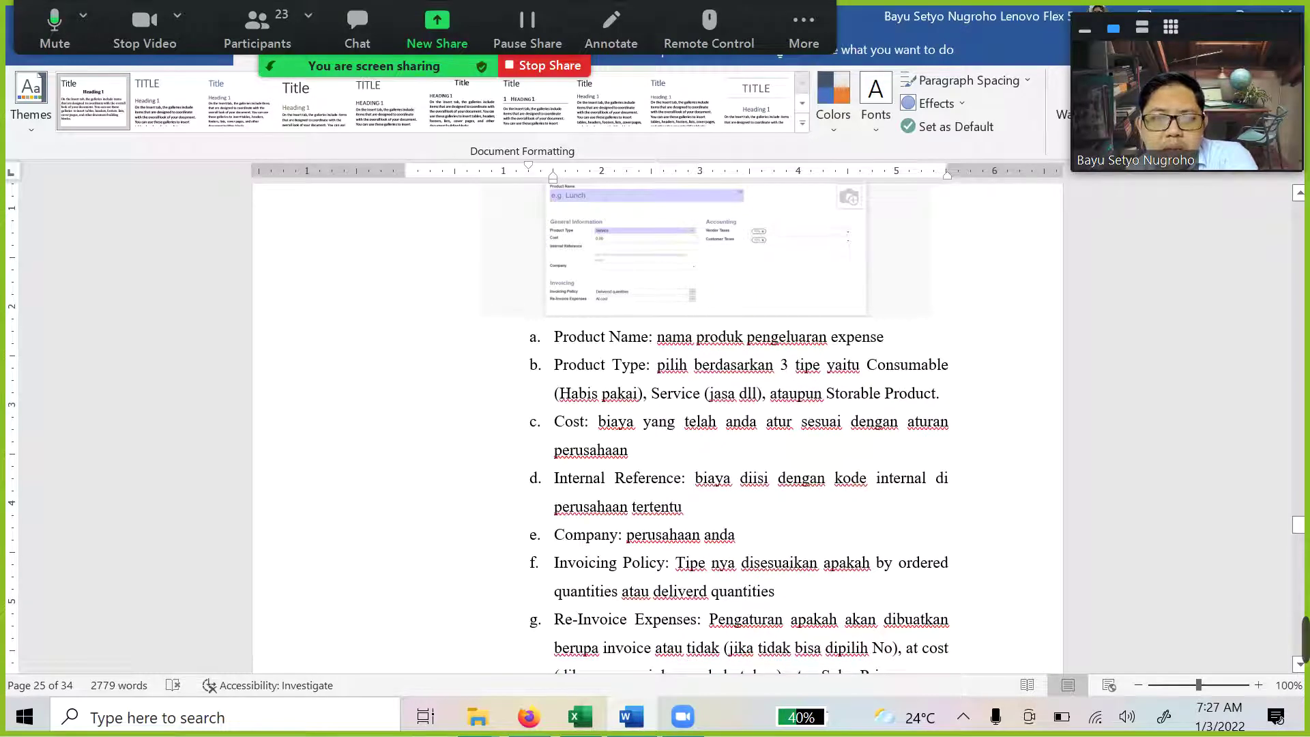
mouse_move(628, 450)
mouse_down()
mouse_move(599, 423)
mouse_move(628, 450)
mouse_up()
click(615, 445)
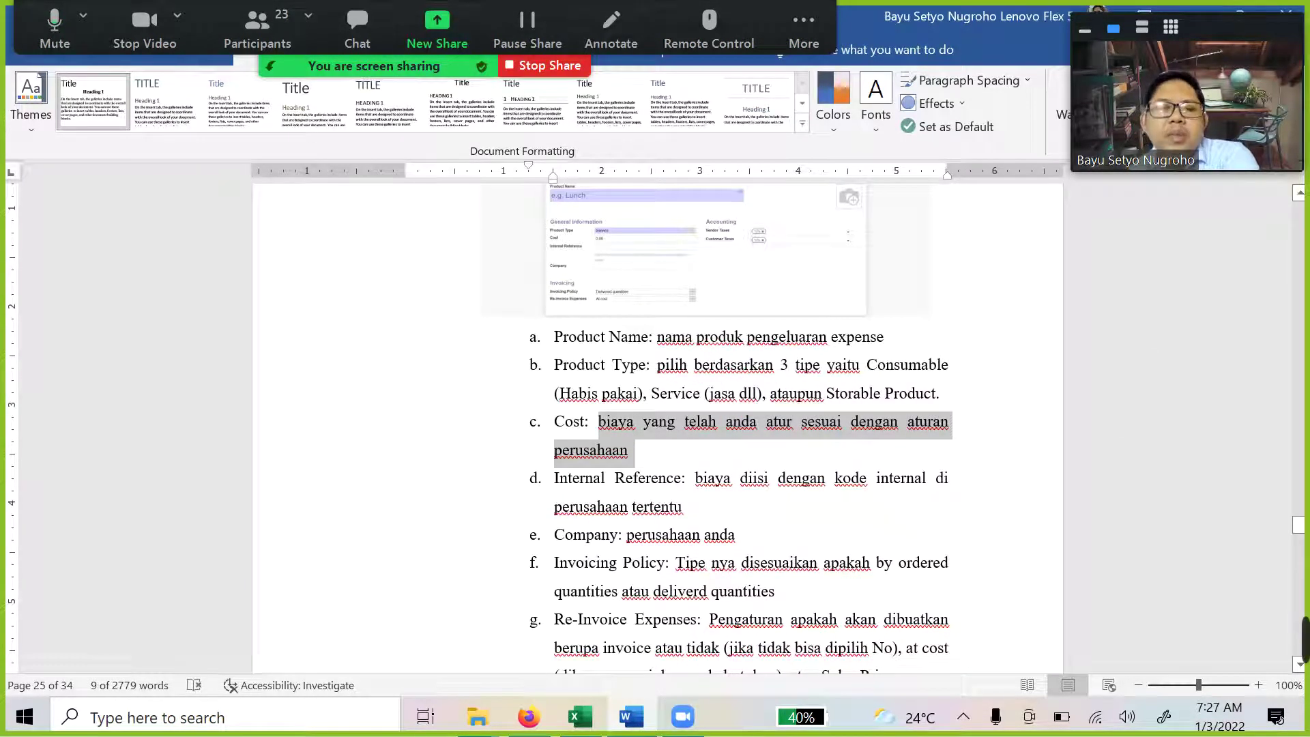
Read the Internal Reference, Company and Invoicing Policy descriptions in the expense product field list, highlighting the text being explained
click(682, 506)
scroll(682, 423, down, 3)
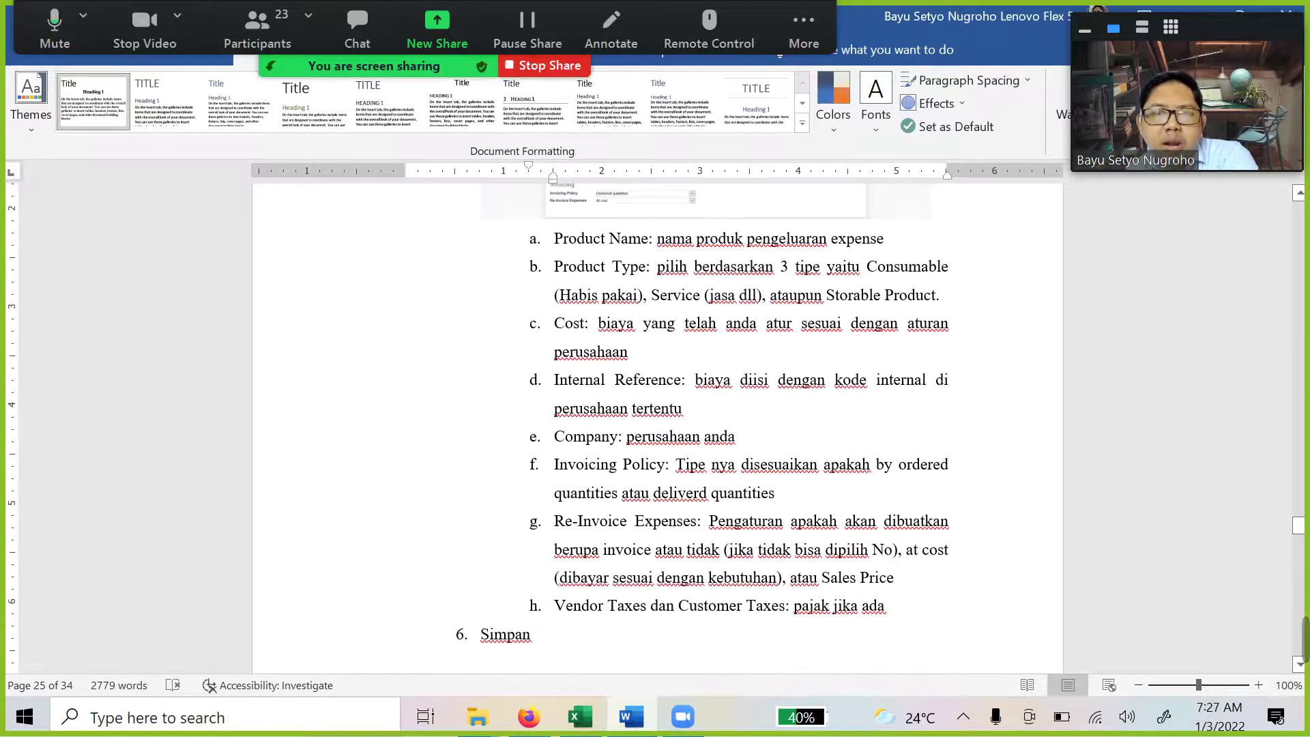
drag(695, 380, 740, 437)
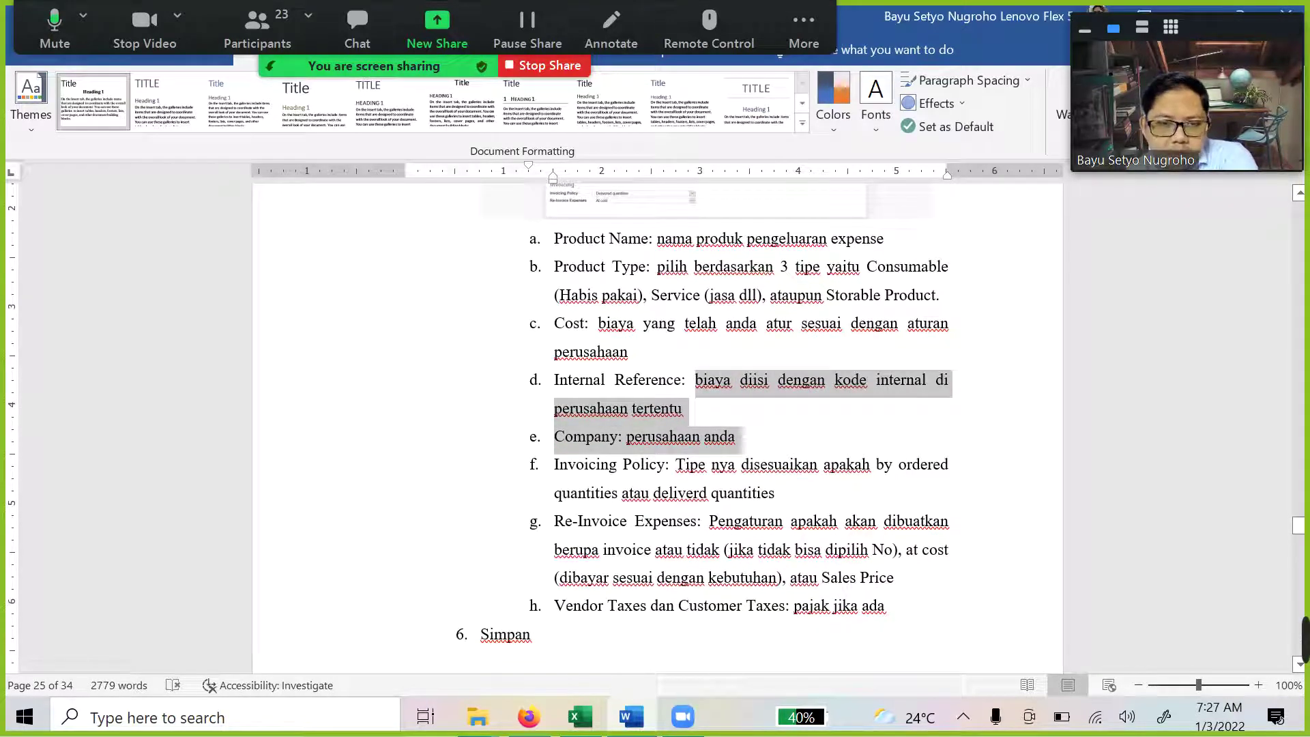
click(751, 443)
scroll(657, 423, down, 1)
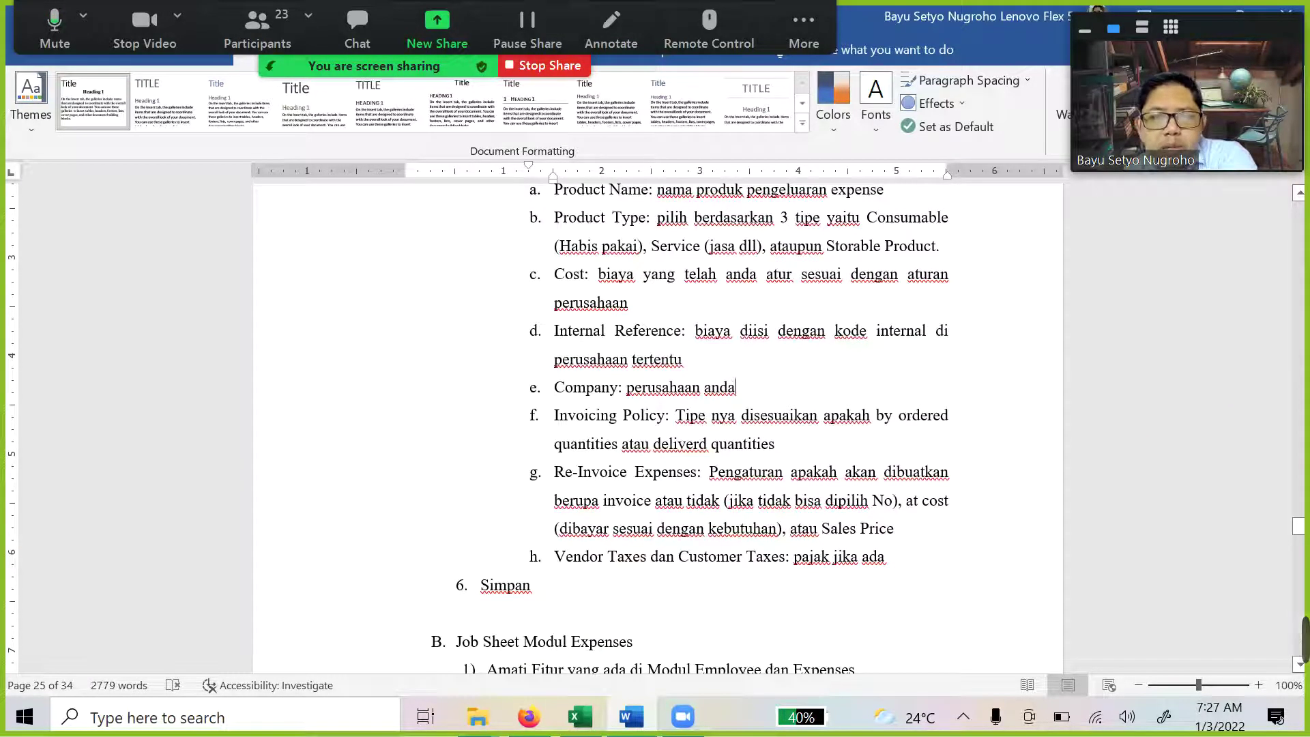
drag(675, 416, 899, 416)
click(777, 443)
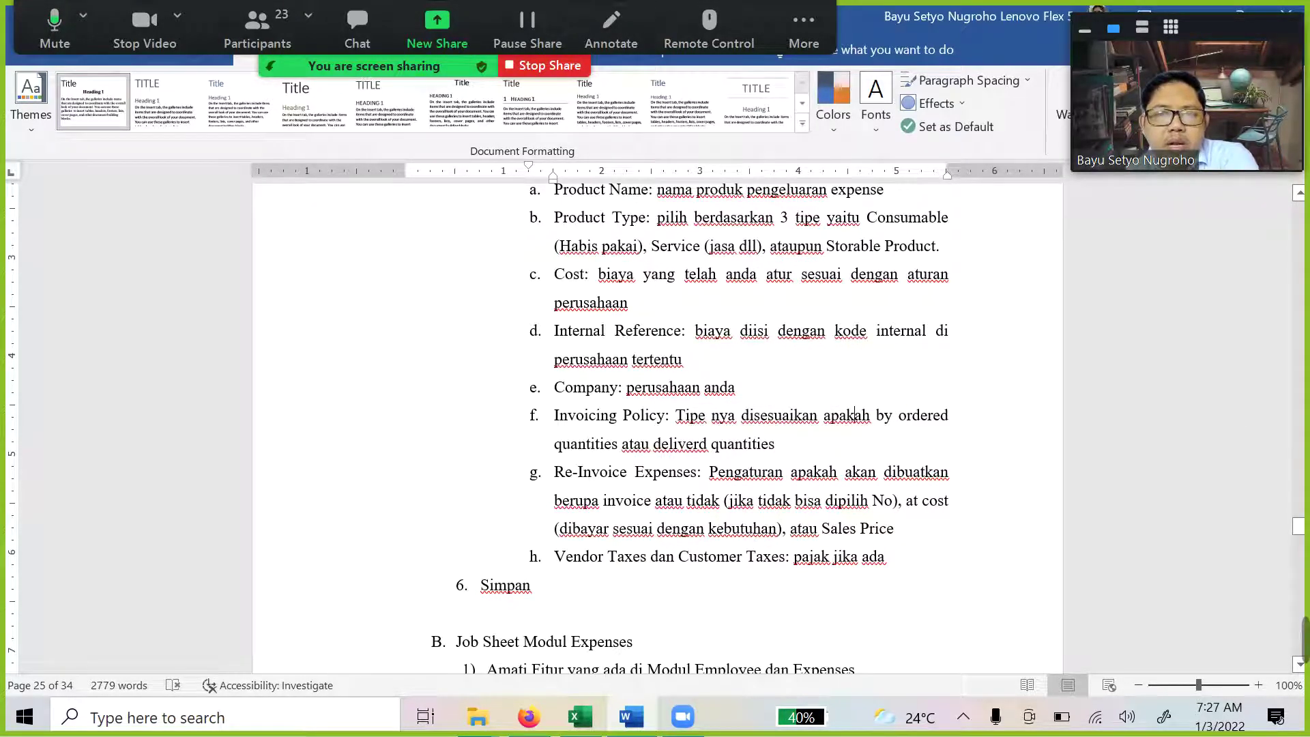
Highlight the Invoicing Policy description and read the remaining product fields and the three Job Sheet Modul Expenses tasks
drag(778, 443, 676, 415)
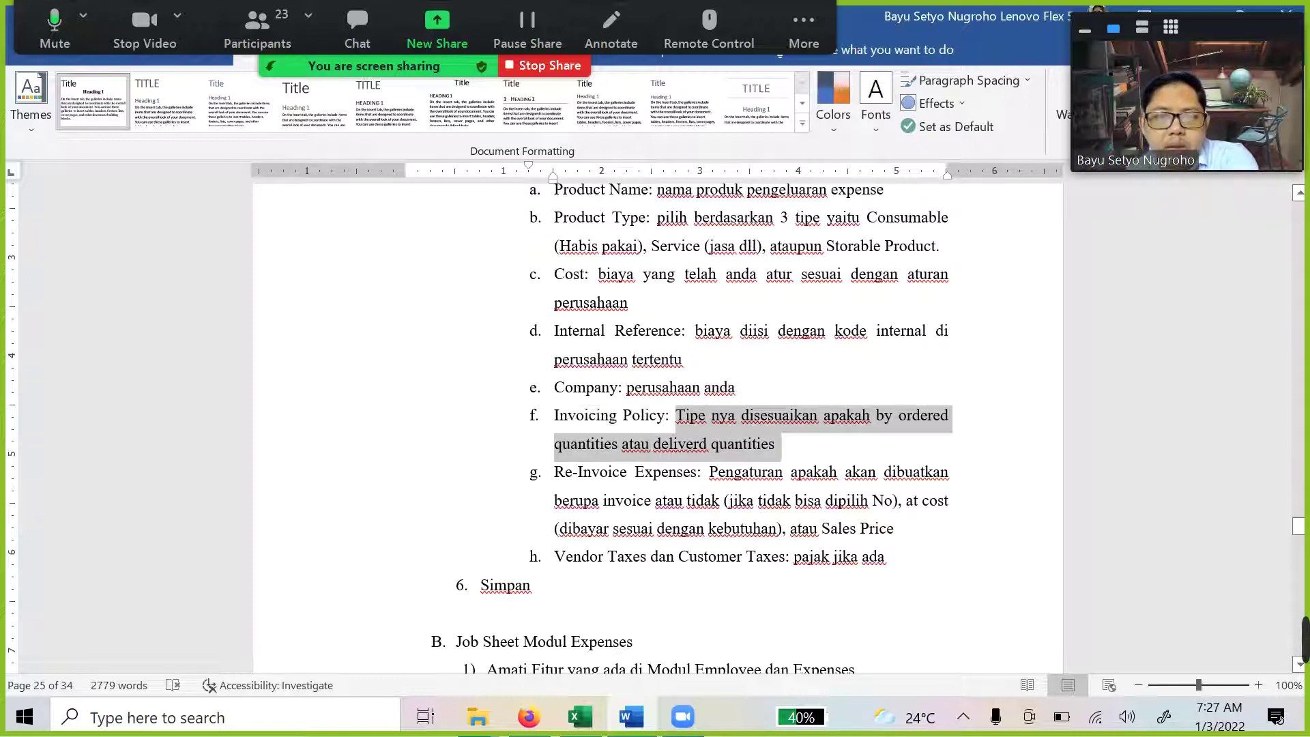
scroll(966, 394, down, 2)
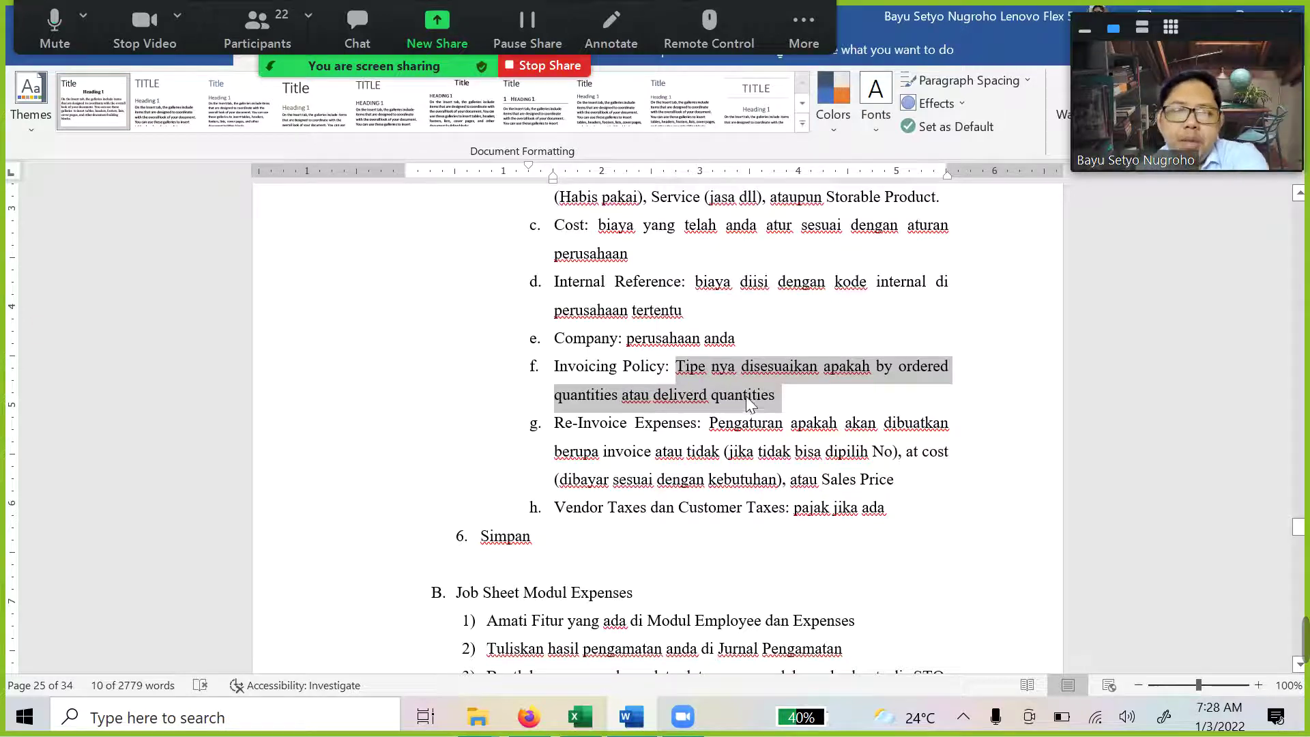
scroll(750, 405, down, 3)
scroll(750, 405, down, 1)
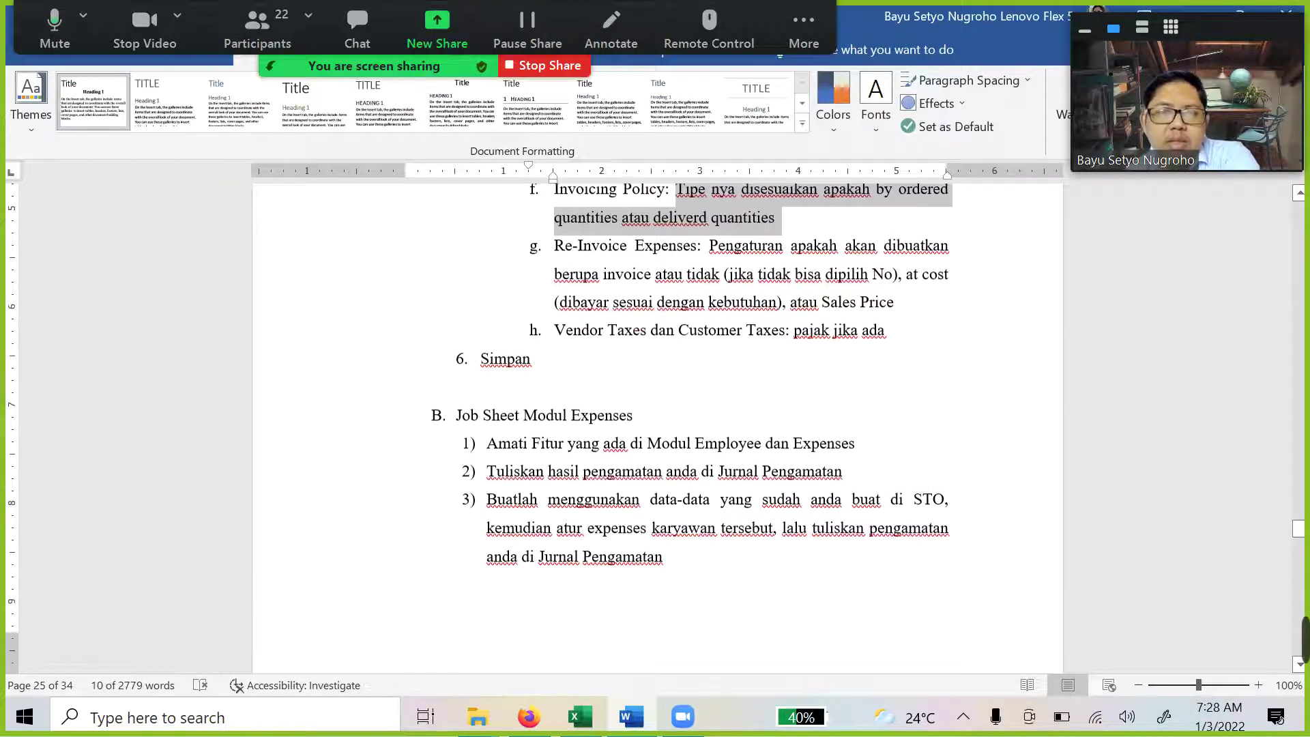
scroll(657, 423, down, 2)
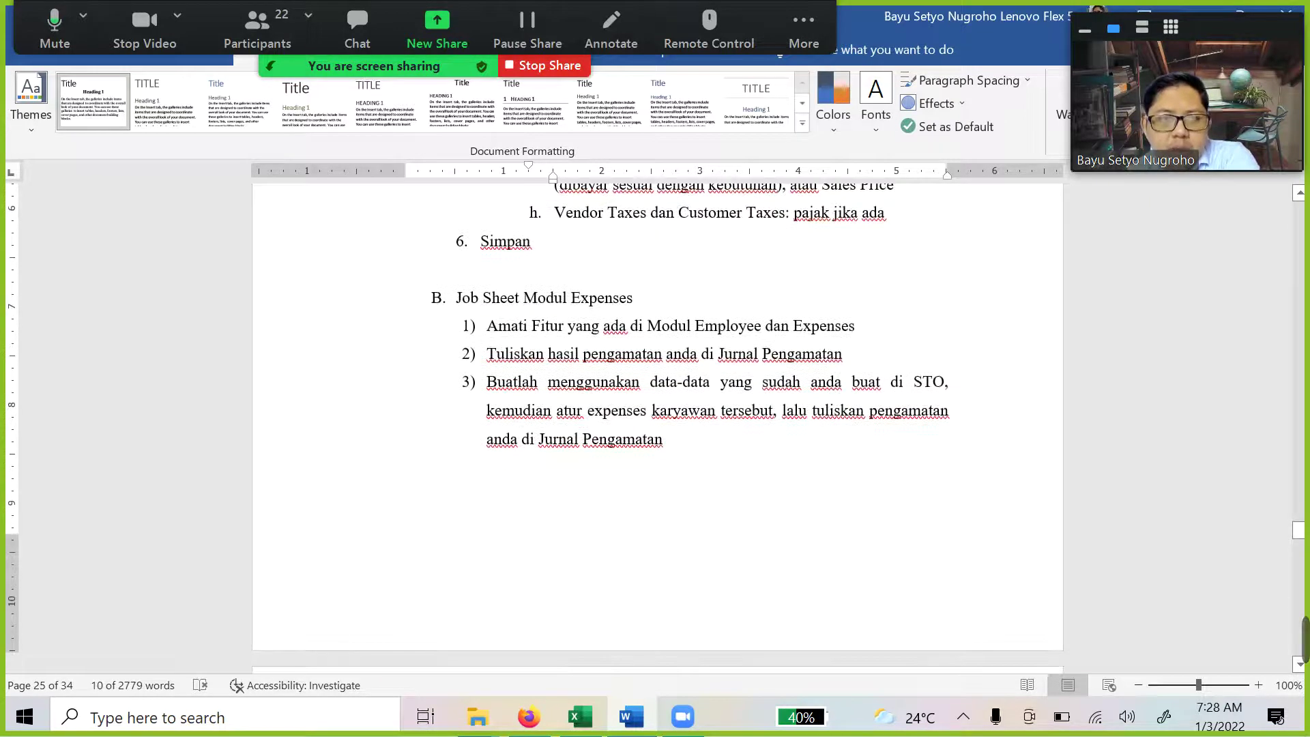
scroll(657, 423, down, 1)
scroll(657, 423, up, 1)
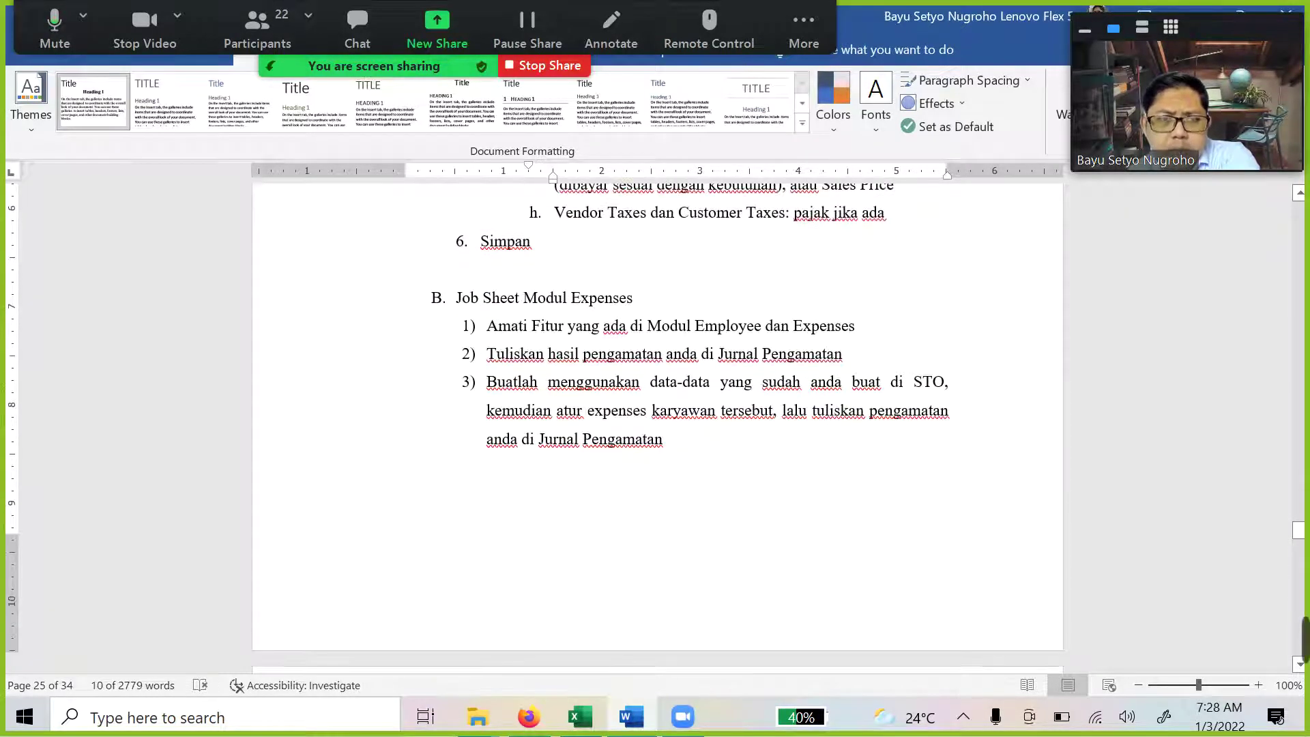
scroll(657, 423, down, 1)
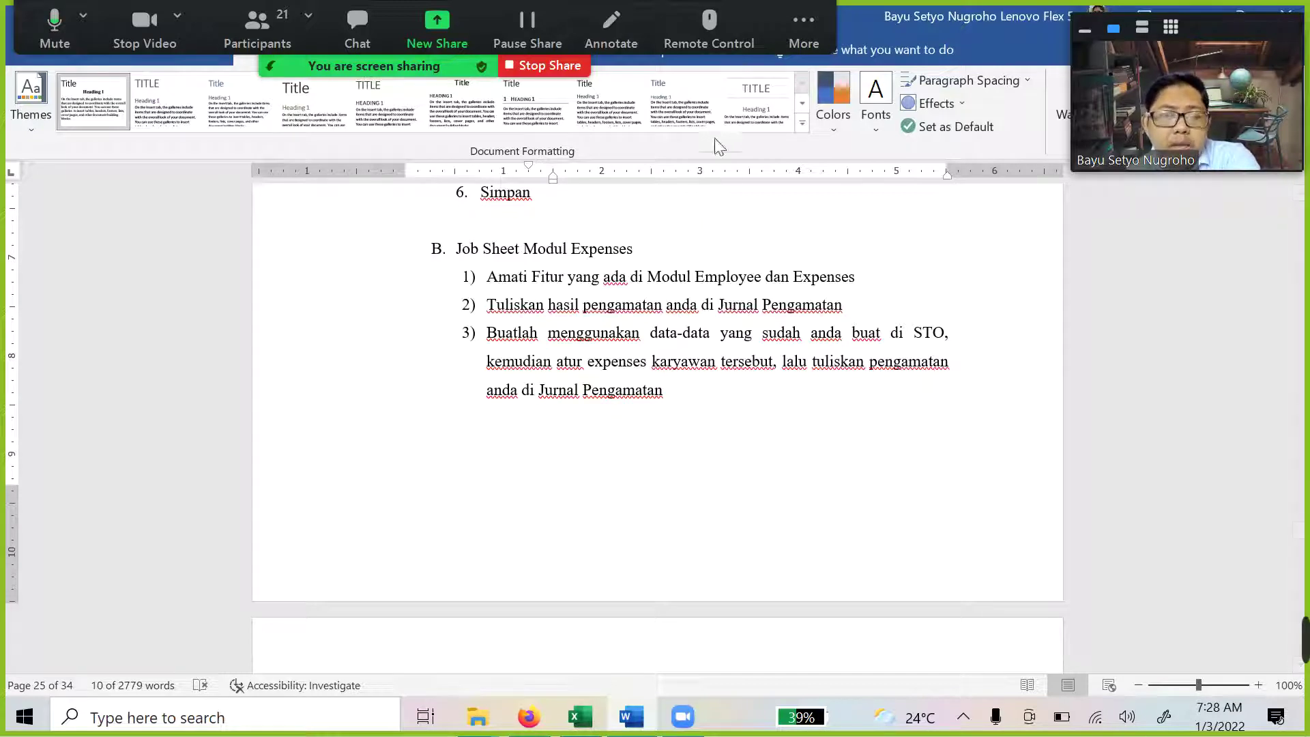
scroll(732, 135, up, 3)
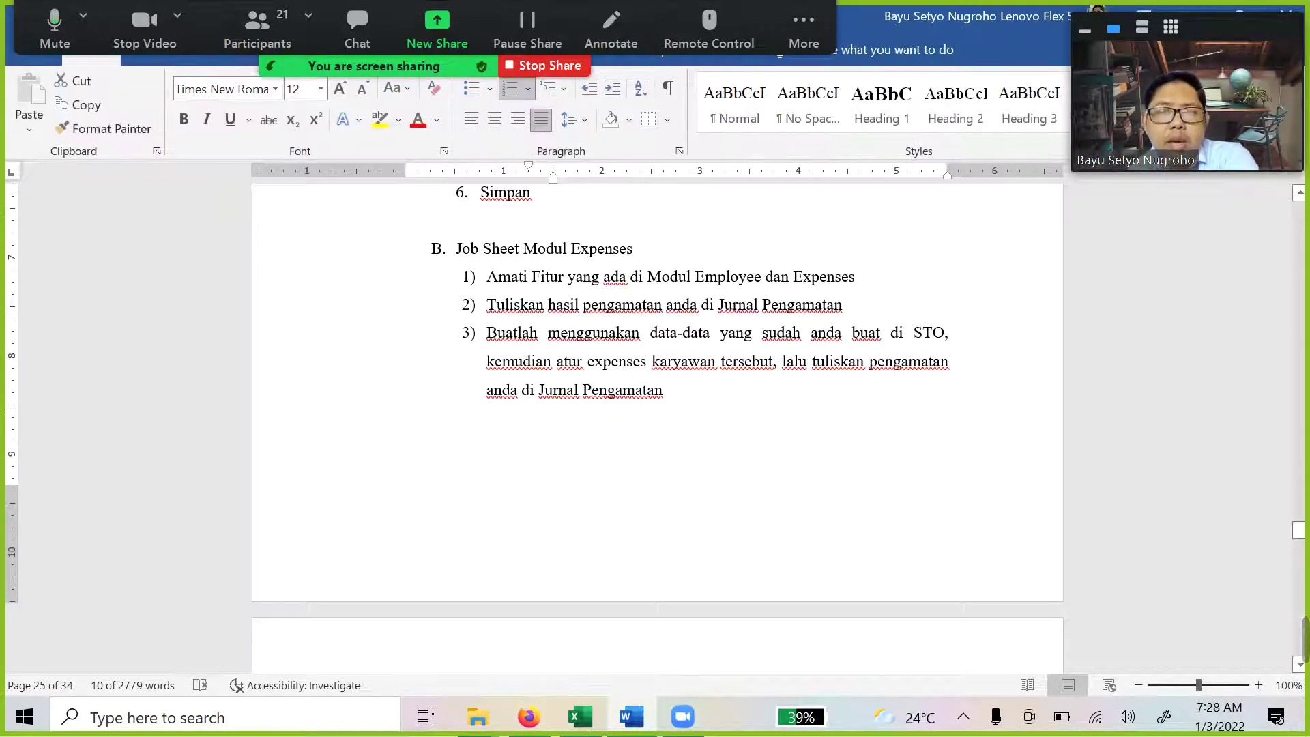
Review Tabel 6.7 Jurnal Pengamatan Modul Expenses, from the Expense Product table to the "My Expenses" simulation task and its table
click(676, 382)
scroll(675, 379, down, 10)
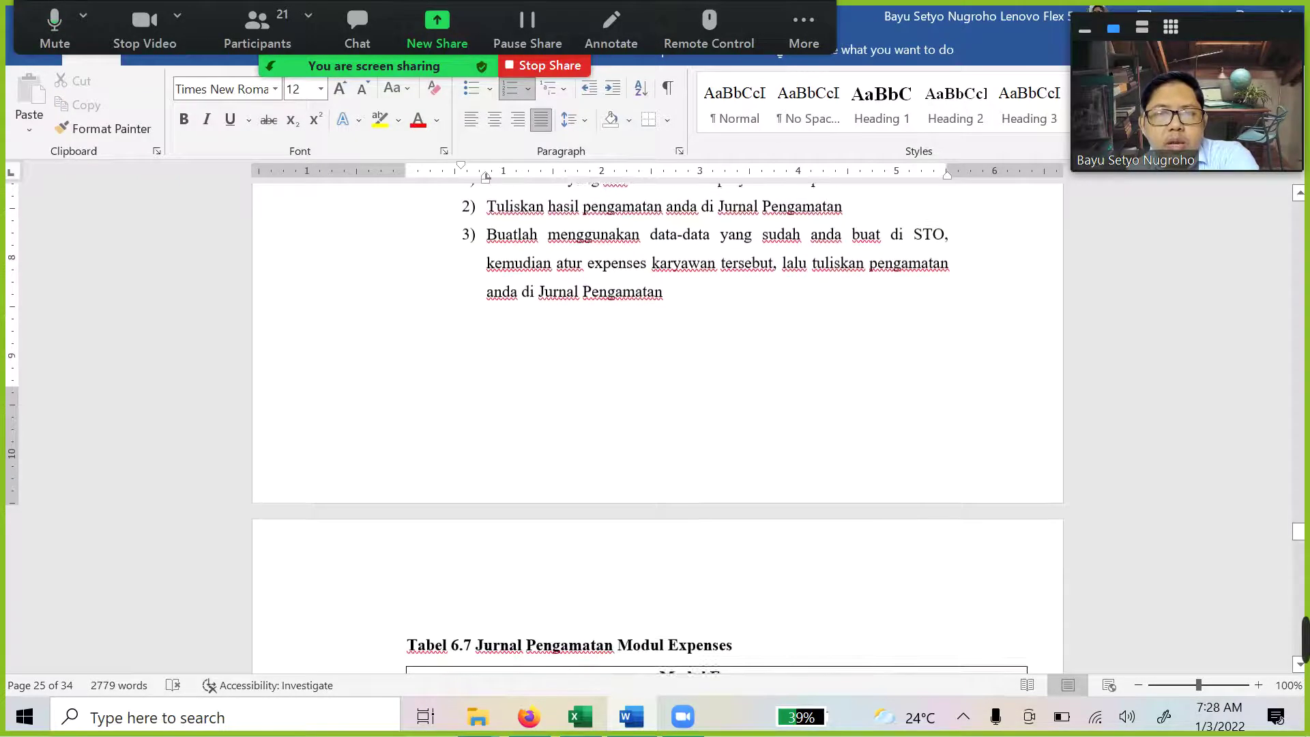
scroll(675, 379, down, 1)
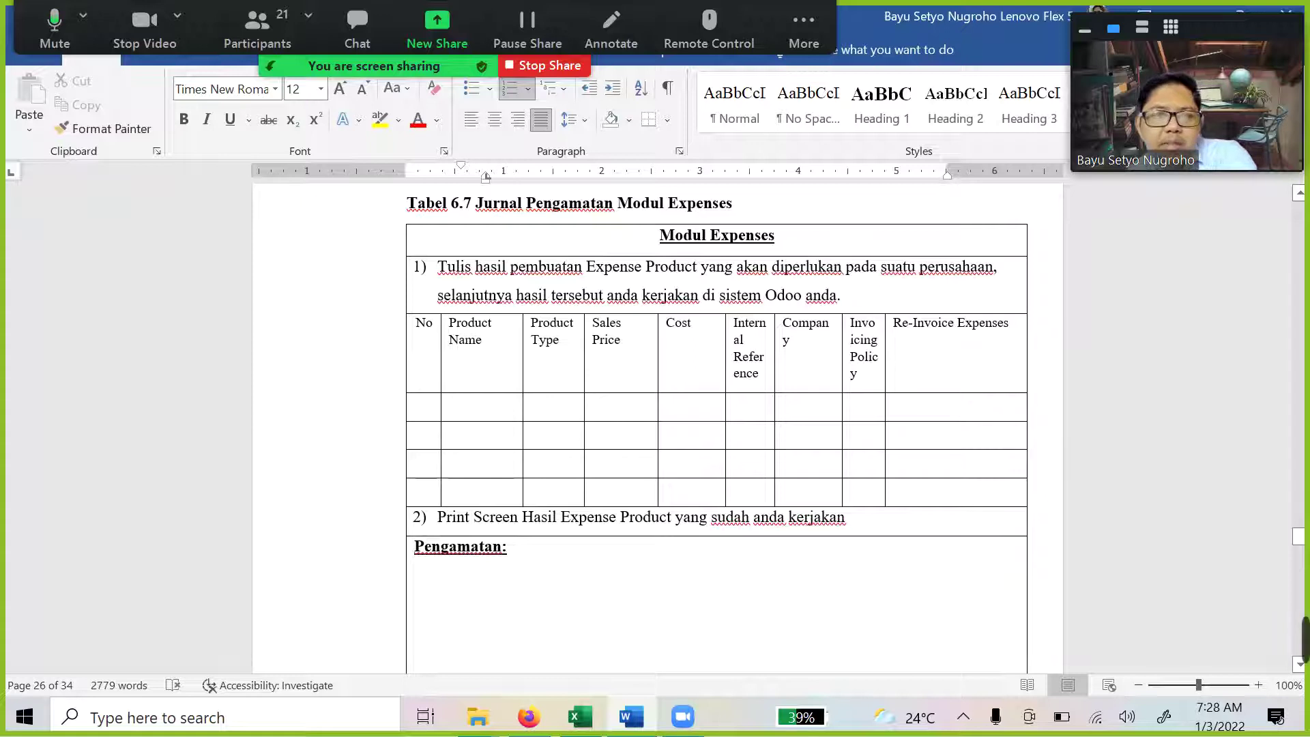
scroll(716, 430, down, 5)
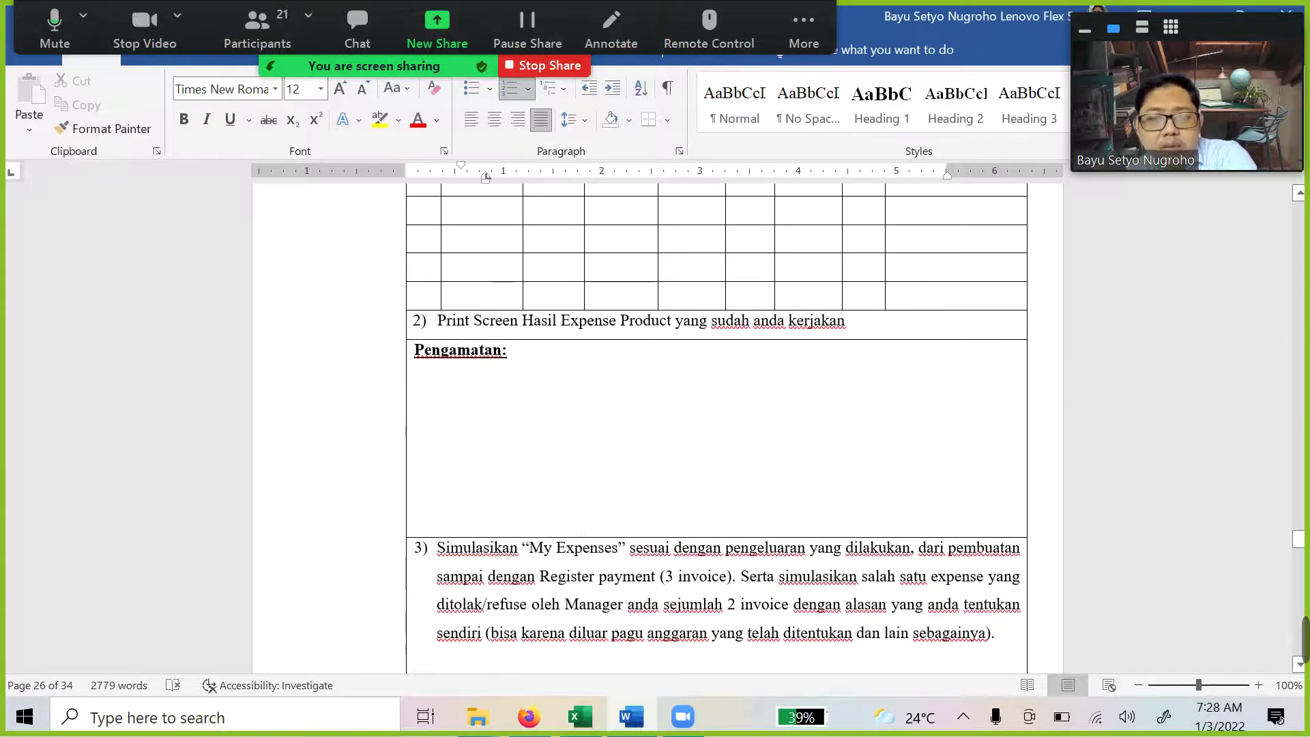
scroll(717, 430, down, 2)
scroll(716, 430, down, 1)
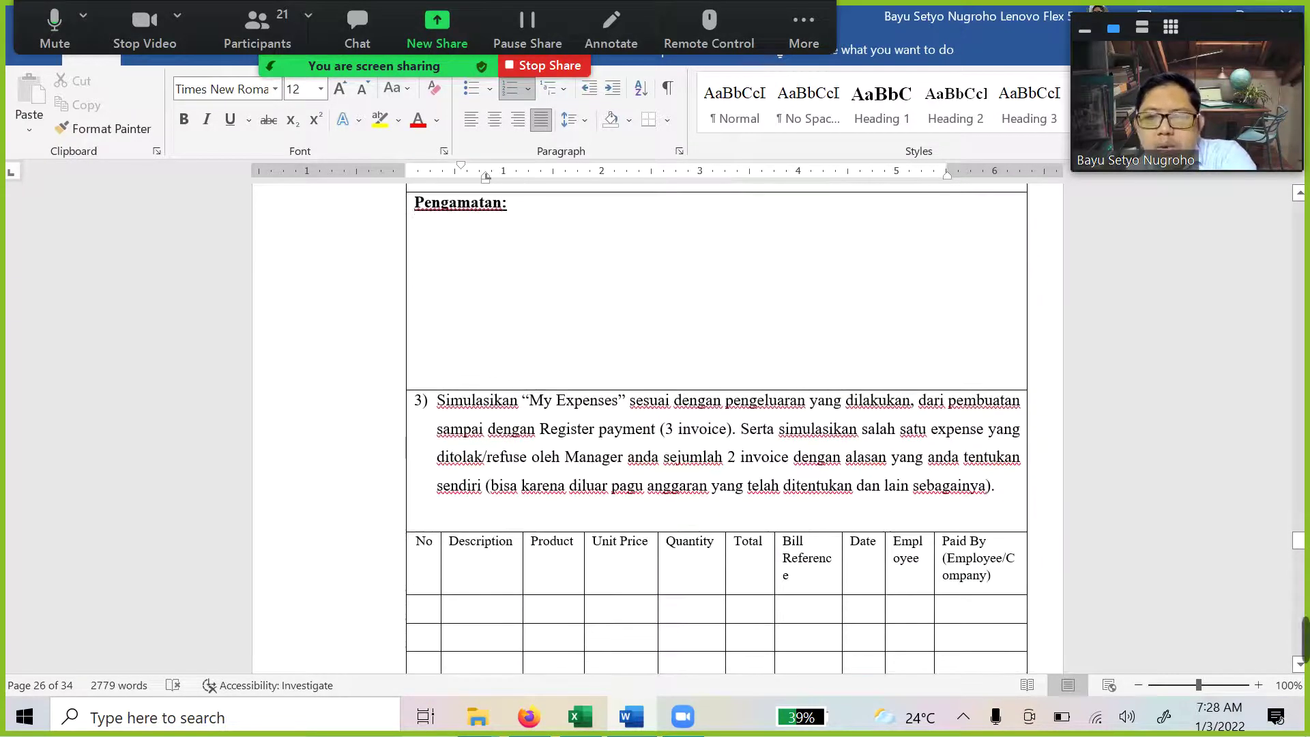
scroll(717, 430, down, 2)
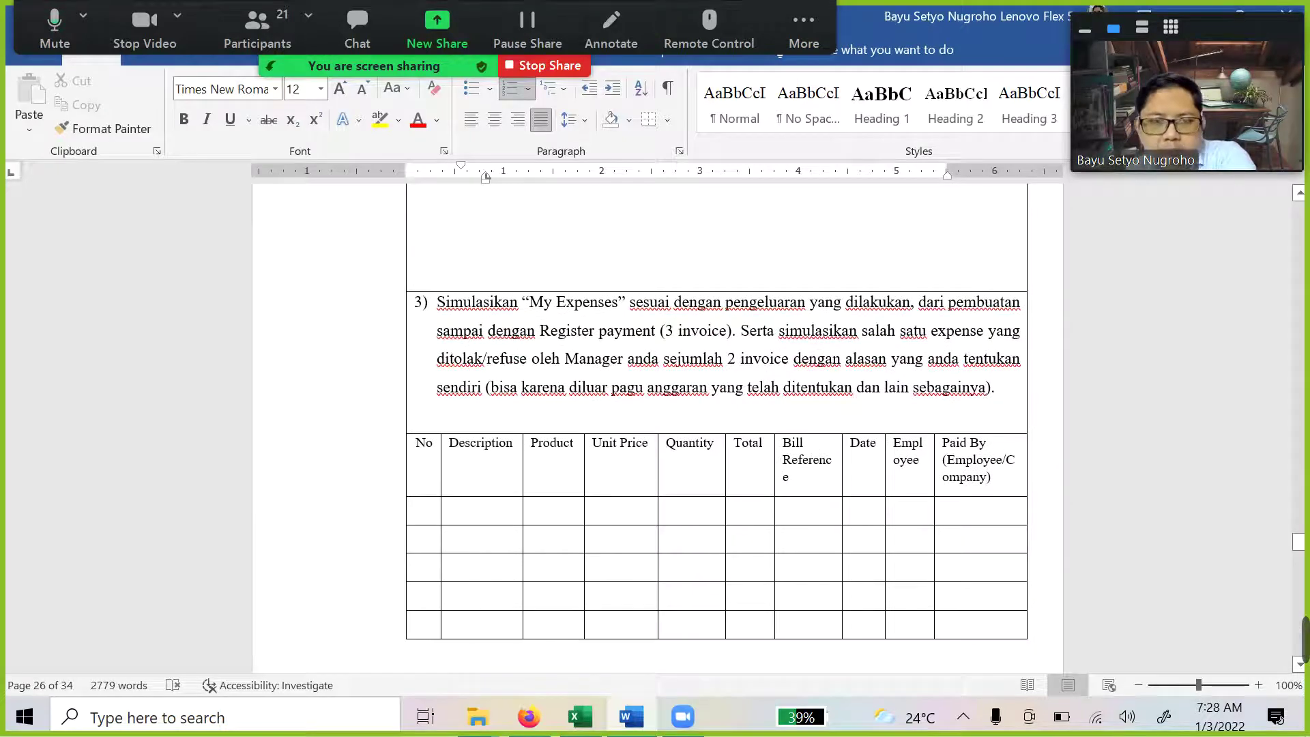
Review the "My Expense Report" and "Expense Report to Approve" simulation tasks, highlighting the heading of the latter
scroll(737, 398, down, 20)
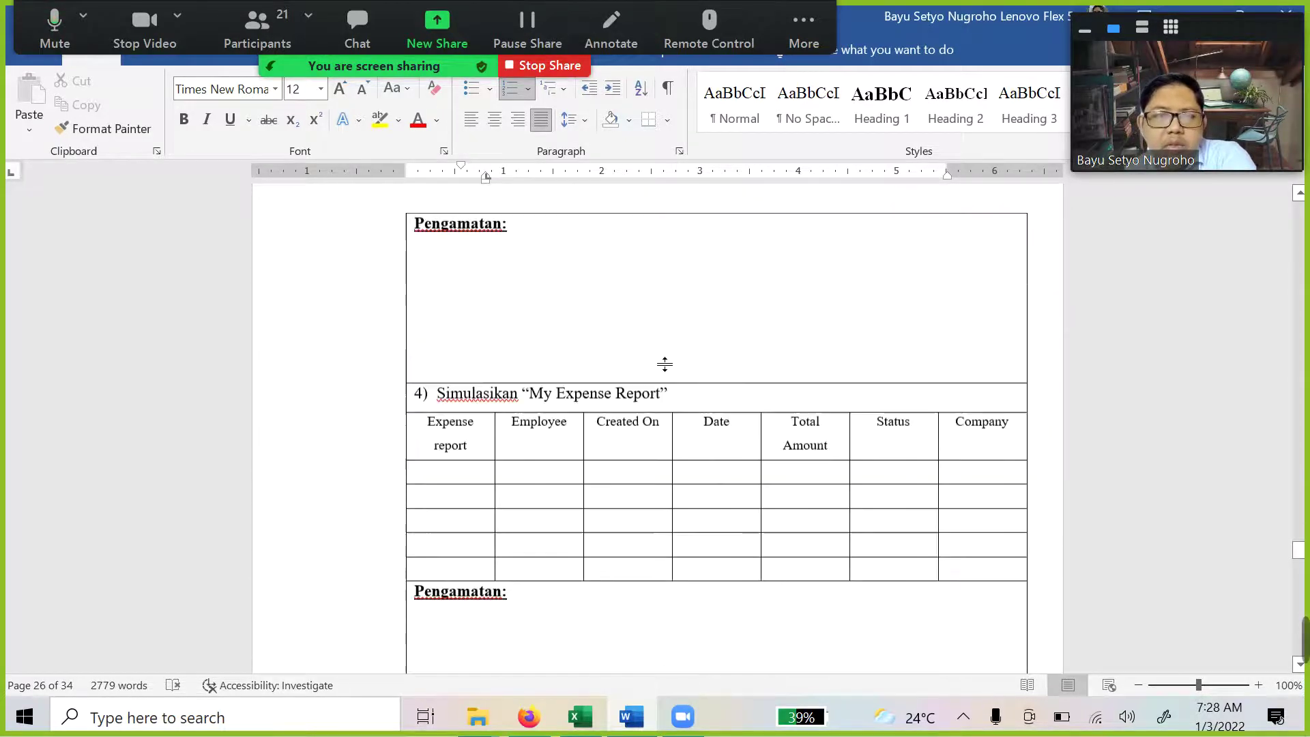
scroll(664, 363, up, 3)
scroll(717, 430, up, 1)
scroll(716, 430, down, 6)
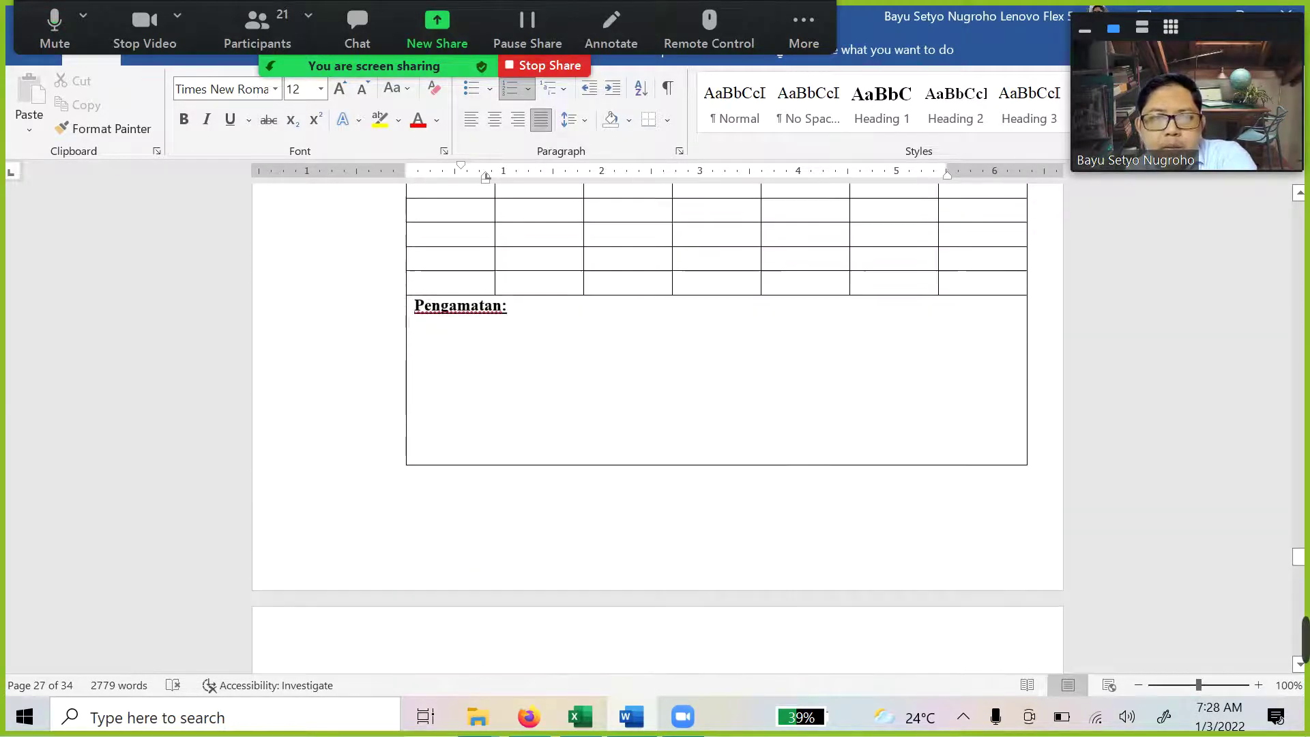
scroll(716, 429, up, 2)
scroll(626, 342, down, 4)
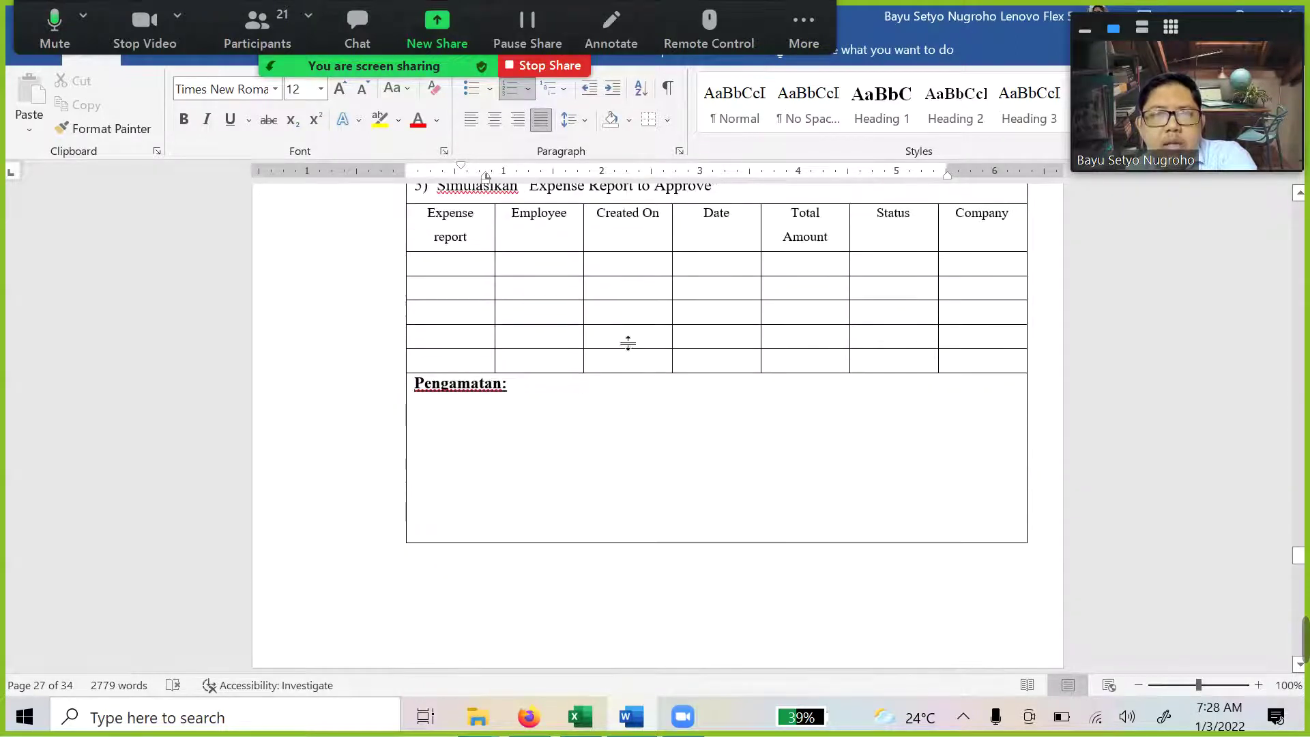
scroll(626, 341, up, 1)
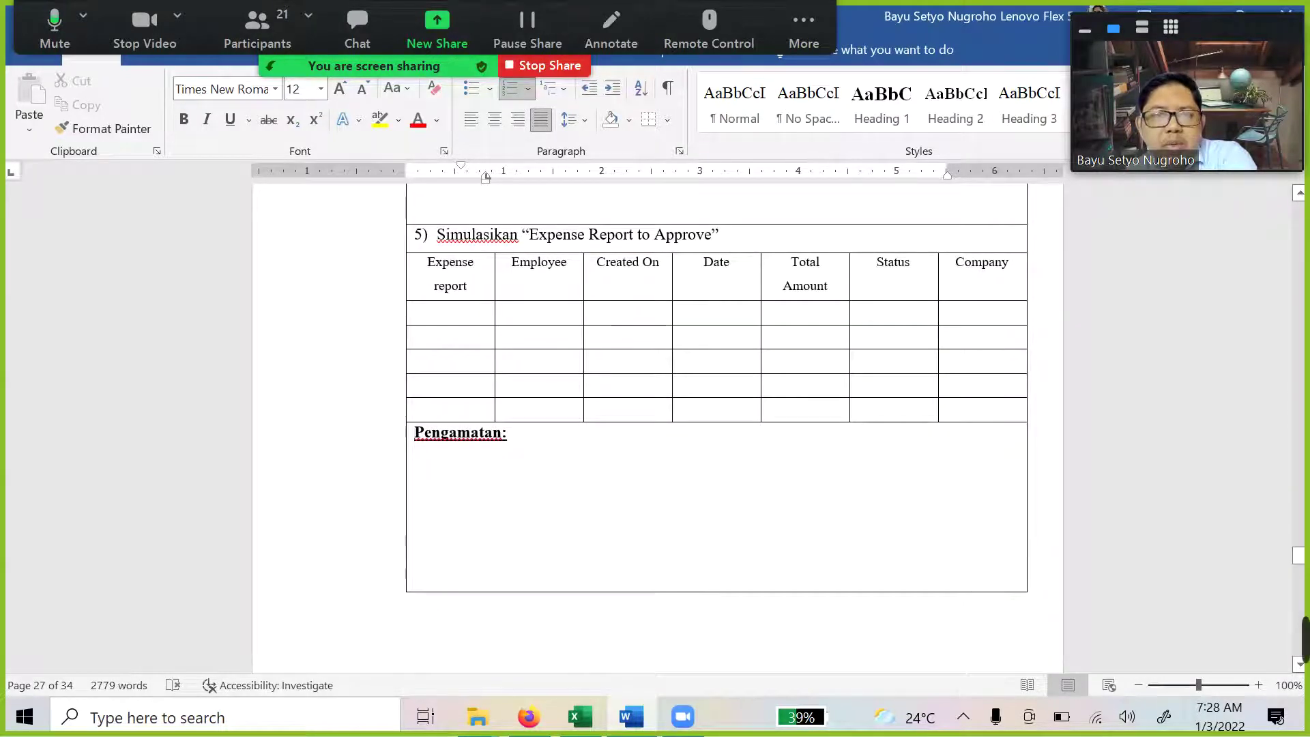
drag(720, 236, 436, 236)
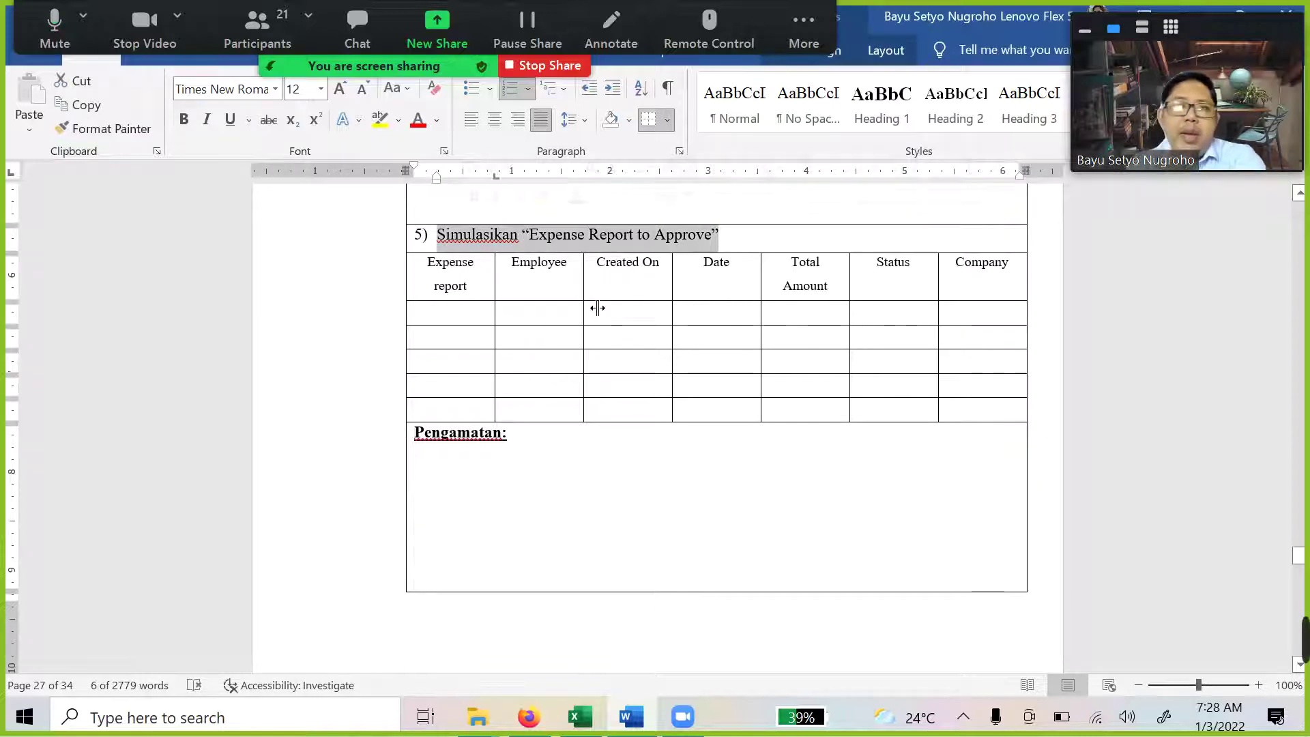
click(770, 241)
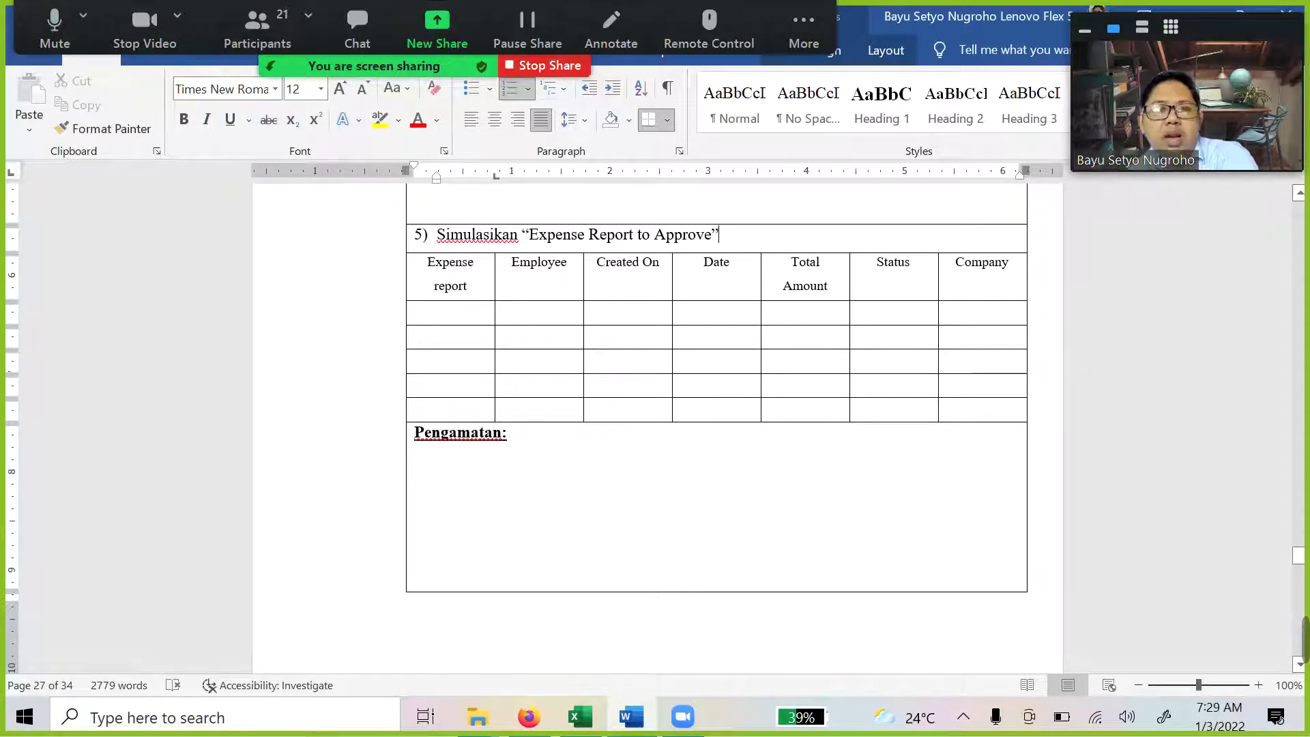
Read the "Reporting" simulation task with its chart types, looking ahead briefly to the start of the Modul Recruitment section
scroll(717, 423, down, 15)
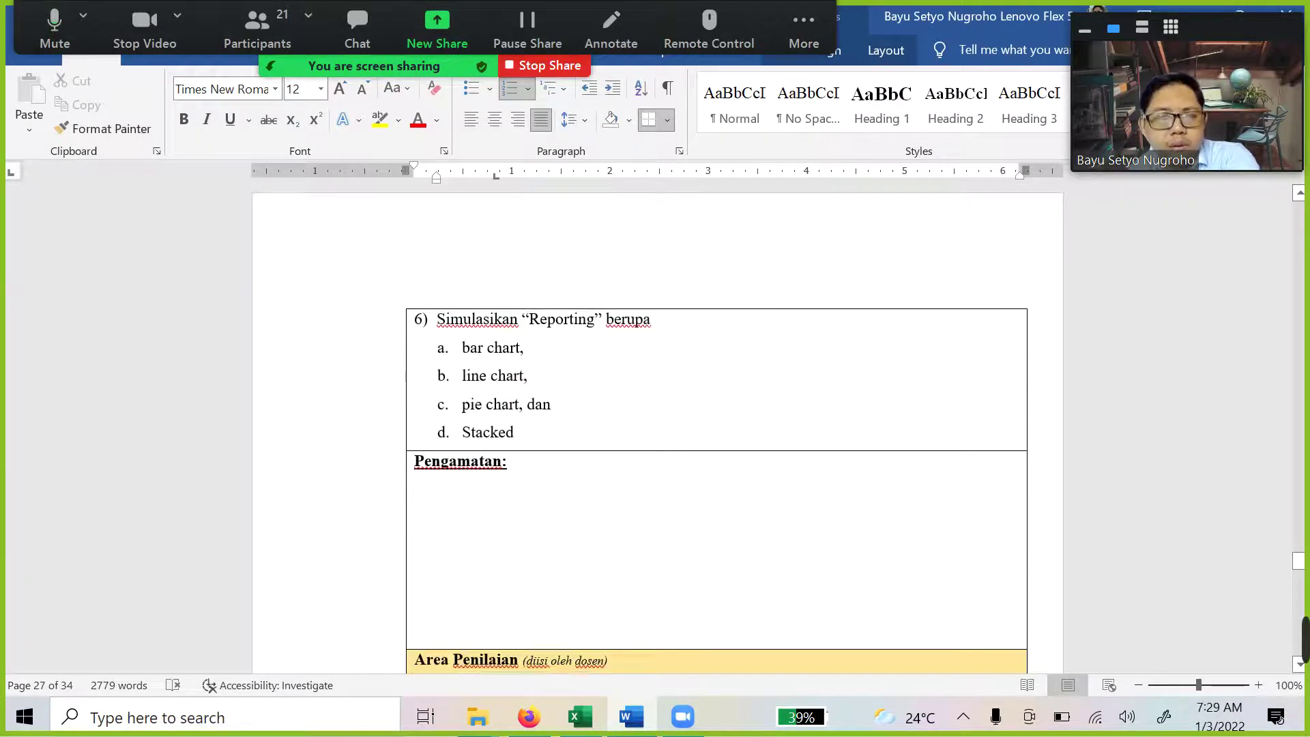
scroll(657, 428, down, 8)
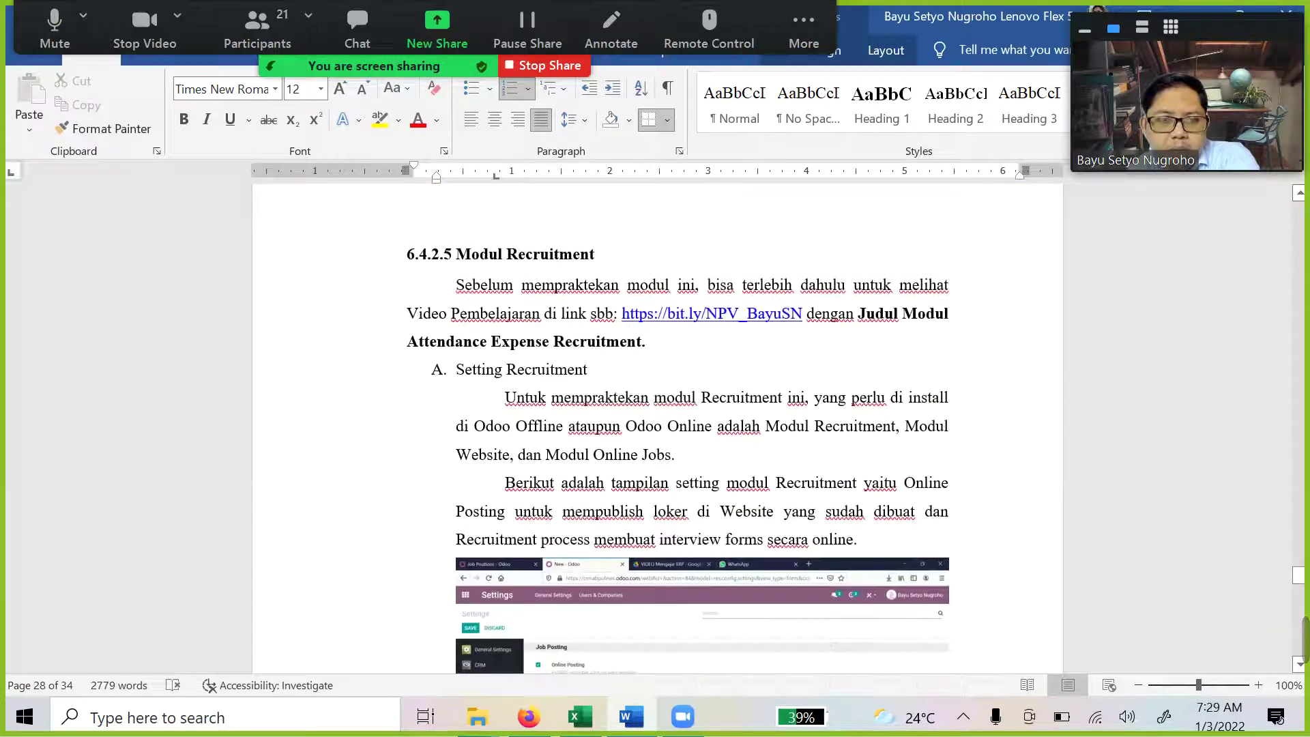
scroll(658, 428, up, 4)
scroll(657, 429, up, 8)
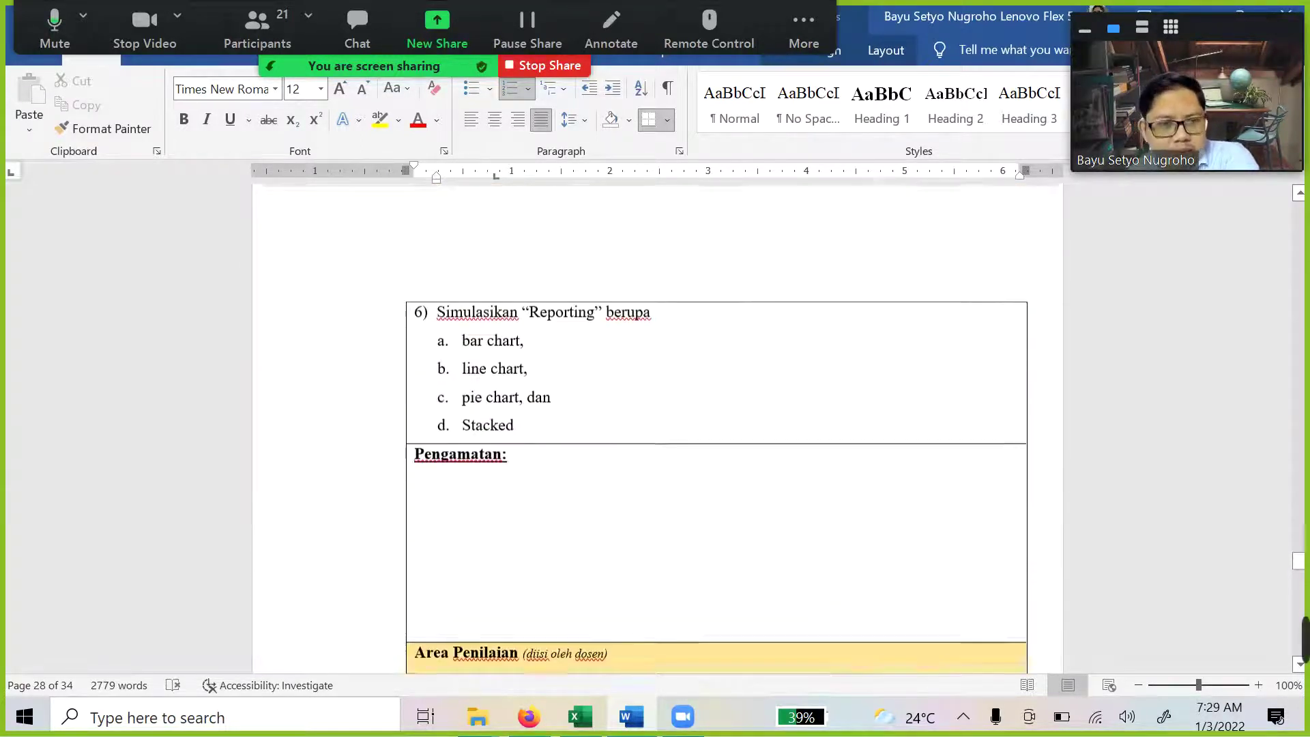
scroll(657, 428, down, 2)
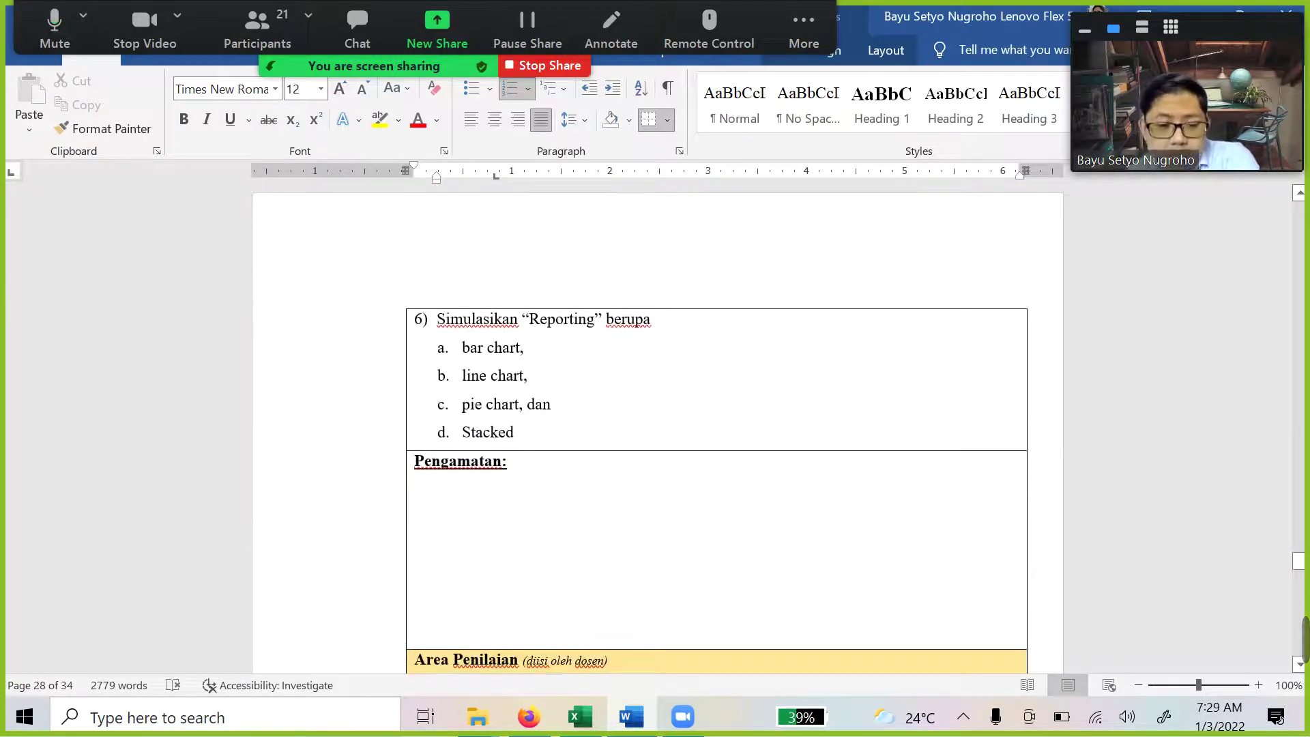
Switch to the Odoo Expenses module in Firefox and hide the floating meeting controls
mouse_move(1307, 635)
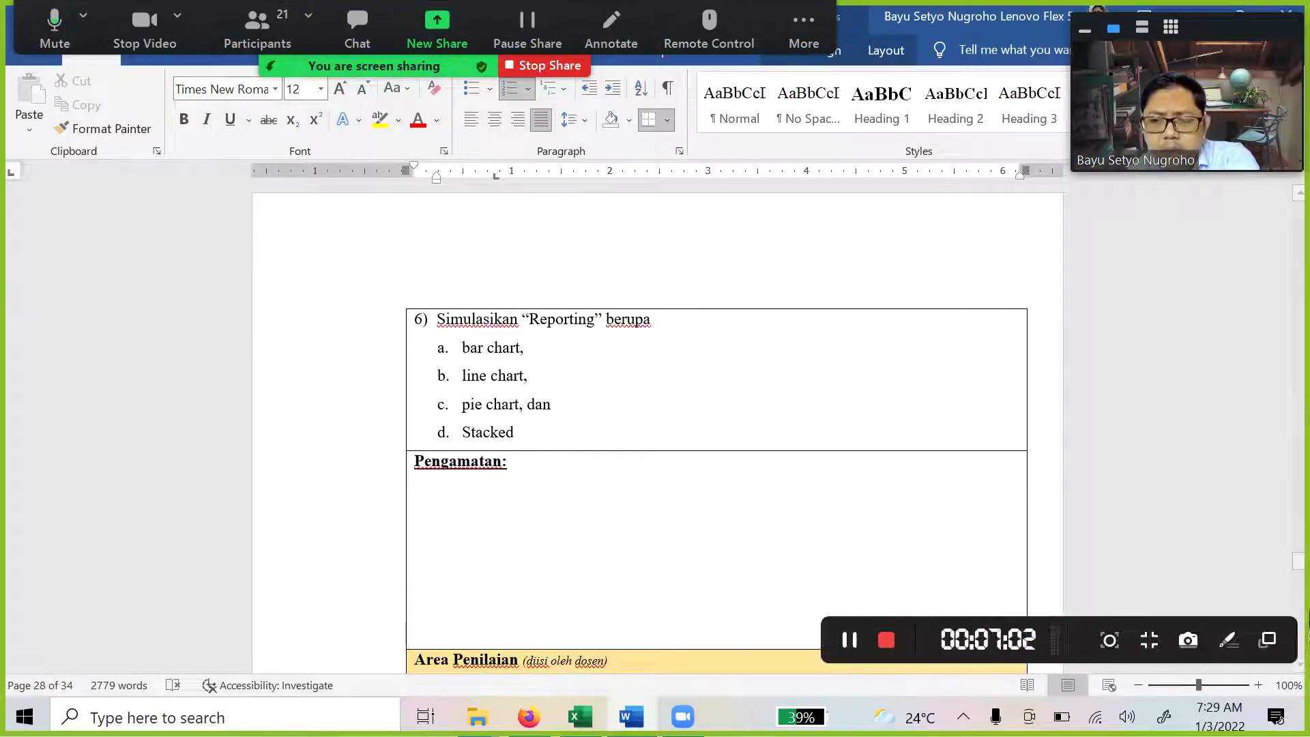
click(529, 716)
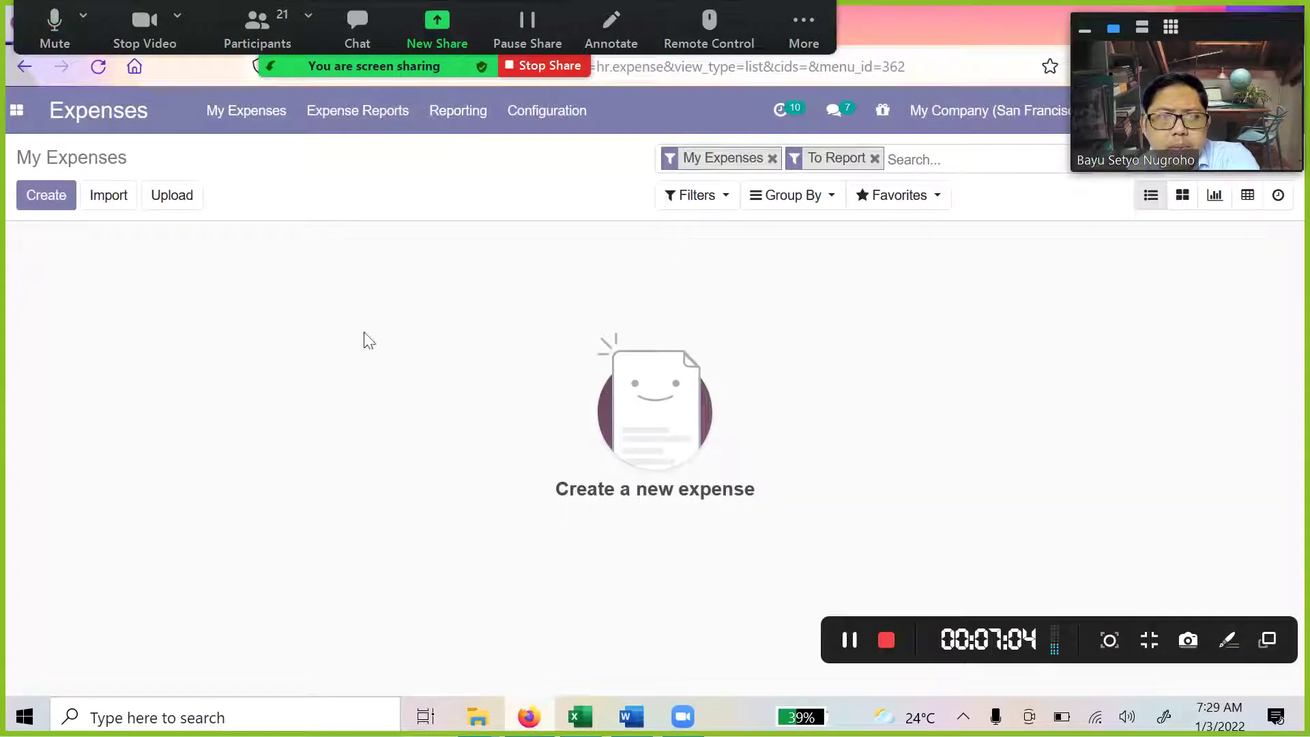
click(17, 111)
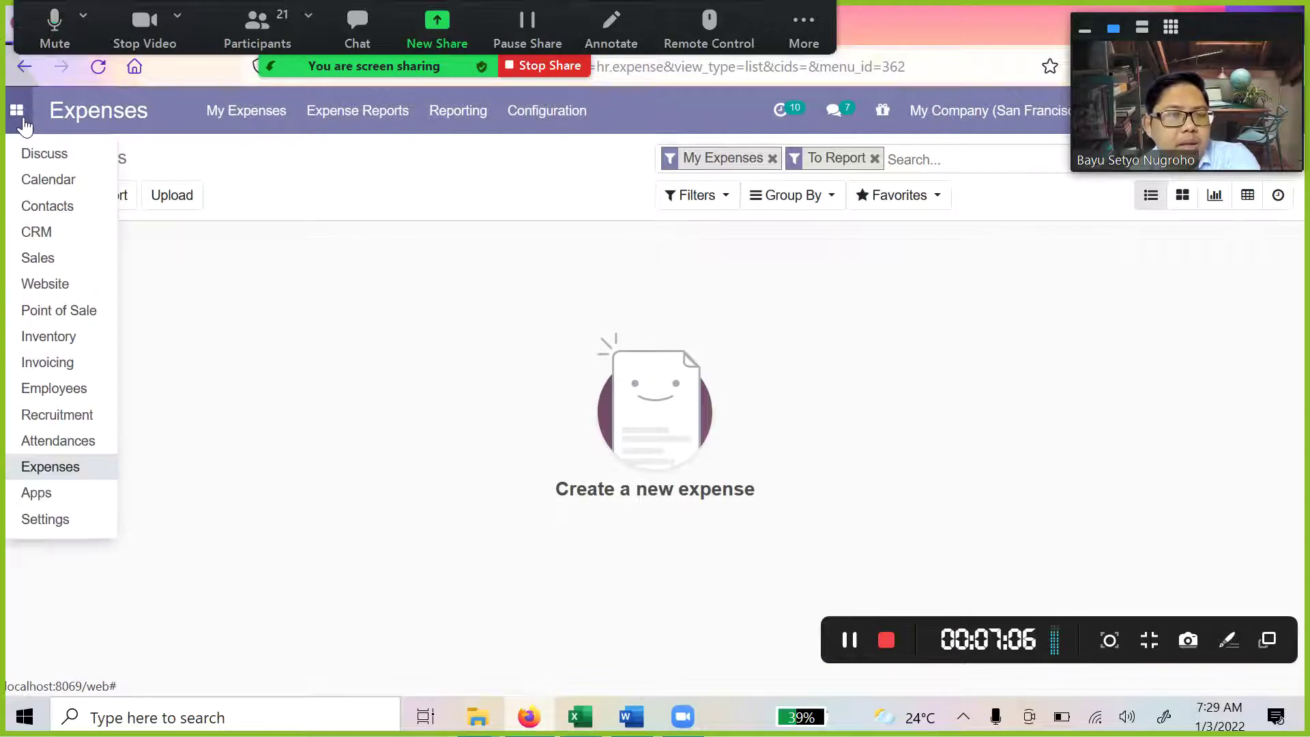
click(82, 470)
click(809, 38)
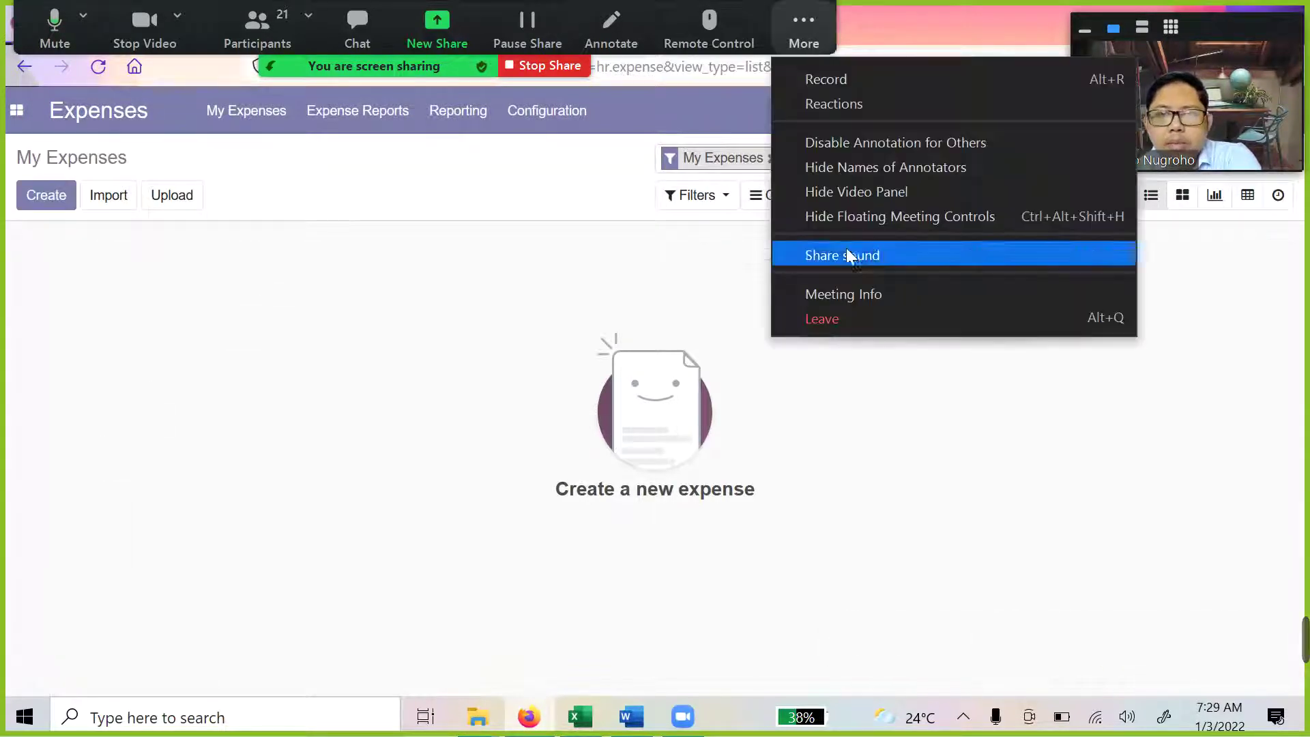
click(836, 215)
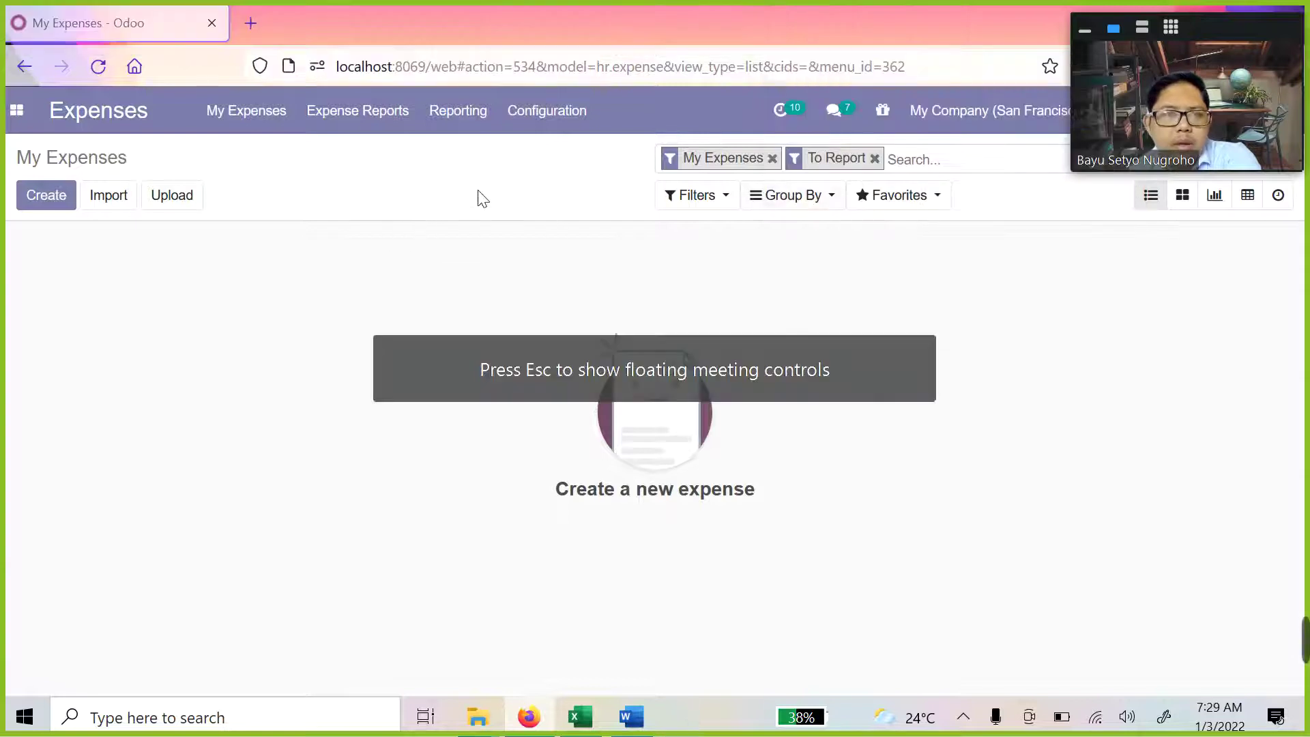
Review the Expenses module's settings page and open the Expense Products list from the module's configuration
click(570, 117)
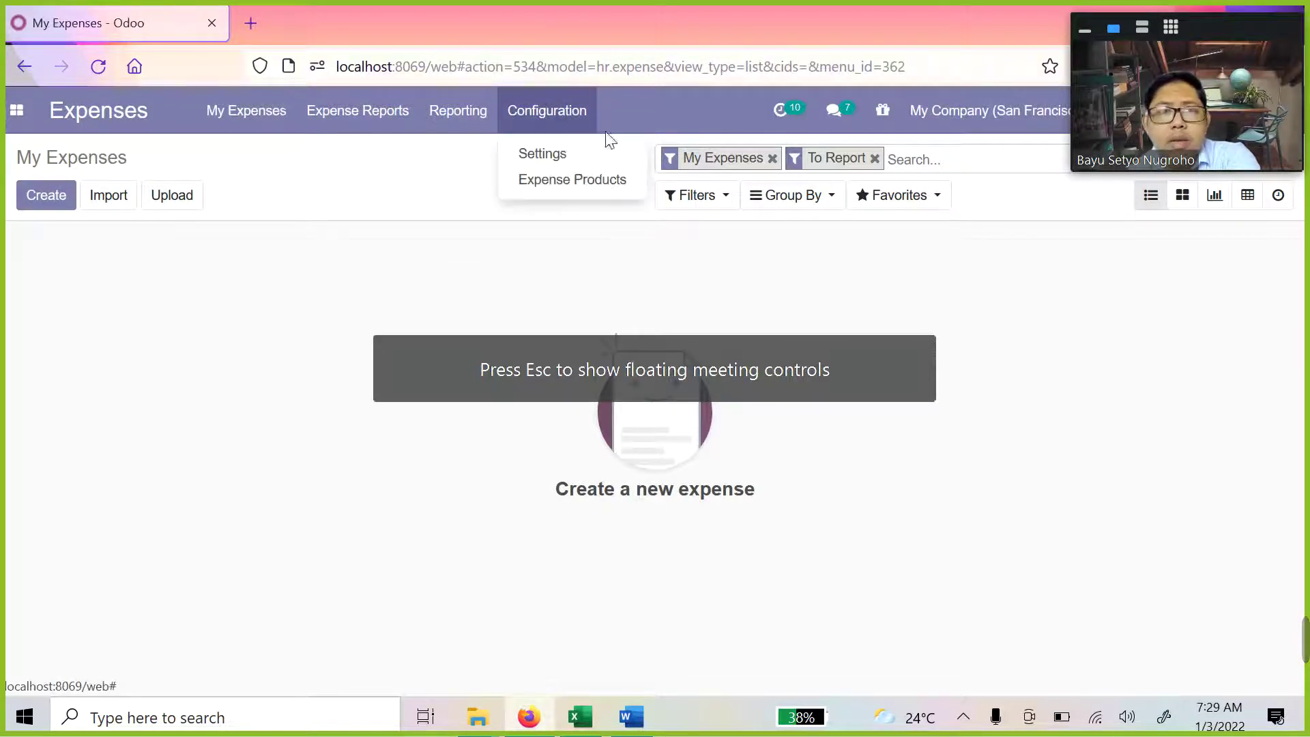
click(532, 137)
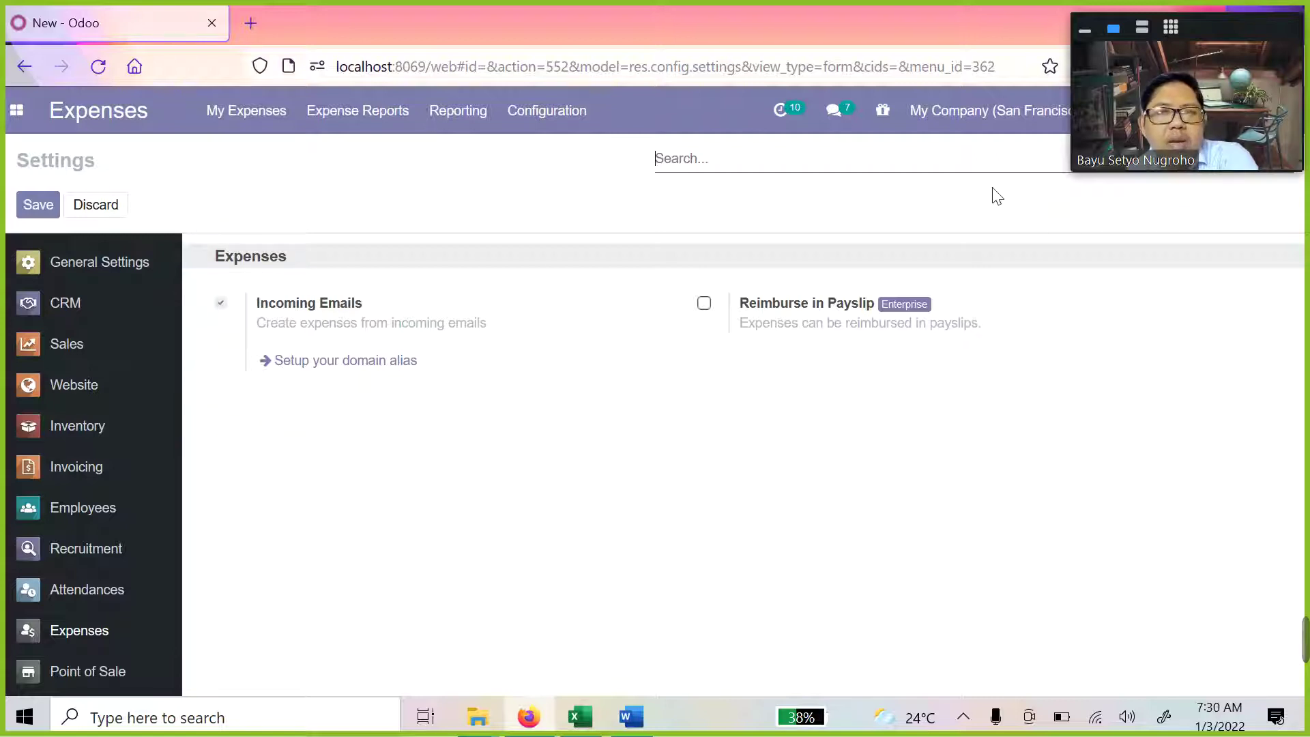
click(556, 130)
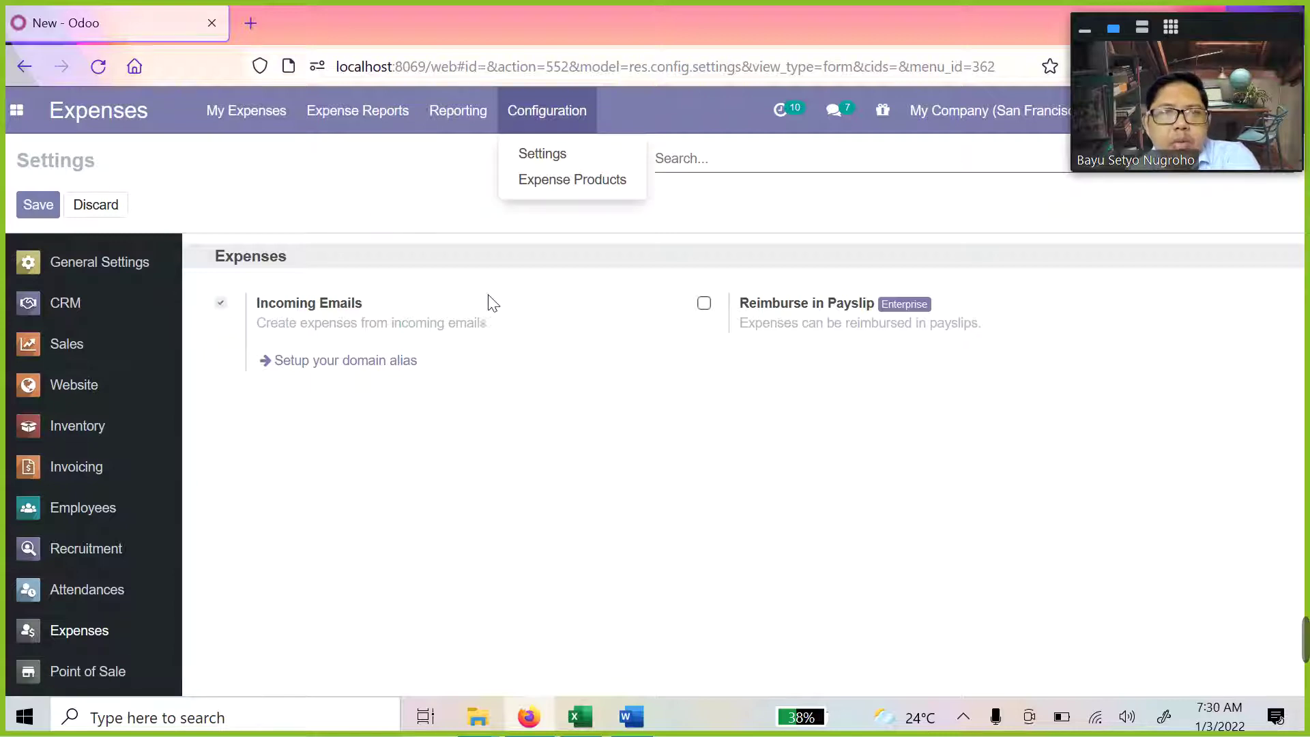
click(563, 179)
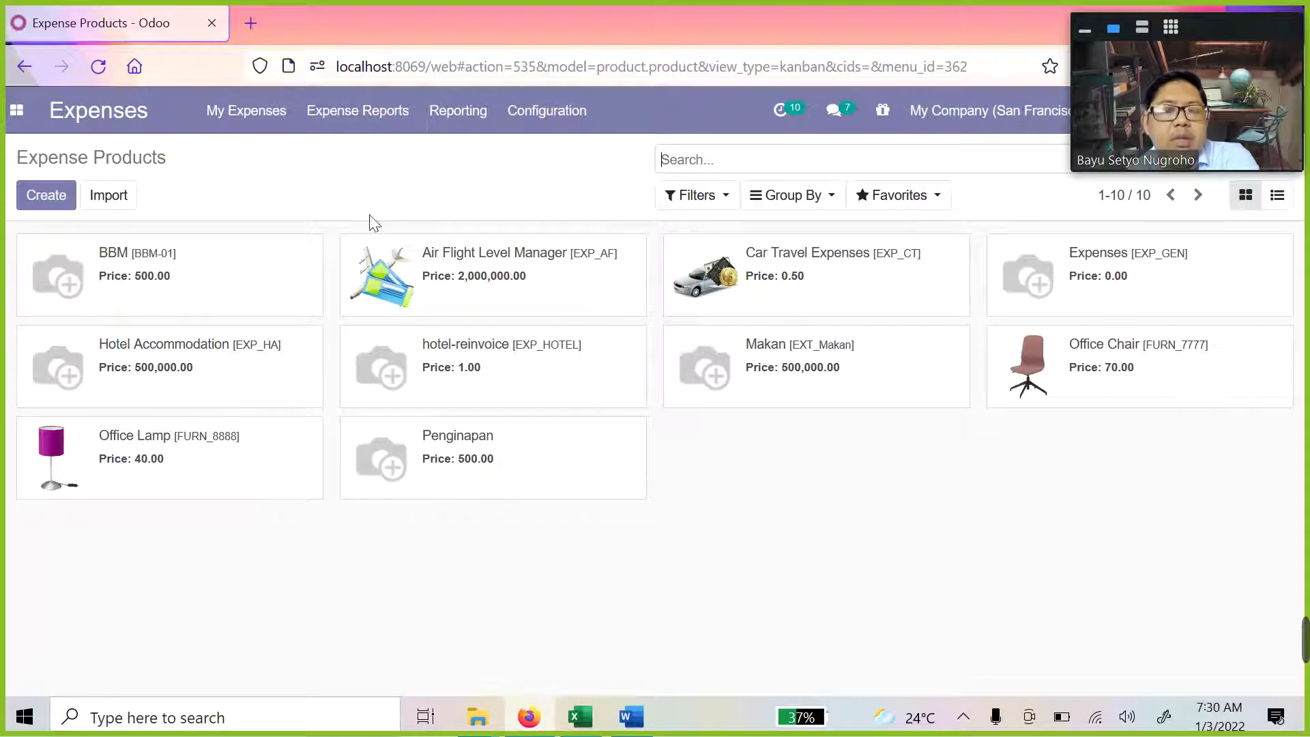
Look through the meeting participants' video thumbnails and restore the single-speaker view
click(1146, 29)
click(1171, 550)
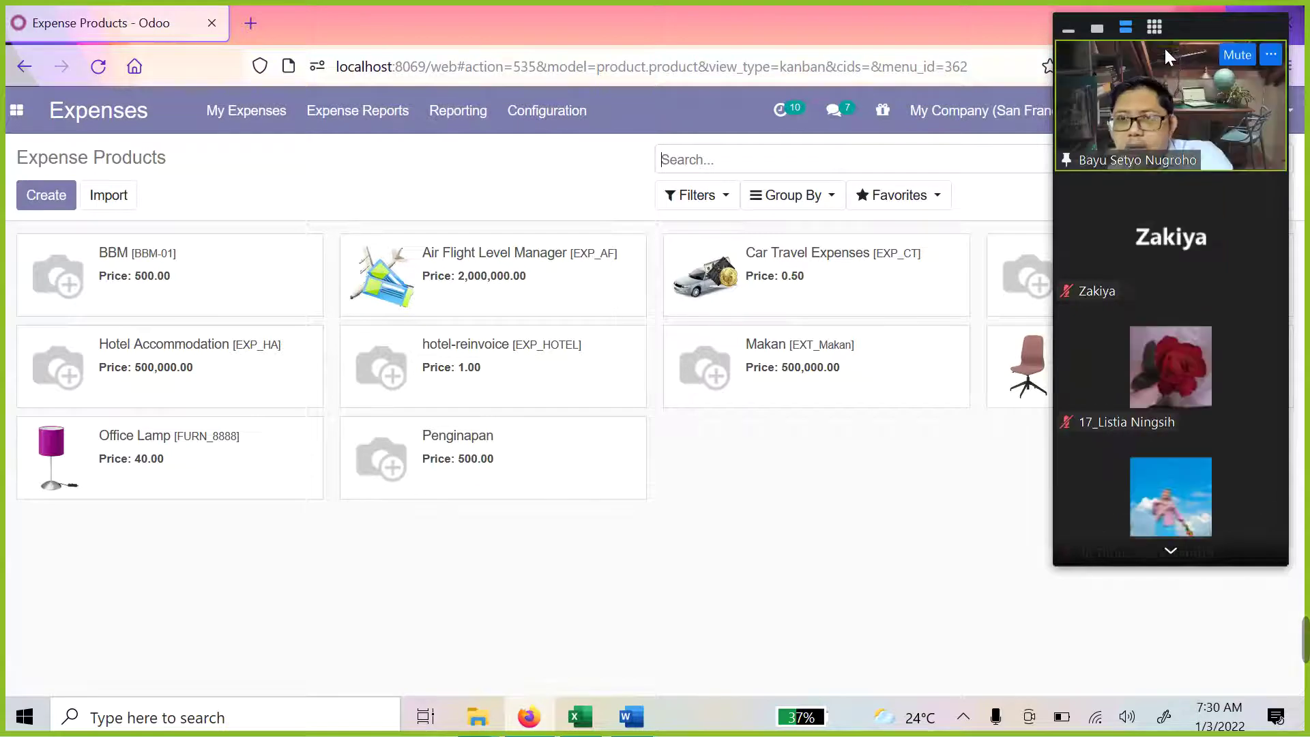
click(1097, 27)
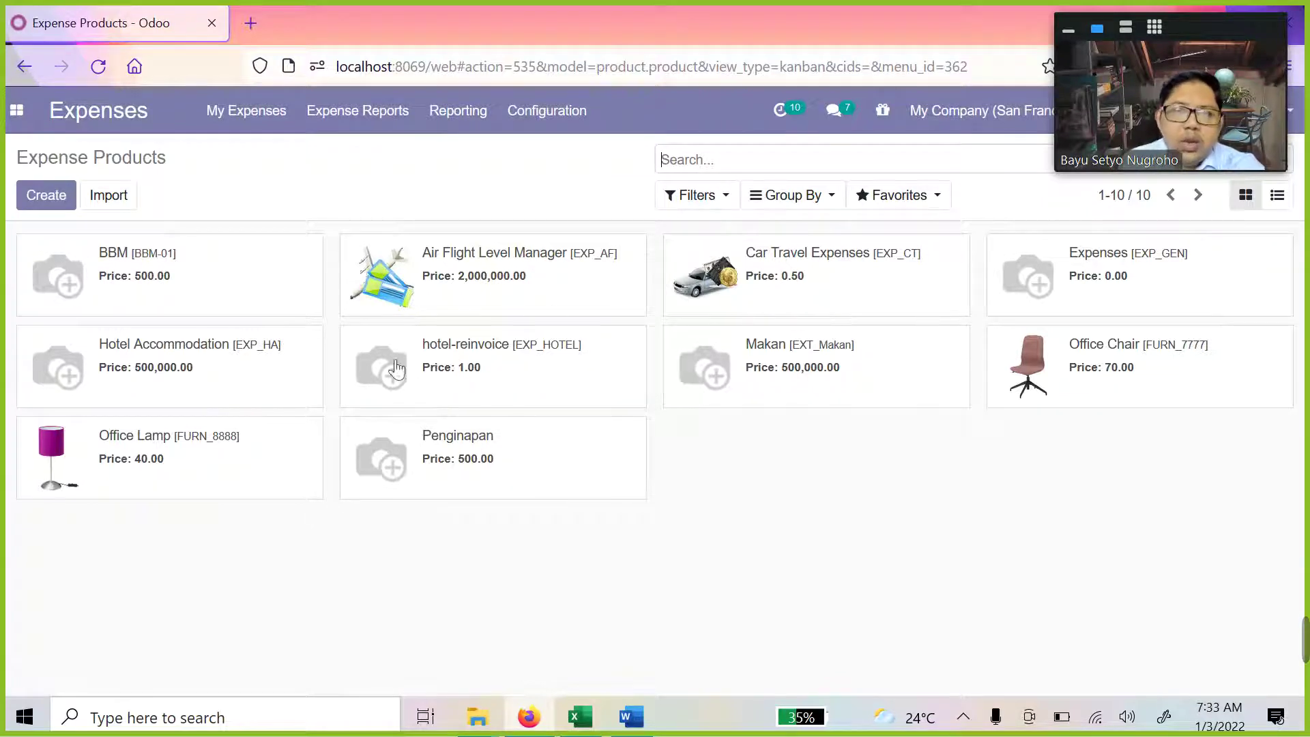
Open the Air Flight Level Manager expense product for editing and view the available product types
click(571, 307)
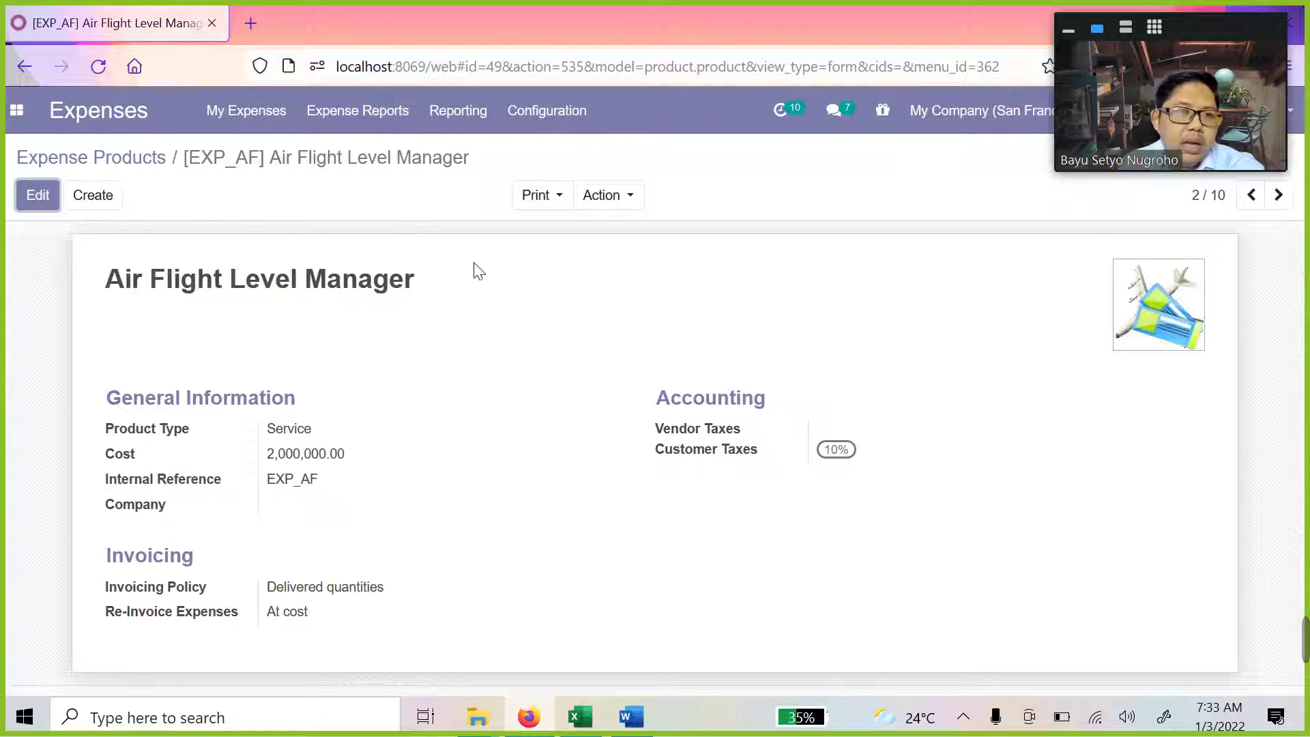
click(37, 198)
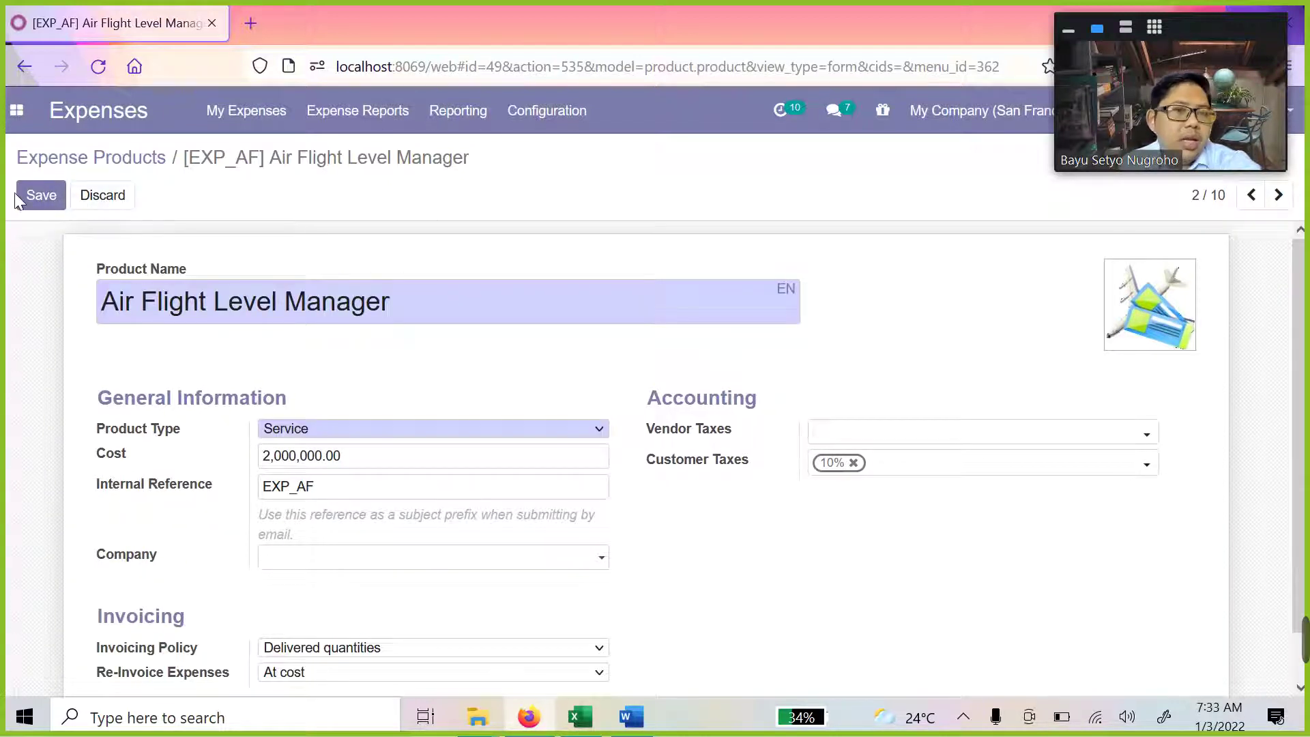
scroll(205, 327, down, 1)
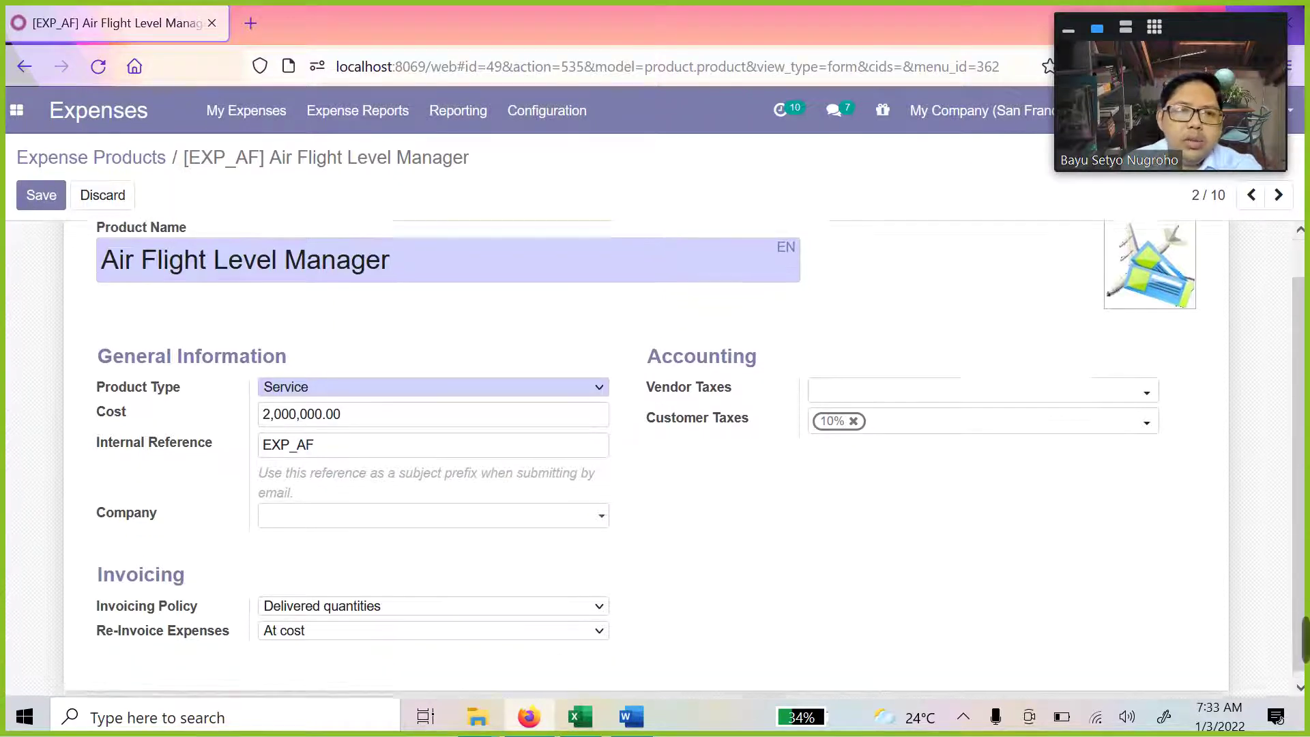
scroll(196, 365, up, 1)
scroll(241, 372, down, 1)
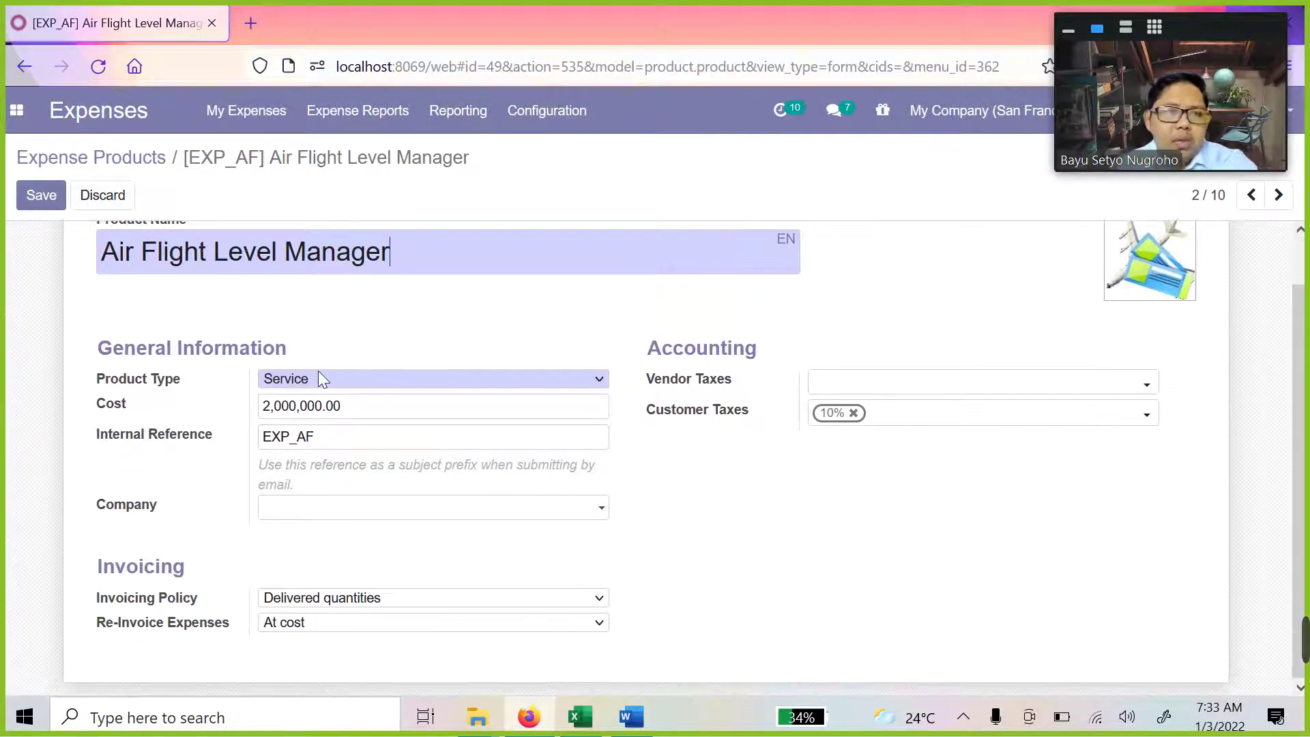
click(320, 375)
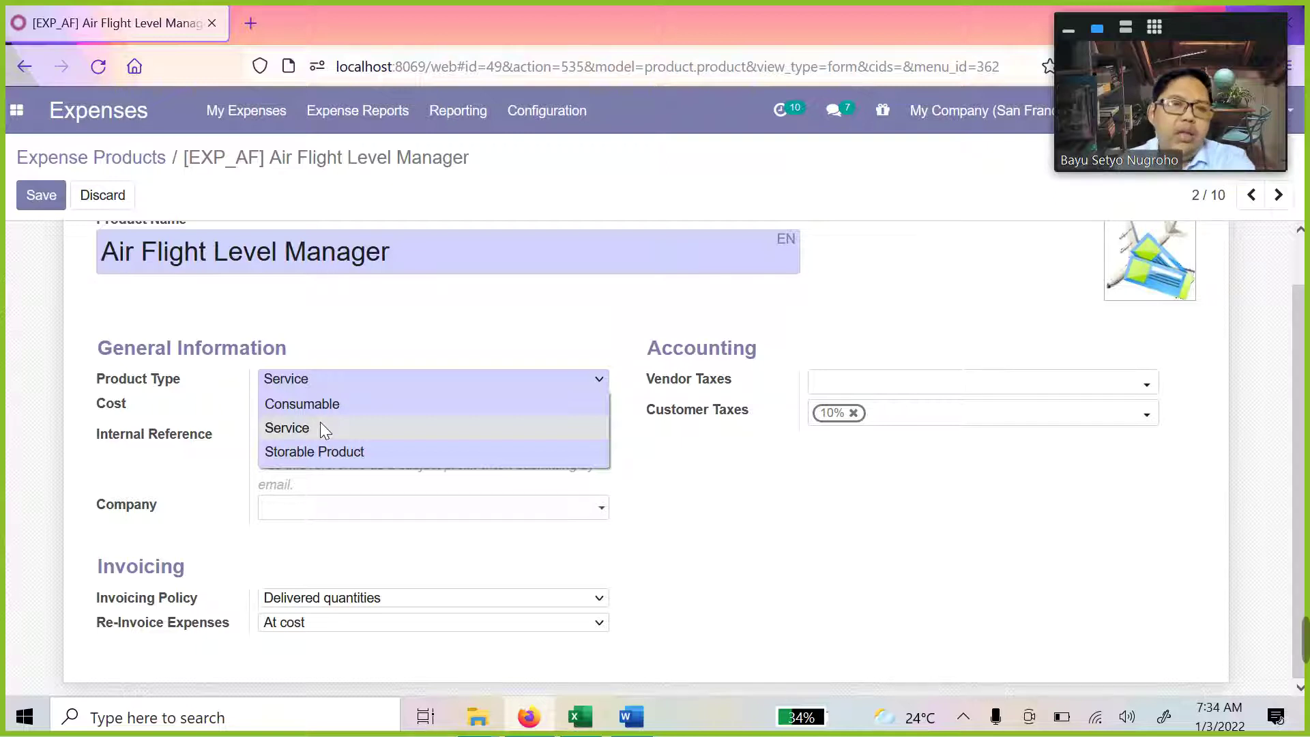
click(345, 319)
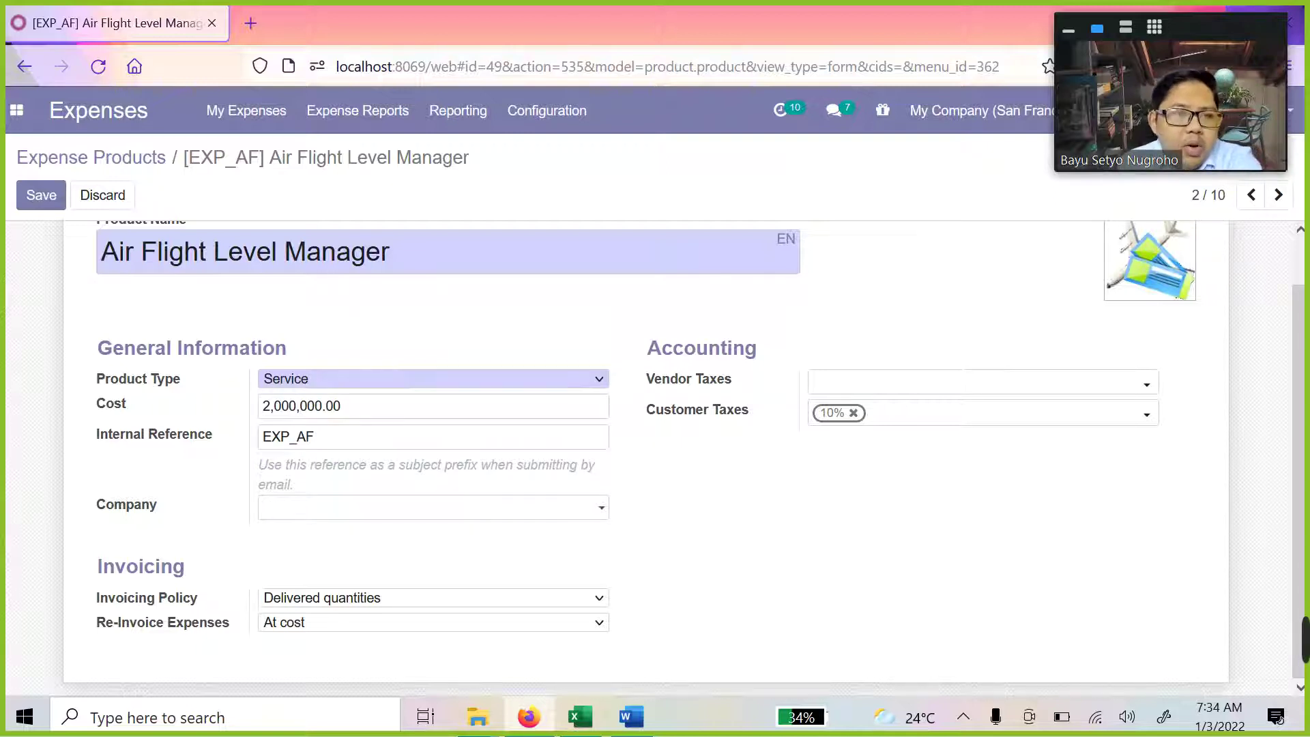
Examine the product's name, cost and internal reference fields in the edit form
key(ctrl+a)
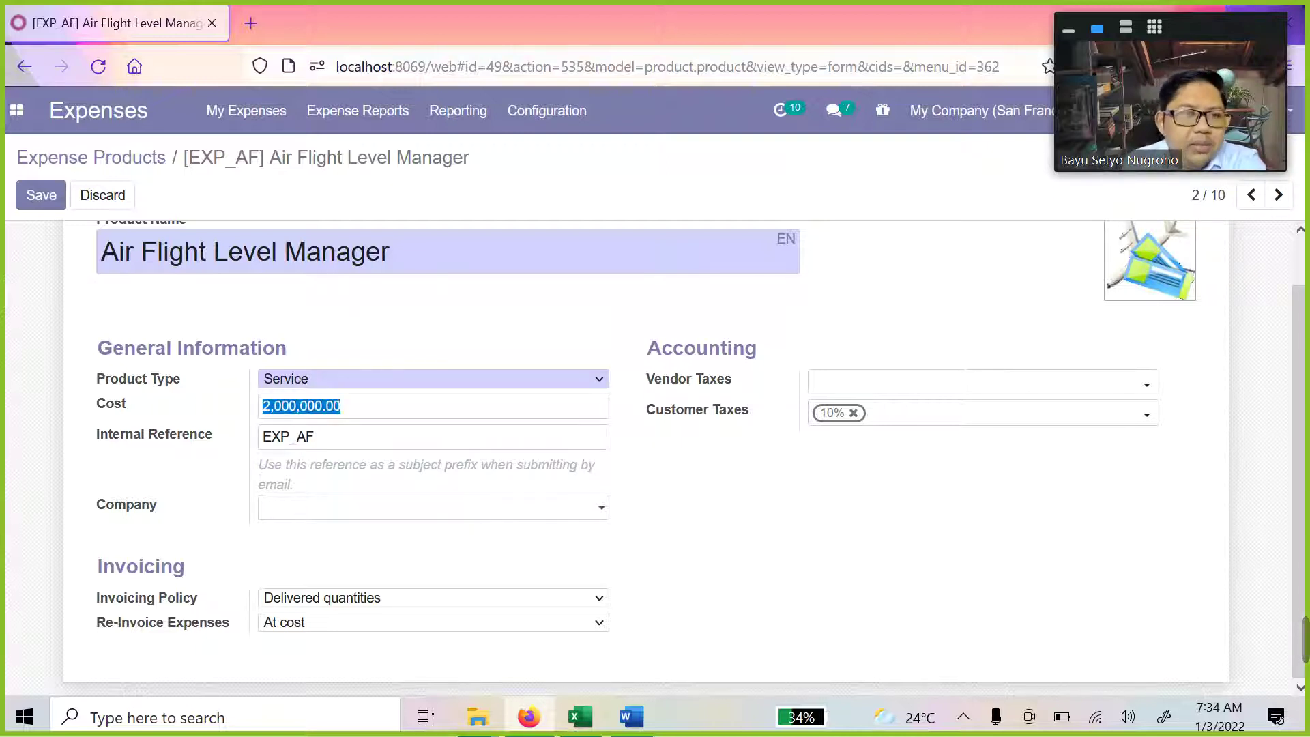
scroll(167, 298, up, 2)
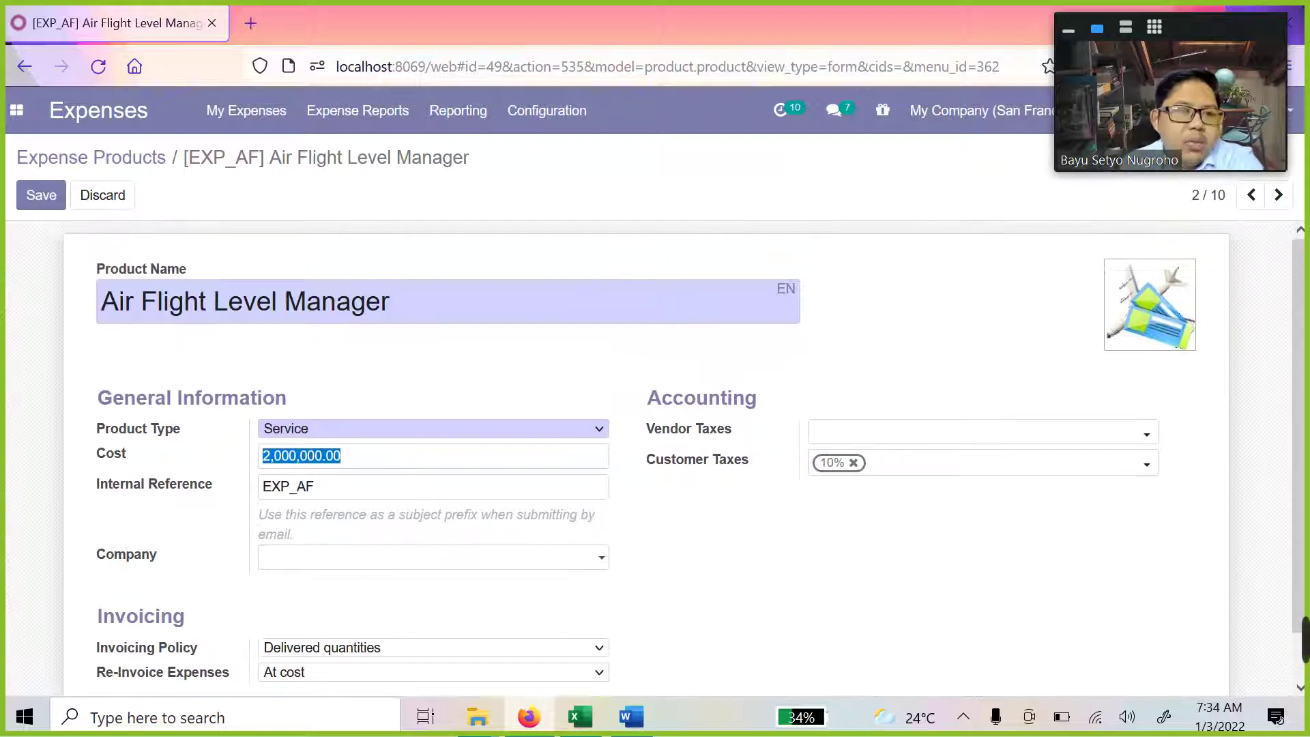
drag(343, 457, 256, 460)
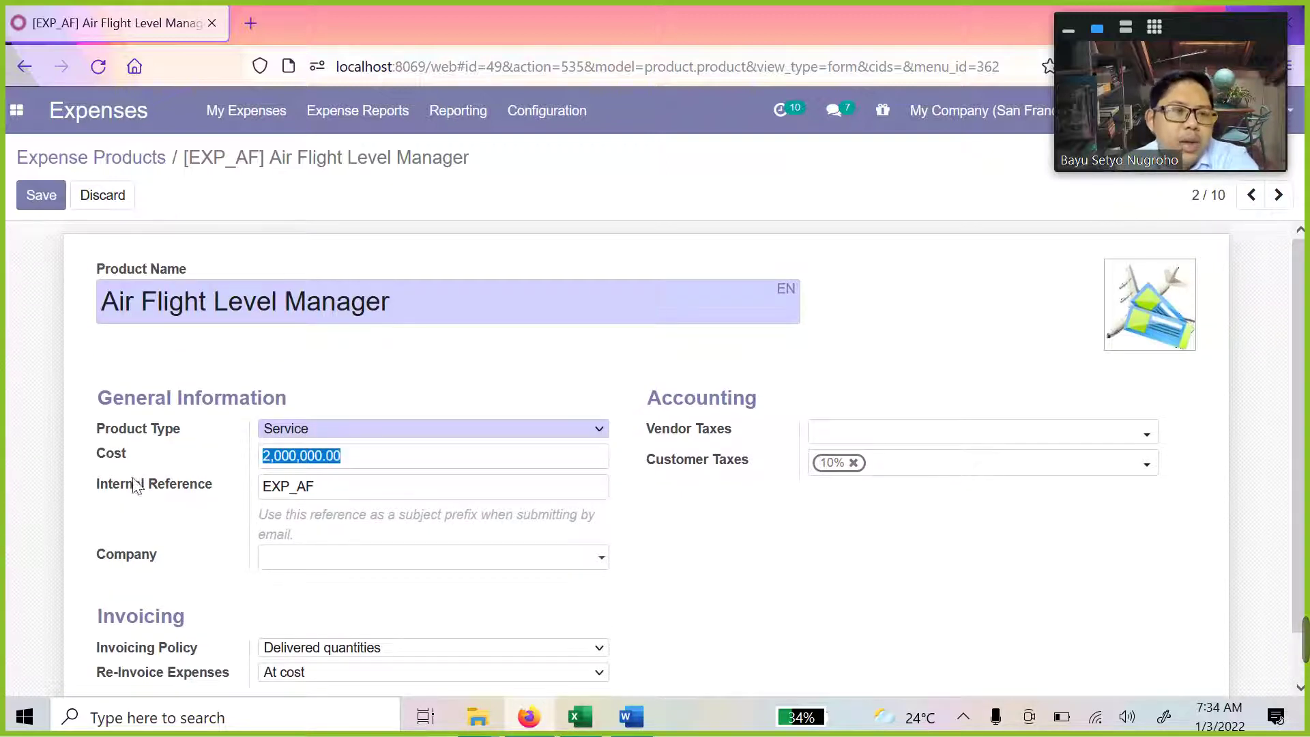
click(390, 301)
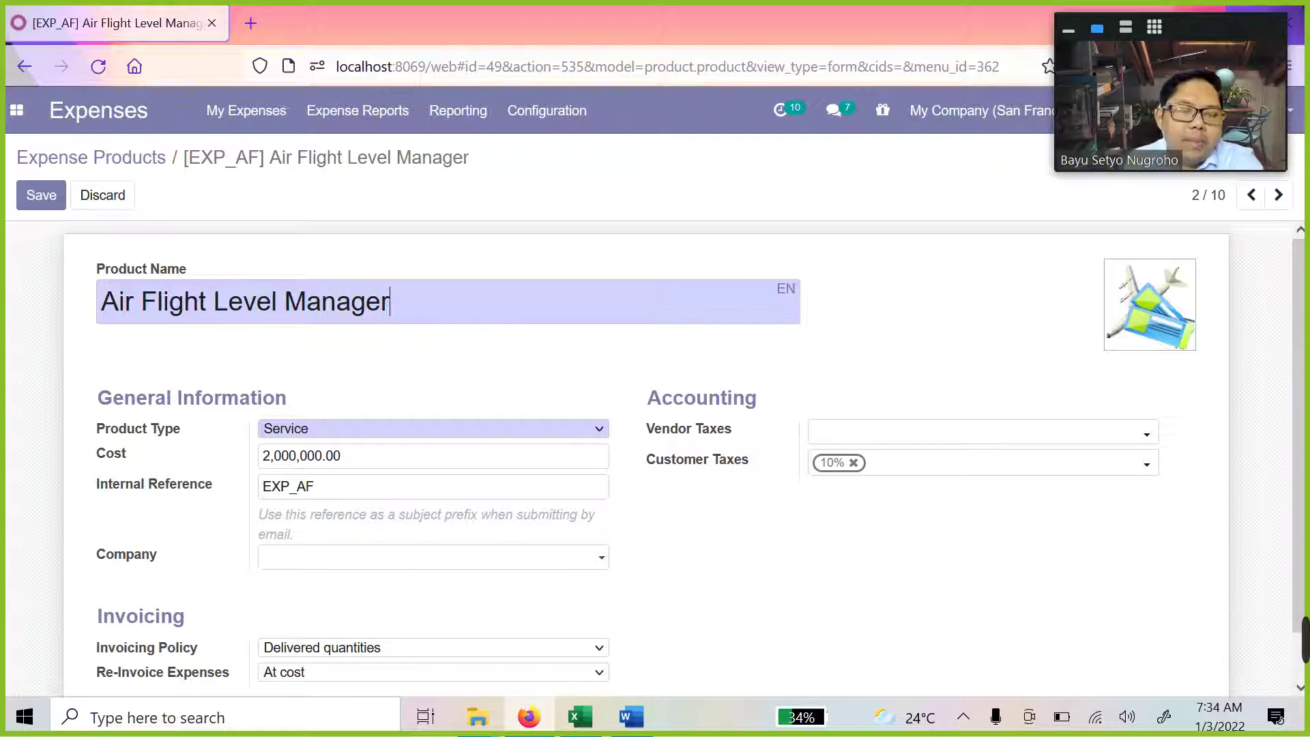
scroll(365, 345, down, 1)
scroll(365, 345, down, 2)
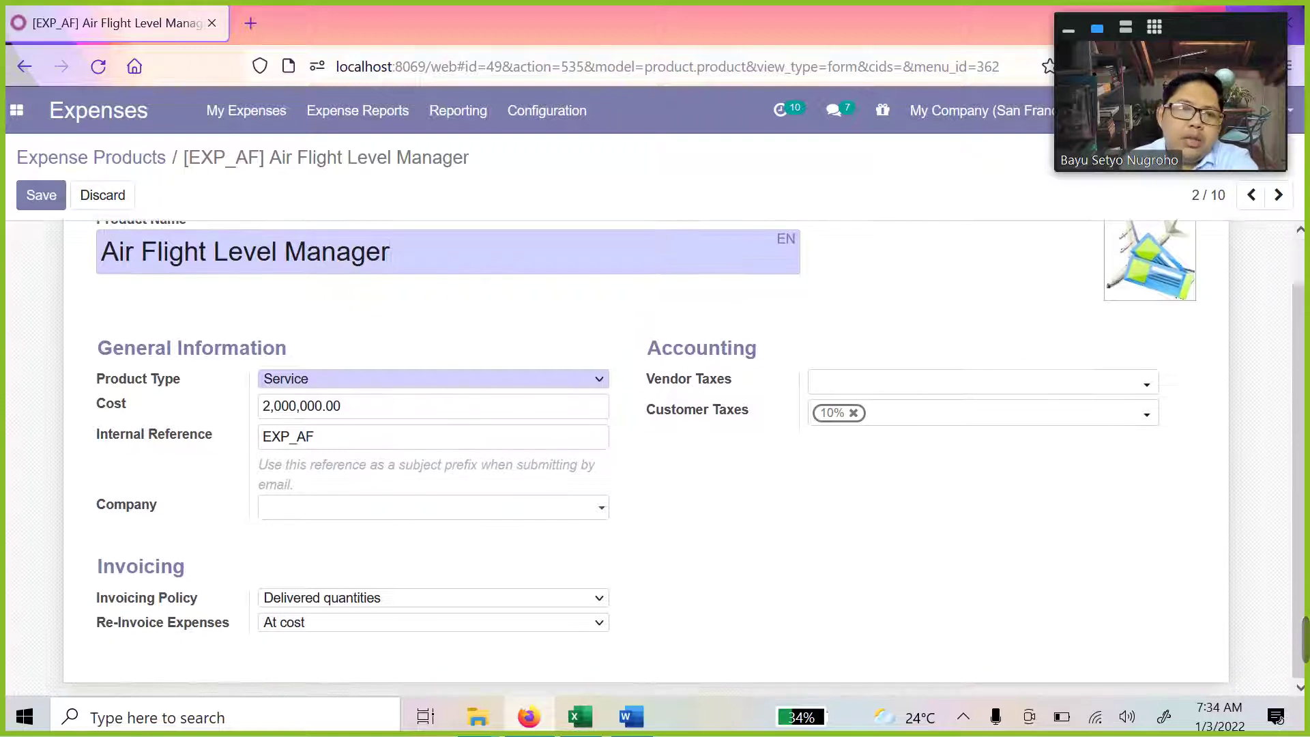
click(338, 435)
key(shift+Home)
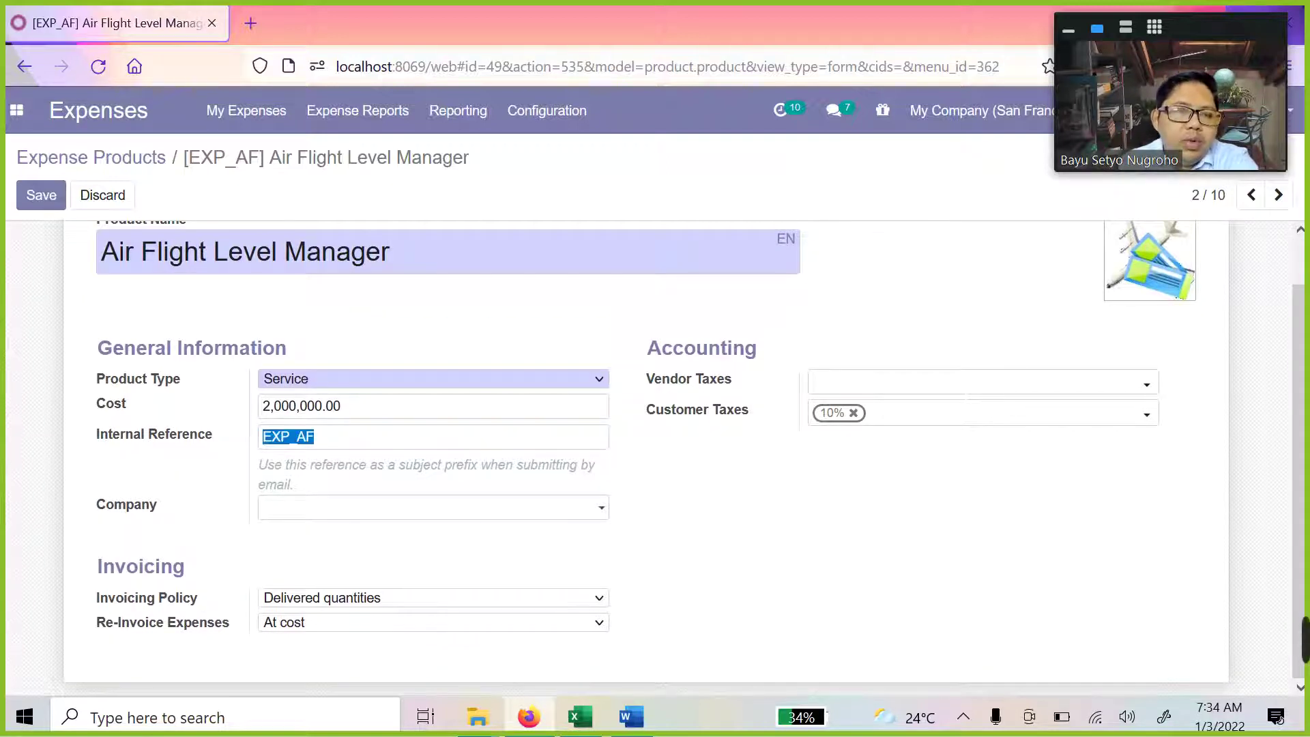
click(341, 405)
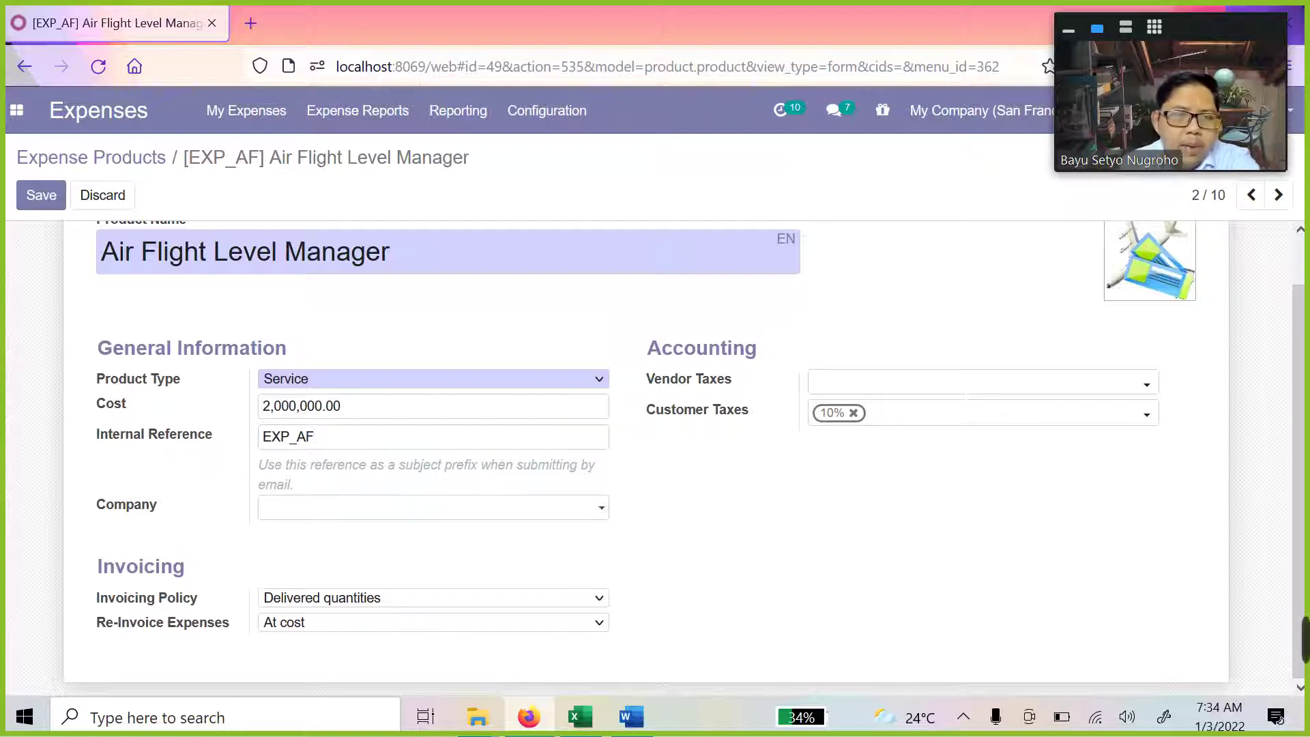
Assign the product to My Company (San Francisco) and set its invoicing policy to Ordered quantities
click(596, 509)
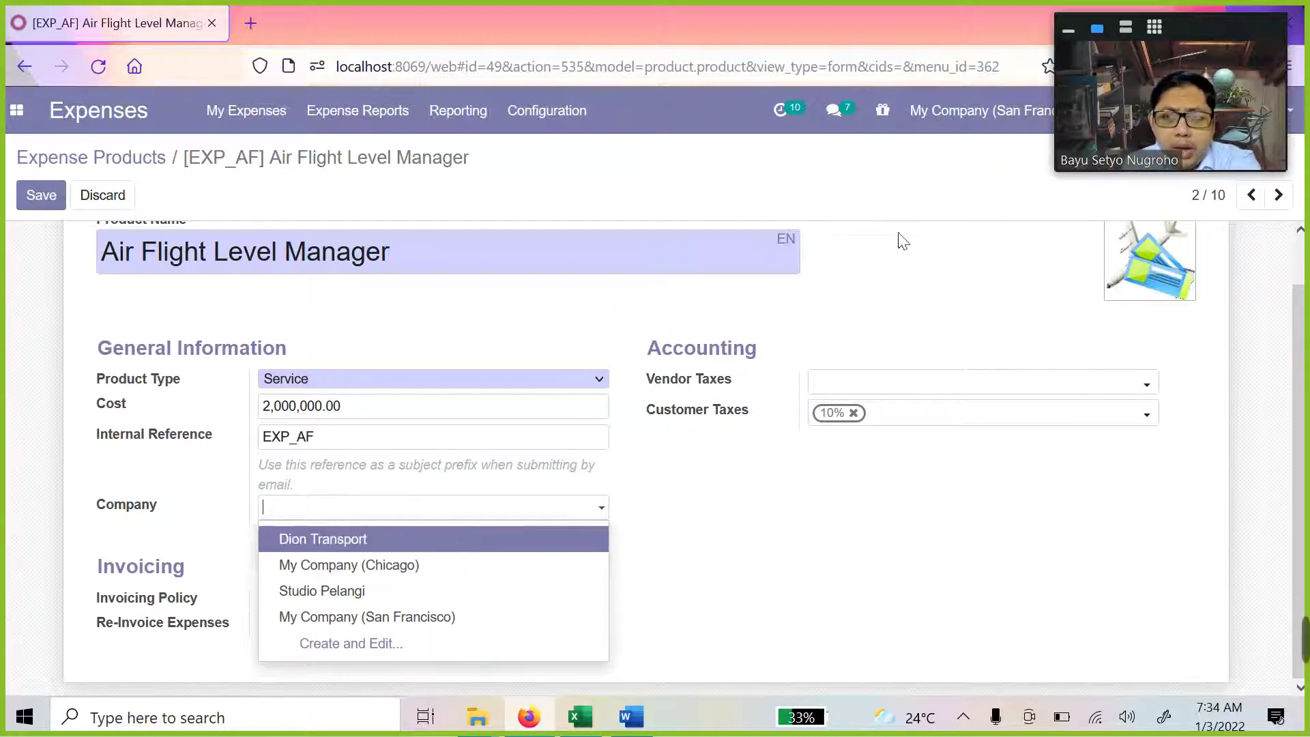
click(433, 622)
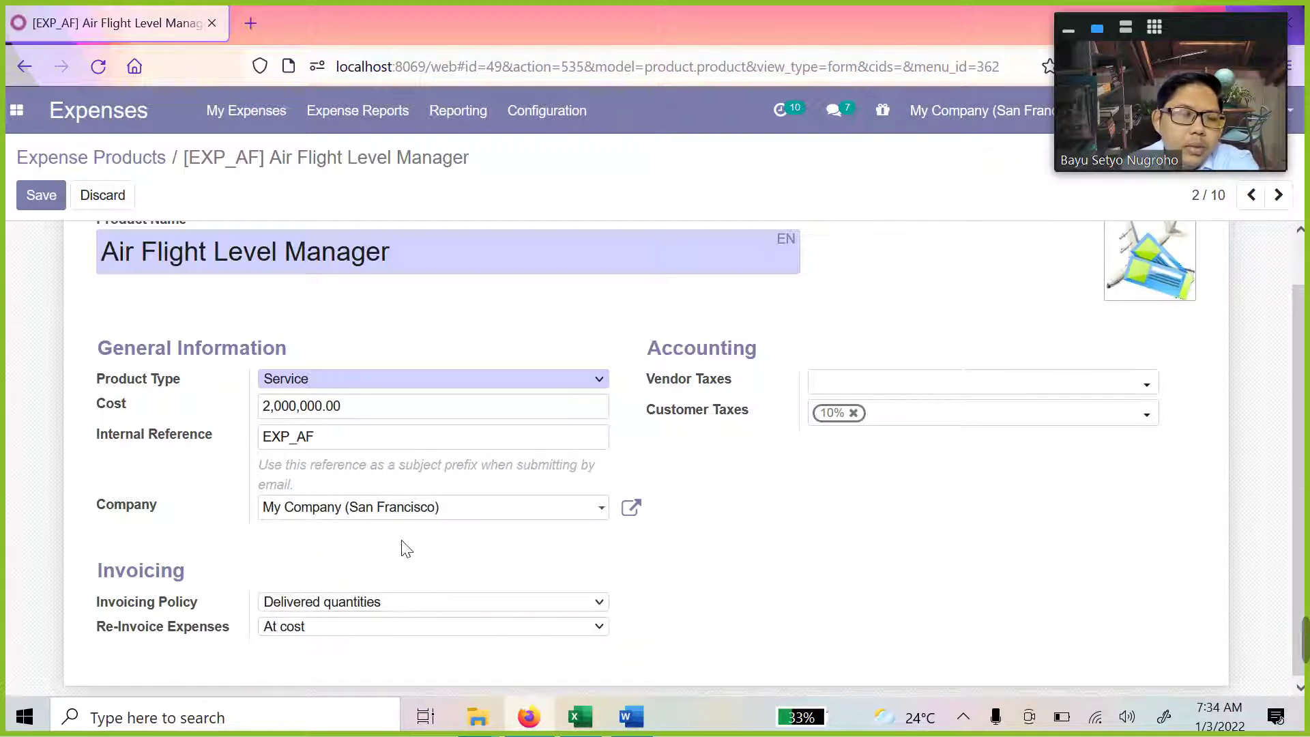
click(375, 609)
click(354, 643)
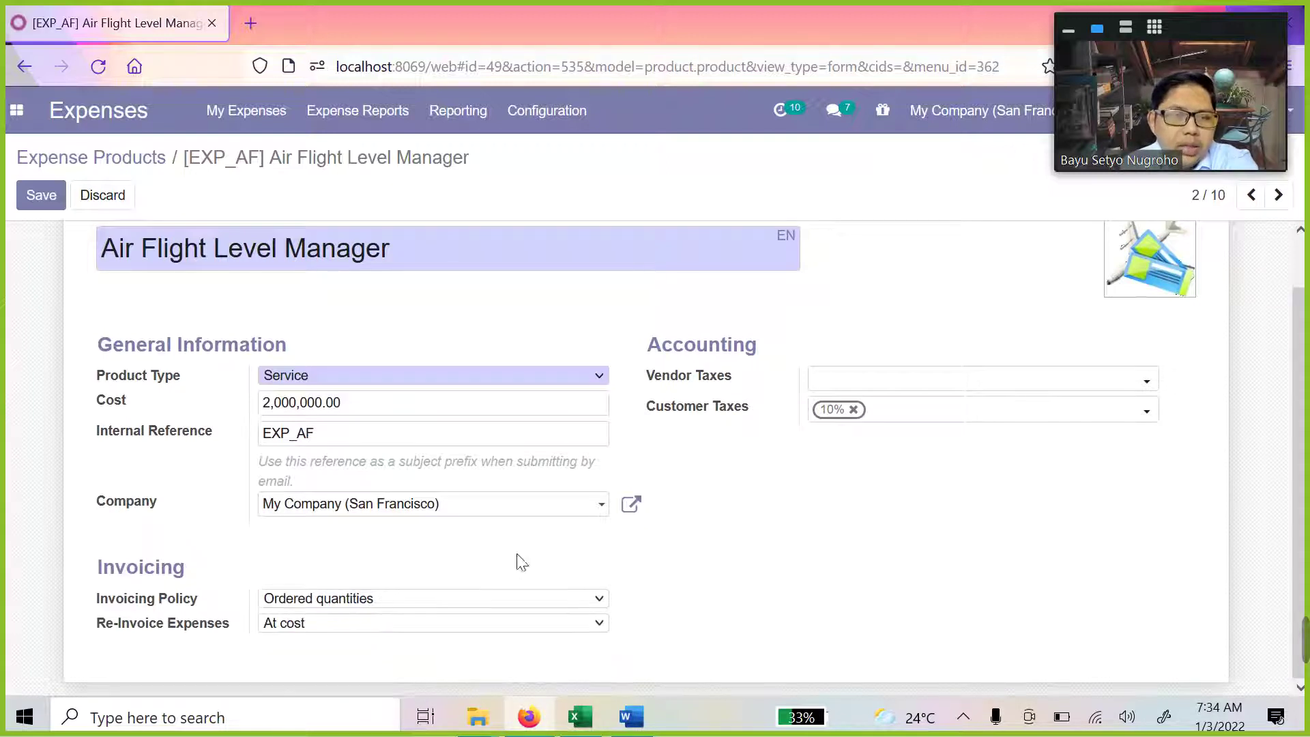
Review the re-invoicing choices and set Re-Invoice Expenses to Sales price
click(298, 629)
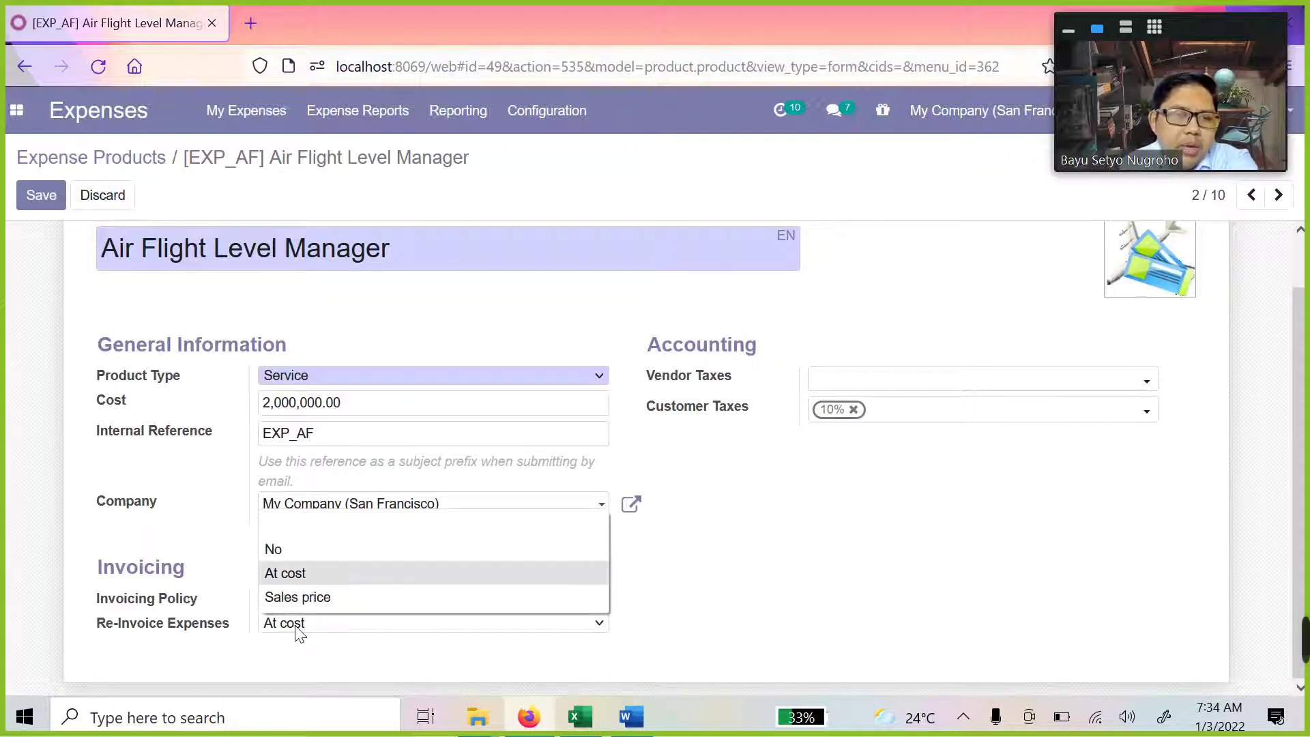
click(331, 582)
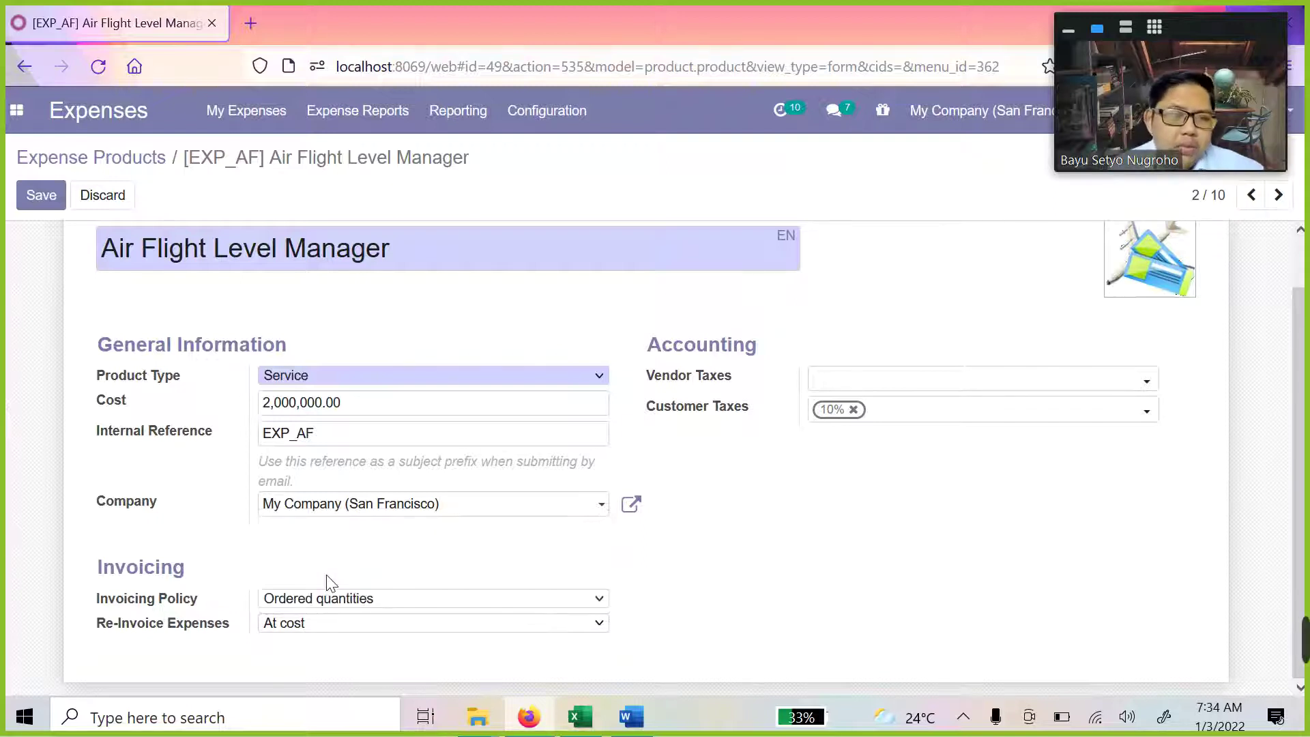
click(332, 626)
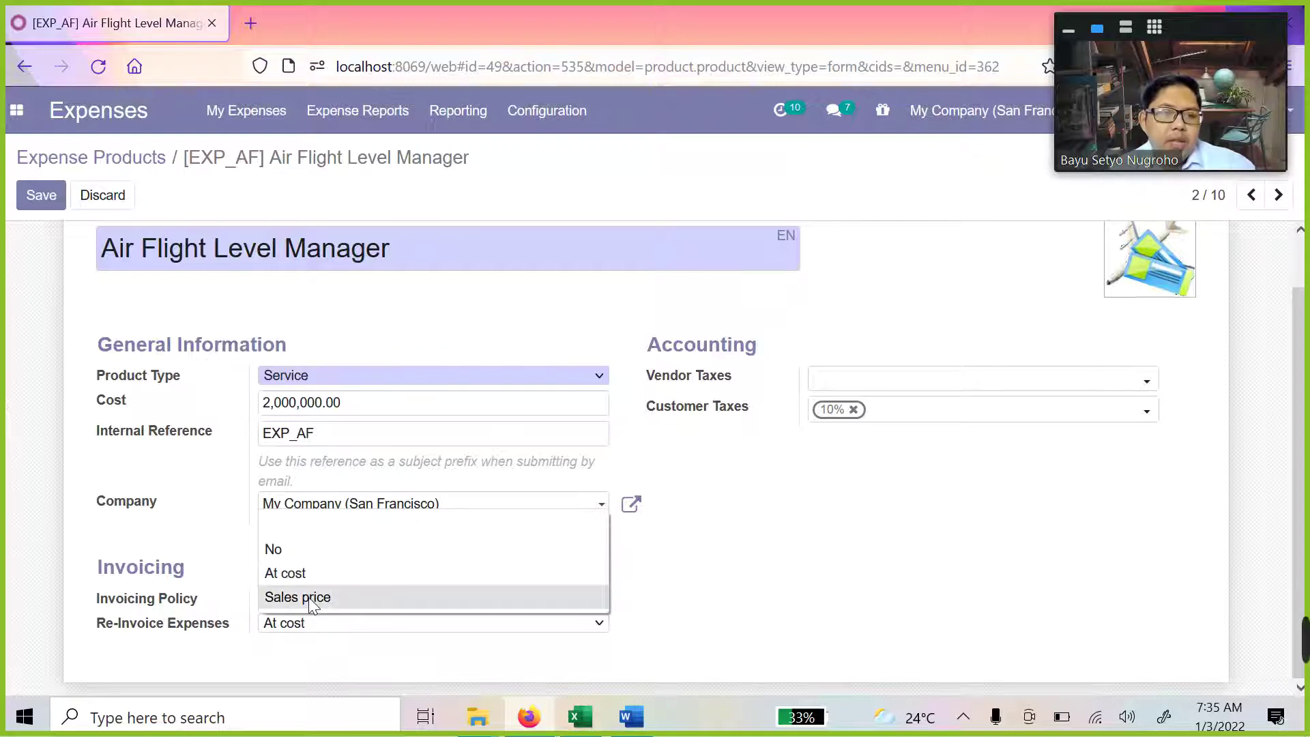
click(309, 596)
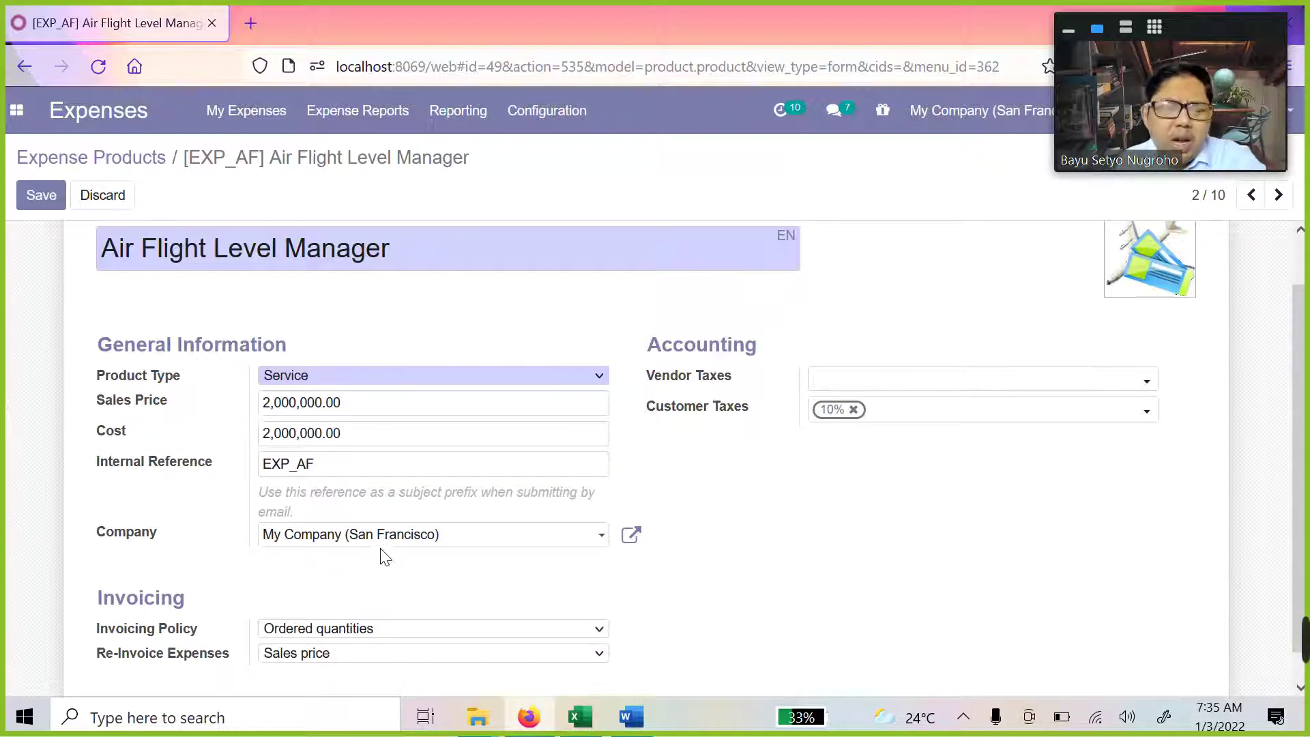
Compare the product's Sales Price and Cost fields under General Information
scroll(380, 552, down, 1)
scroll(392, 439, up, 3)
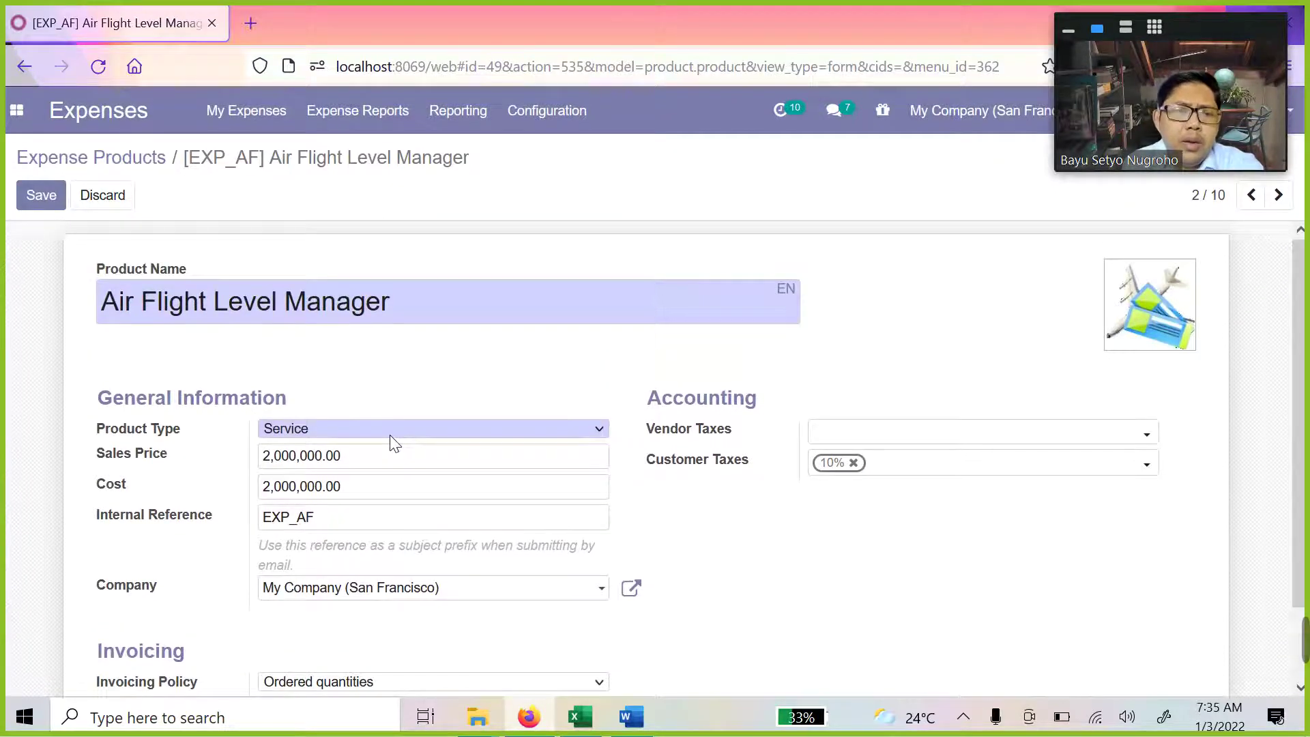
scroll(392, 438, down, 3)
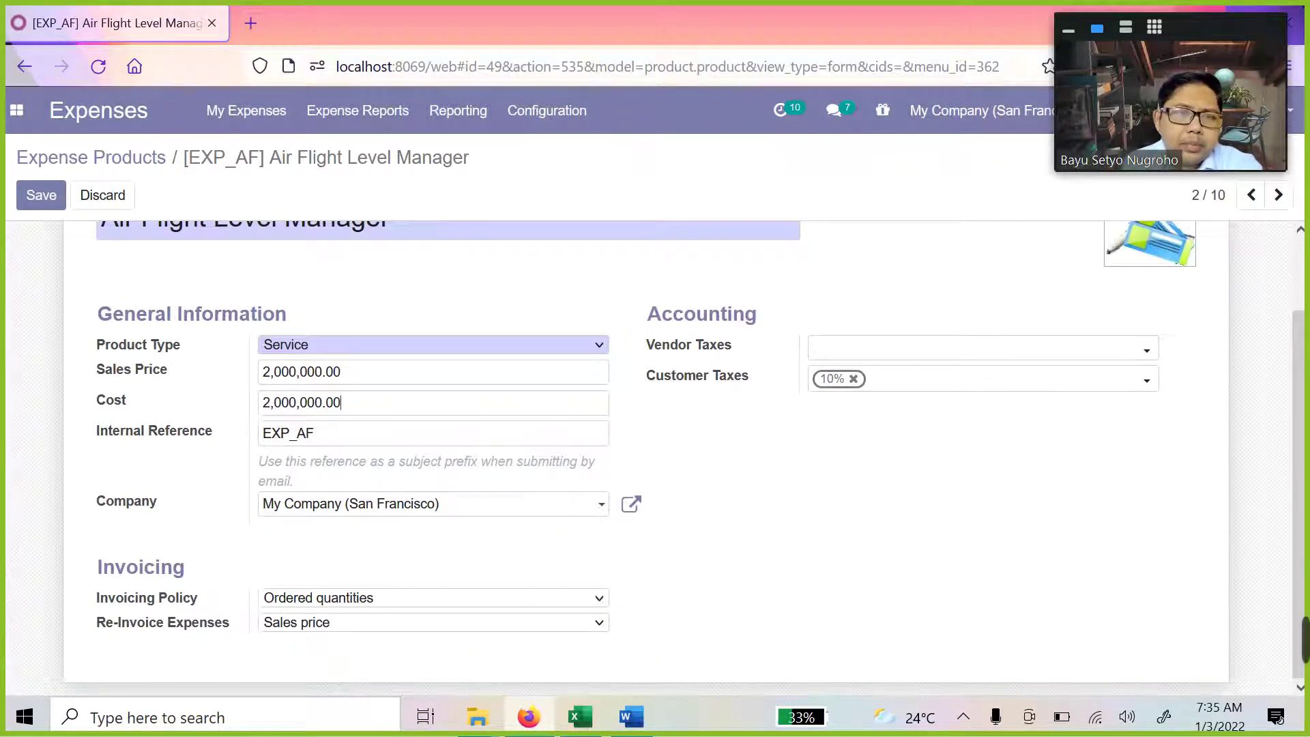
scroll(376, 402, up, 3)
scroll(418, 383, down, 3)
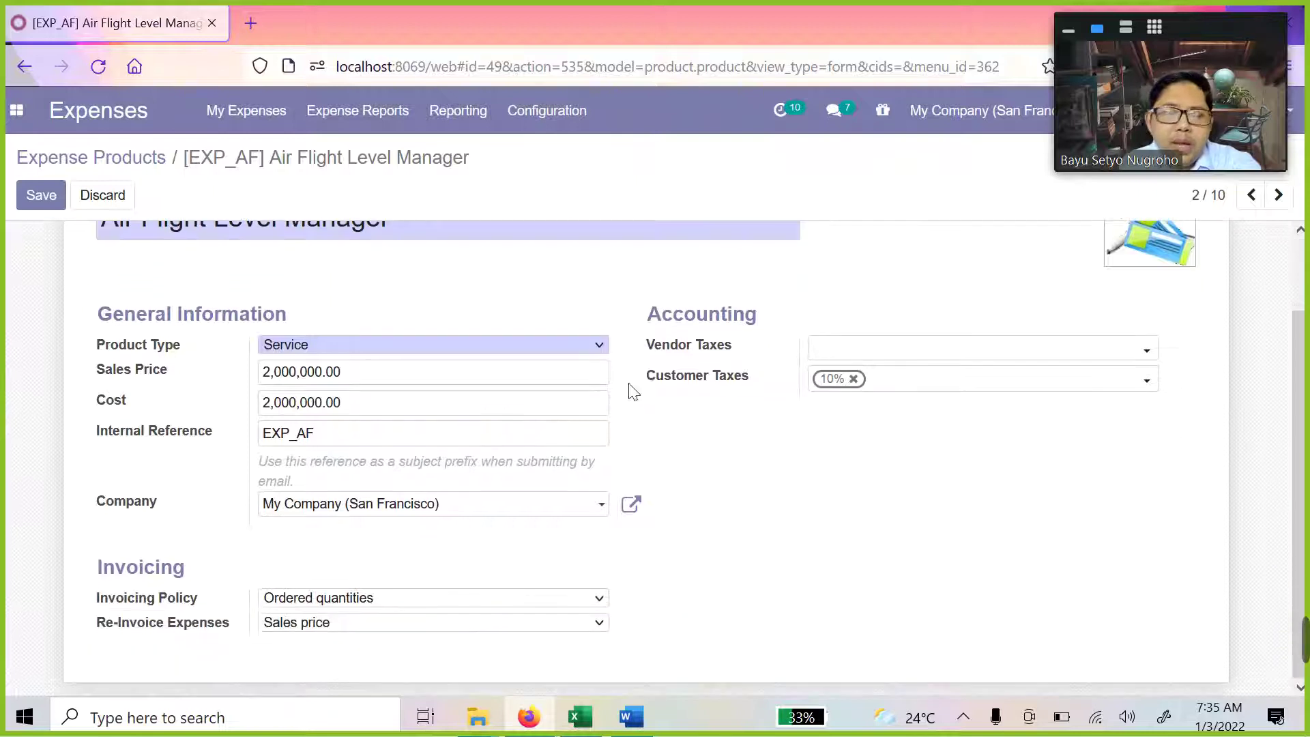
key(ctrl+a)
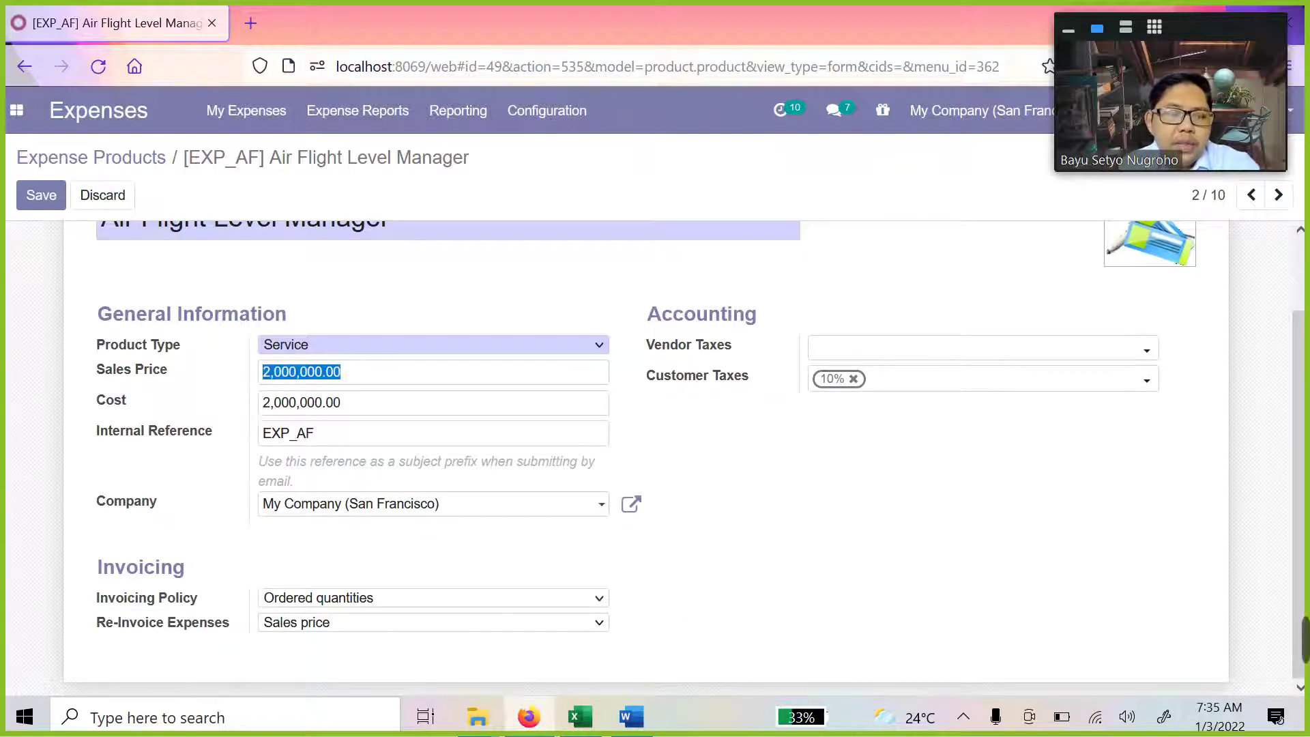
click(342, 402)
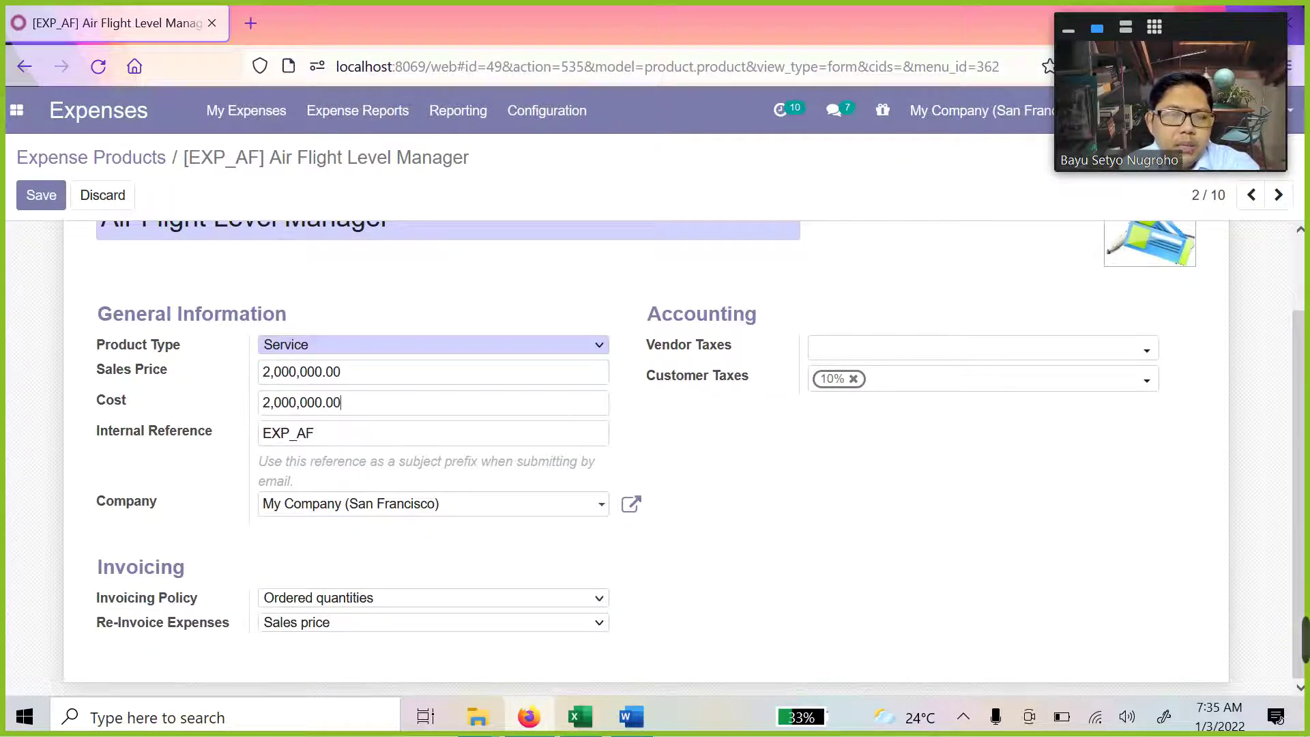
key(ctrl+a)
click(341, 372)
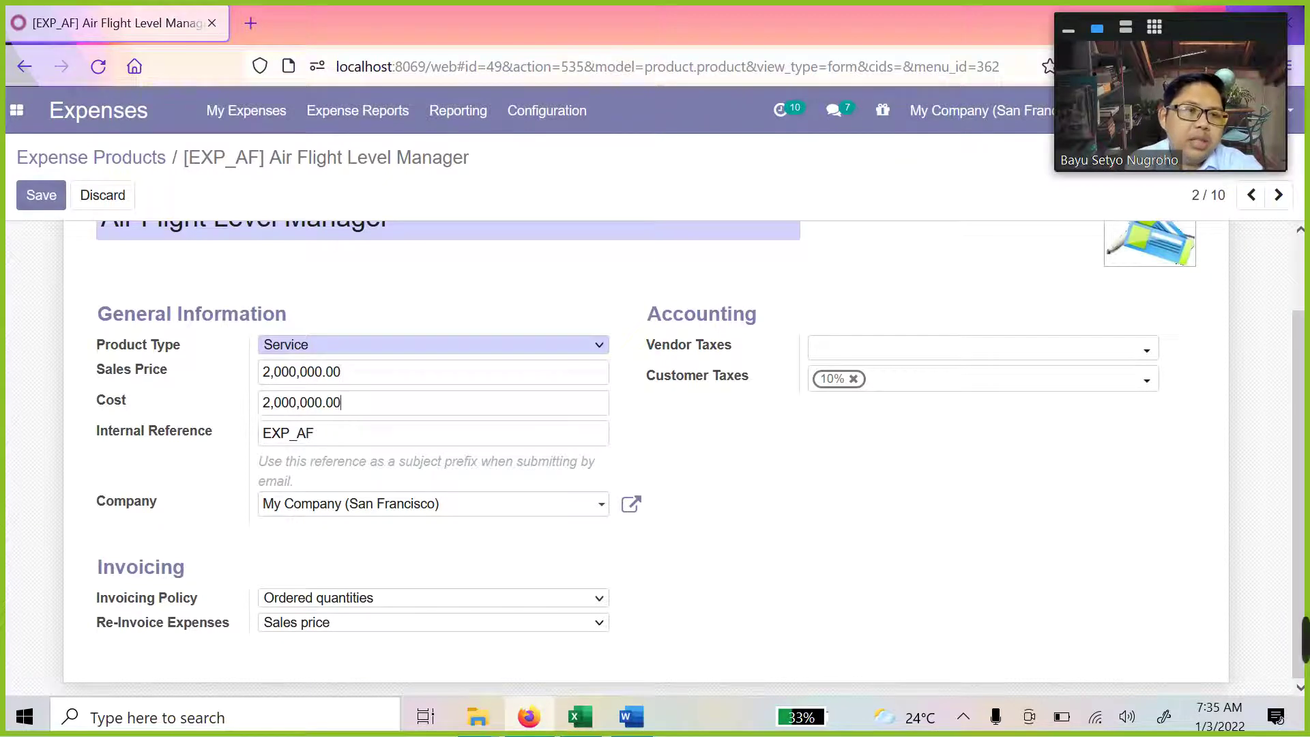
key(ctrl+a)
key(Tab)
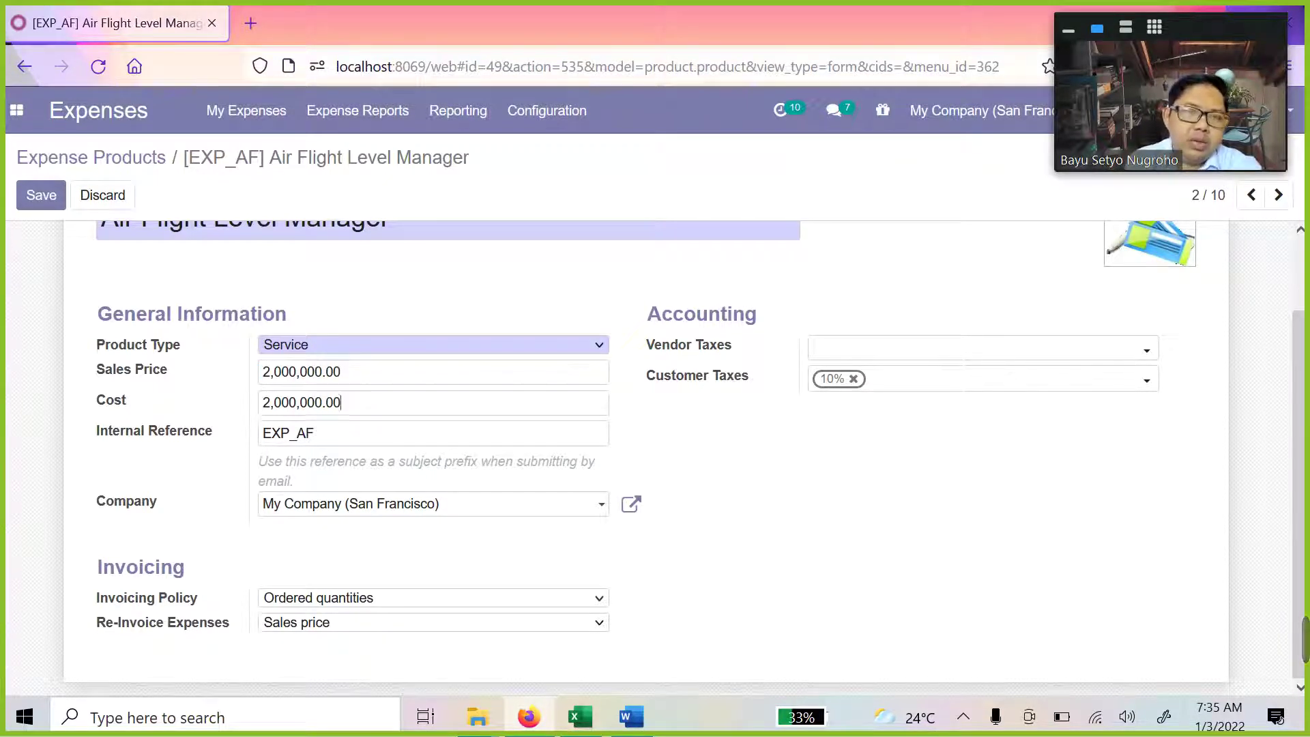
Try the No option for Re-Invoice Expenses and return the setting to At cost
click(352, 624)
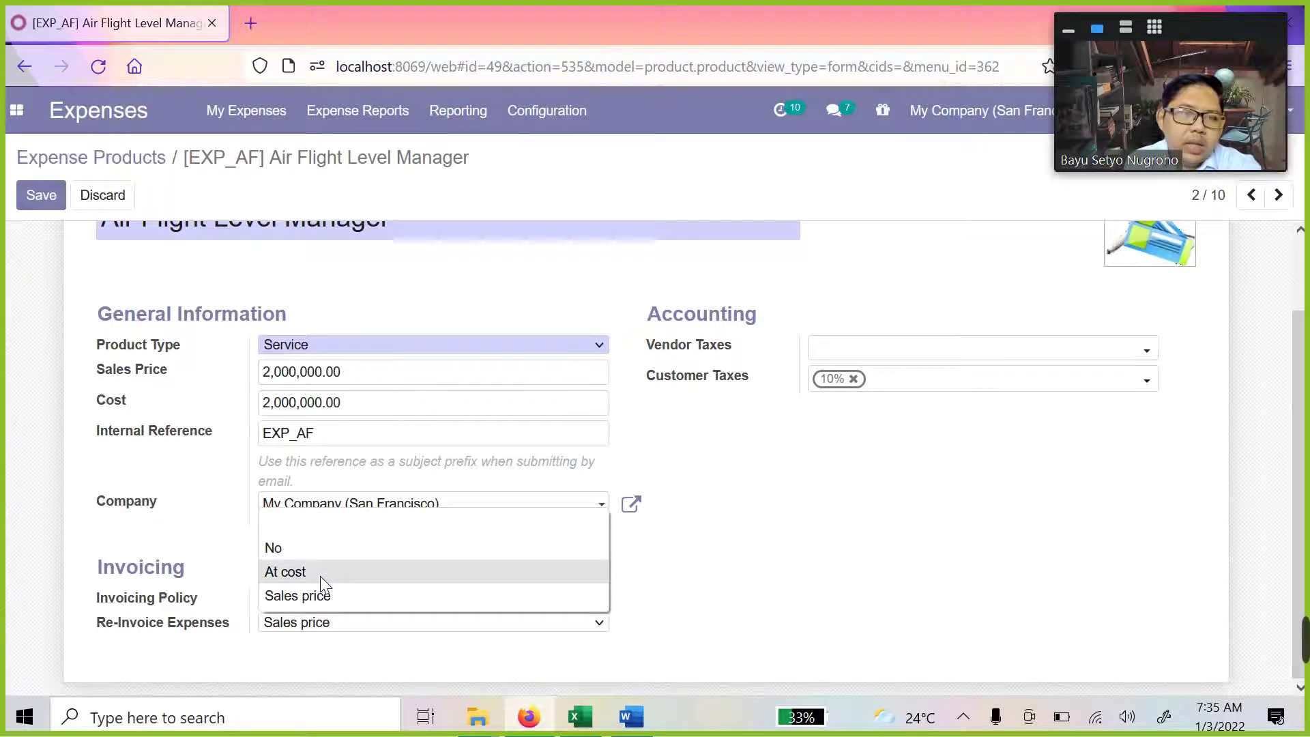
click(320, 575)
click(329, 623)
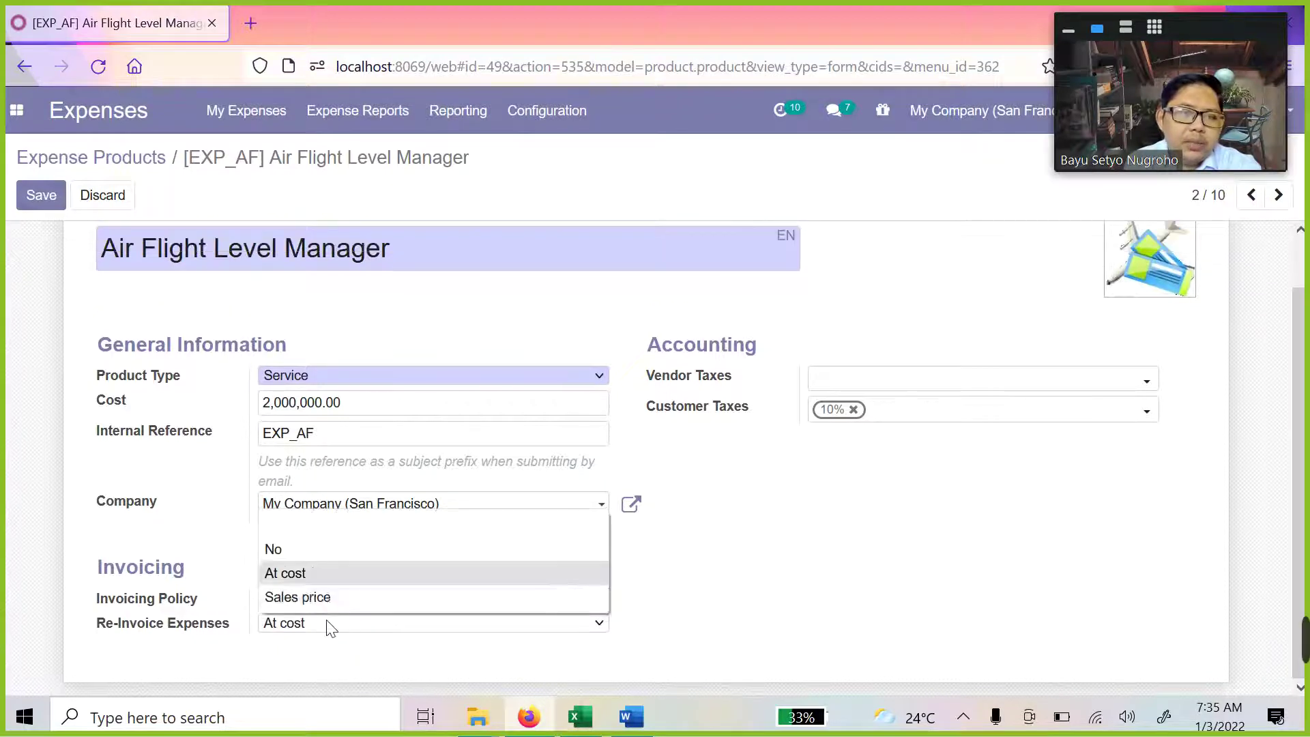
click(290, 549)
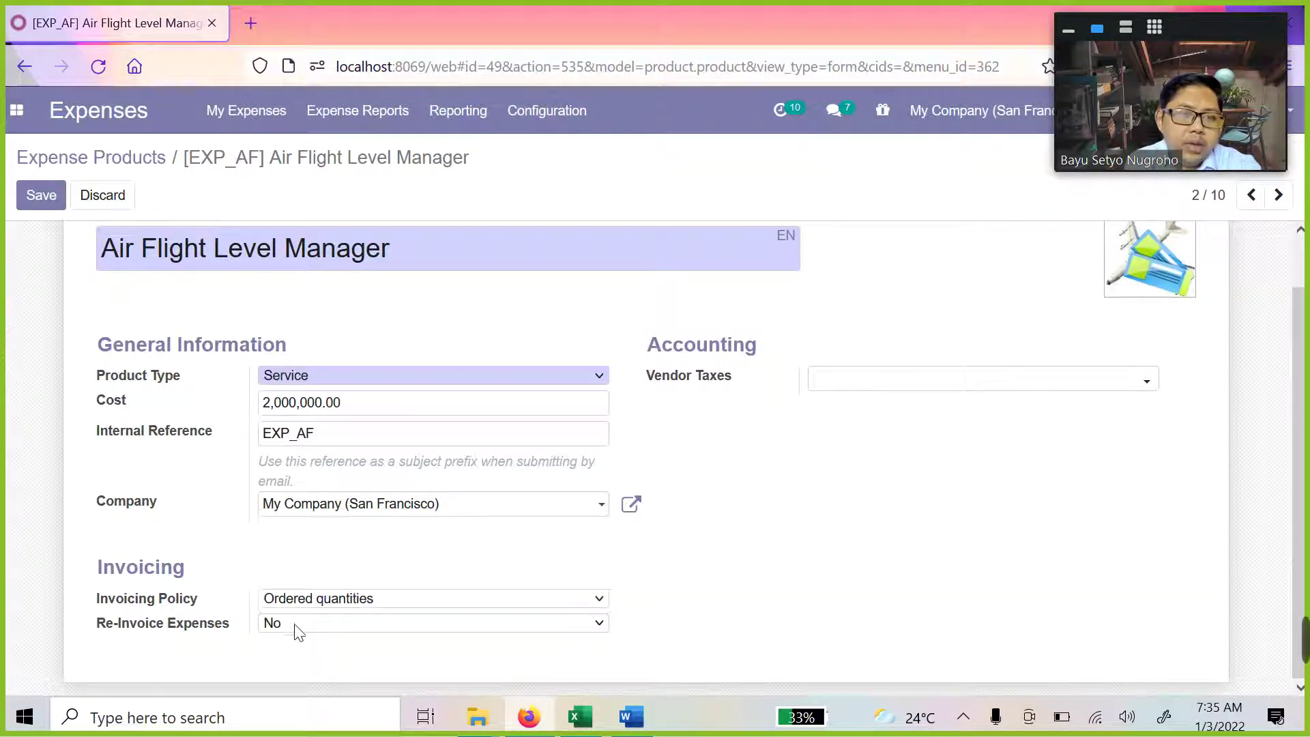
click(300, 626)
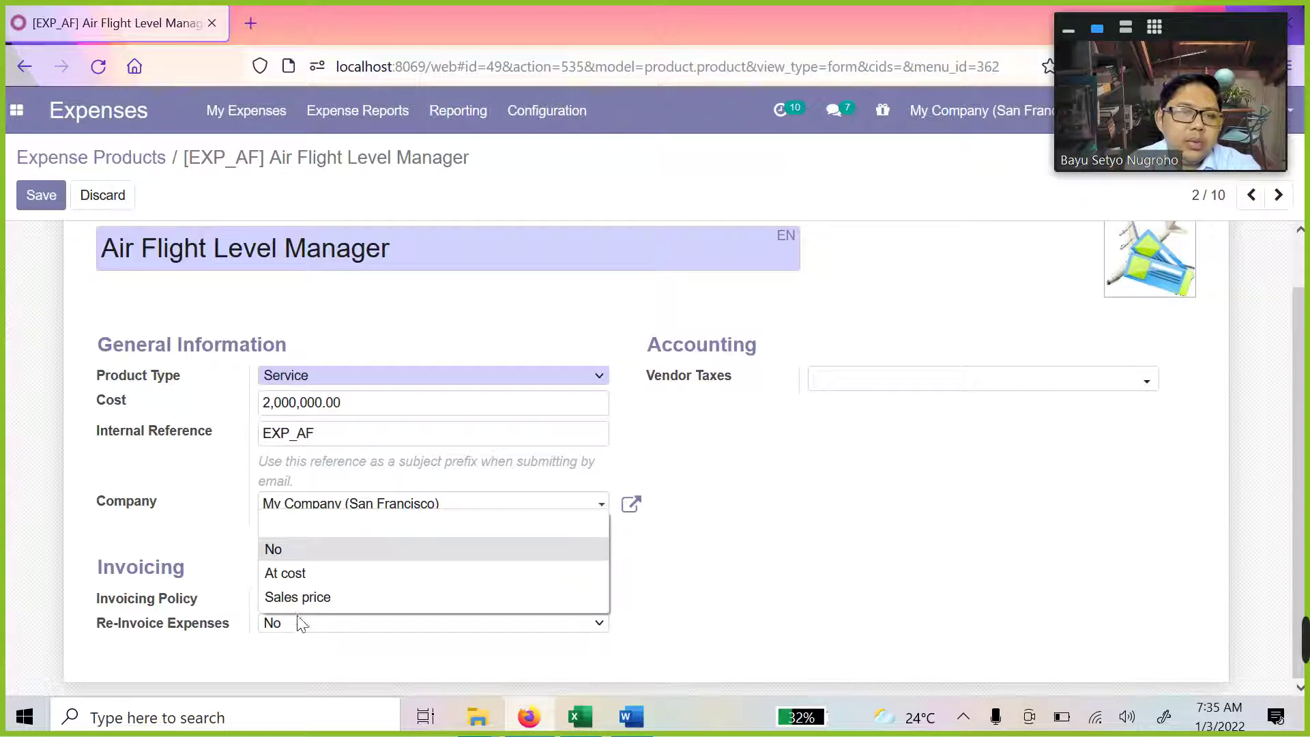
click(301, 577)
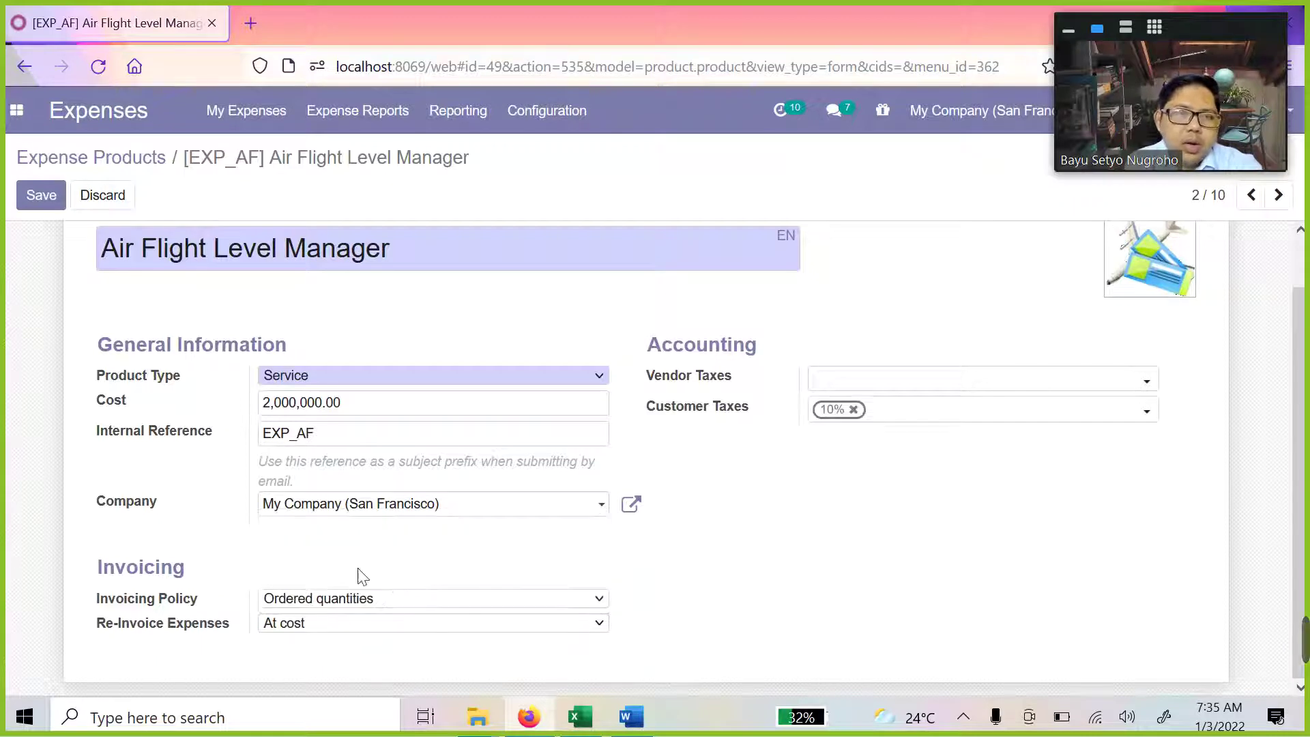
Review the vendor tax choices and set the Air Flight Level Manager's customer tax to 0%
click(994, 386)
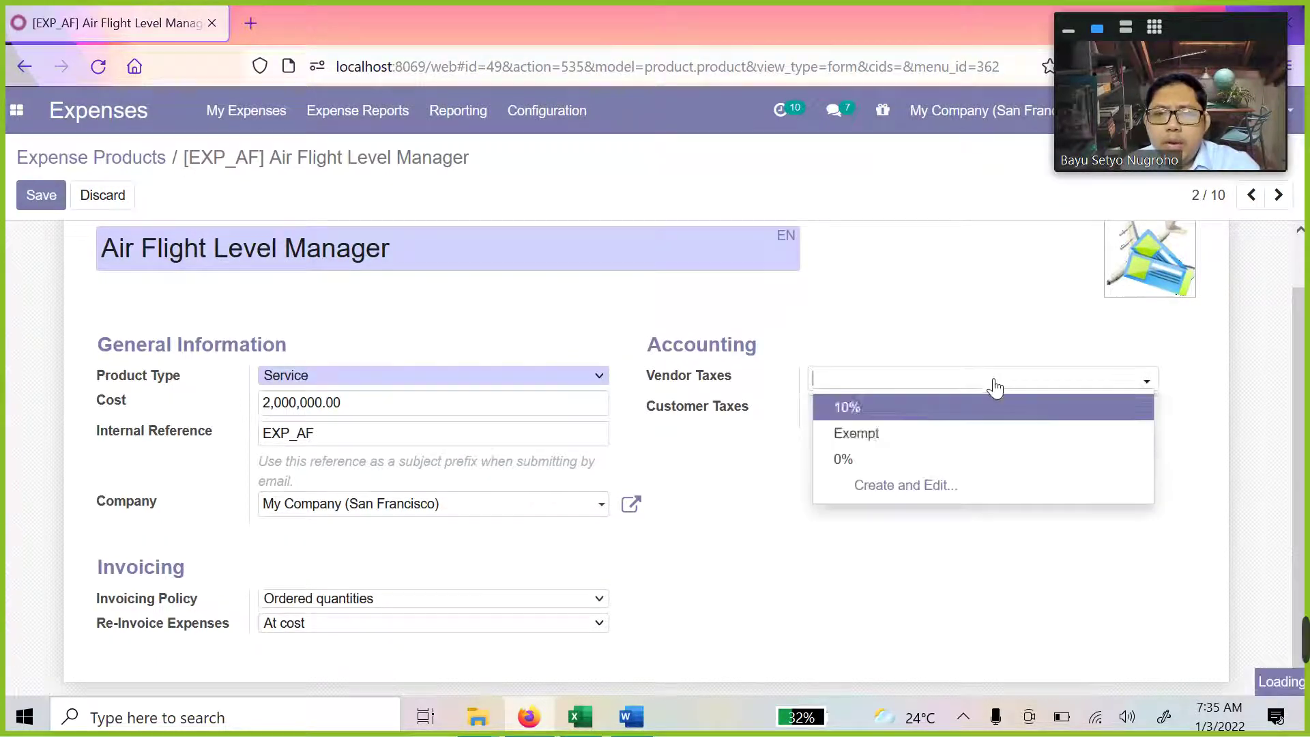
click(755, 520)
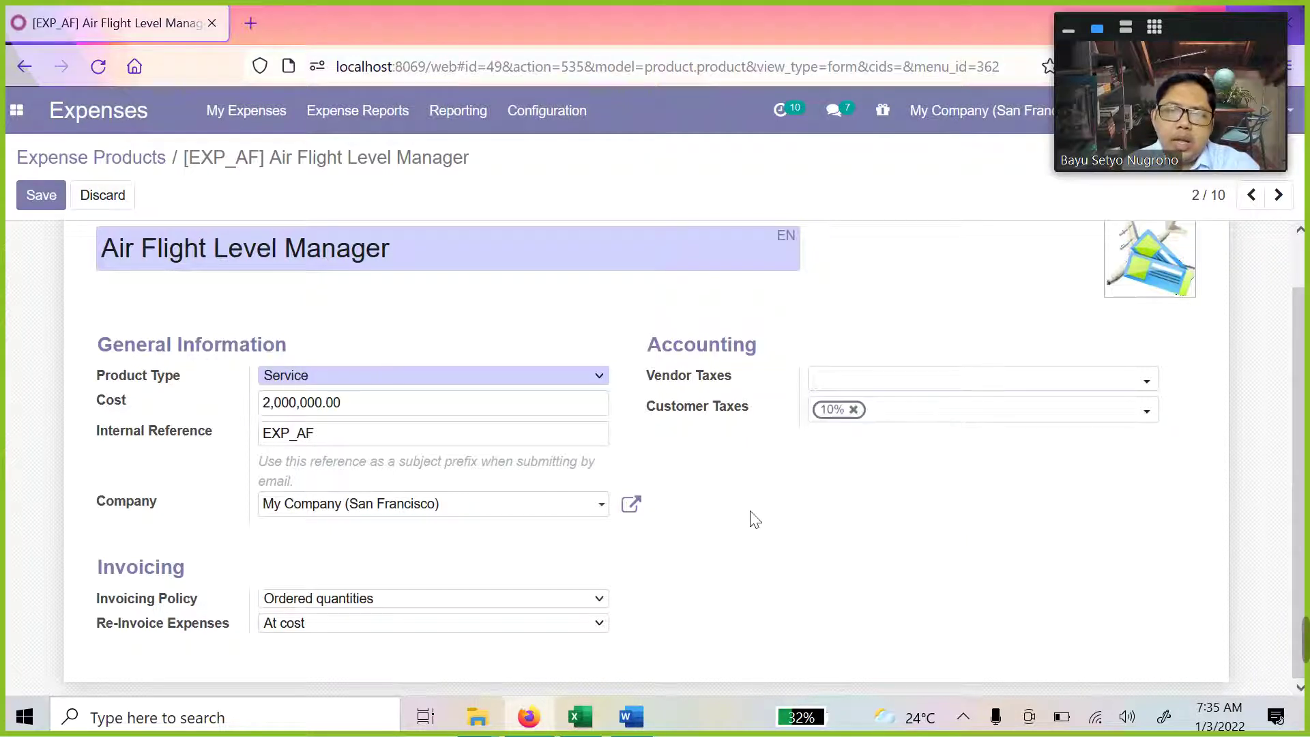
click(966, 415)
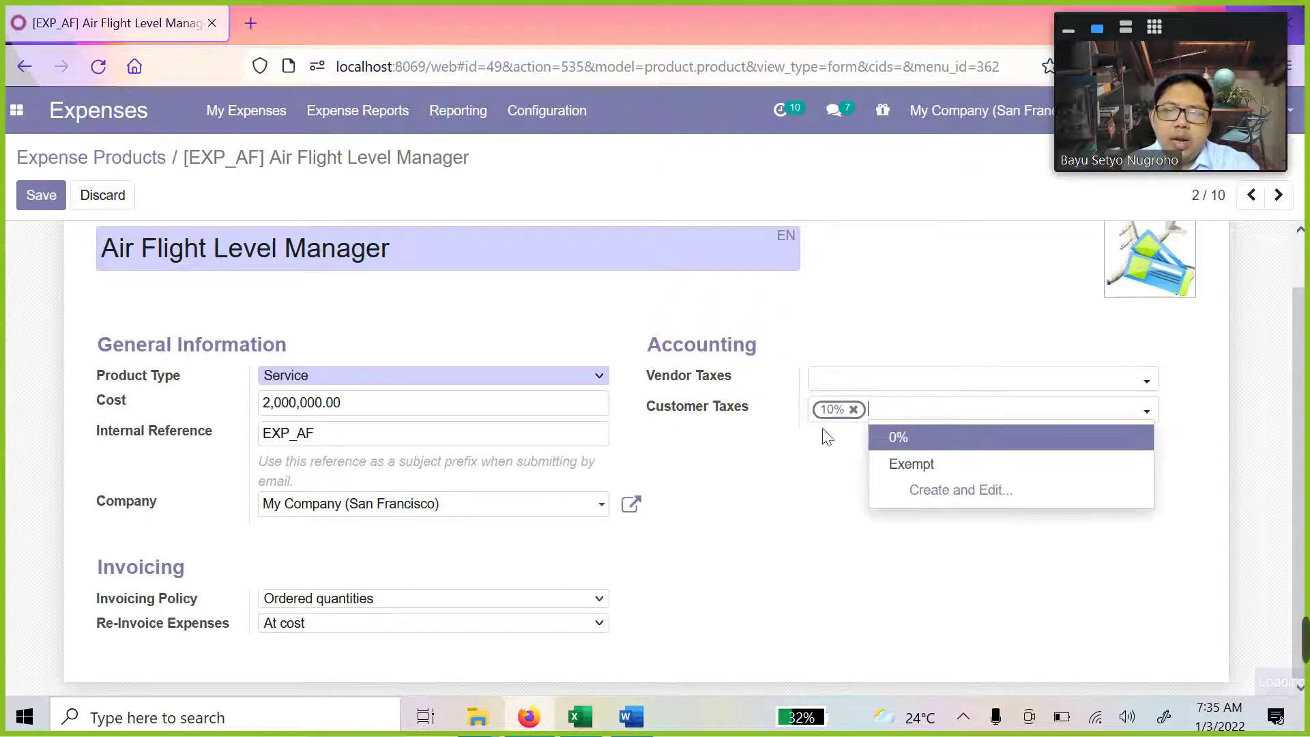
click(916, 444)
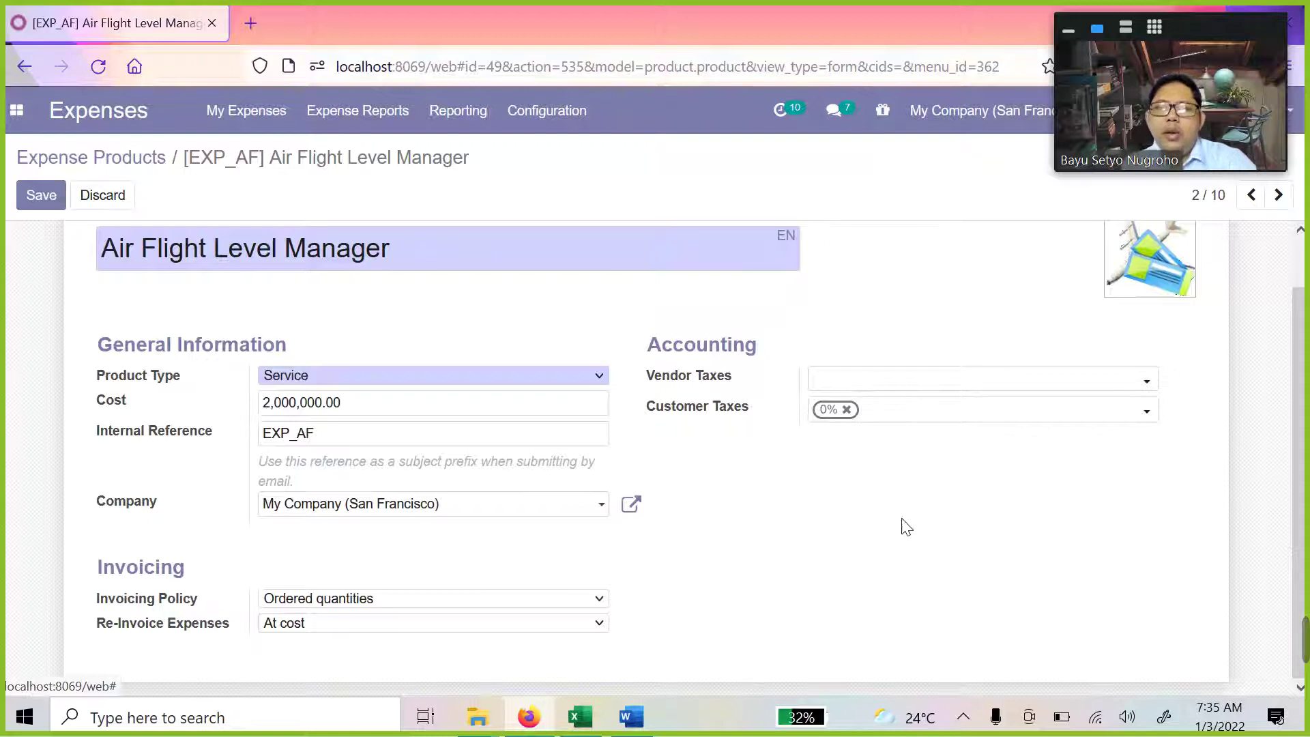
Set the Air Flight Level Manager's cost to 3,000,000.00, save the product and return to the expense products list
scroll(1146, 292, up, 1)
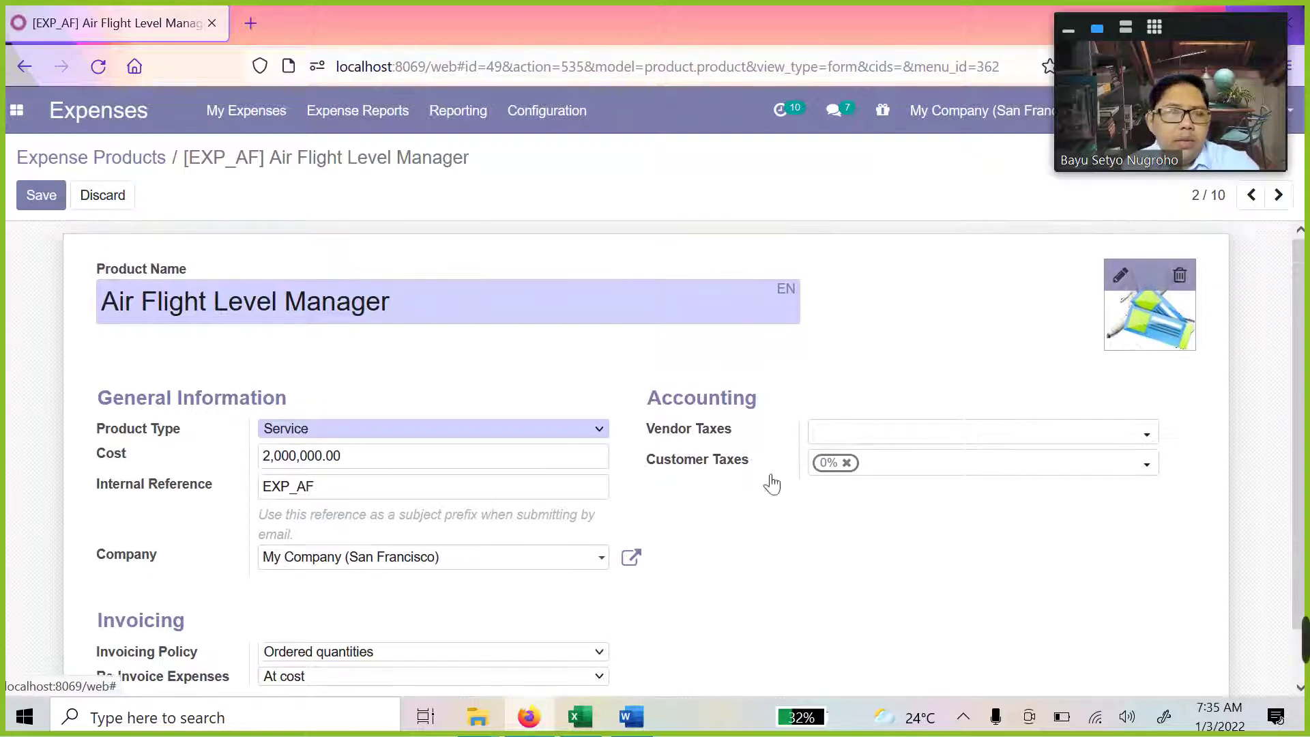
scroll(983, 376, down, 1)
scroll(405, 374, up, 1)
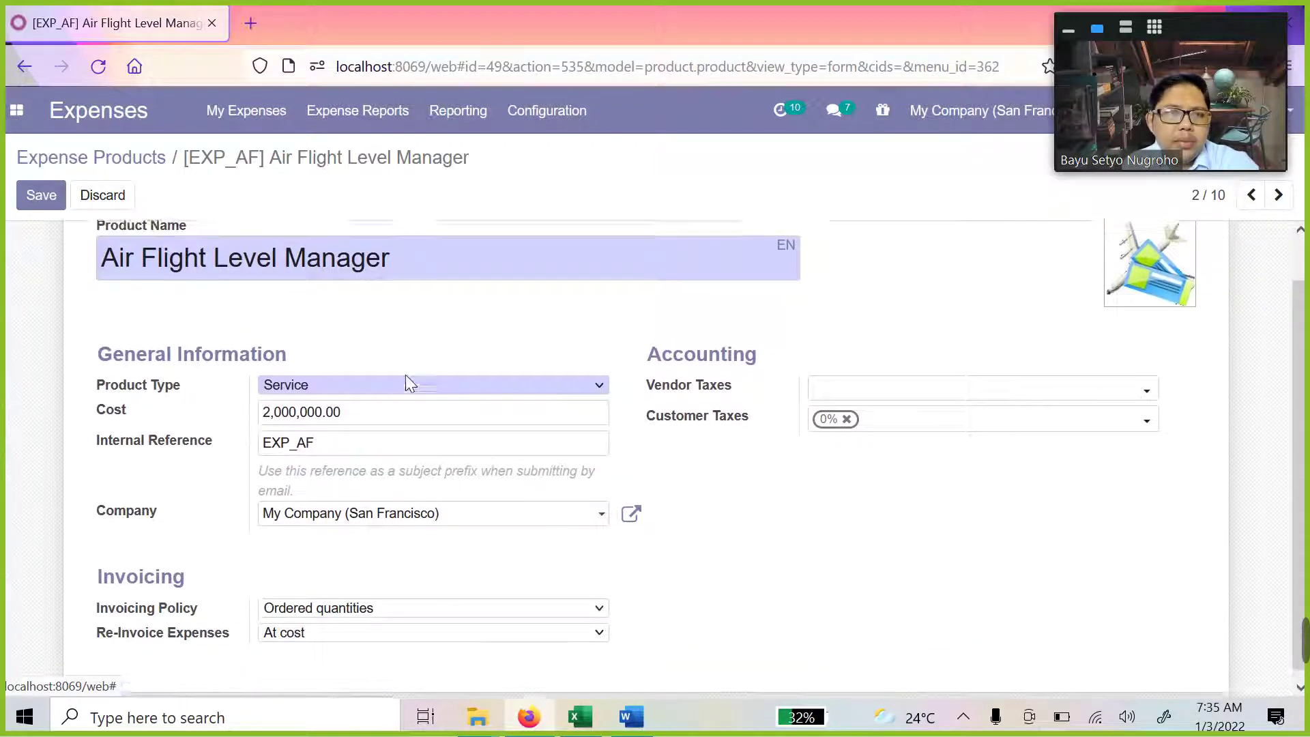
scroll(491, 408, down, 1)
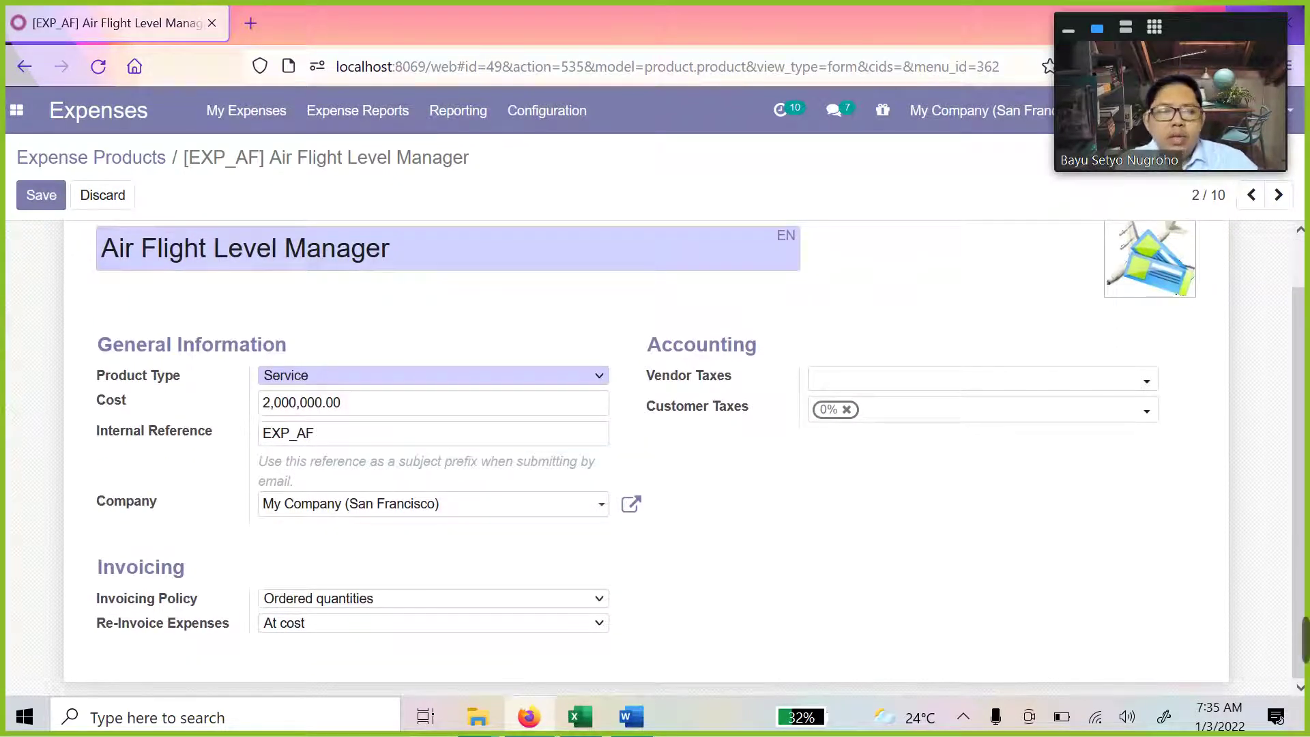
drag(263, 403, 271, 403)
text(3)
click(44, 201)
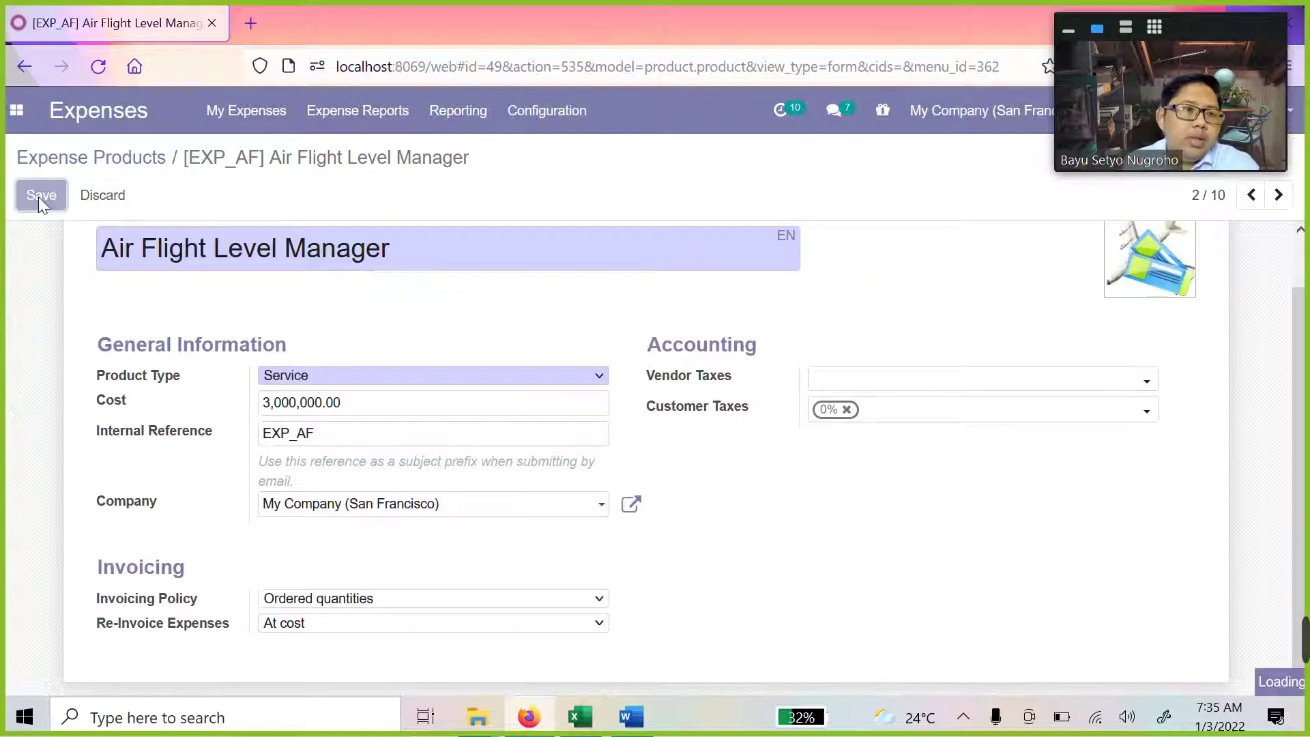
click(164, 158)
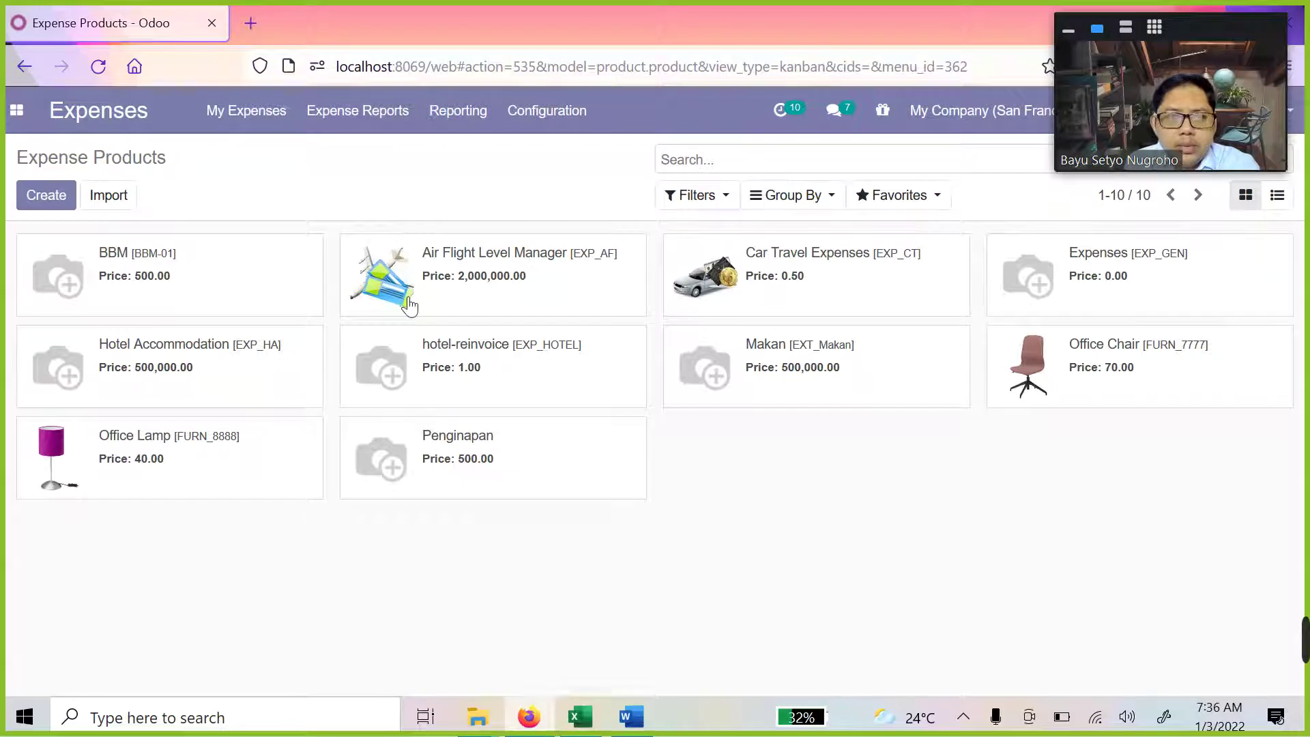
Edit Air Flight Level Manager again, switching Re-Invoice Expenses to Sales price and setting its sales price to 3,000,000.00, and save it
click(531, 306)
click(39, 196)
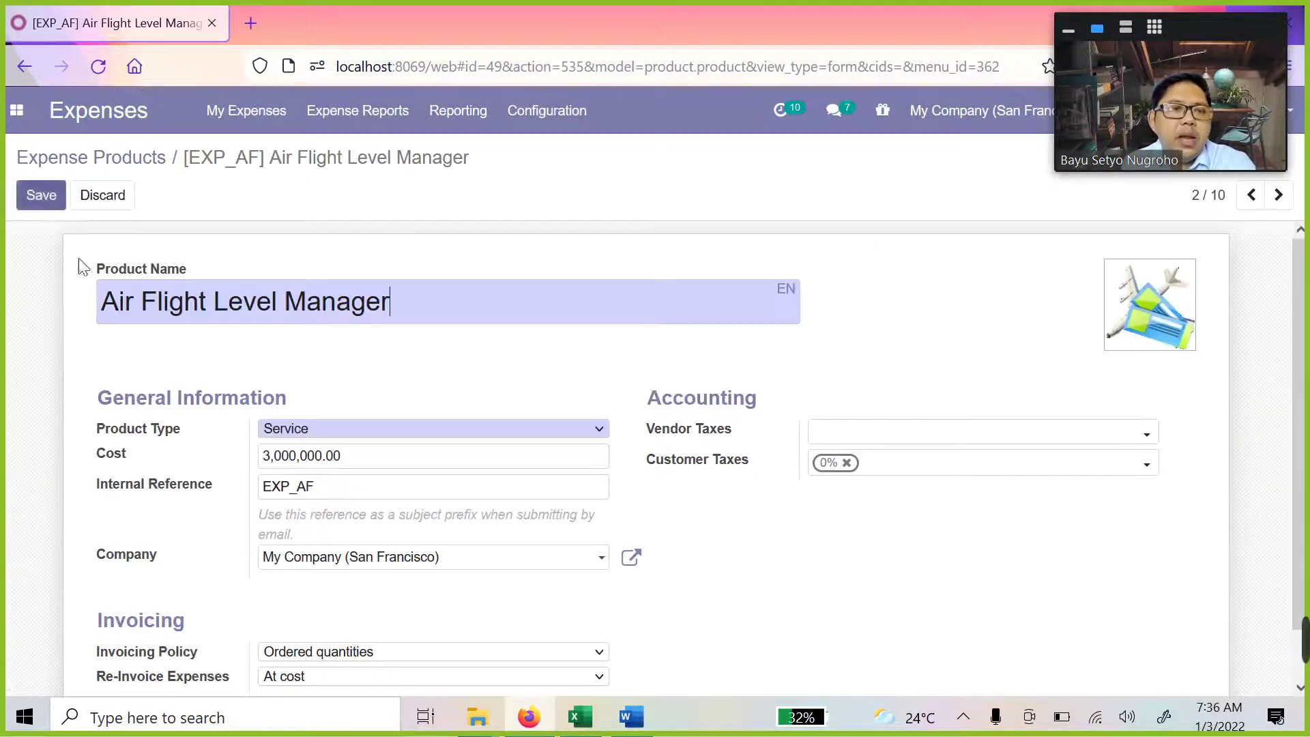
scroll(273, 580, down, 1)
click(308, 633)
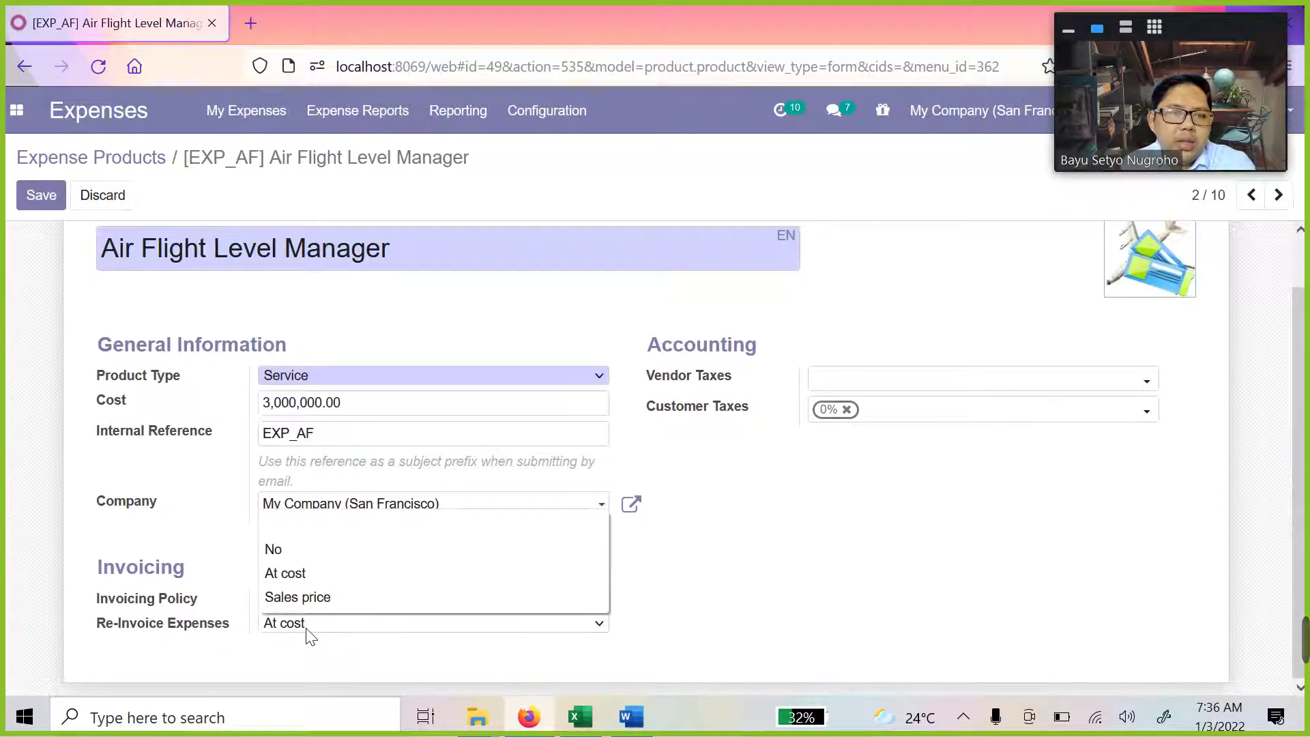
click(307, 597)
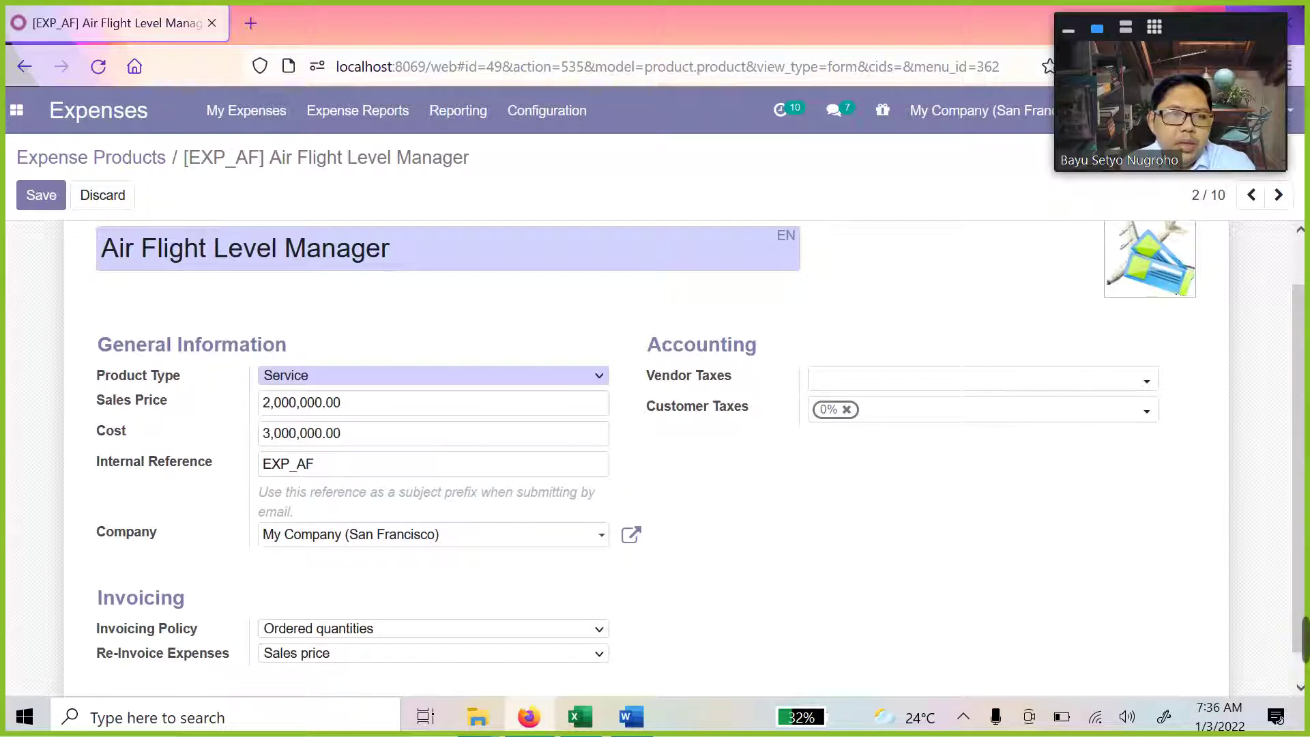
drag(262, 403, 271, 402)
text(3)
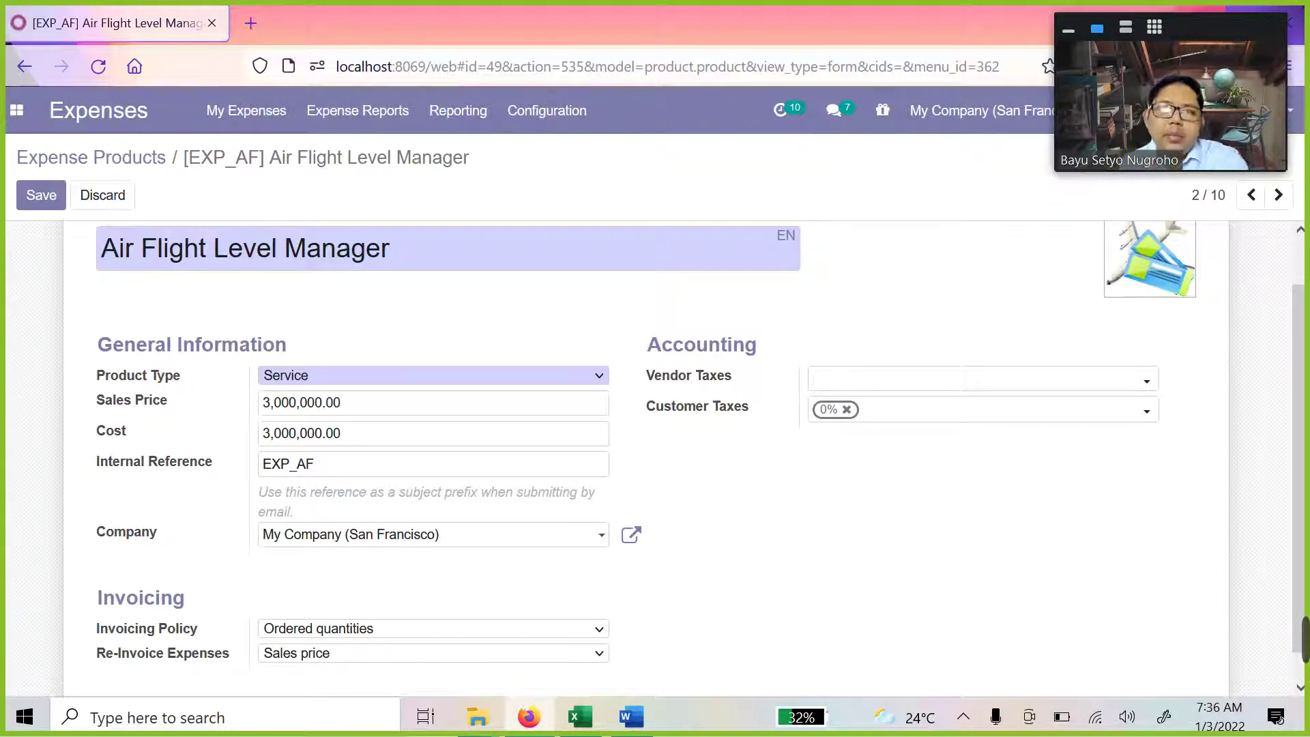
click(41, 196)
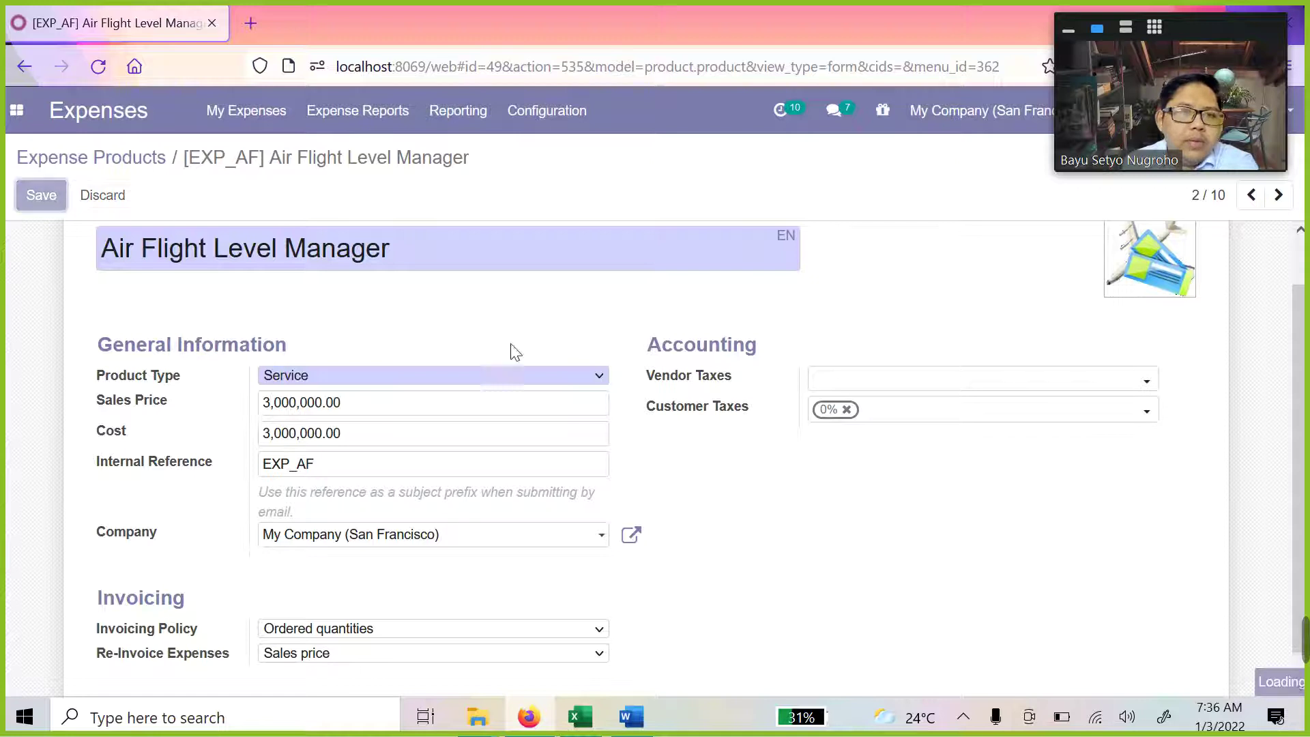
click(152, 167)
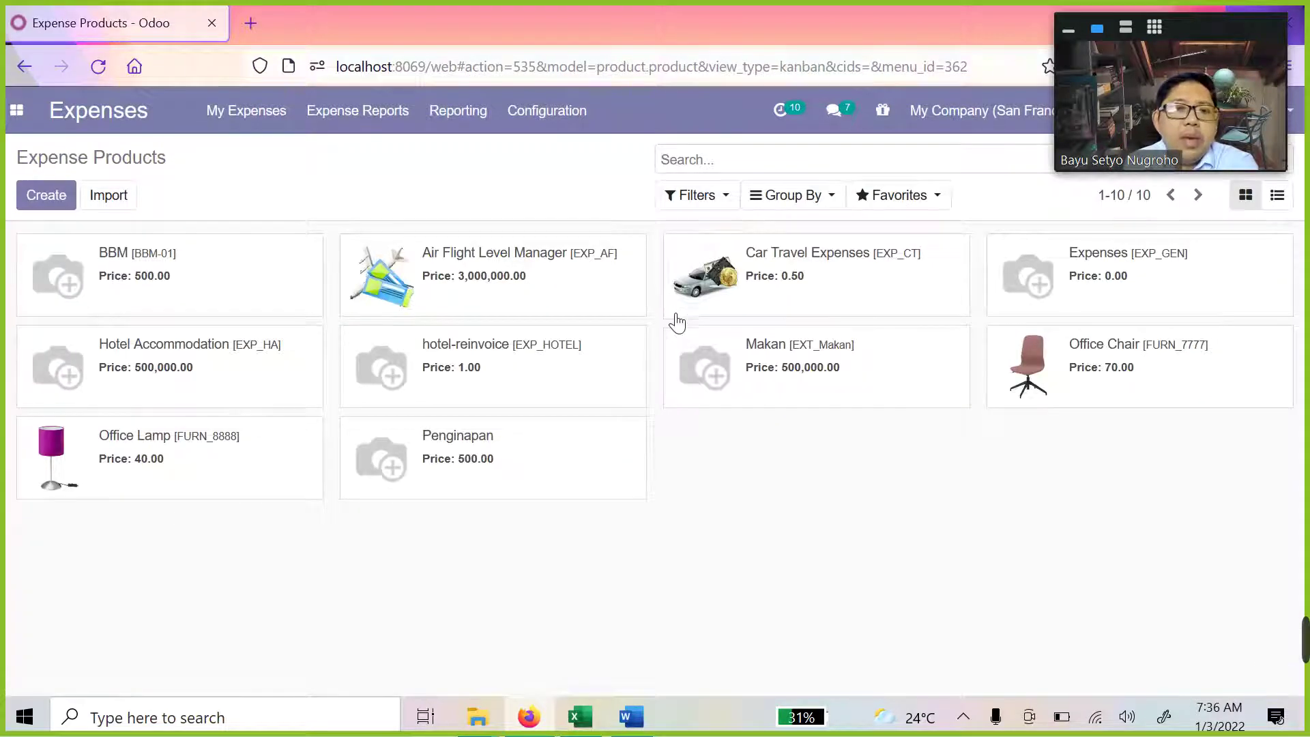
Reopen Air Flight Level Manager, set Re-Invoice Expenses back to At cost, save and return to the products list
click(567, 305)
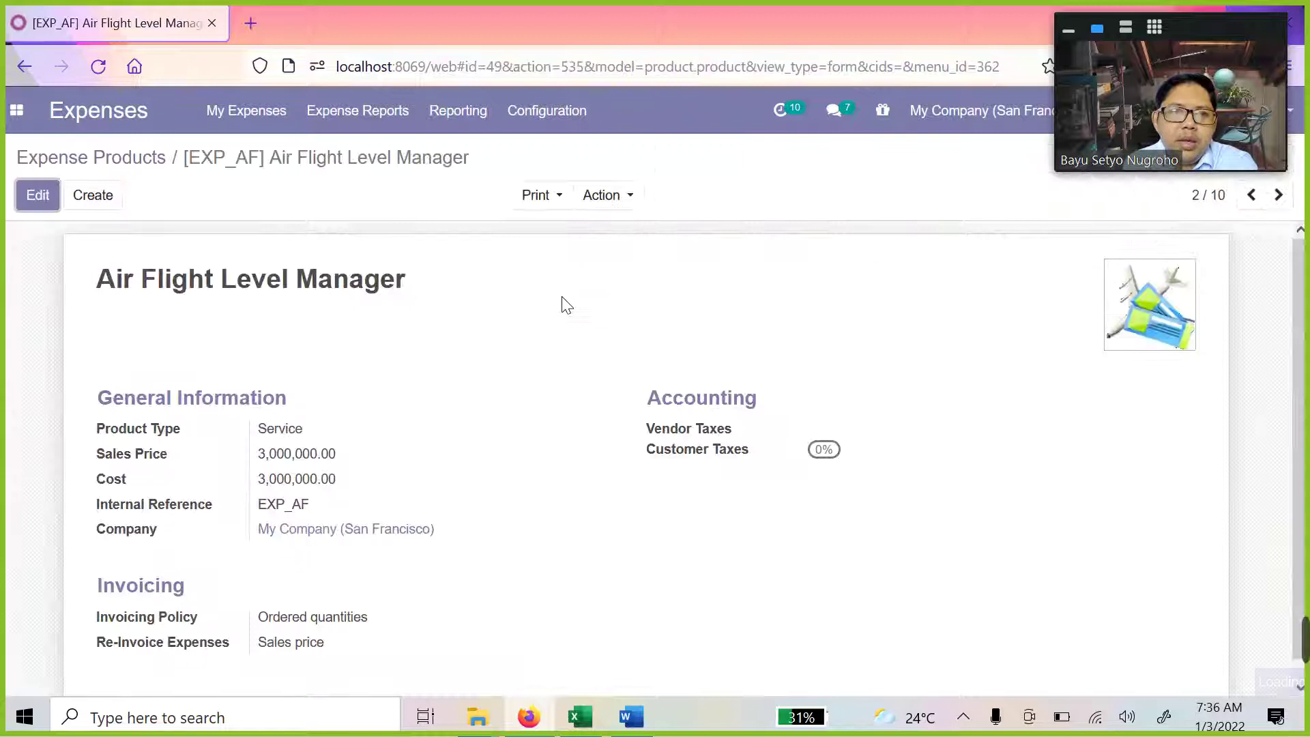
click(37, 194)
scroll(339, 552, down, 2)
click(317, 623)
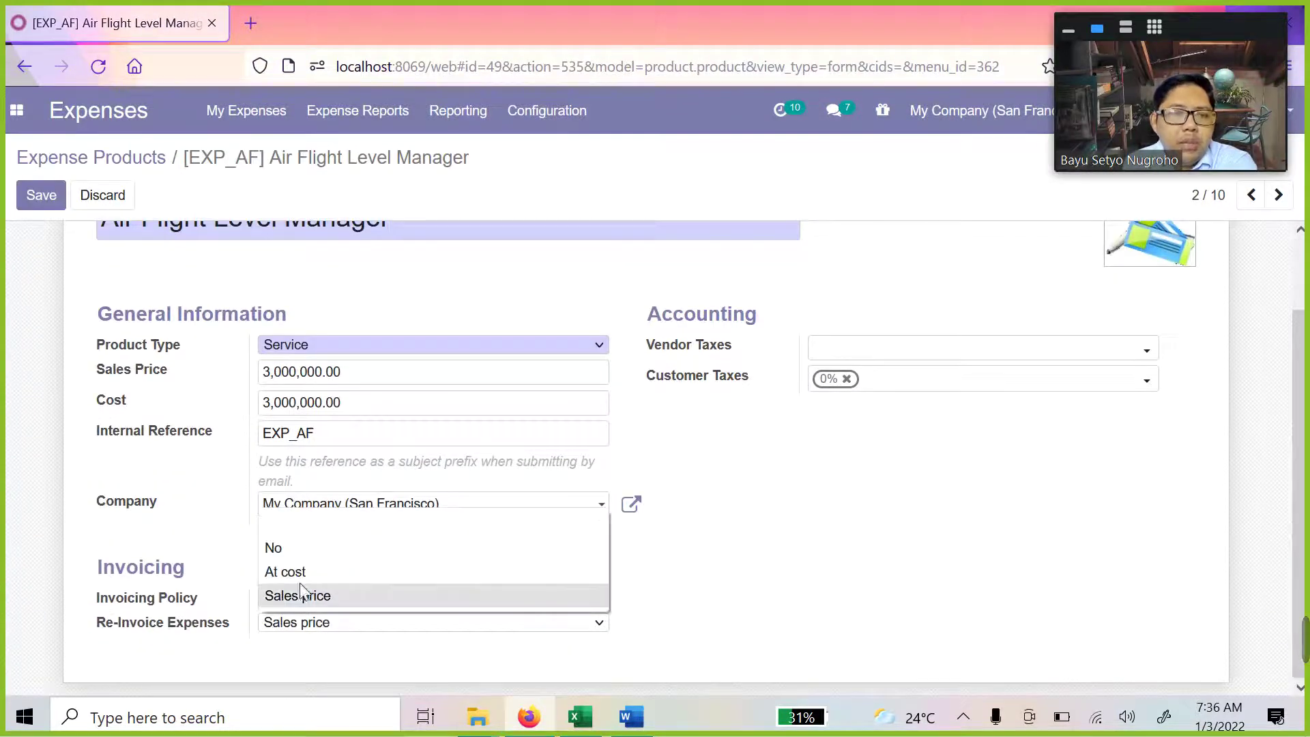
click(301, 577)
click(41, 195)
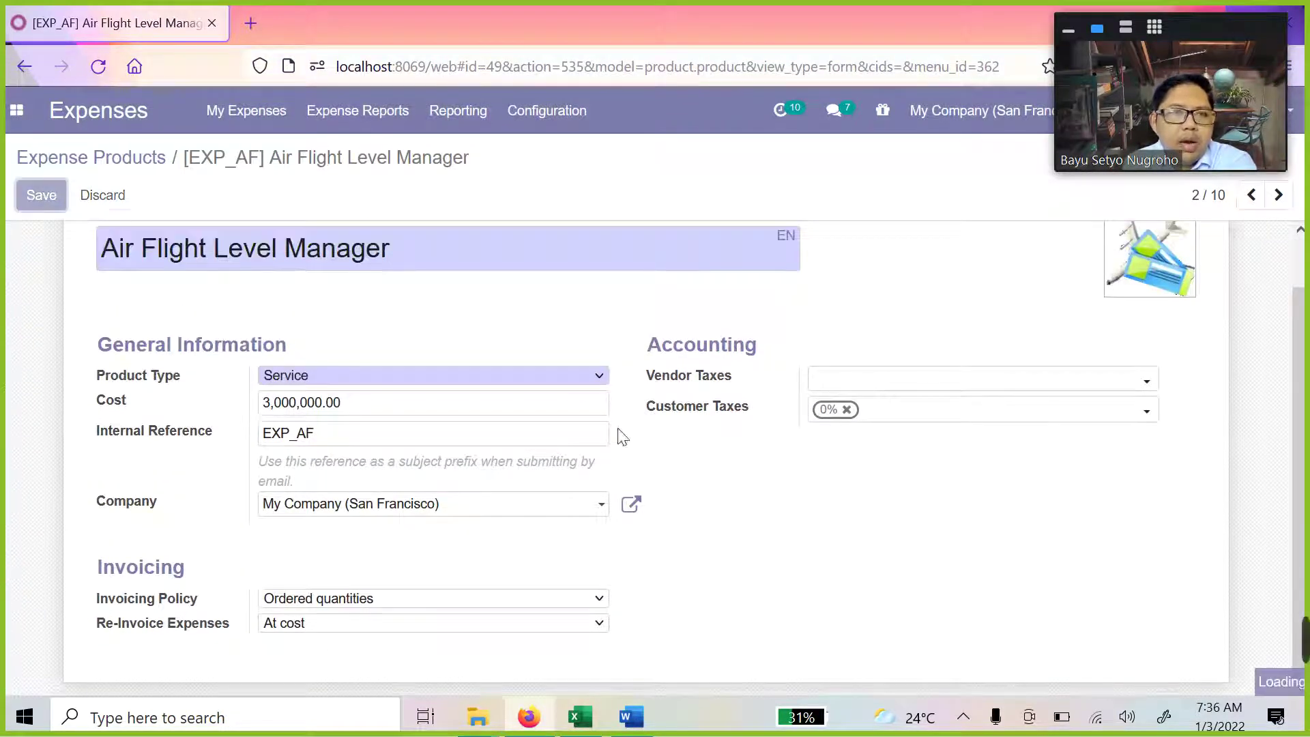
click(100, 160)
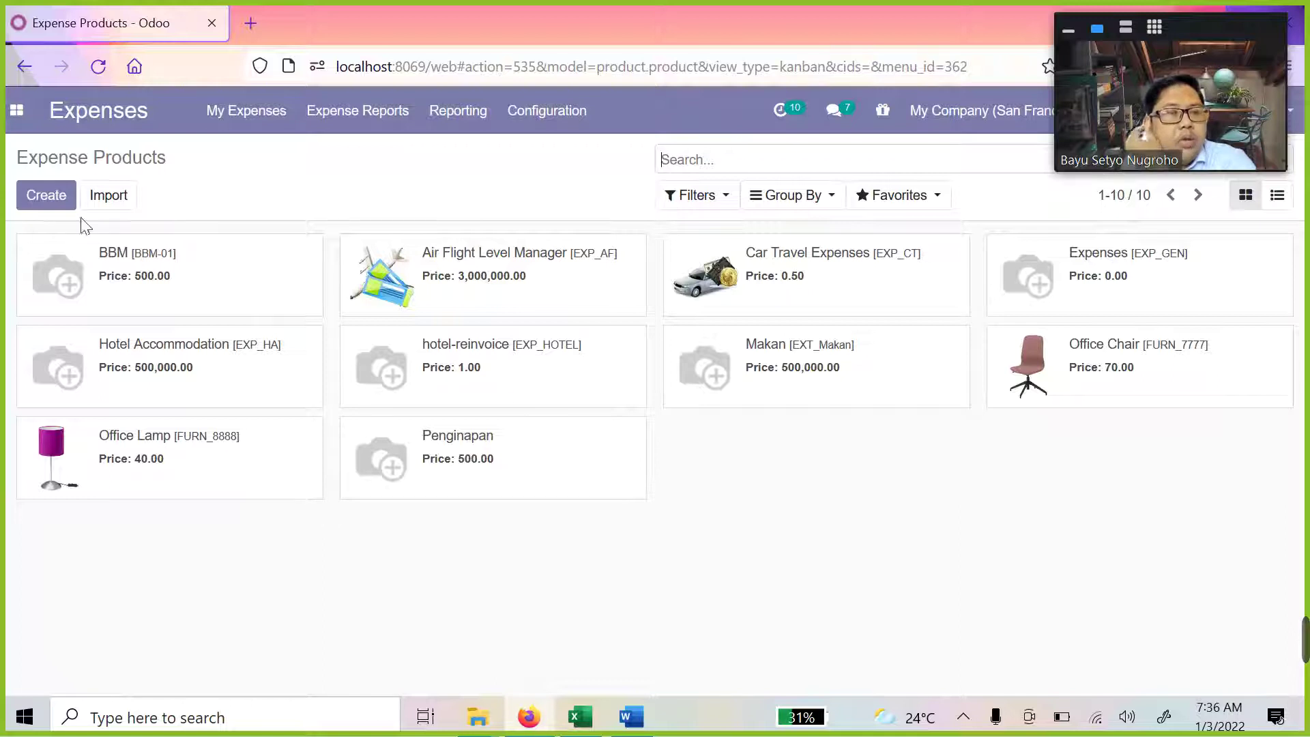
Examine a blank expense product form and its product type choices, and leave it without saving
click(30, 196)
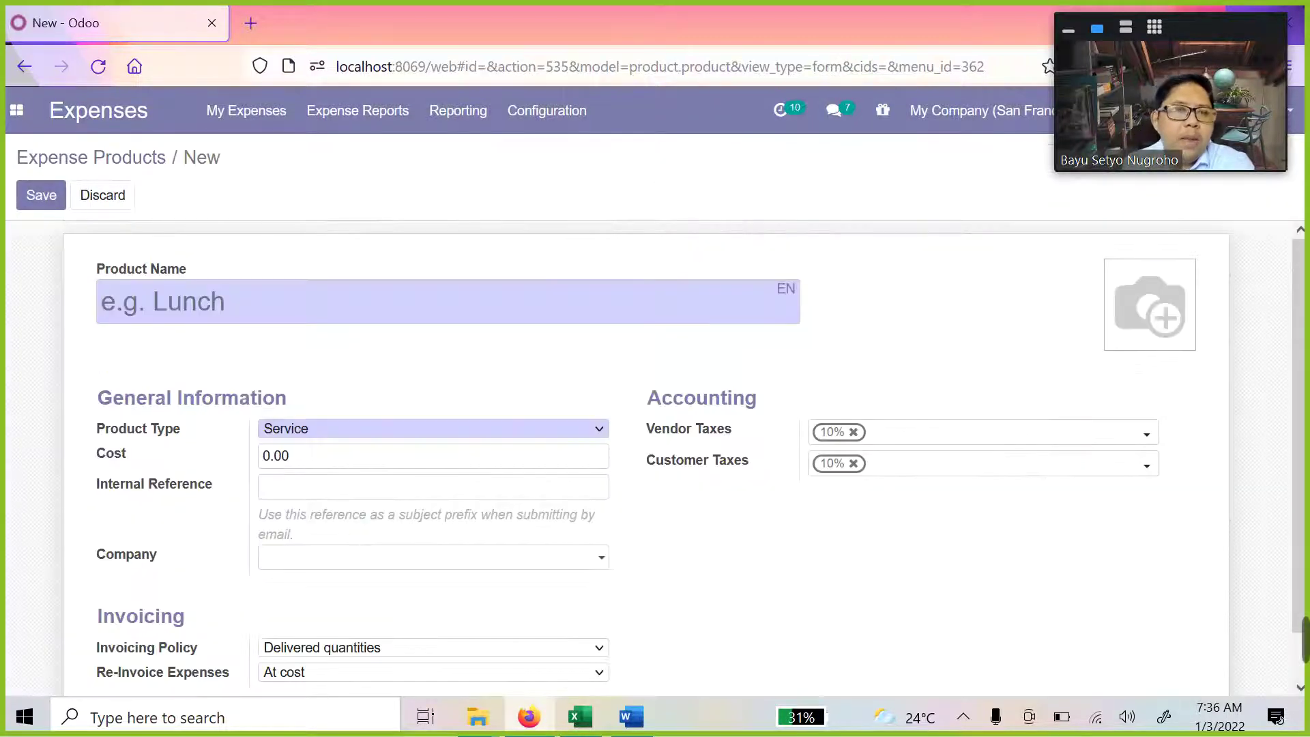
scroll(256, 313, down, 1)
scroll(399, 377, up, 1)
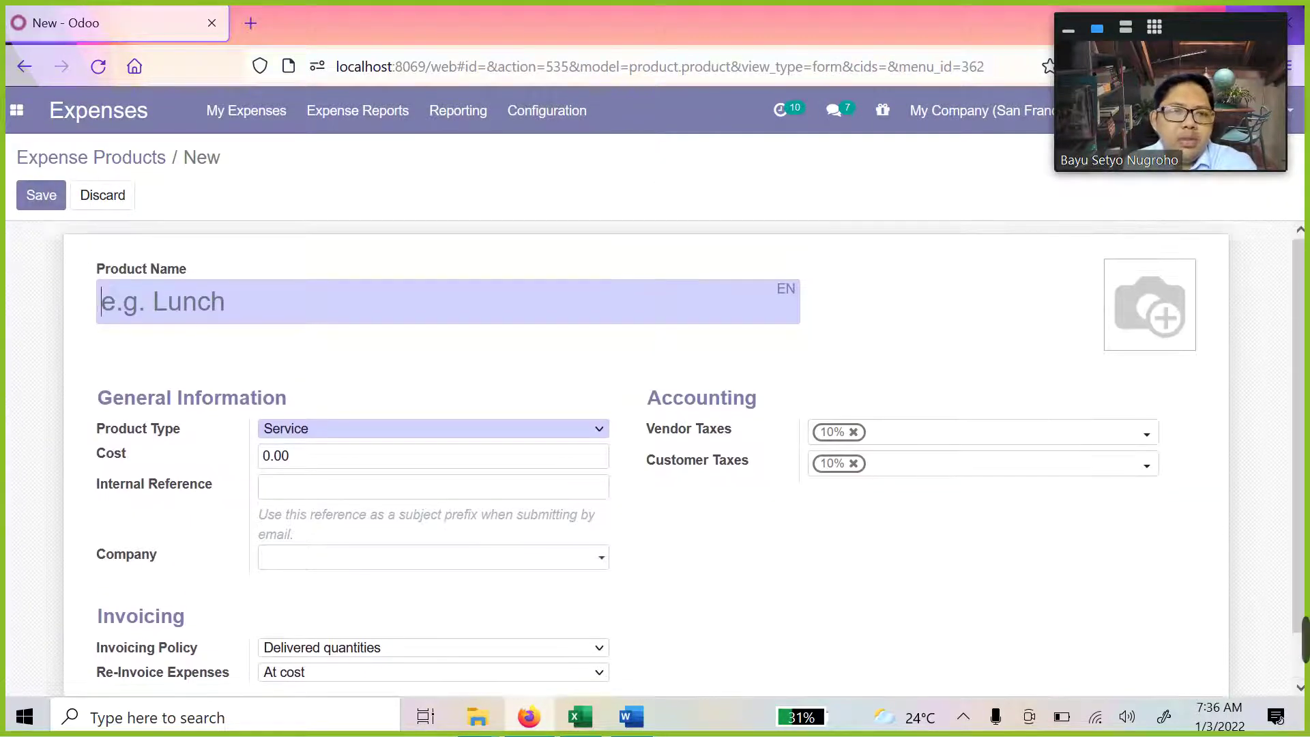
scroll(400, 377, down, 1)
click(396, 380)
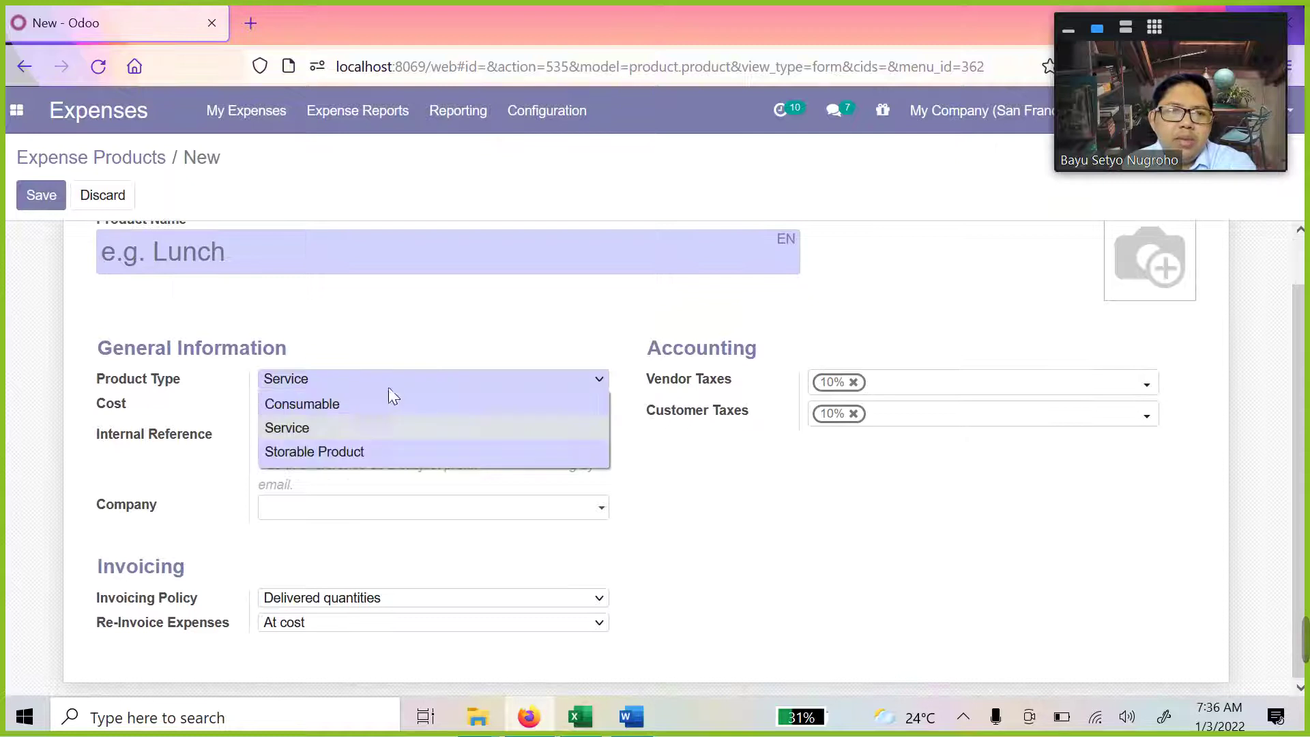
click(833, 505)
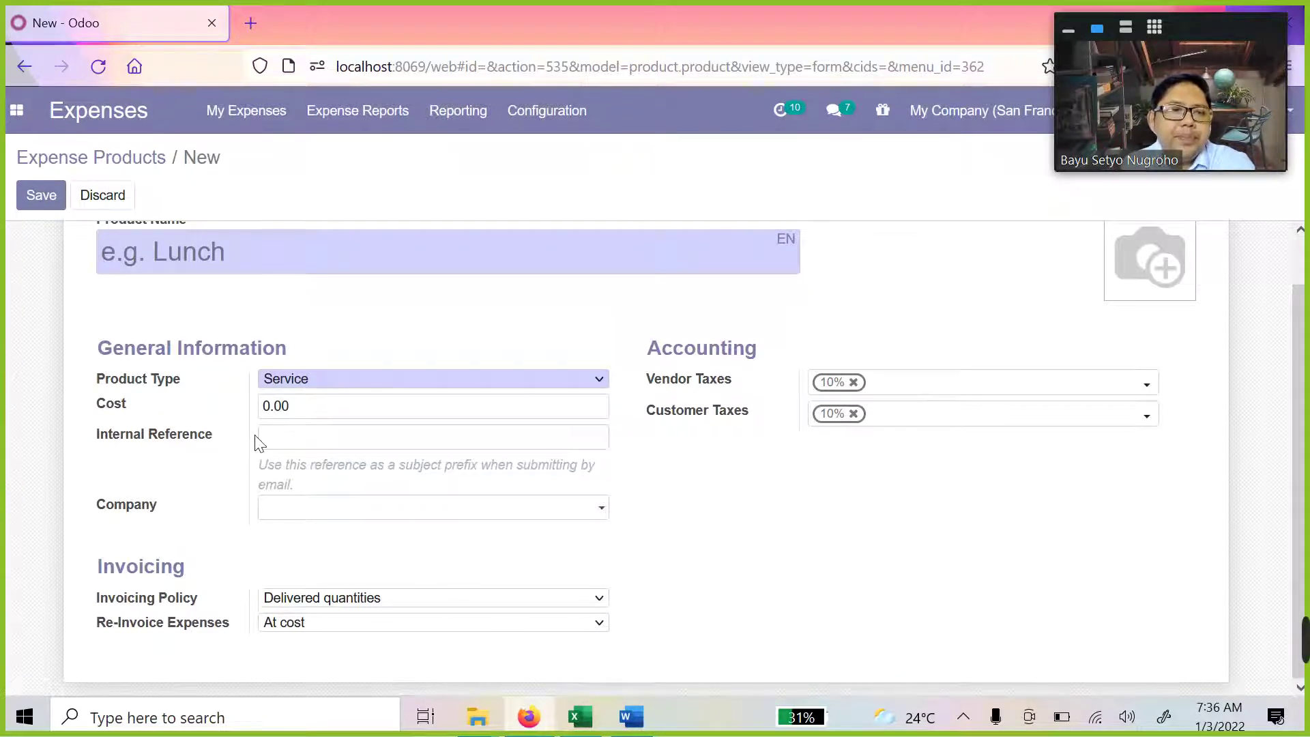
click(152, 163)
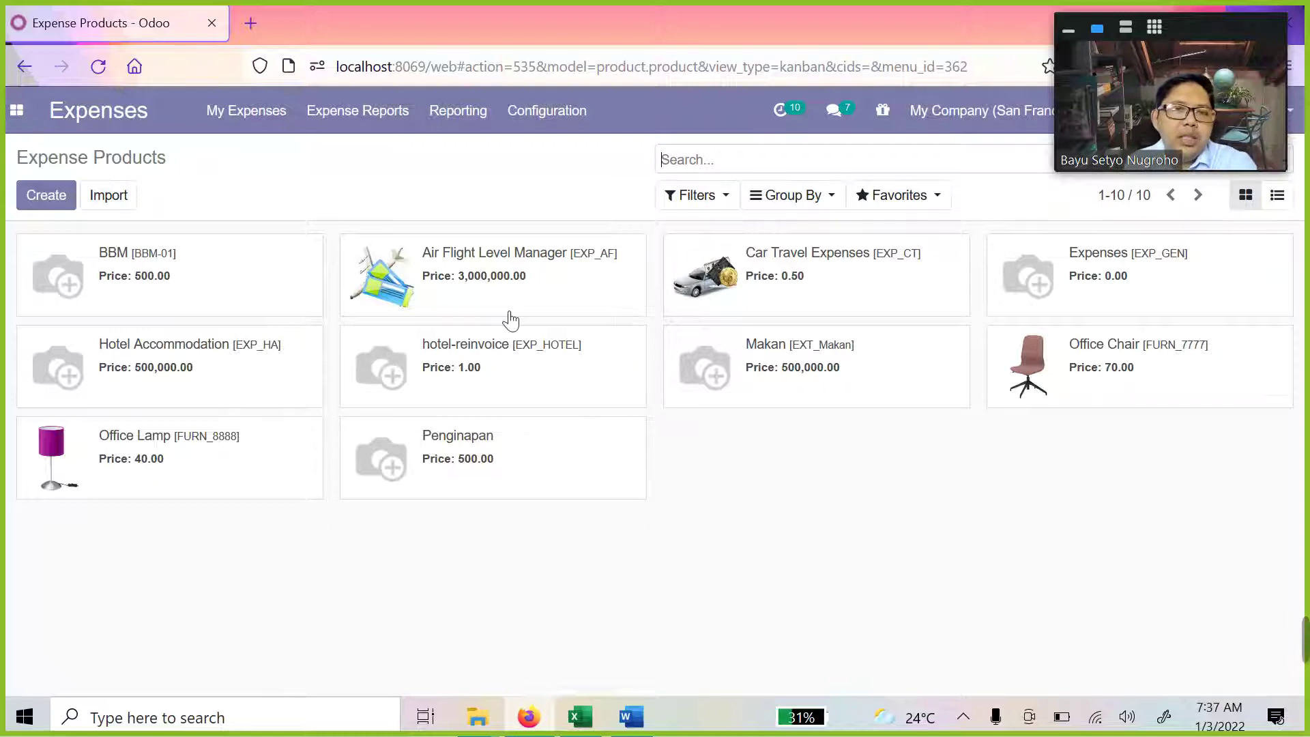
click(570, 121)
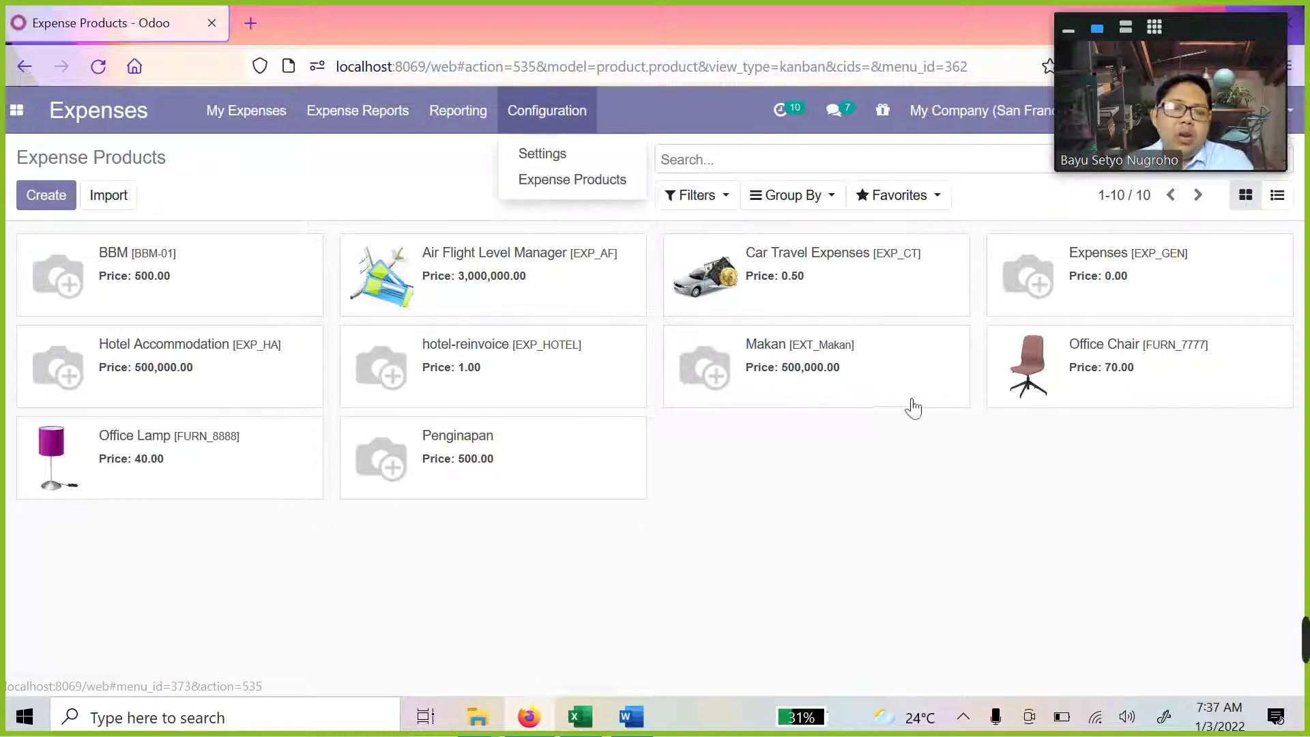
drag(769, 425, 758, 368)
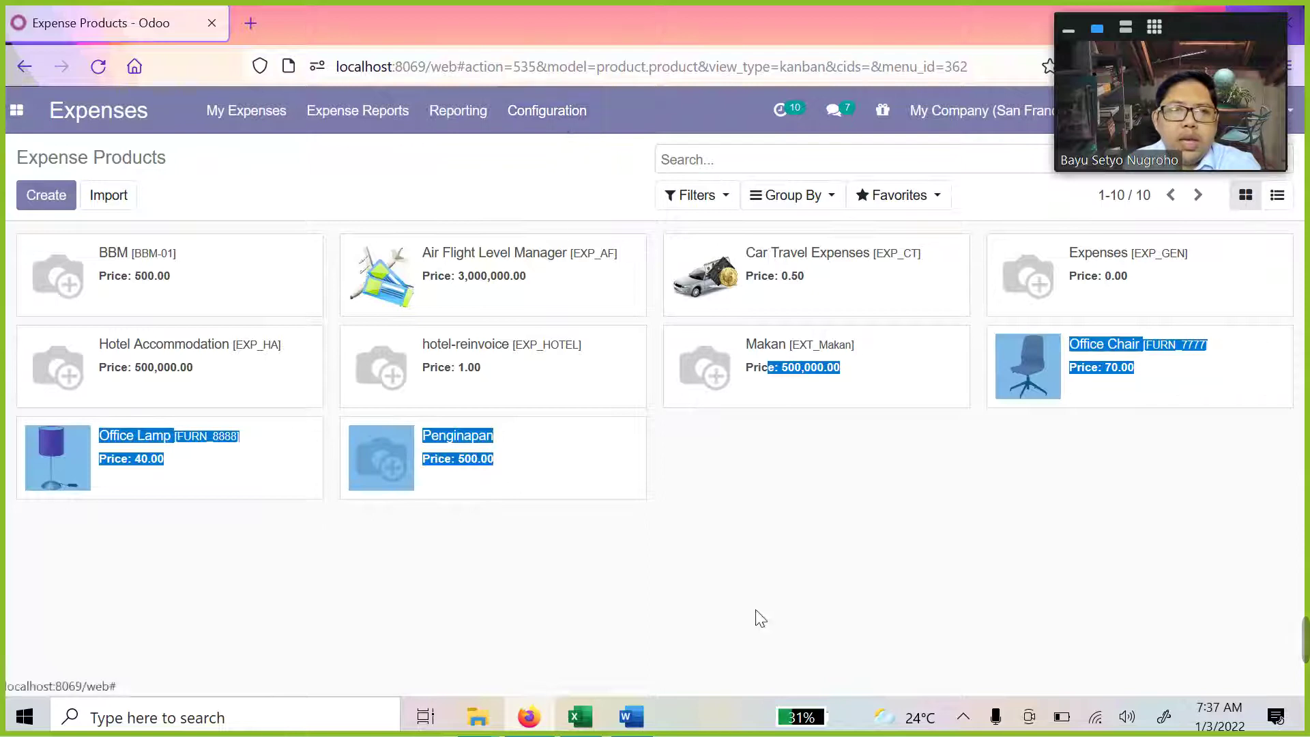
click(531, 114)
View the My Expenses and My Expense Reports lists and examine the Dinas Ke Surabaya report's details
mouse_move(377, 120)
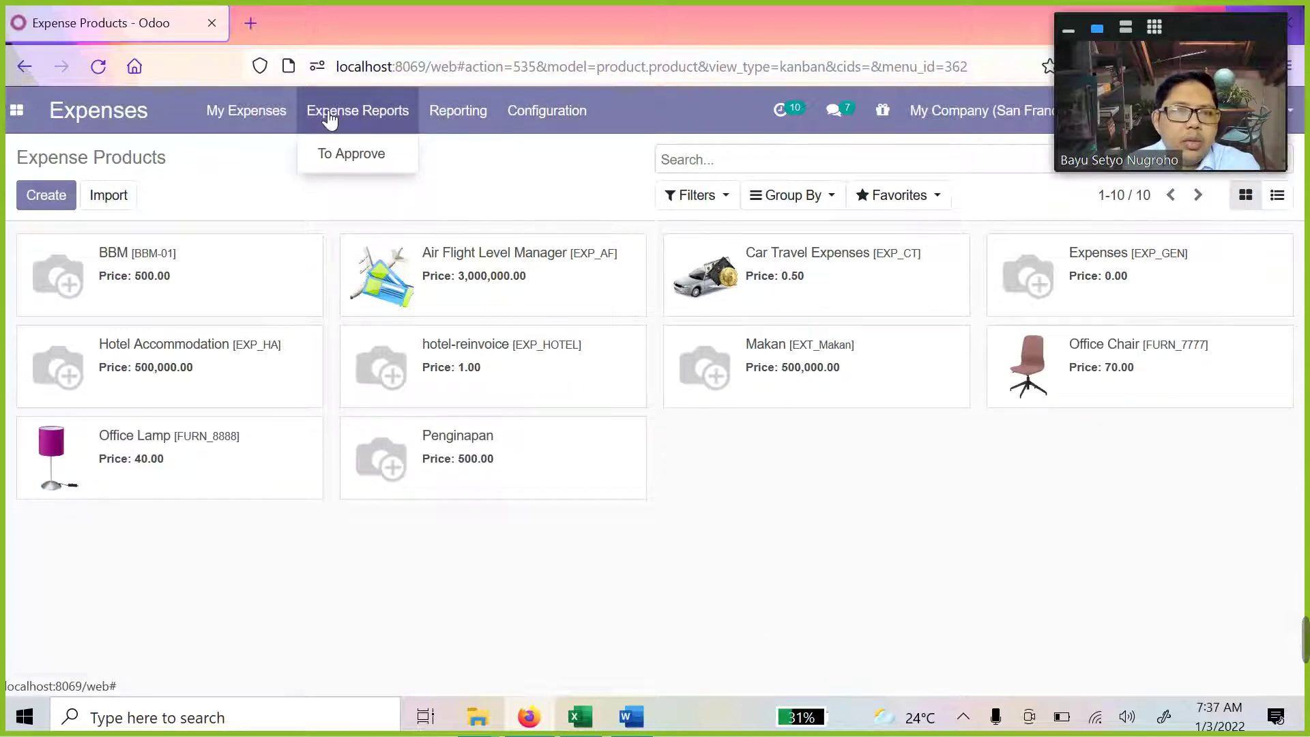
mouse_move(282, 127)
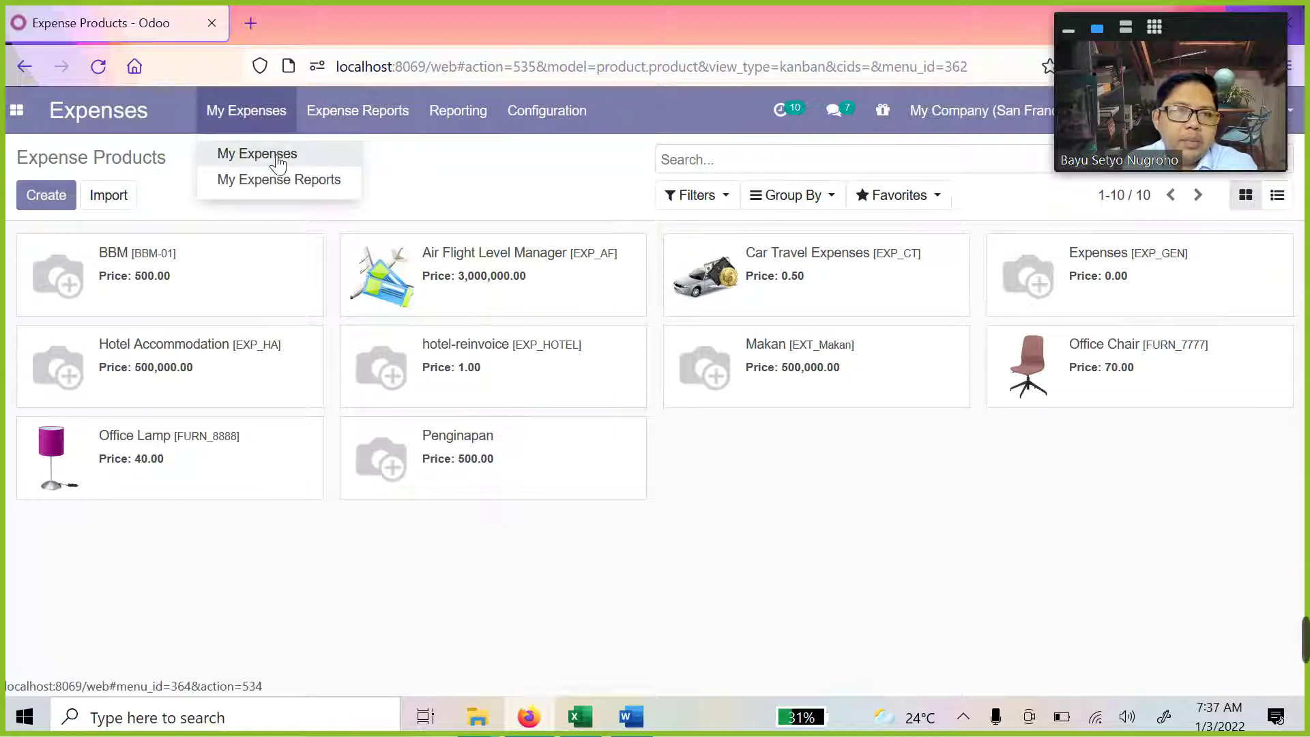
click(275, 157)
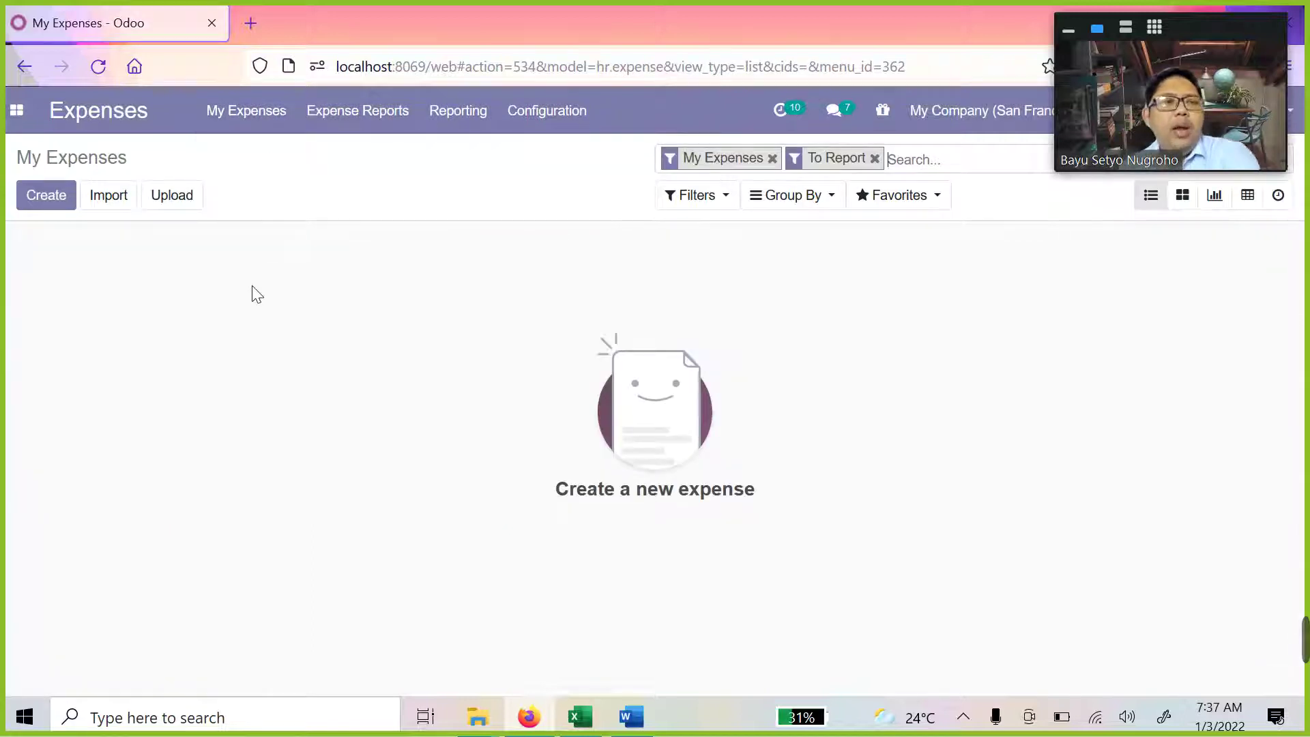
click(227, 115)
click(225, 178)
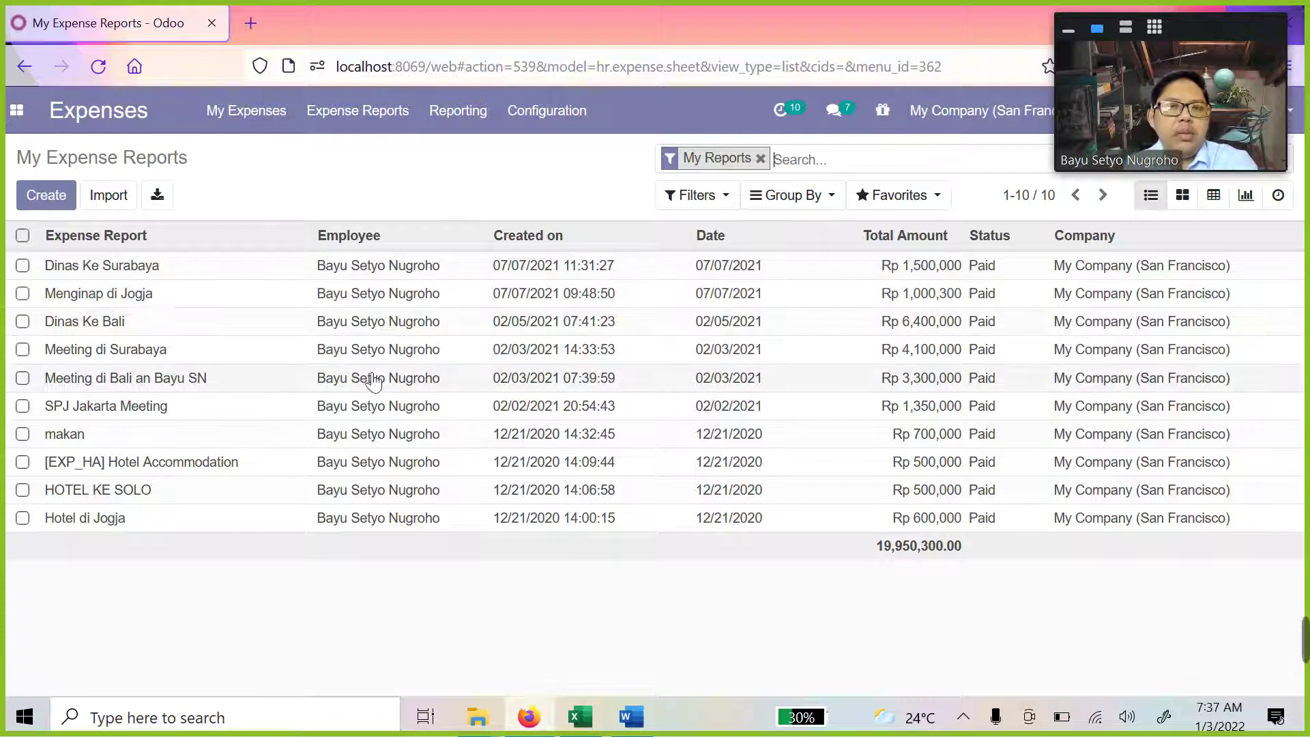
click(225, 265)
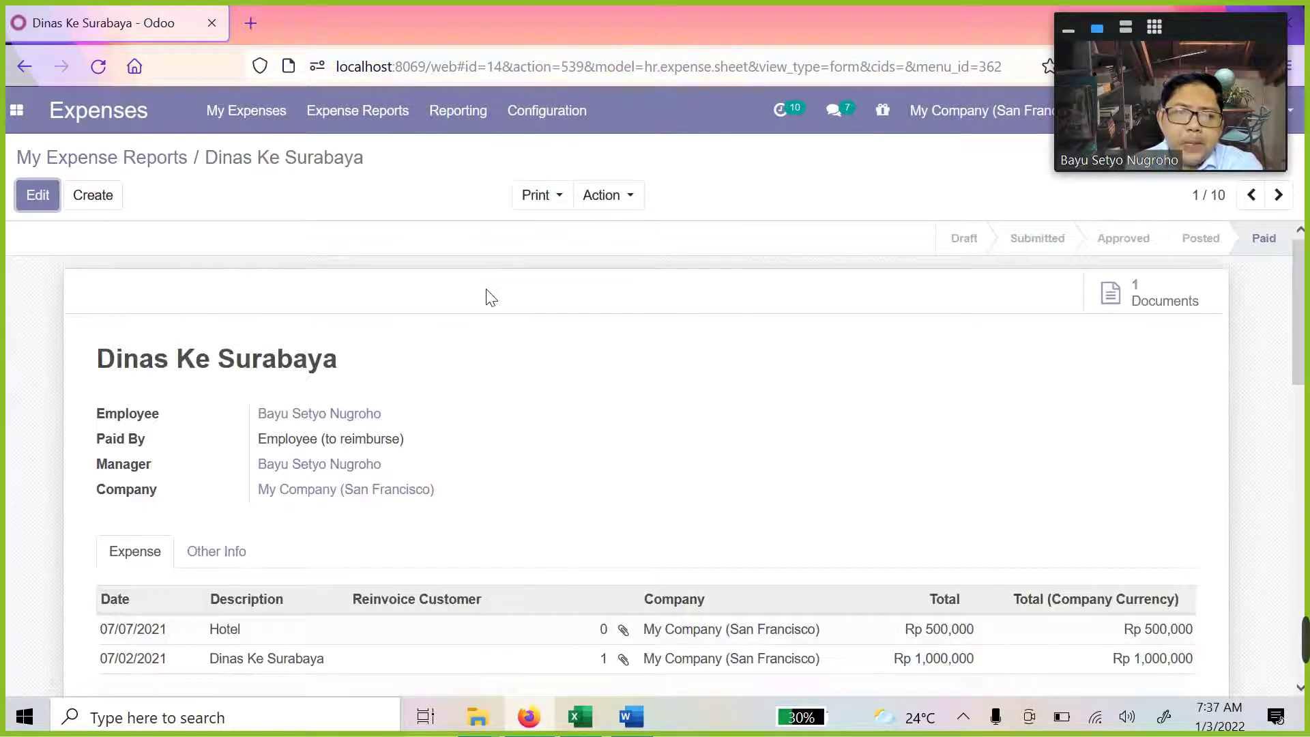
scroll(468, 348, down, 5)
scroll(253, 486, up, 3)
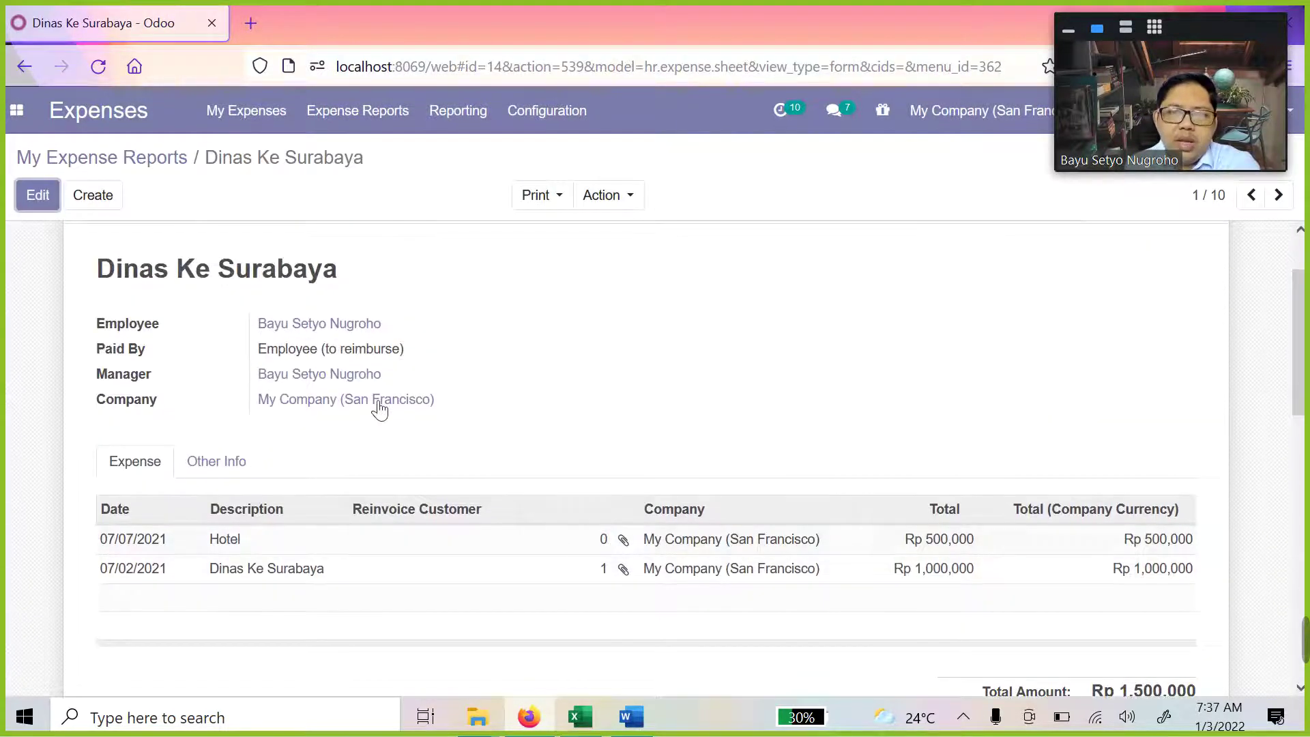
key(alt+Left)
Create a new expense in My Expenses and enter the description "Dinas ke Lombok"
click(271, 123)
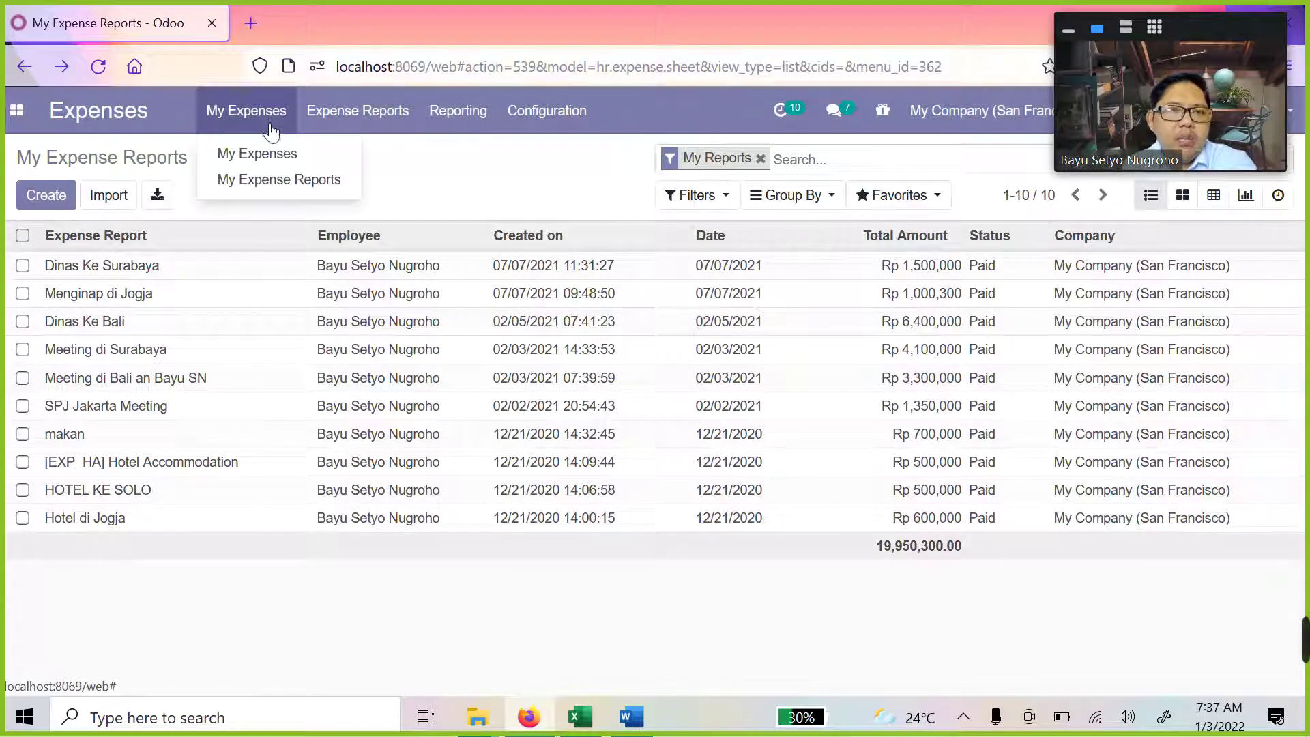
click(263, 150)
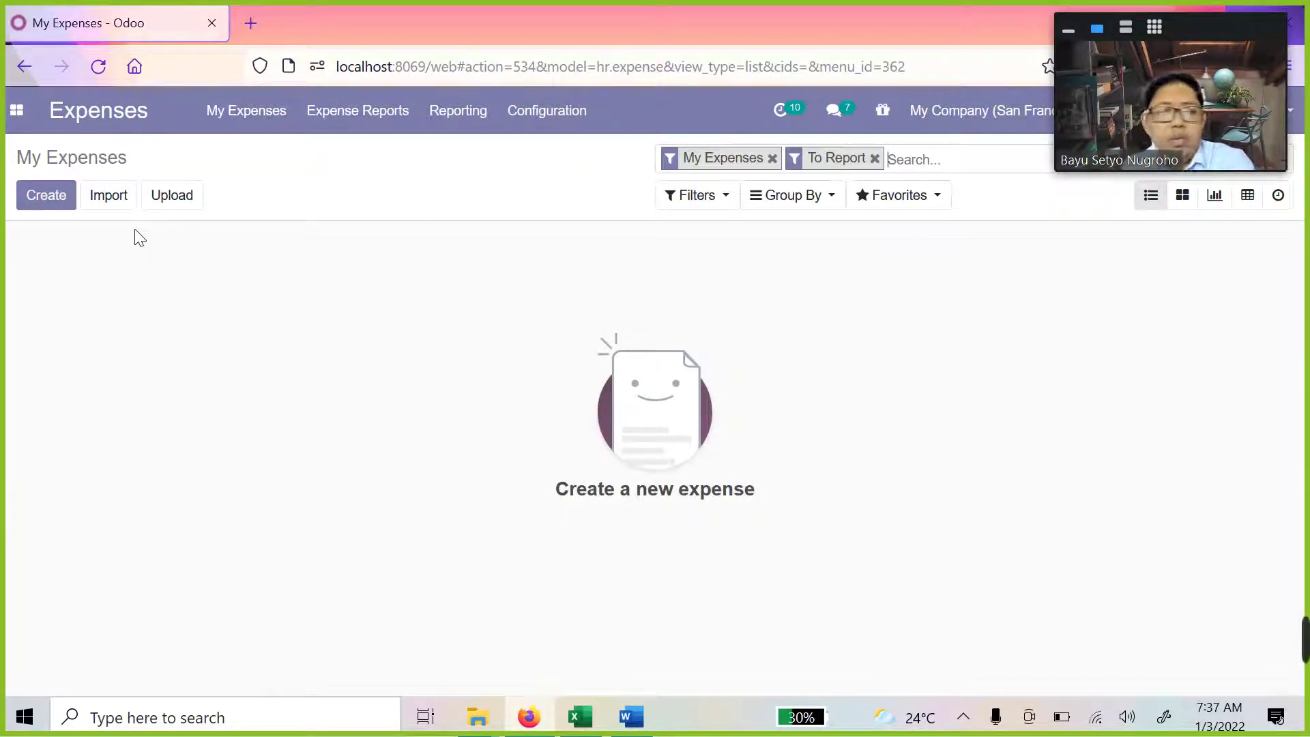
click(64, 201)
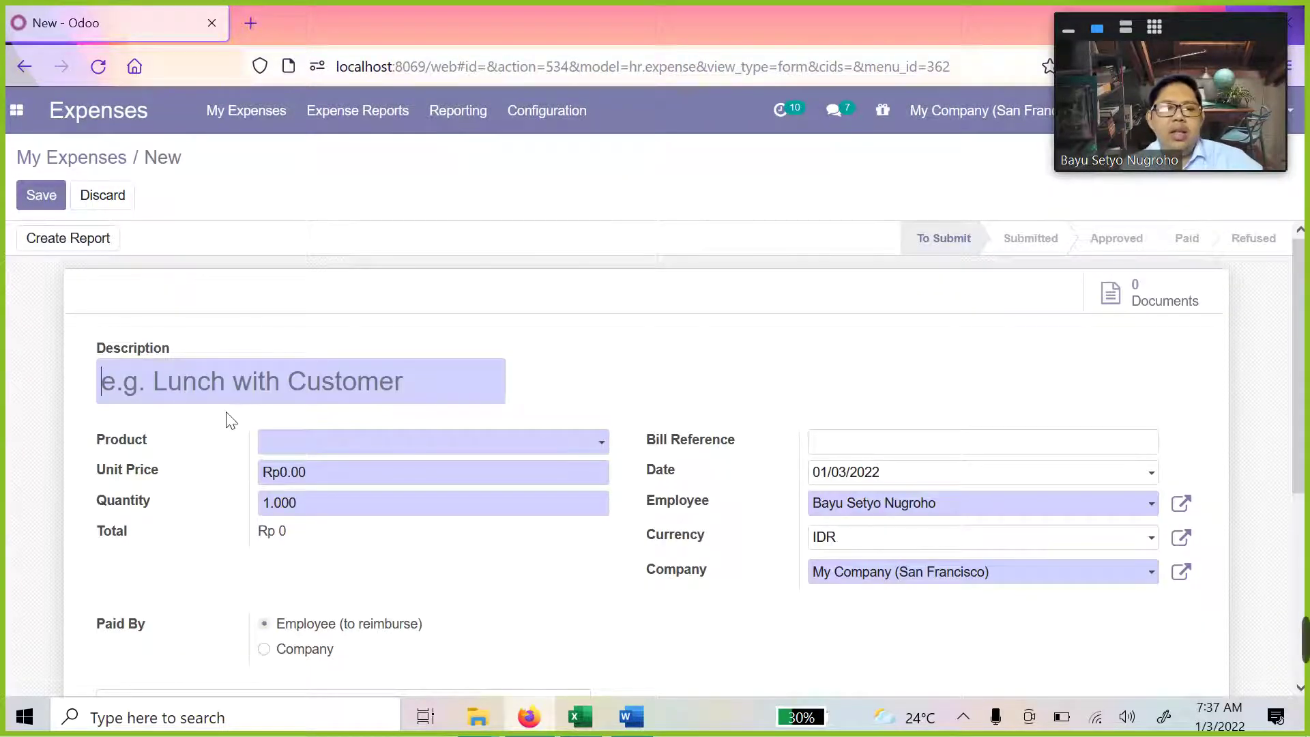
text(Dinas ke)
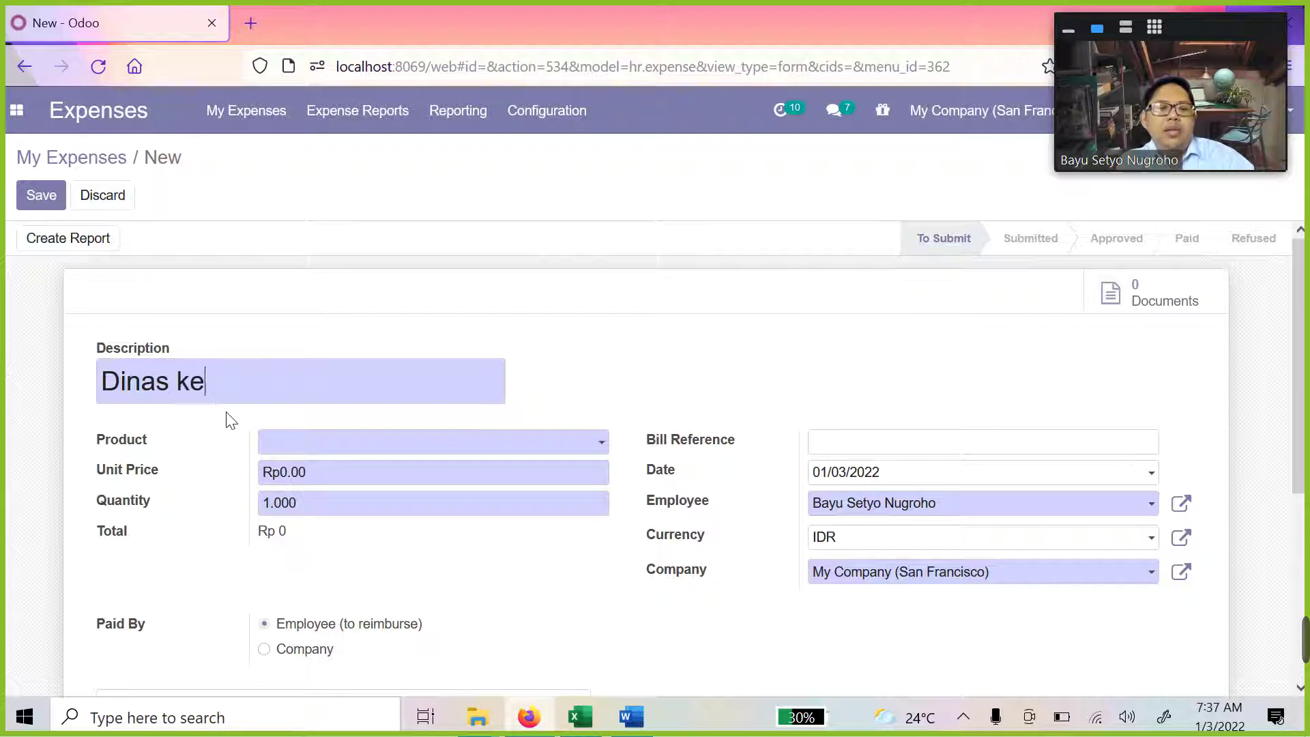
text( Lombok)
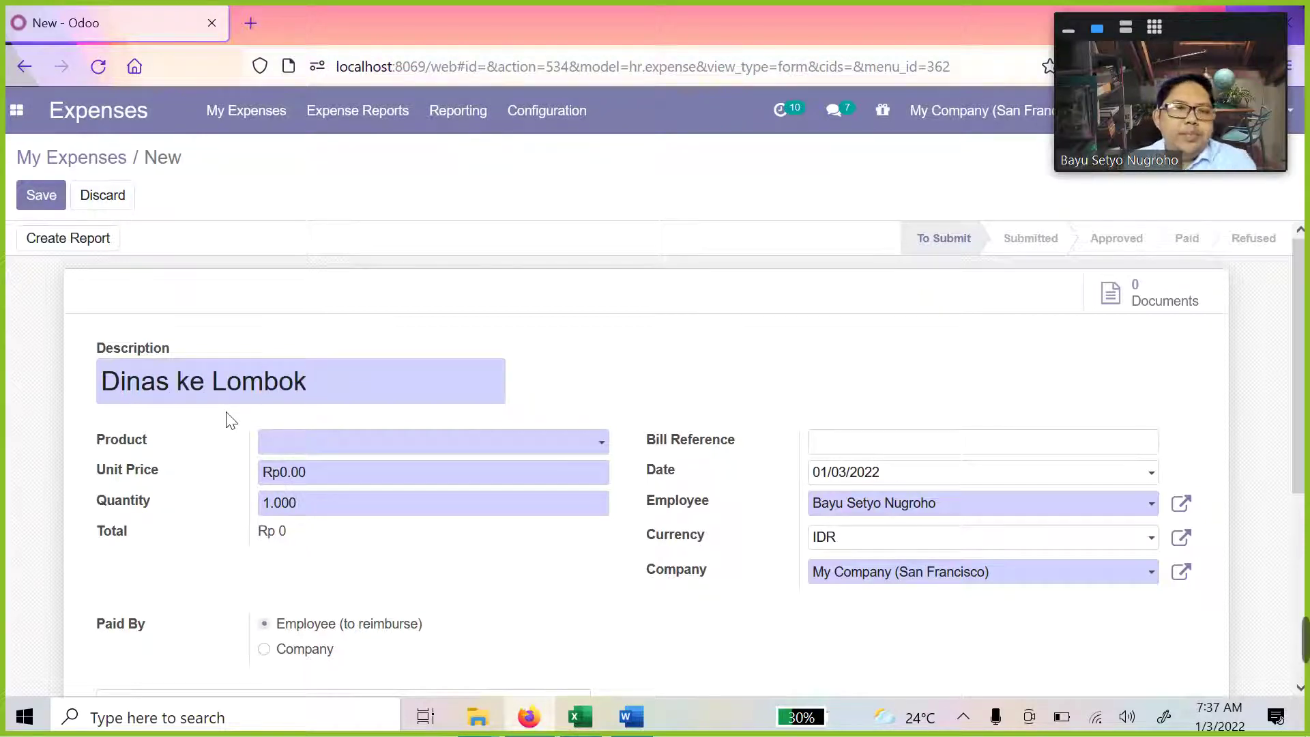
Examine the product choices and remaining fields of the new expense form, and try to open its attached documents
scroll(236, 424, down, 2)
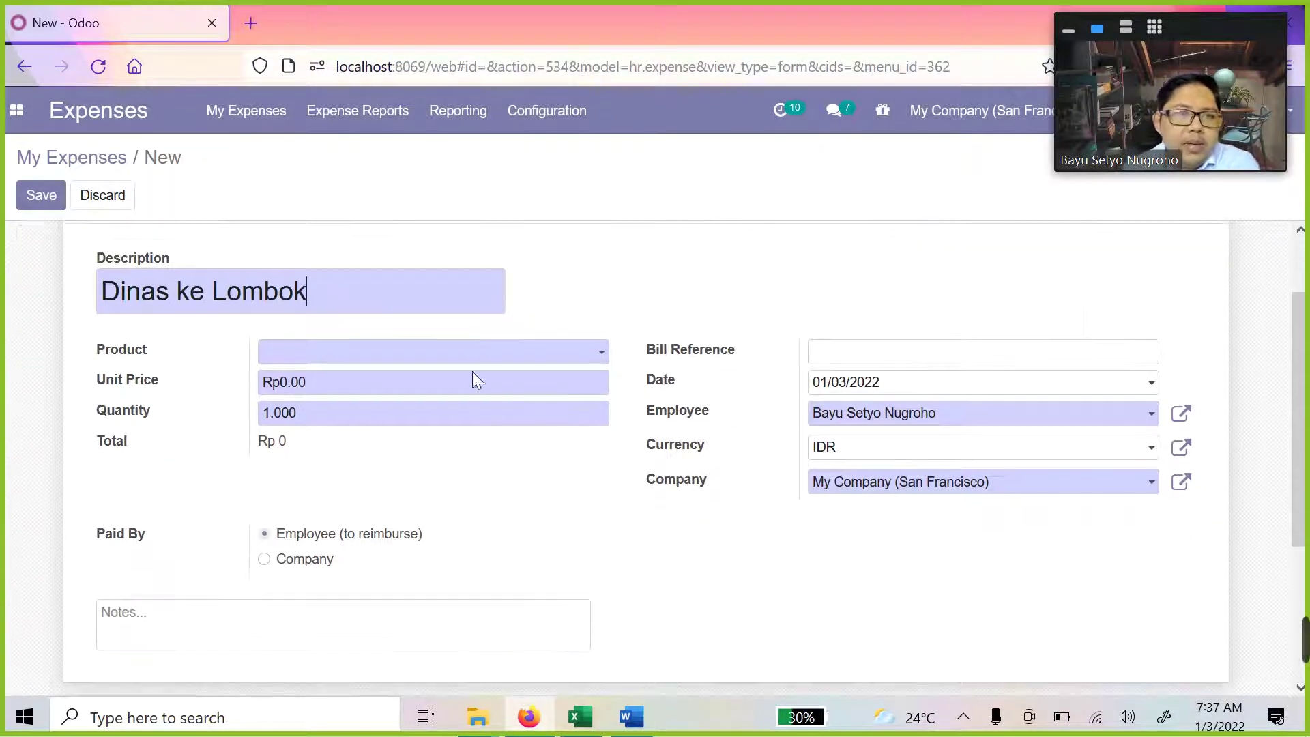
click(481, 356)
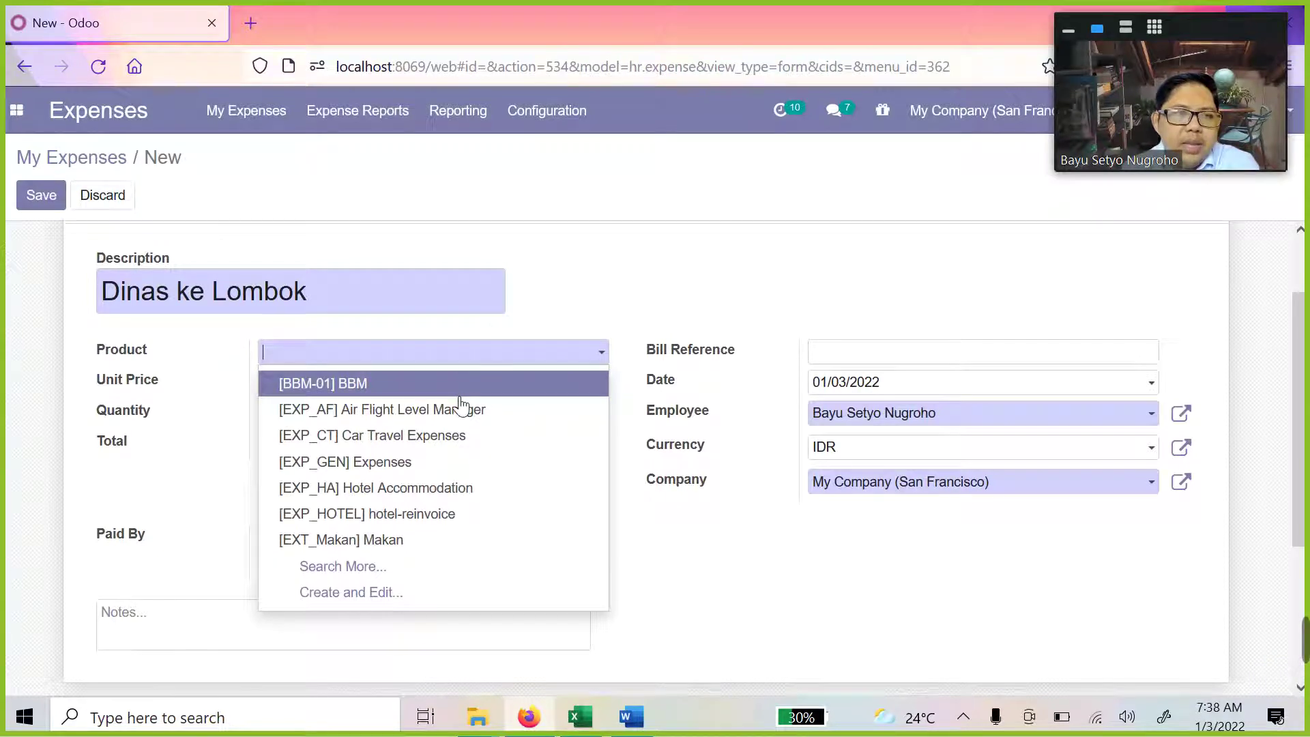
click(675, 301)
scroll(436, 337, up, 2)
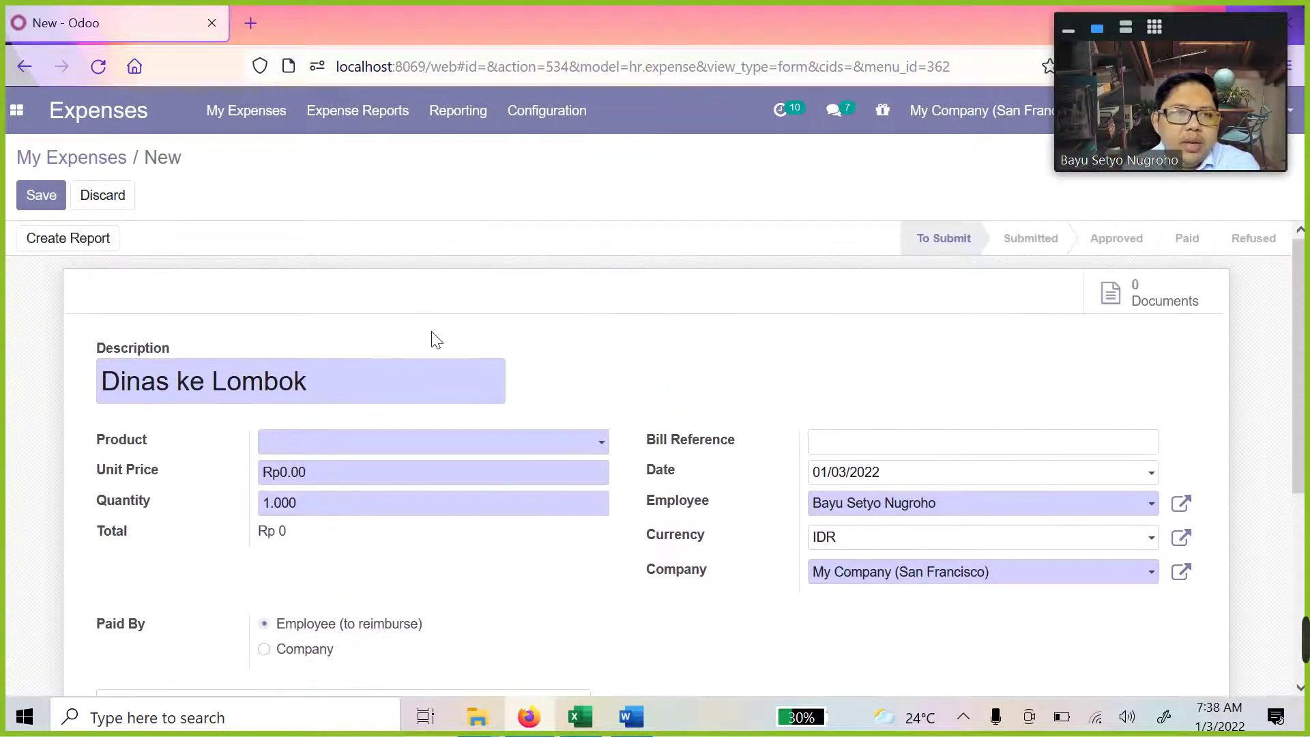
scroll(311, 318, down, 1)
scroll(314, 319, up, 1)
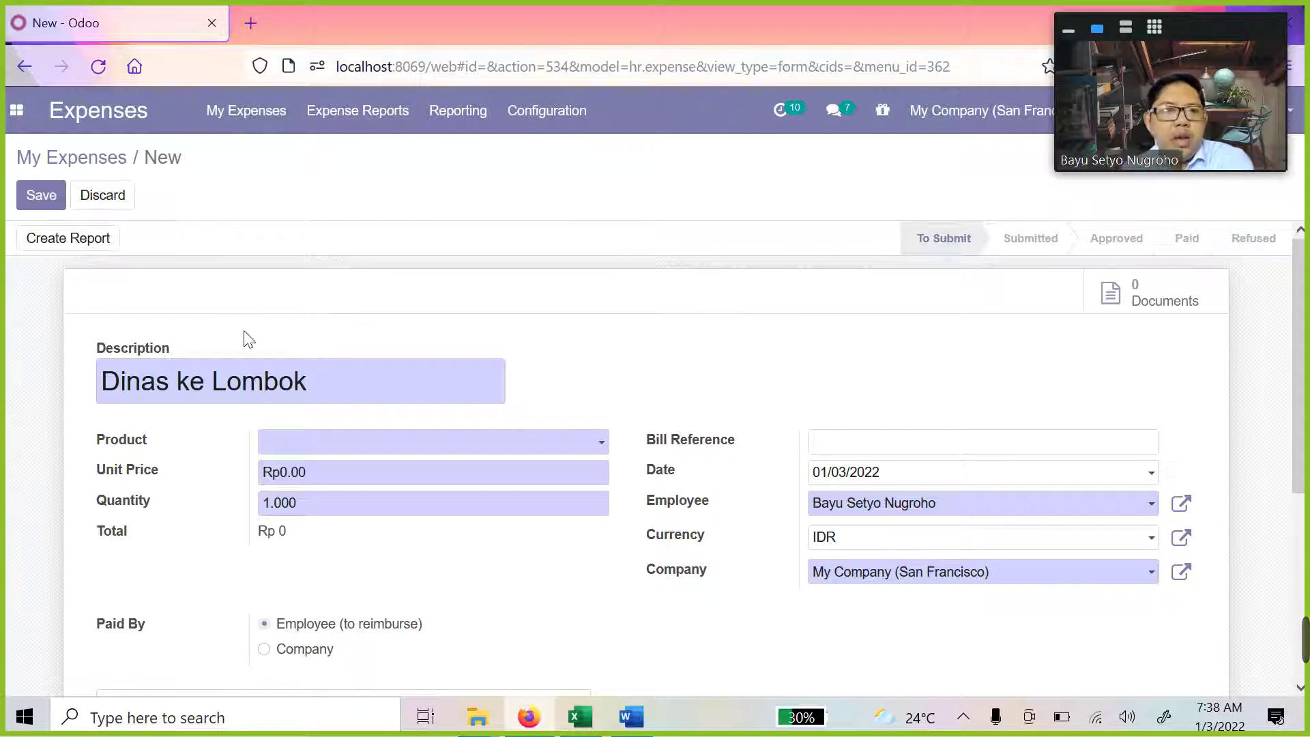
scroll(845, 371, down, 5)
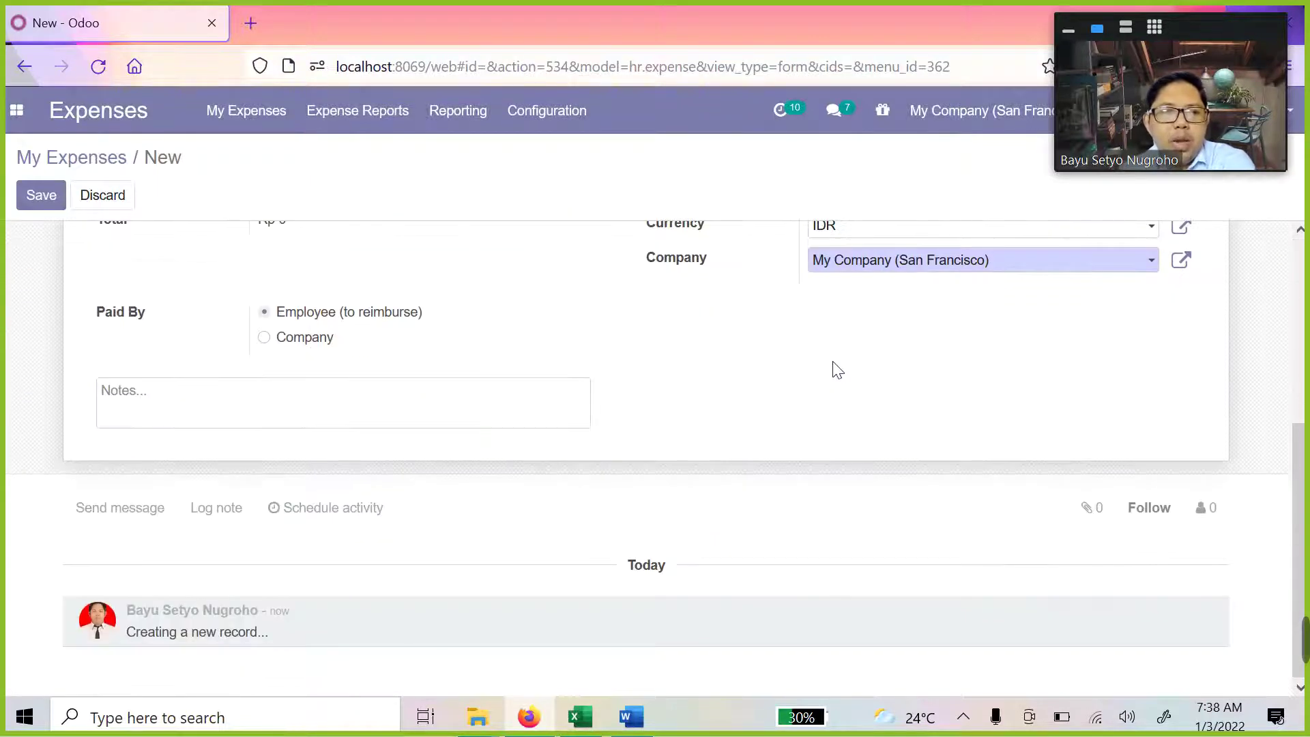
scroll(833, 368, up, 4)
click(1195, 260)
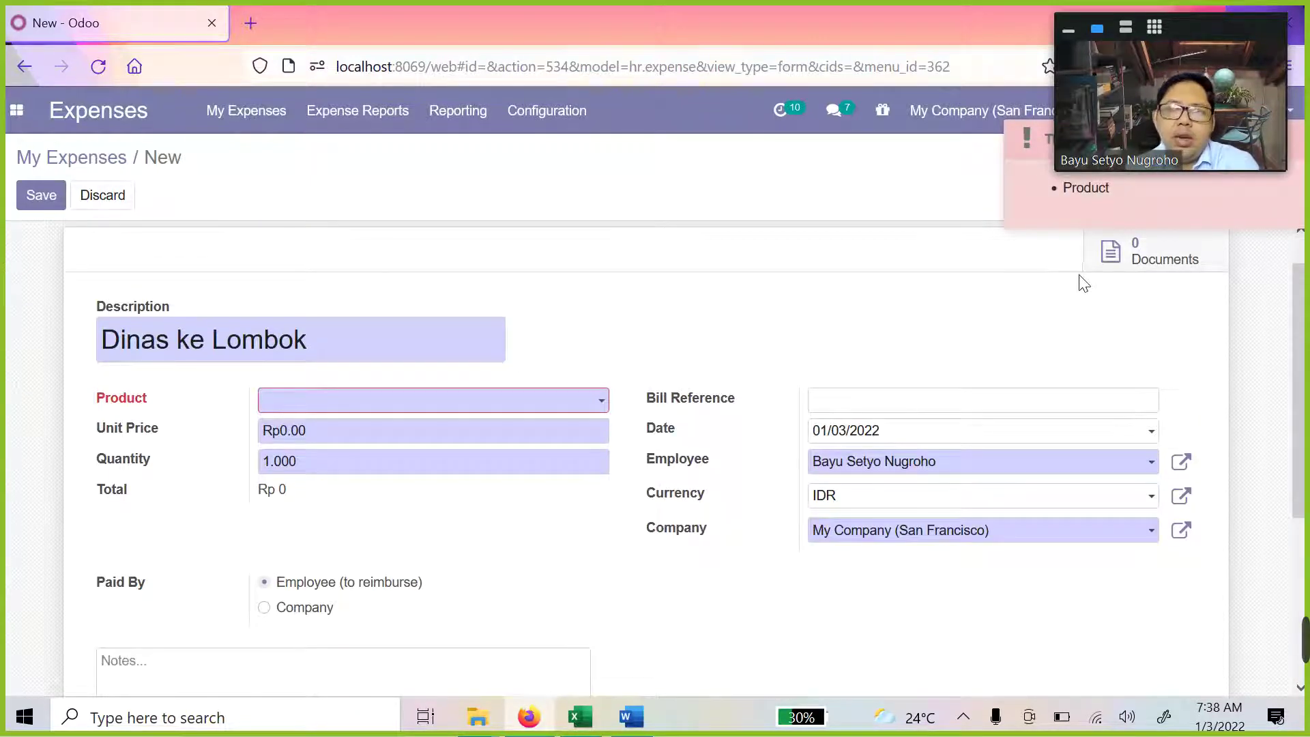
drag(1240, 23, 1206, 22)
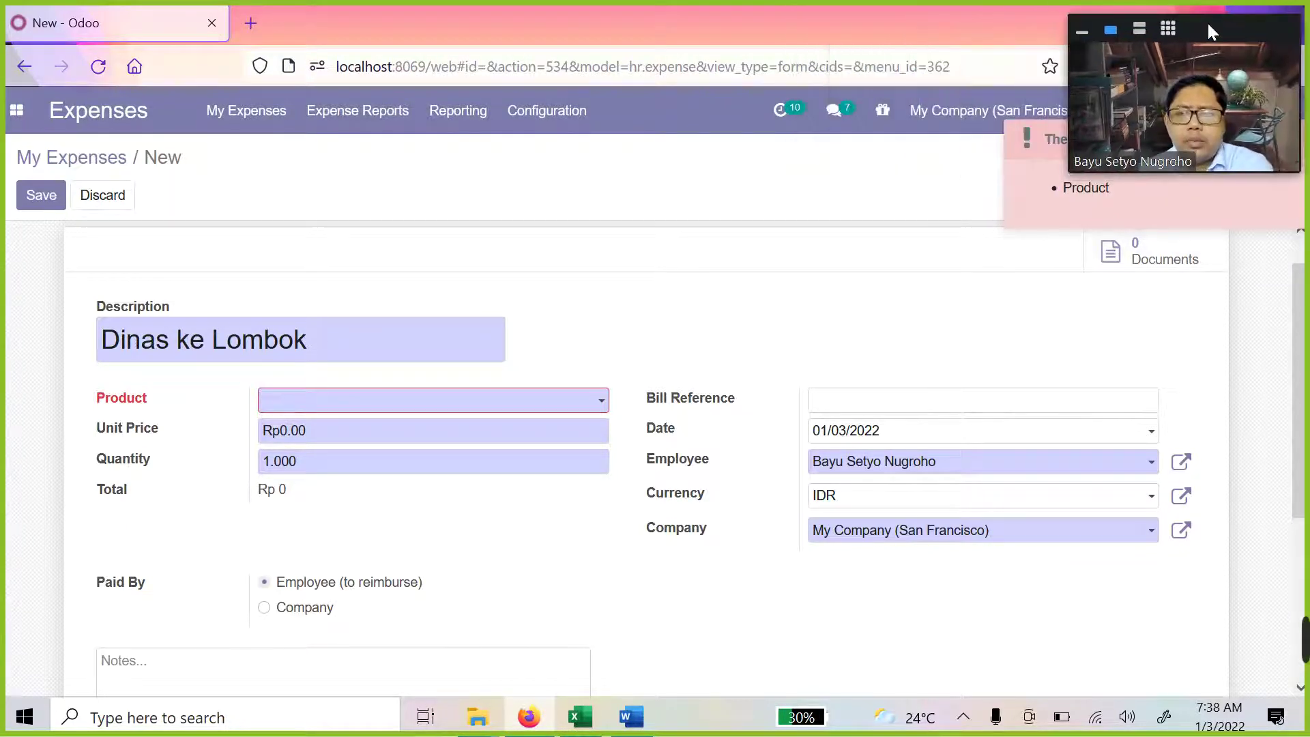
Set the expense's product to [EXP_AF] Air Flight Level Manager
scroll(240, 320, down, 2)
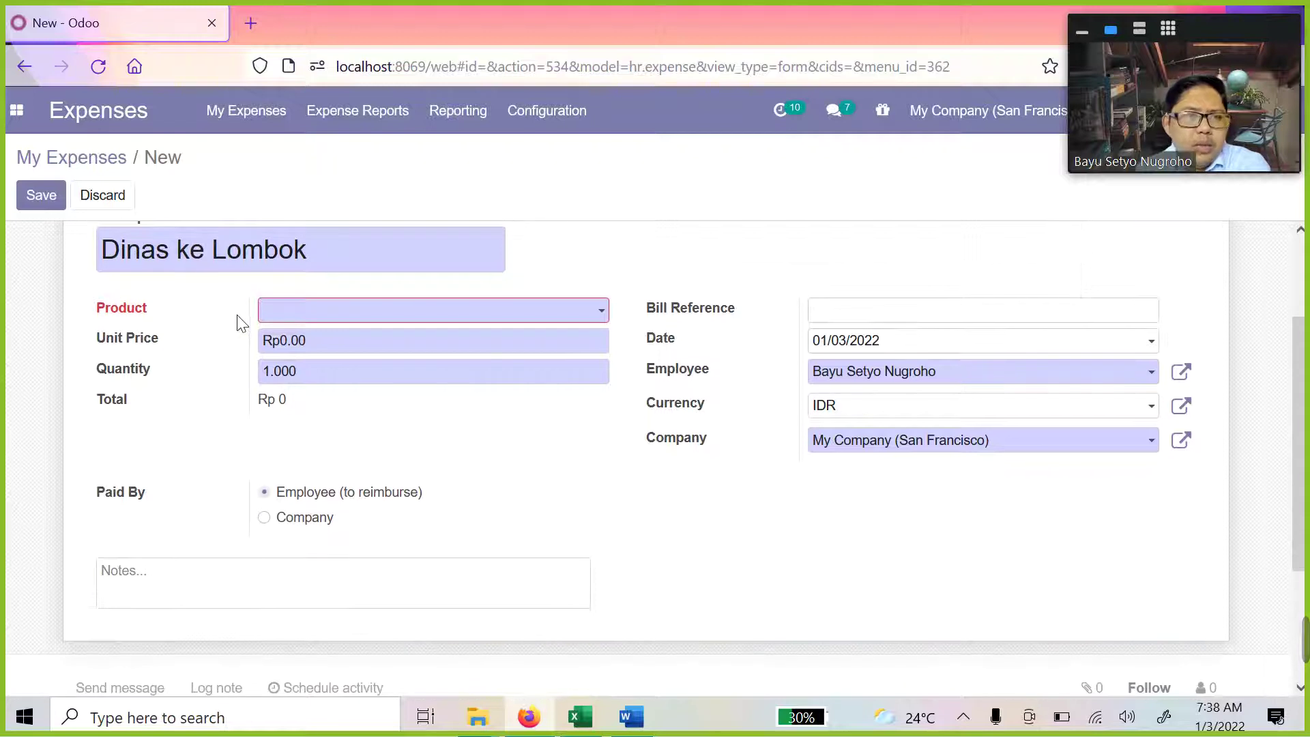
click(434, 311)
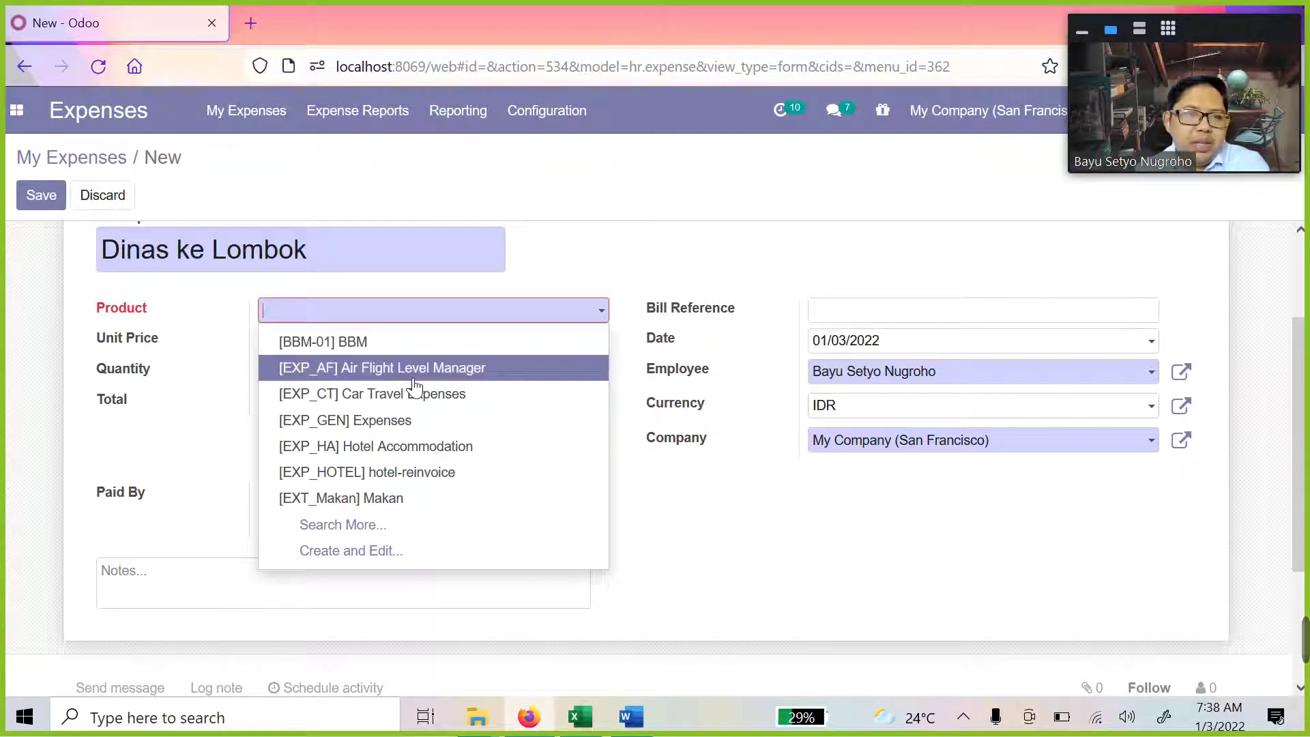
click(368, 370)
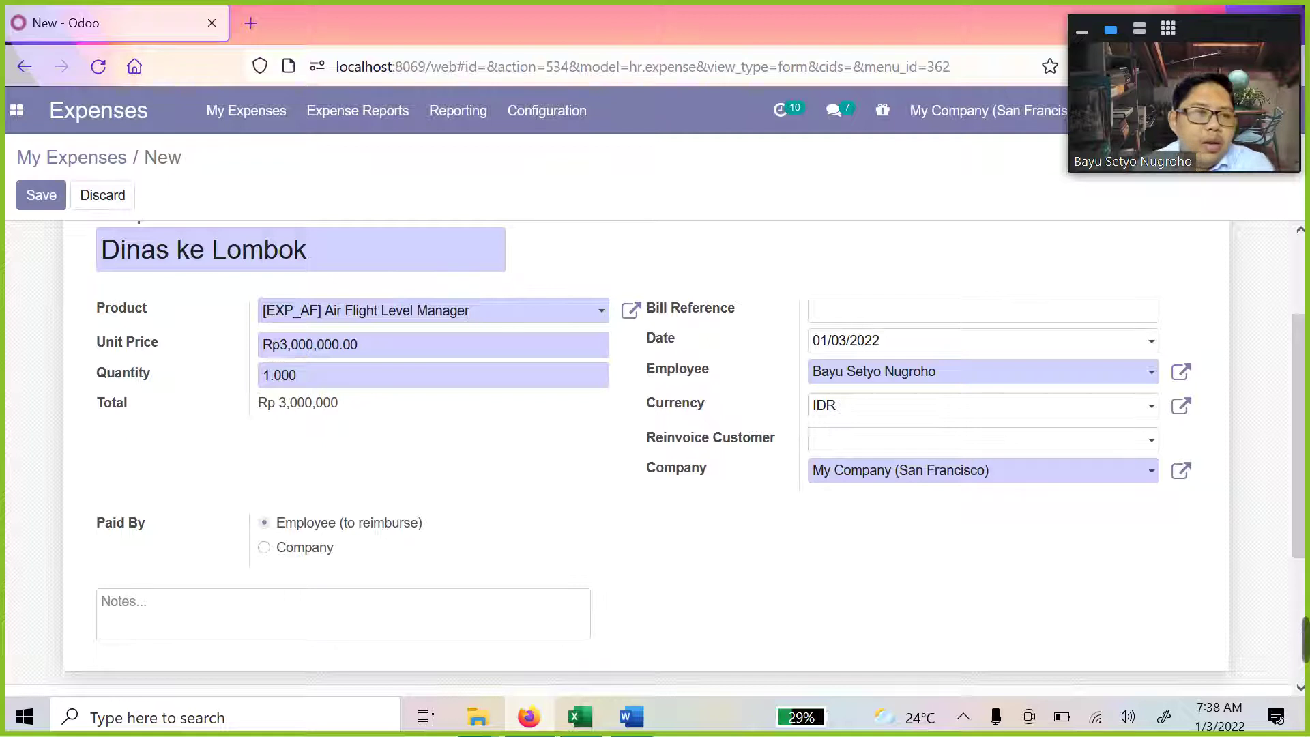
click(497, 322)
click(694, 596)
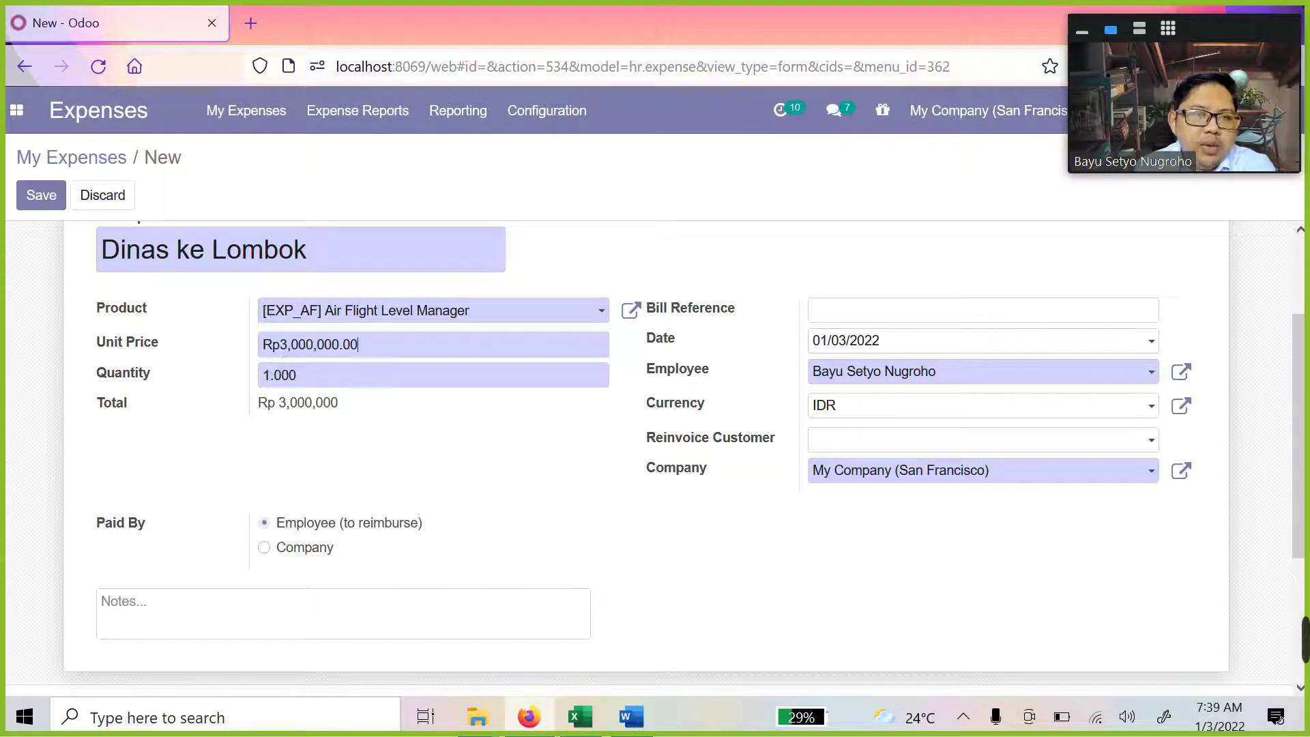
Examine the unit price filled in for the chosen flight product by highlighting its amount
drag(358, 344, 287, 344)
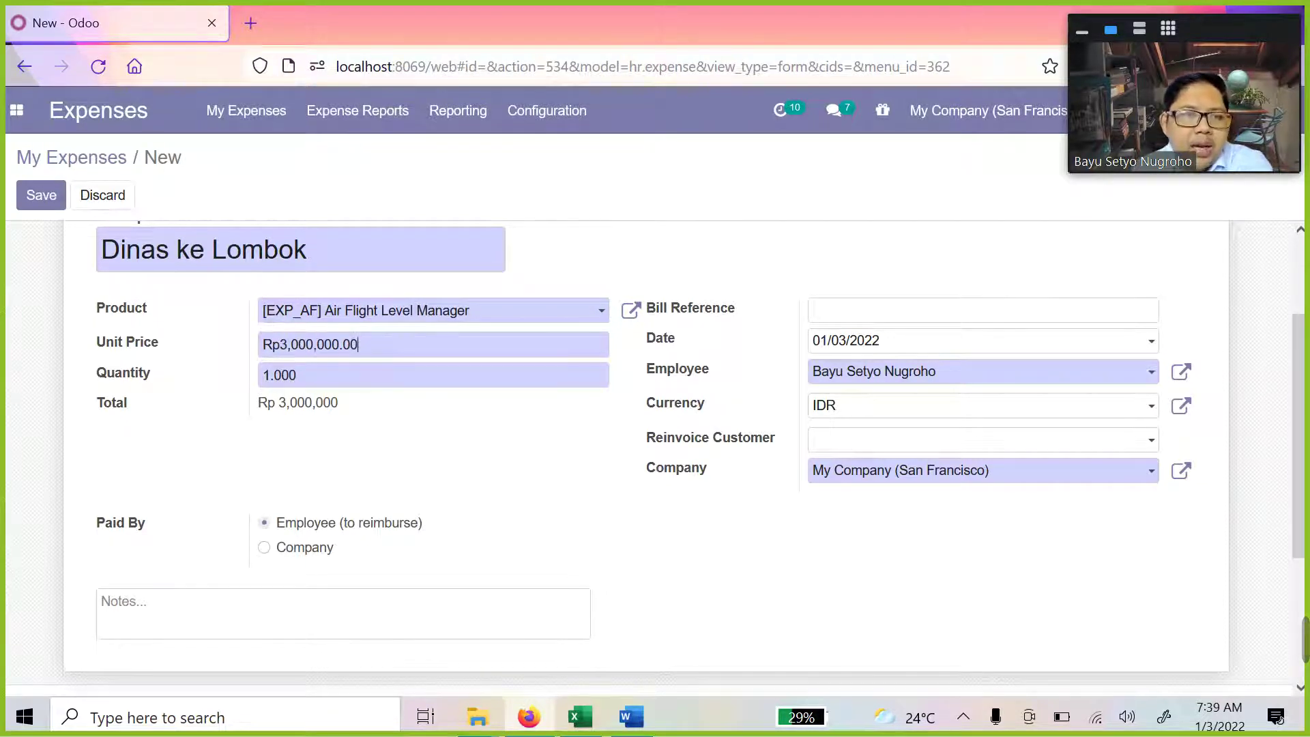
key(shift+Left)
key(shift+Left)
key(shift+Left)
key(shift+Left)
key(shift+Left)
key(shift+Left)
key(shift+Left)
key(shift+Left)
key(shift+Left)
key(shift+Left)
key(shift+Left)
key(shift+Left)
key(shift+Right)
key(shift+Right)
key(shift+Right)
key(shift+Right)
key(shift+Right)
key(shift+Right)
key(shift+Right)
key(shift+Right)
key(shift+Right)
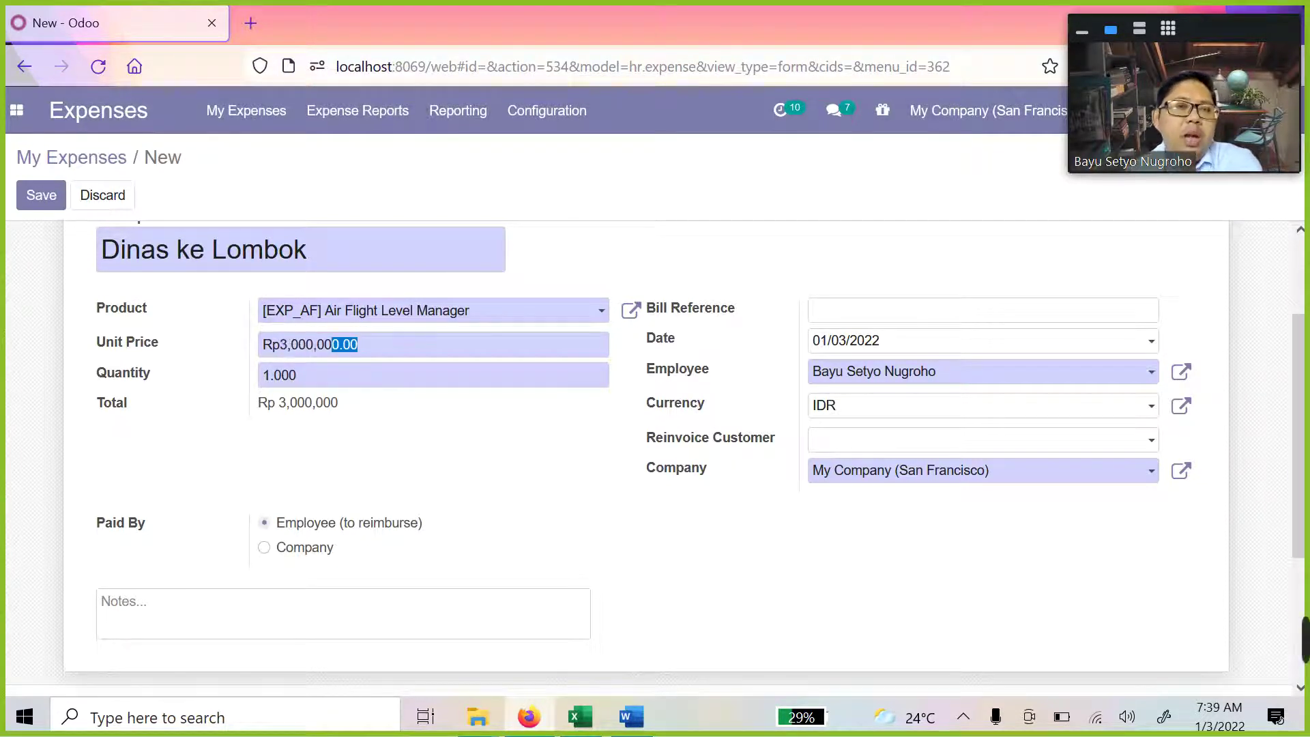
key(shift+Left)
key(shift+Left)
key(shift+Left)
key(shift+Left)
key(shift+Left)
key(shift+Left)
key(shift+Left)
key(shift+Left)
key(shift+Left)
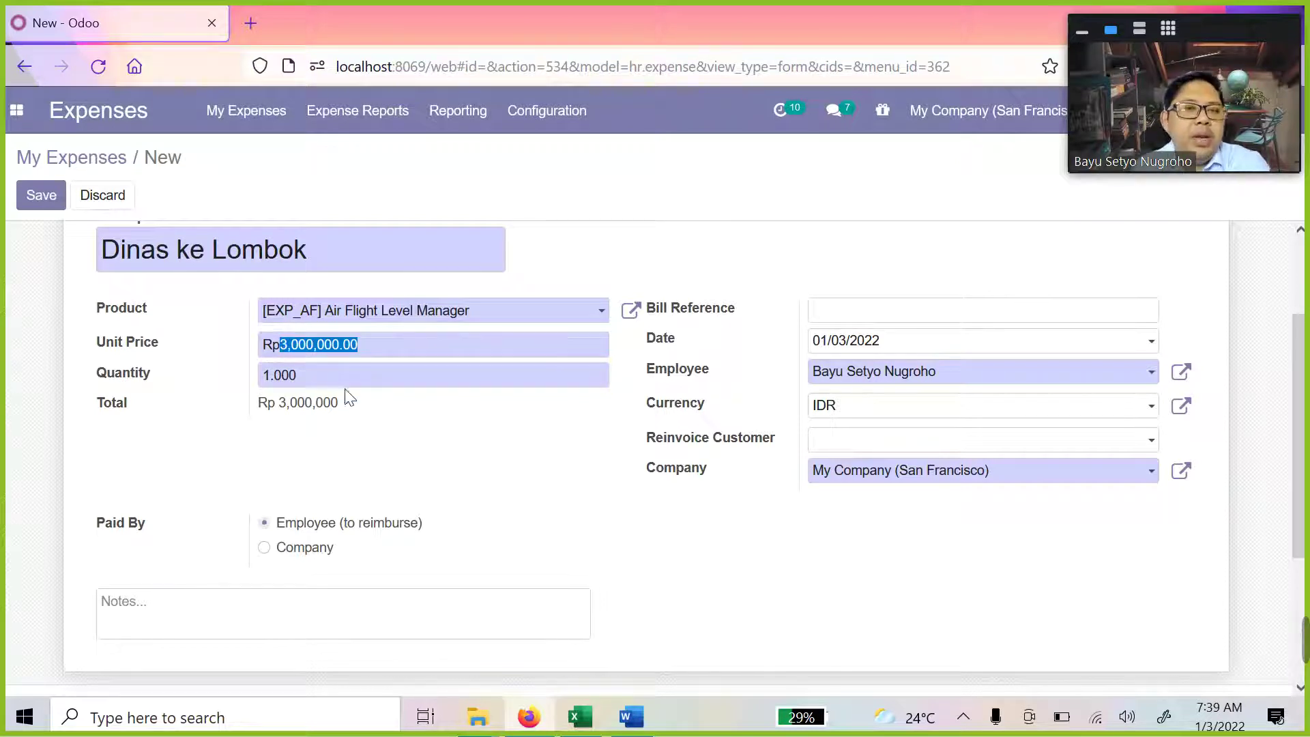
key(Right)
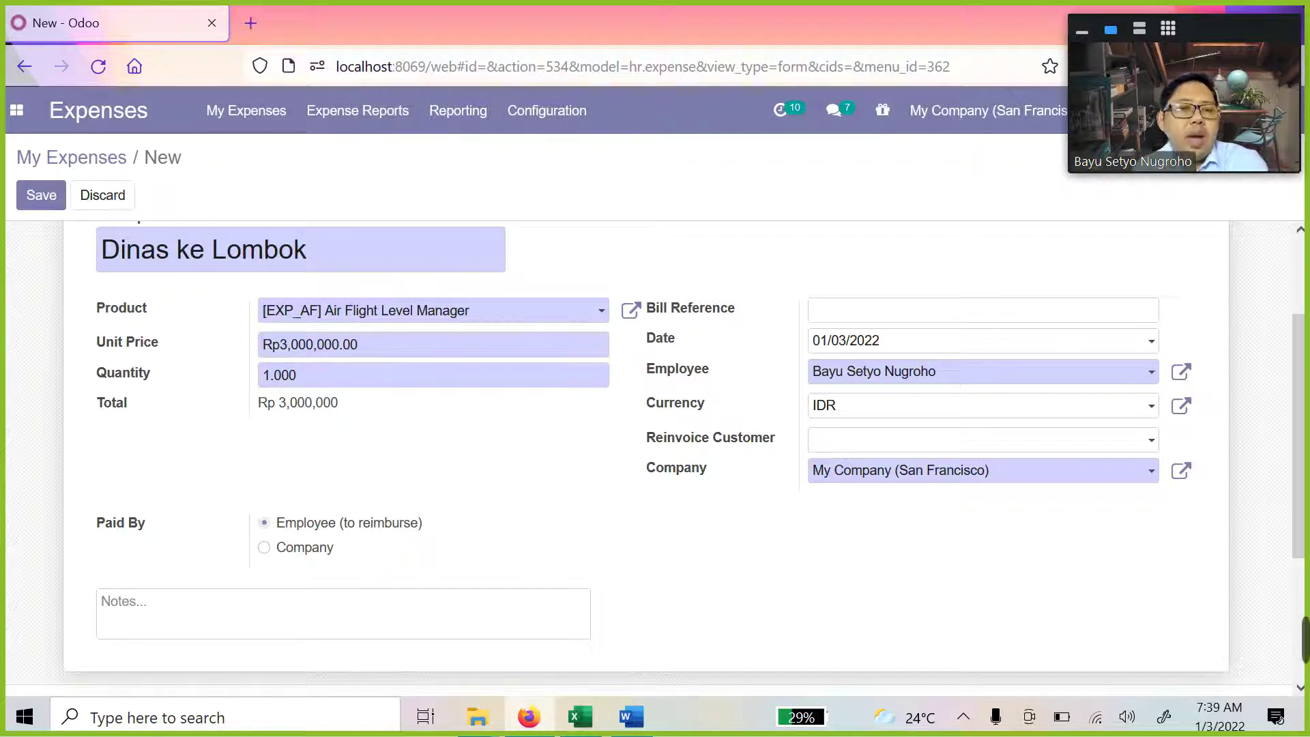
key(shift+Home)
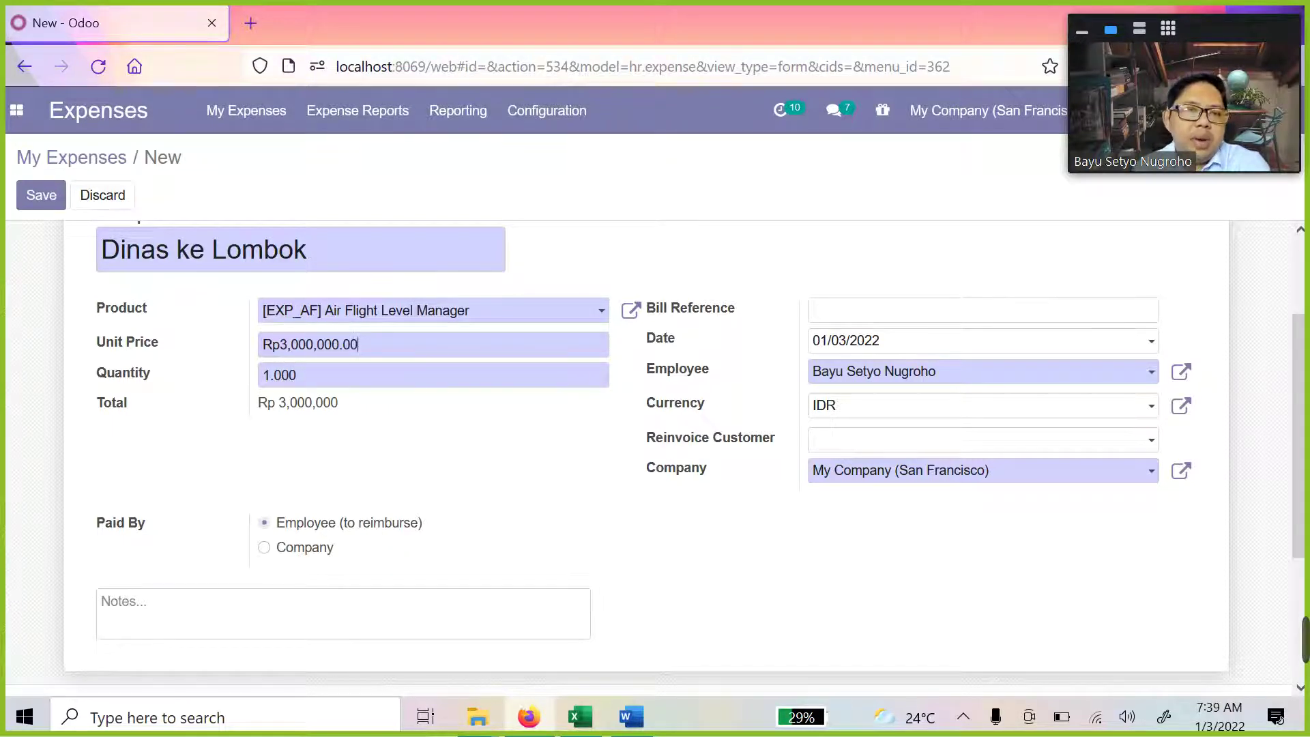
Set the expense's unit price to Rp2,500,000.00
click(838, 408)
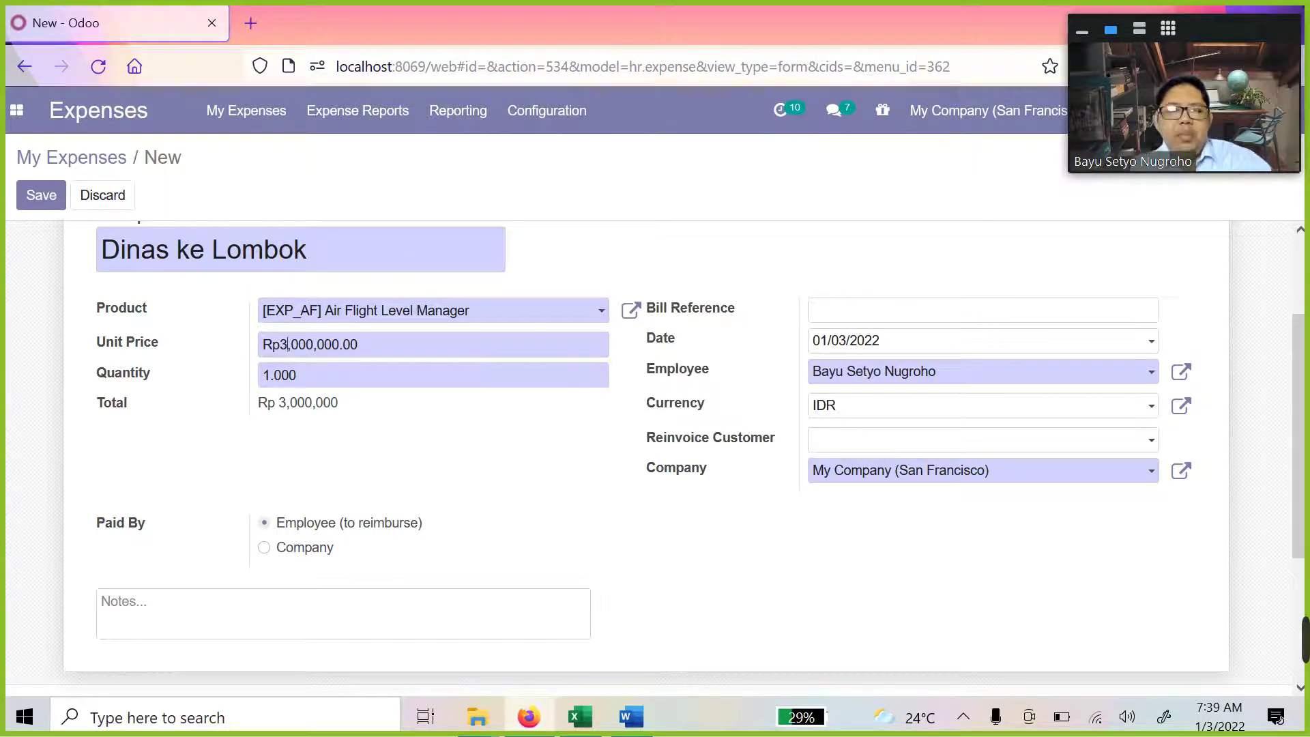
key(BackSpace)
text(2)
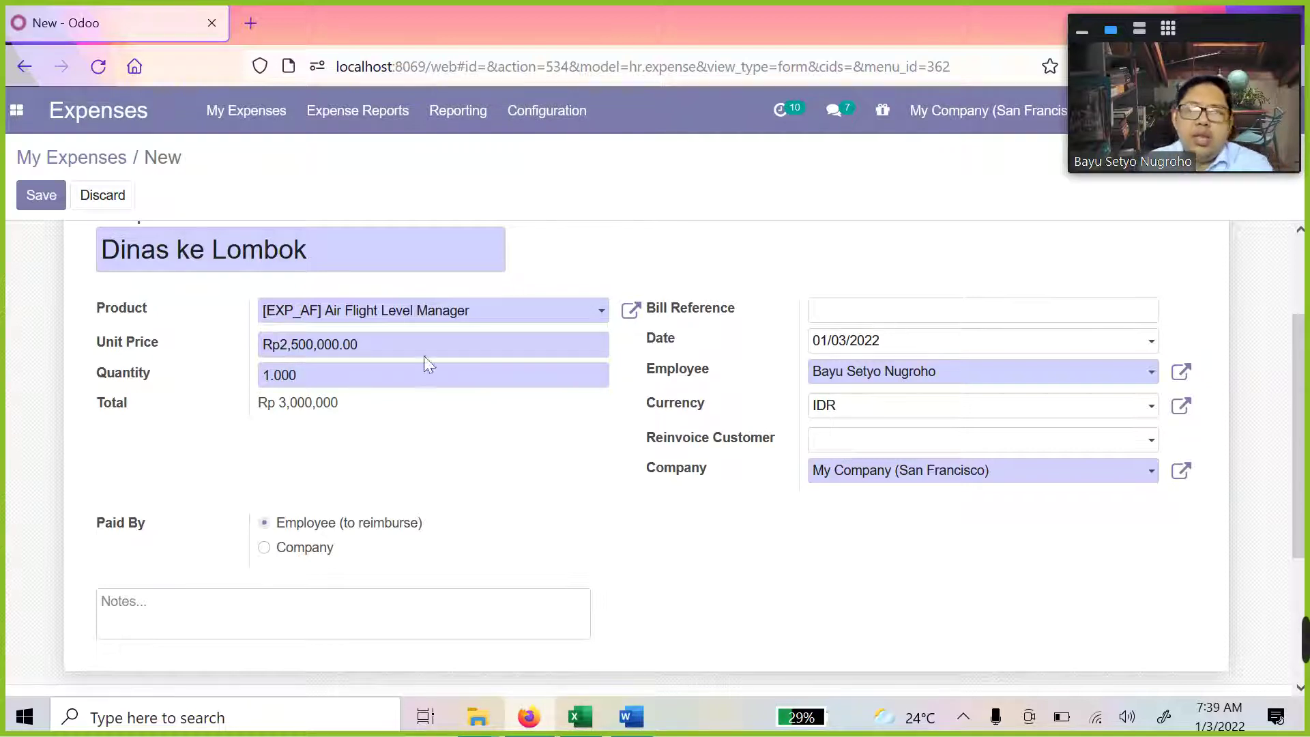
key(ctrl+a)
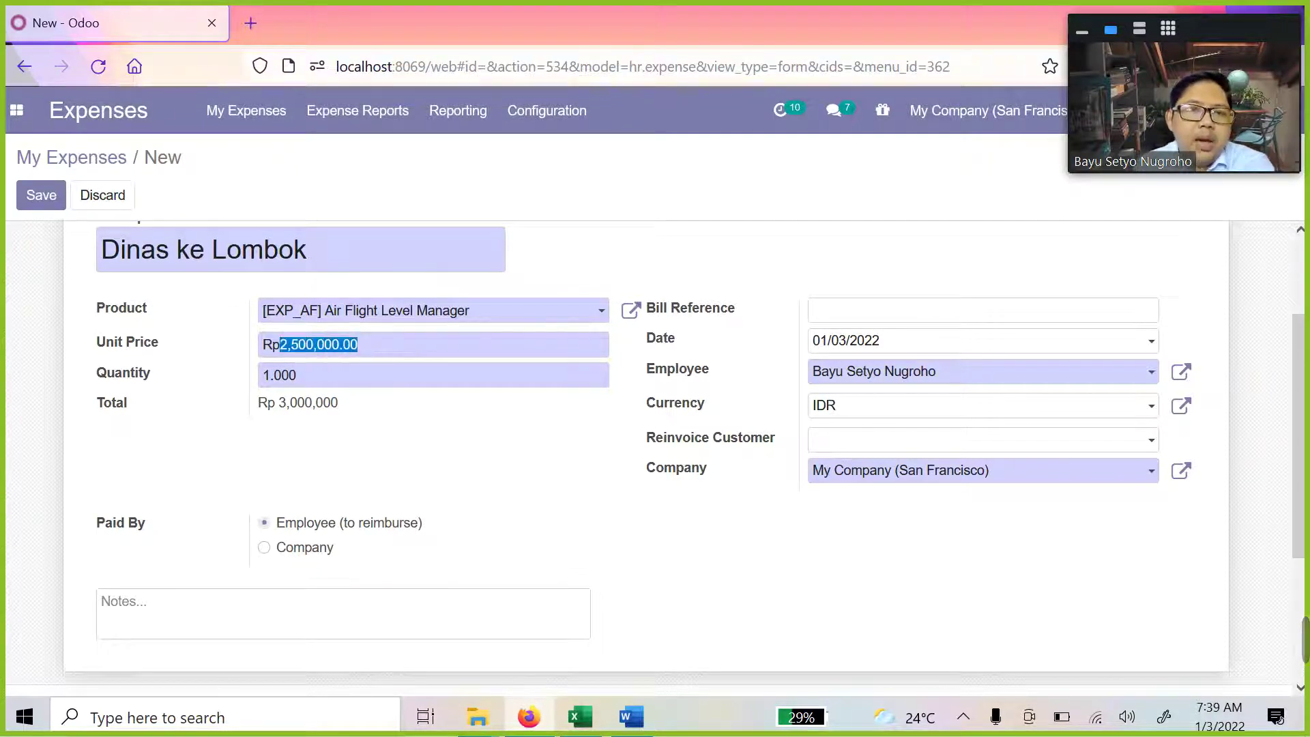
key(End)
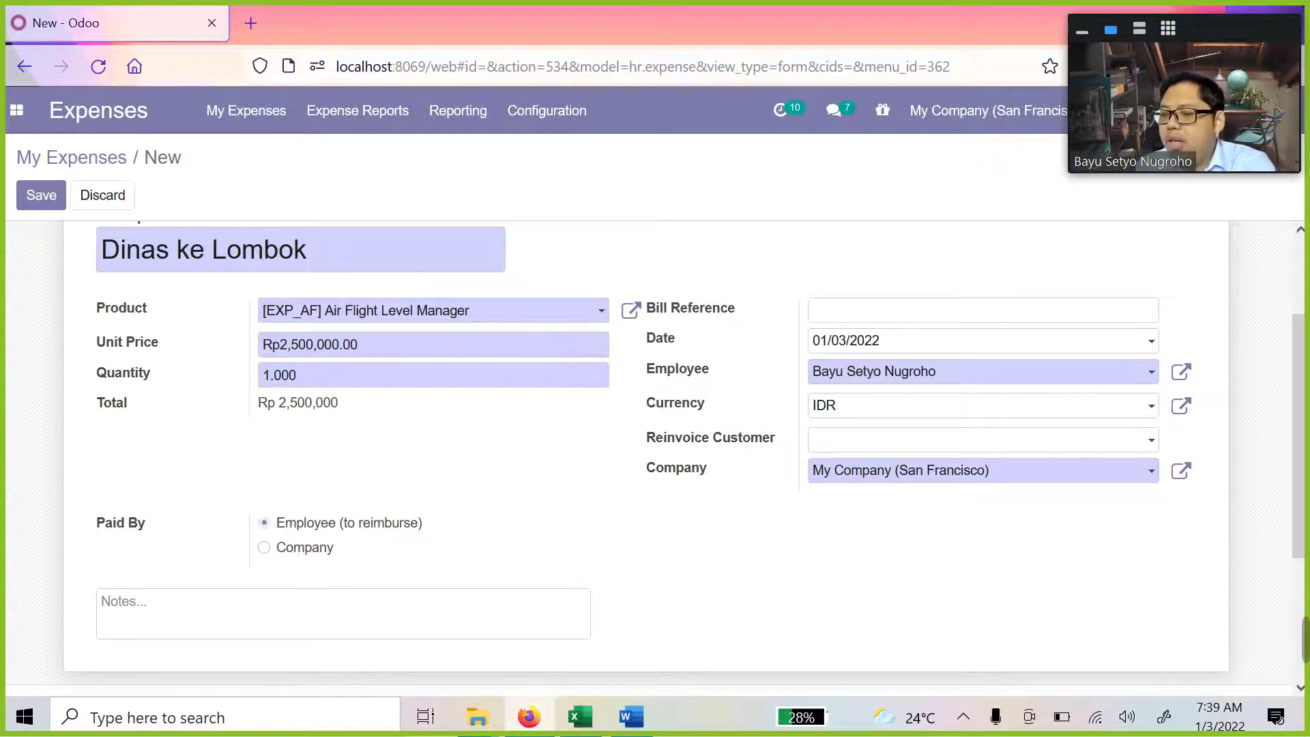
Review the expense's description, product, unit price, quantity, total and payment fields
scroll(655, 450, up, 2)
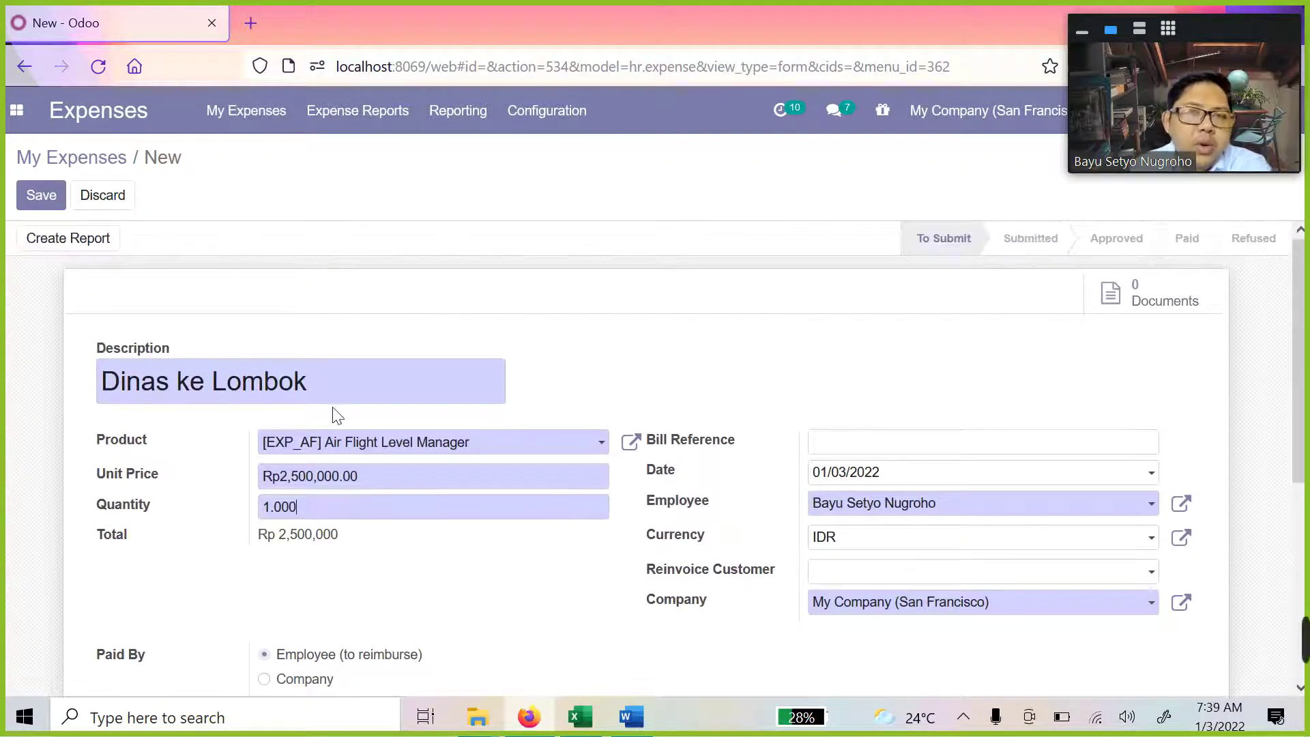
scroll(335, 414, down, 3)
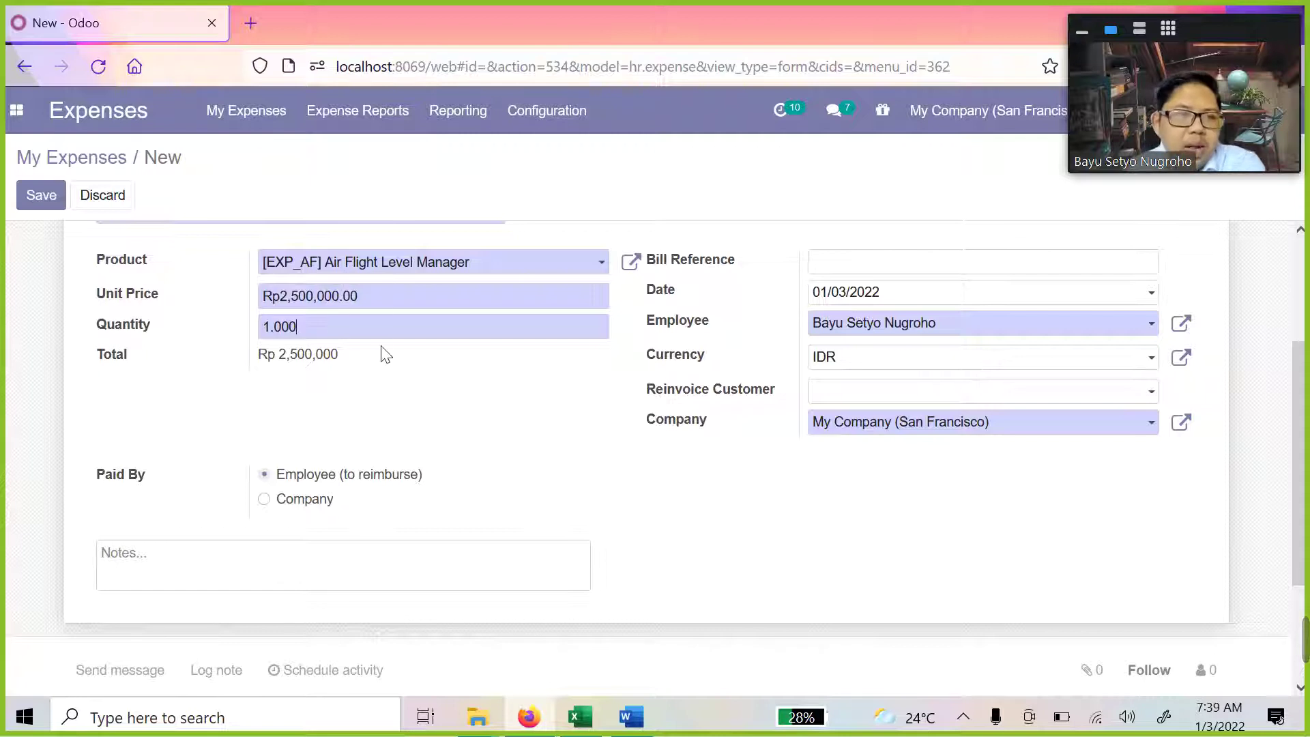
scroll(386, 355, up, 1)
scroll(389, 354, up, 1)
scroll(378, 365, down, 1)
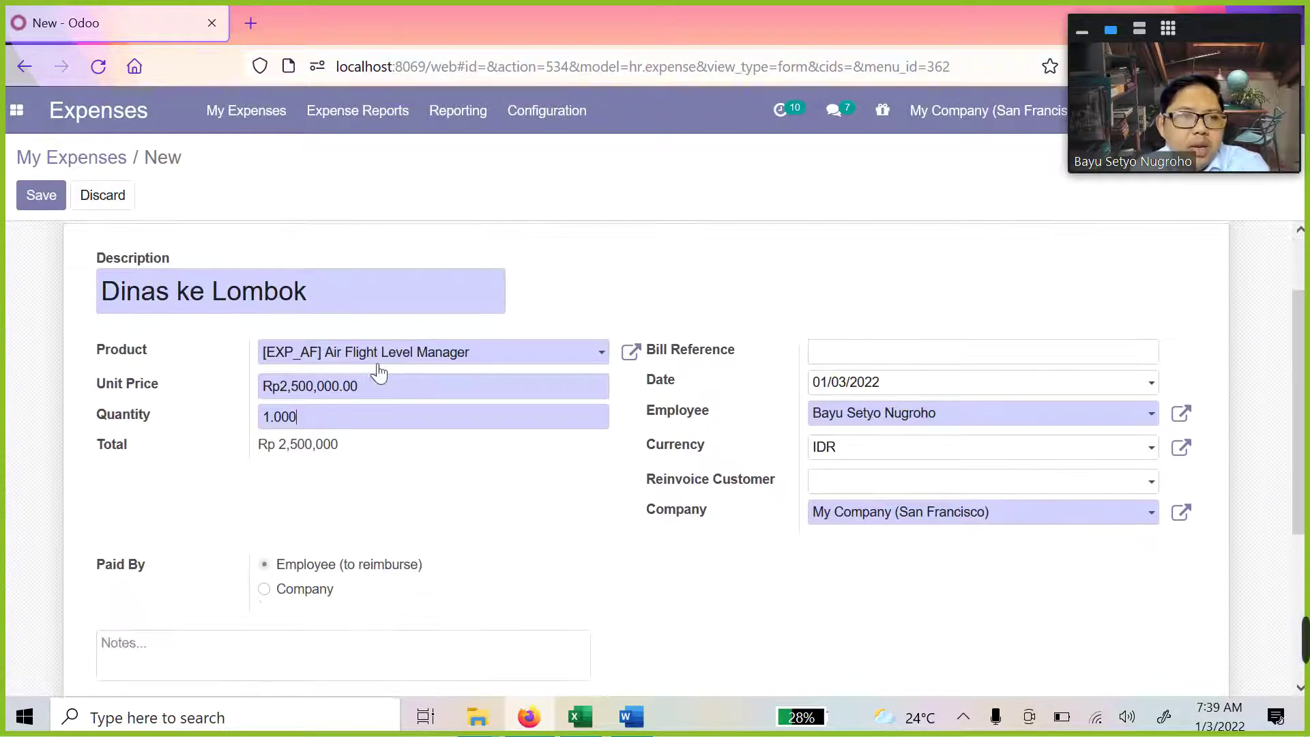
scroll(375, 371, up, 1)
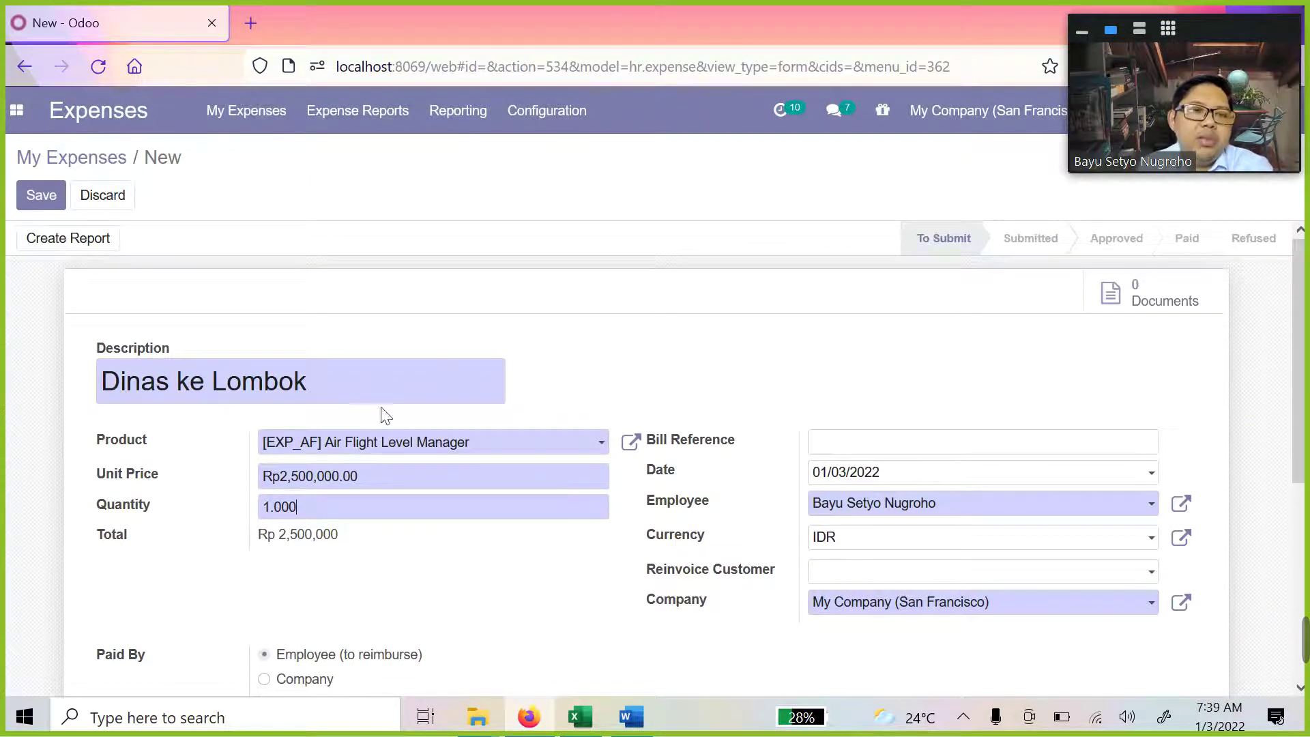
scroll(386, 415, down, 1)
scroll(301, 426, up, 1)
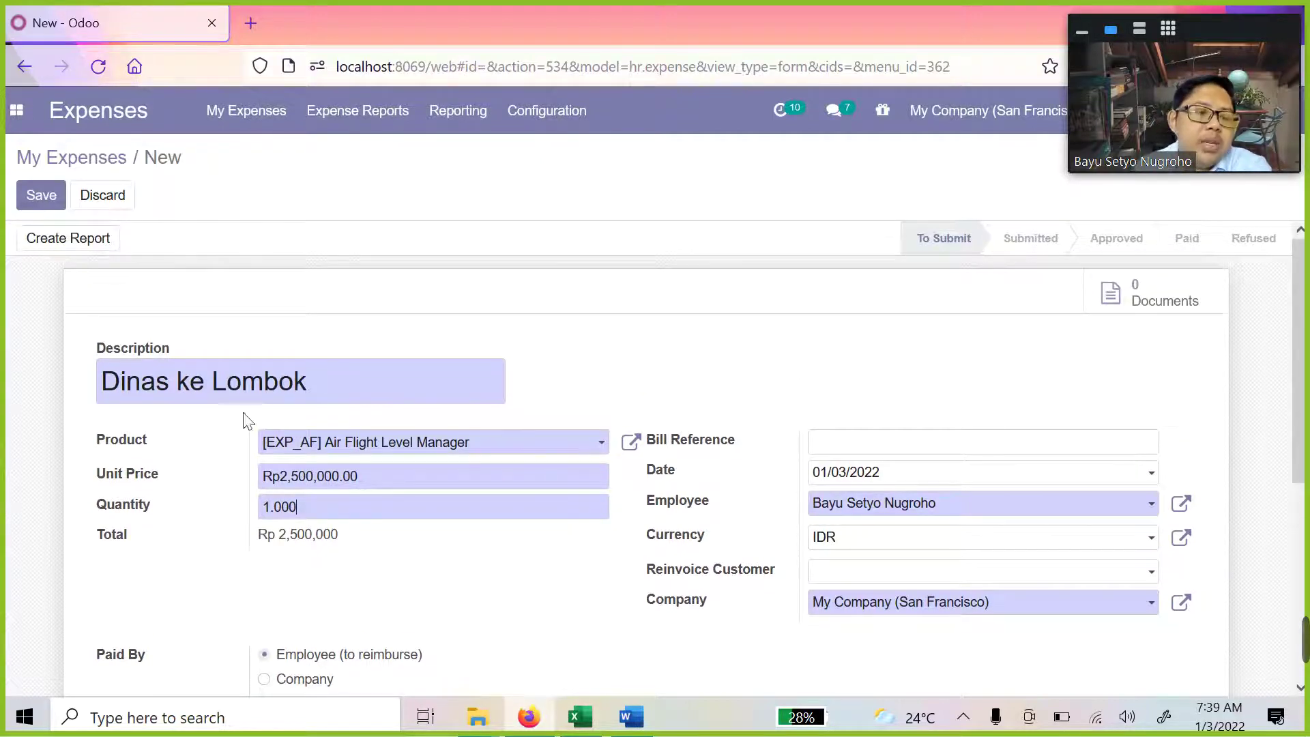
scroll(174, 444, down, 2)
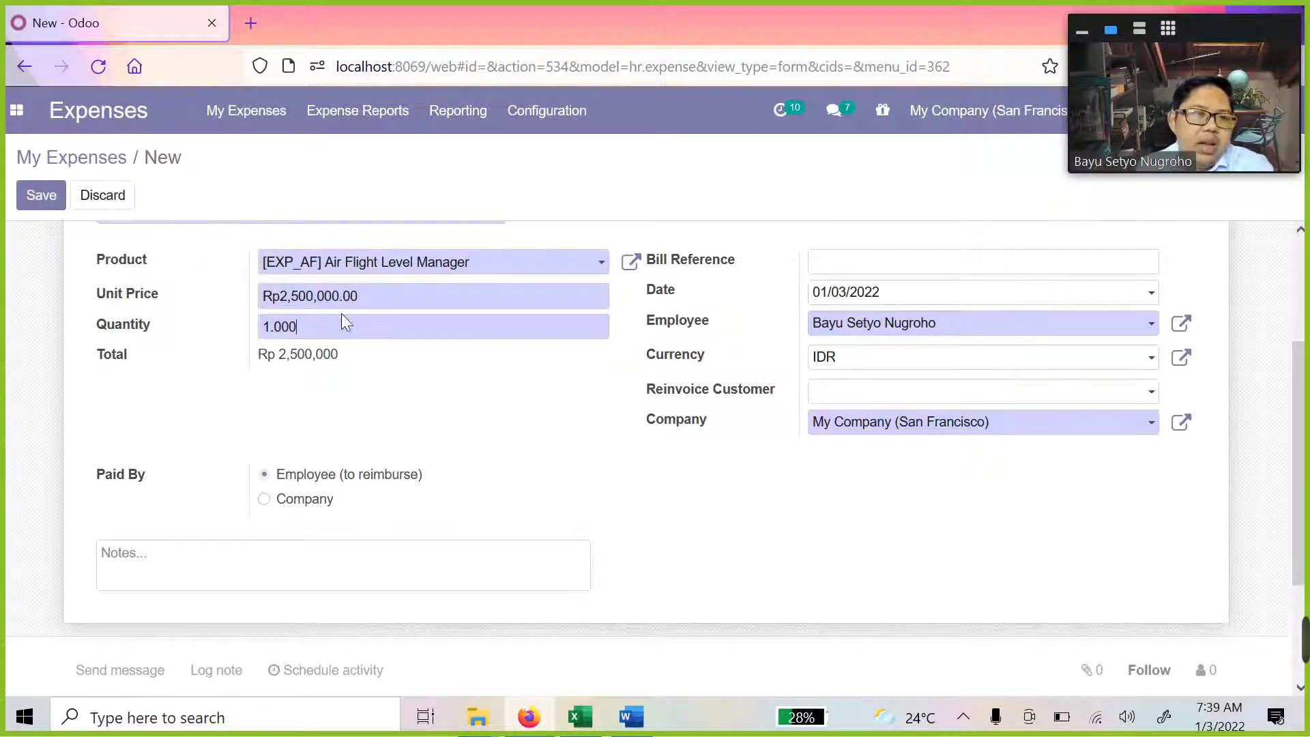
scroll(344, 314, down, 1)
scroll(400, 345, up, 1)
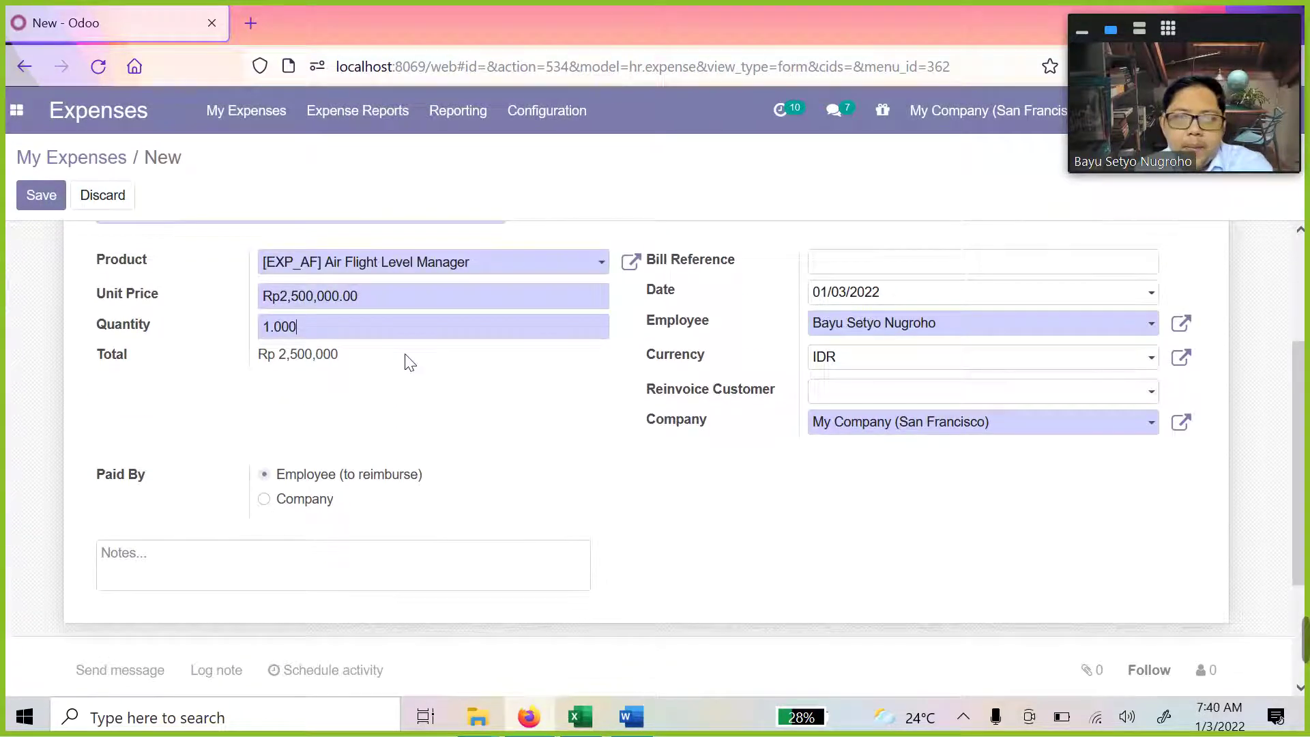
scroll(403, 363, up, 1)
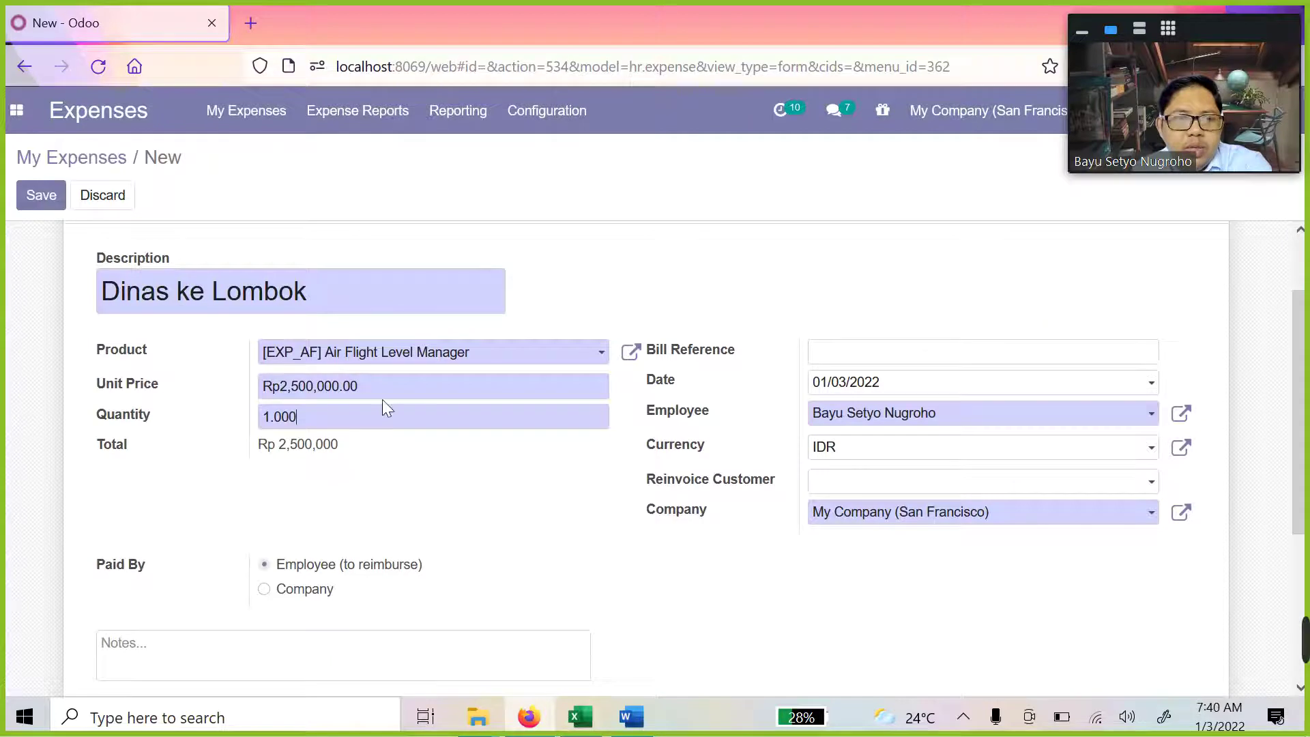
drag(358, 386, 280, 386)
click(359, 386)
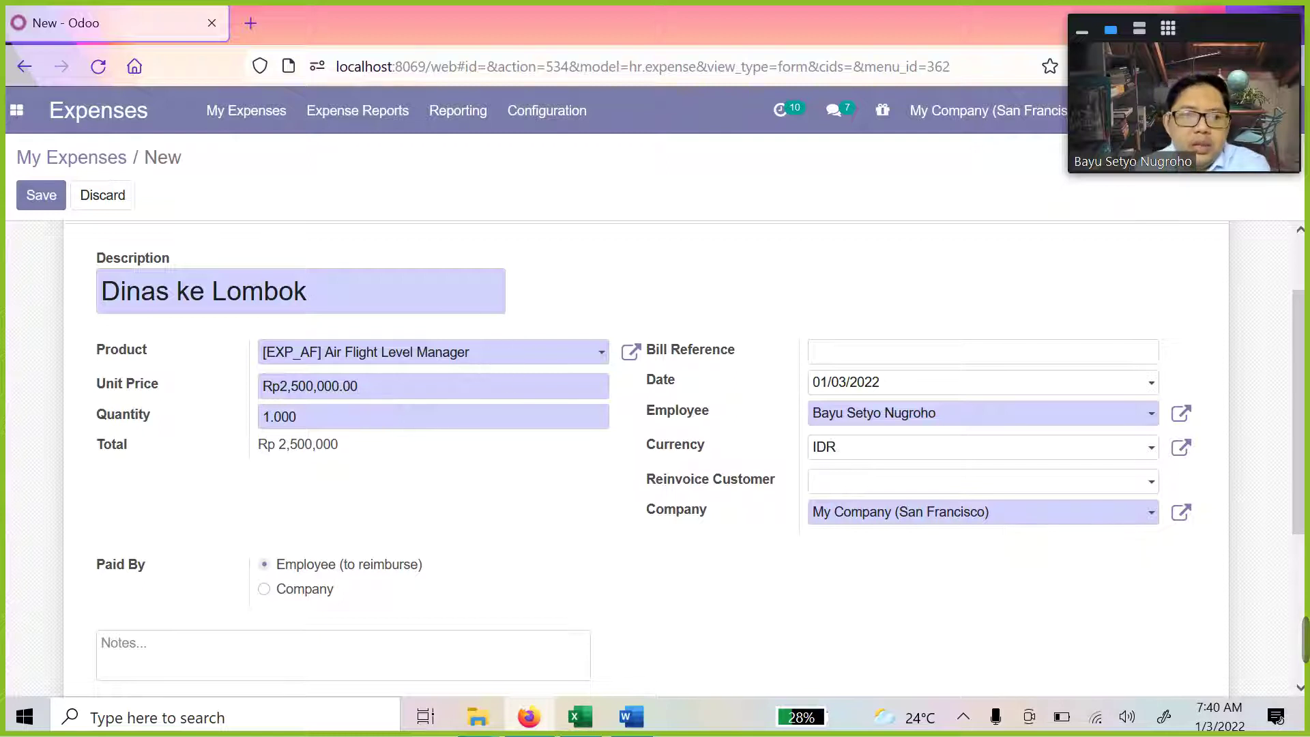
Set the expense's Paid By option to Company
scroll(506, 410, down, 2)
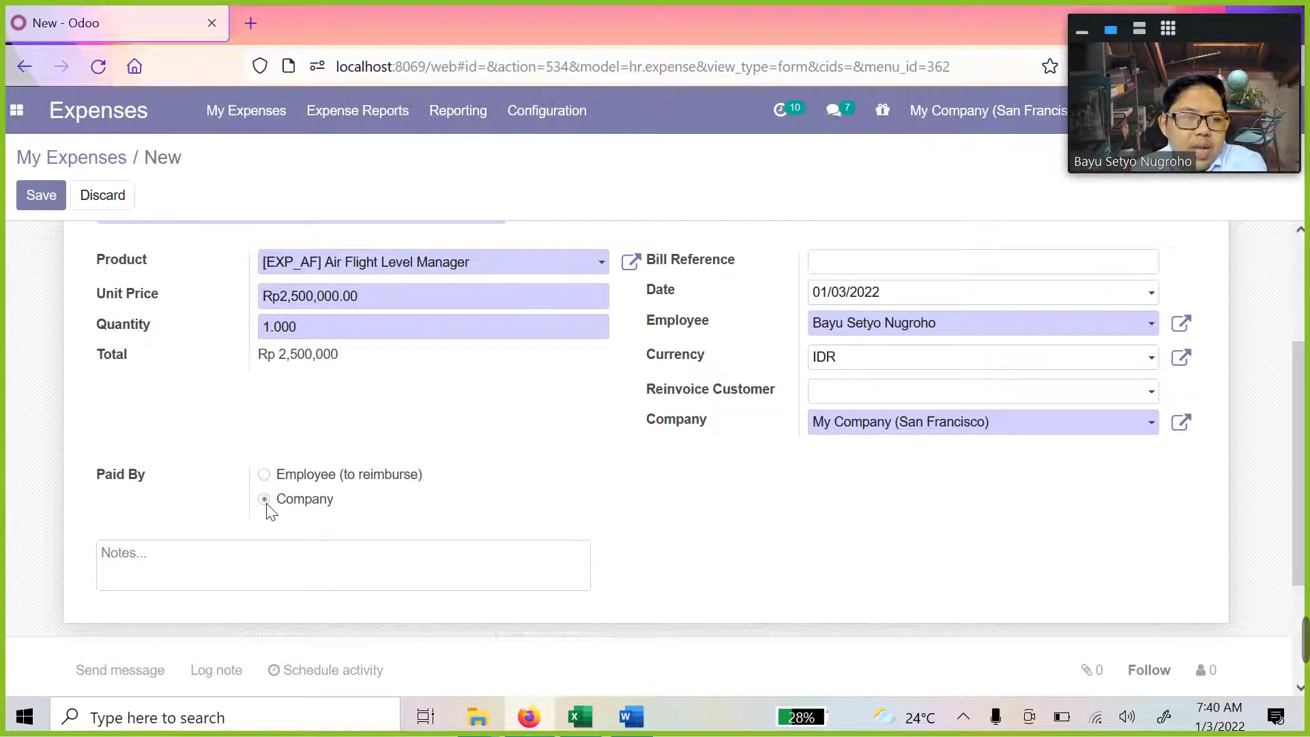
Set the expense's Paid By option to Employee (to reimburse) and pick 01/03/2022 as its date
click(264, 475)
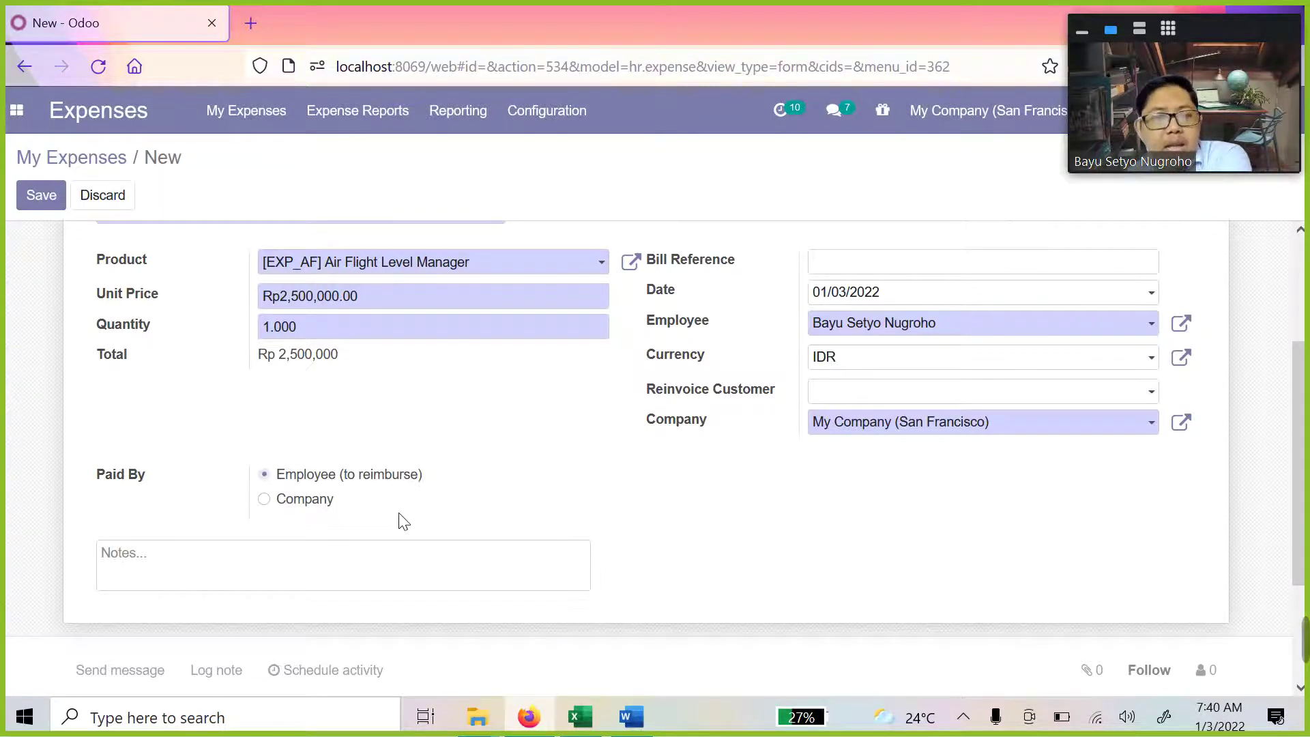
scroll(453, 462, up, 2)
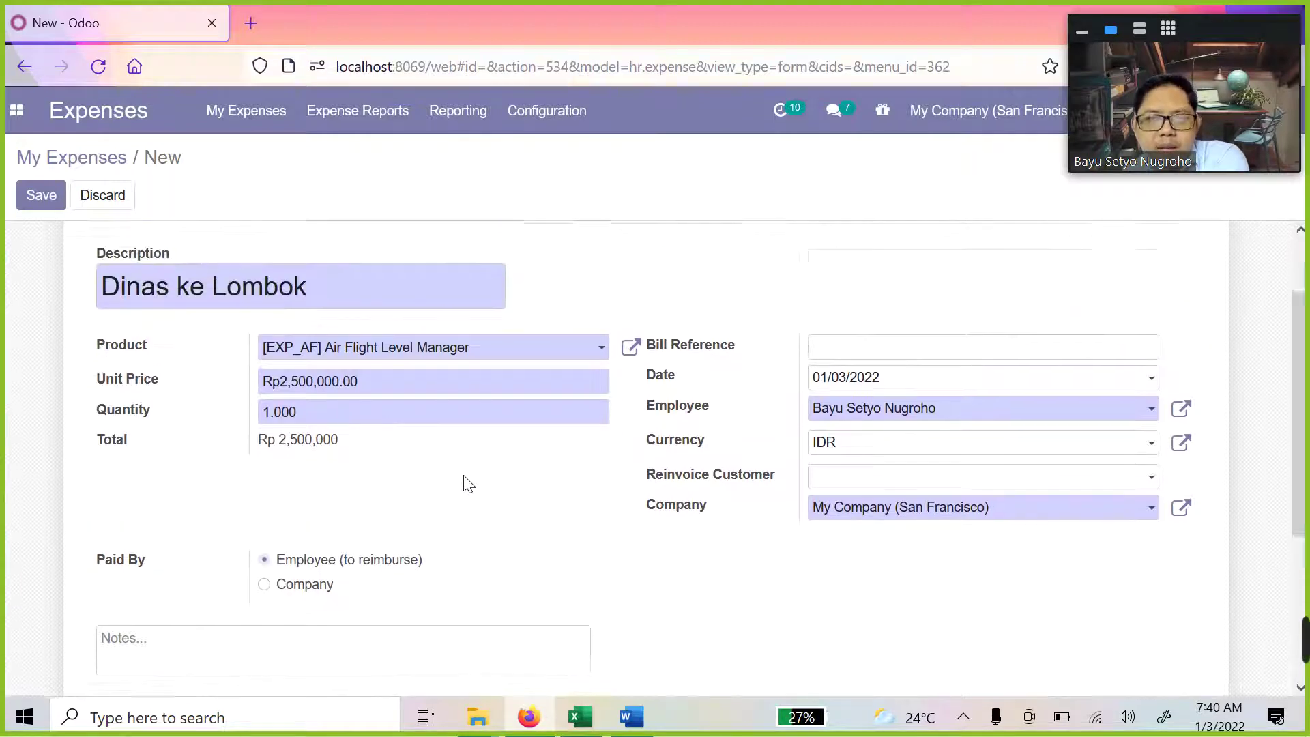
scroll(468, 482, down, 2)
click(914, 303)
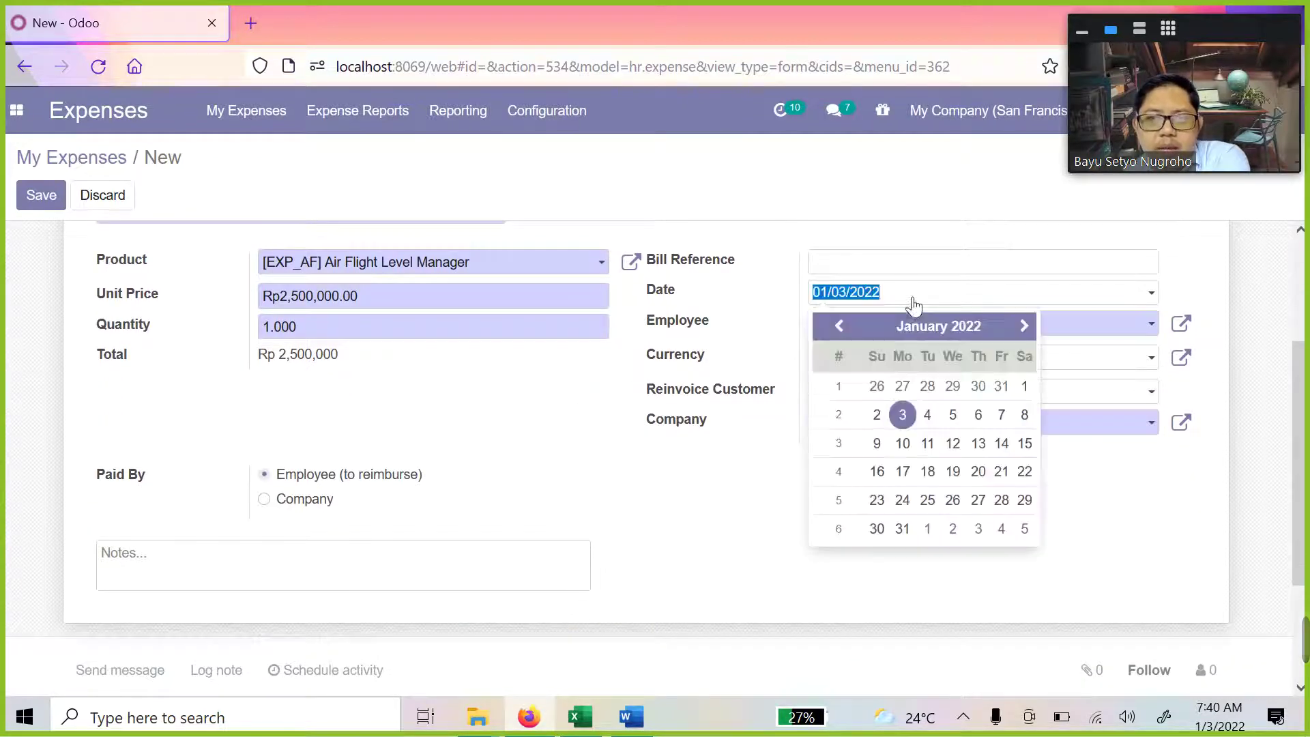
click(904, 417)
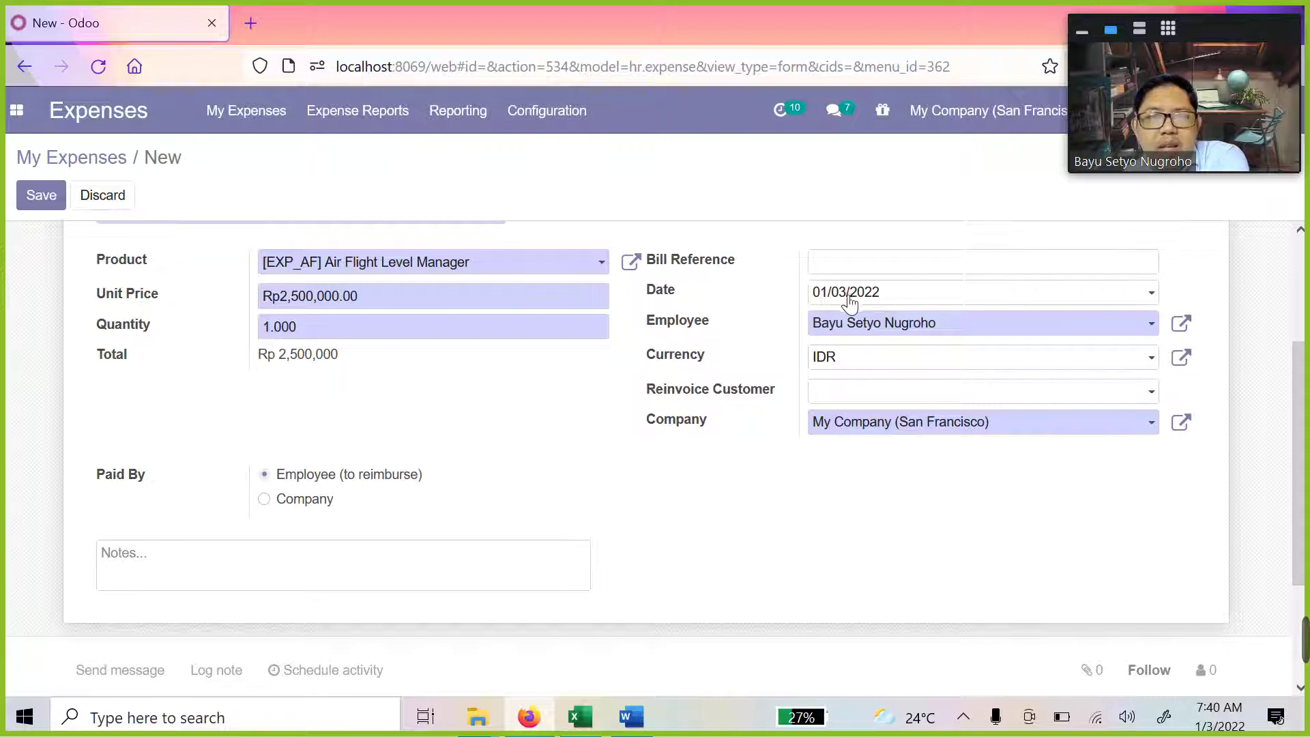
Examine the choices offered for the expense's Employee, Currency and Reinvoice Customer without changing any of them
click(957, 324)
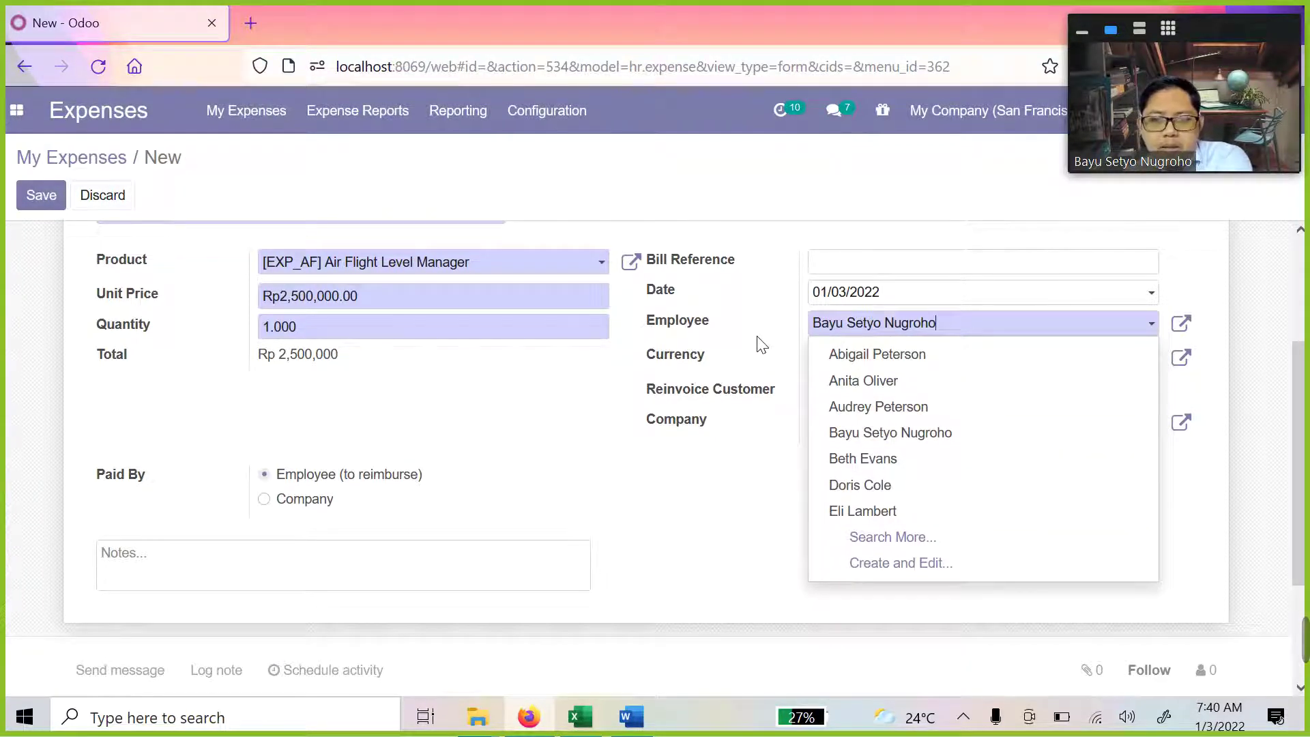
click(738, 481)
click(865, 326)
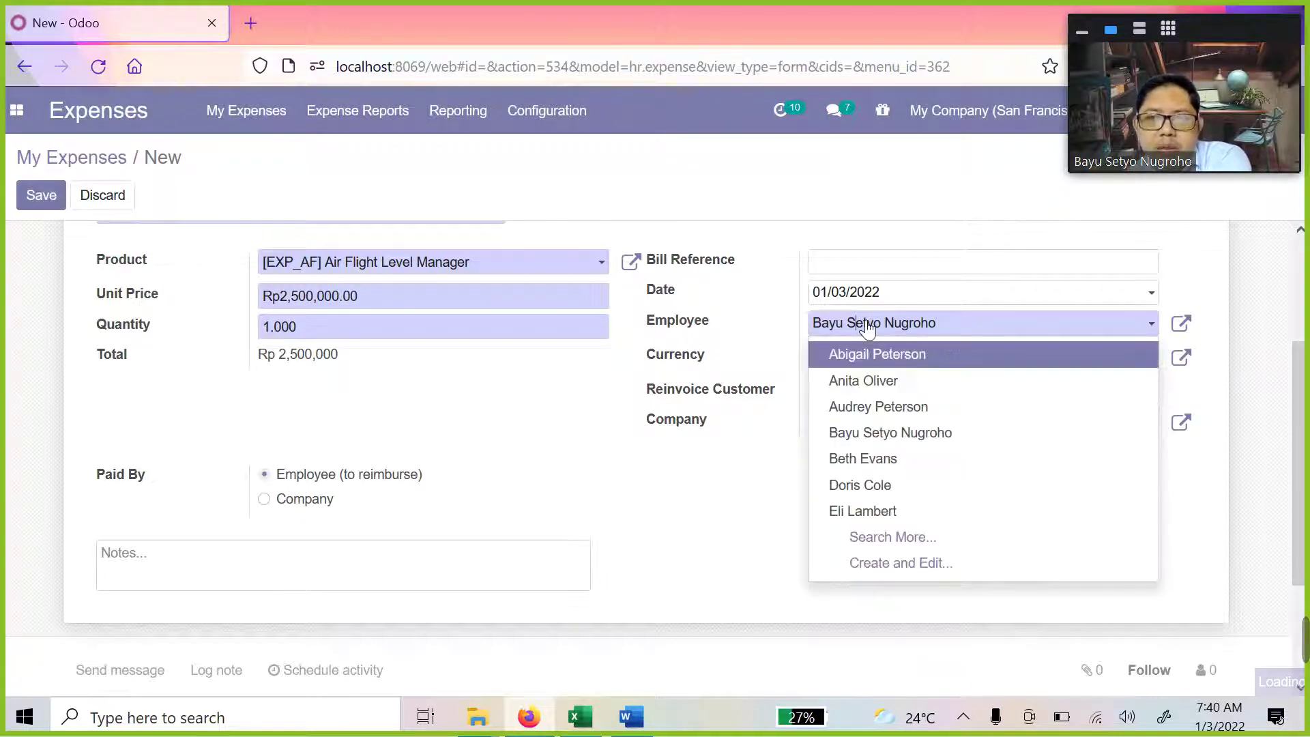
click(758, 482)
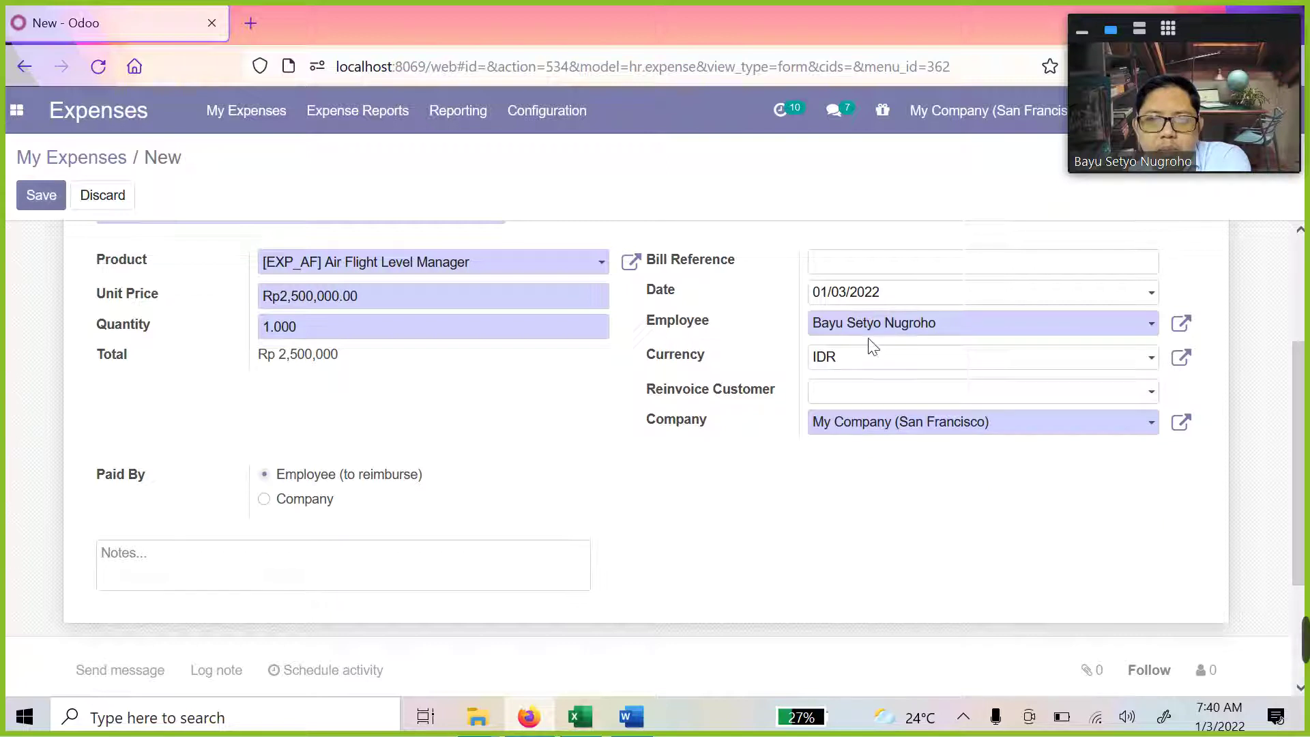
click(908, 360)
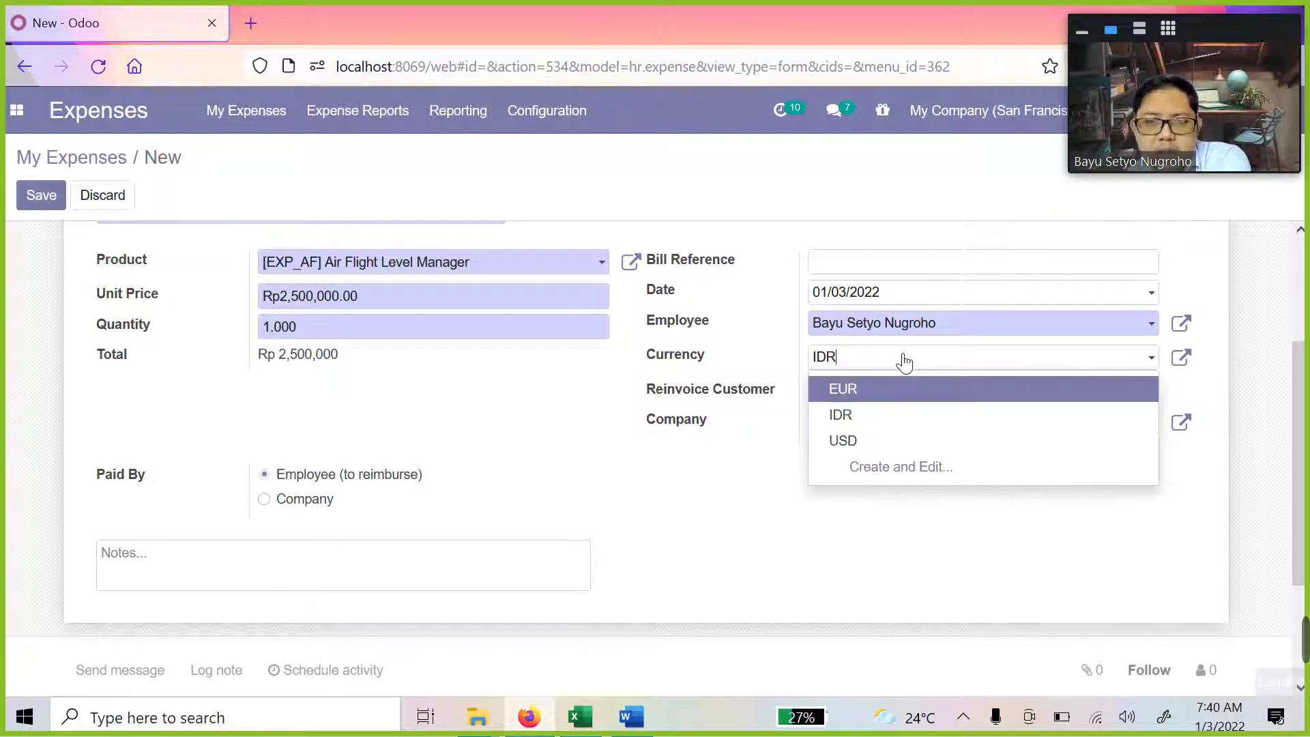
click(757, 518)
click(889, 395)
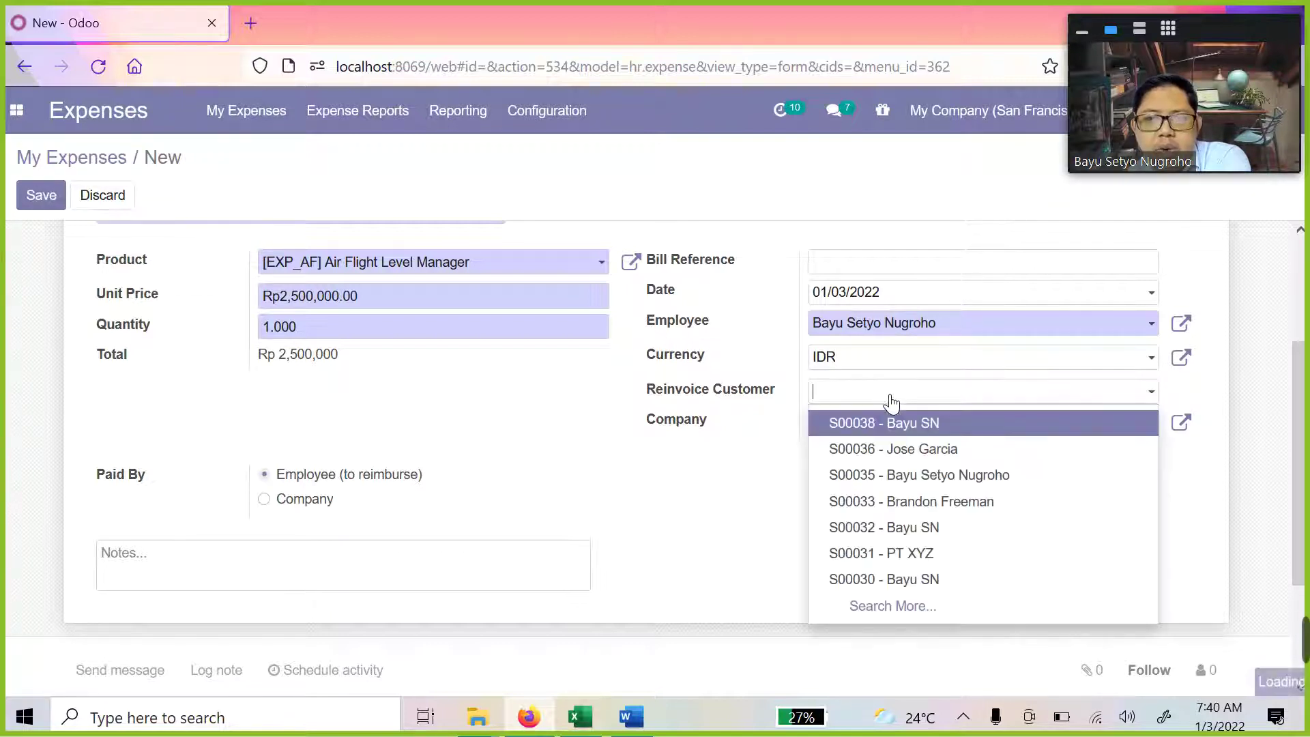
click(722, 488)
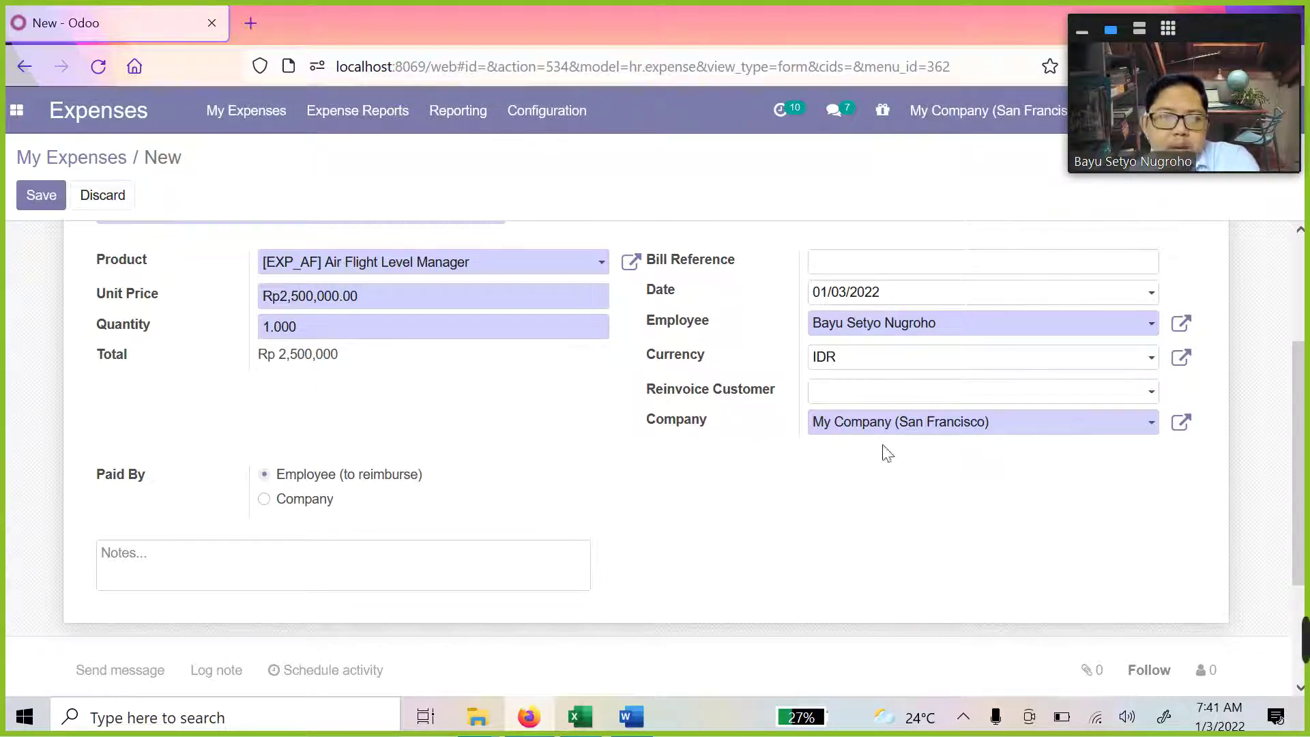
Review the filled-in expense form from the description down to the Paid By option and the notes
scroll(841, 496, up, 3)
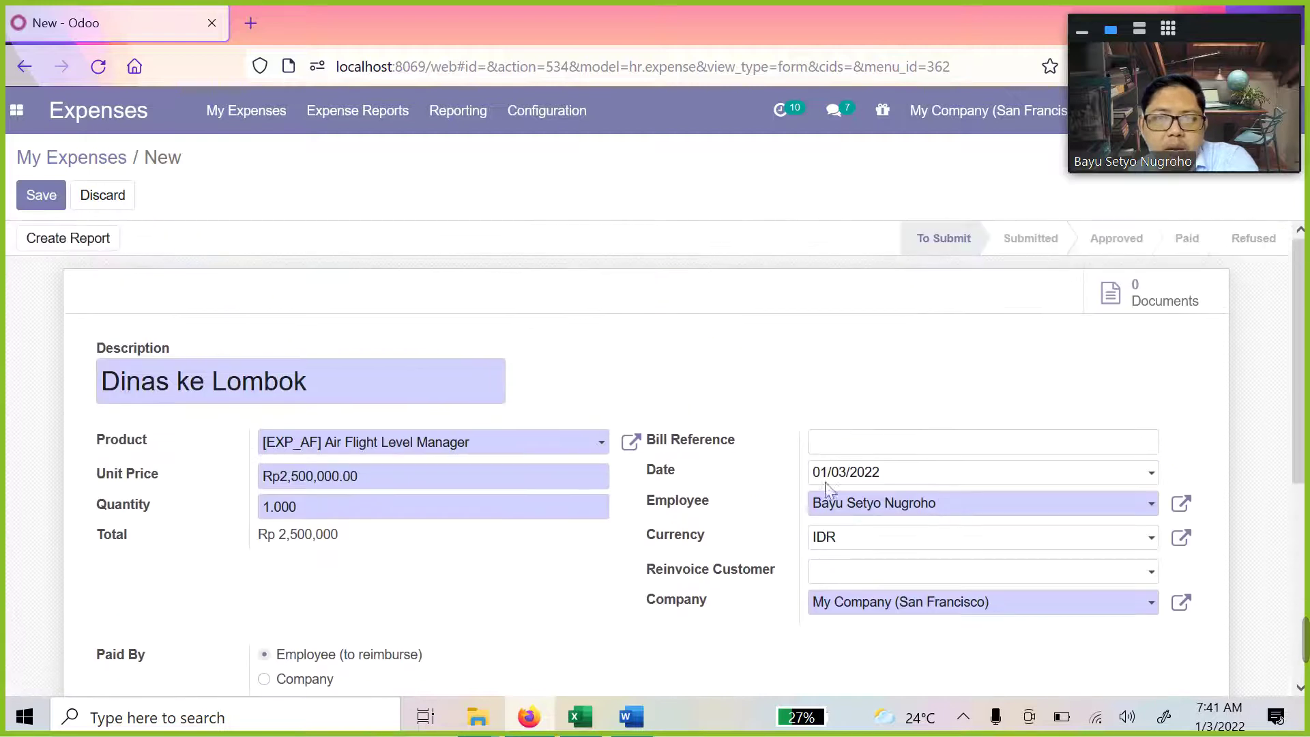
scroll(801, 445, down, 5)
scroll(798, 457, up, 5)
scroll(744, 430, down, 3)
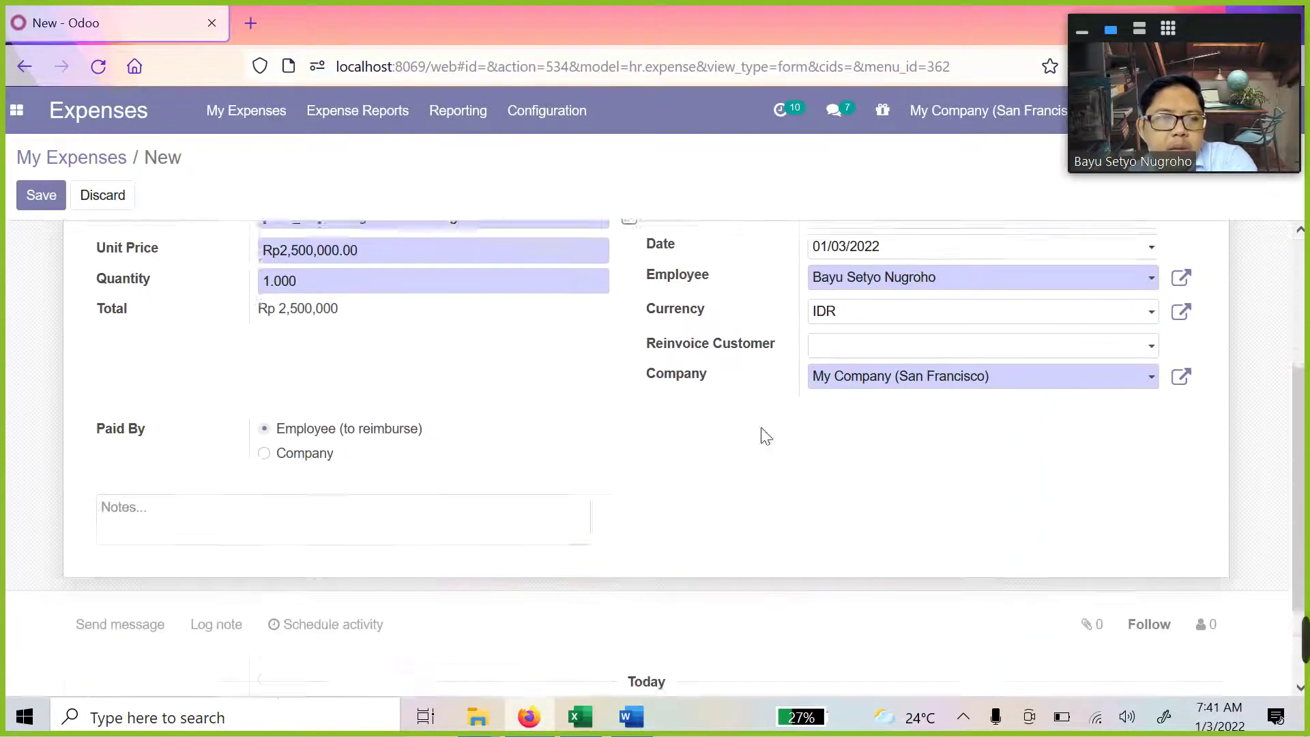
scroll(764, 435, down, 1)
scroll(176, 491, up, 5)
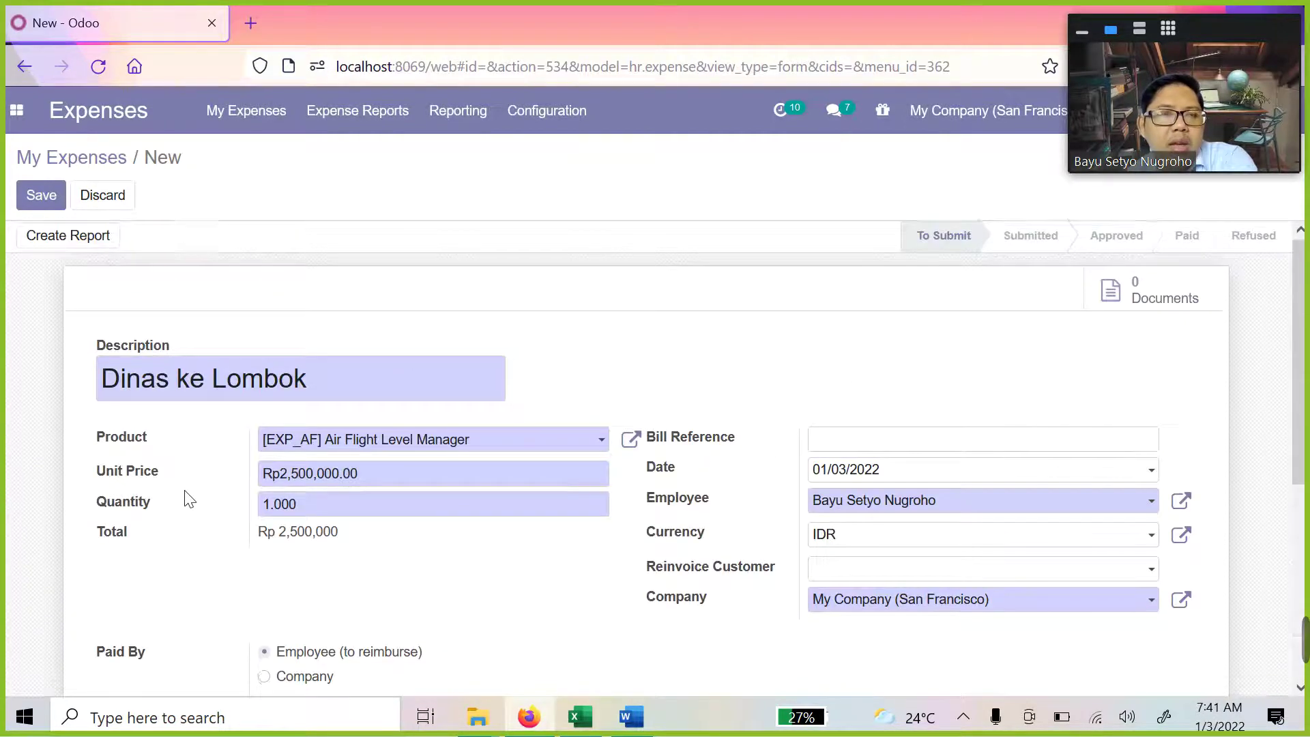
scroll(187, 498, down, 5)
scroll(235, 456, up, 2)
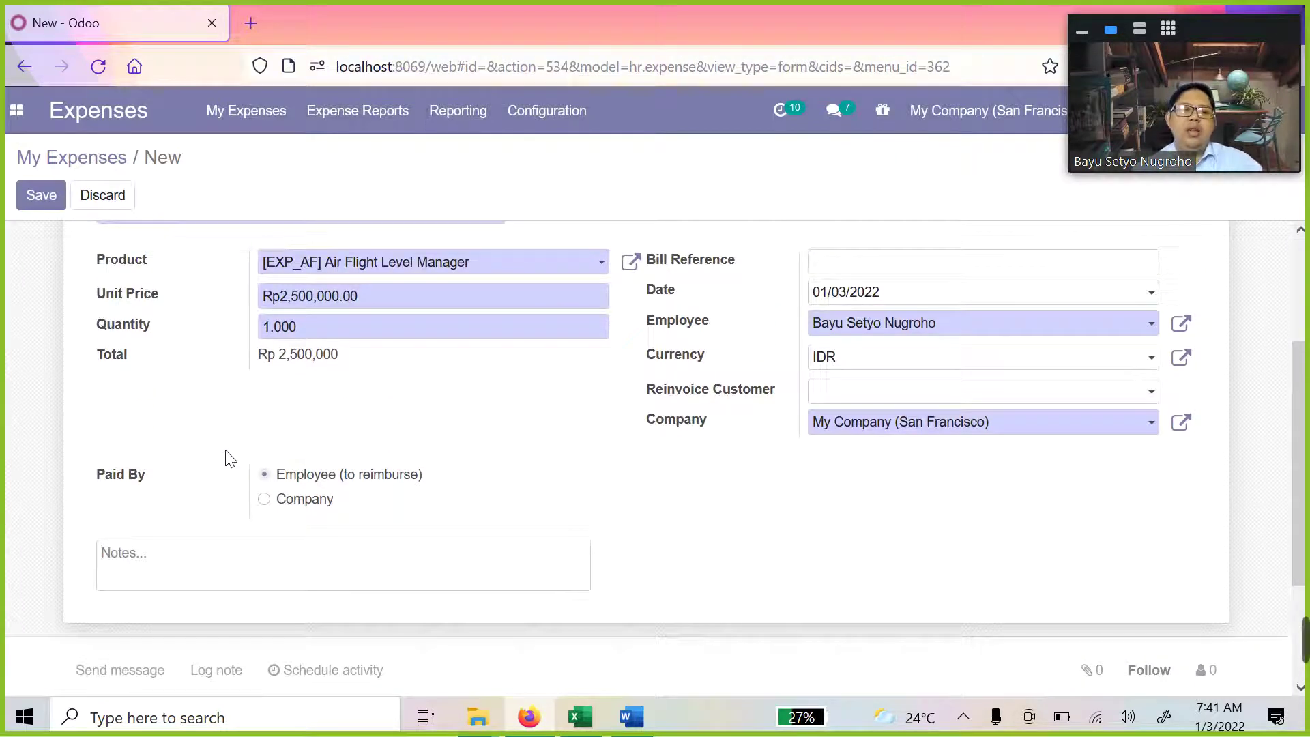
Enter "Berdasarkan undangan dari PT xxx" as the expense's note and save the expense
text(S)
key(BackSpace)
text(Ada)
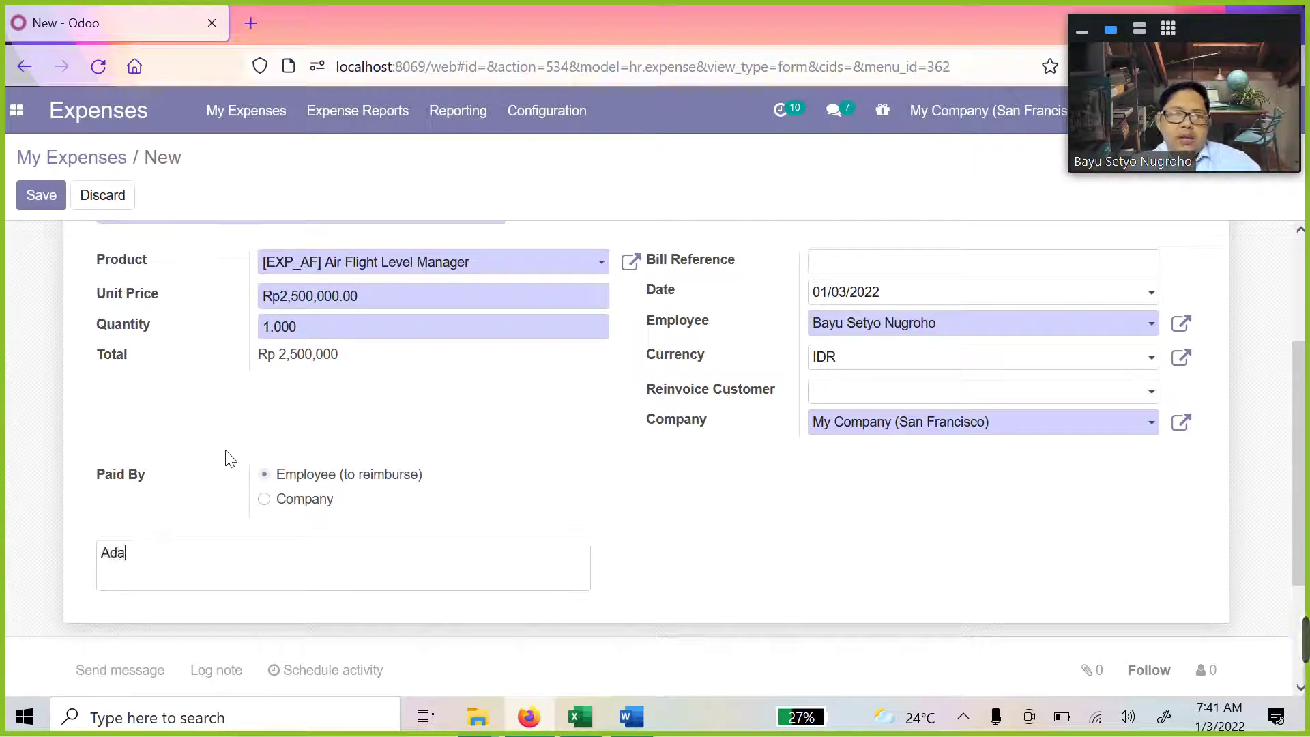
text( s)
key(BackSpace)
key(BackSpace)
key(BackSpace)
key(BackSpace)
key(BackSpace)
text(Berd)
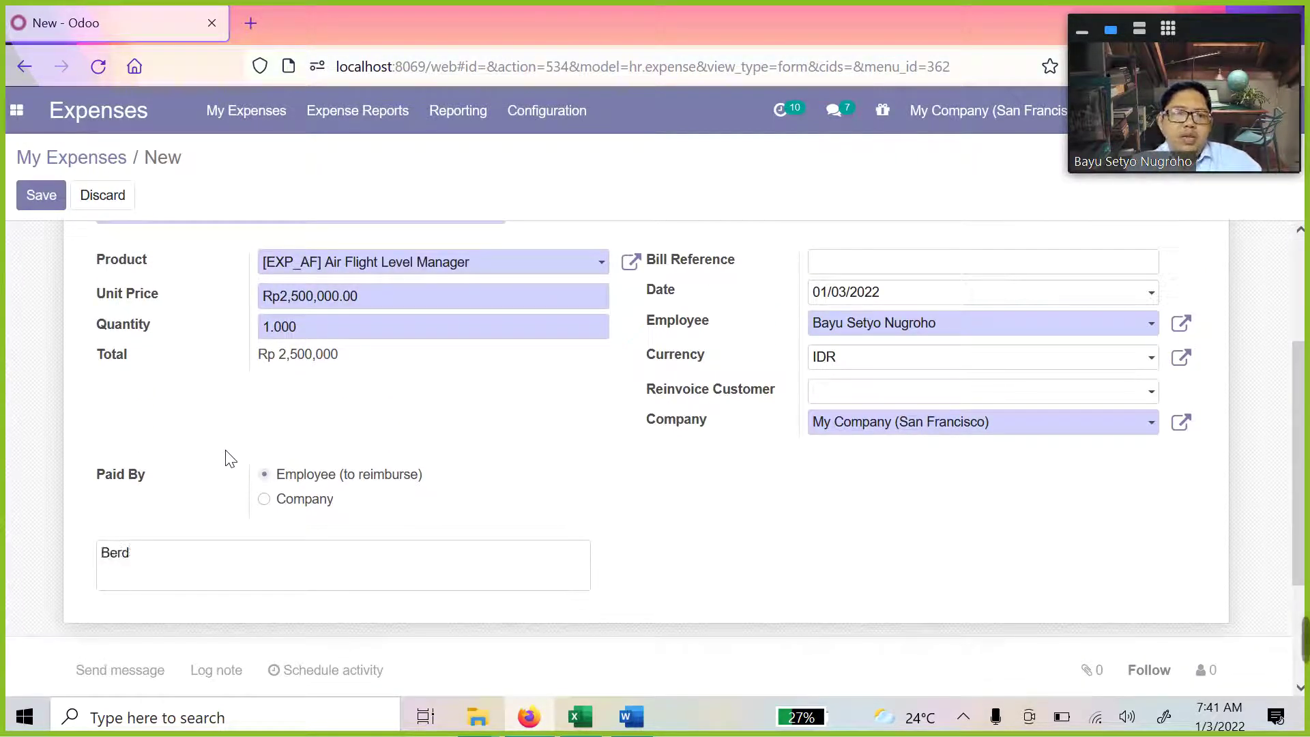
text(asarkan und)
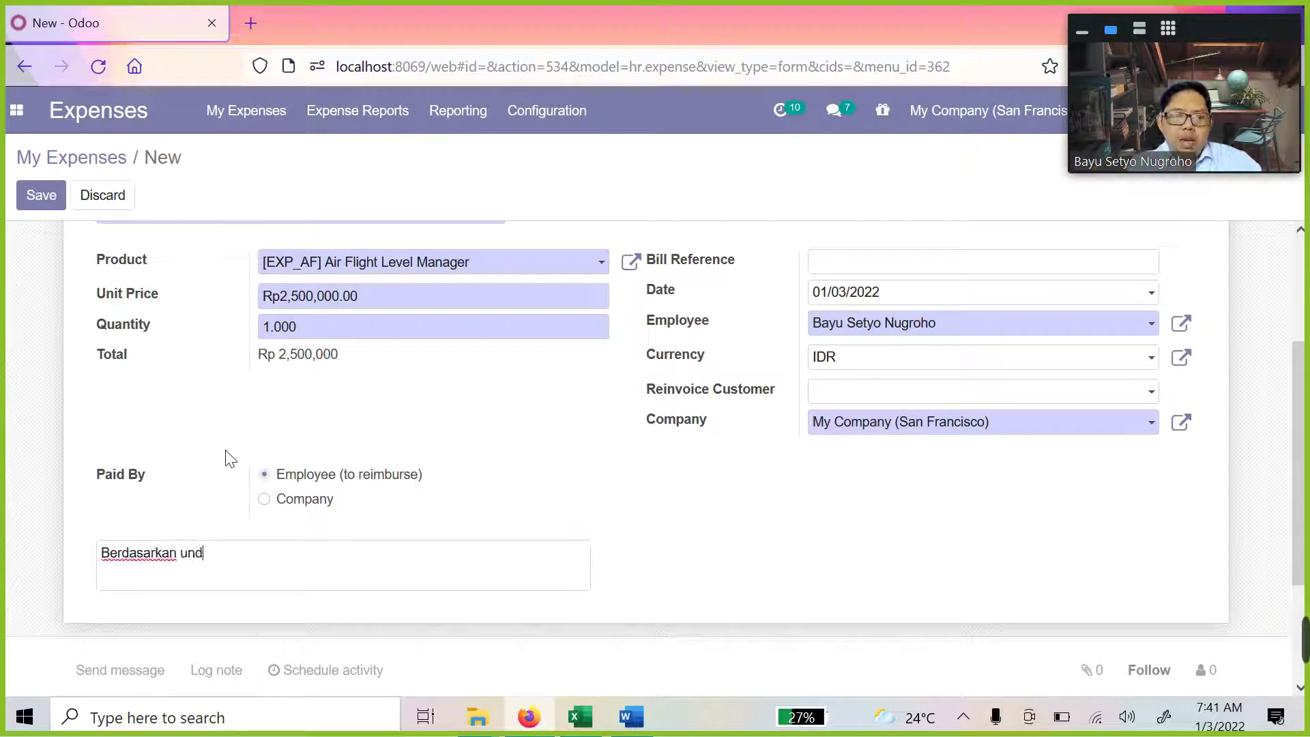
text(angan dari PT xxx)
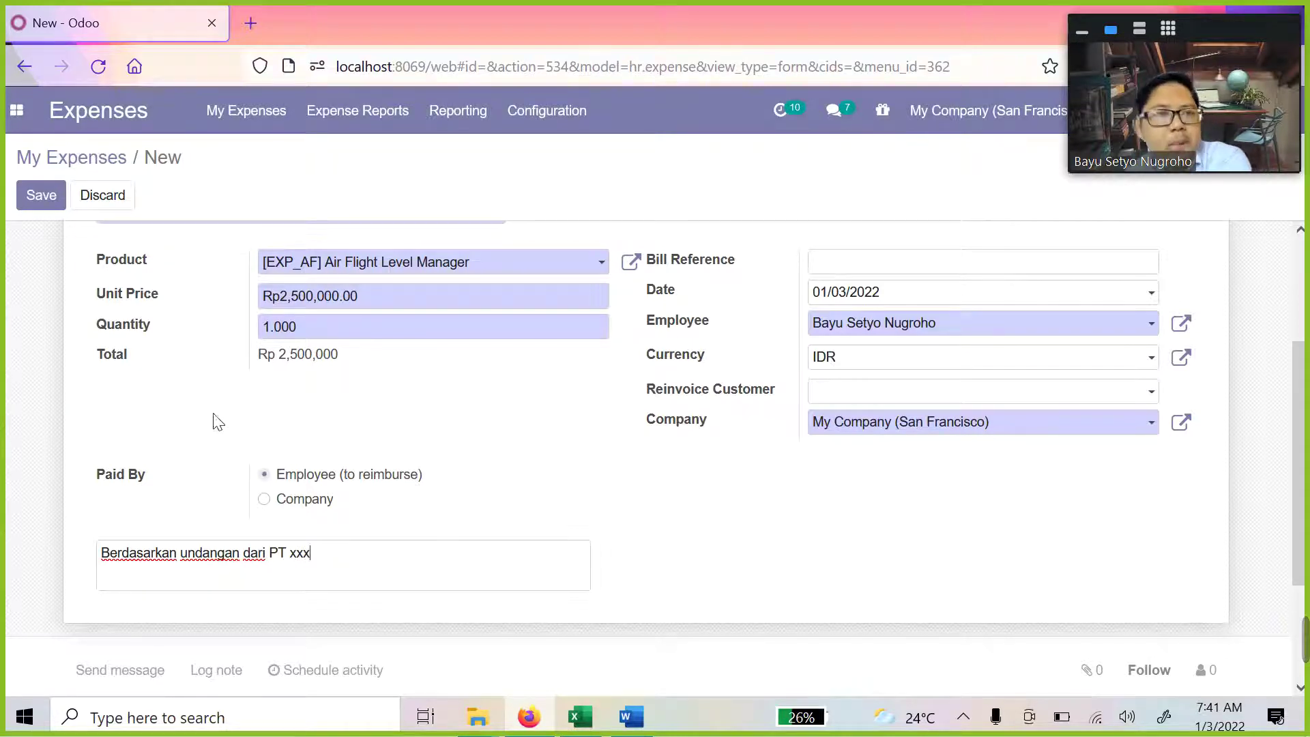
scroll(217, 421, up, 3)
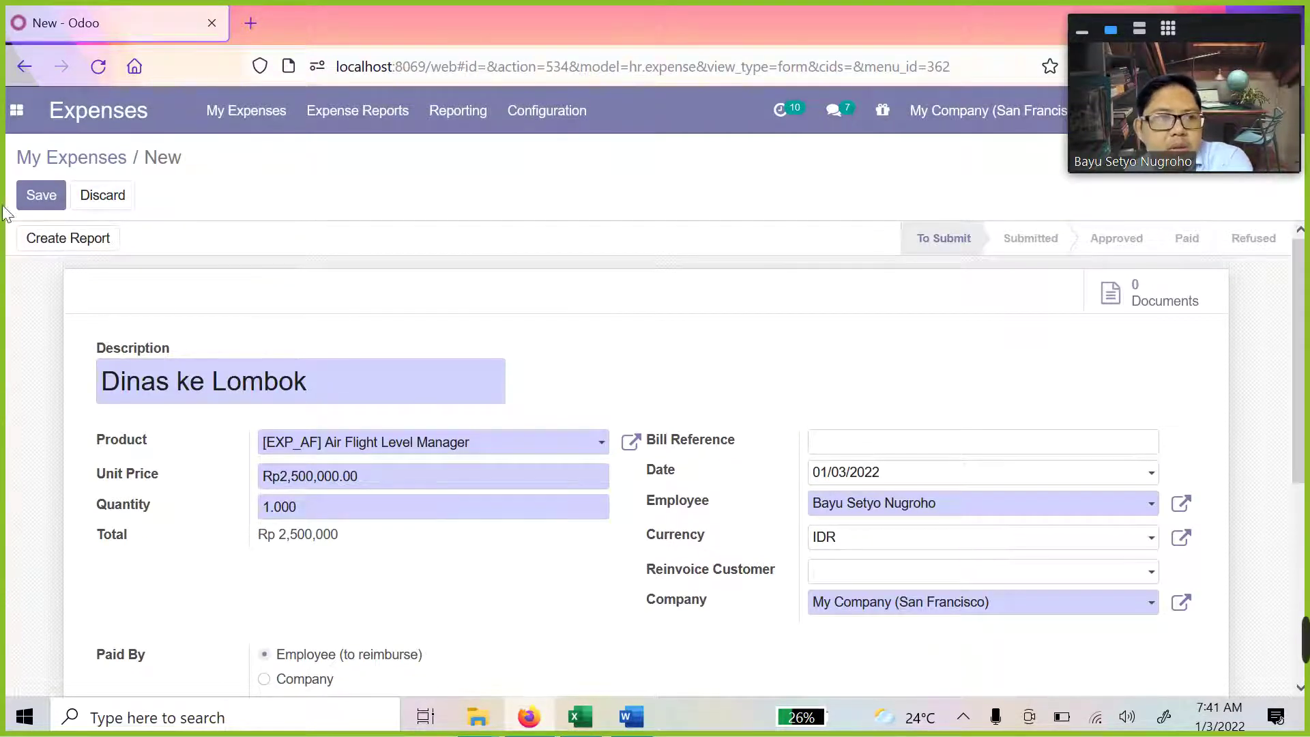
click(31, 195)
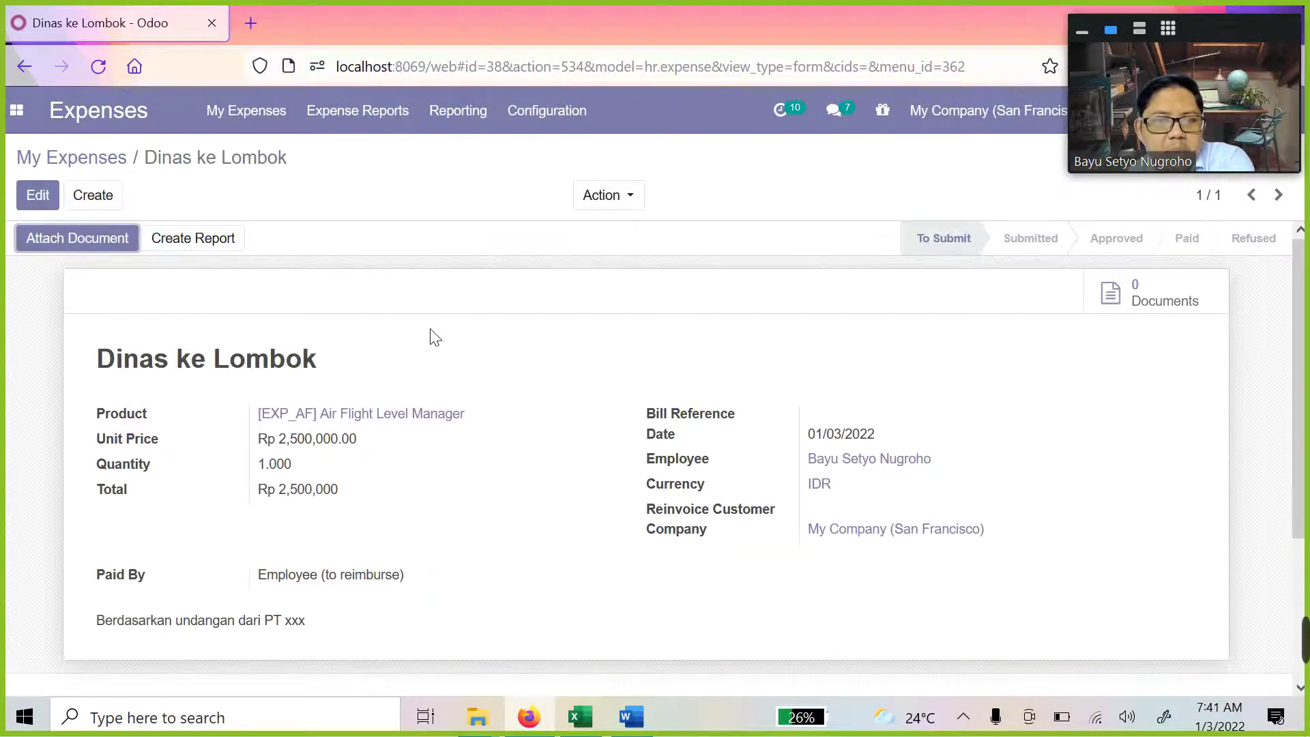
scroll(301, 395, down, 3)
scroll(254, 444, up, 3)
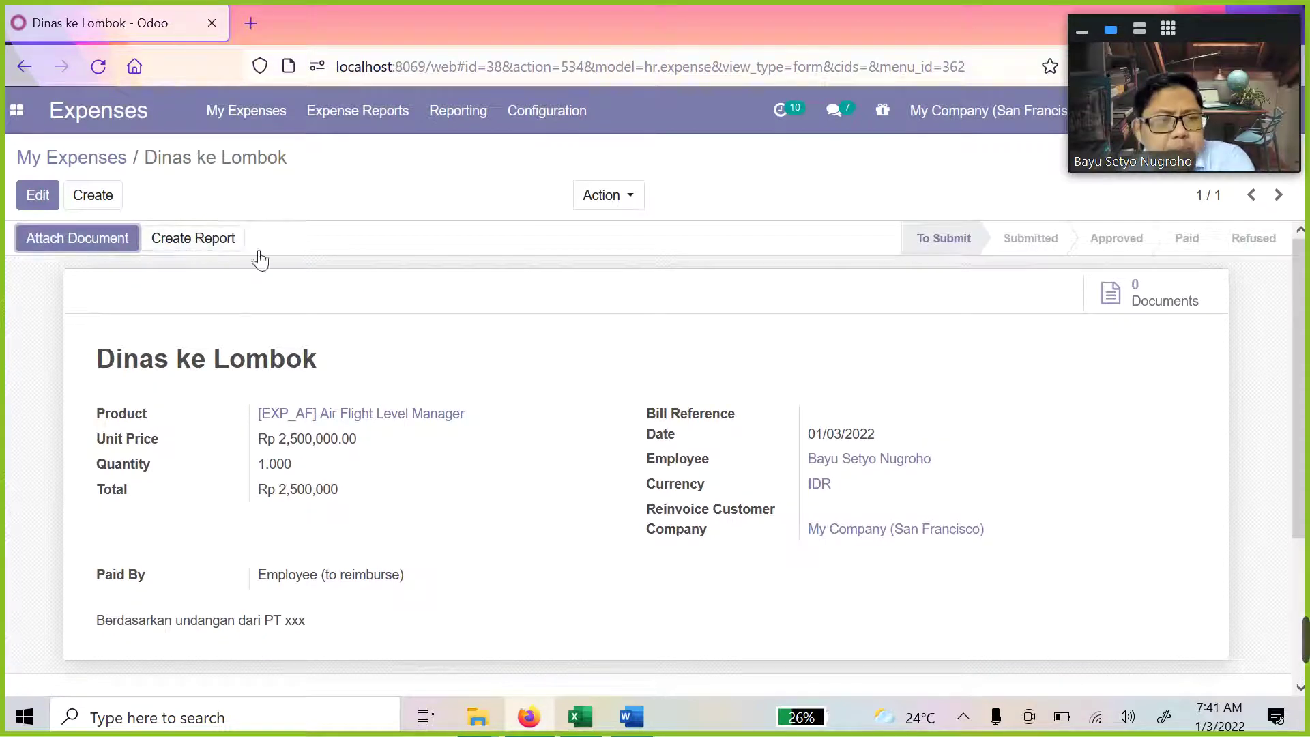
scroll(356, 363, down, 1)
scroll(356, 363, down, 3)
scroll(354, 362, up, 3)
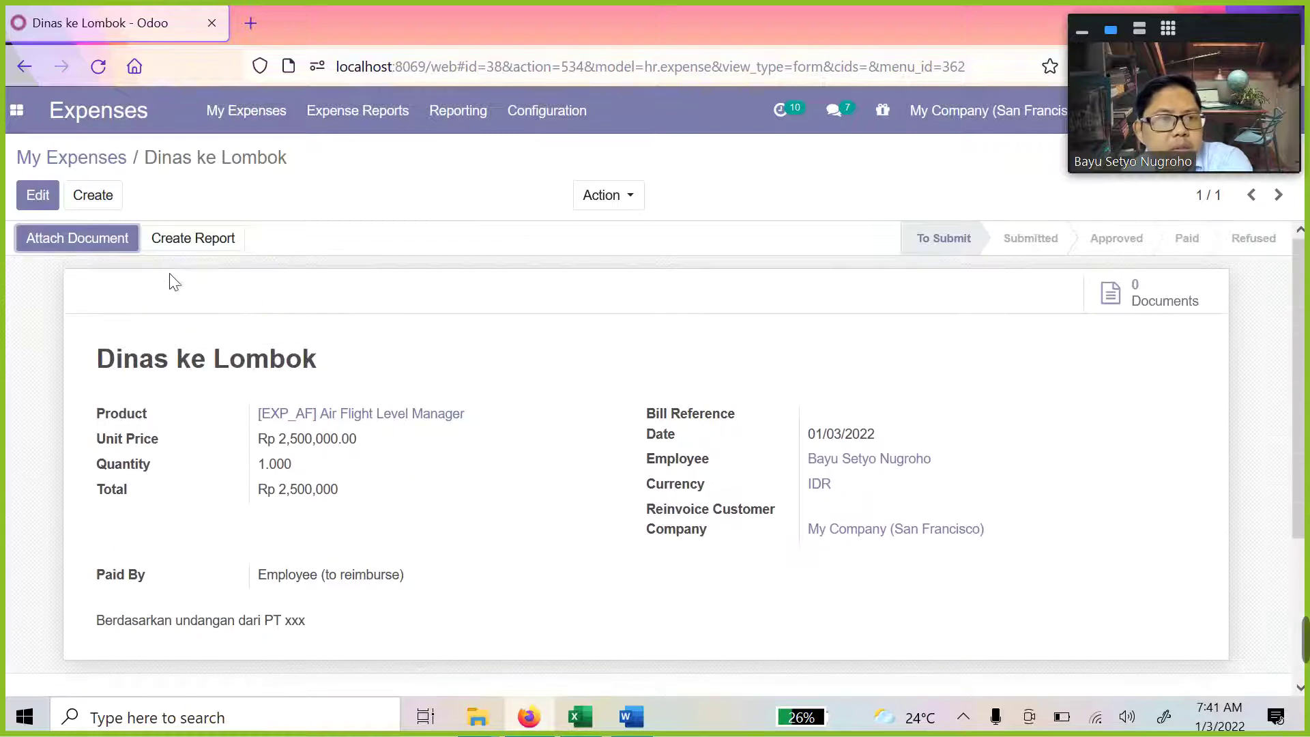
click(93, 243)
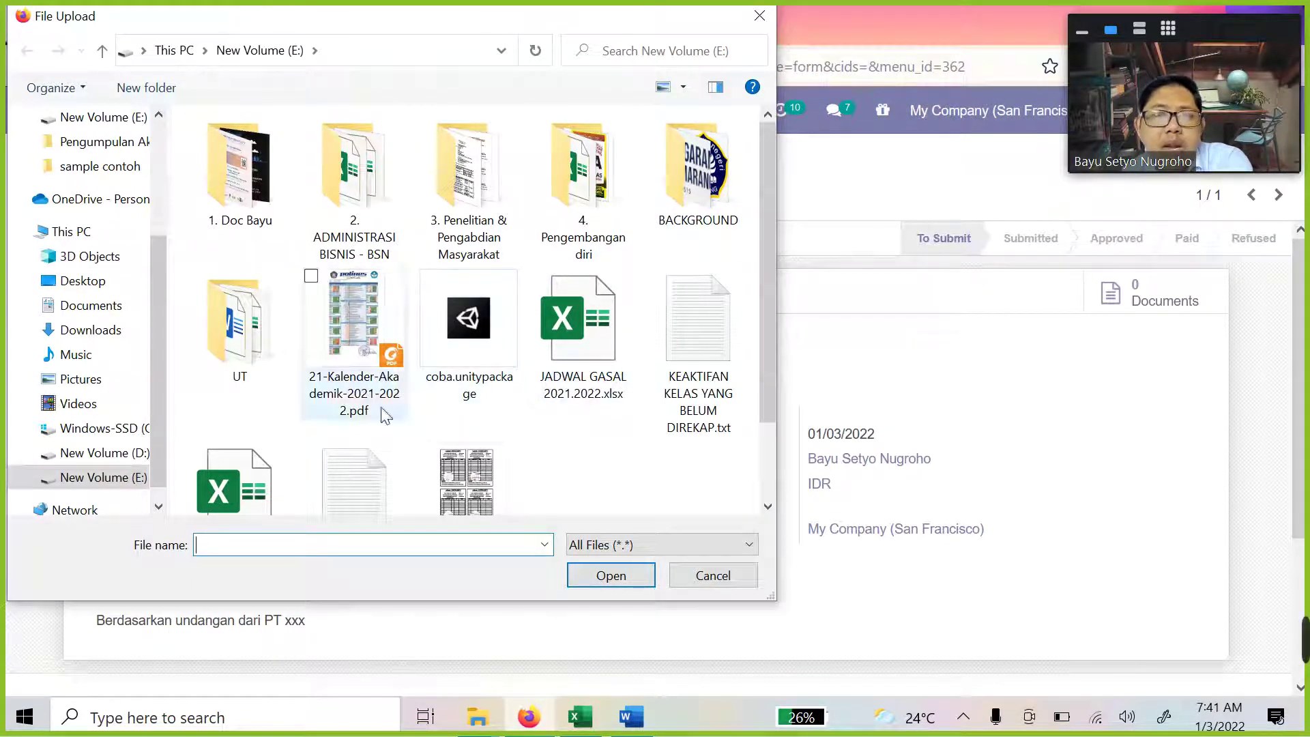
scroll(387, 353, down, 1)
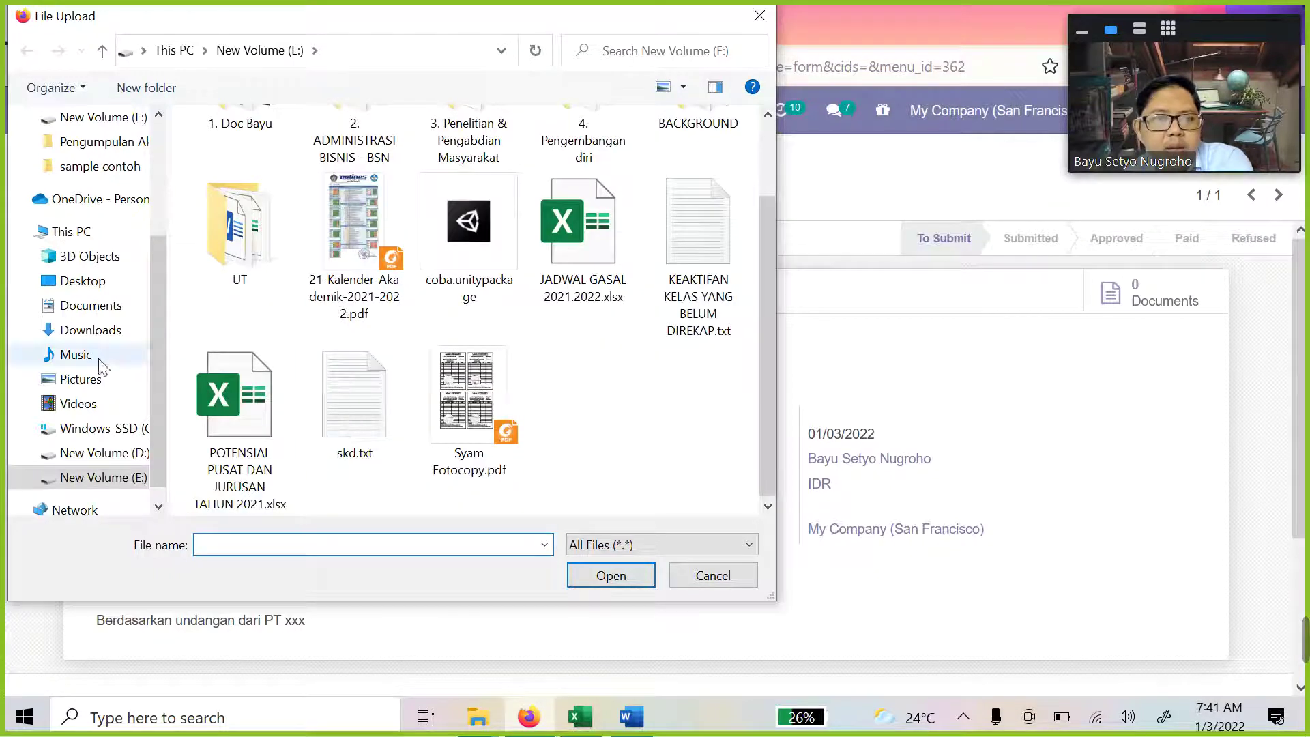
scroll(419, 389, up, 1)
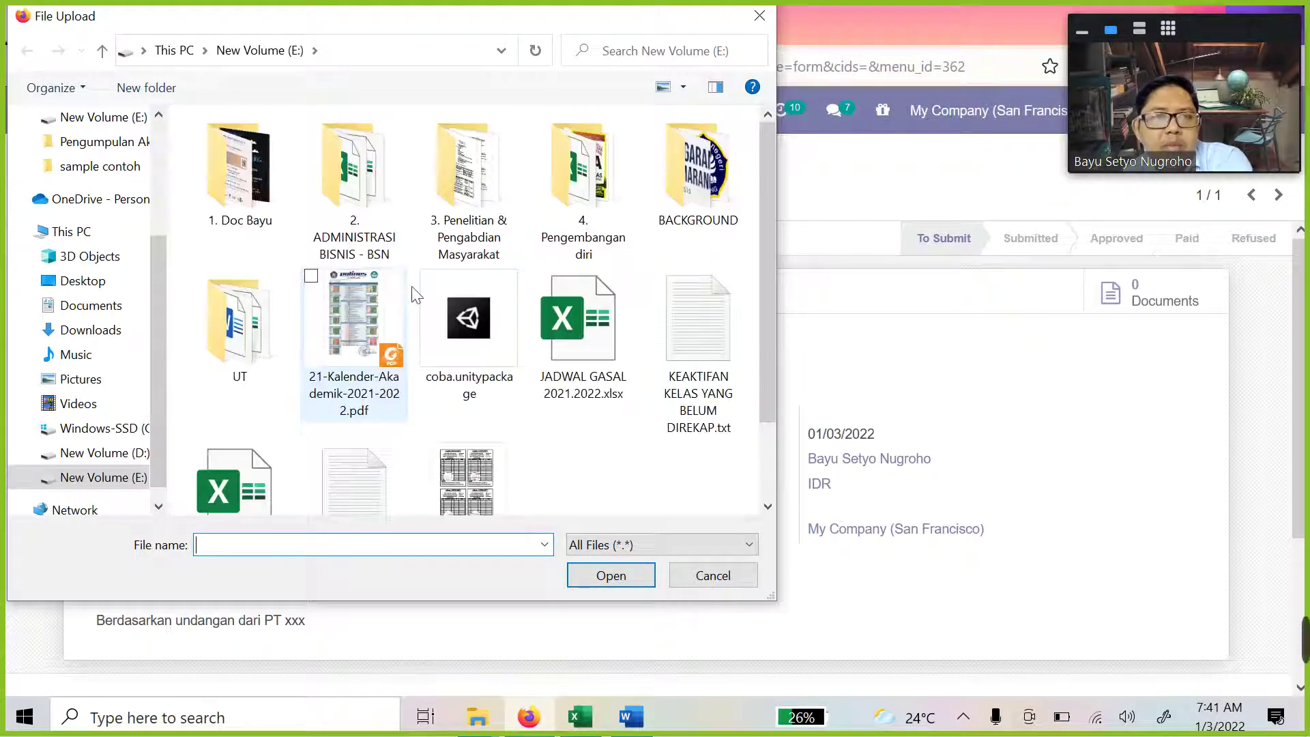
click(762, 14)
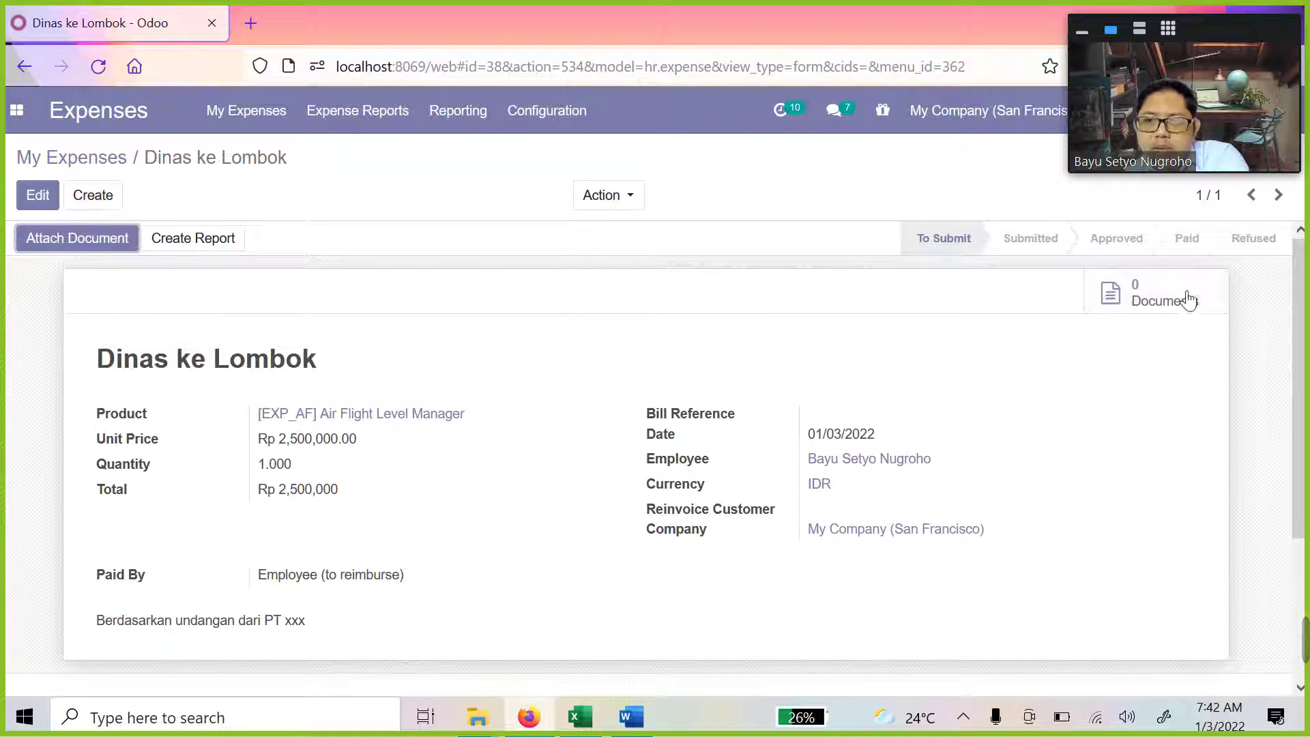
Attach JADWAL GASAL 2021.2022.xlsx and the Fotocopy PDF from the E: drive to the Dinas ke Lombok expense
click(39, 238)
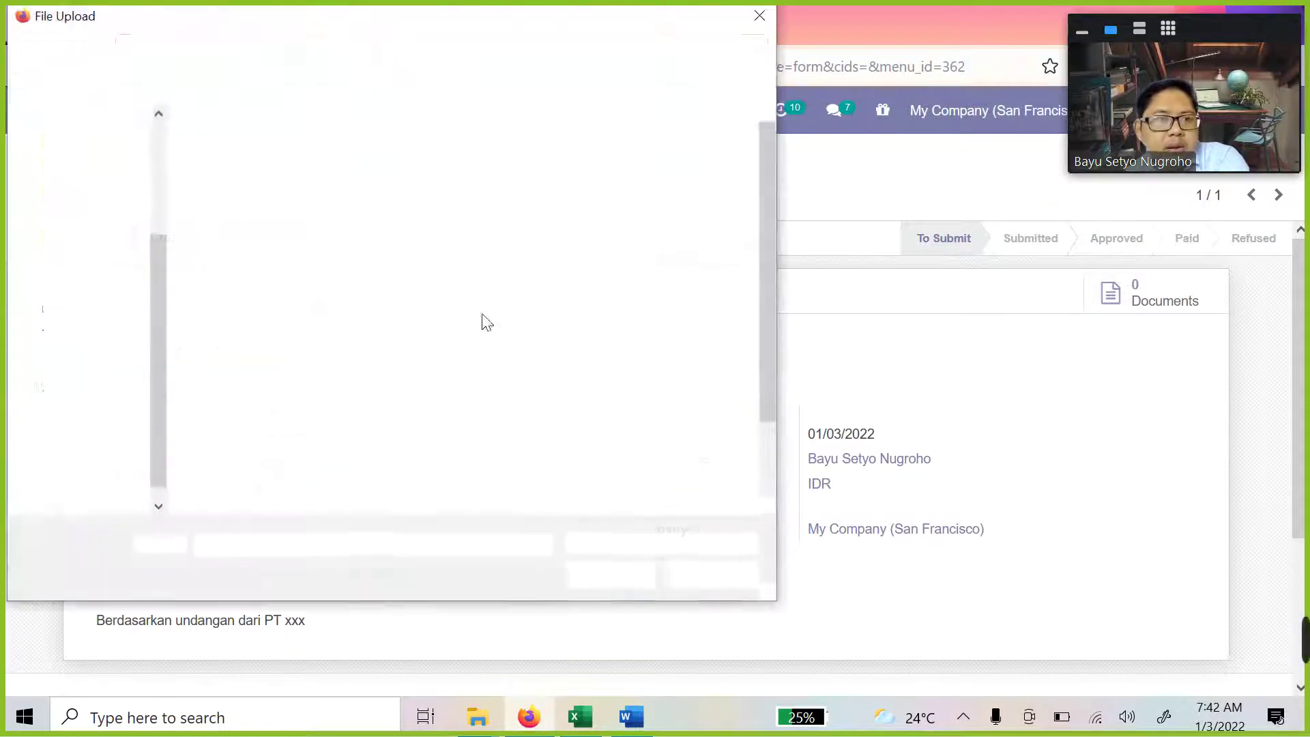
drag(770, 298, 767, 363)
double_click(584, 249)
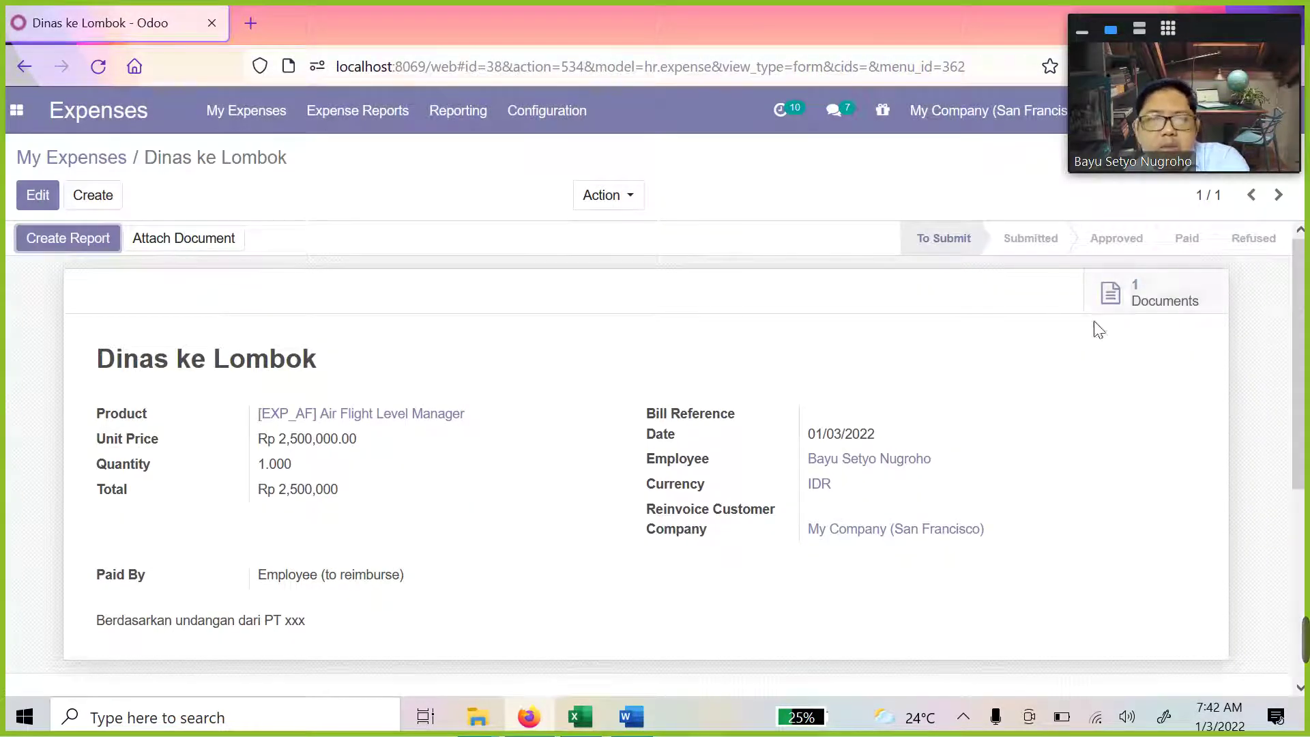
click(166, 239)
scroll(502, 321, down, 2)
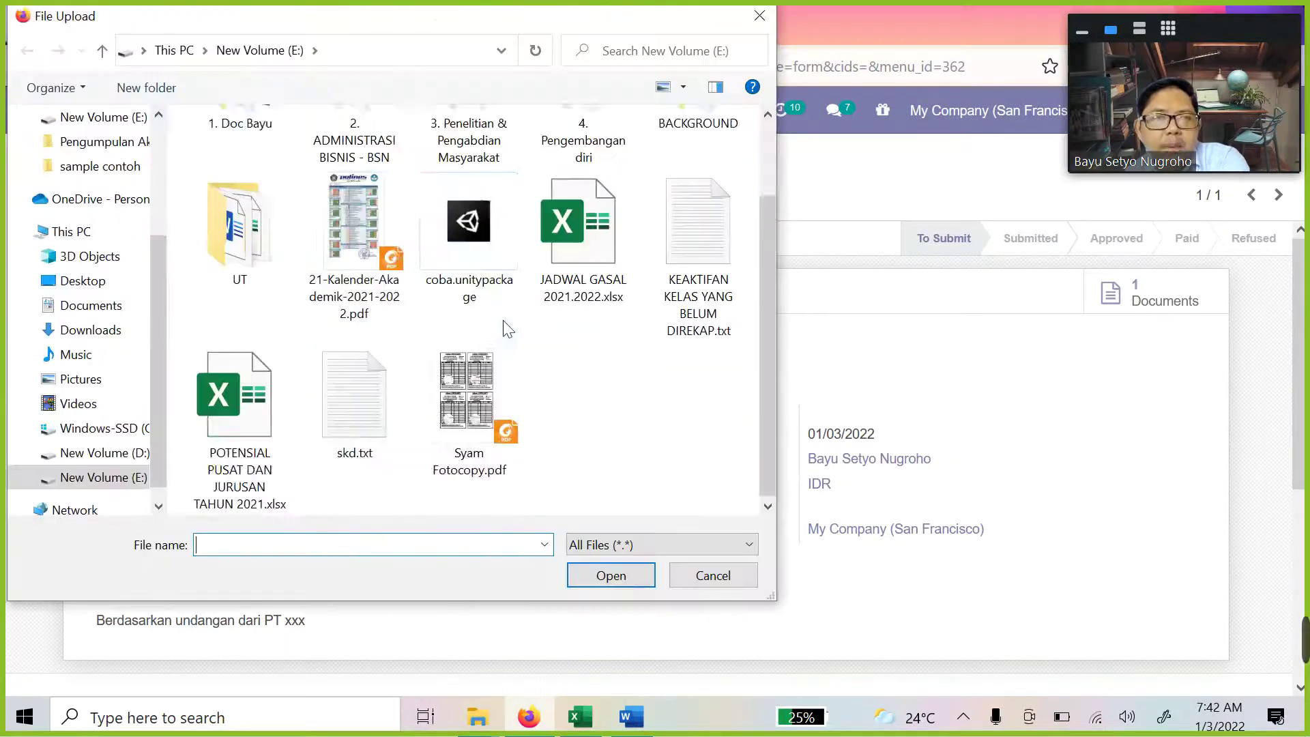
double_click(516, 385)
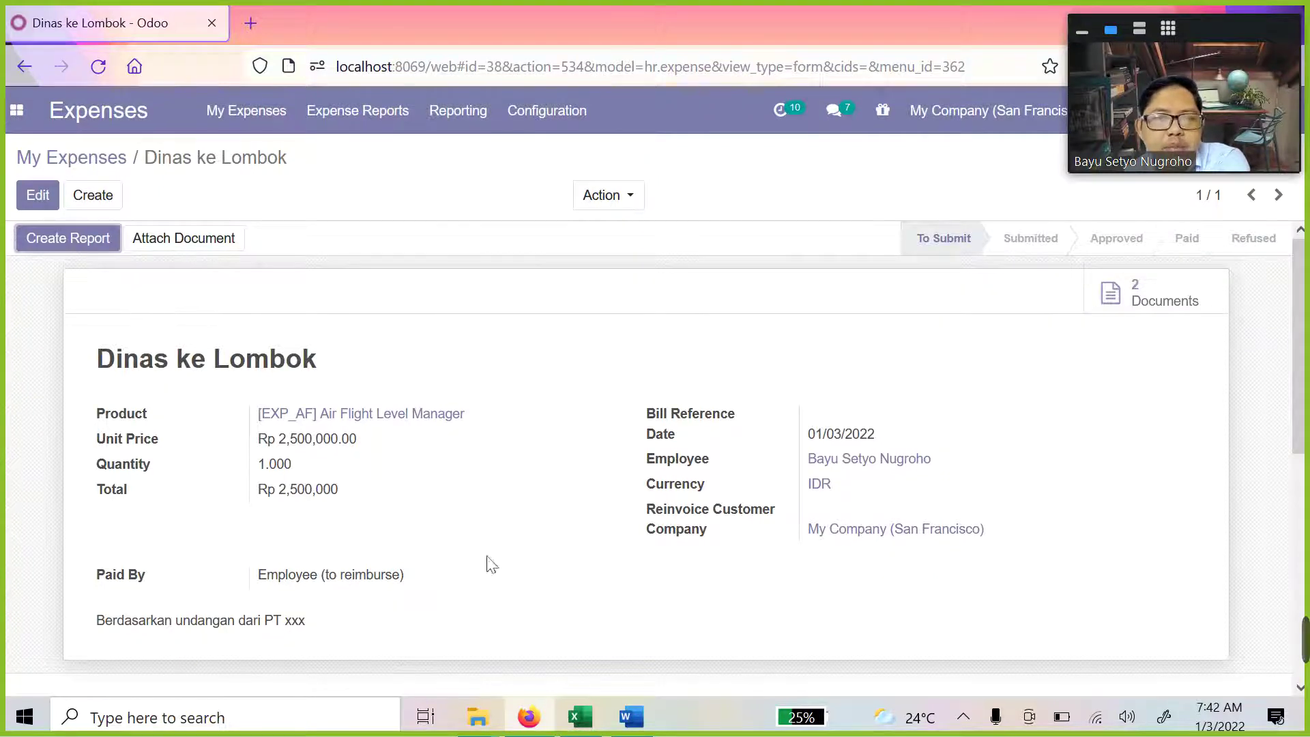
Check the attachments logged on the Dinas ke Lombok expense and create an expense report from it
scroll(410, 555, down, 4)
scroll(407, 546, up, 4)
scroll(402, 524, down, 4)
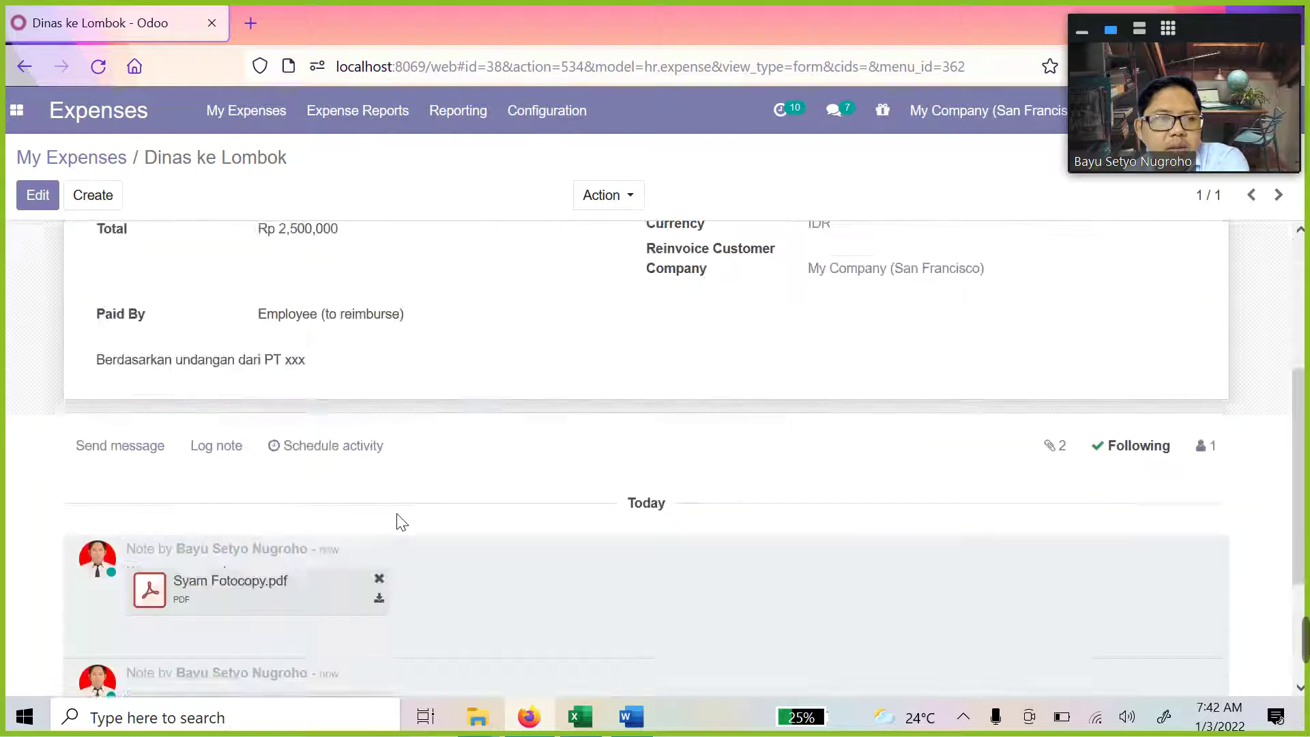
scroll(401, 522, down, 3)
scroll(252, 511, up, 6)
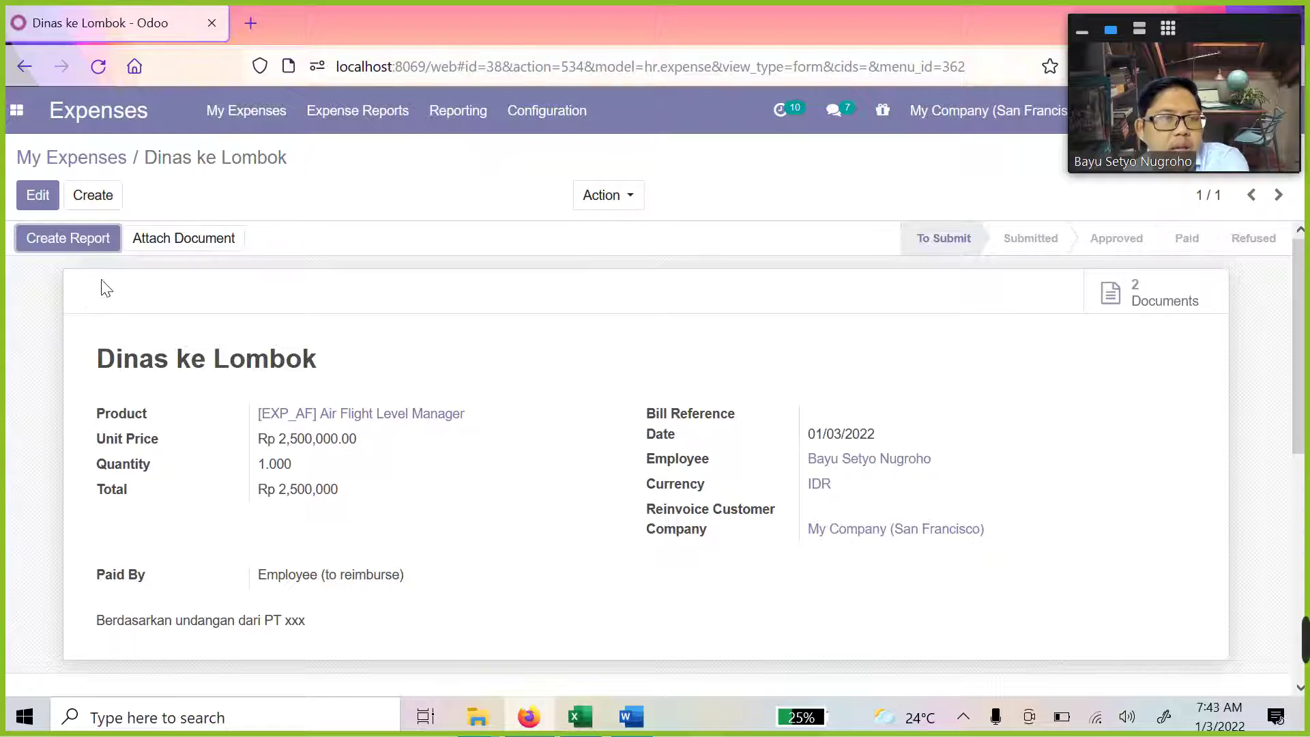
click(85, 244)
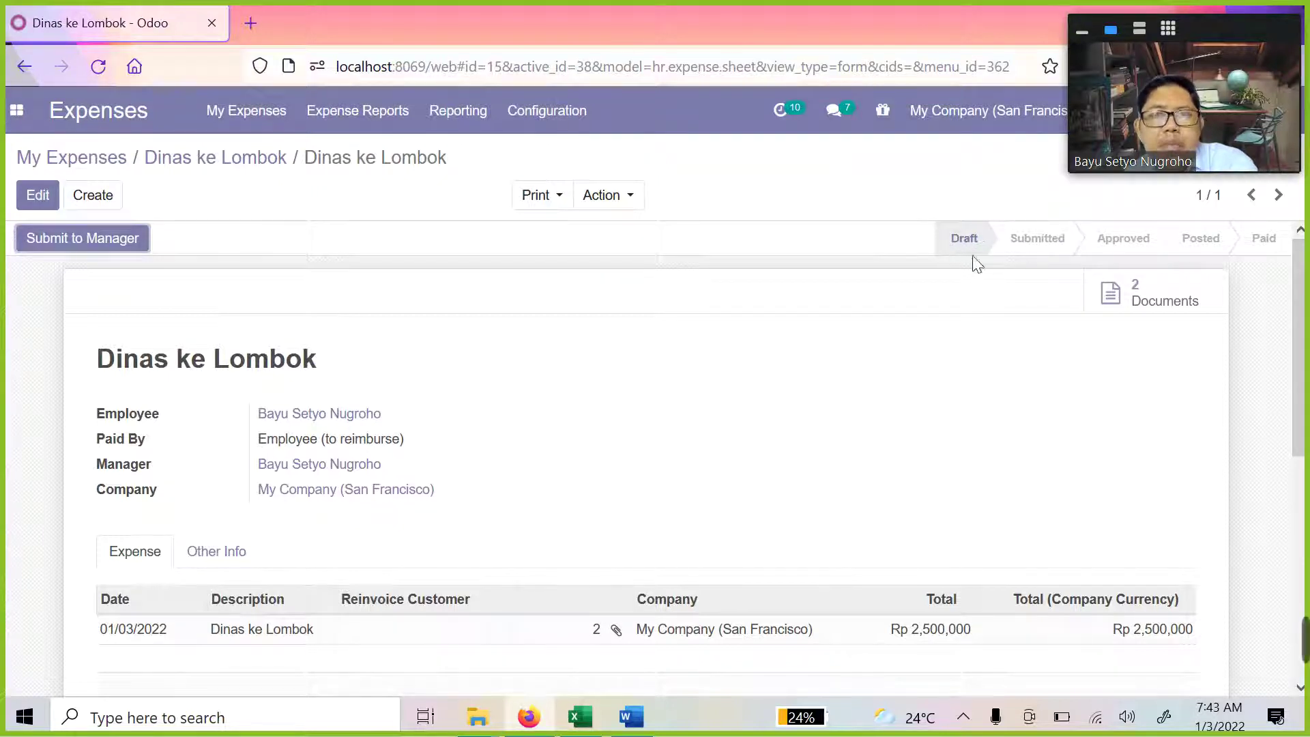
List my expense reports and open the Dinas ke Lombok report
click(256, 110)
click(263, 177)
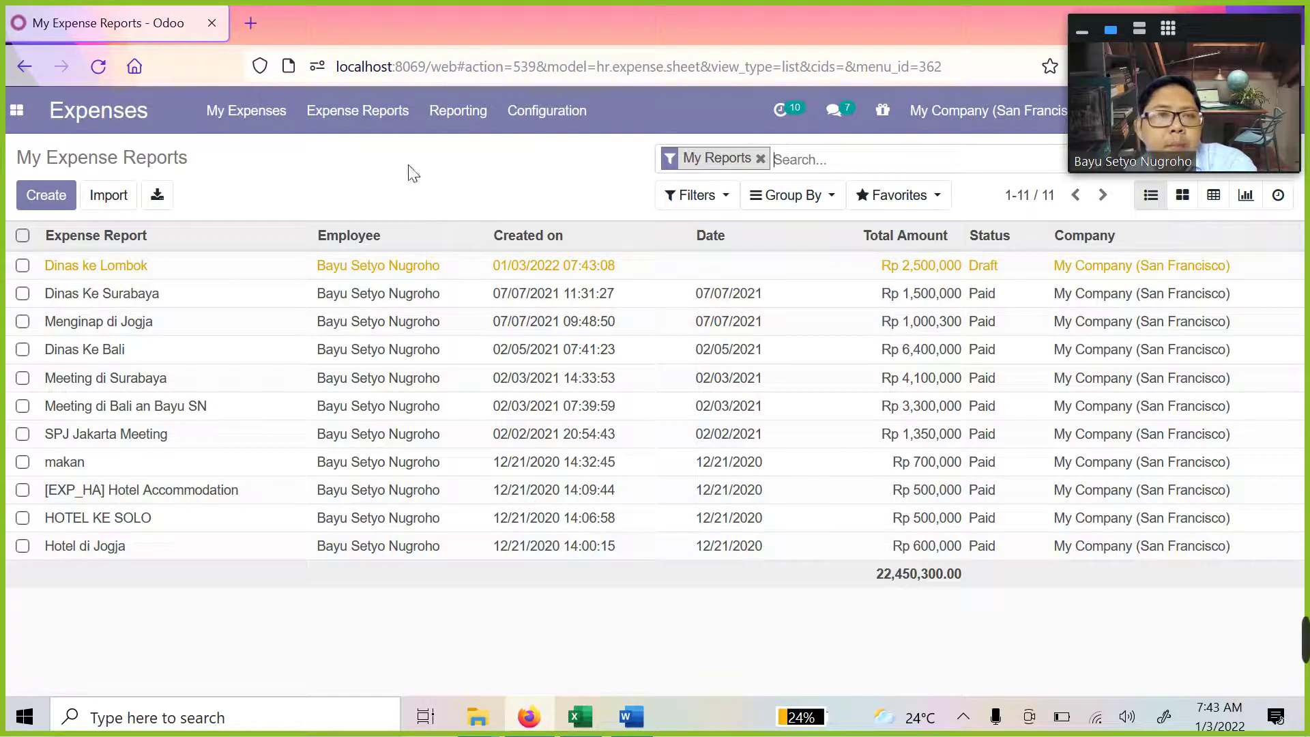
click(144, 266)
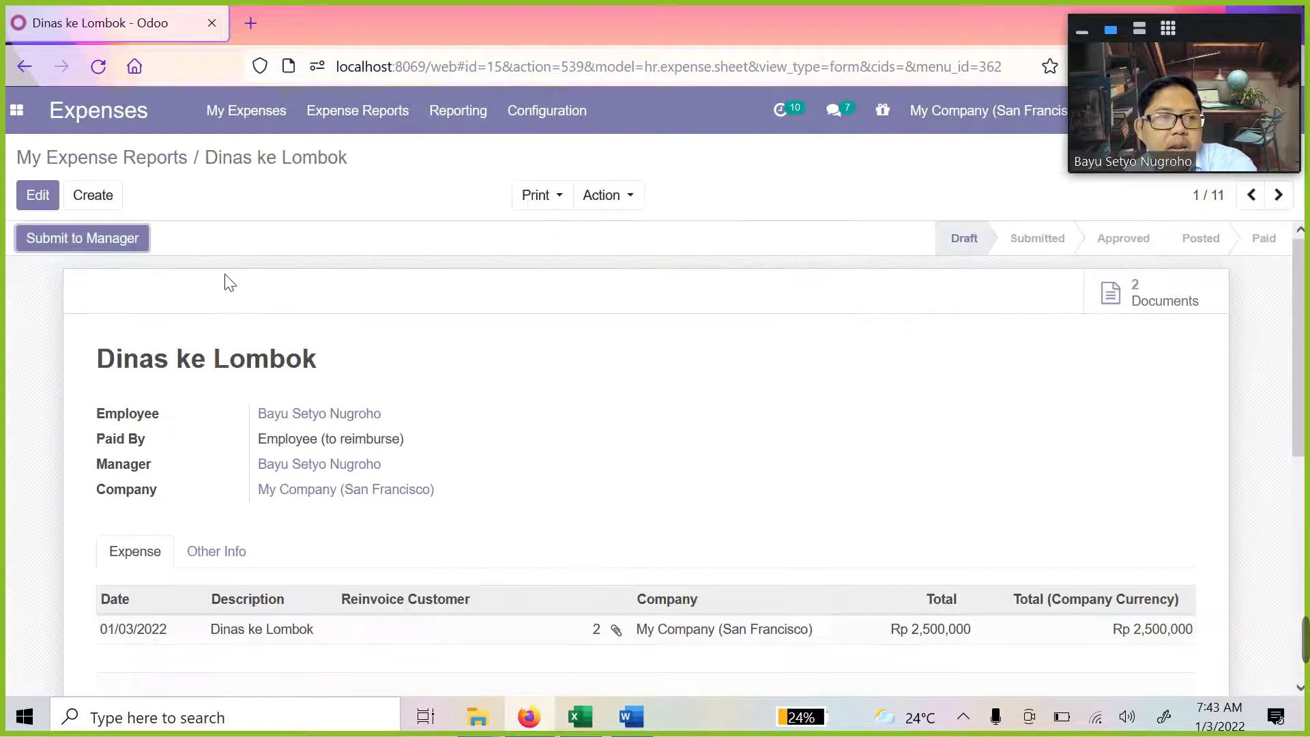
Review the Dinas ke Lombok expense report, make it editable and look over its header fields and expense lines
scroll(368, 331, down, 5)
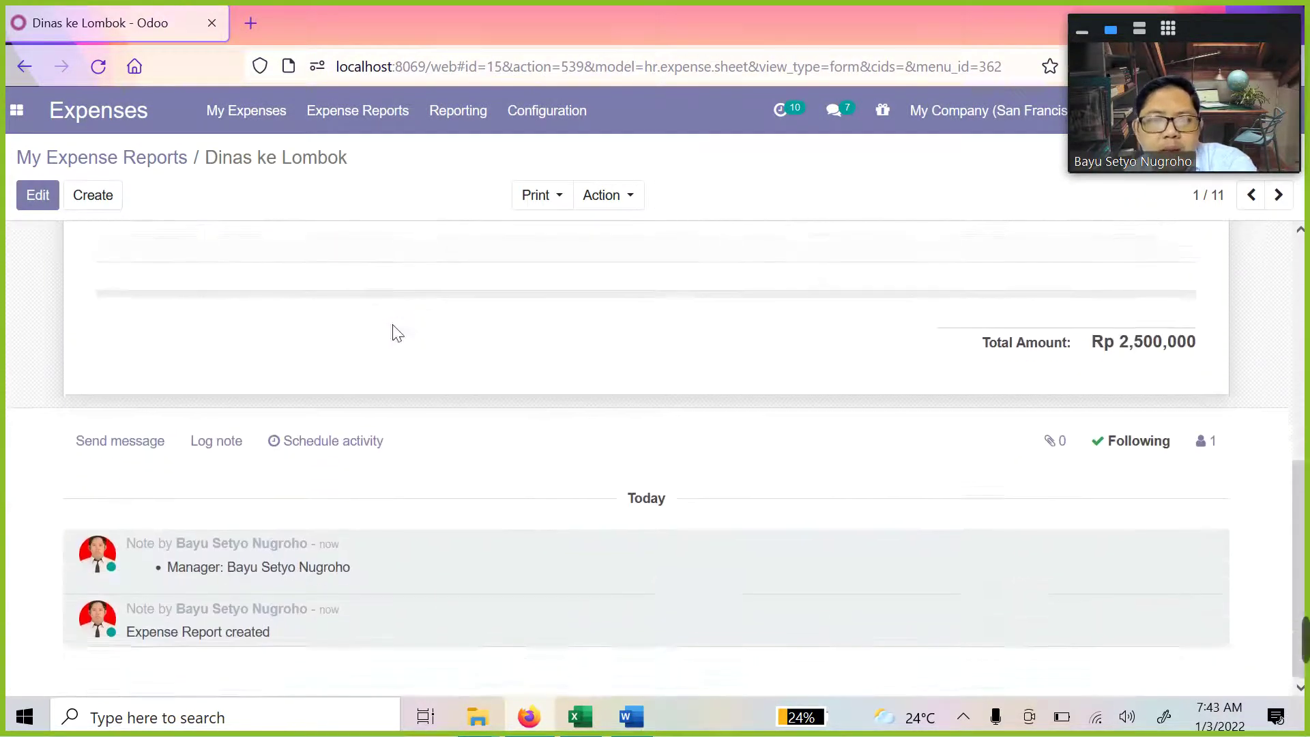
scroll(392, 331, up, 5)
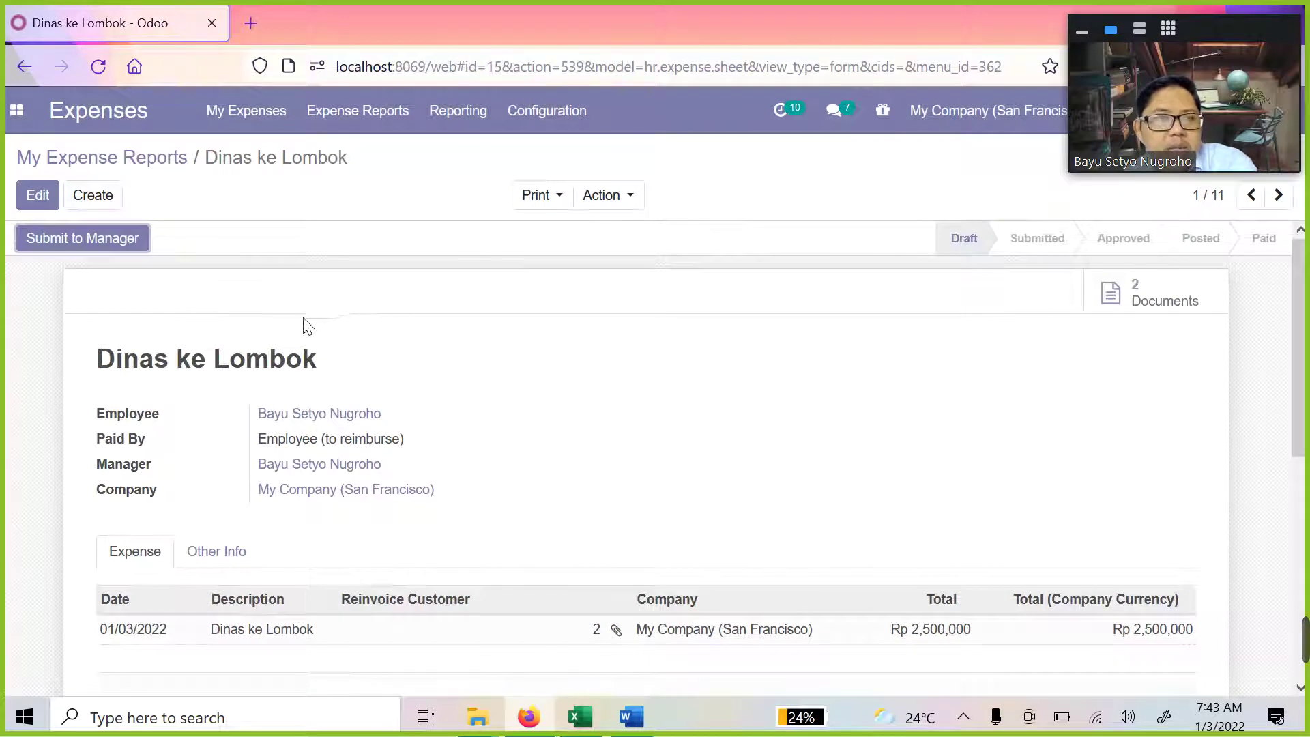
click(37, 196)
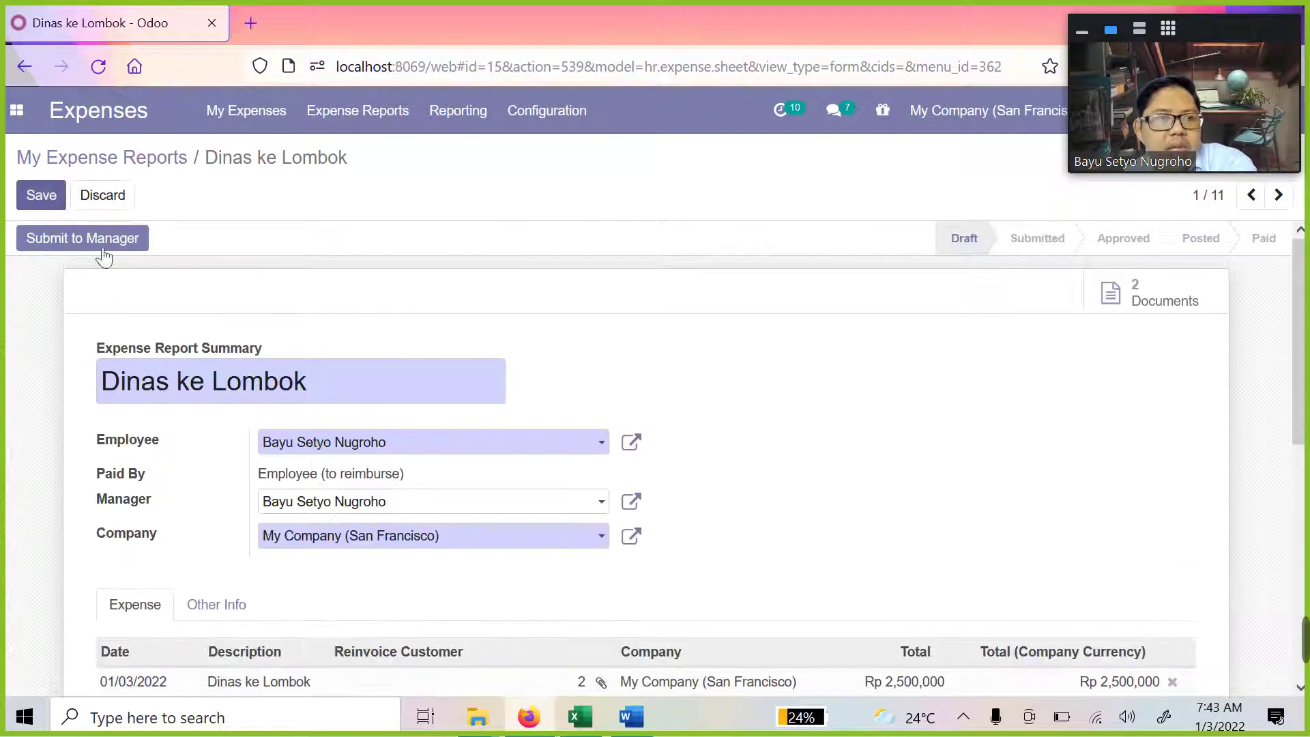
scroll(661, 391, down, 3)
scroll(641, 418, up, 3)
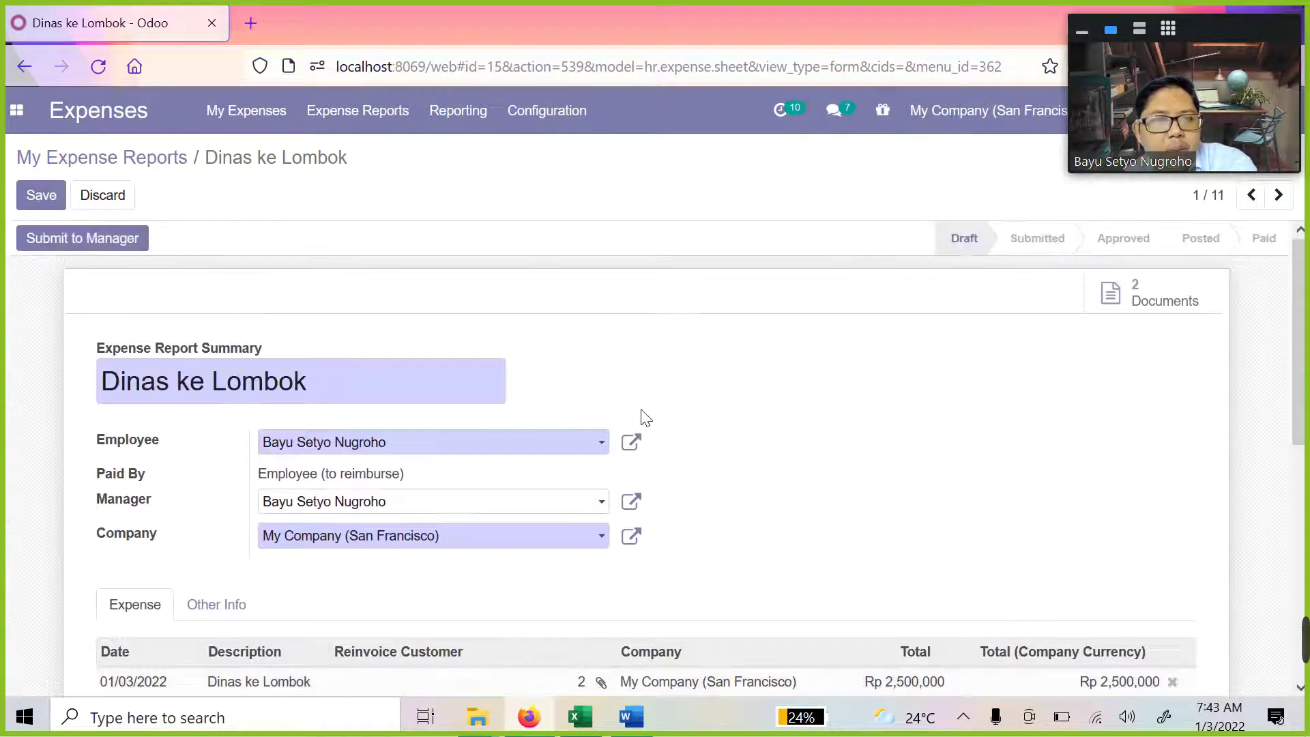
scroll(646, 415, down, 2)
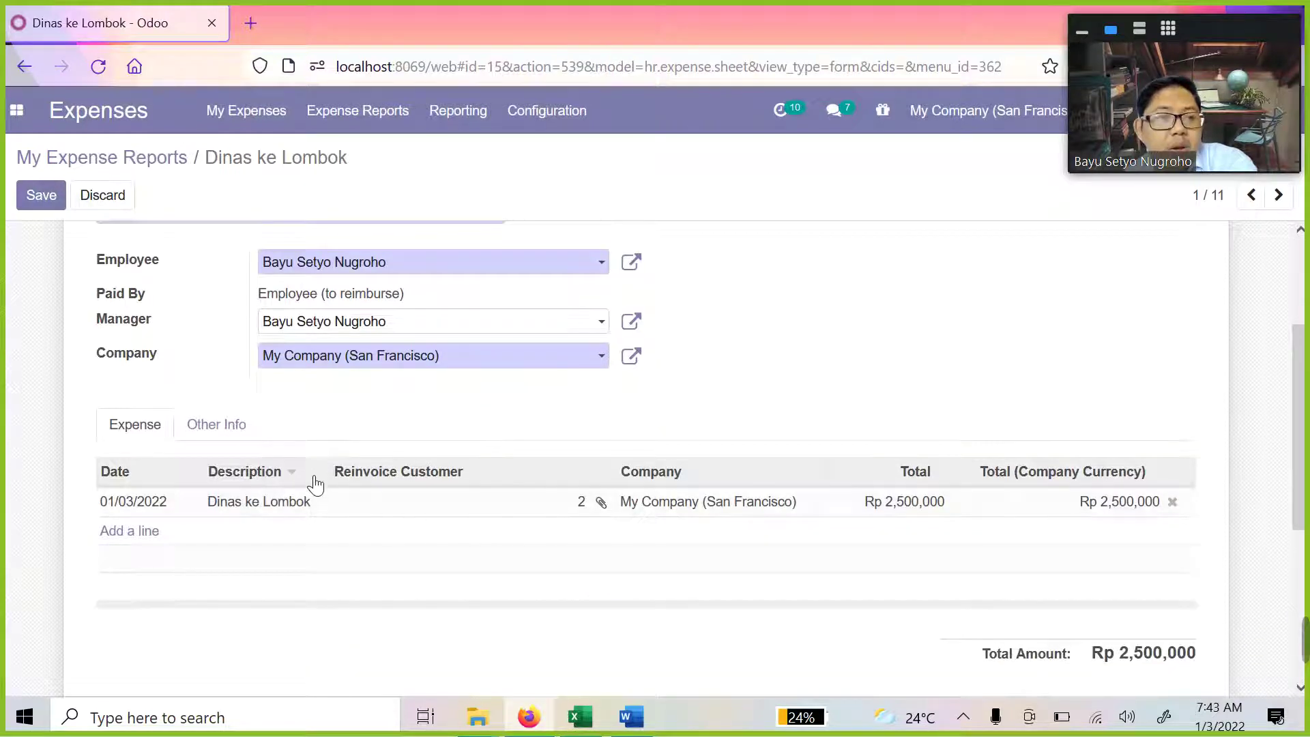
scroll(321, 471, up, 2)
scroll(304, 488, down, 2)
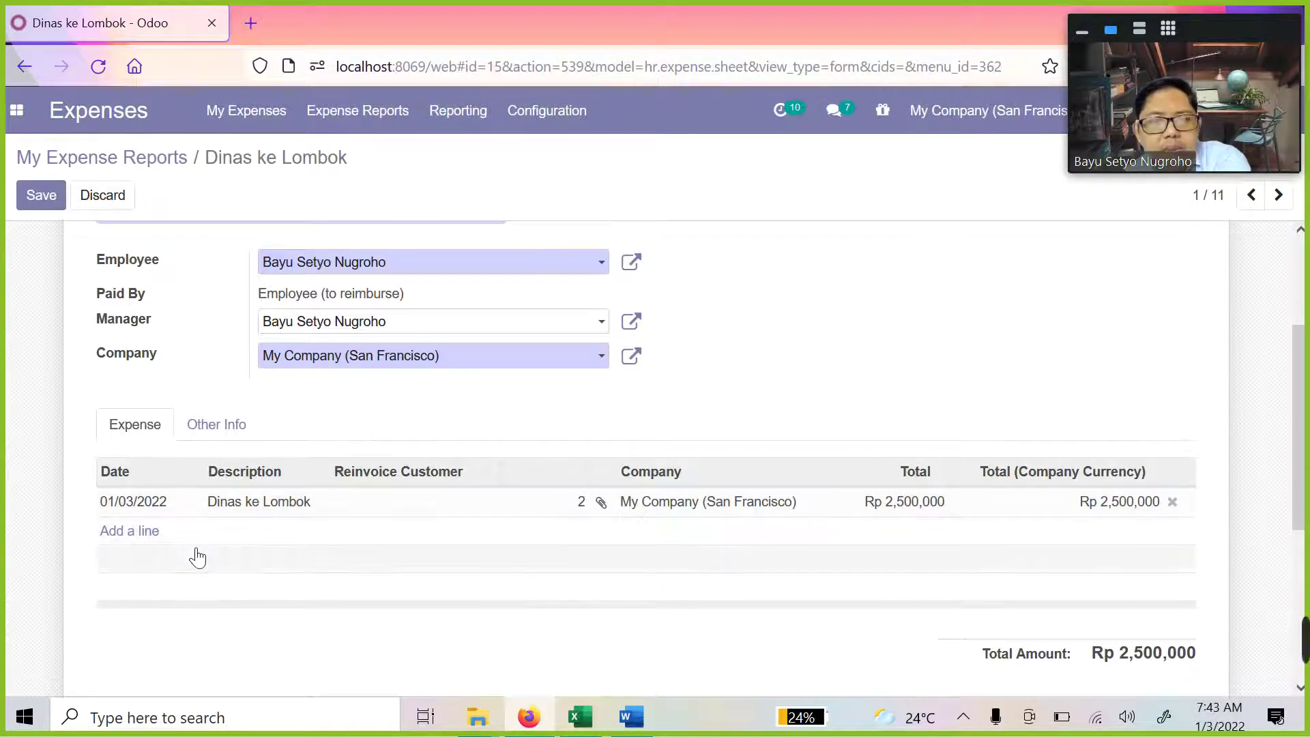
scroll(208, 446, up, 4)
scroll(204, 454, down, 6)
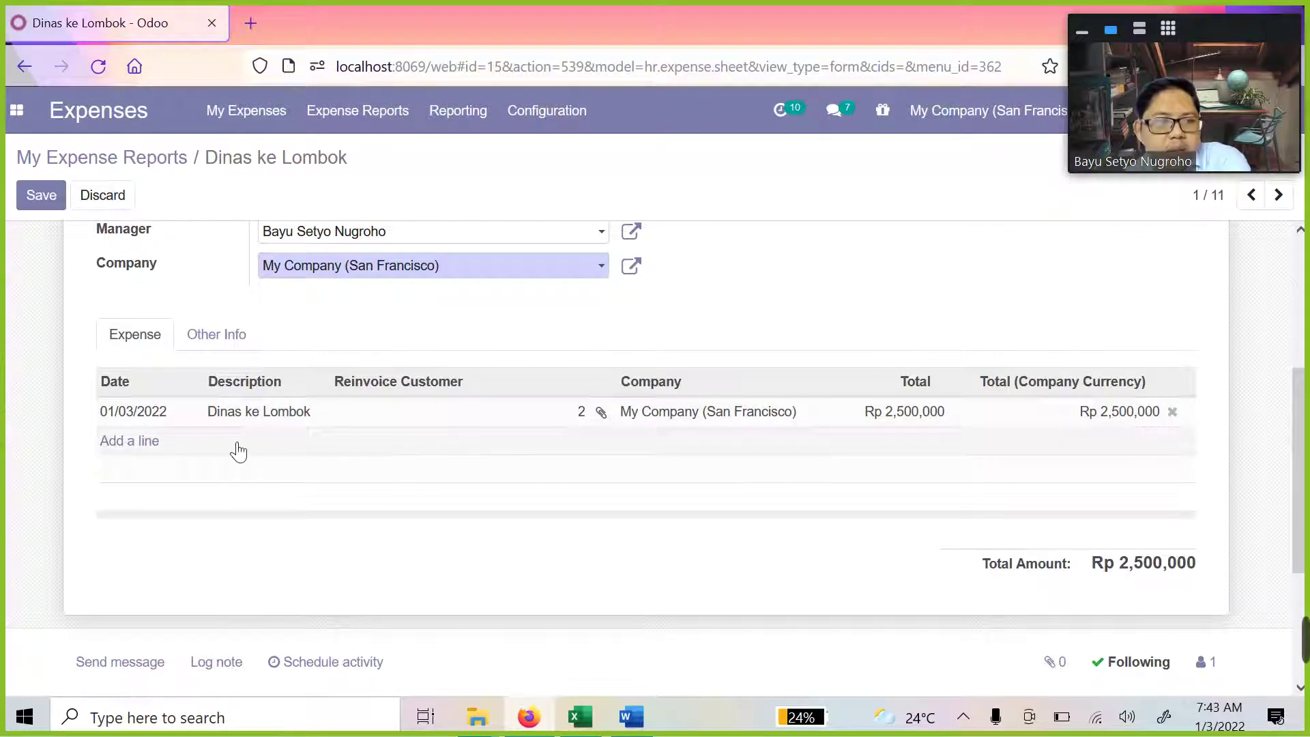
Create a new expense line in the report described "Taxi ke Bandara" with the product [EXP_CT] Car Travel Expenses
click(129, 442)
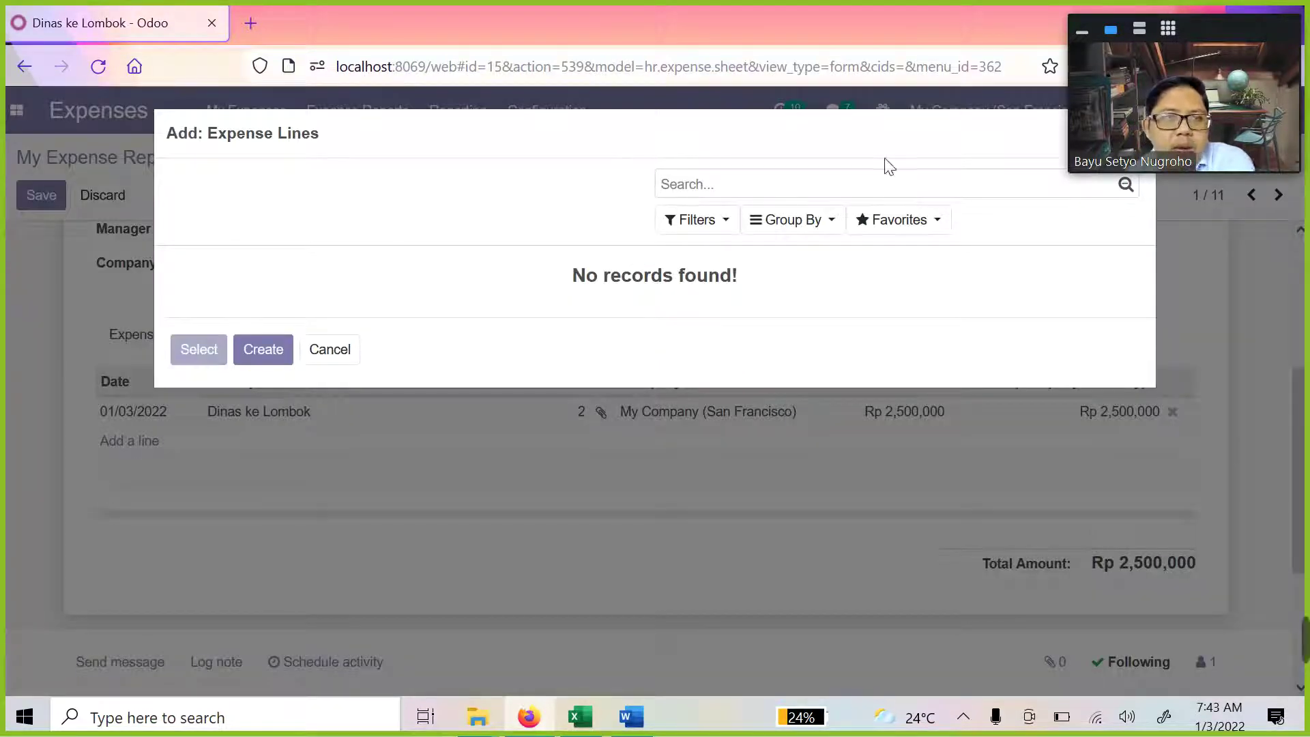
click(292, 350)
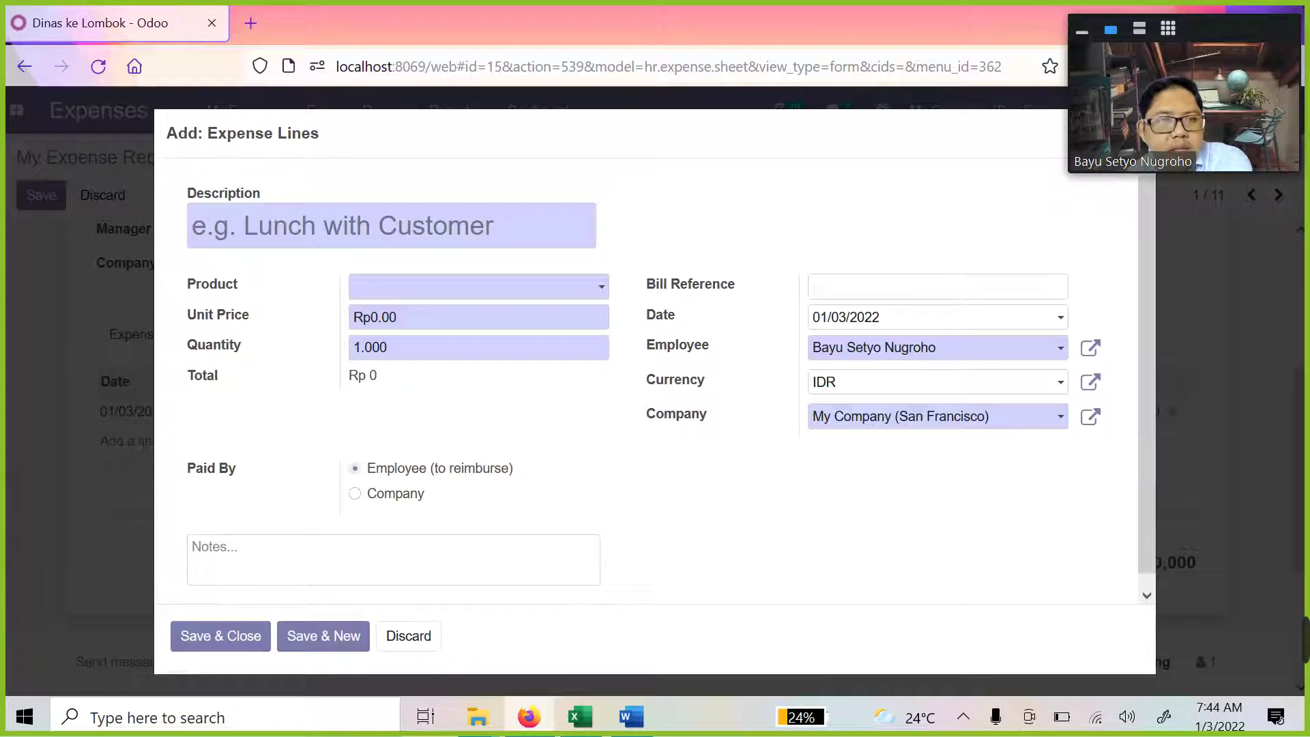
text(T)
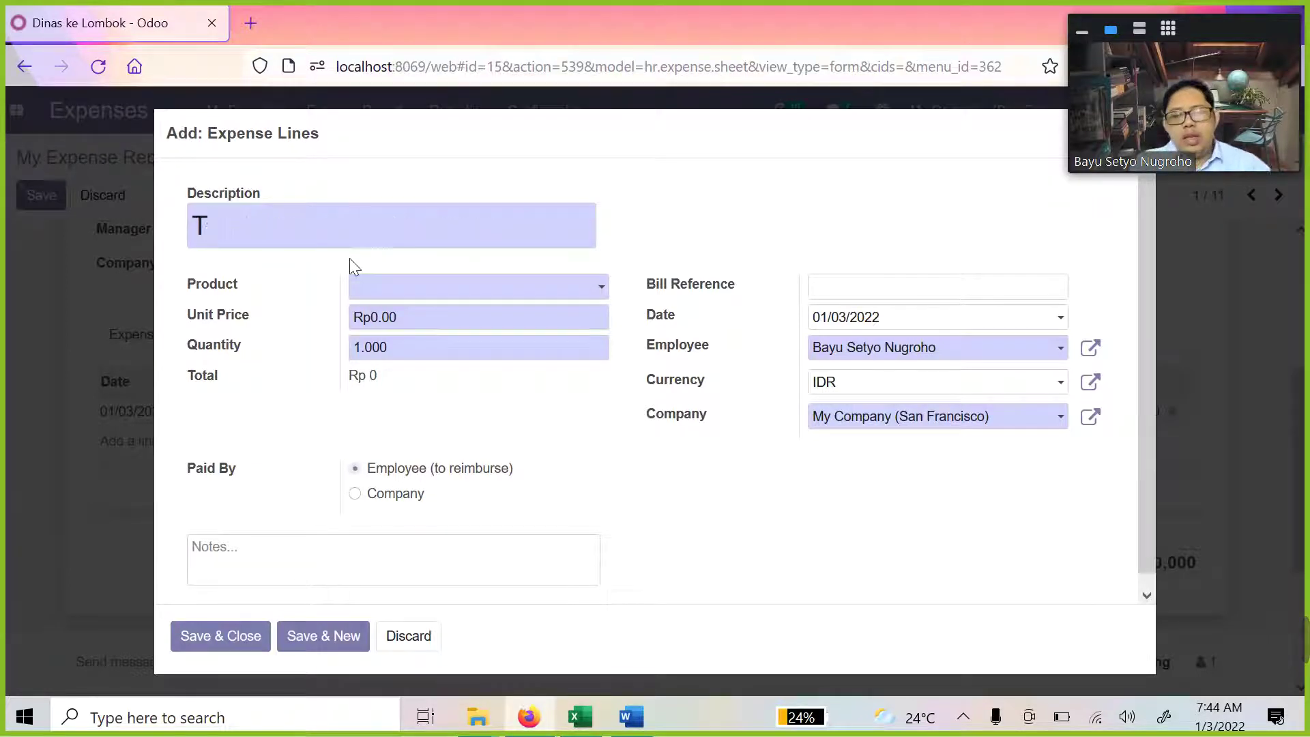
text(axi ke )
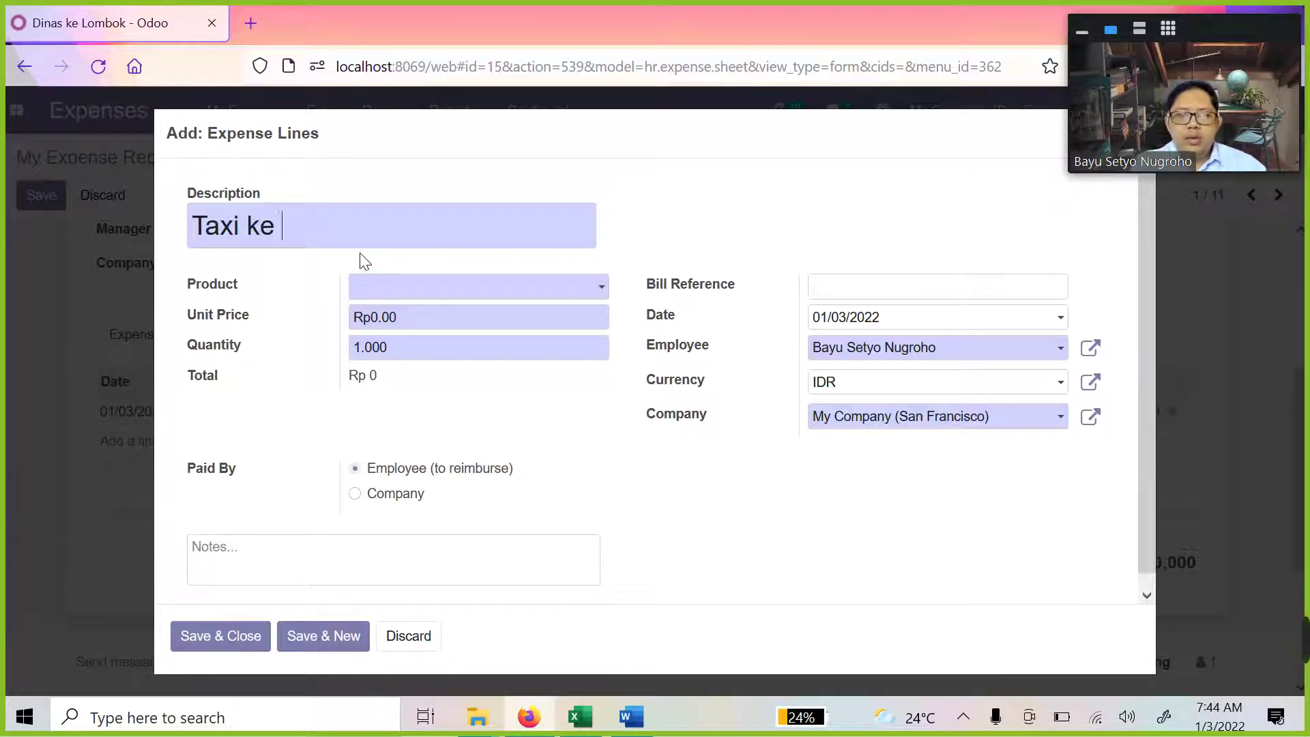
text(Bandara)
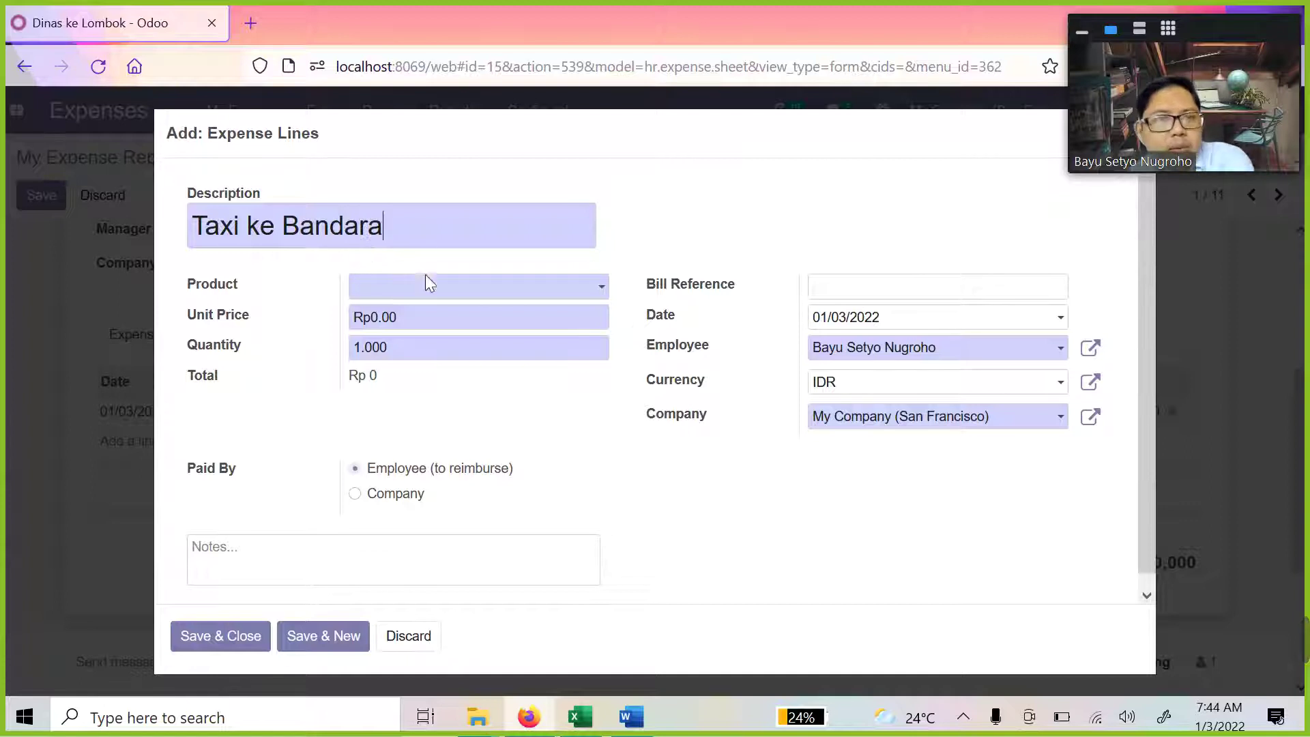
click(427, 282)
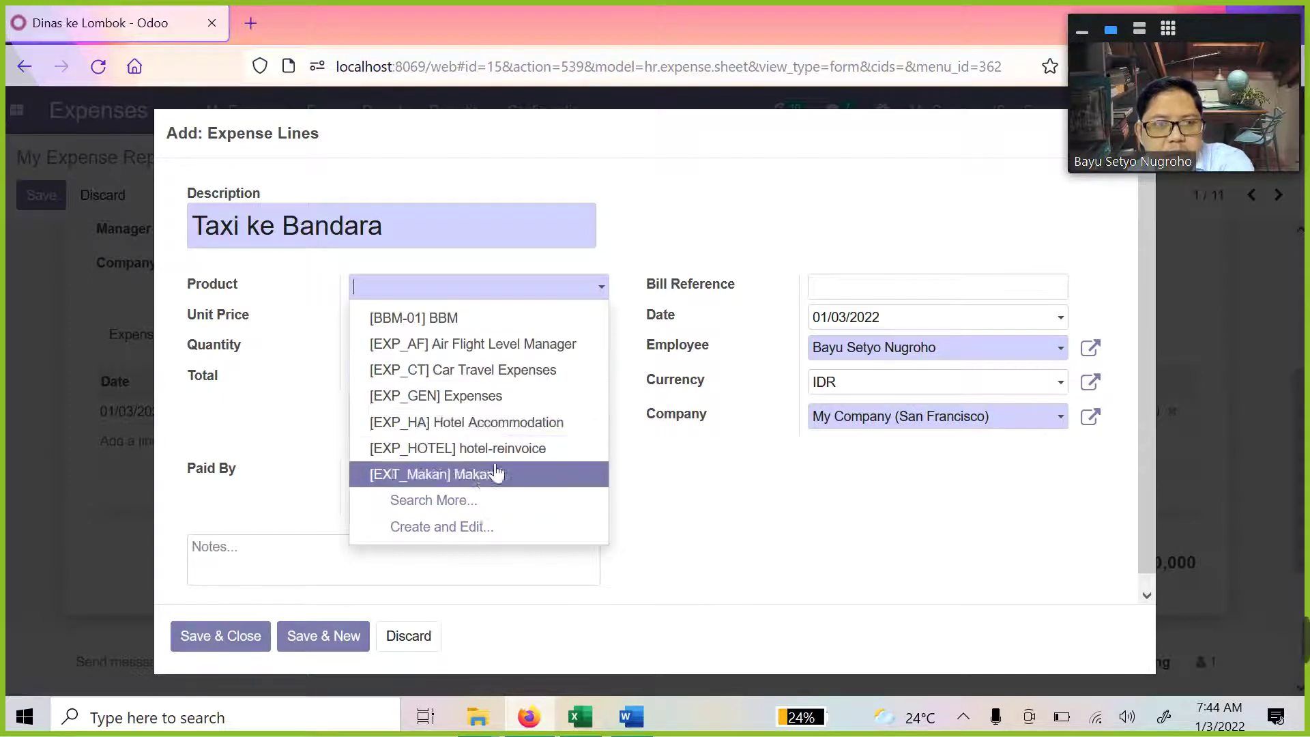
click(496, 372)
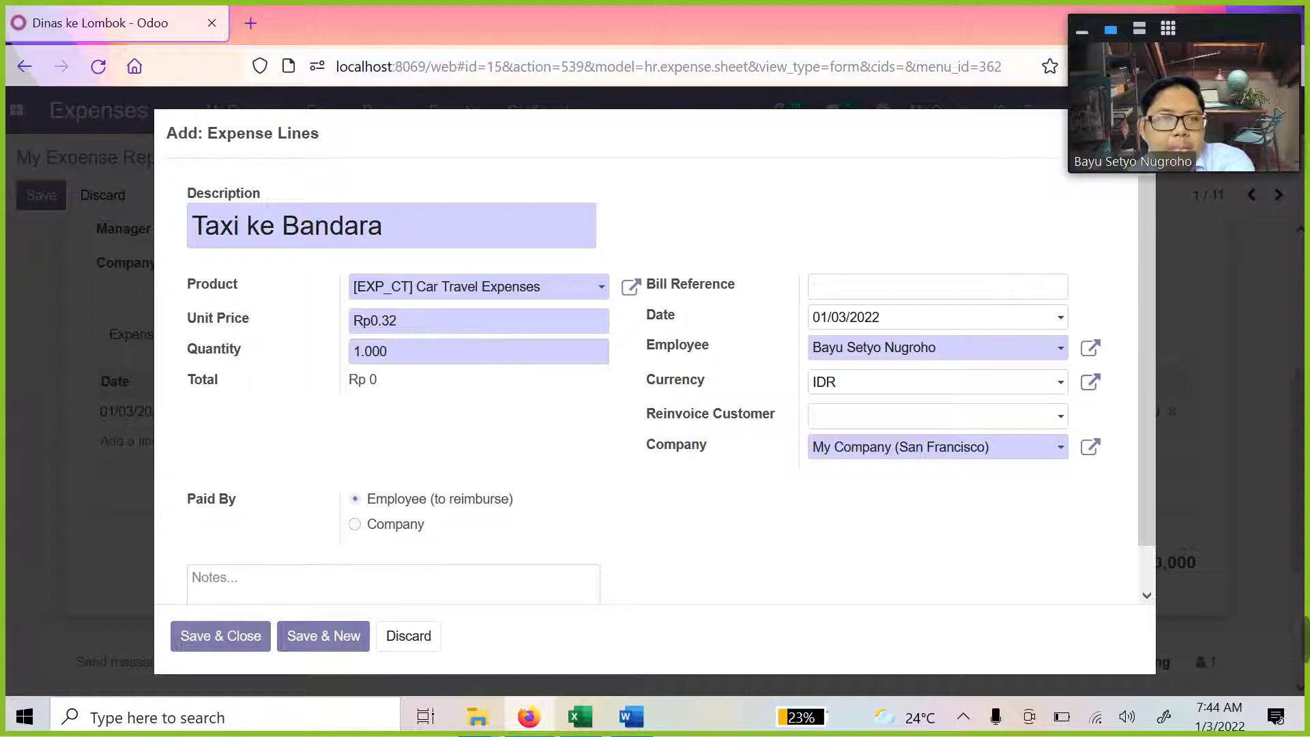
Set the taxi line's unit price to Rp120000, add the note "taxi ke bandara" and save the line to the report
double_click(382, 321)
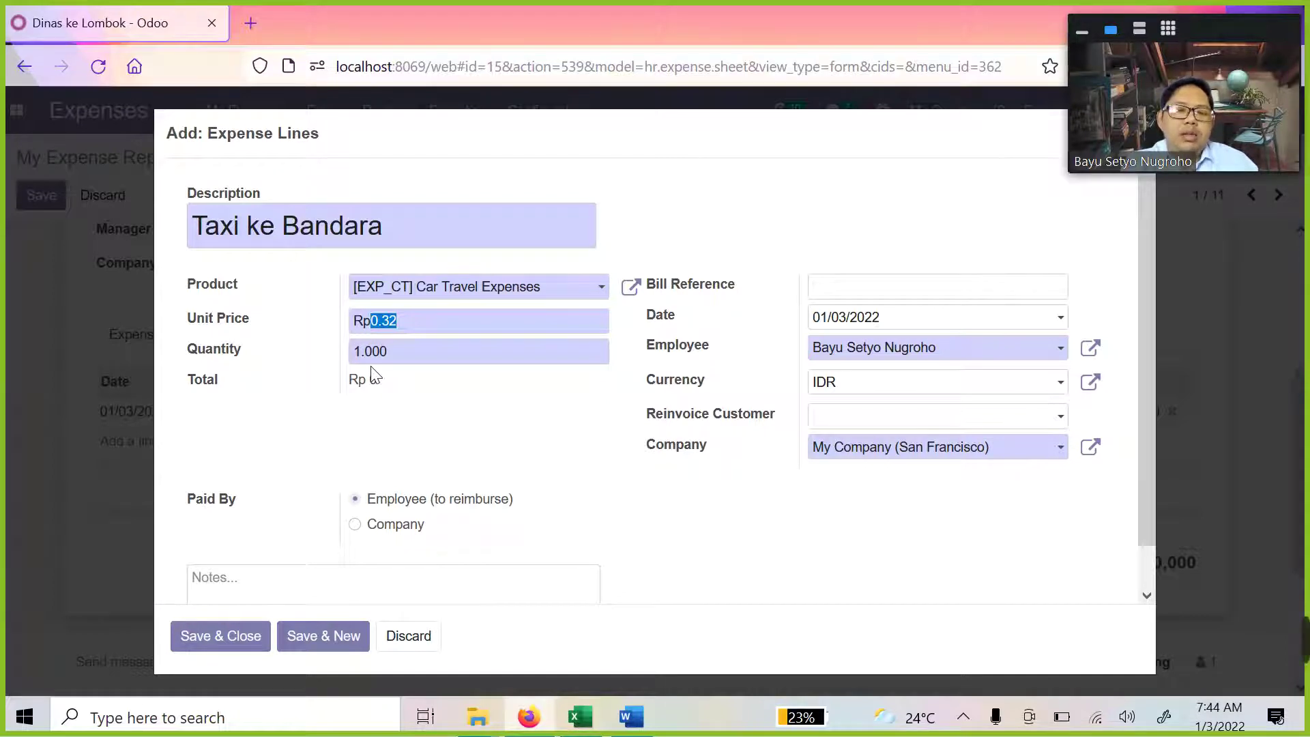
text(120000)
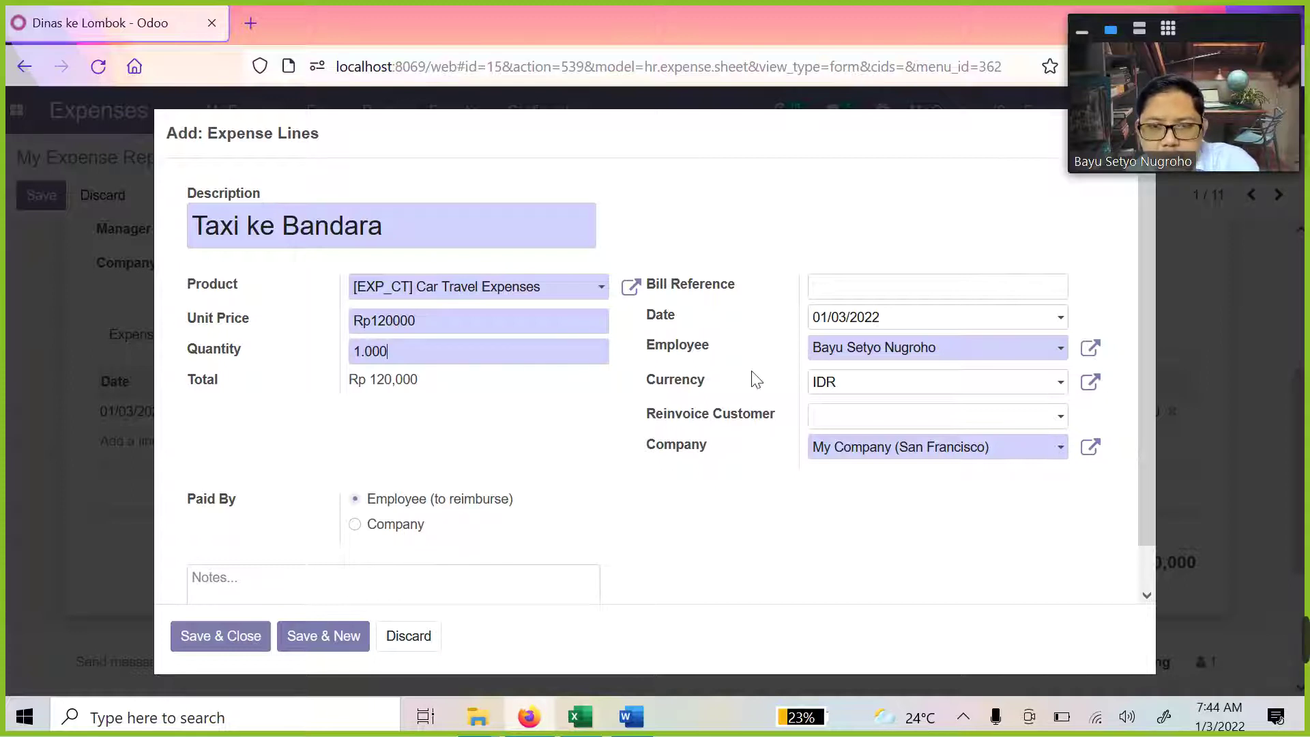
scroll(475, 479, down, 2)
scroll(459, 509, up, 2)
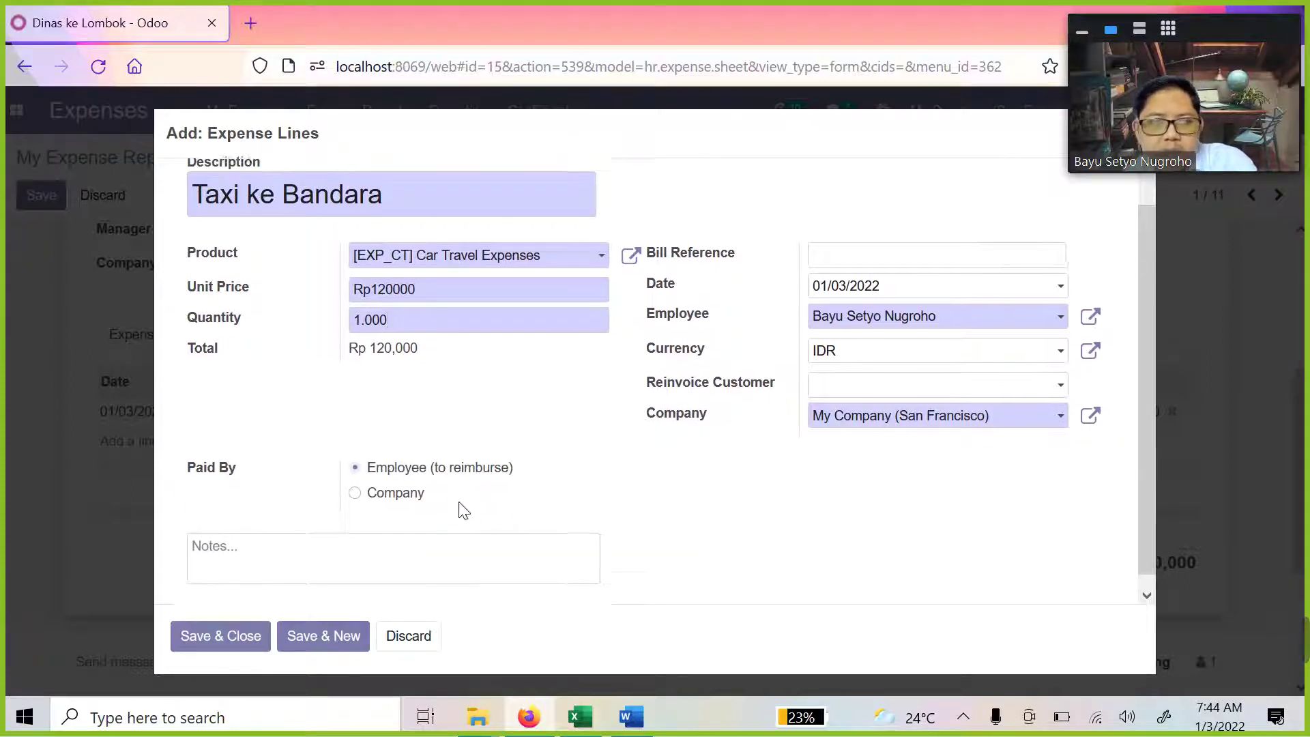
text(taxi ke bandara)
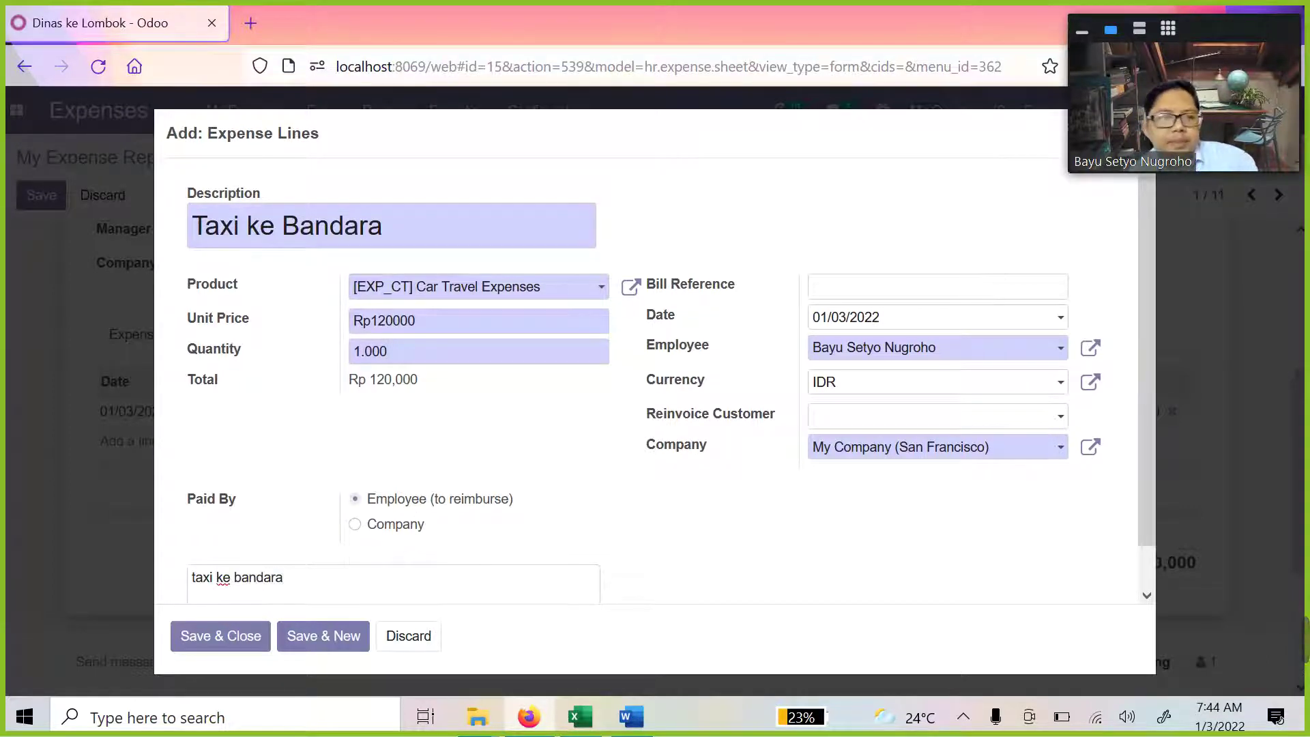
click(228, 642)
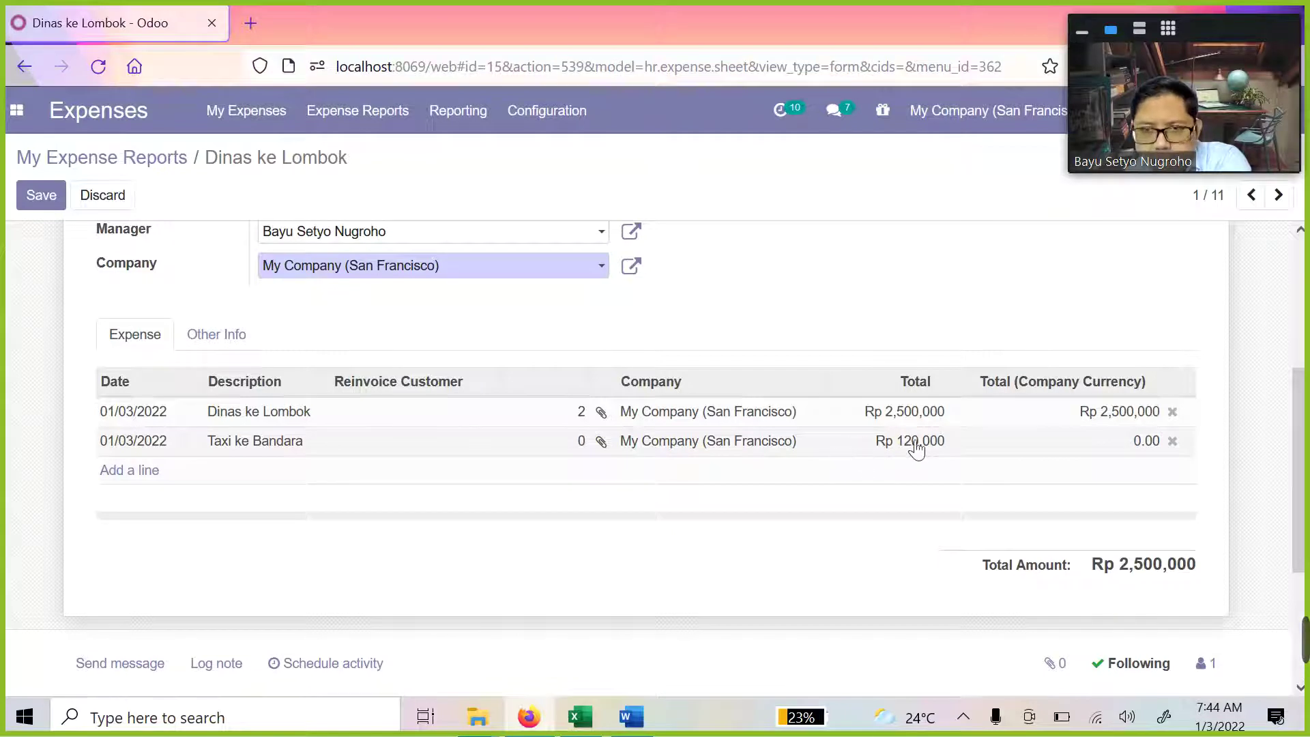
Reopen the Taxi ke Bandara line to check its details, and close it without making changes
click(532, 440)
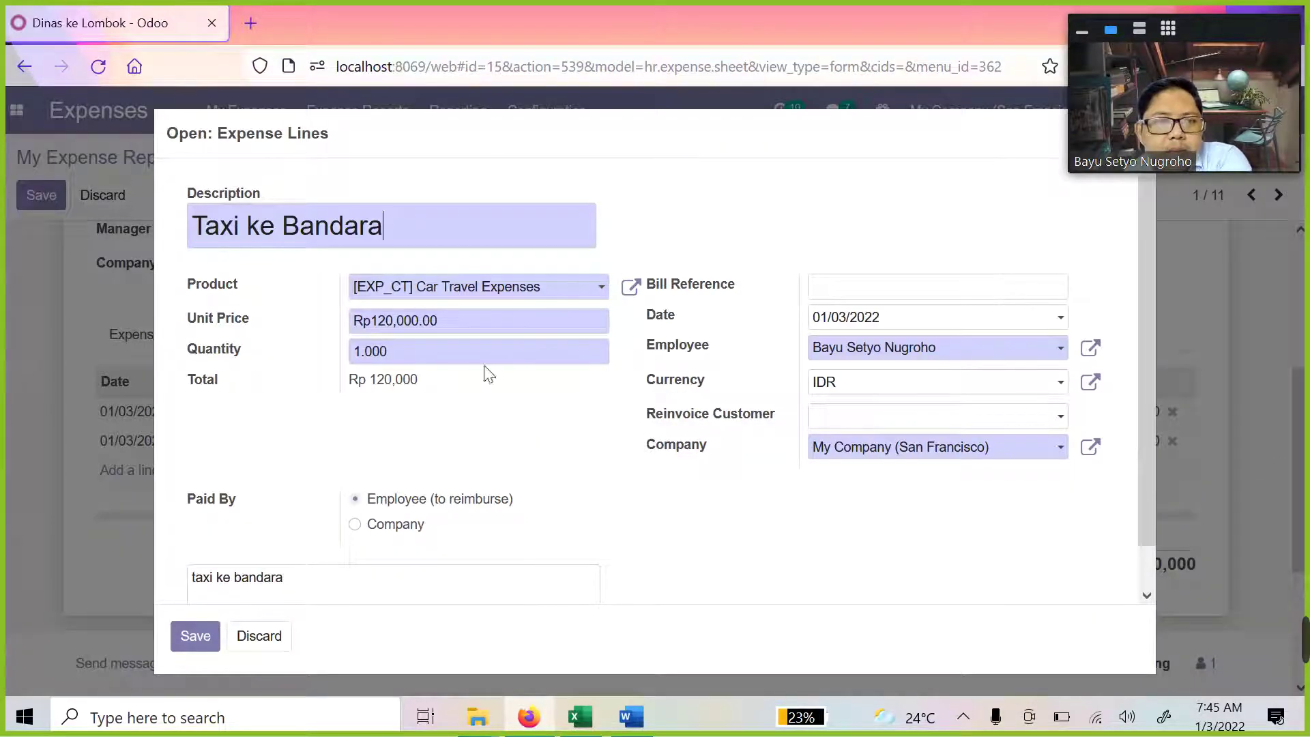
scroll(573, 429, down, 1)
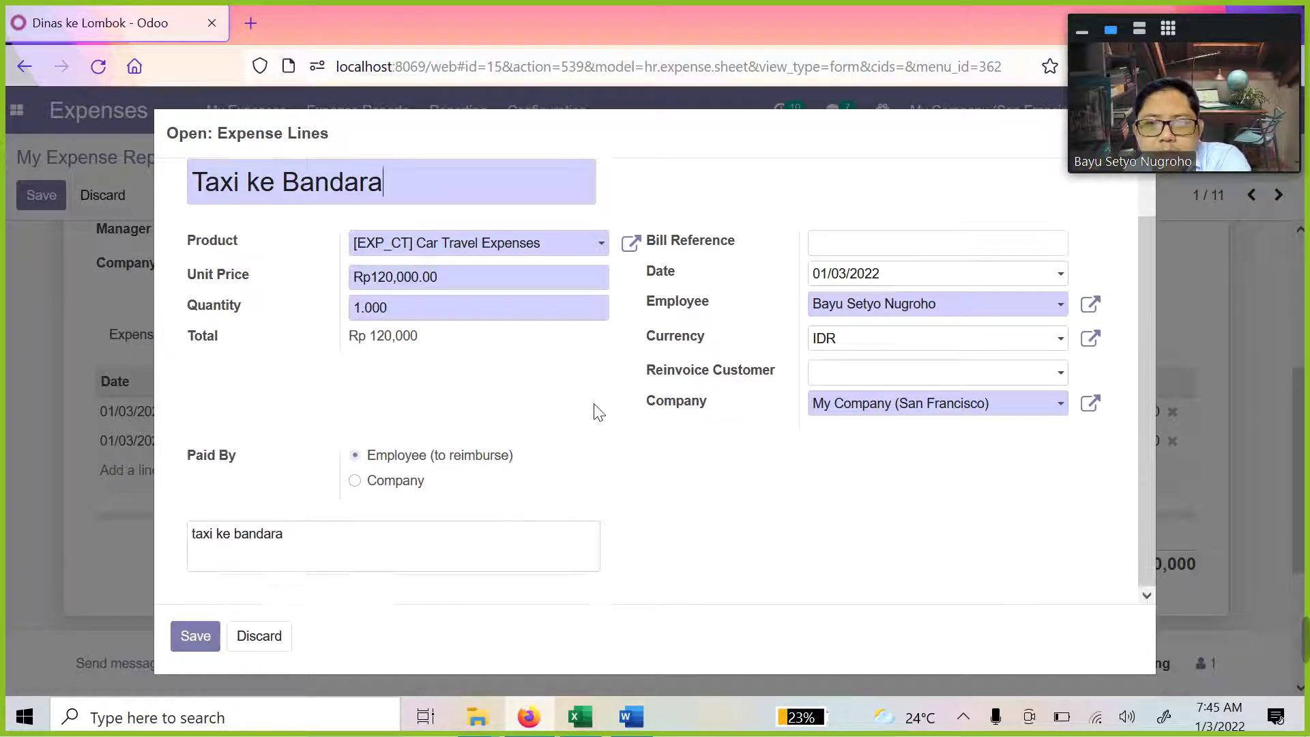
scroll(535, 395, up, 1)
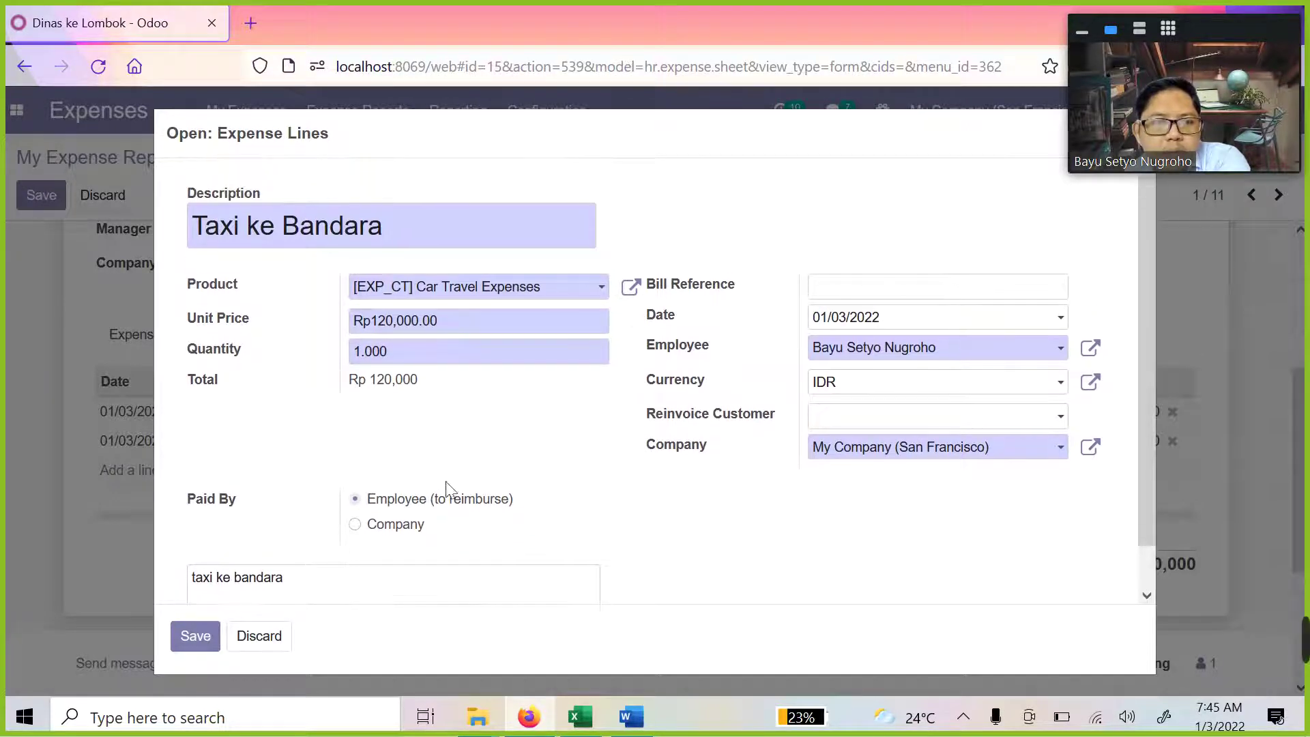
click(259, 636)
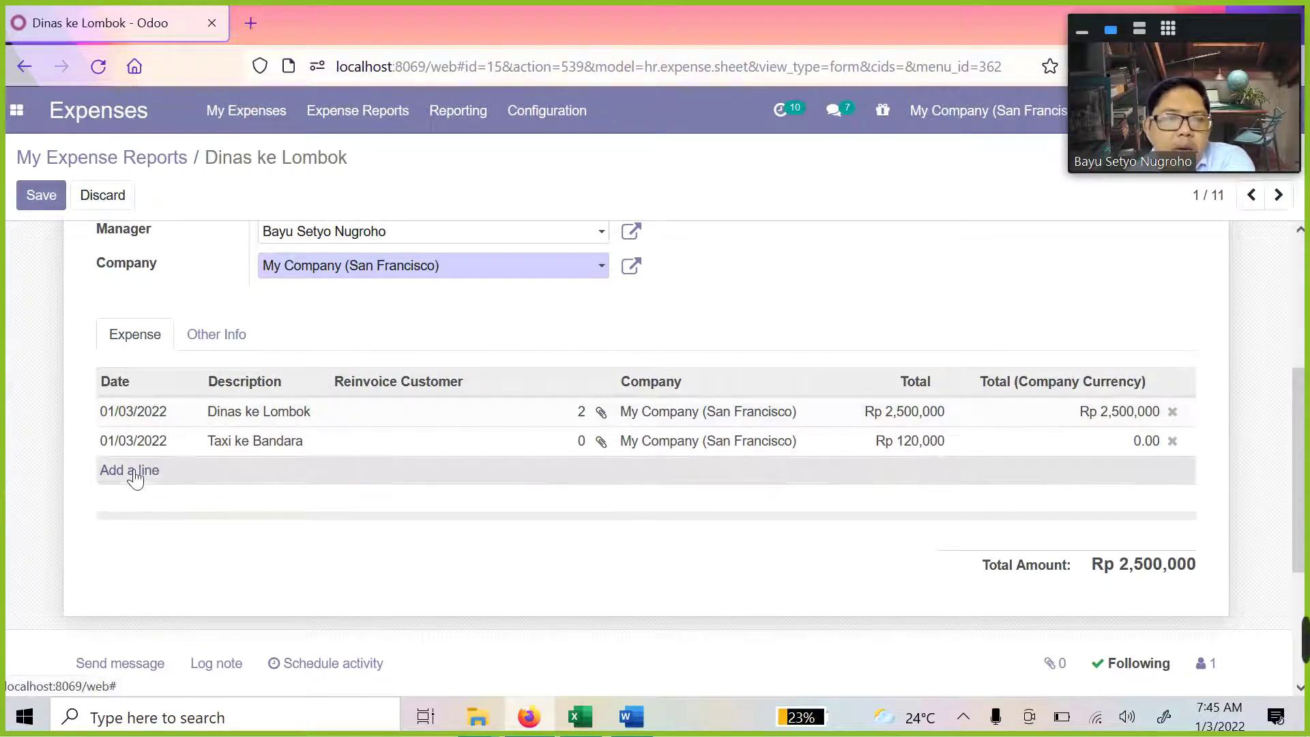
Create another expense line in the report described "Makan Siang" with the product [EXT_Makan] Makan
click(130, 470)
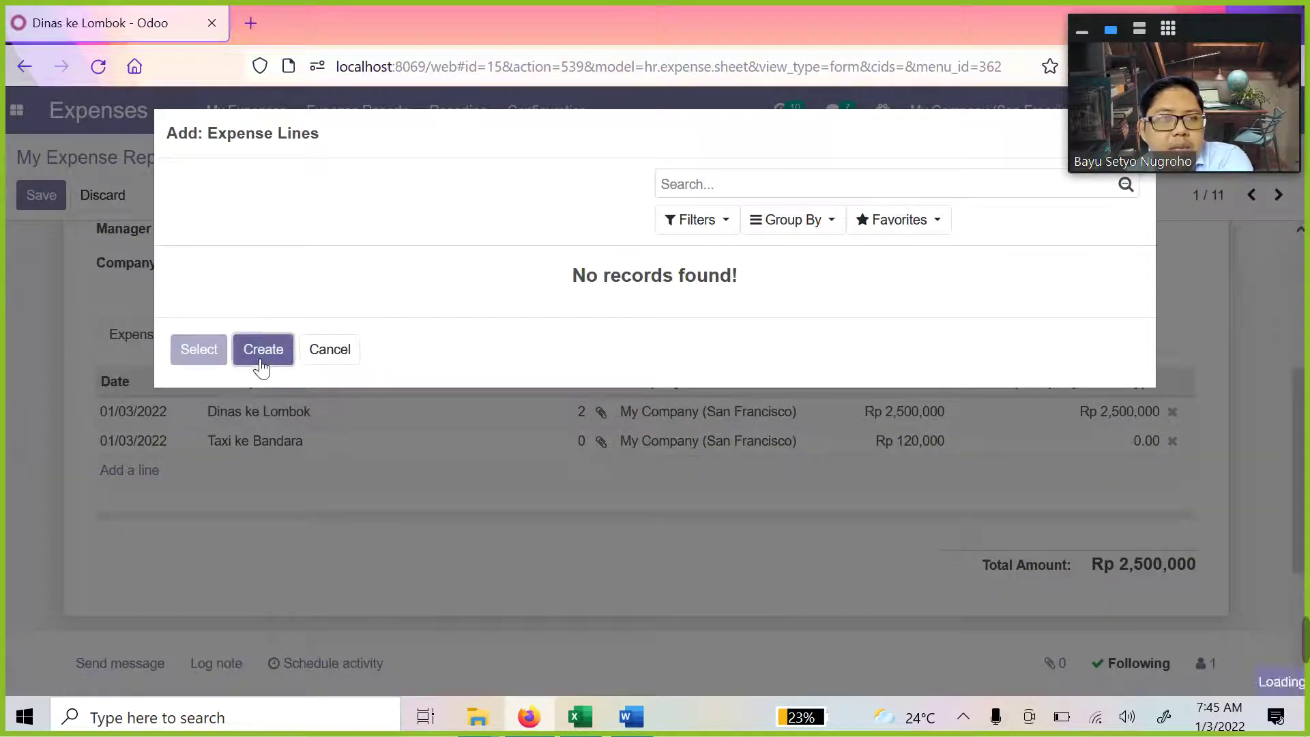
click(276, 336)
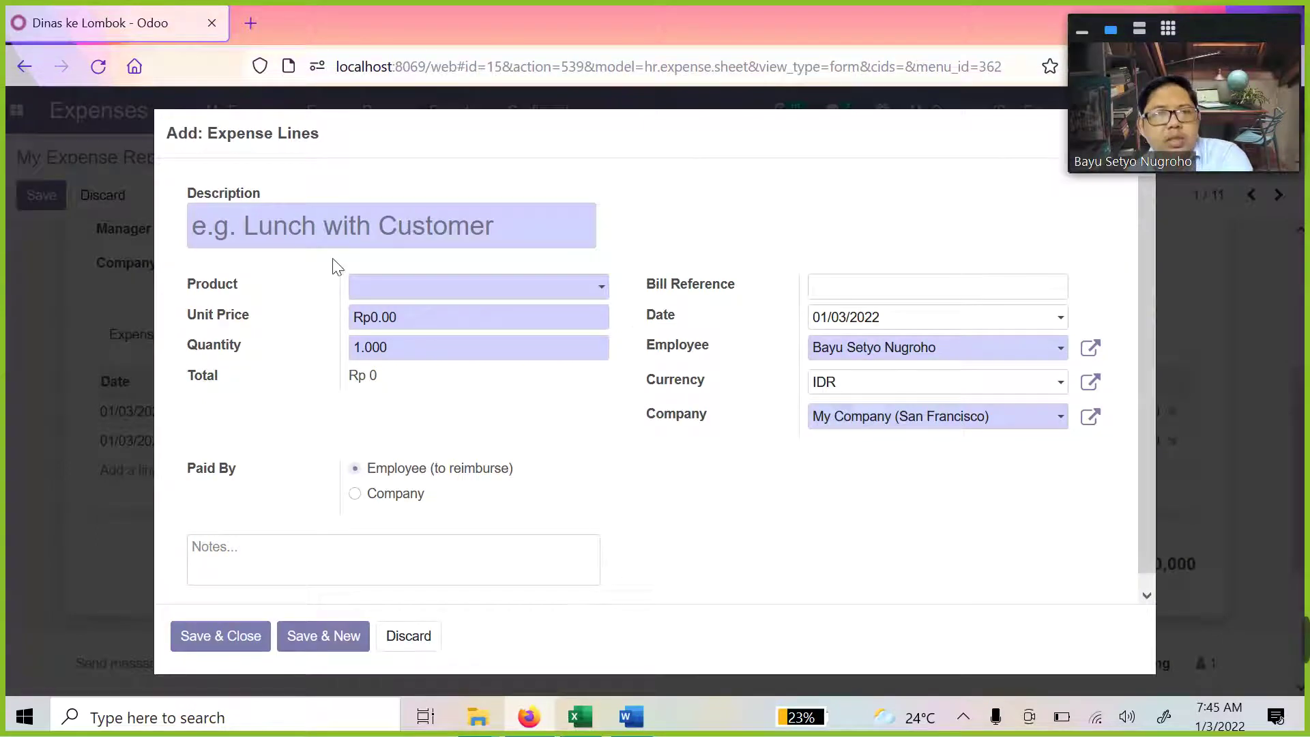
text(Maka)
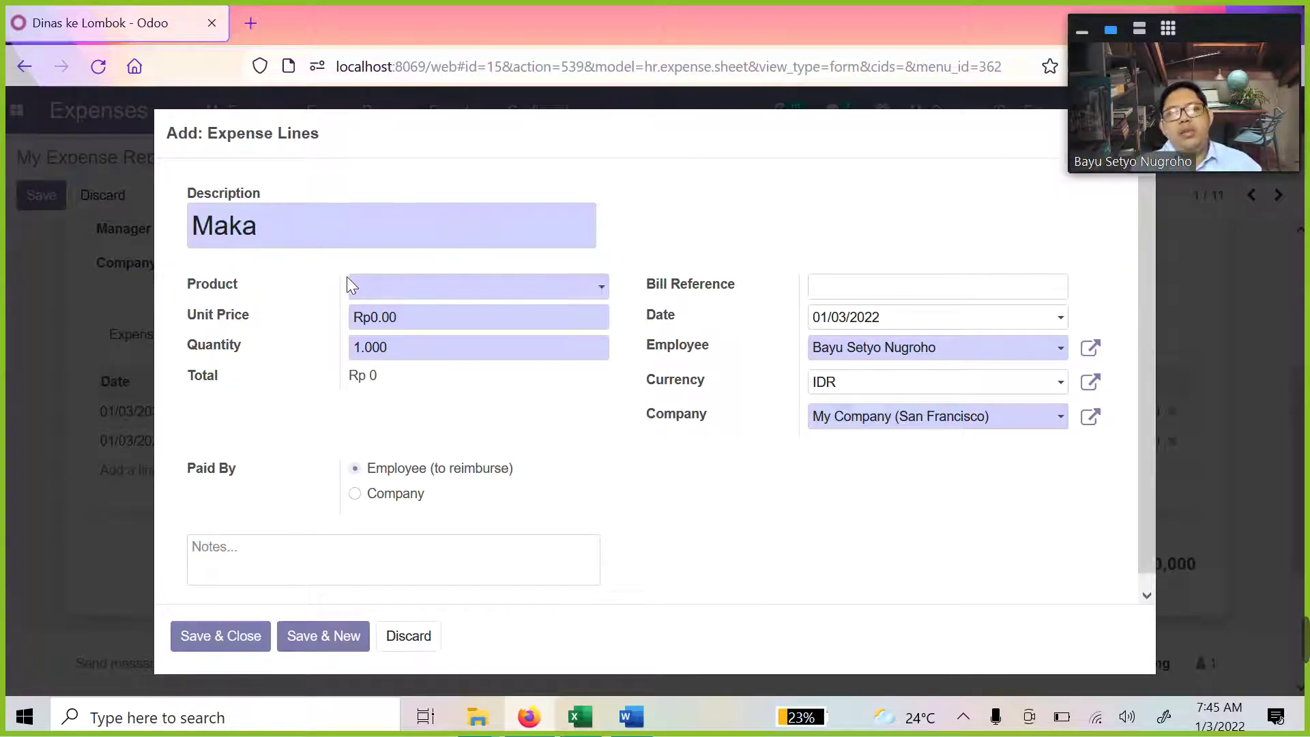
text(n Siang)
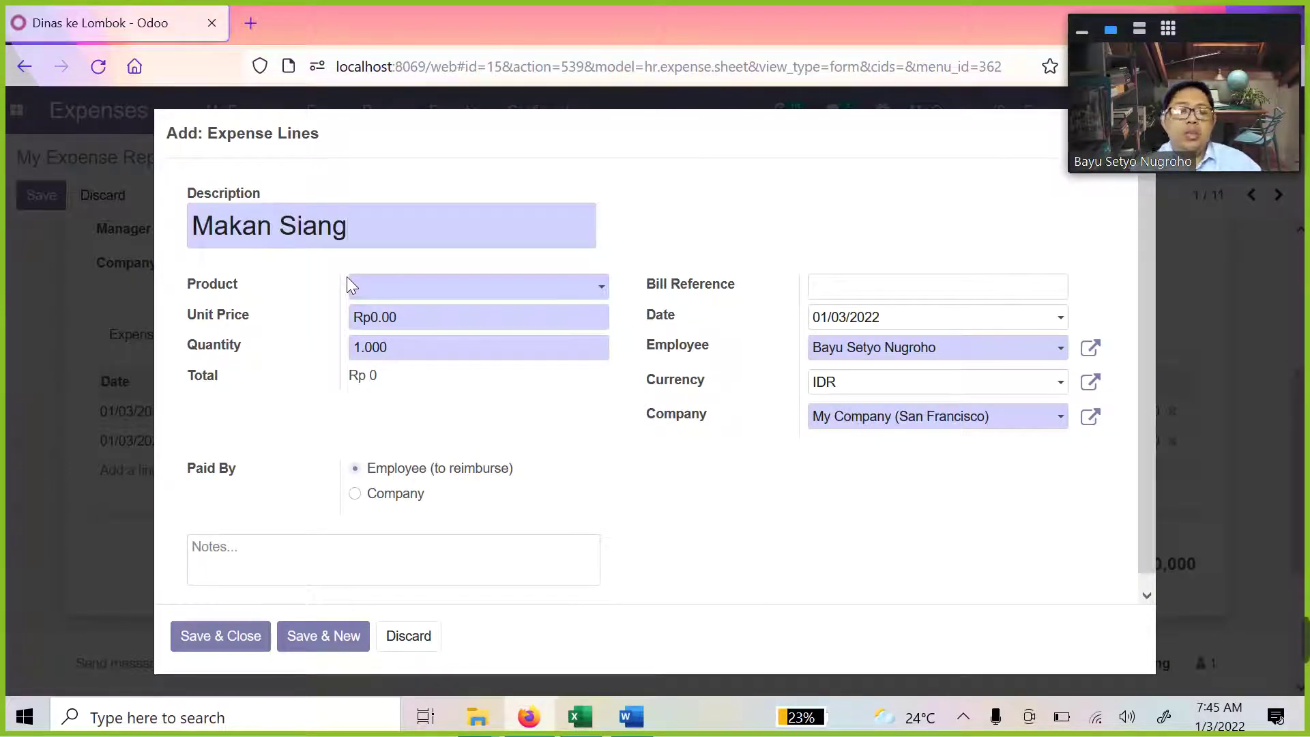
click(405, 289)
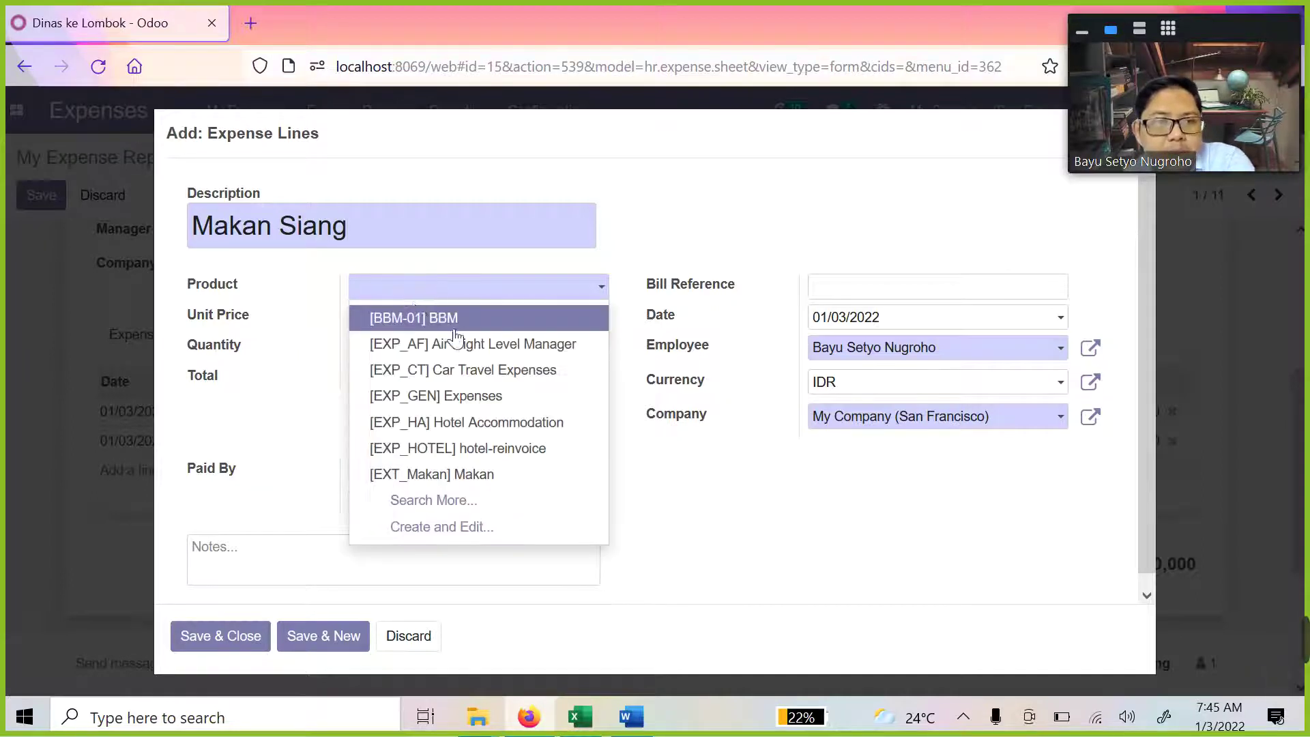
click(447, 473)
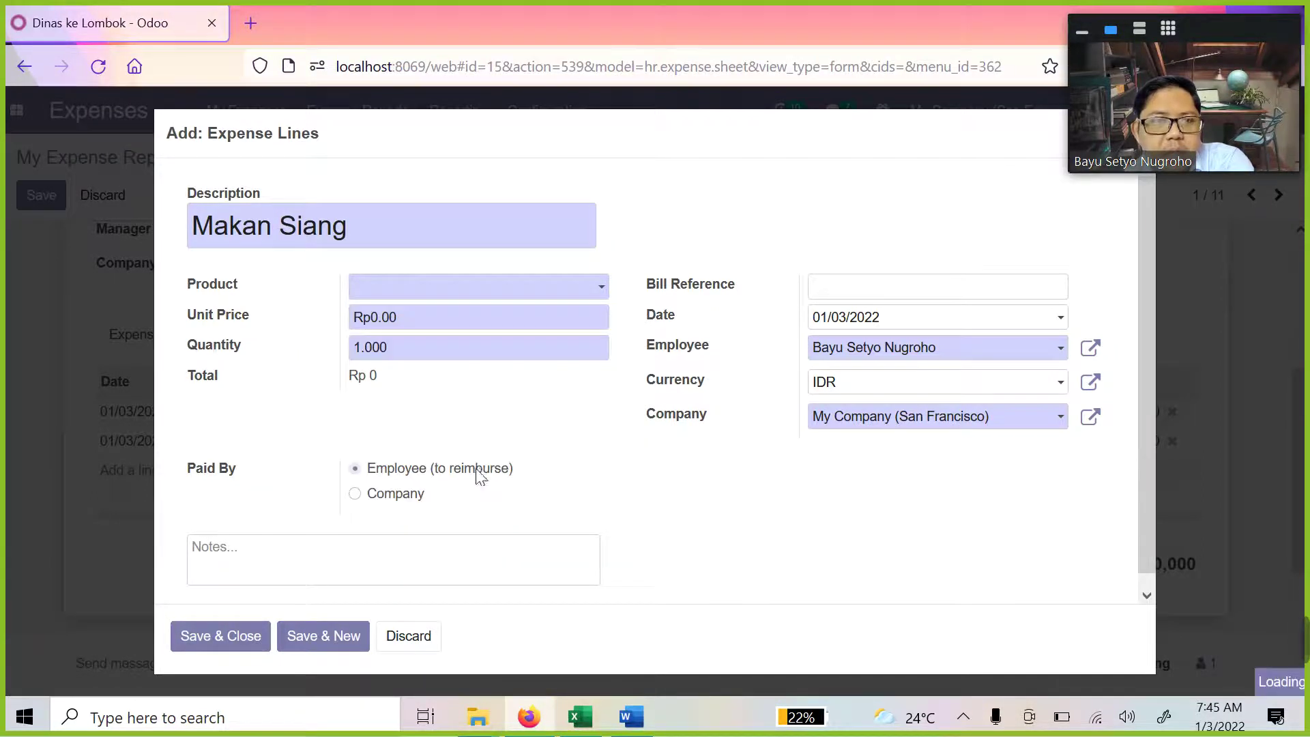
Set the Makan Siang line's unit price to Rp50,000.00 and save the line to the report
click(444, 332)
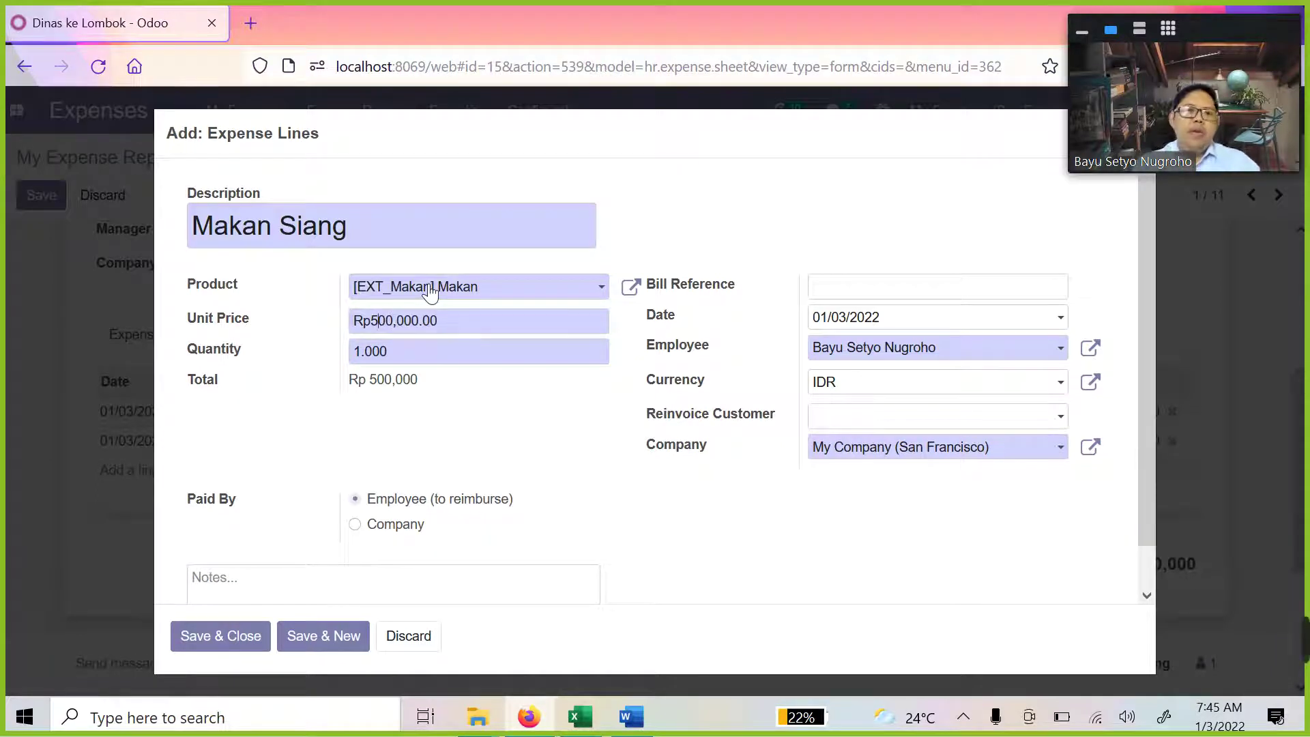
key(BackSpace)
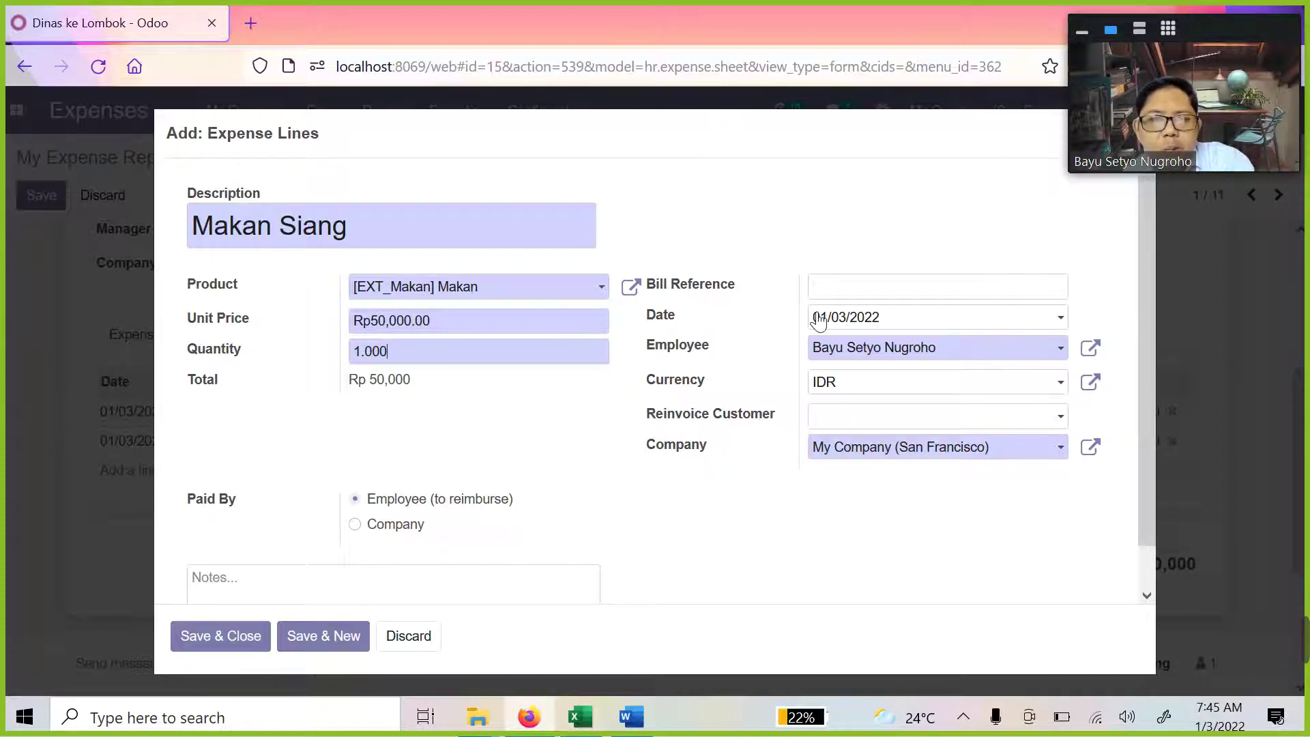
scroll(368, 508, down, 1)
click(225, 644)
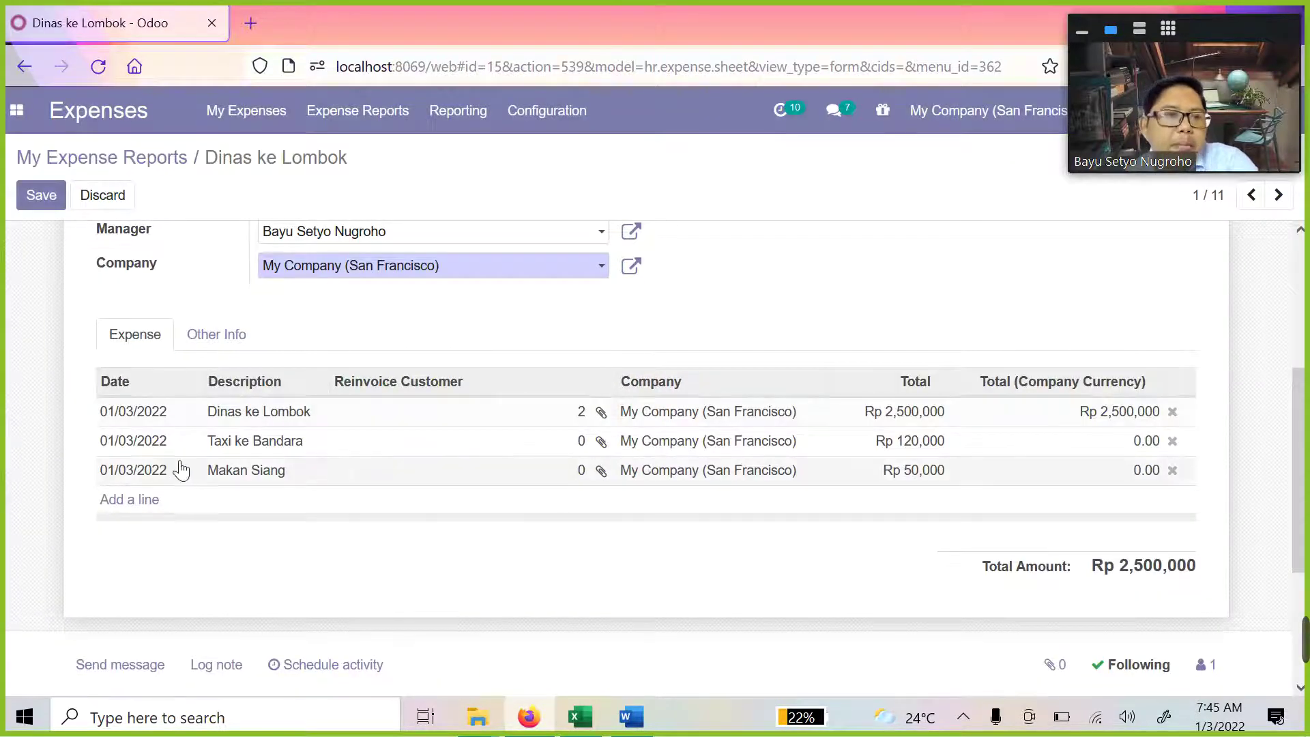
Create another expense line in the report described "Taxi ke Lokasi Tujuan (lombok)"
click(134, 502)
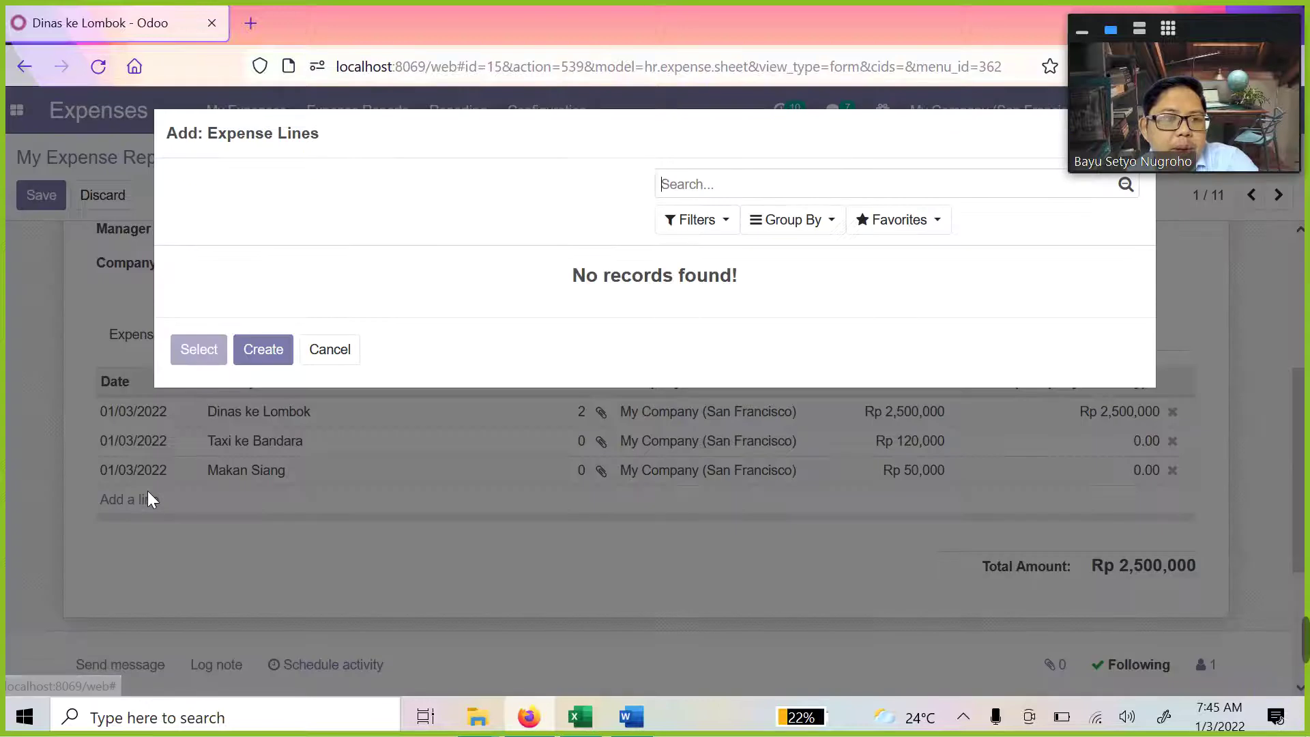
click(275, 372)
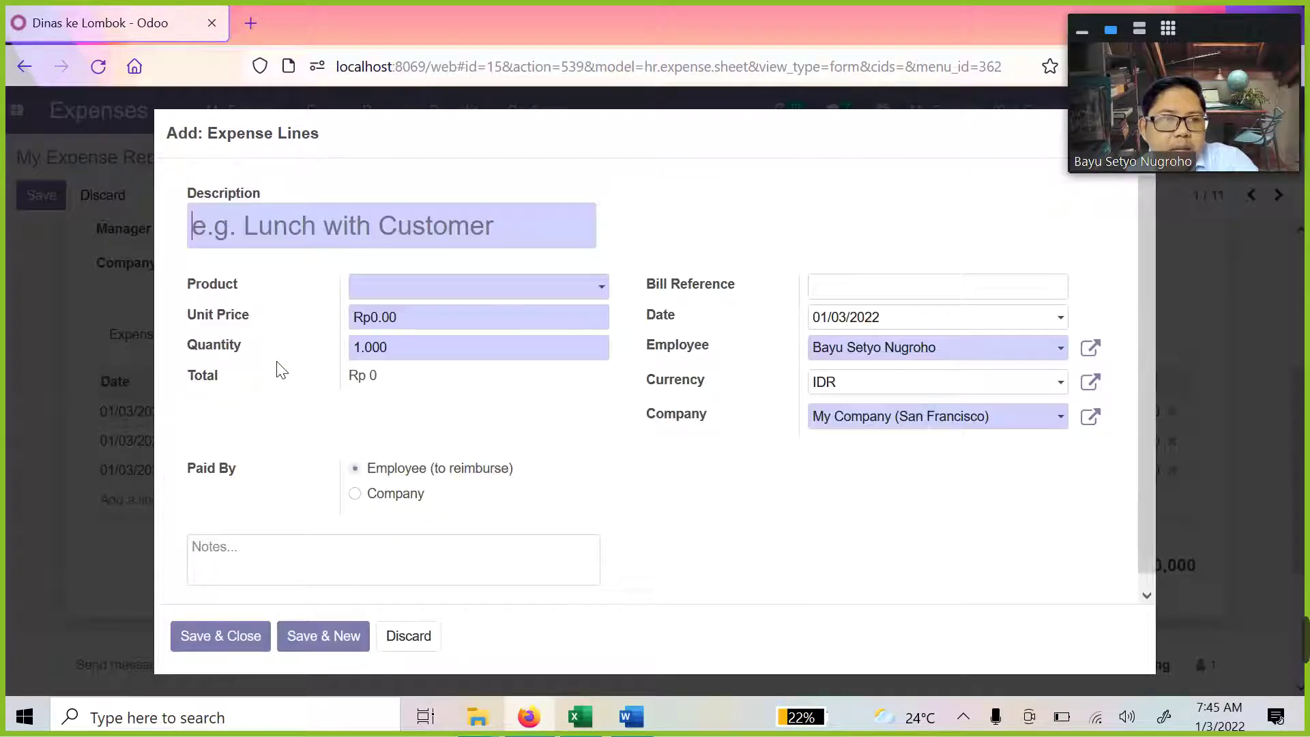
text(Tax)
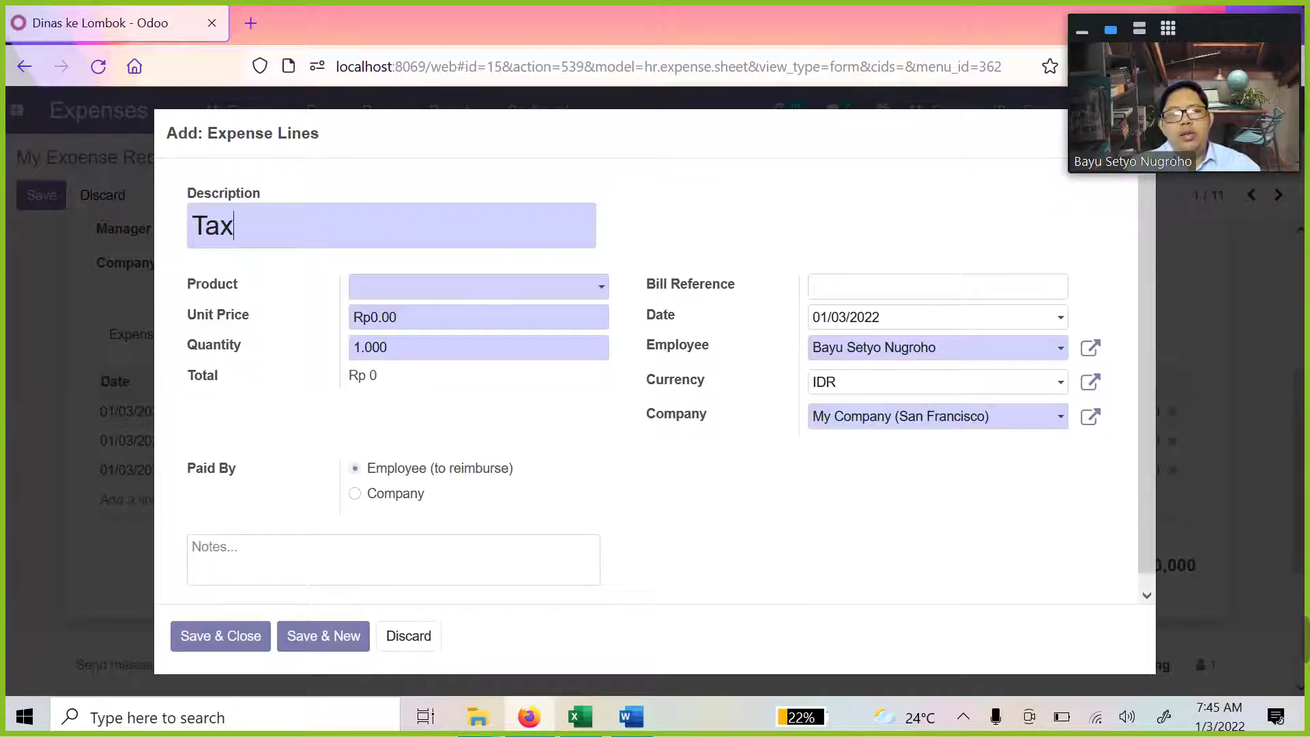
text(i ke L)
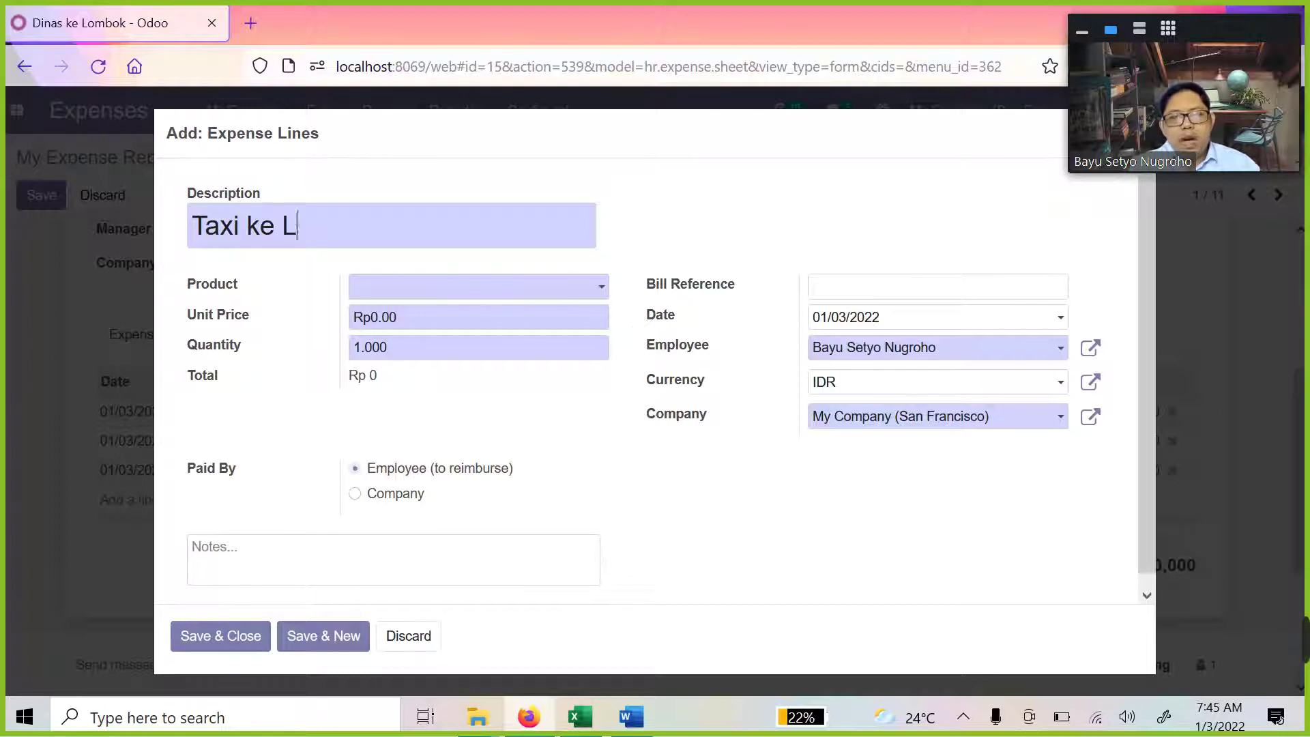
text(okasi Tujuan di)
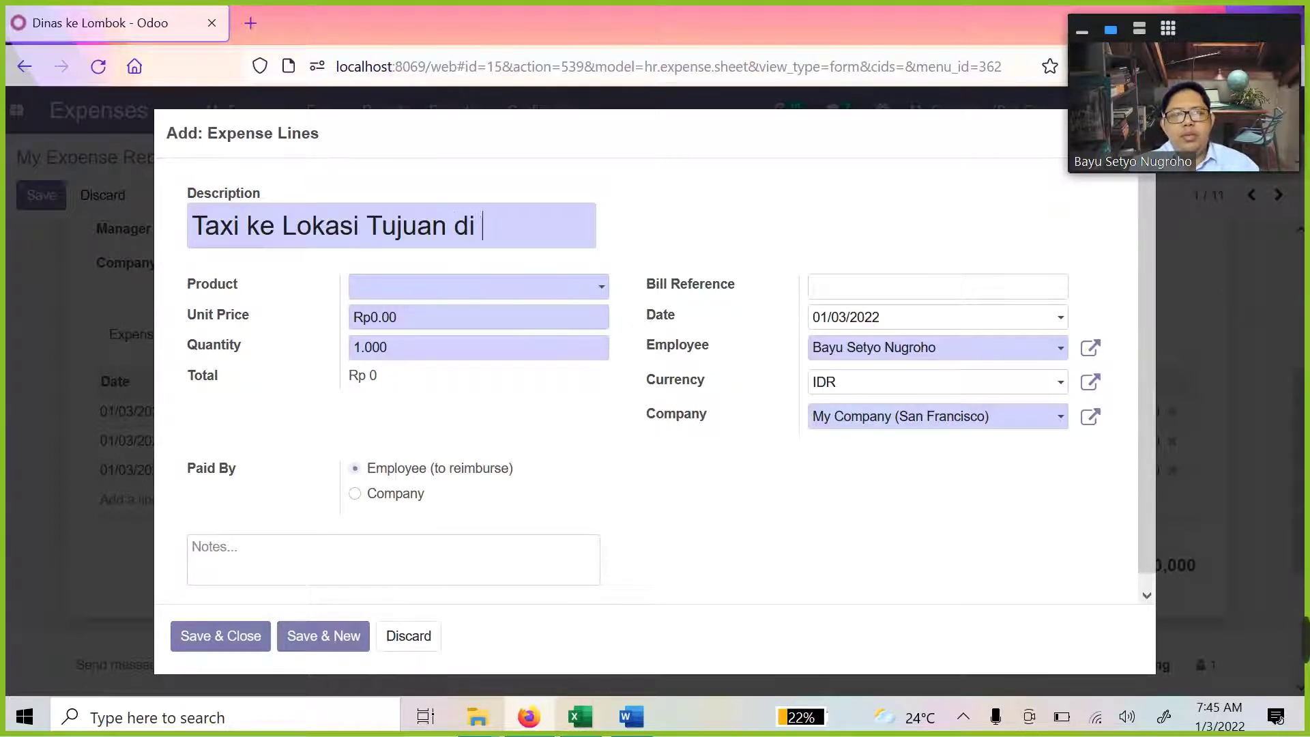
text(lombok))
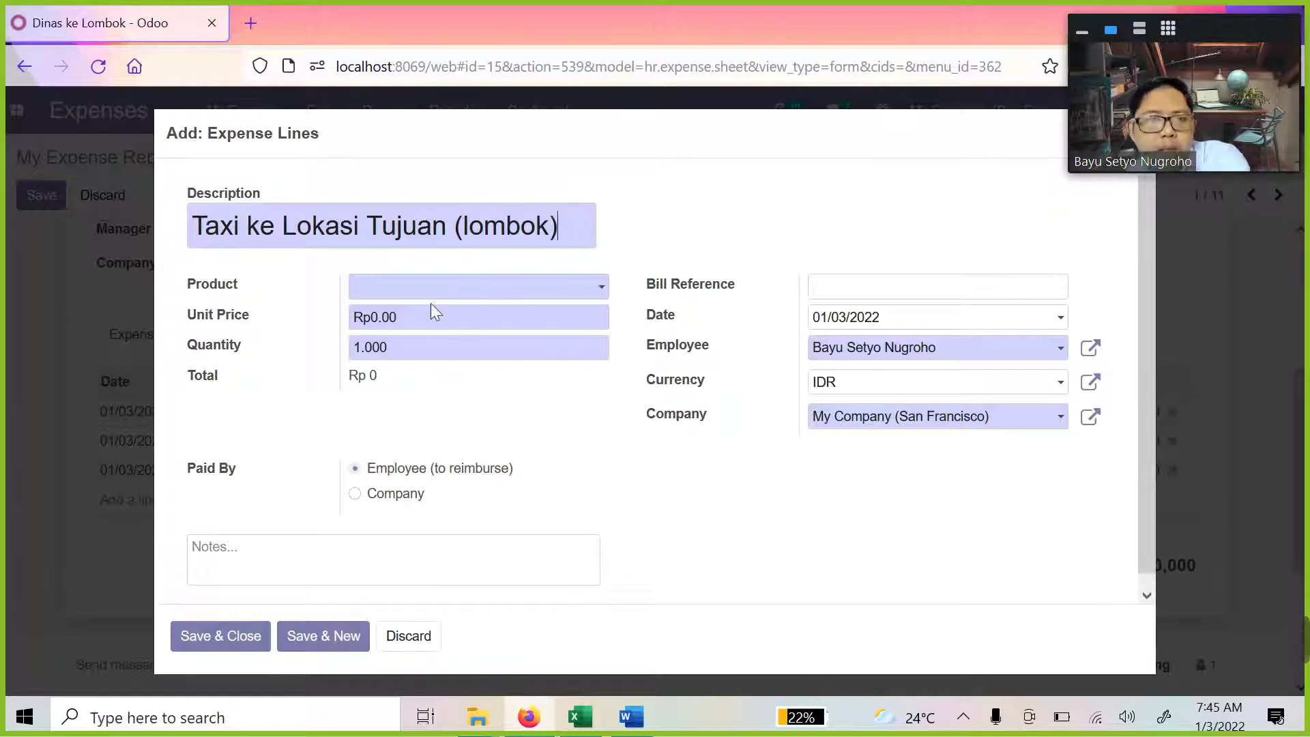
Assign the product [EXP_GEN] Expenses to the line, set its unit price to Rp200000 and save it to the report
click(439, 287)
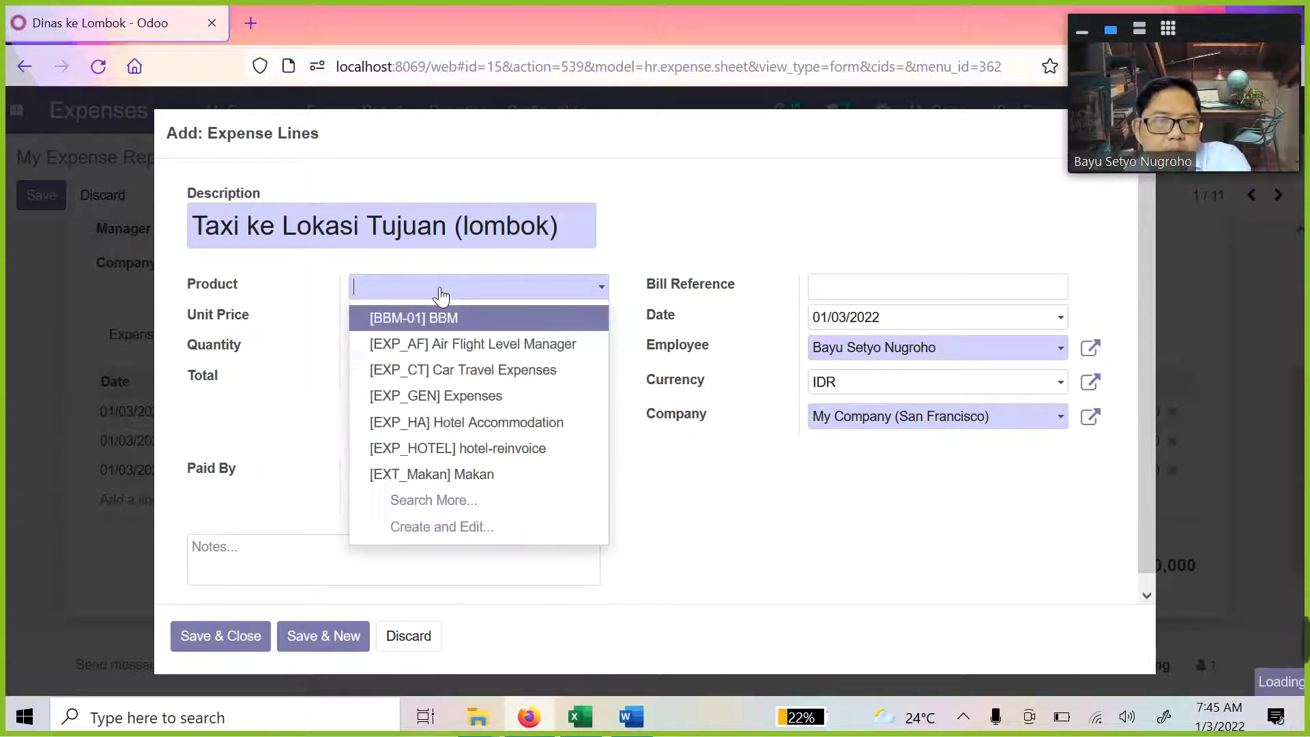
click(471, 396)
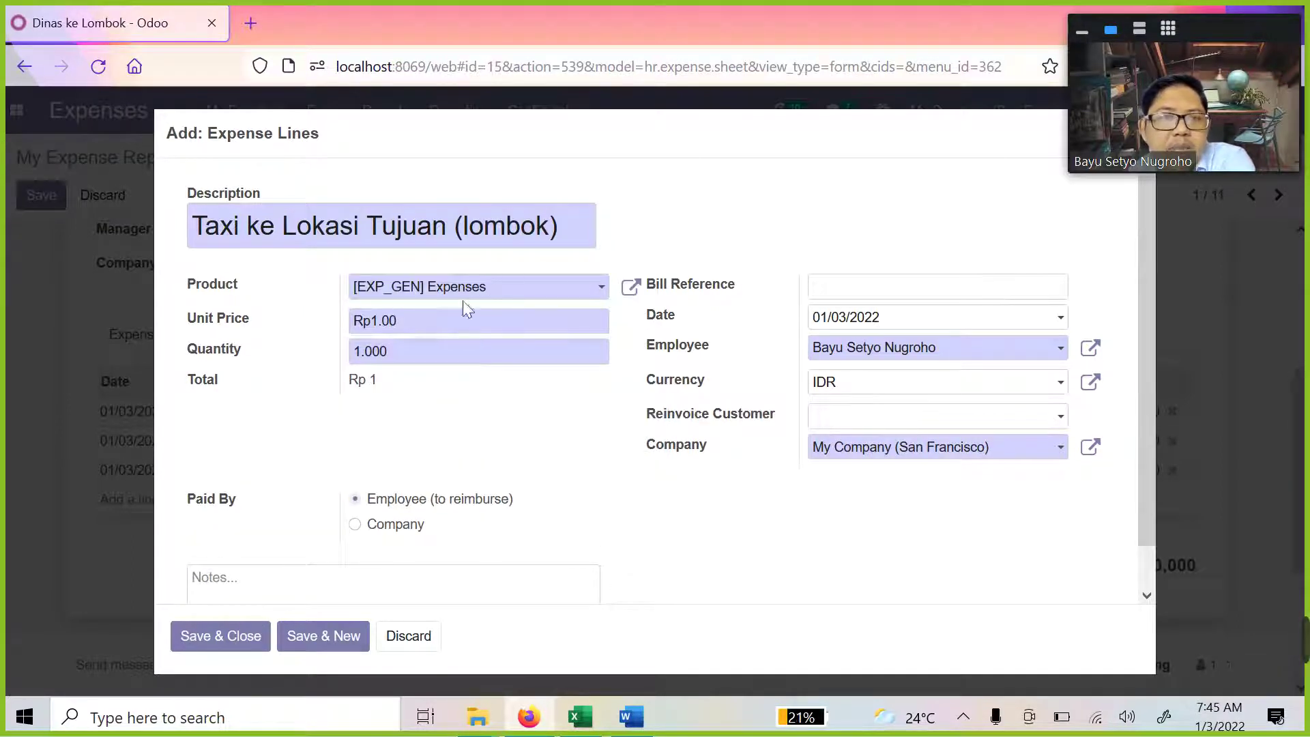
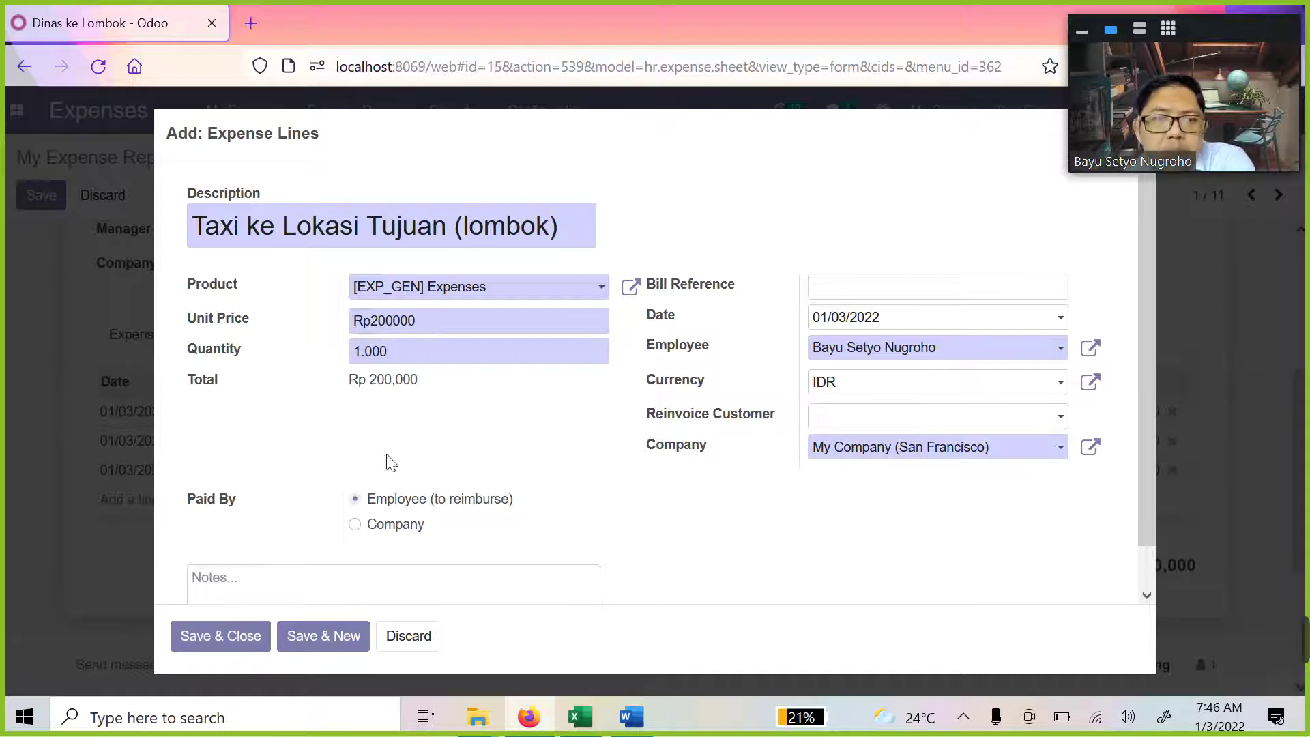
scroll(368, 532, down, 1)
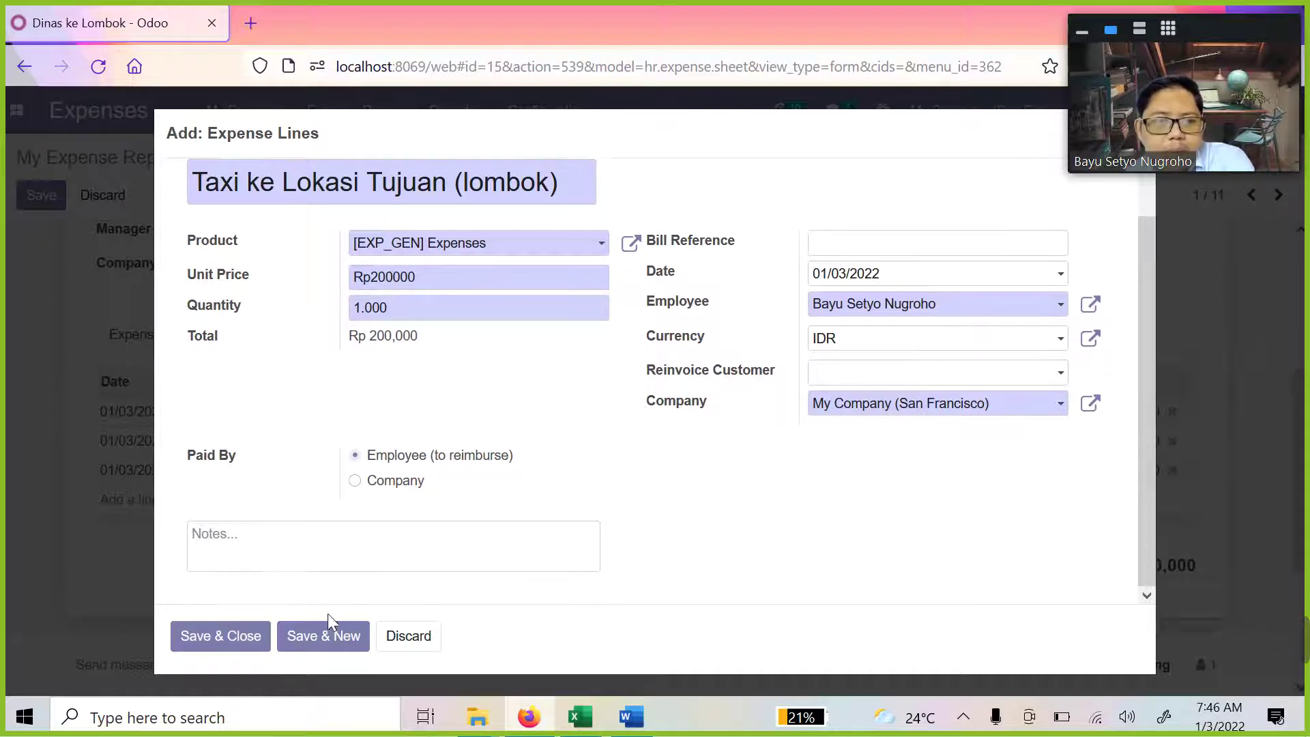
click(219, 638)
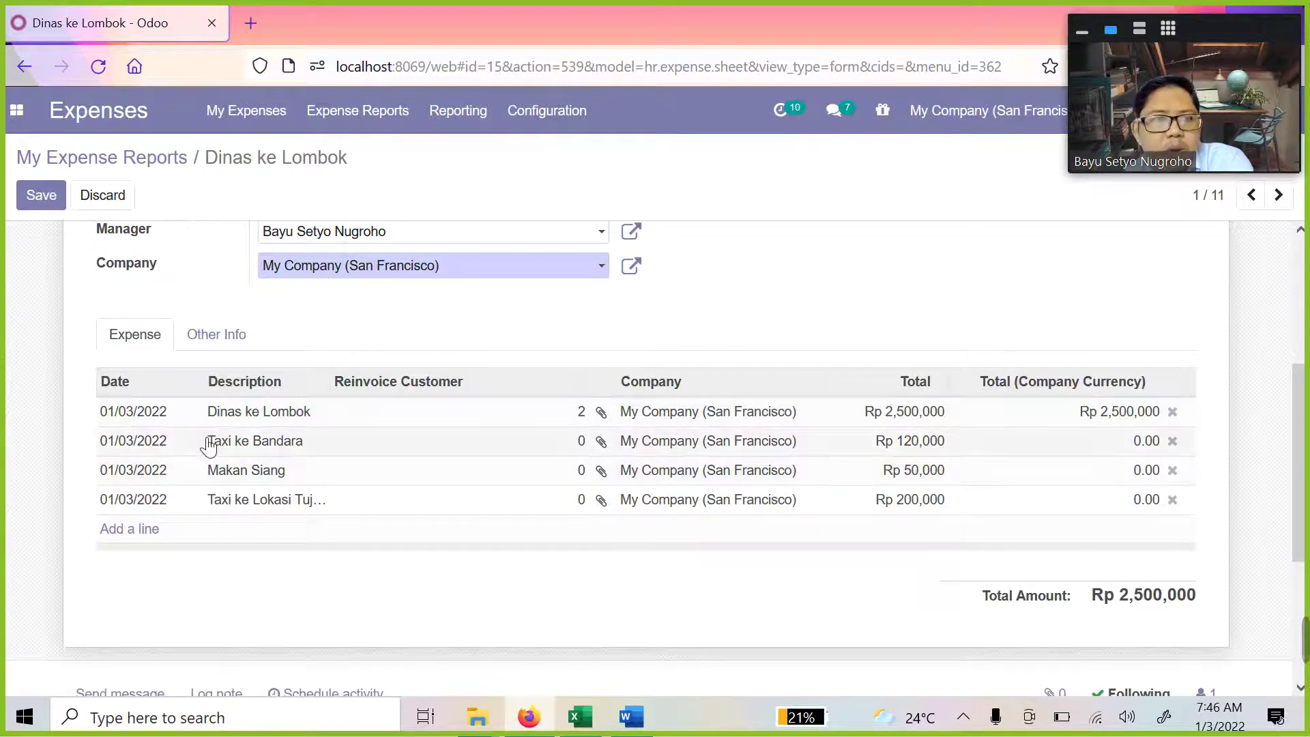
Look over the Dinas ke Lombok report and save it with its added expense lines
scroll(420, 511, down, 3)
scroll(428, 516, up, 7)
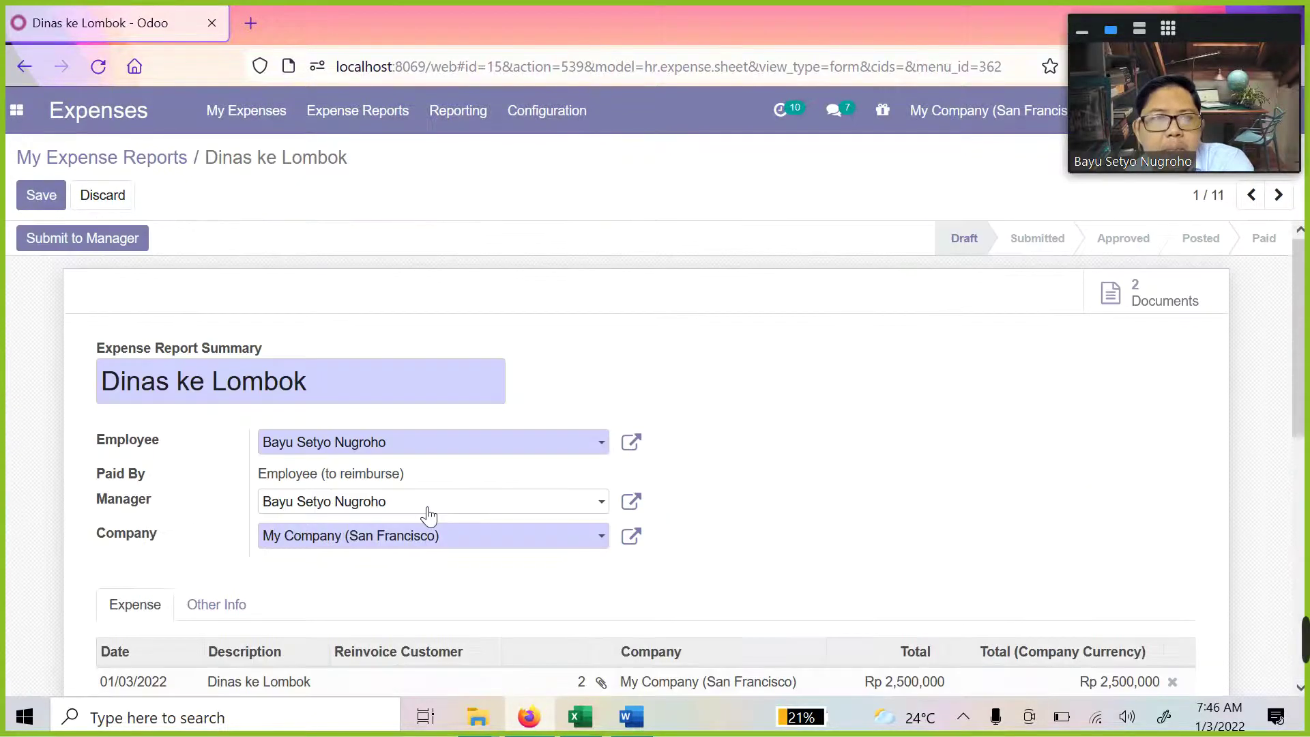
scroll(410, 467, down, 3)
scroll(410, 466, up, 3)
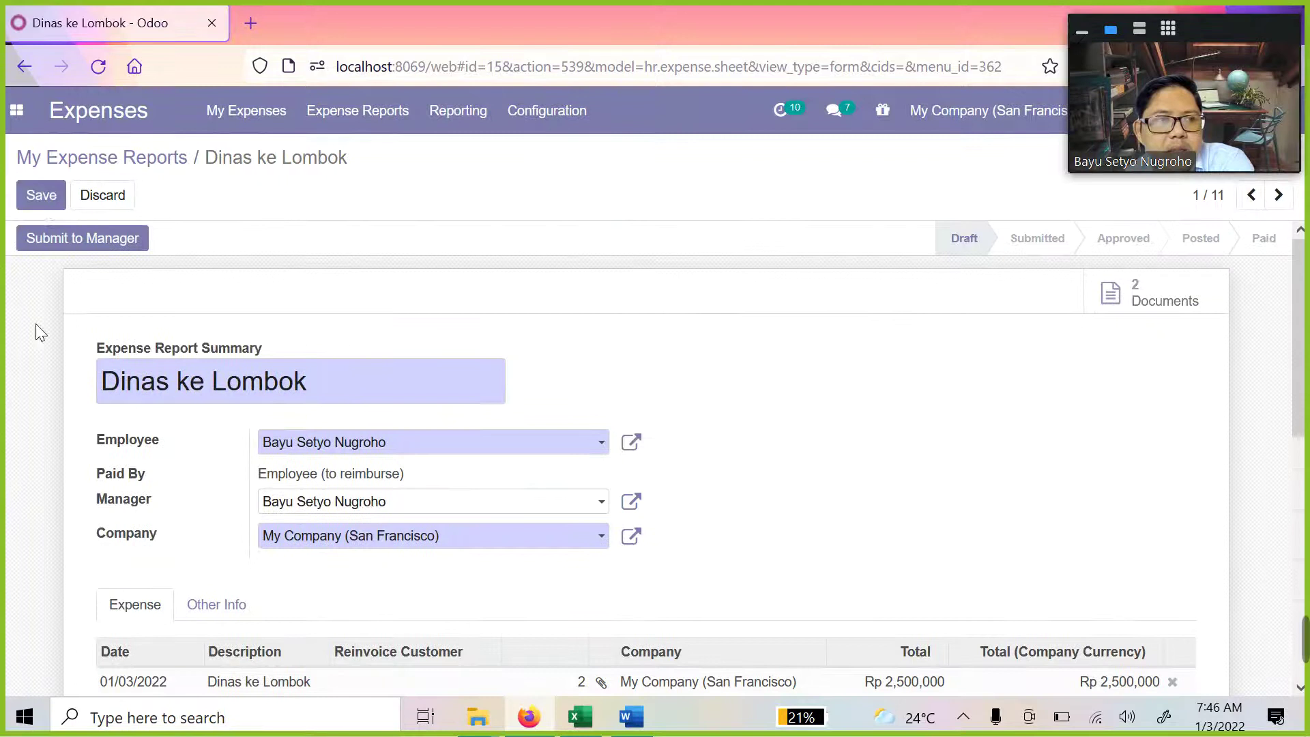
click(41, 195)
Review the saved report's expense lines, total amount and header details
scroll(719, 462, down, 1)
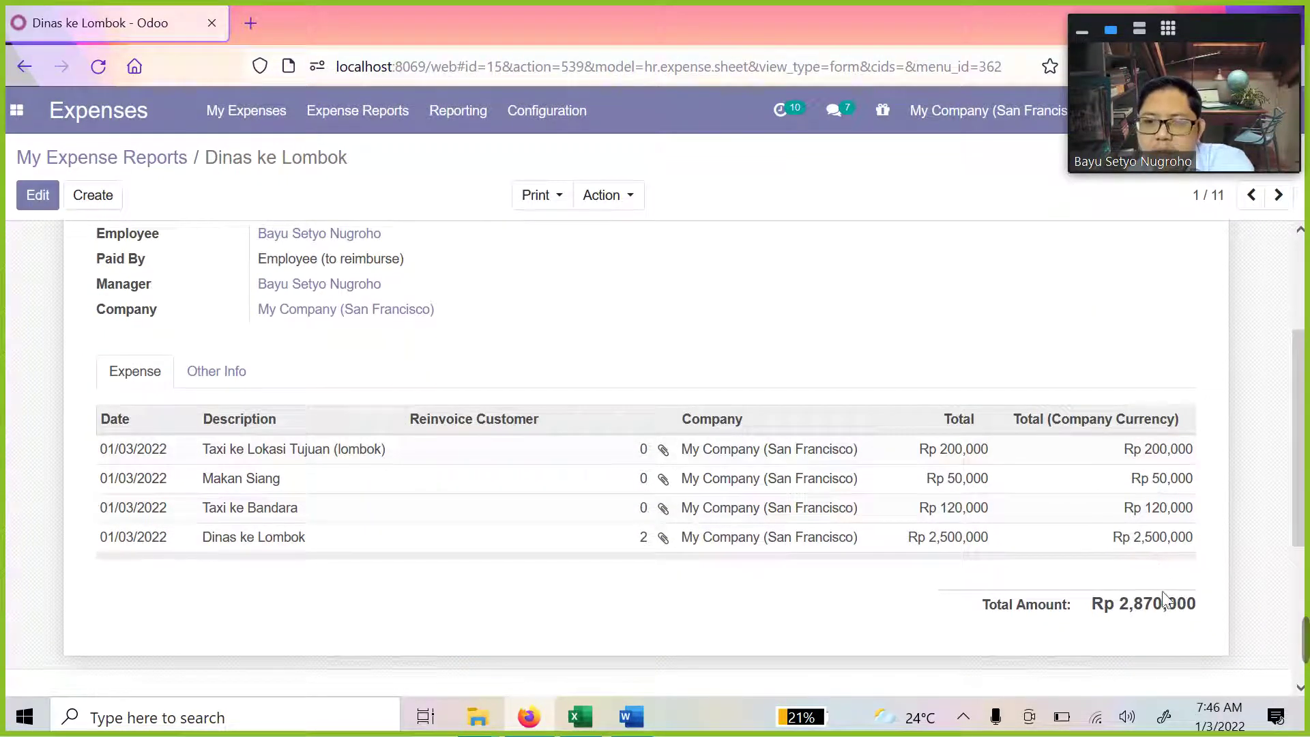
scroll(737, 491, up, 3)
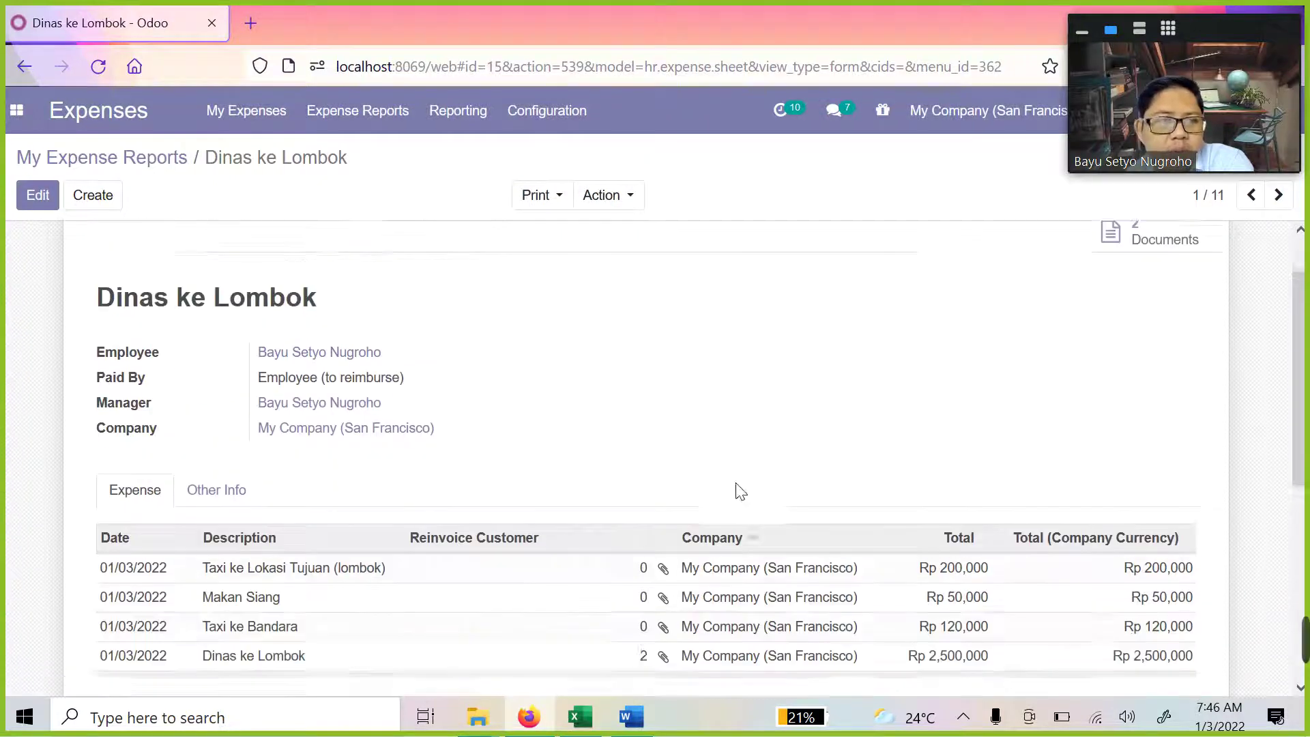
scroll(1039, 554, down, 3)
scroll(929, 534, up, 2)
scroll(929, 534, up, 1)
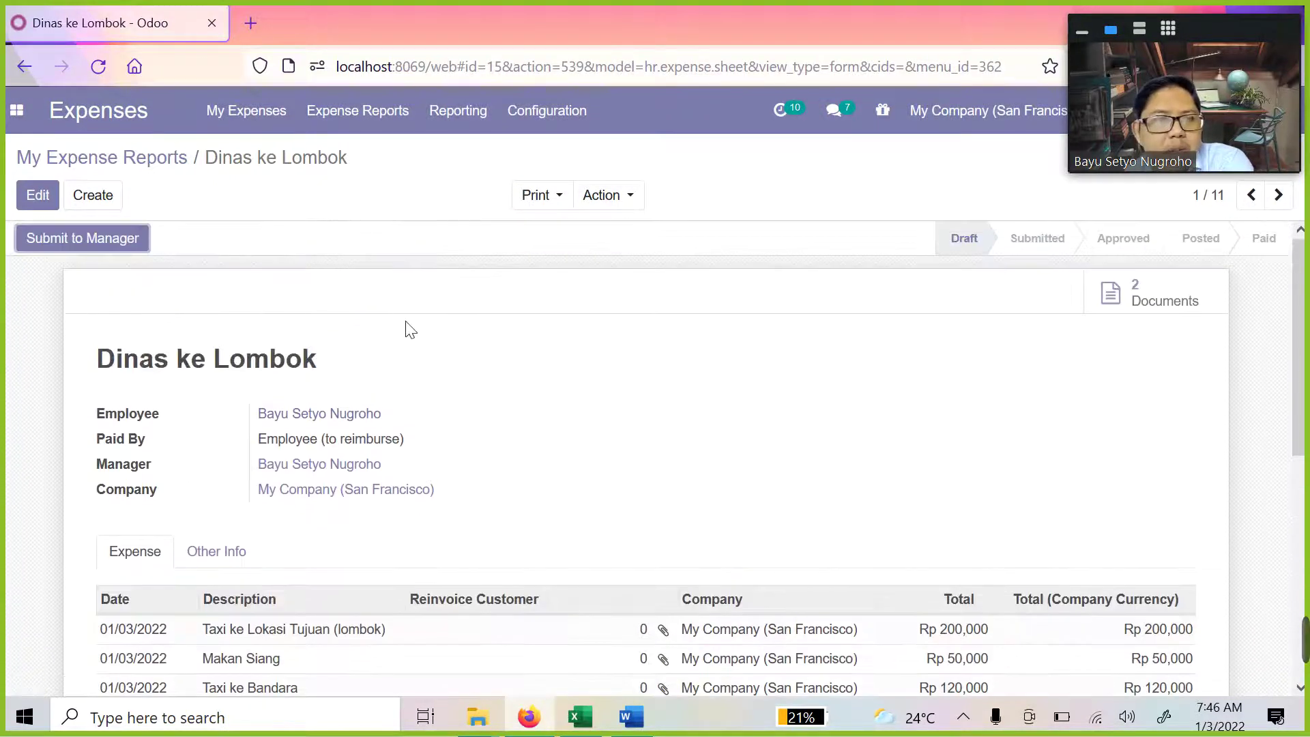
scroll(184, 257, down, 3)
scroll(73, 234, up, 3)
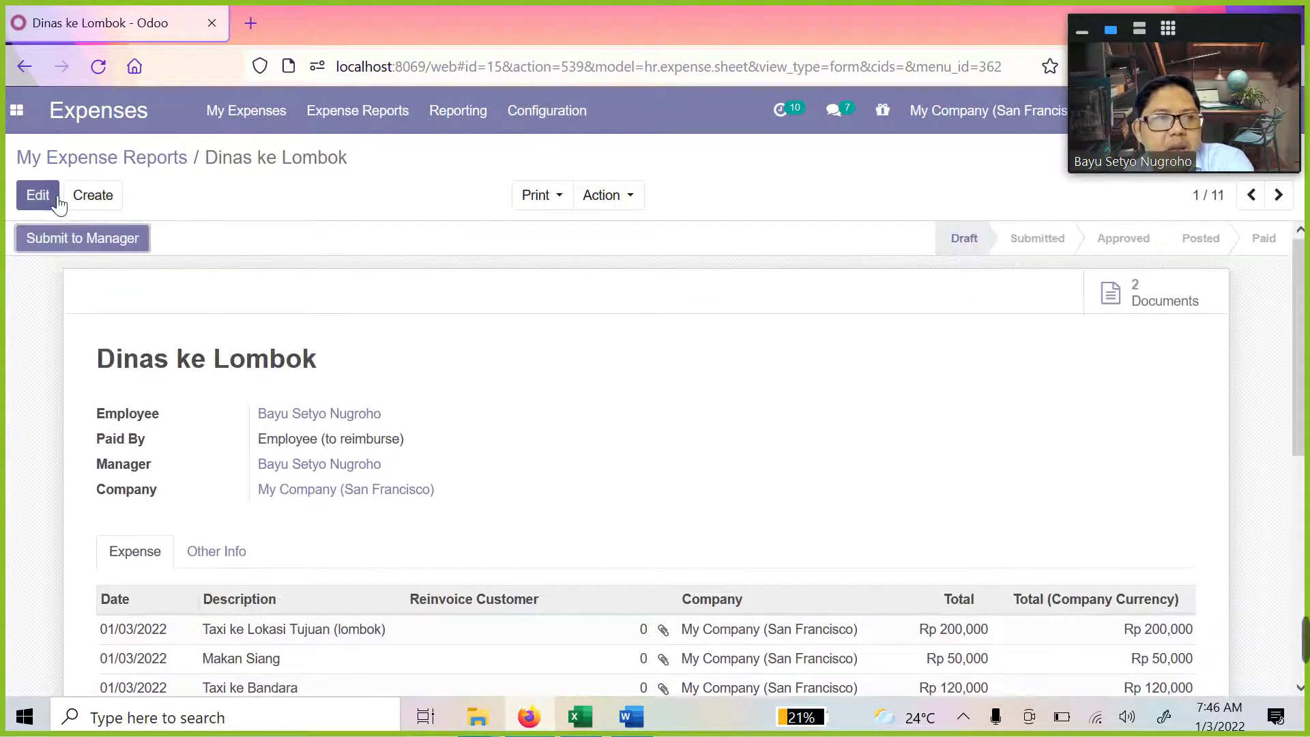
Examine the report's attached documents in both card and list views, and return to the Dinas ke Lombok report
click(55, 202)
scroll(468, 375, down, 6)
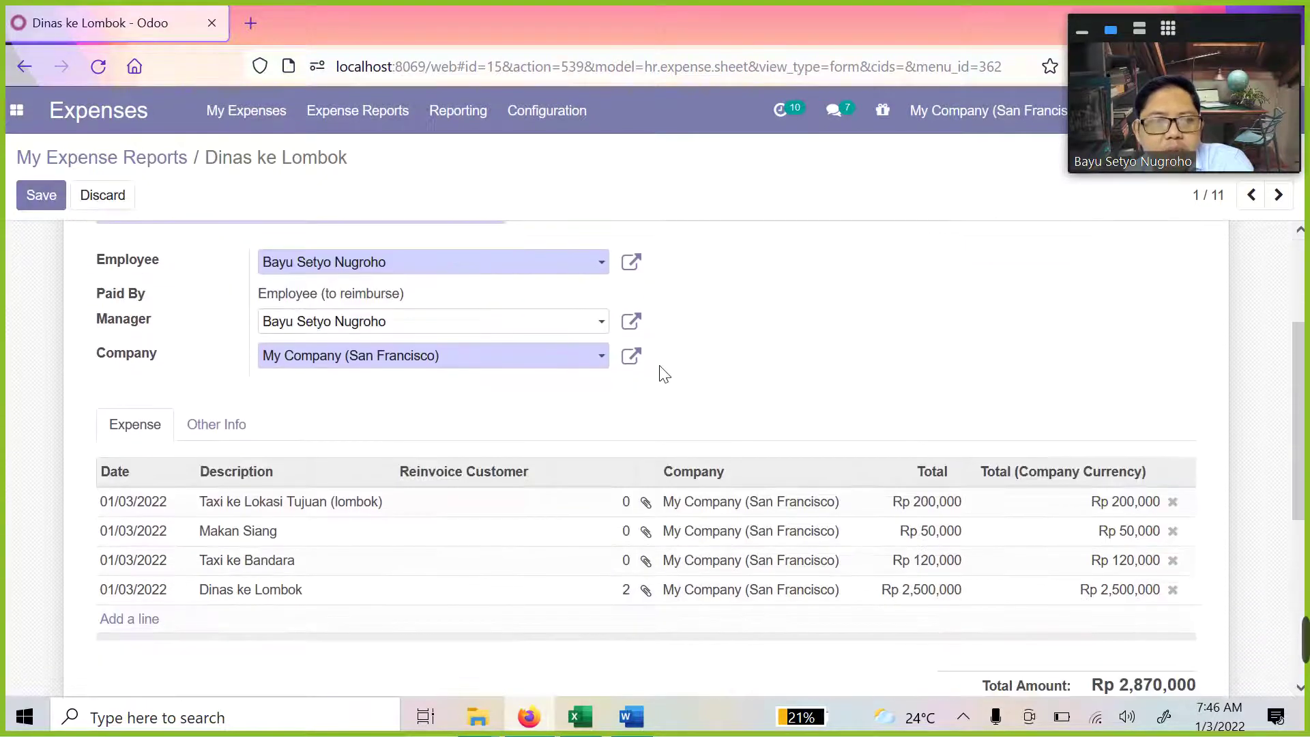
scroll(652, 384, up, 7)
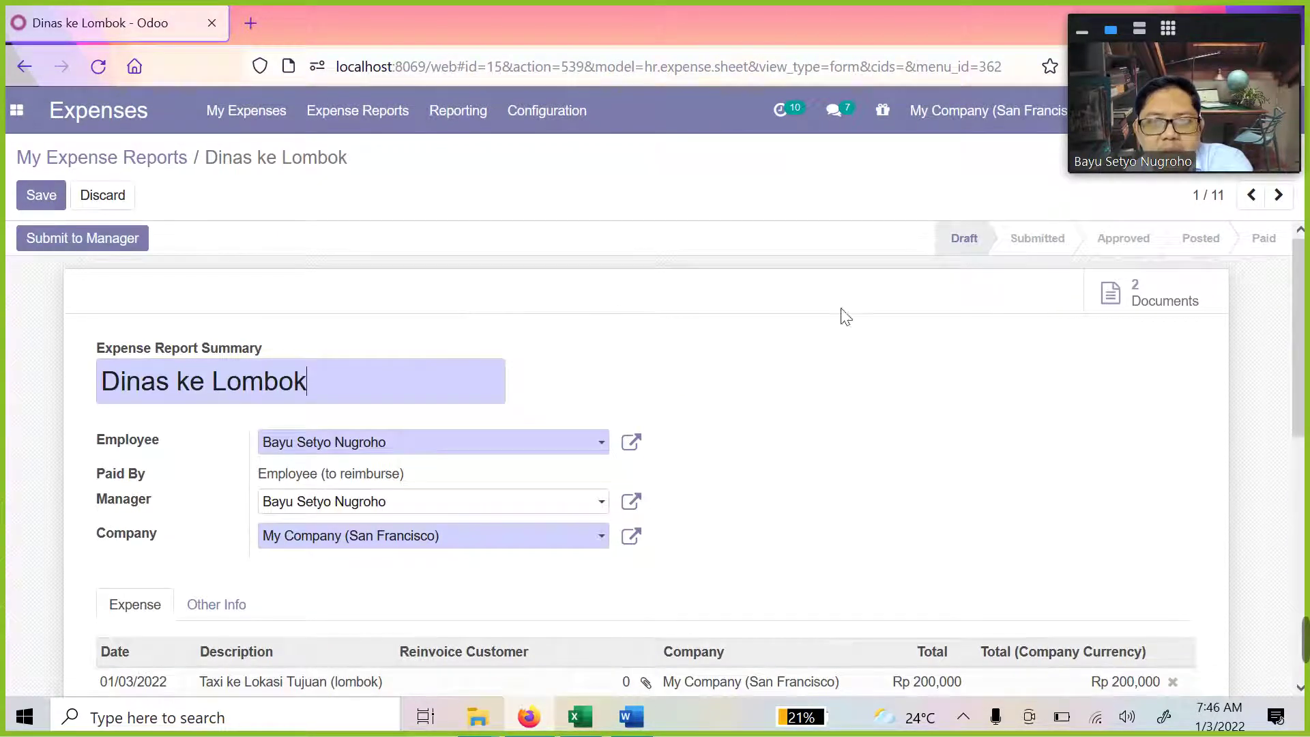
click(1112, 301)
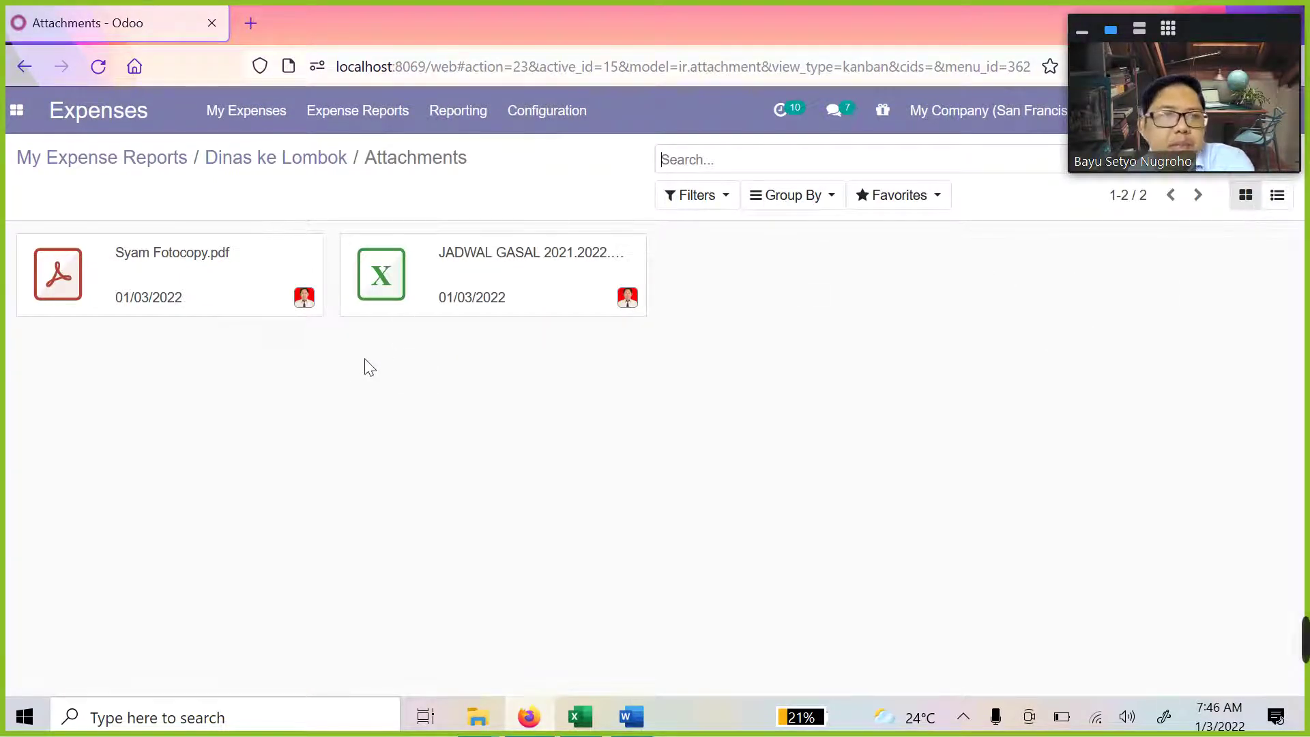
right_click(740, 302)
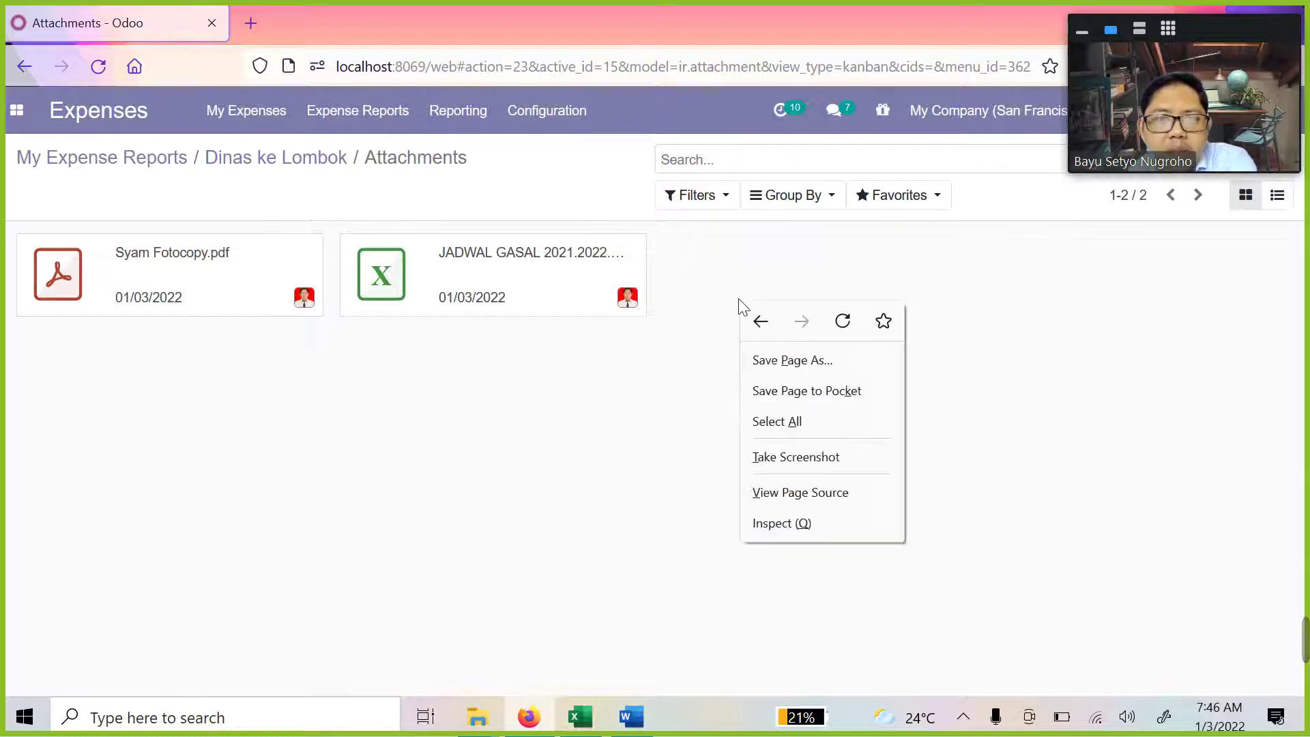
click(730, 282)
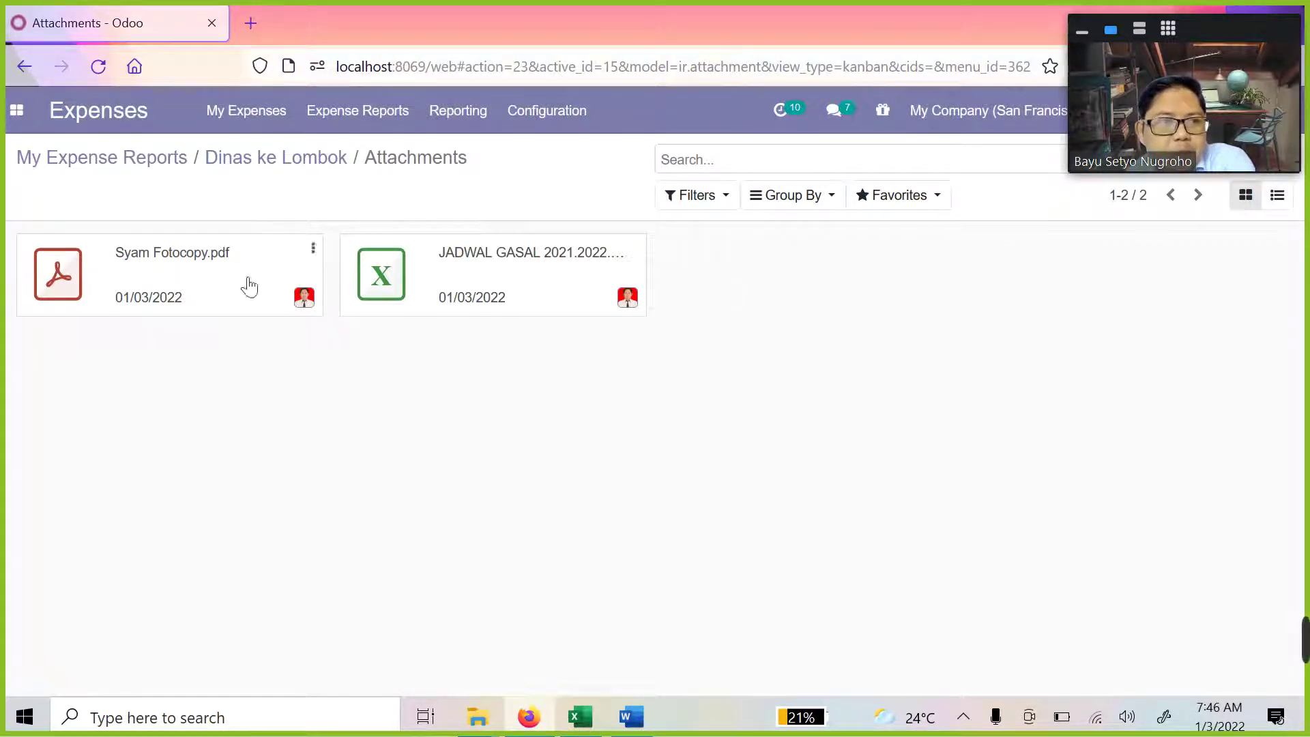
click(1277, 195)
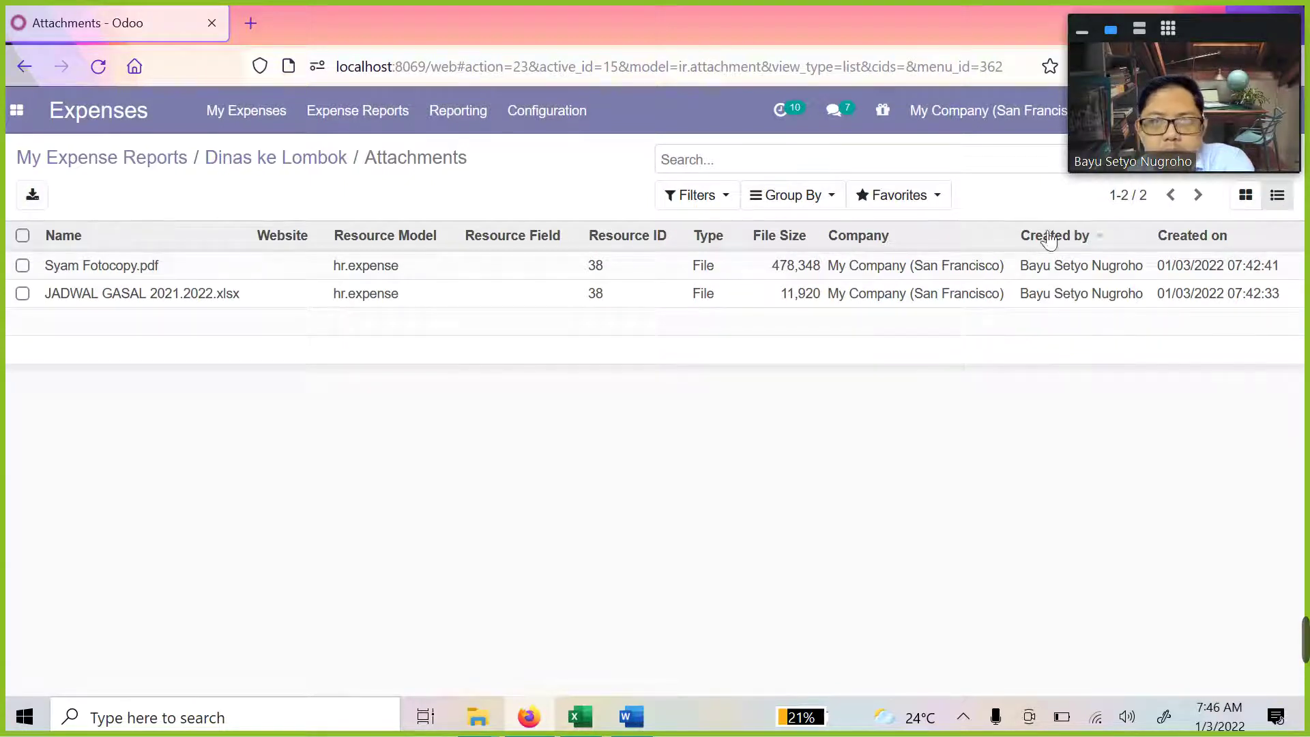
click(1247, 197)
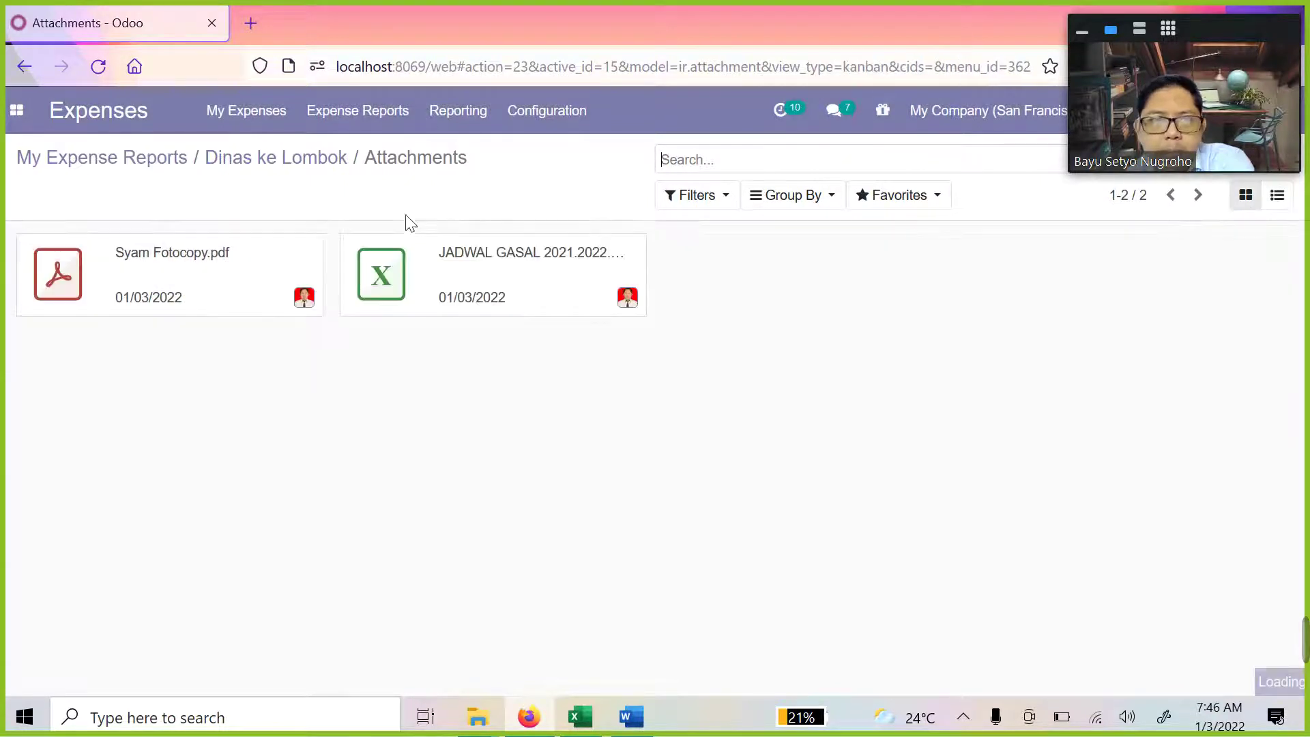
click(325, 168)
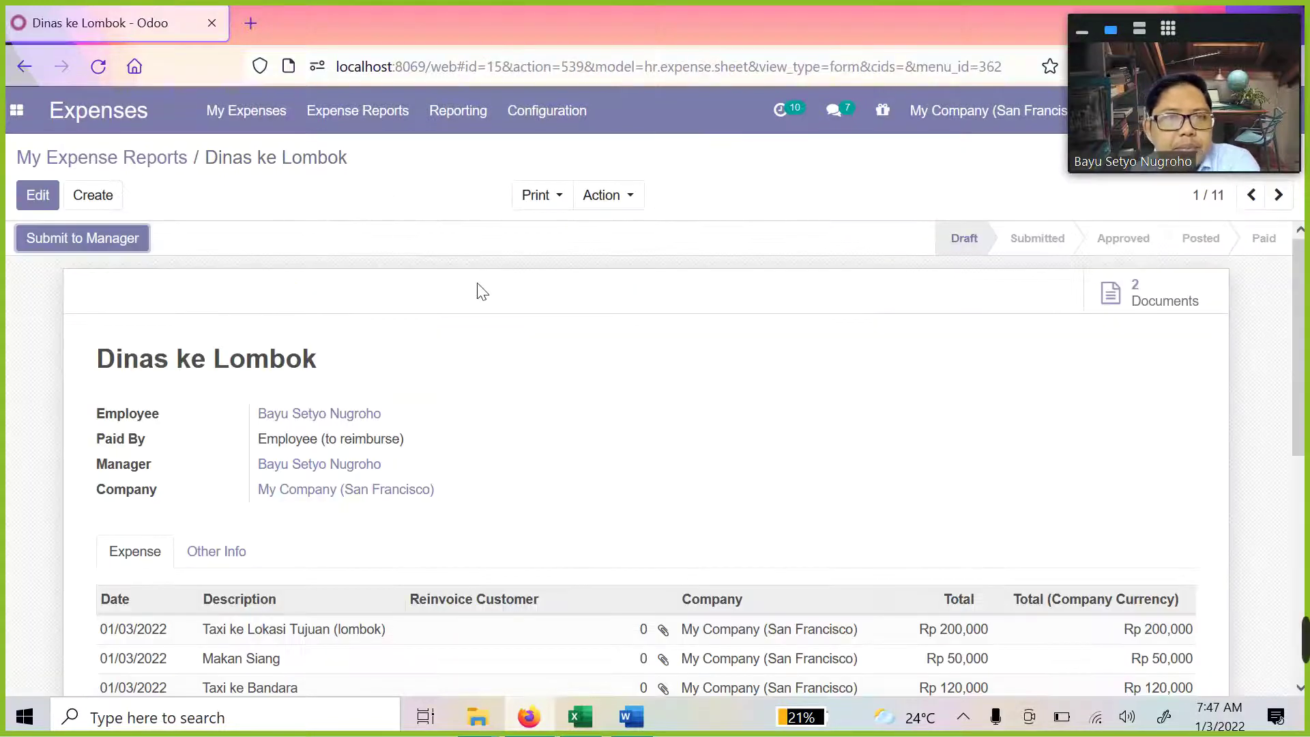
Check the report's available actions and print options, and look through its message log
click(632, 197)
click(552, 200)
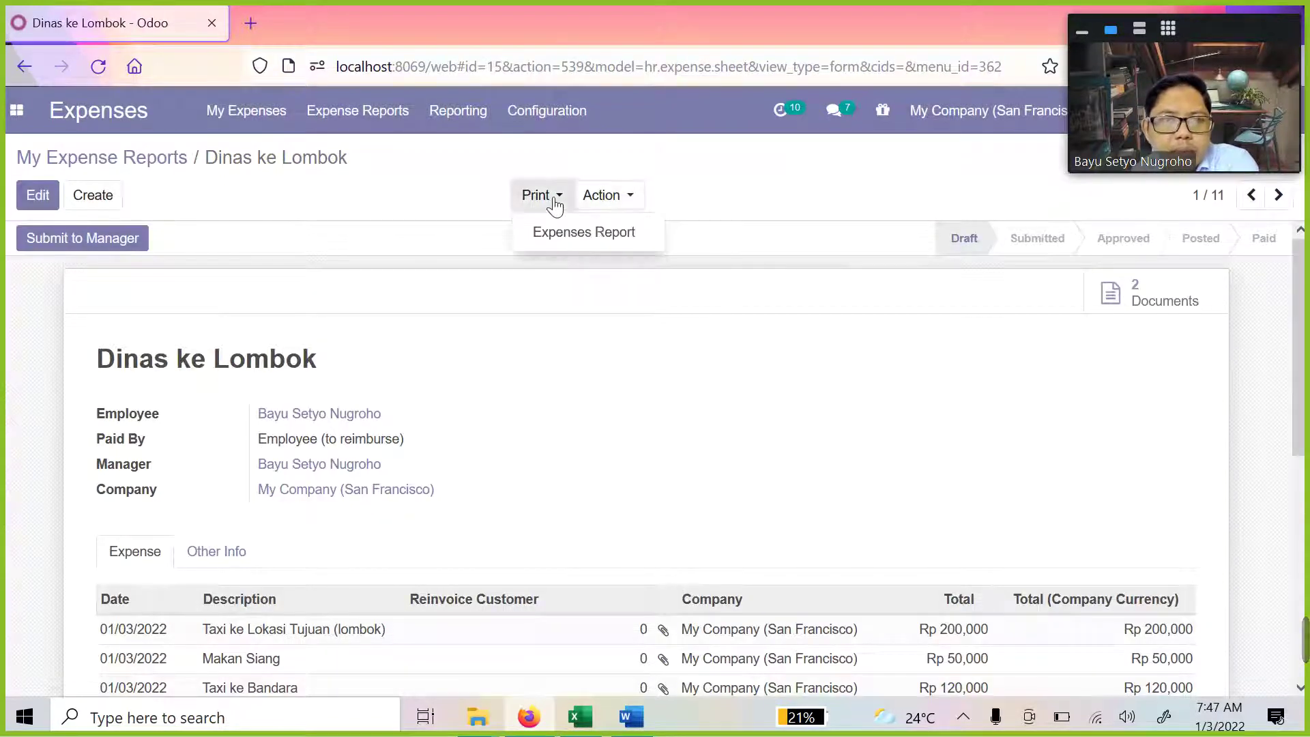
click(886, 368)
scroll(493, 371, down, 5)
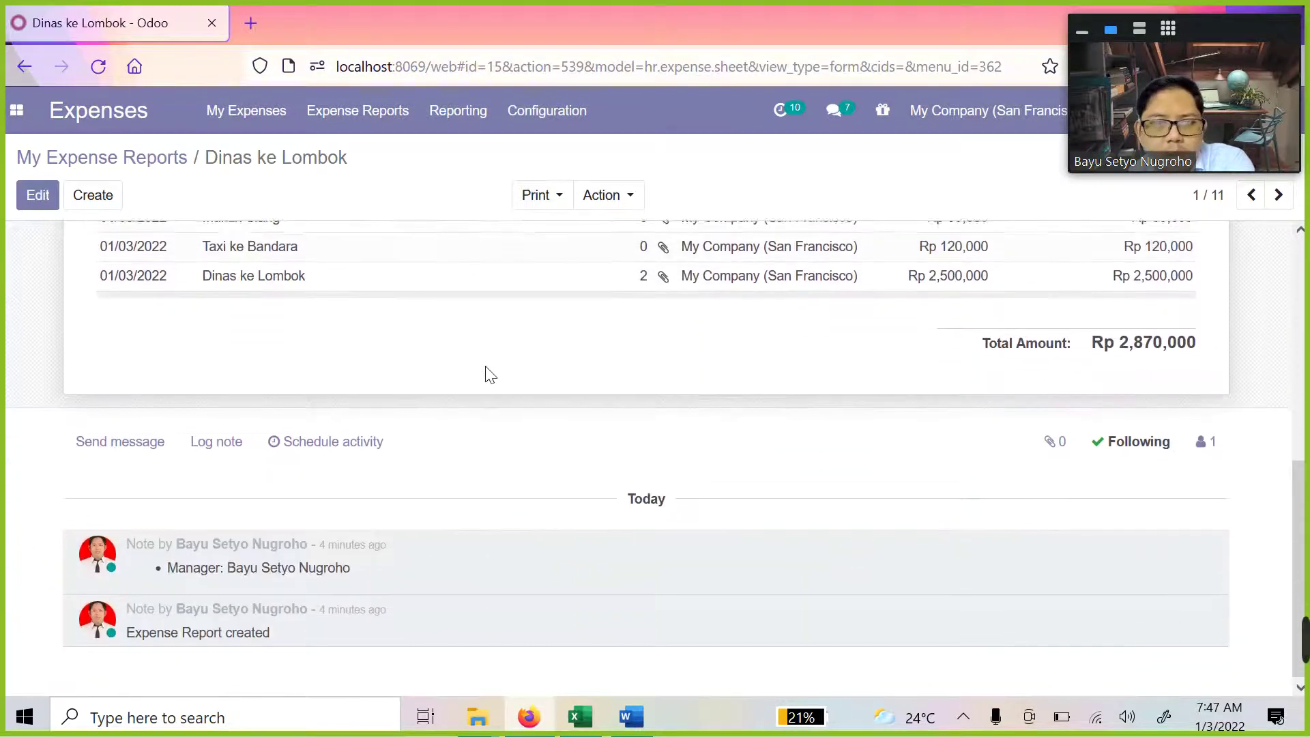
scroll(493, 372, up, 10)
Reopen the report for editing and check its expense journal in the other information
click(37, 195)
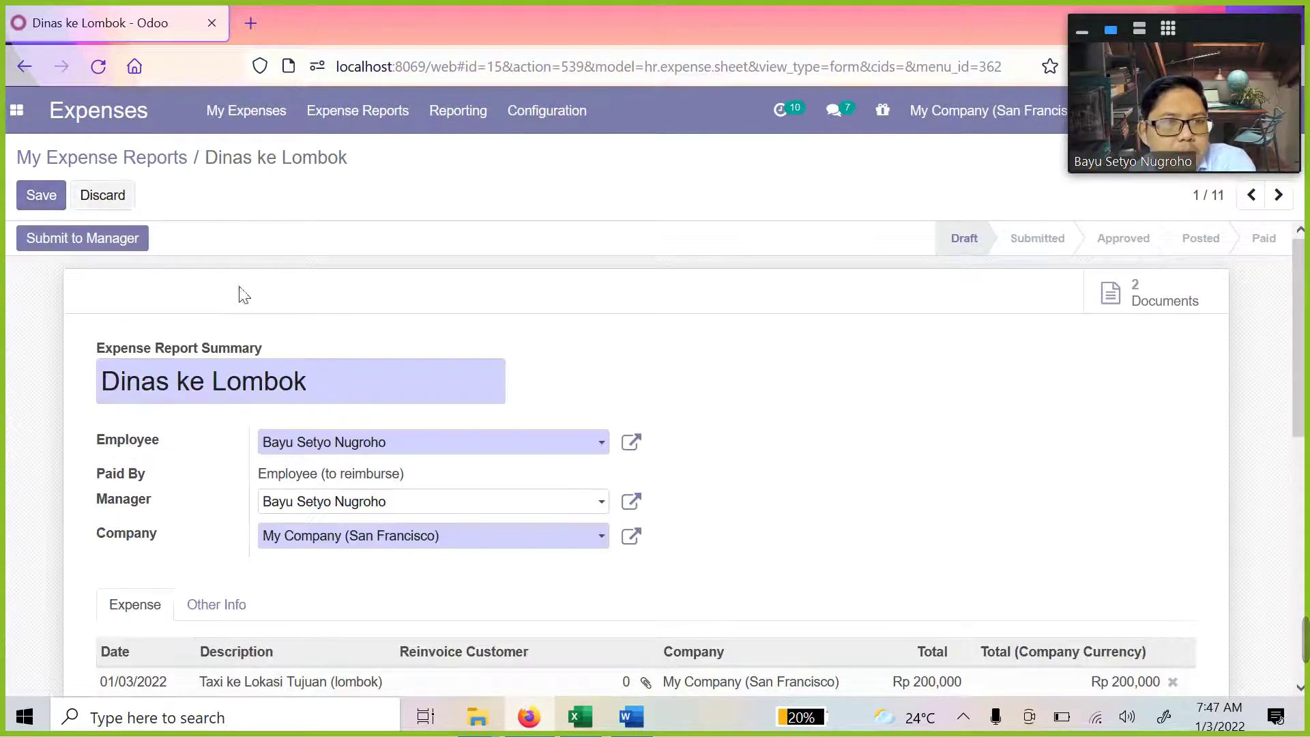
scroll(286, 314, down, 3)
scroll(423, 375, up, 1)
scroll(401, 380, down, 1)
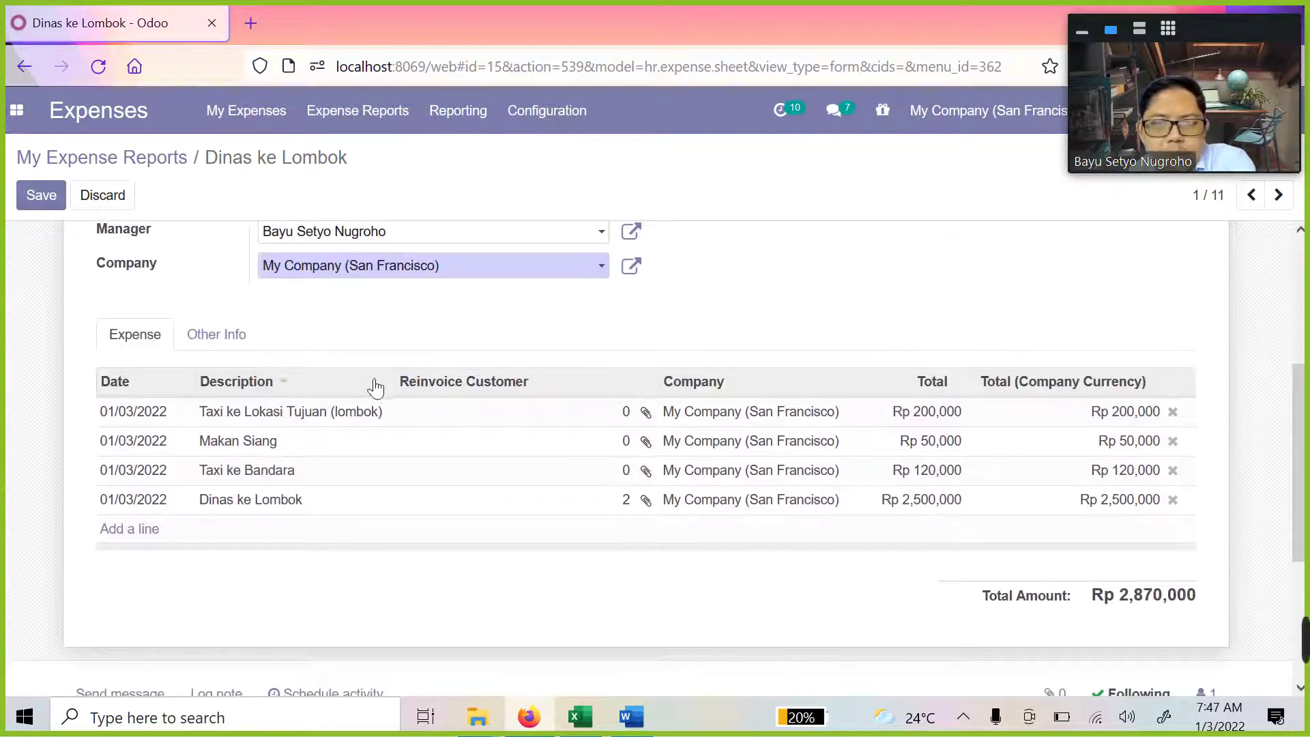
click(219, 351)
scroll(273, 369, down, 1)
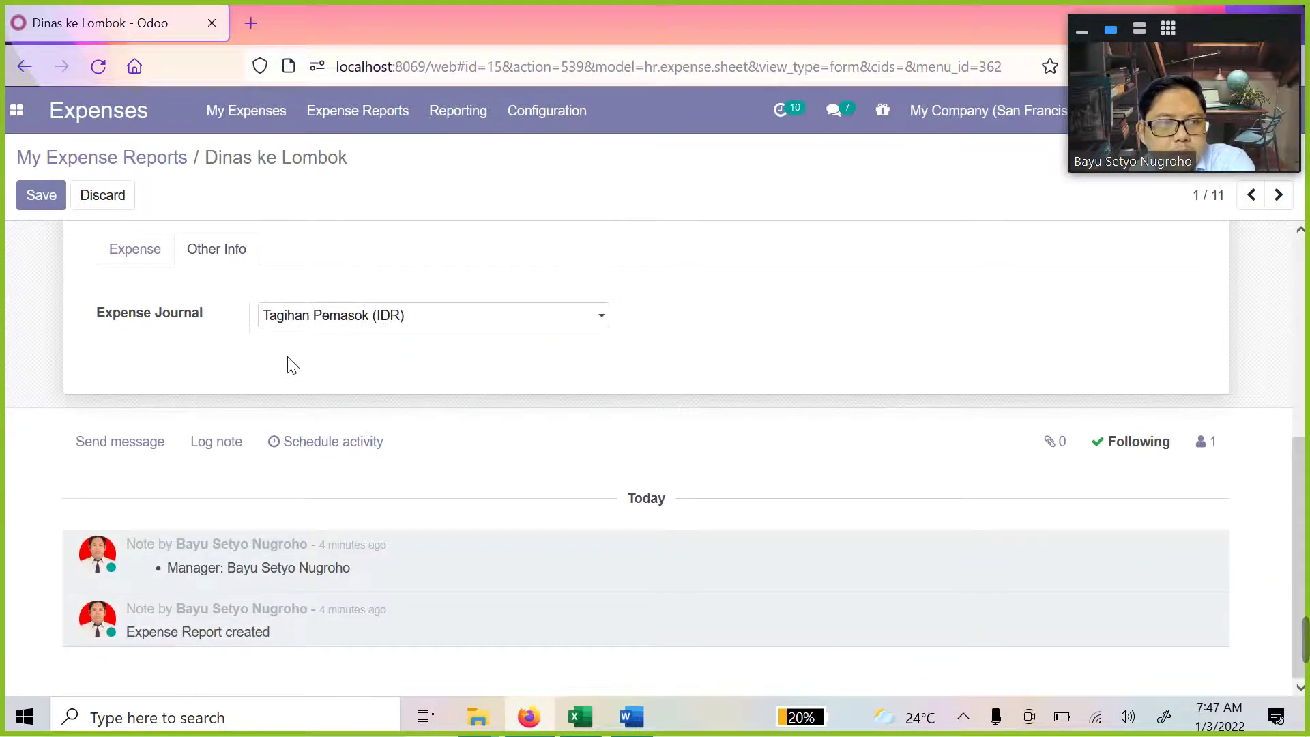
scroll(167, 462, up, 4)
scroll(126, 488, down, 1)
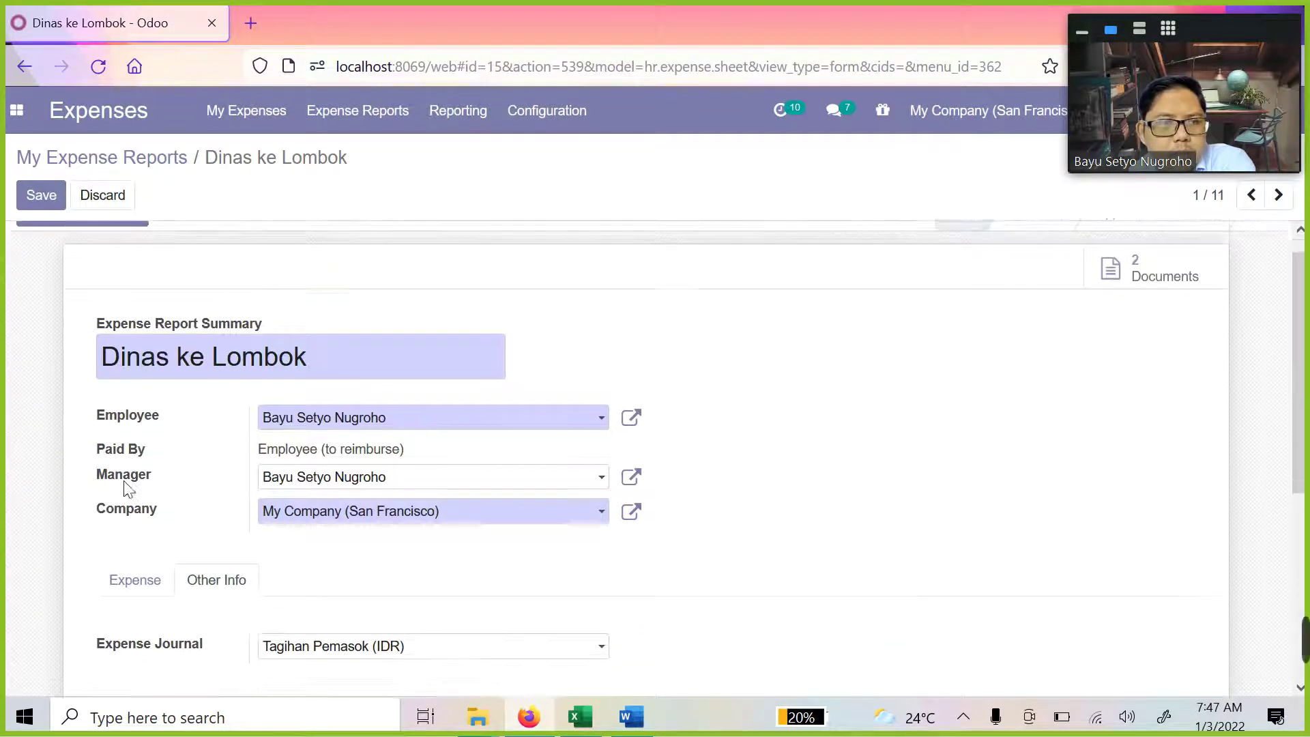
Return to the report's expense lines and review them together with the total amount and header fields
click(135, 514)
scroll(202, 471, down, 3)
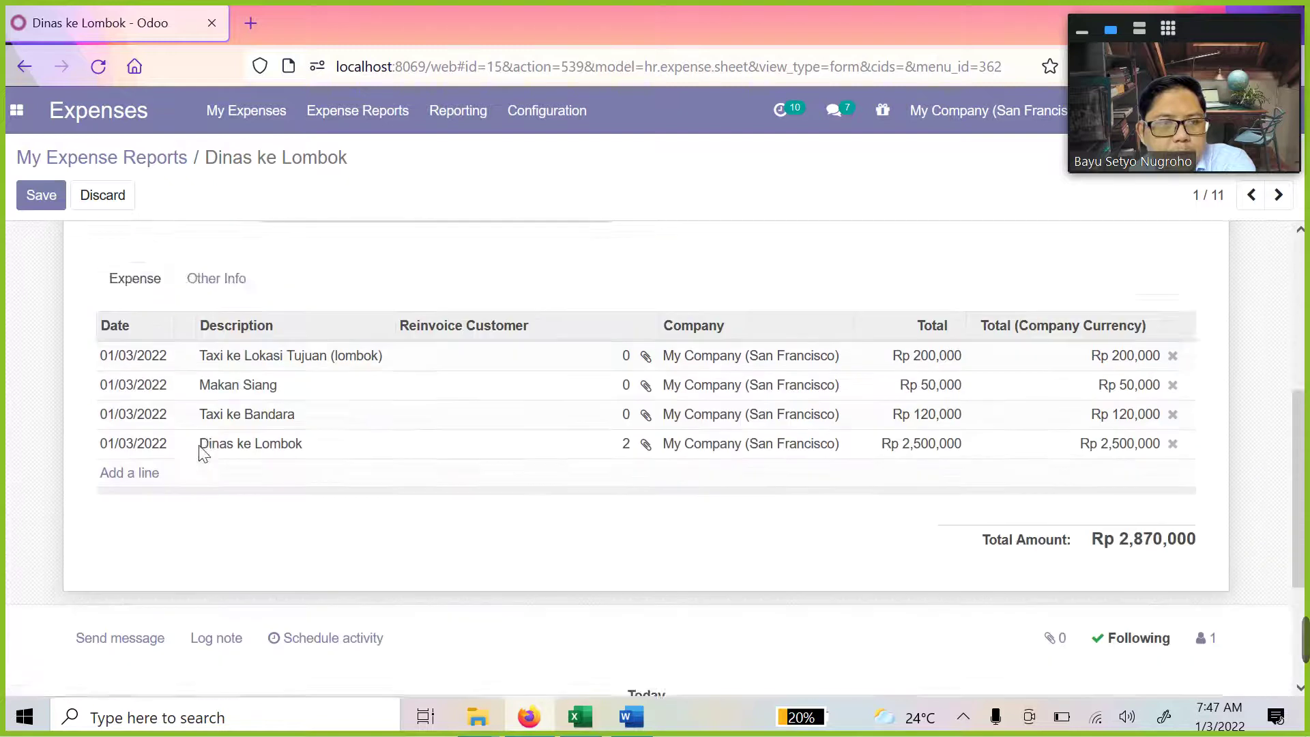
scroll(232, 436, up, 2)
scroll(271, 404, down, 2)
scroll(344, 292, up, 4)
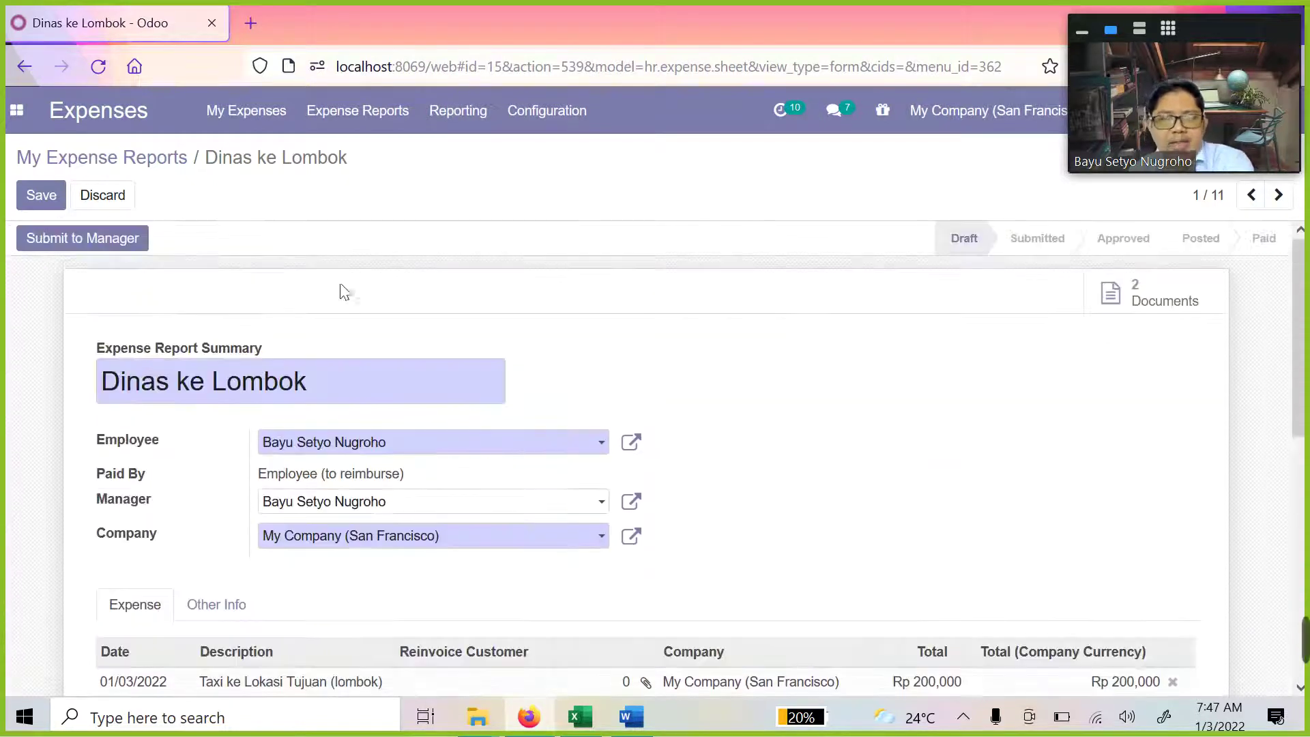
scroll(423, 450, down, 4)
scroll(401, 459, up, 4)
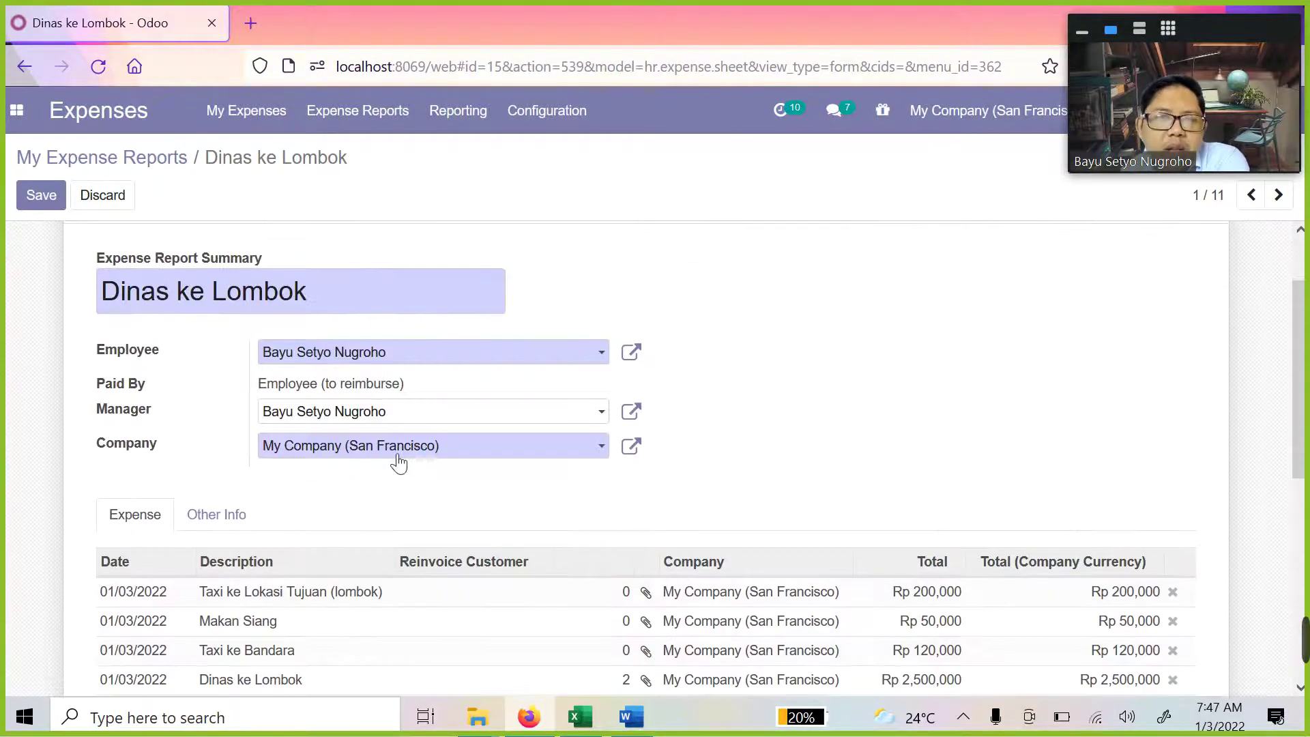
scroll(257, 390, down, 2)
scroll(618, 516, down, 1)
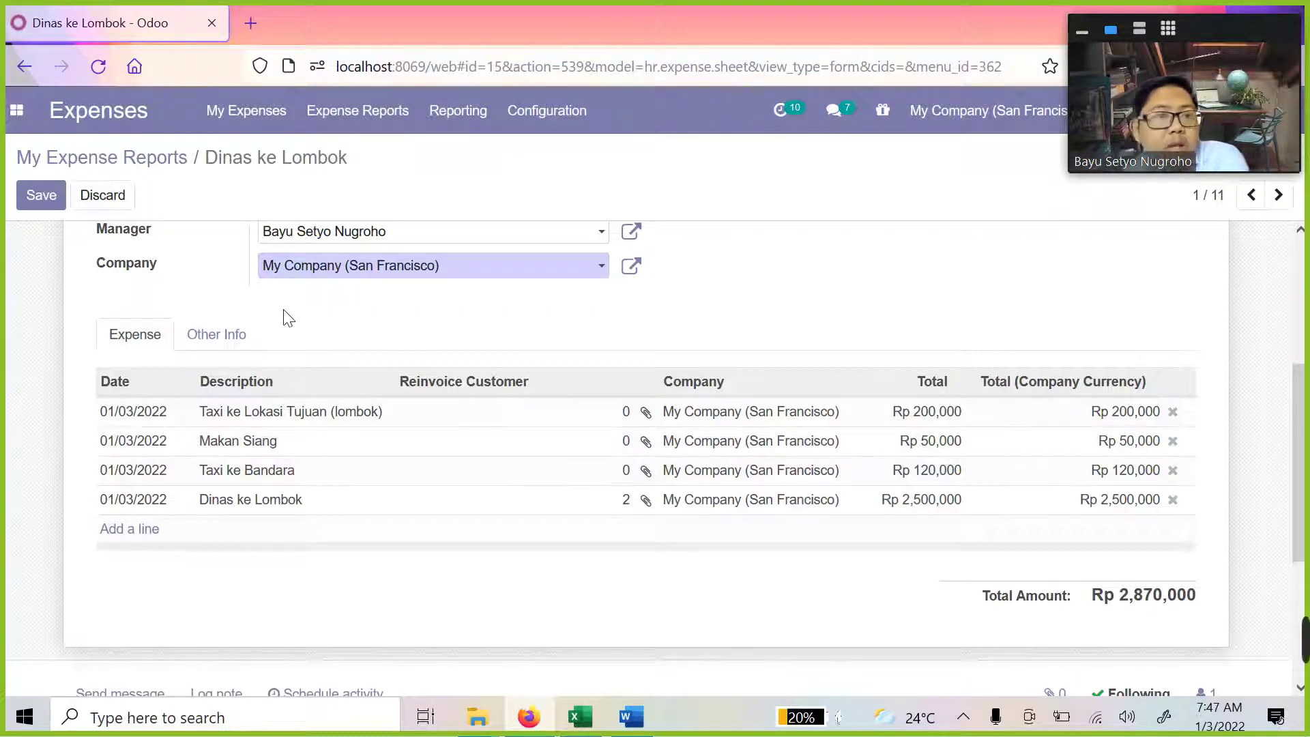
Add a new expense line "Hotel" to the report with product [EXP_HA] Hotel Accommodation and unit price Rp 800,000, and save it
scroll(284, 317, up, 3)
scroll(223, 342, down, 5)
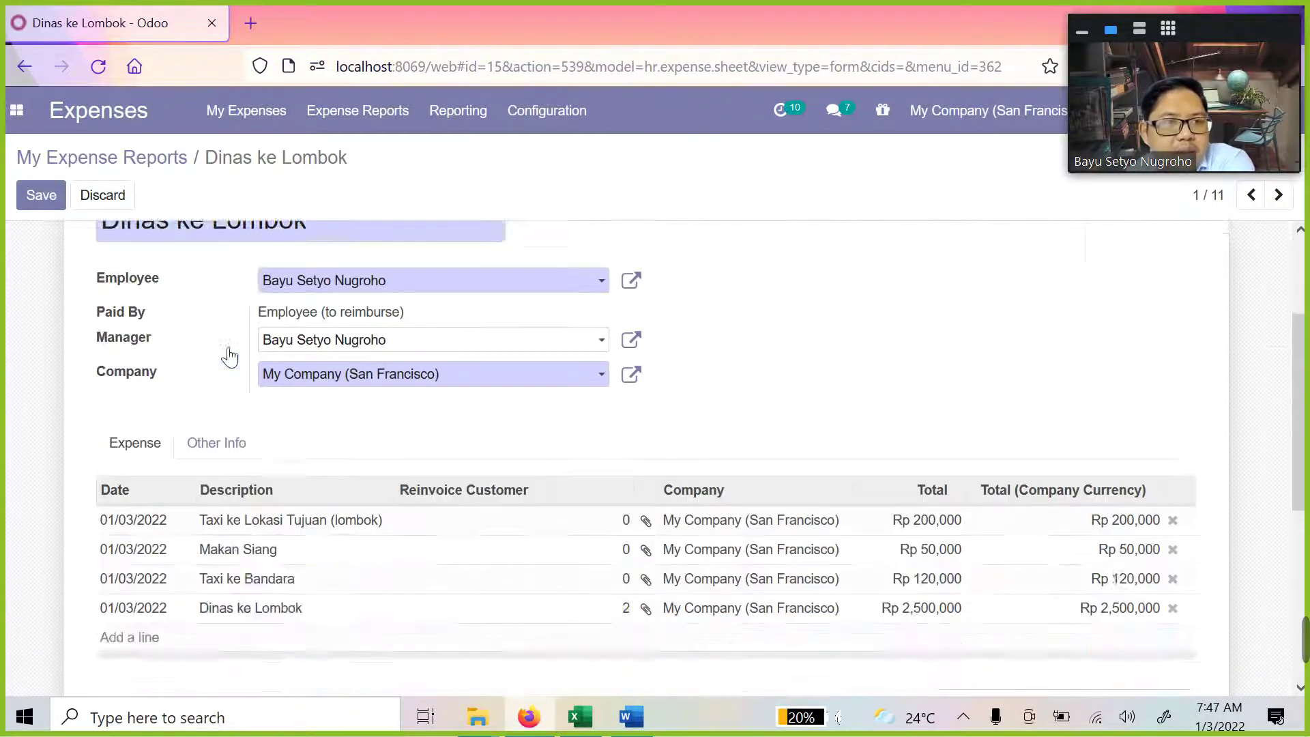
click(164, 350)
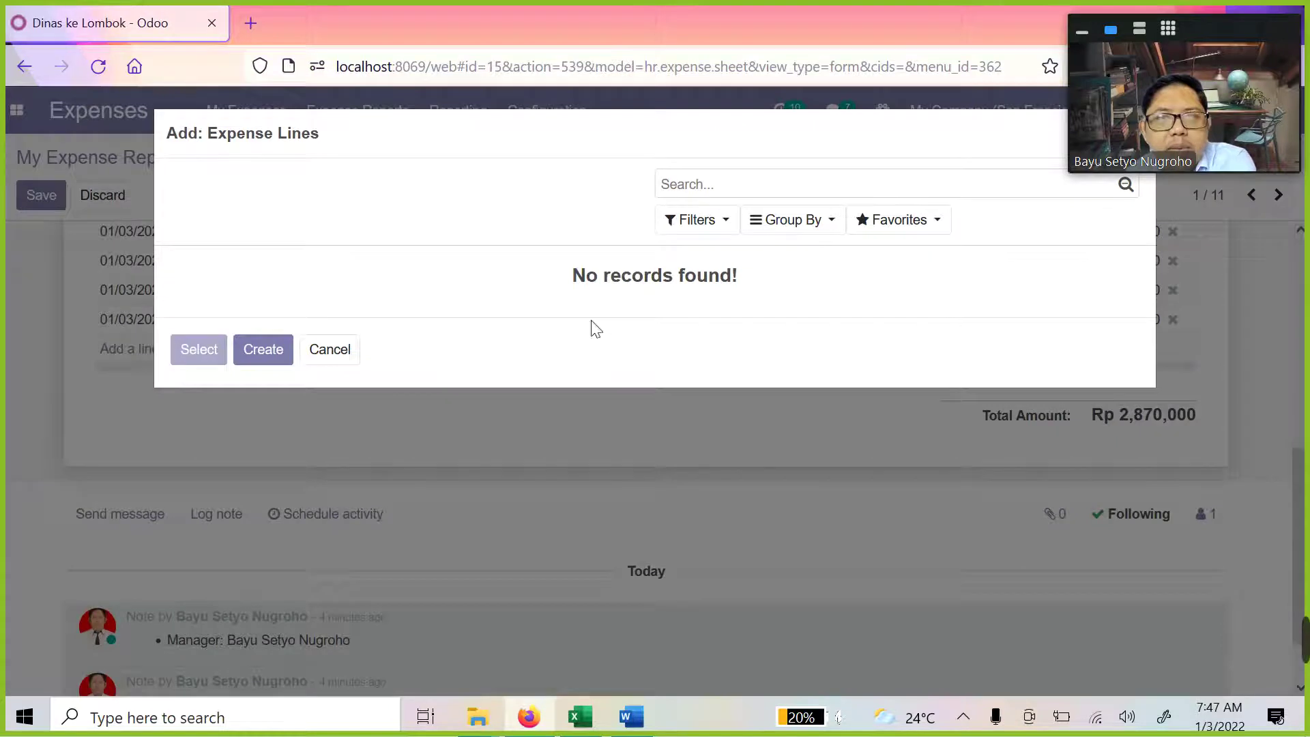
click(276, 348)
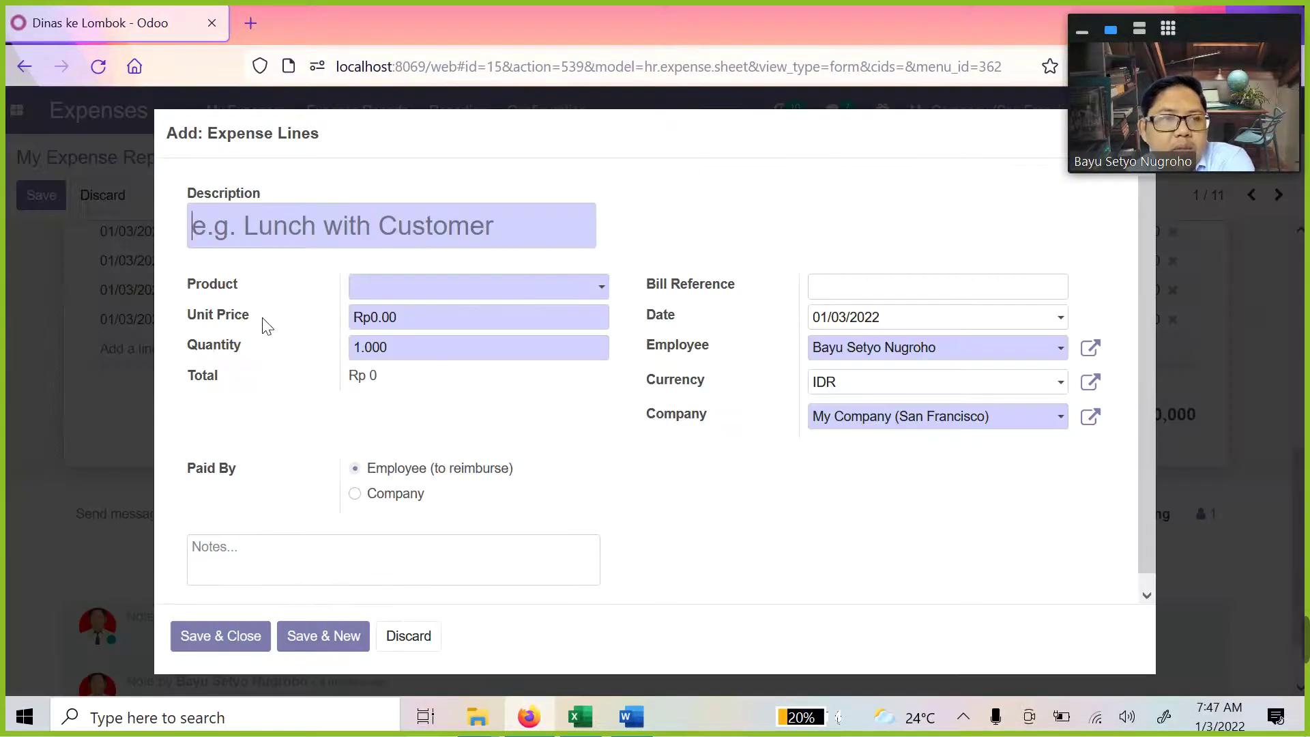
text(Hotel)
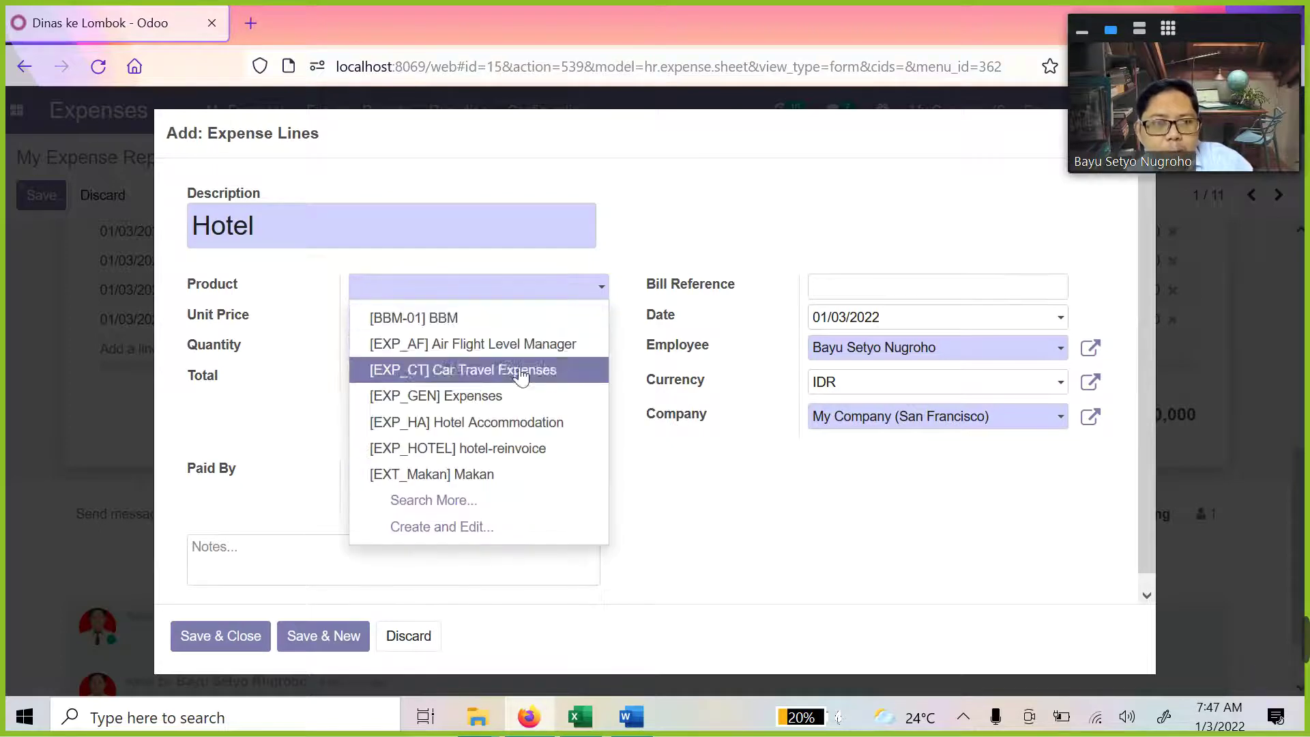
click(505, 424)
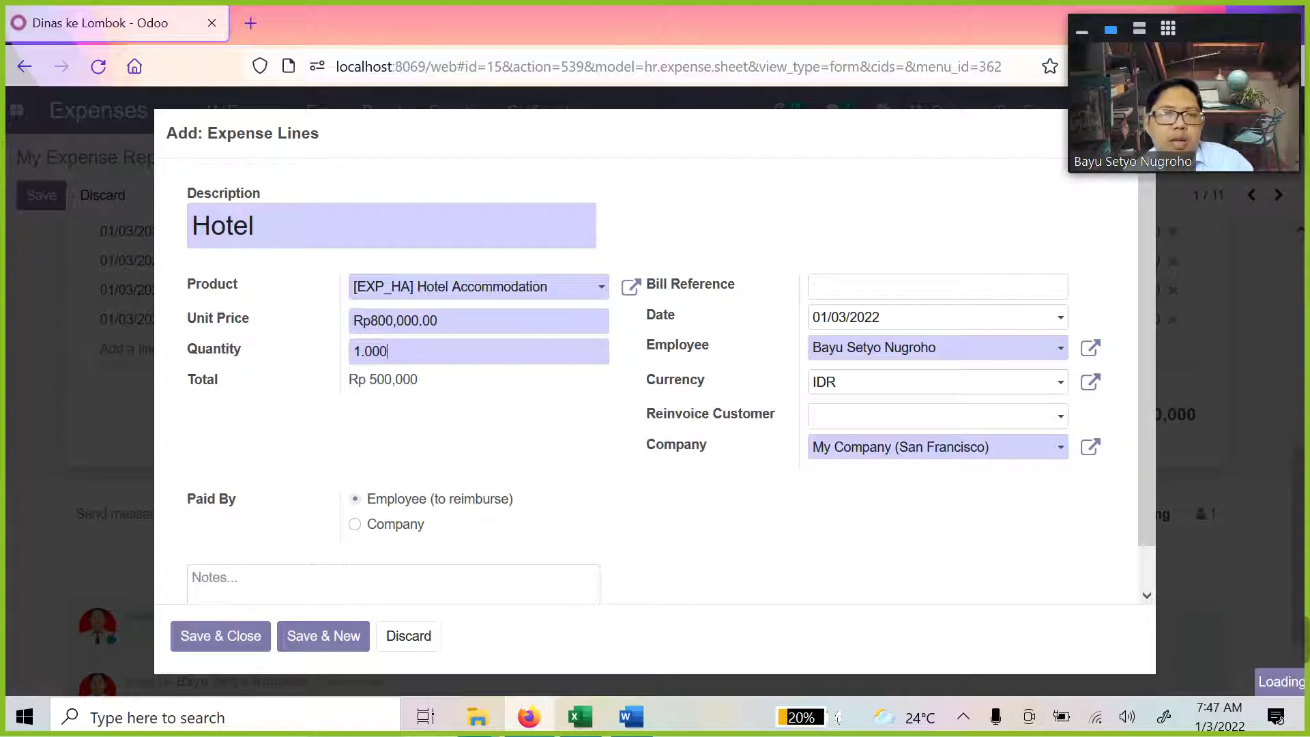
click(227, 638)
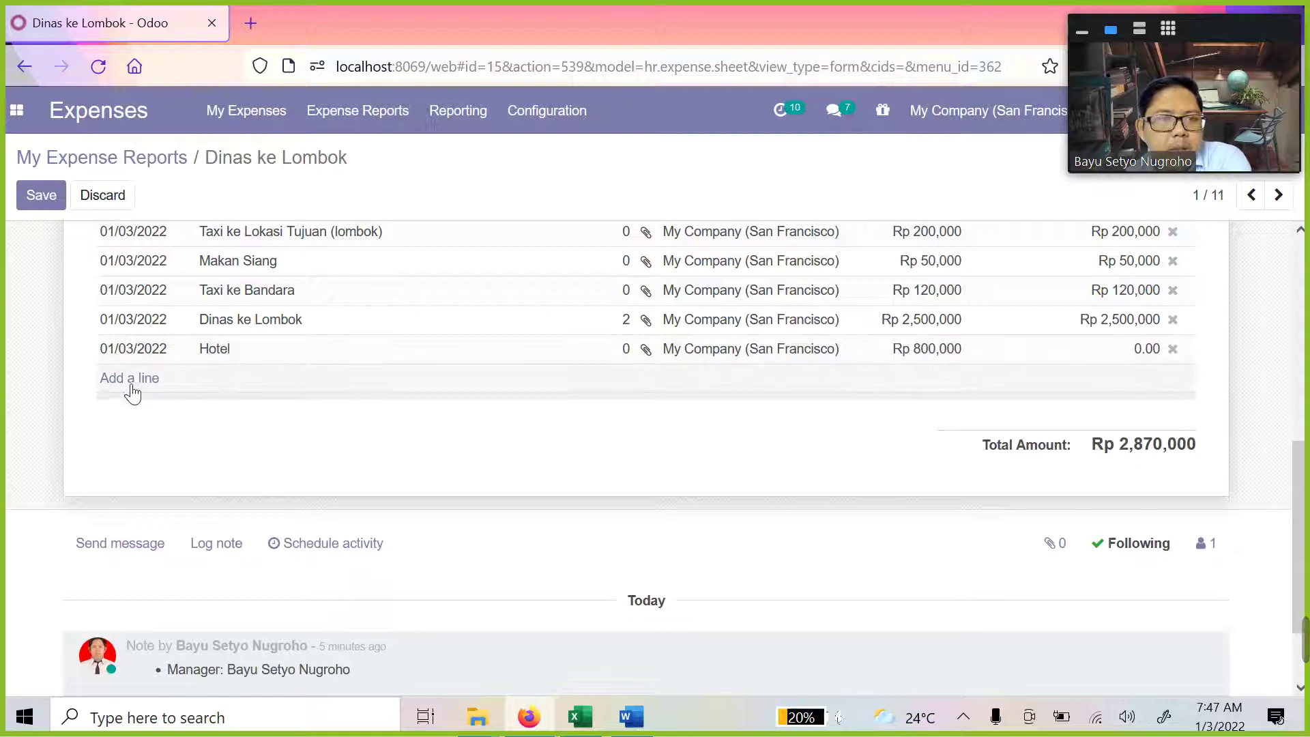
Create another expense line described as "Tiket Pulang Semarang" with product [EXP_AF] Air Flight Level Manager
click(132, 387)
click(269, 349)
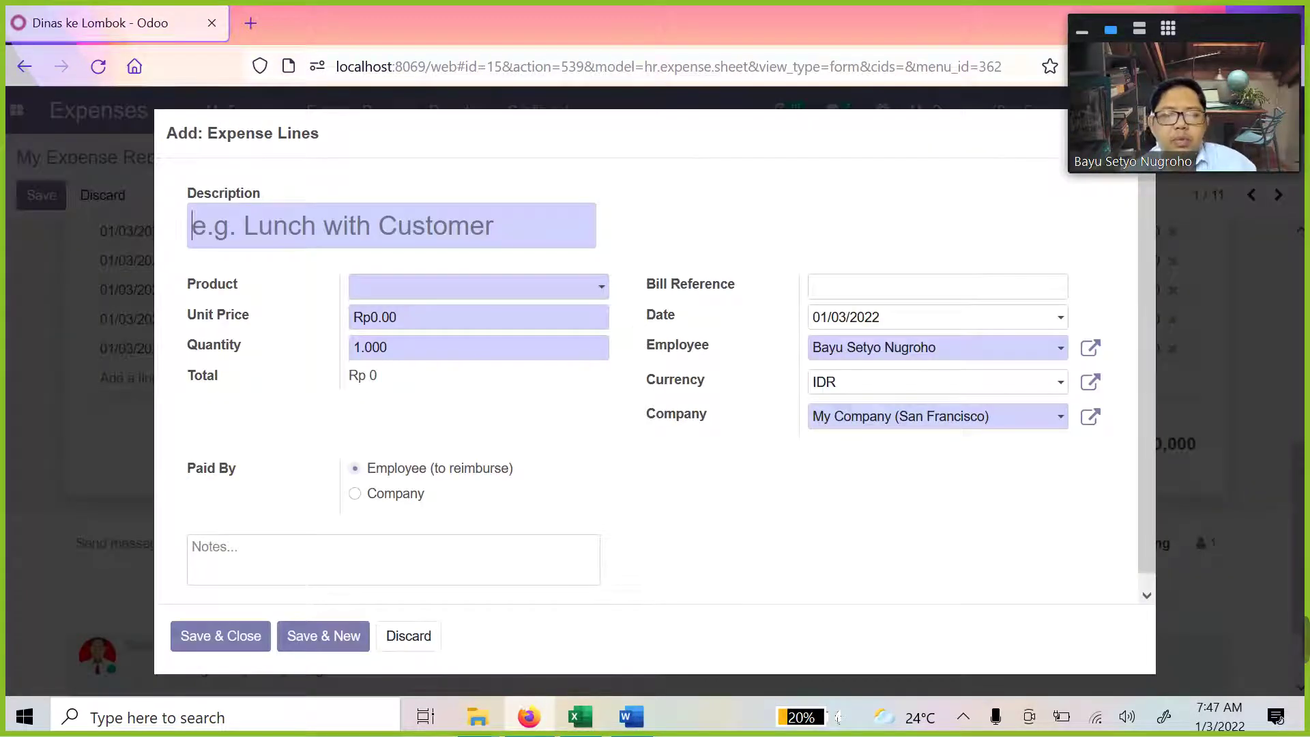
text(Tiket Pu)
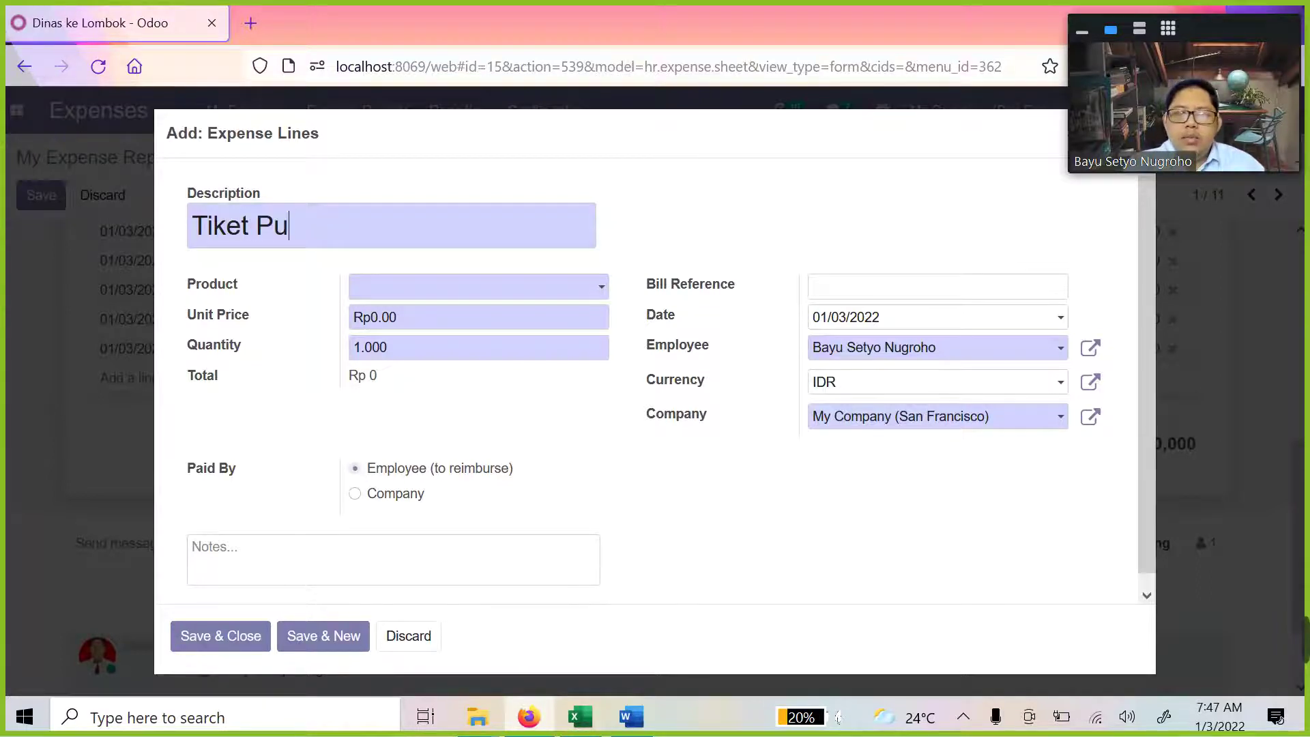
text(lang Semarang)
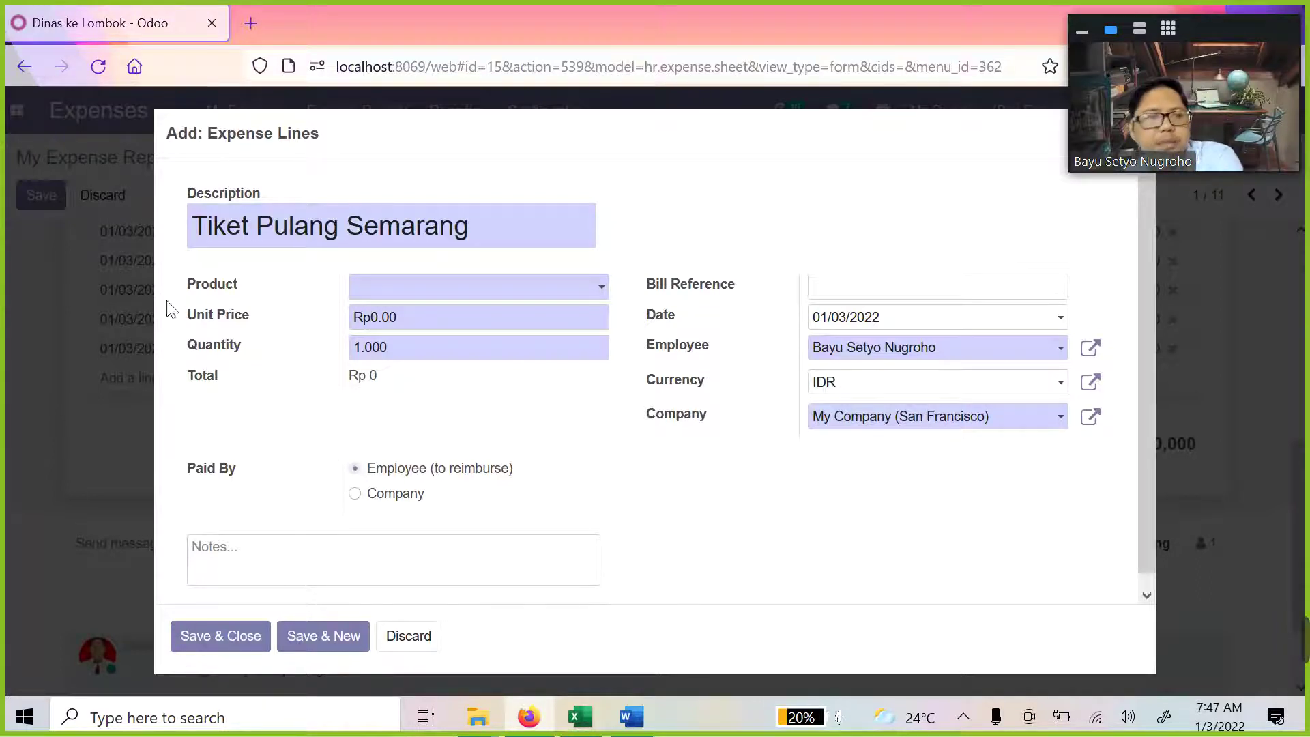
click(467, 298)
click(494, 344)
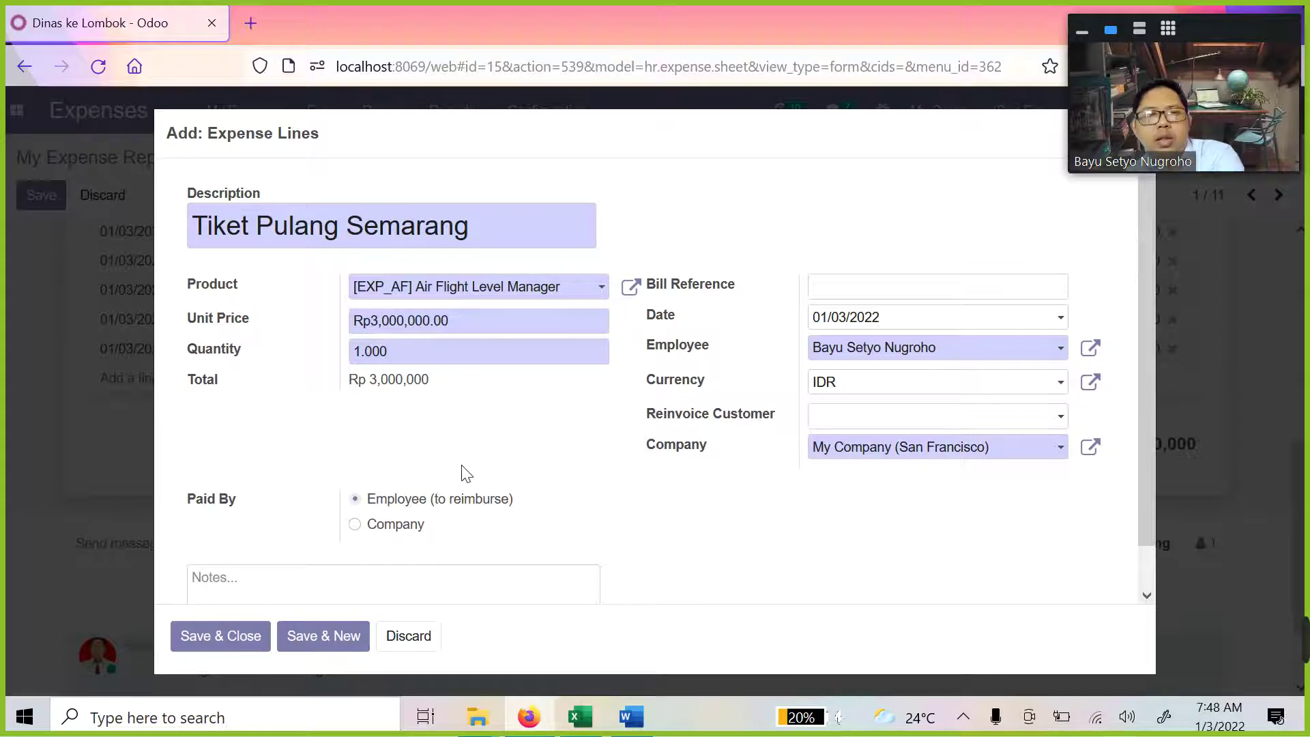
Save the Tiket Pulang Semarang expense line and close its form, and save the Dinas ke Lombok expense report
scroll(492, 450, down, 2)
click(249, 636)
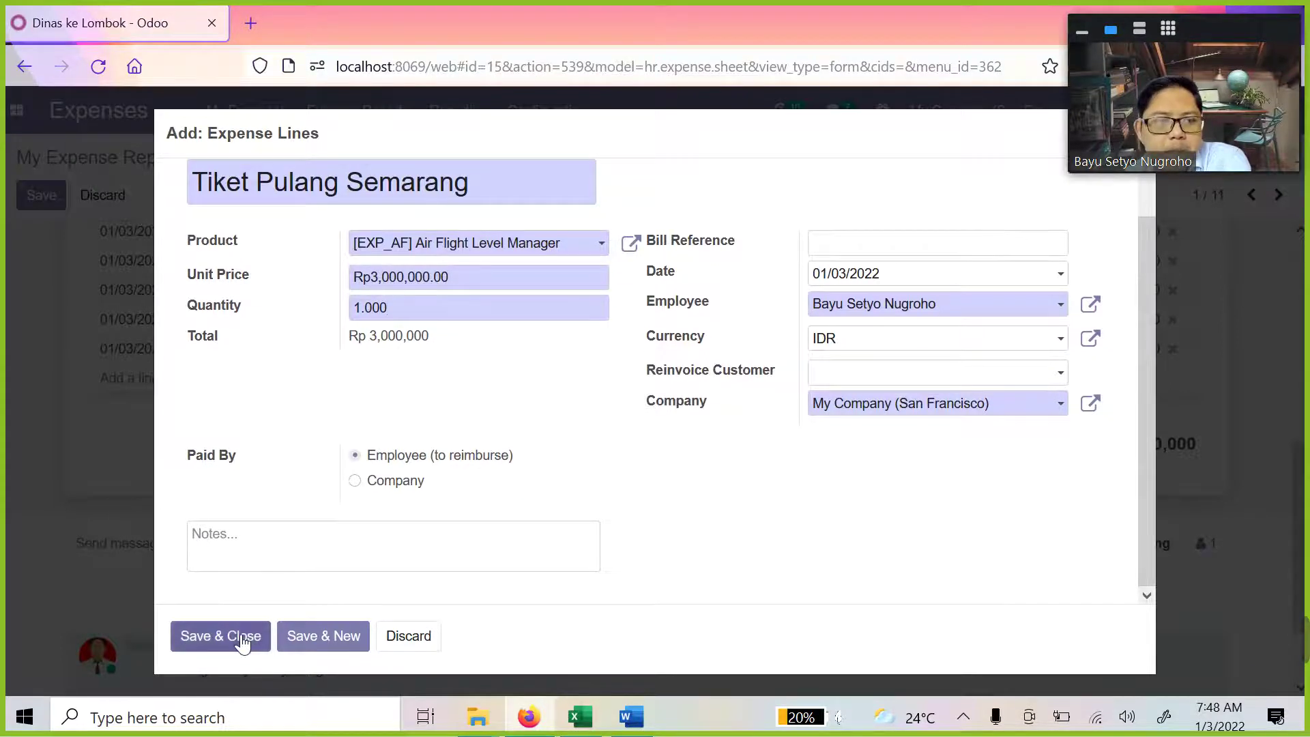
scroll(300, 498, up, 5)
scroll(295, 509, down, 2)
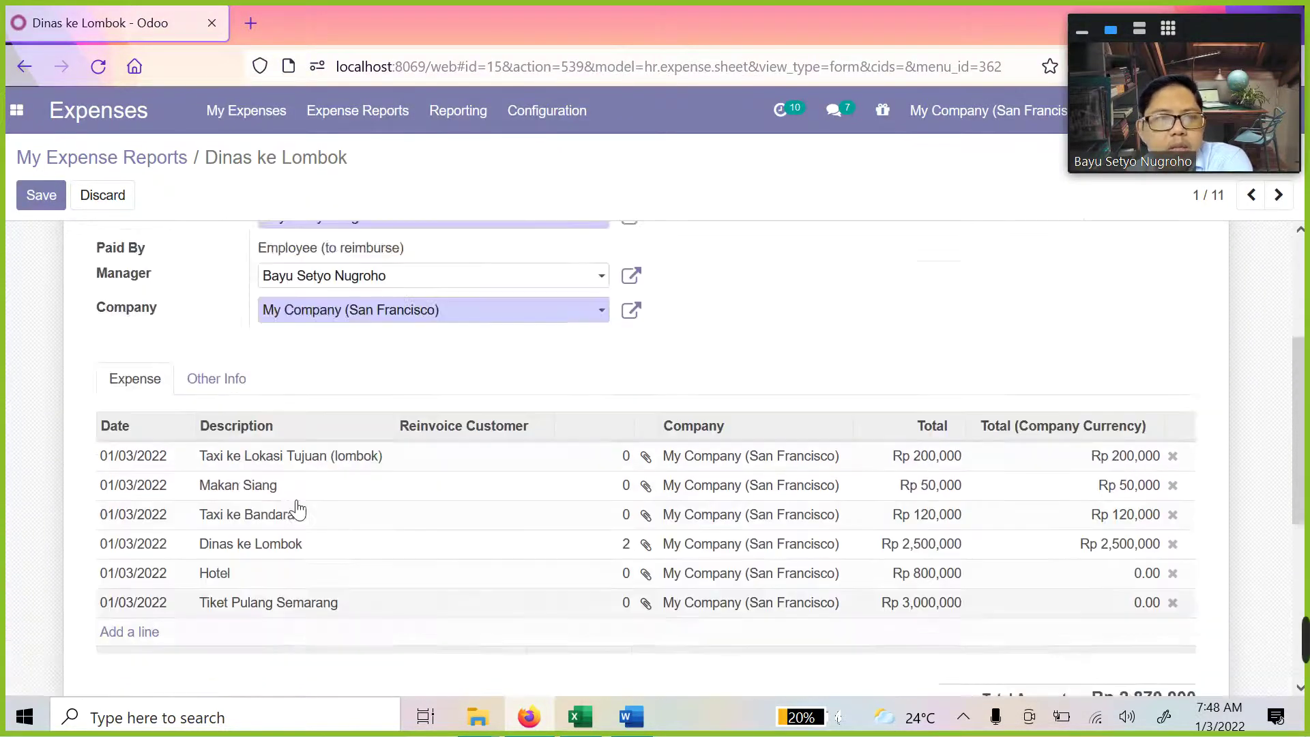
scroll(295, 509, up, 3)
click(38, 196)
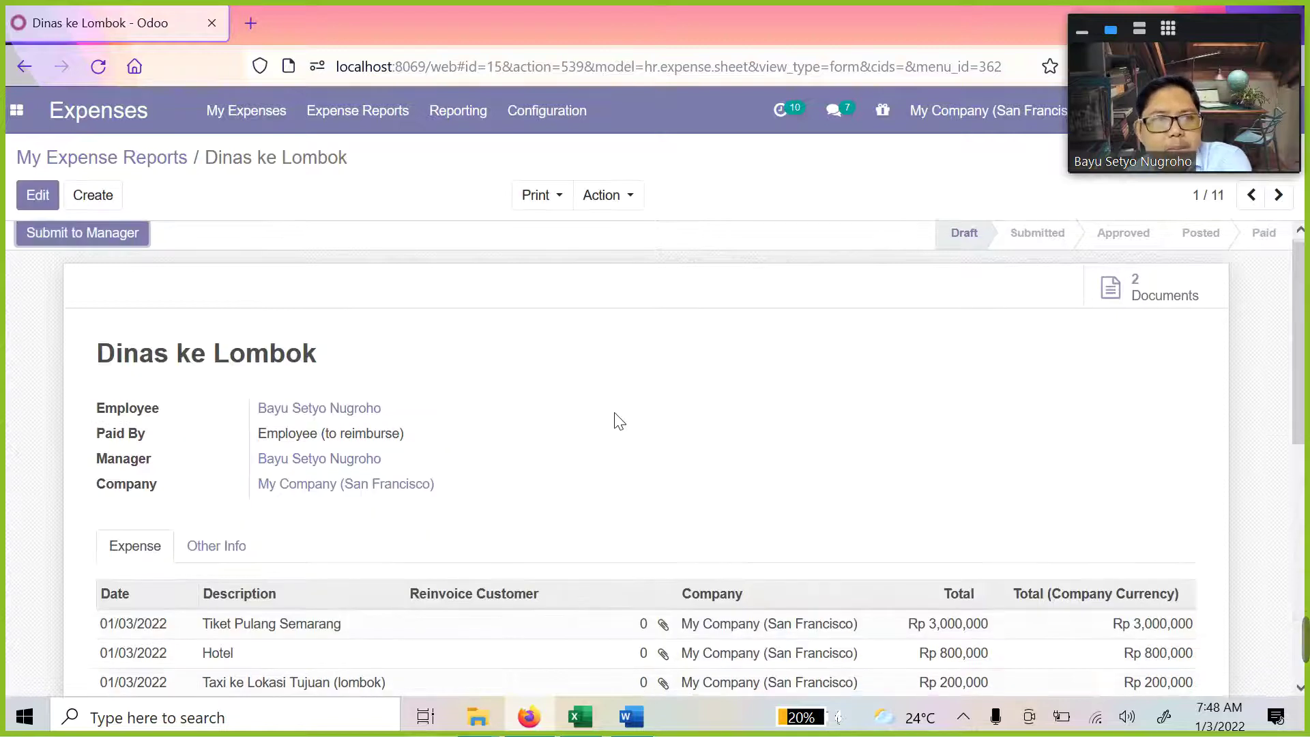
Review the saved Dinas ke Lombok report, including its header details, expense lines and total amount
scroll(564, 471, down, 8)
scroll(565, 471, up, 8)
scroll(564, 470, down, 4)
scroll(573, 423, up, 4)
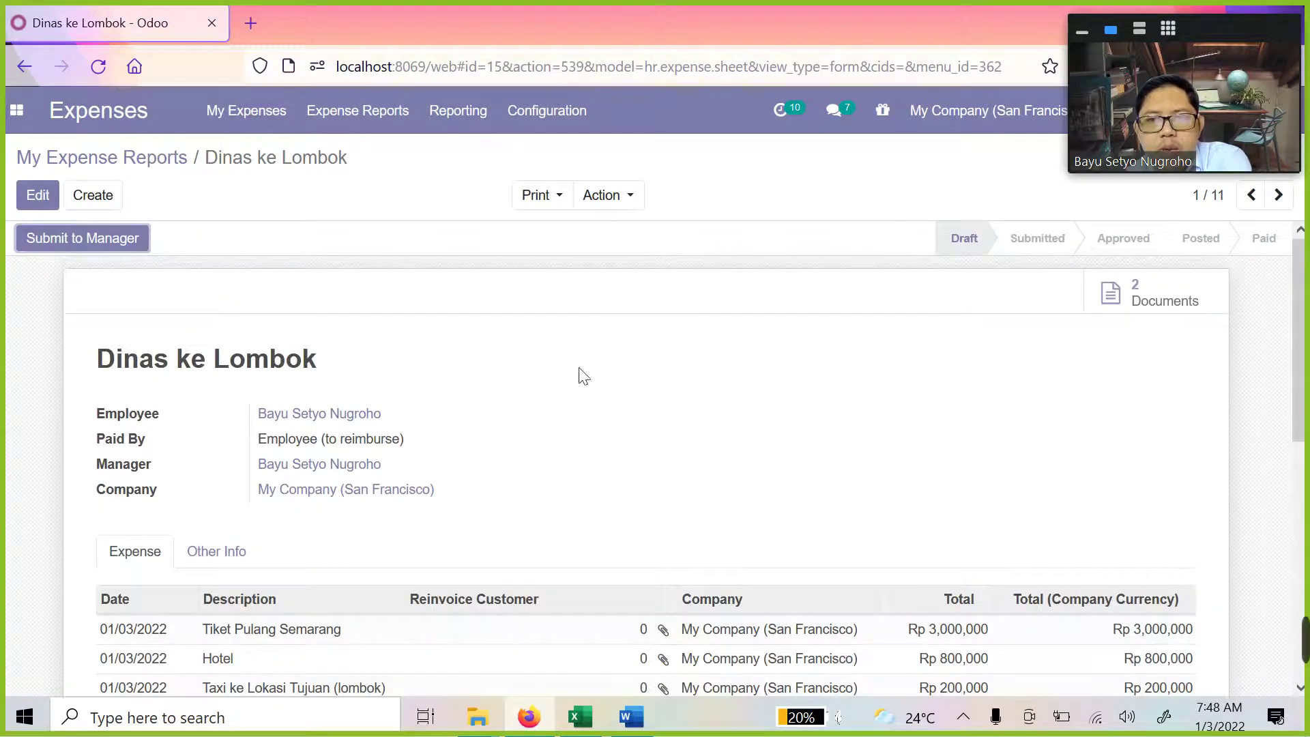
scroll(546, 403, down, 2)
scroll(526, 389, up, 2)
scroll(301, 228, down, 4)
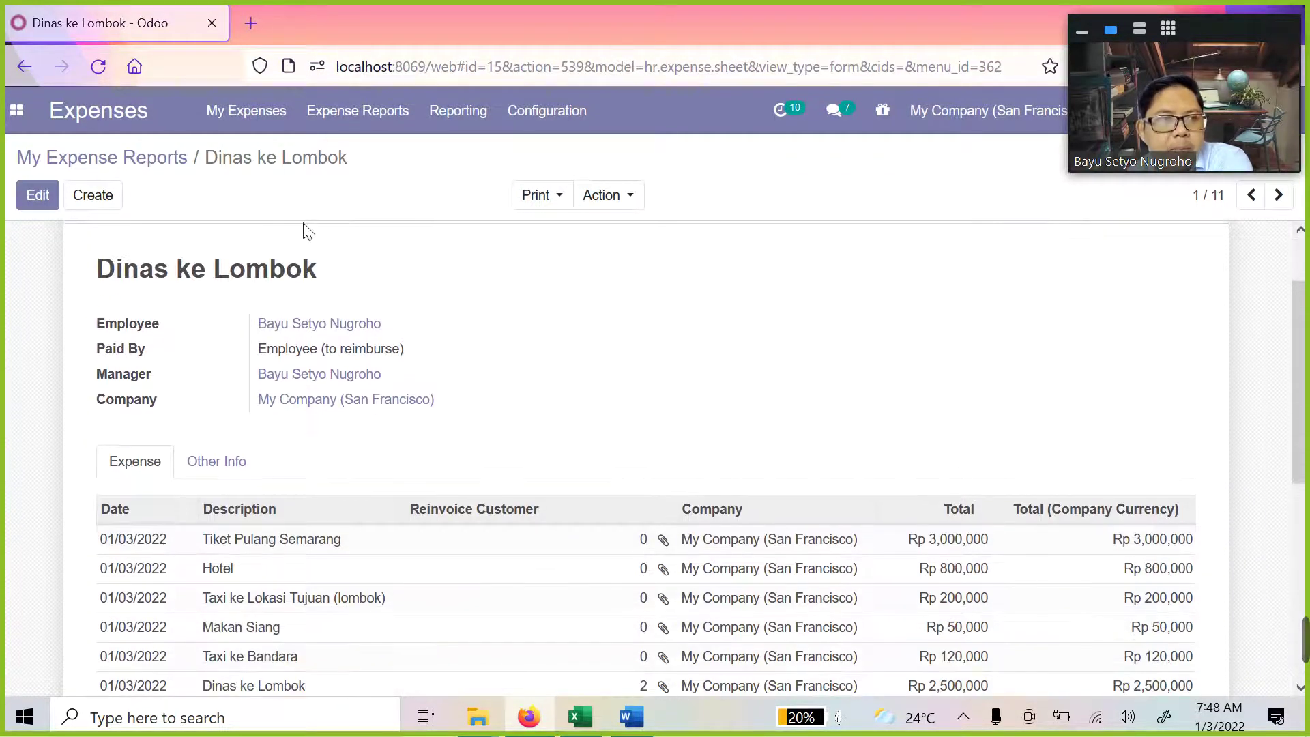
scroll(493, 365, up, 2)
scroll(488, 362, up, 2)
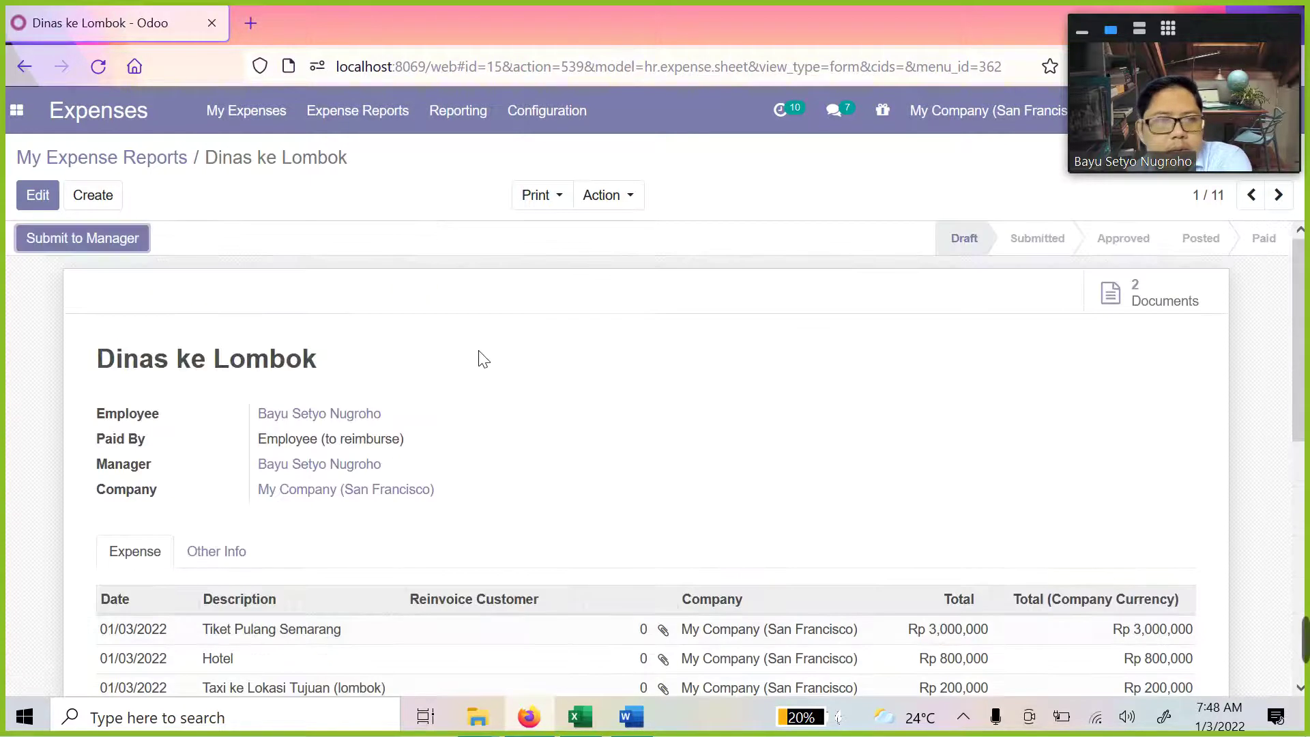
Open the Dinas ke Lombok report from the list of own expense reports and look over its contents
click(255, 118)
click(258, 180)
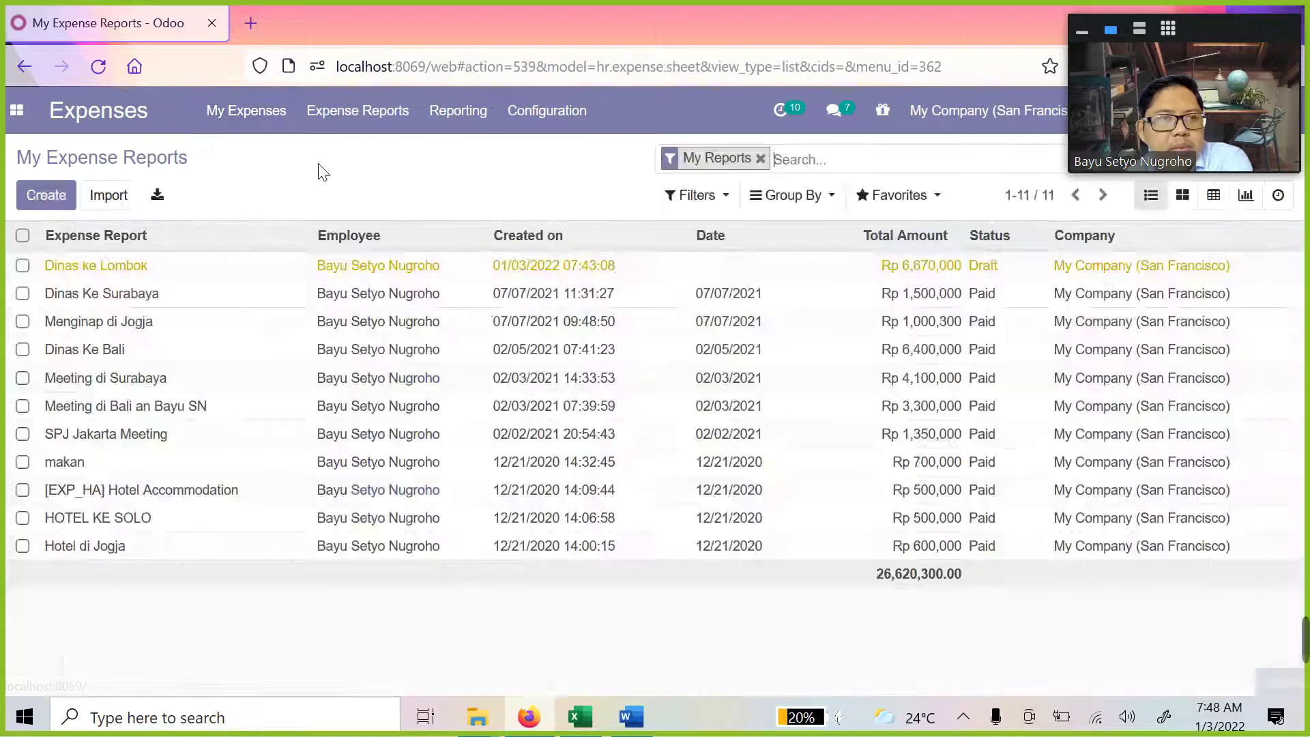
click(391, 267)
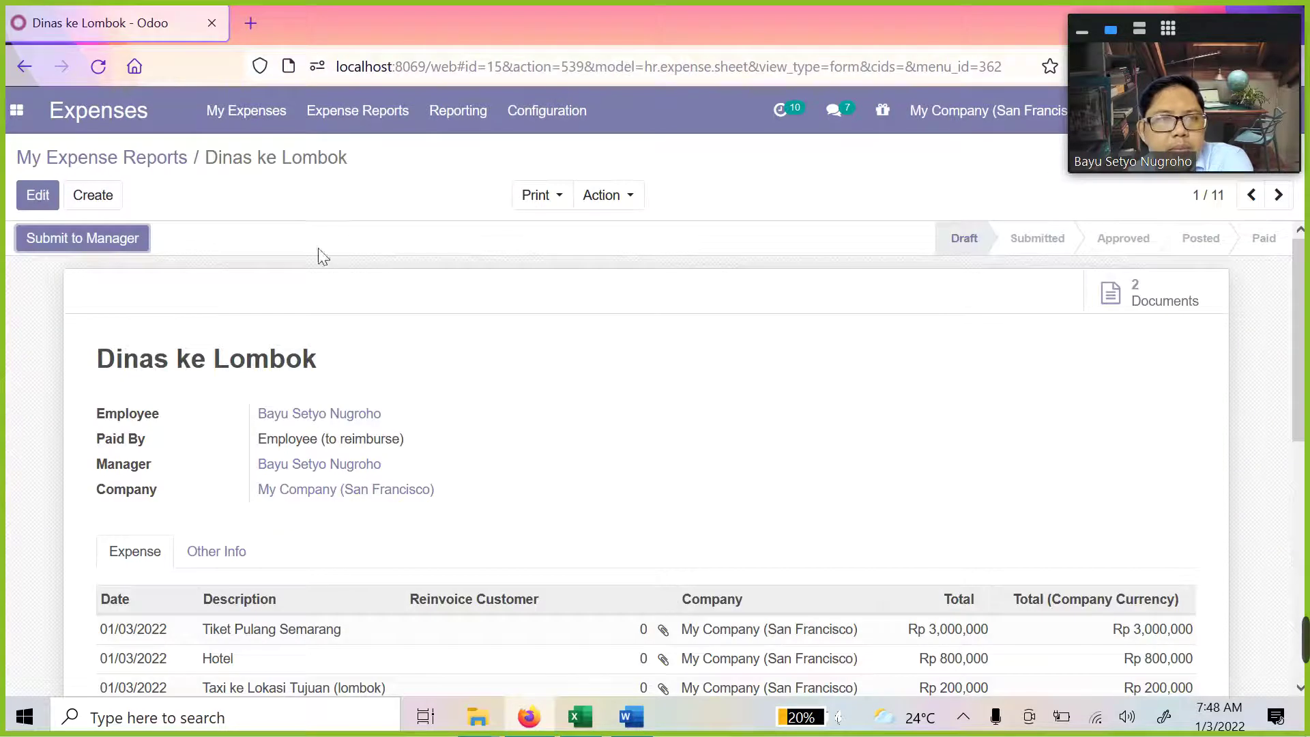
scroll(410, 348, down, 3)
scroll(423, 349, up, 3)
scroll(458, 324, down, 5)
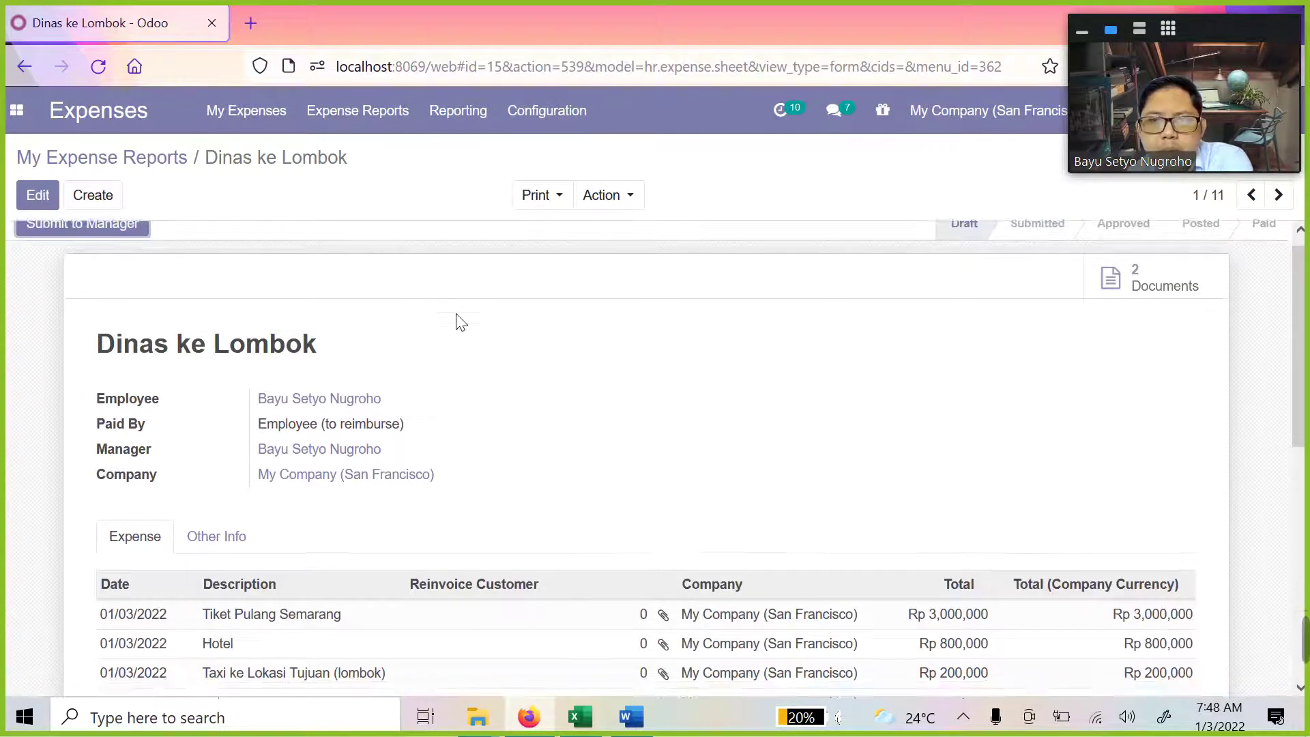
scroll(450, 314, up, 5)
click(257, 113)
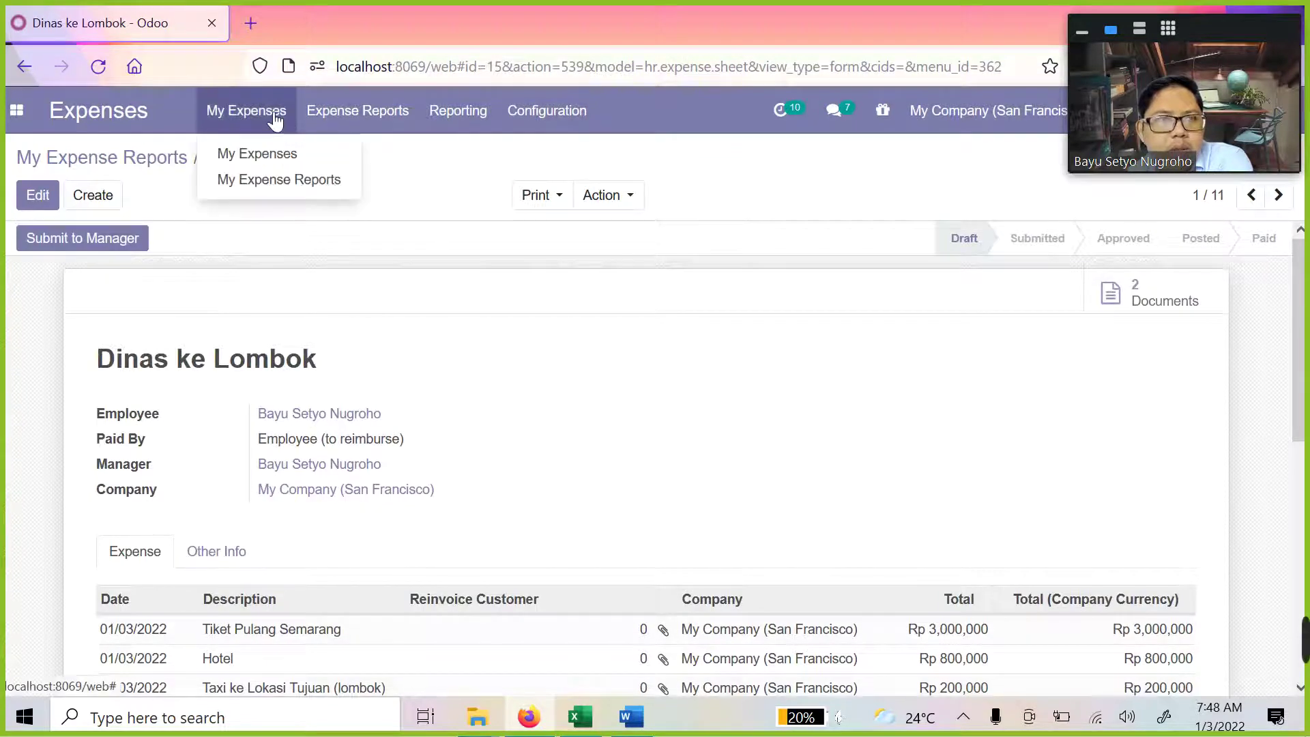
click(276, 155)
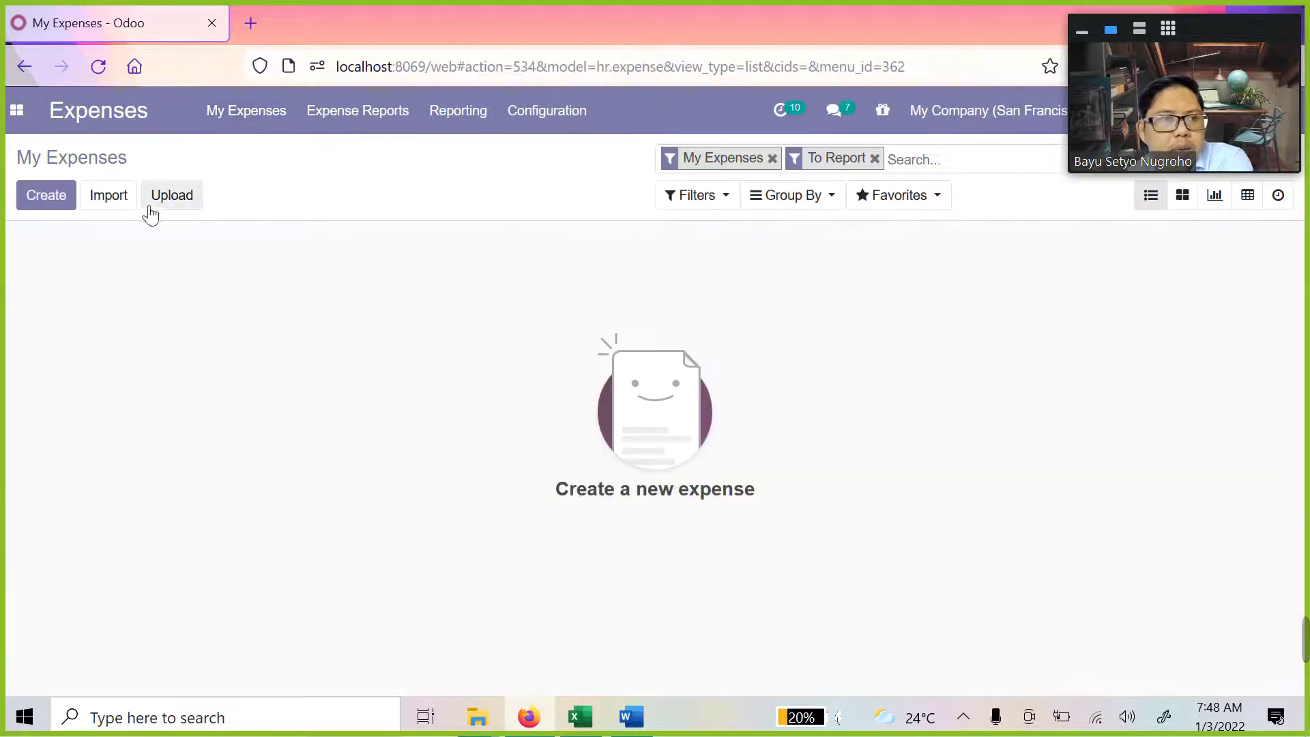
click(183, 205)
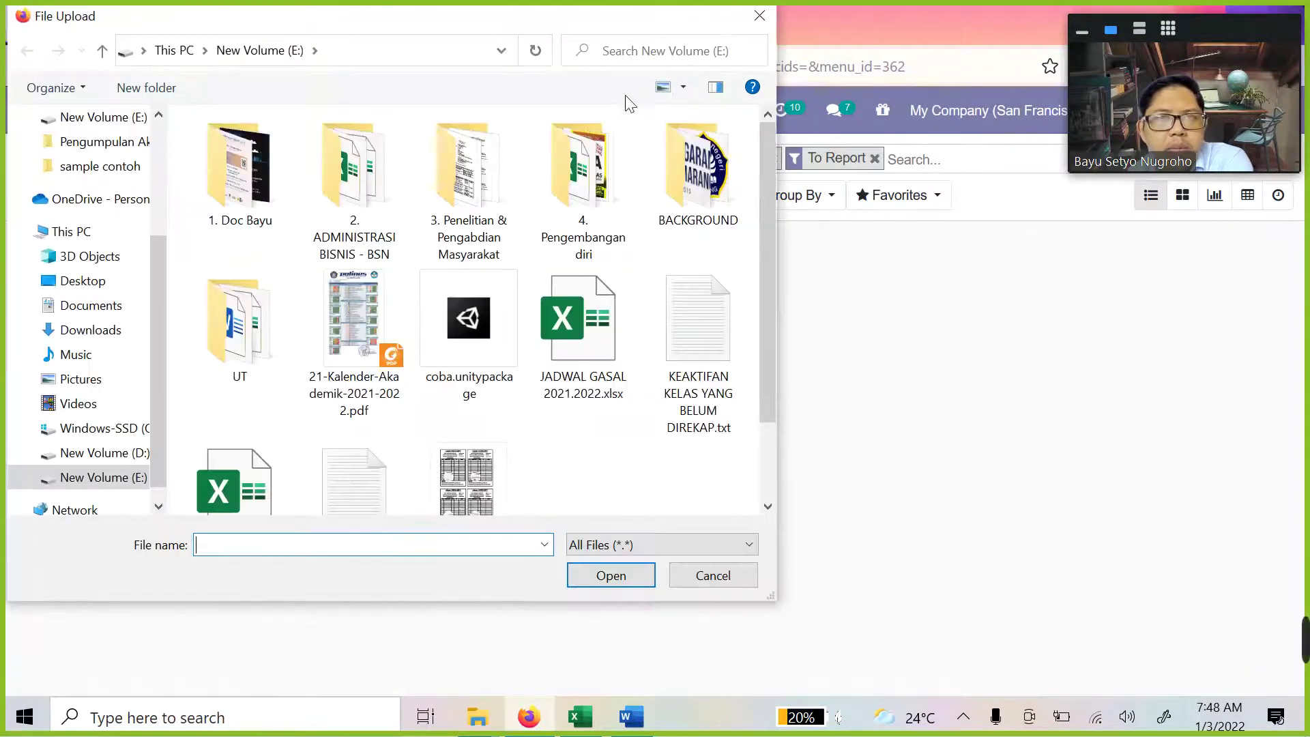
click(759, 18)
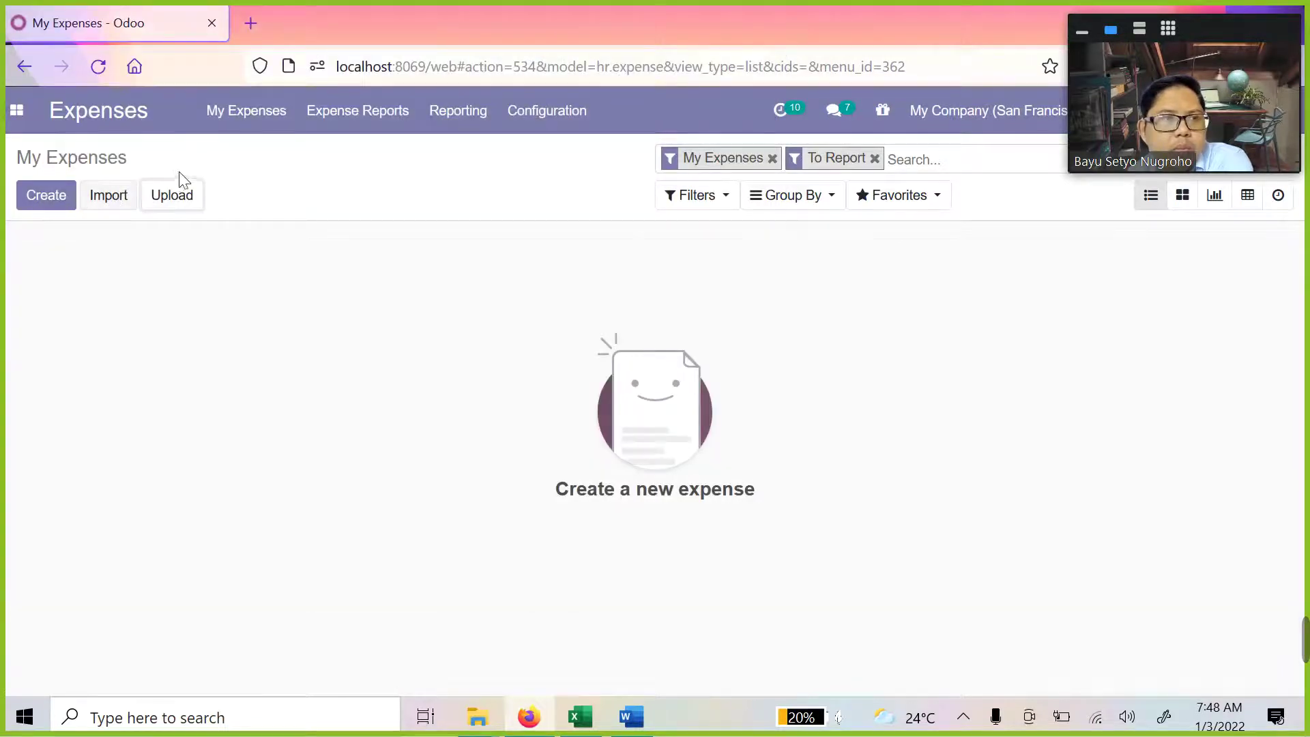
Reopen the Dinas ke Lombok report from the list of own expense reports and submit it to the manager
click(259, 127)
click(268, 182)
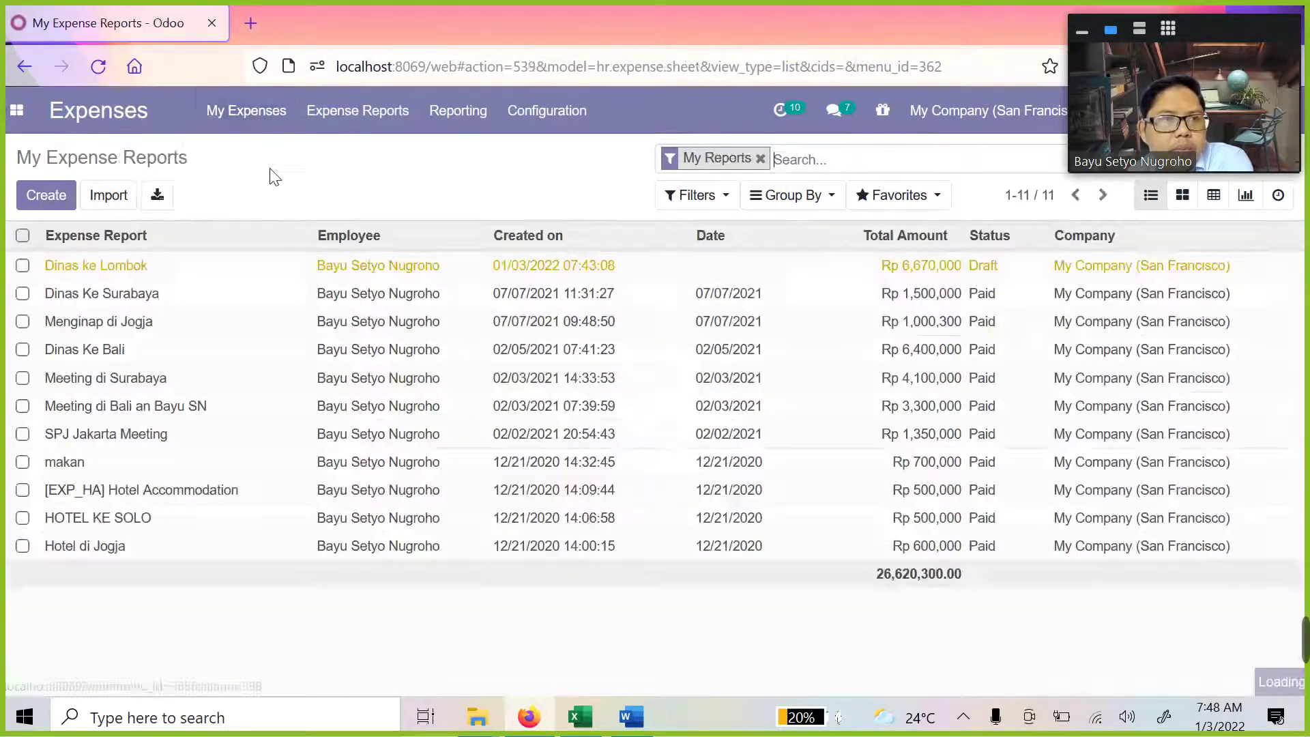
click(99, 266)
scroll(477, 409, down, 5)
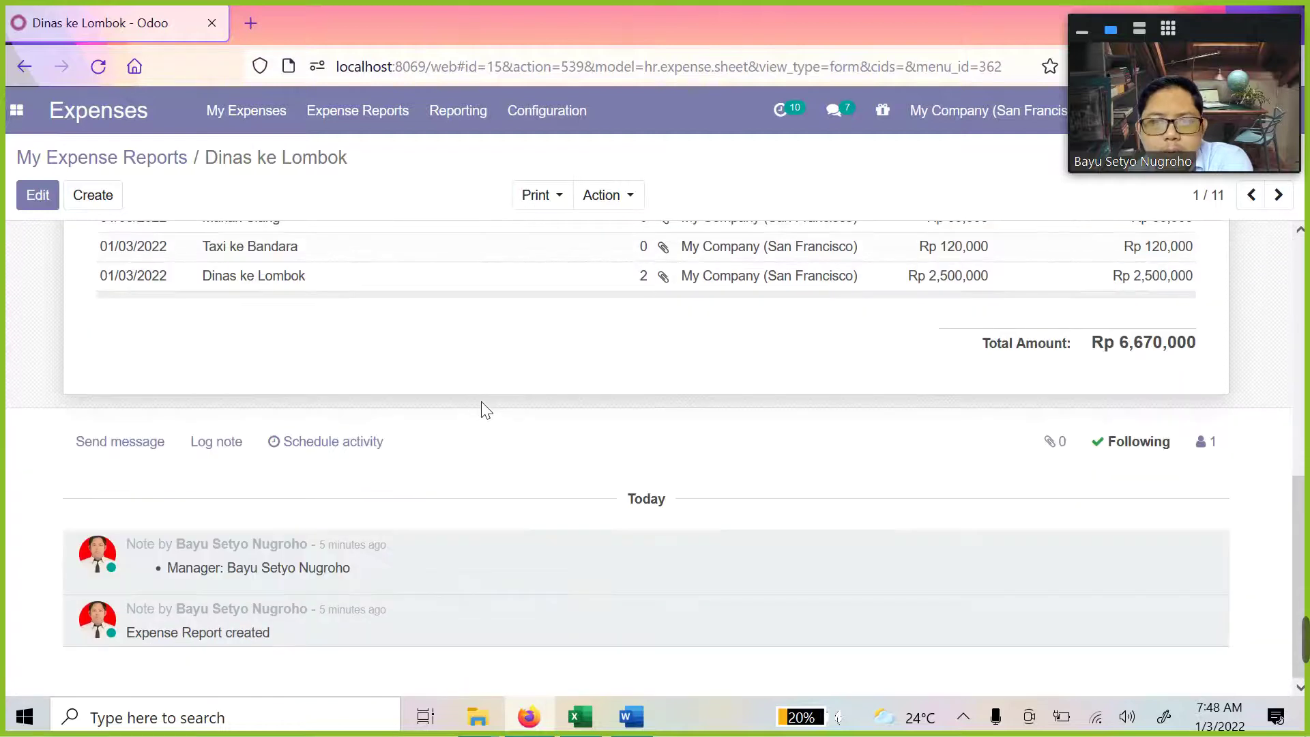
scroll(487, 409, up, 5)
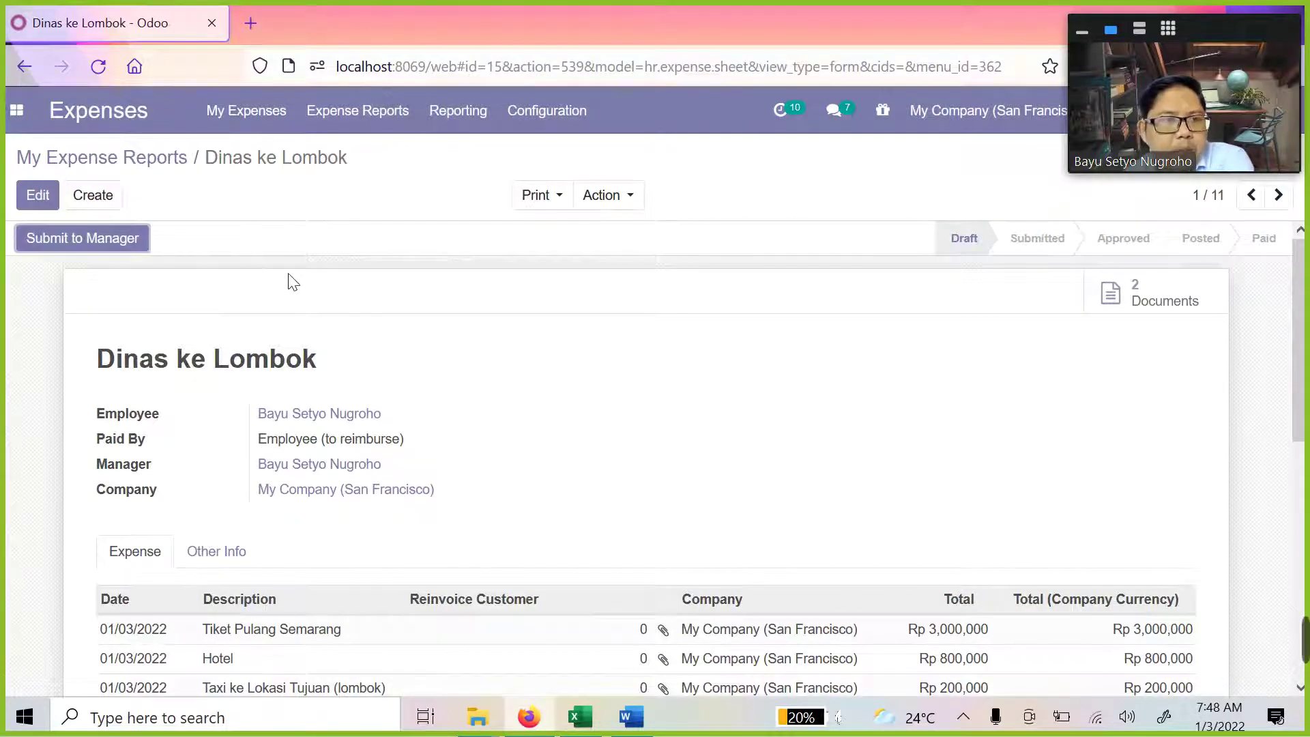
click(74, 238)
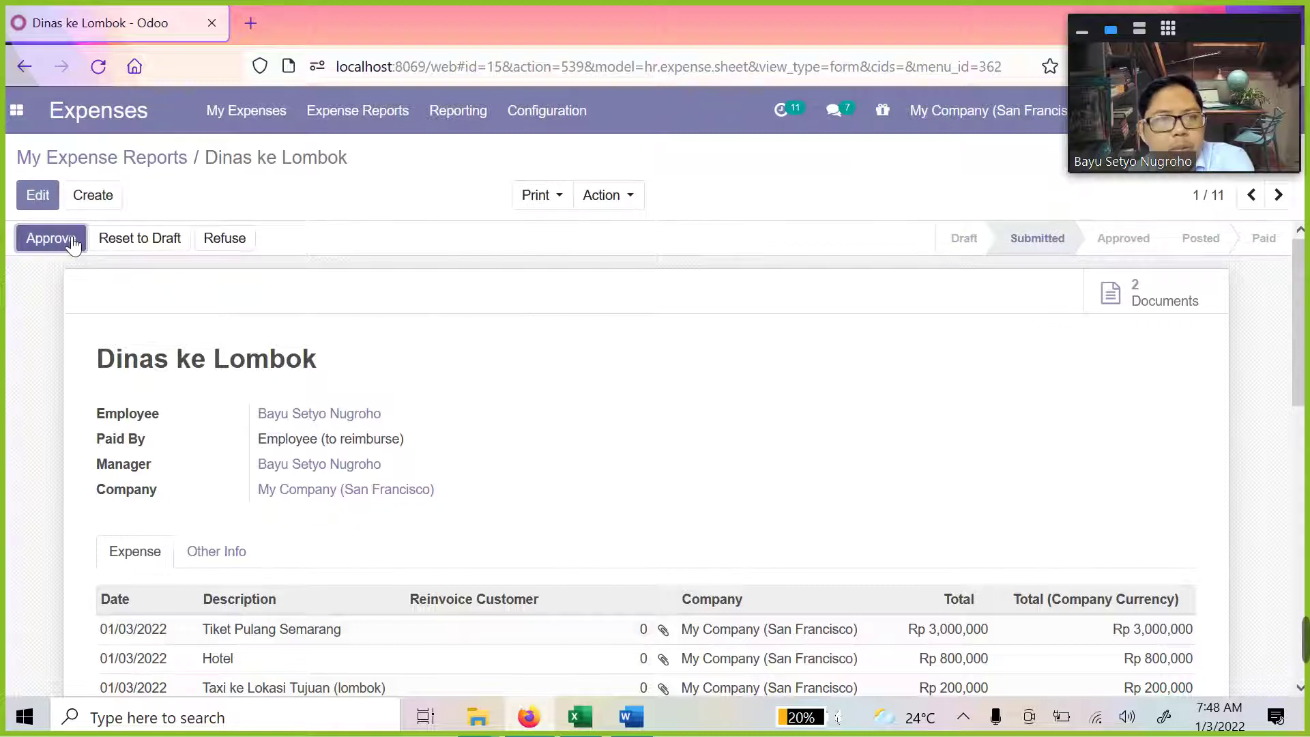
Review the submitted report's expense lines, planned activities and Other Info
scroll(784, 429, down, 5)
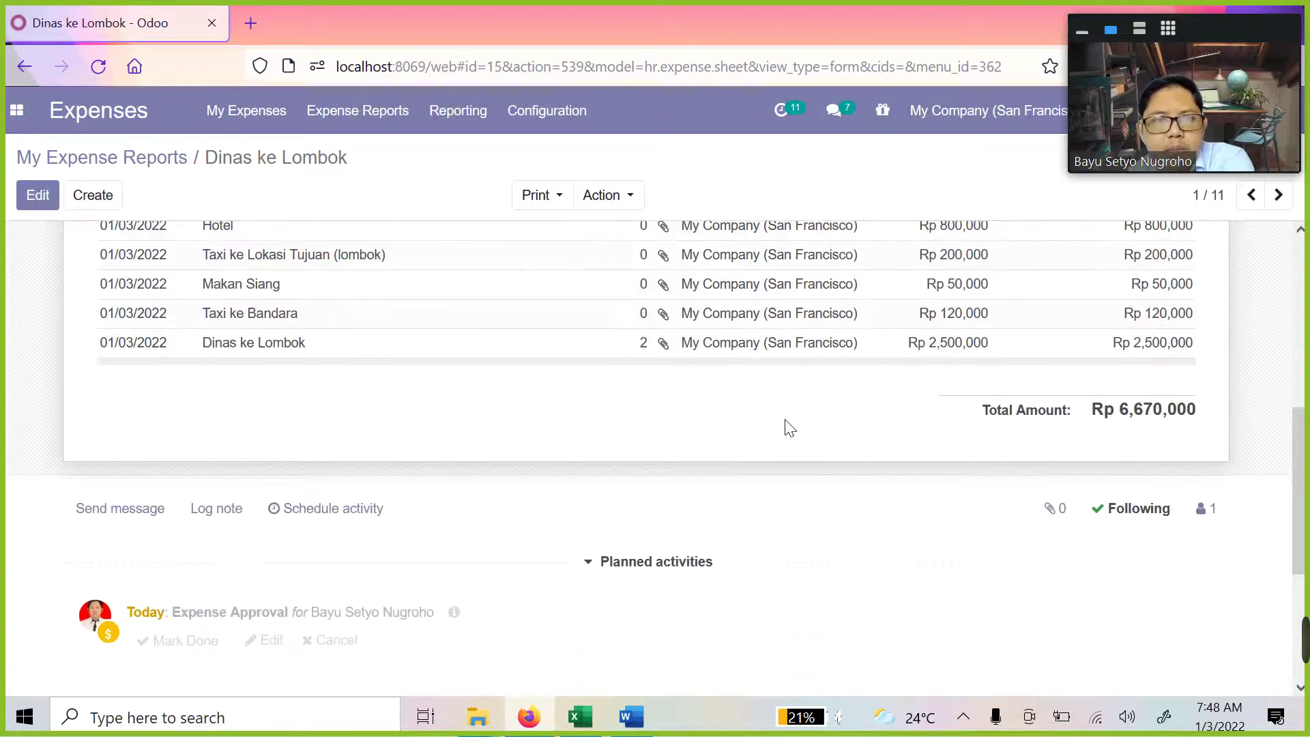
scroll(783, 427, up, 4)
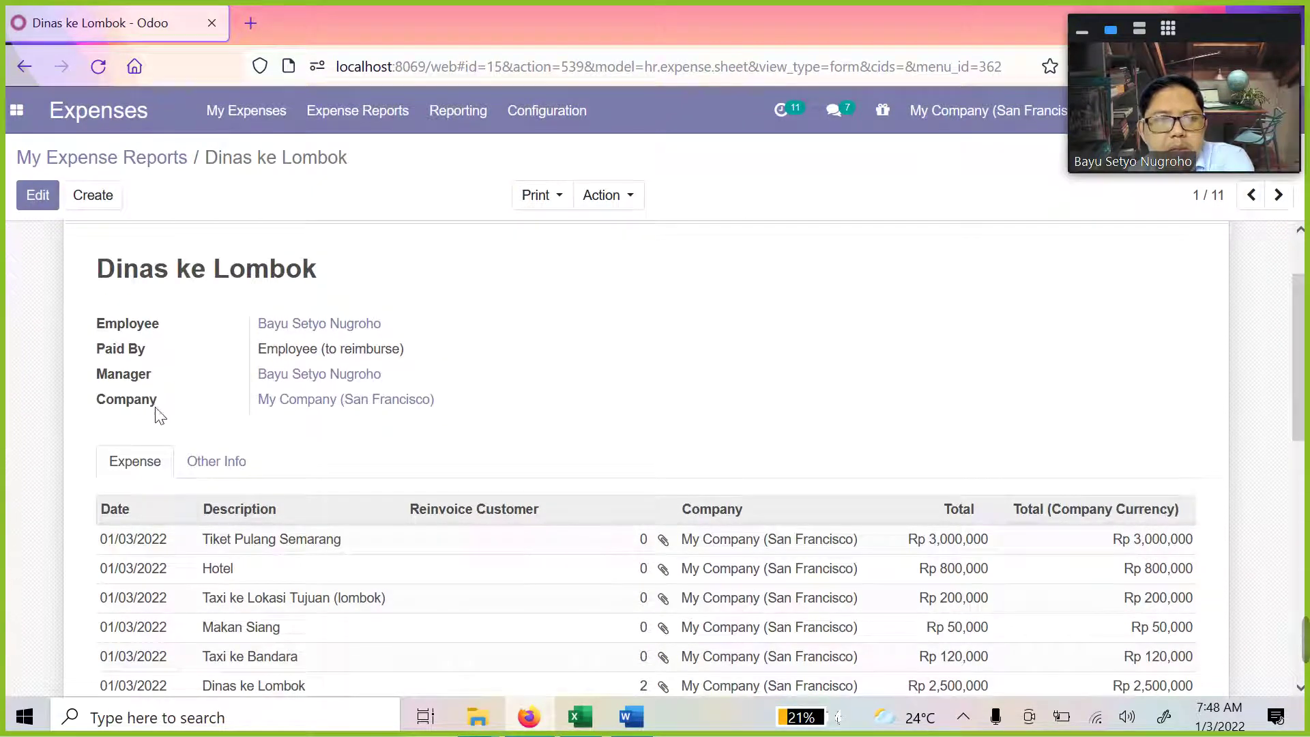
click(229, 461)
click(137, 464)
scroll(688, 469, up, 2)
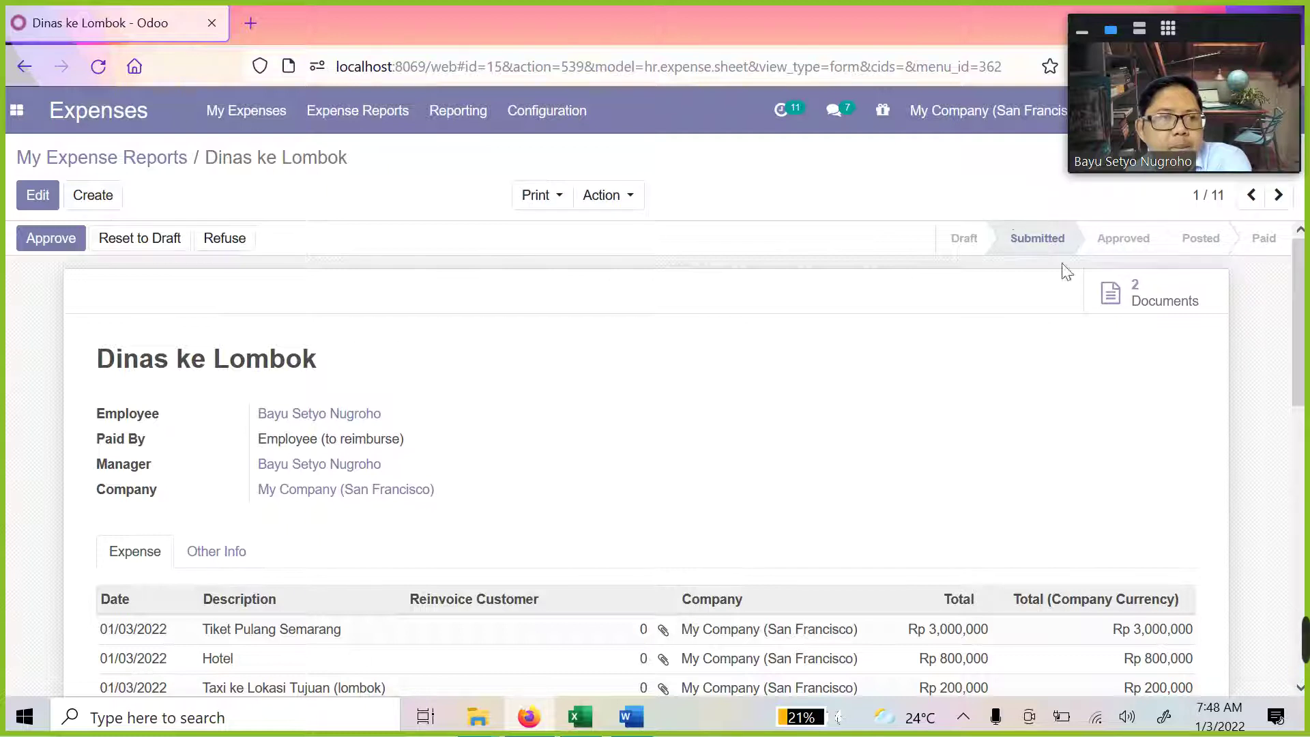
Check the list of own expense reports and bring up the expense reports awaiting approval
click(259, 105)
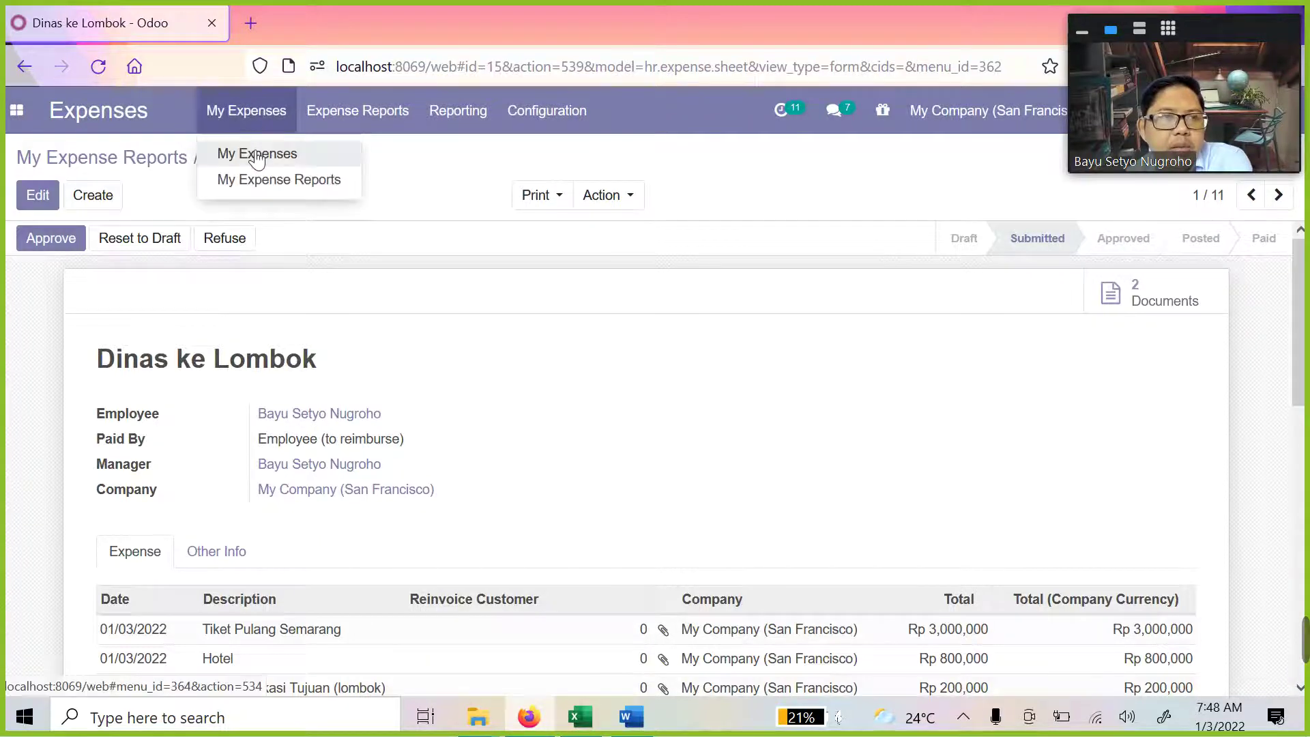
click(276, 179)
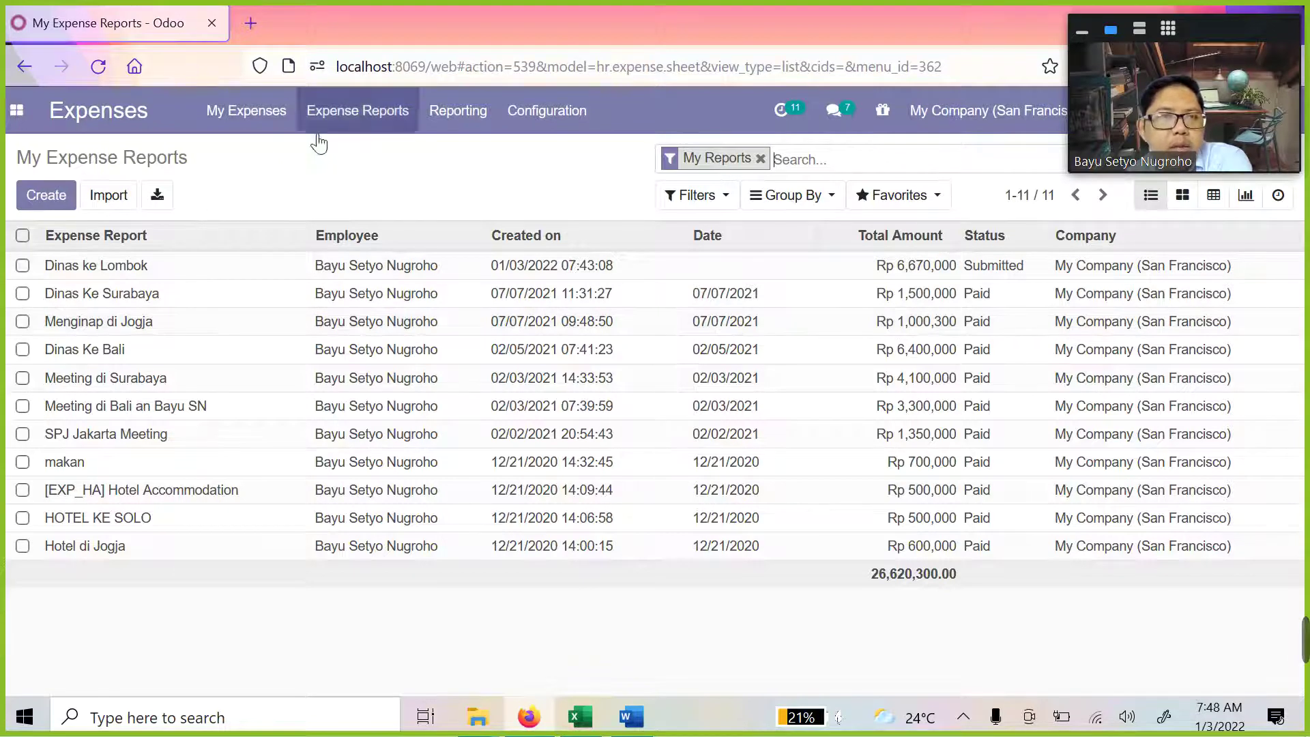
click(352, 127)
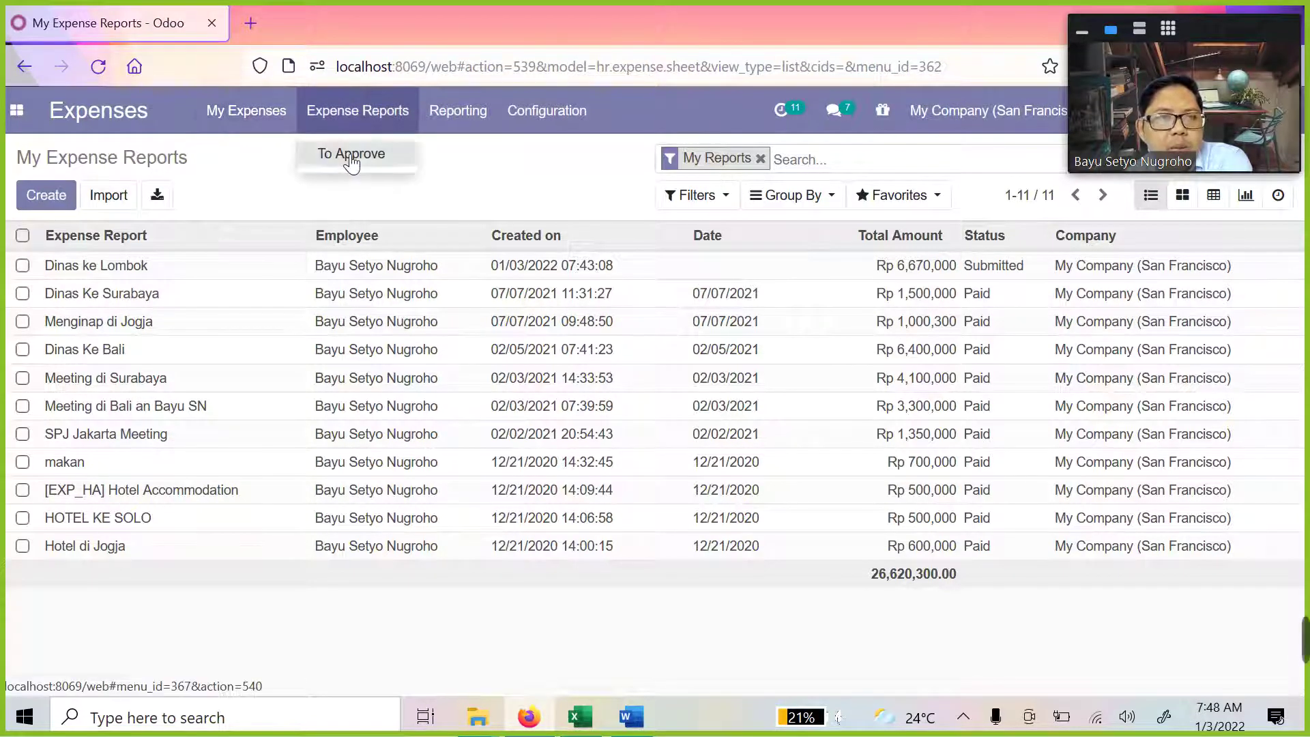
click(352, 153)
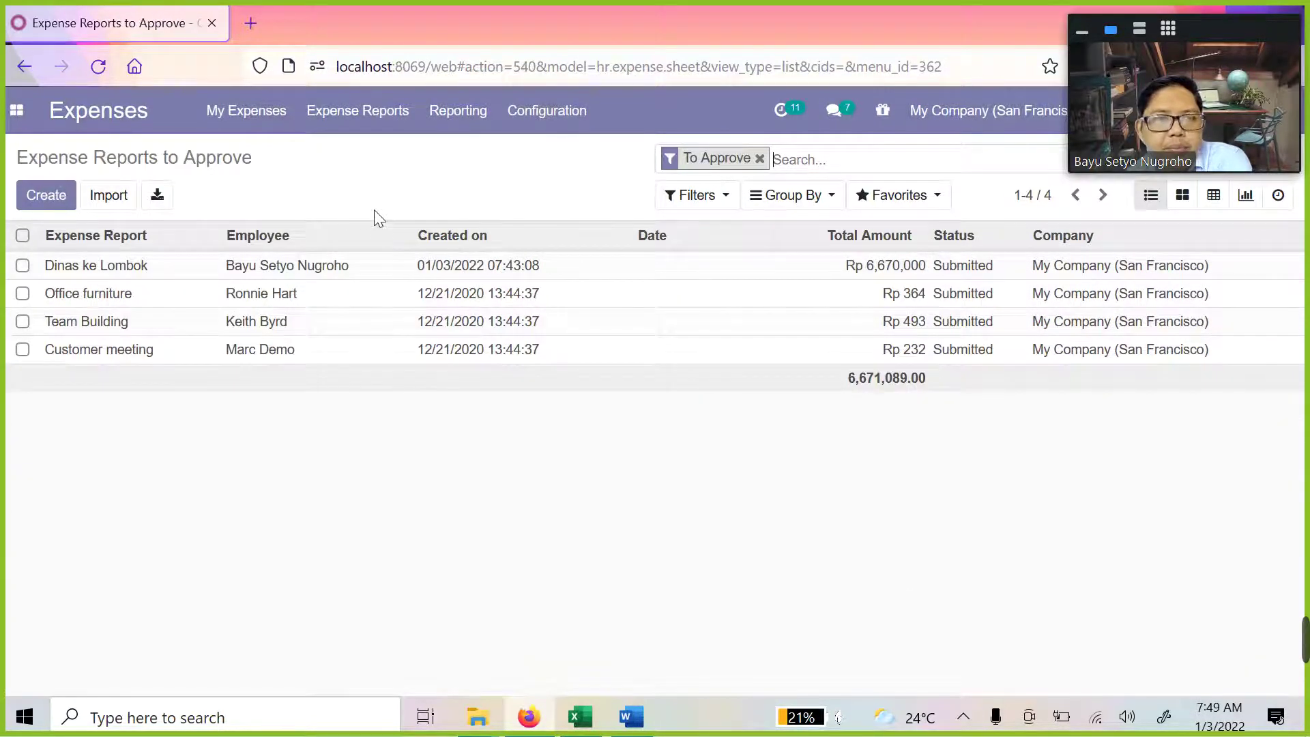
click(373, 125)
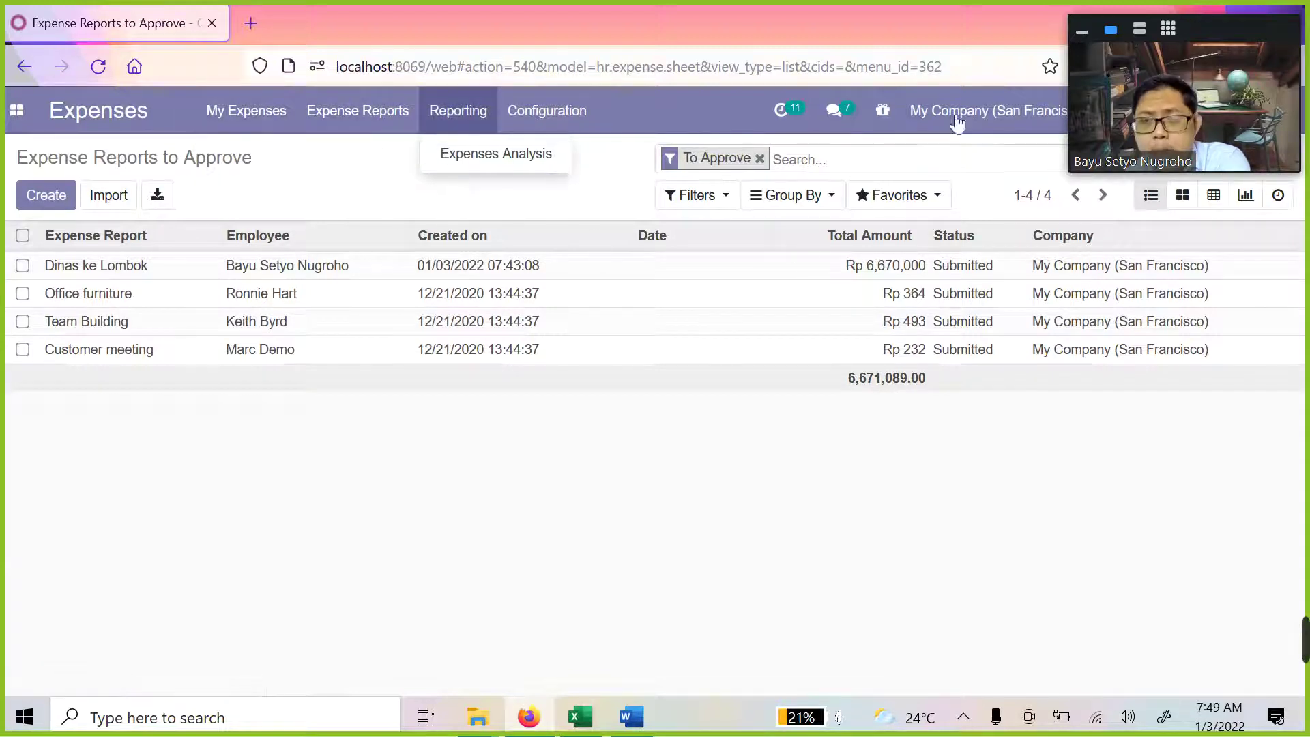
click(314, 421)
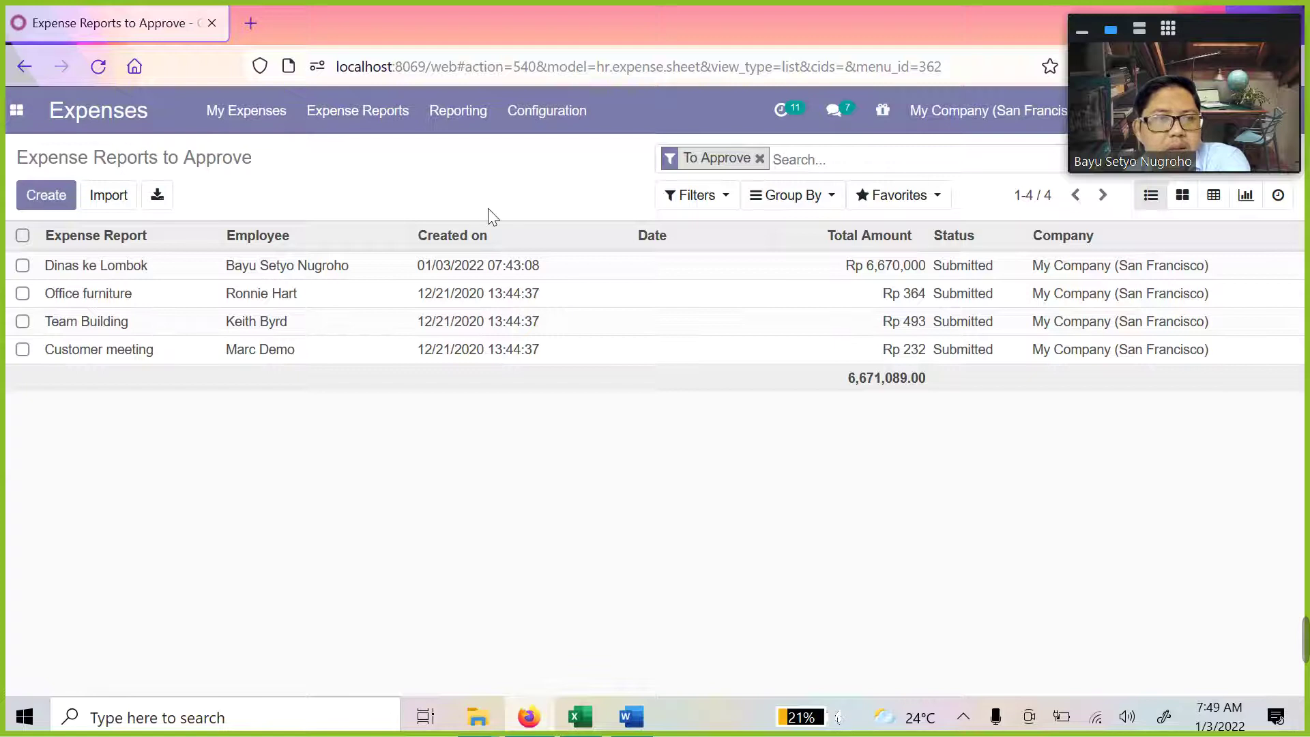
click(358, 113)
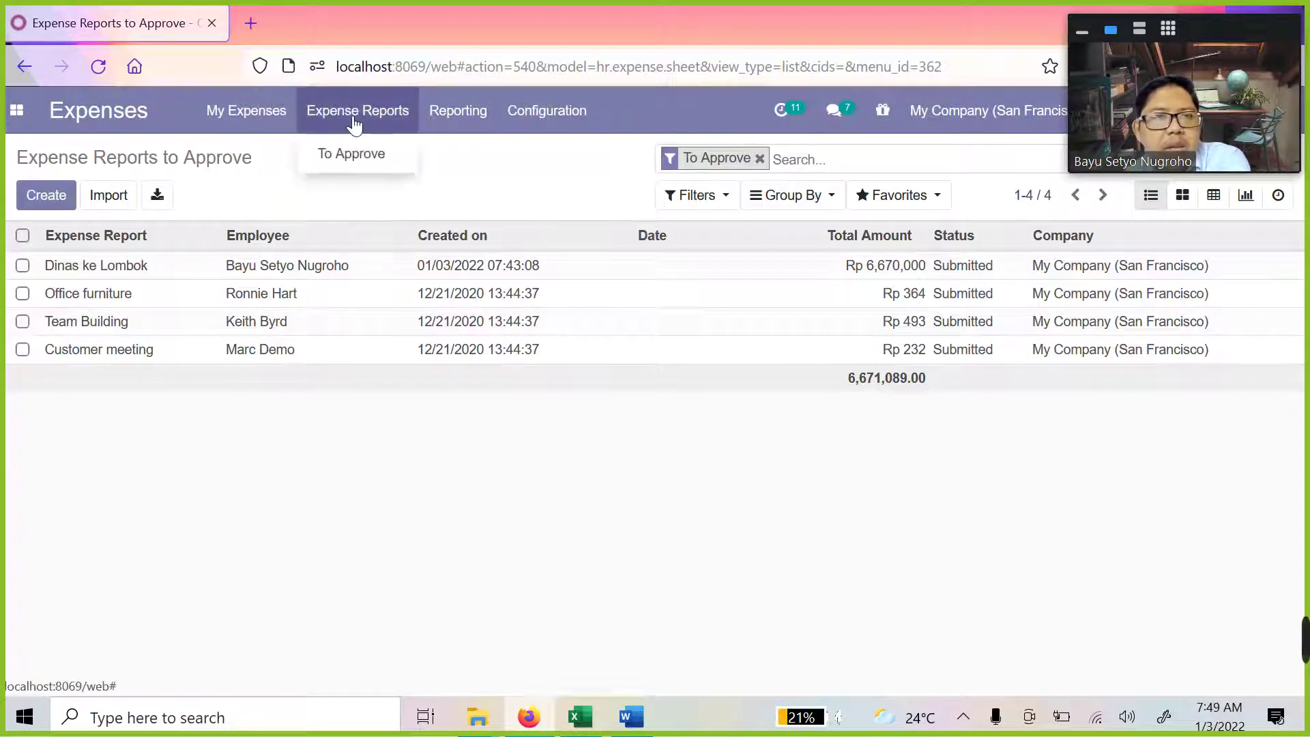
mouse_move(458, 113)
click(372, 206)
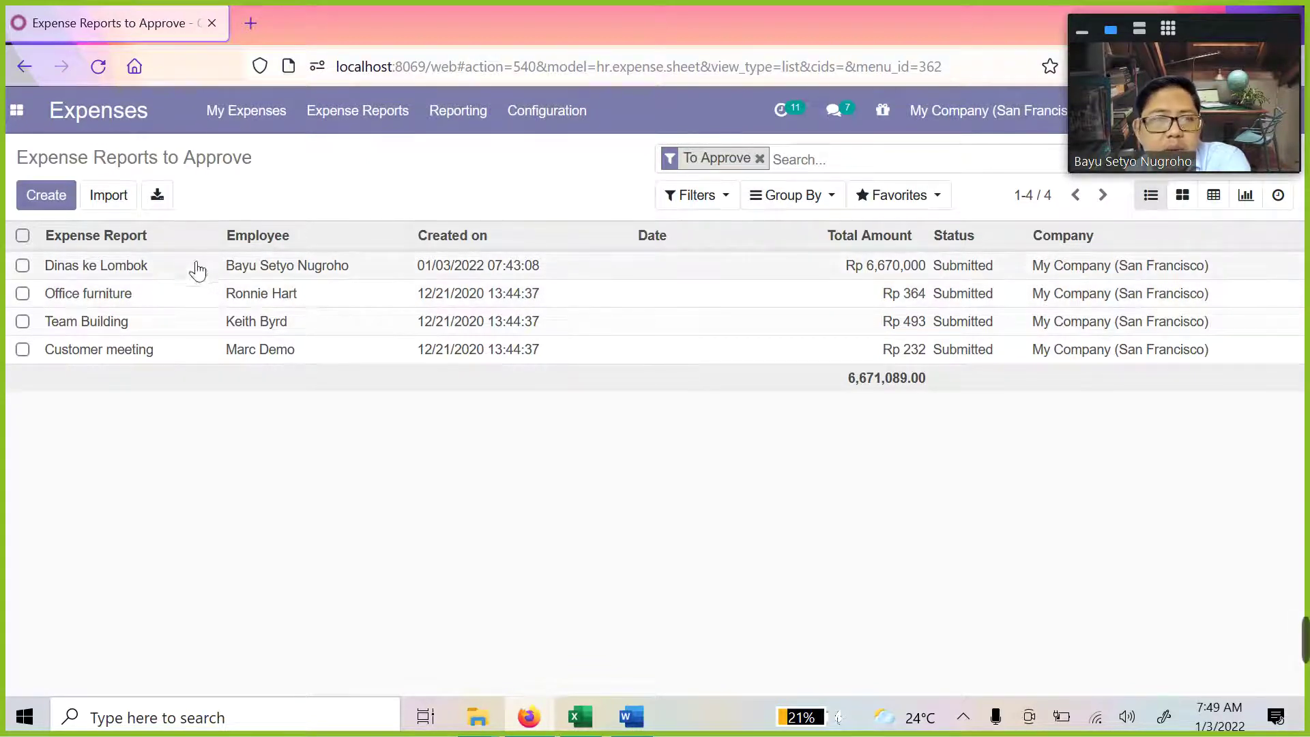
Open the Dinas ke Lombok report among those awaiting approval and review its details and expense lines
click(304, 271)
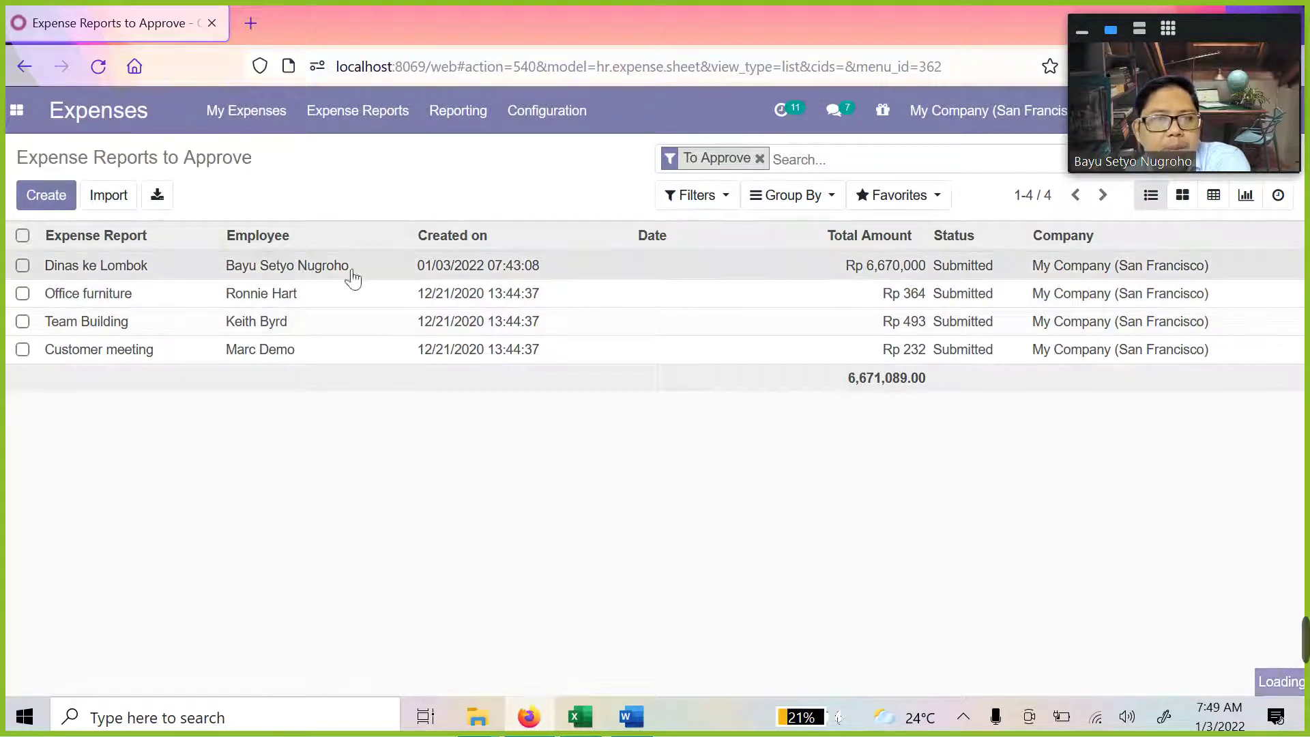
scroll(579, 383, down, 5)
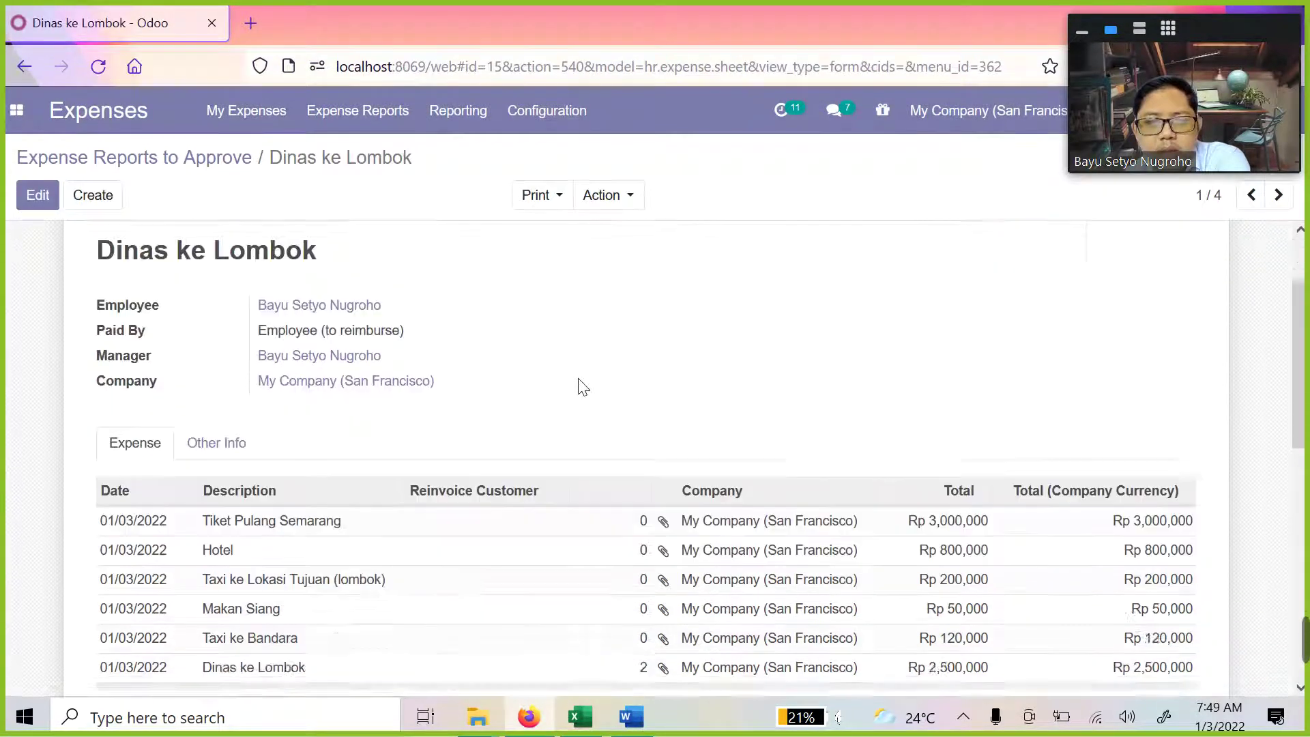
scroll(585, 386, up, 5)
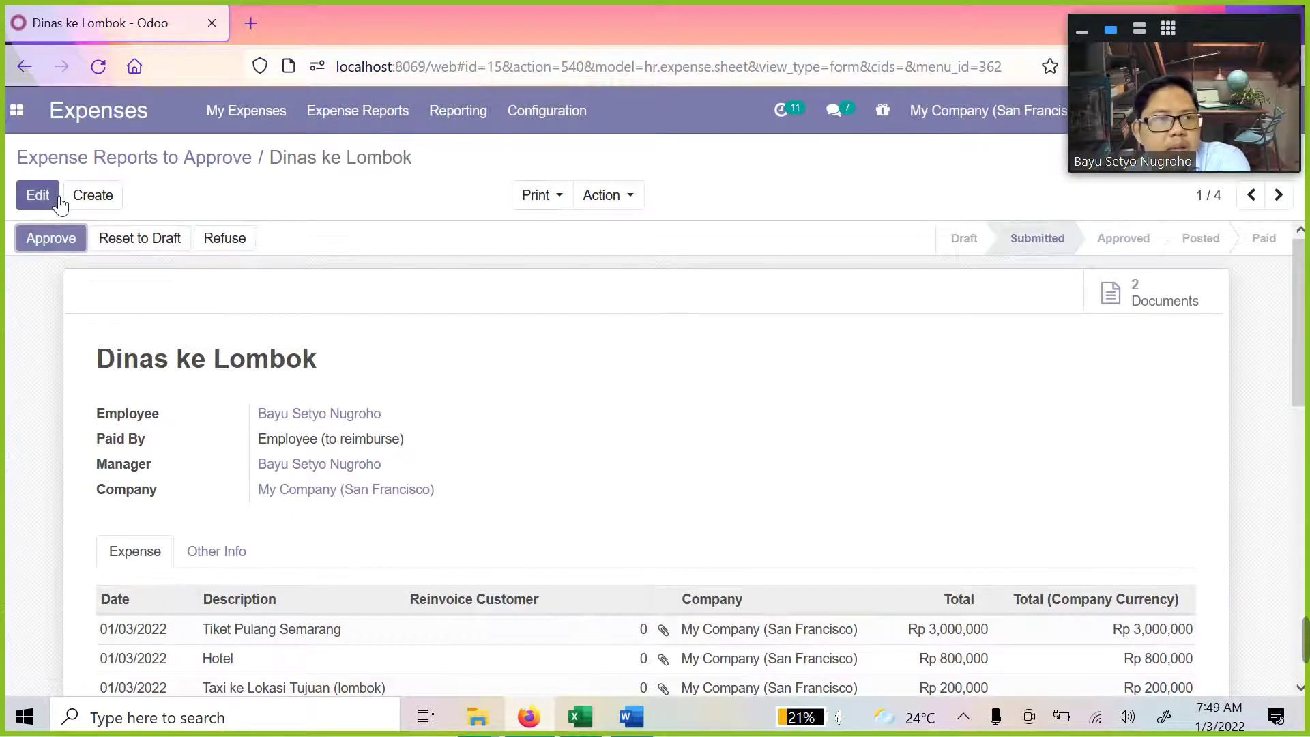
Put the Dinas ke Lombok report into edit mode and examine its expense lines and the expense journal under Other Info
click(37, 195)
scroll(479, 314, down, 5)
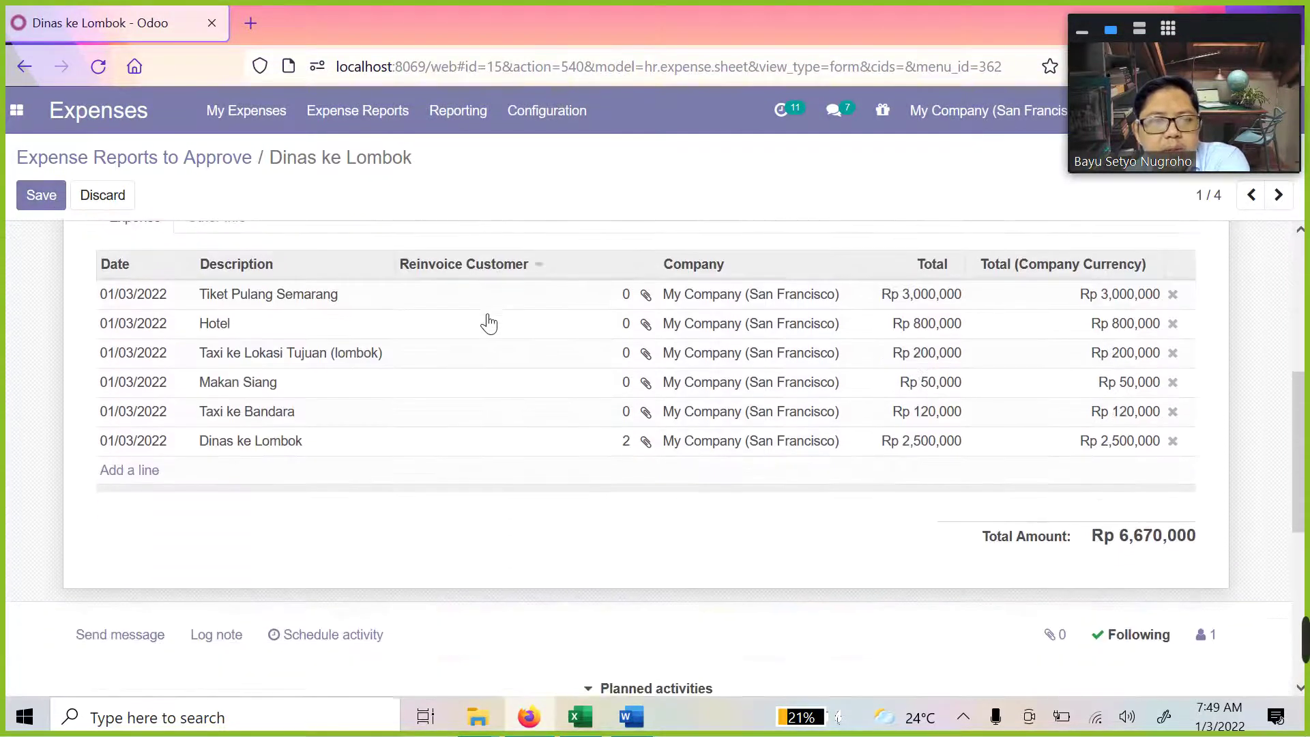
scroll(489, 323, down, 2)
scroll(508, 327, up, 6)
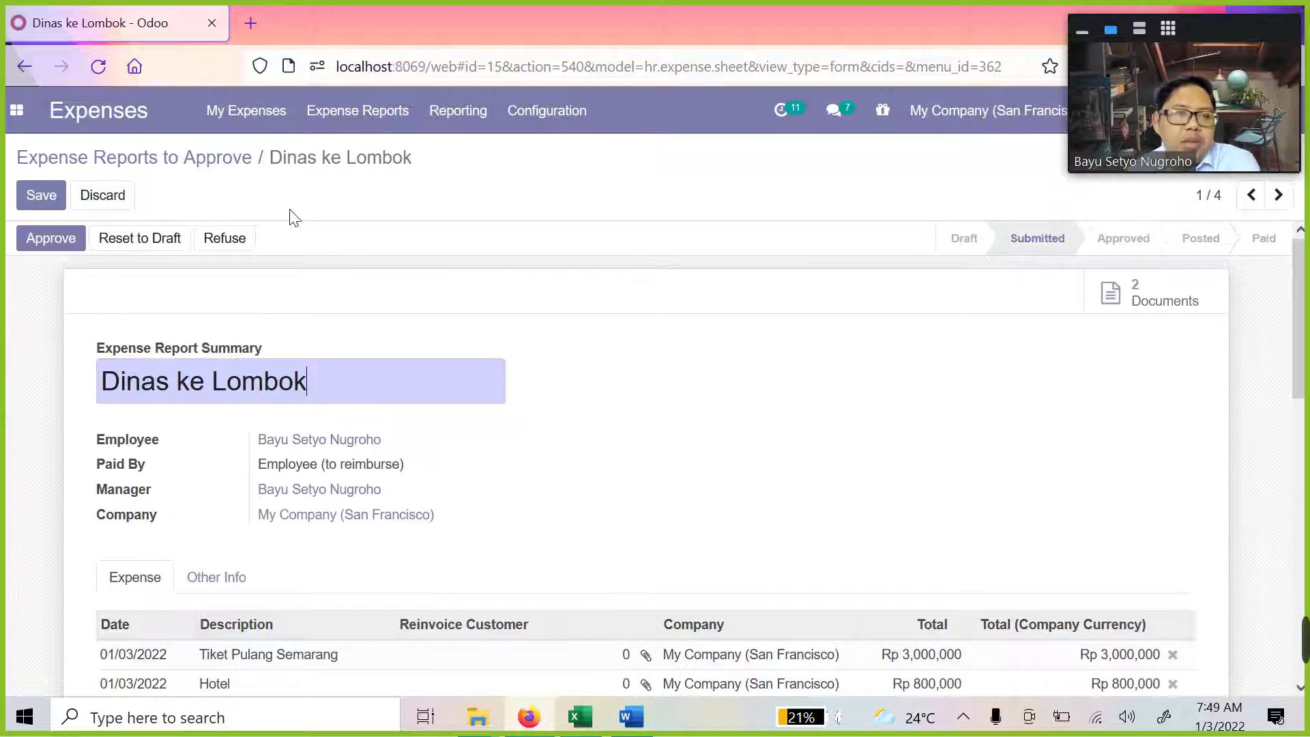
scroll(312, 266, down, 4)
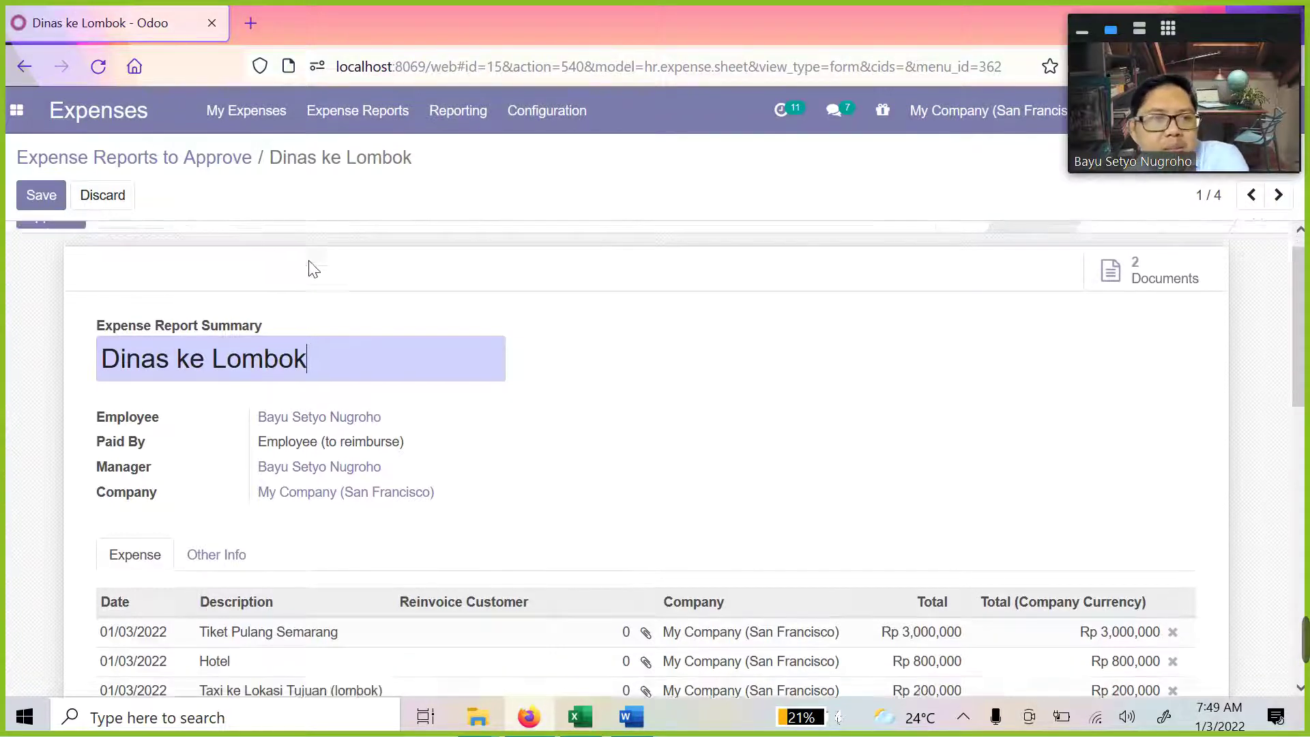
click(230, 305)
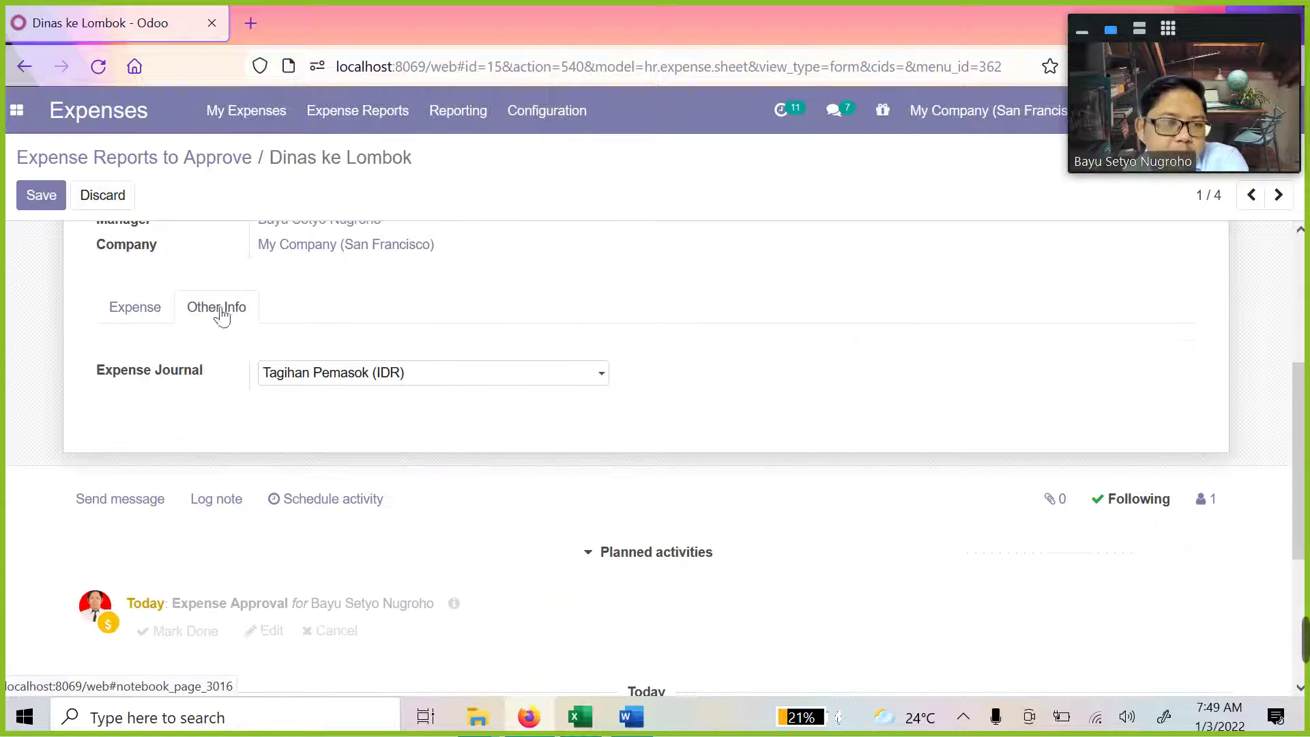
Review the Dinas ke Lombok report's expense lines, look at its attached documents and return to the report
scroll(222, 316, up, 4)
click(141, 574)
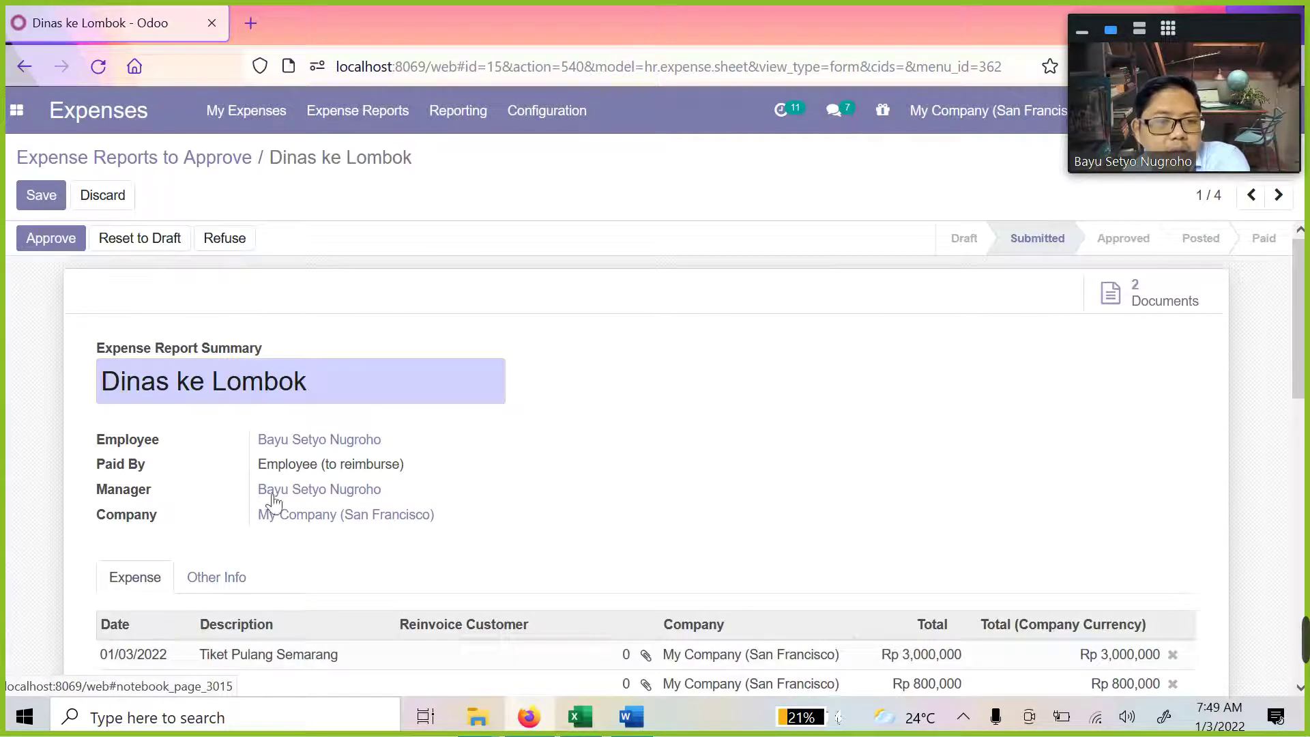
scroll(566, 380, down, 6)
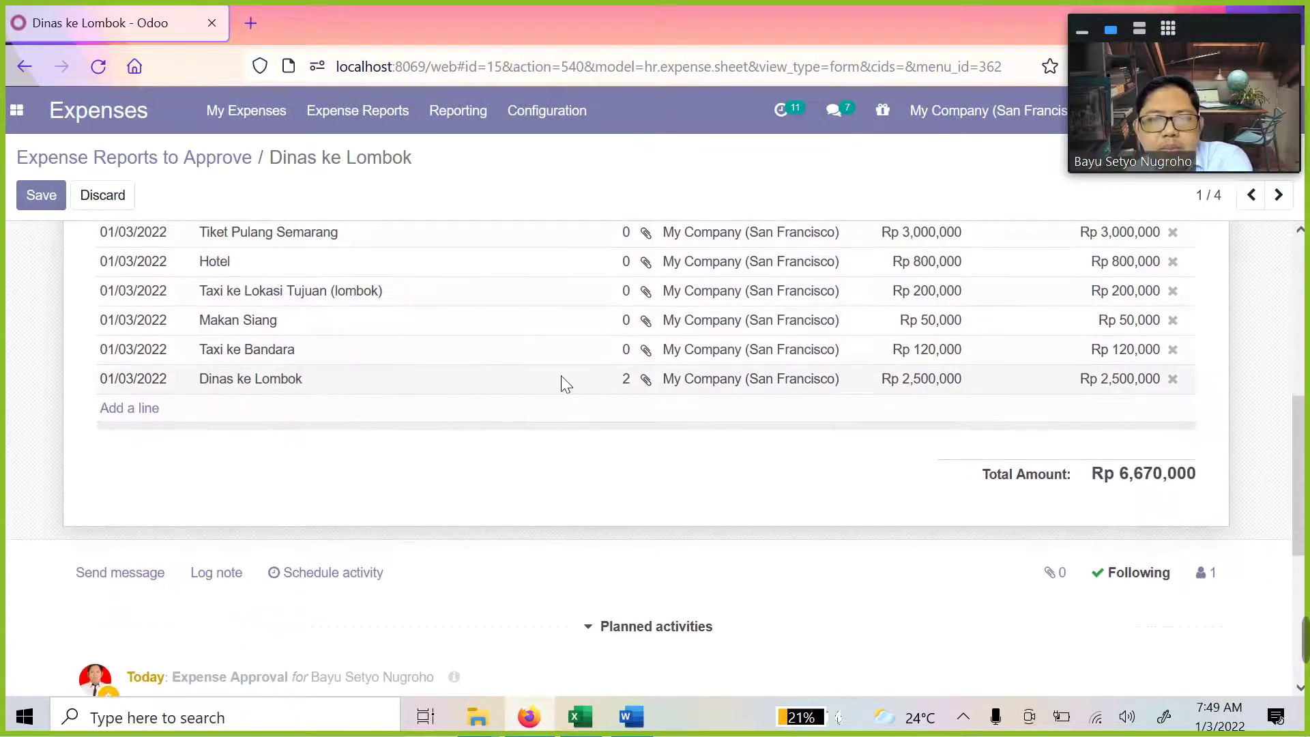
scroll(564, 383, up, 6)
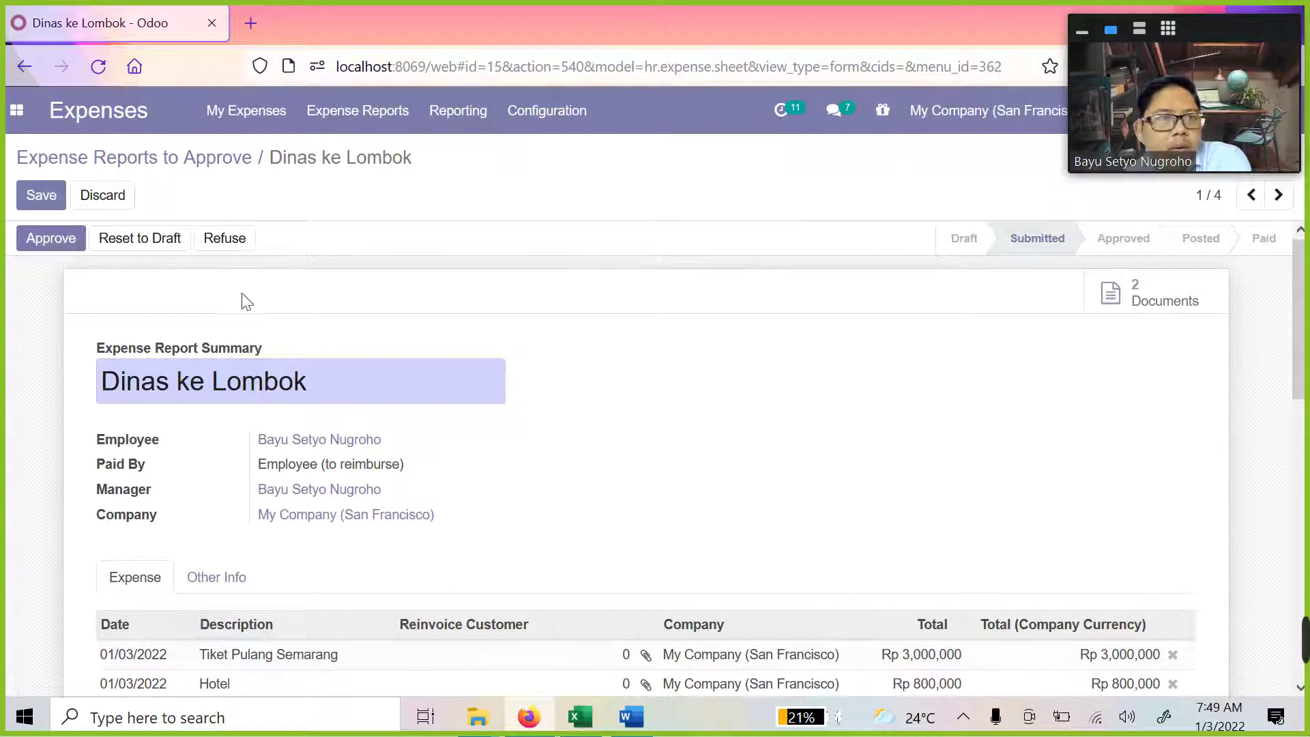
click(1158, 312)
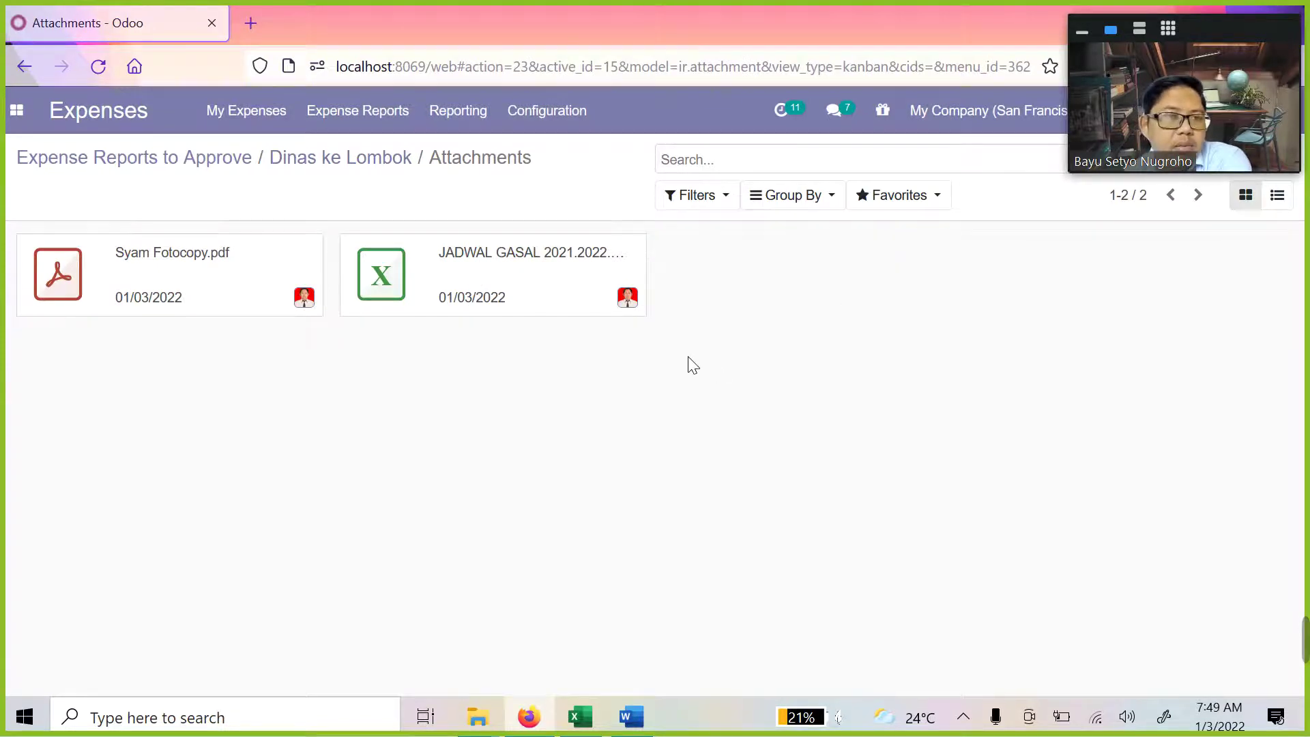
key(alt+Left)
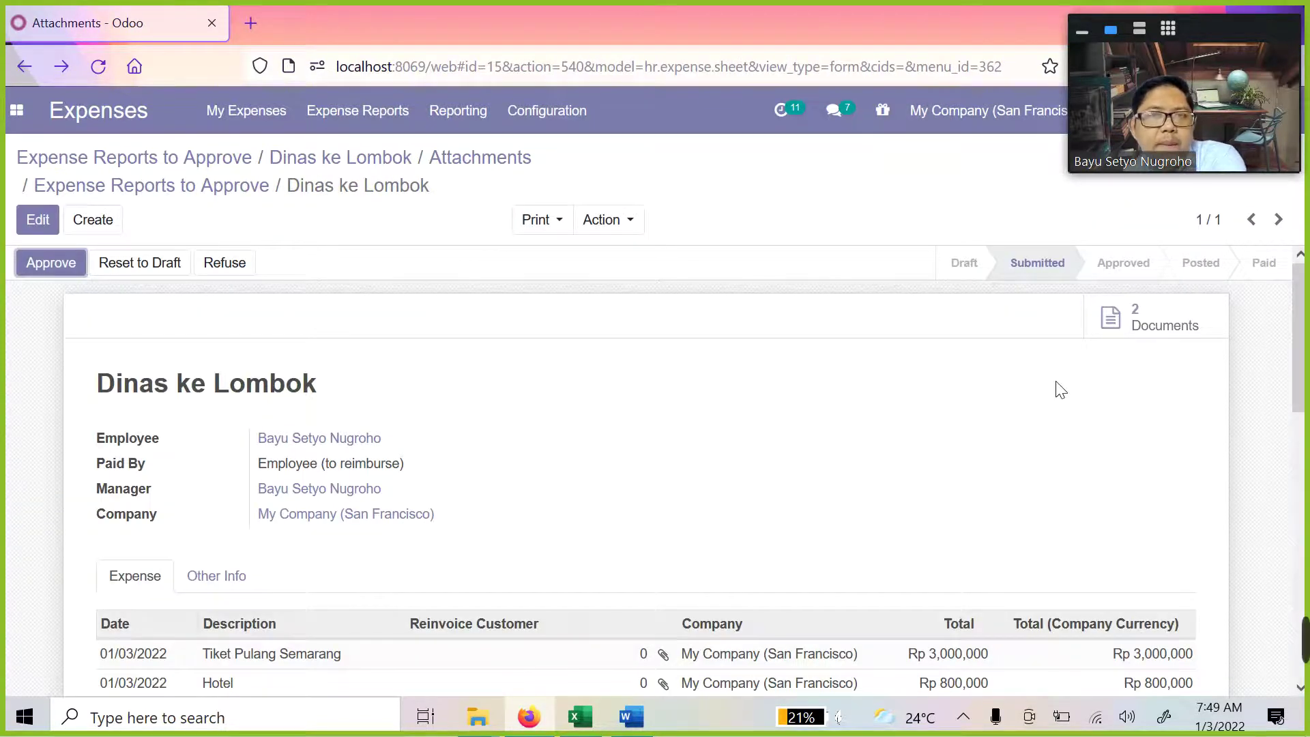
Check the report's expense lines and planned activities, and approve the Dinas ke Lombok expense report
scroll(935, 382, down, 6)
scroll(933, 365, up, 6)
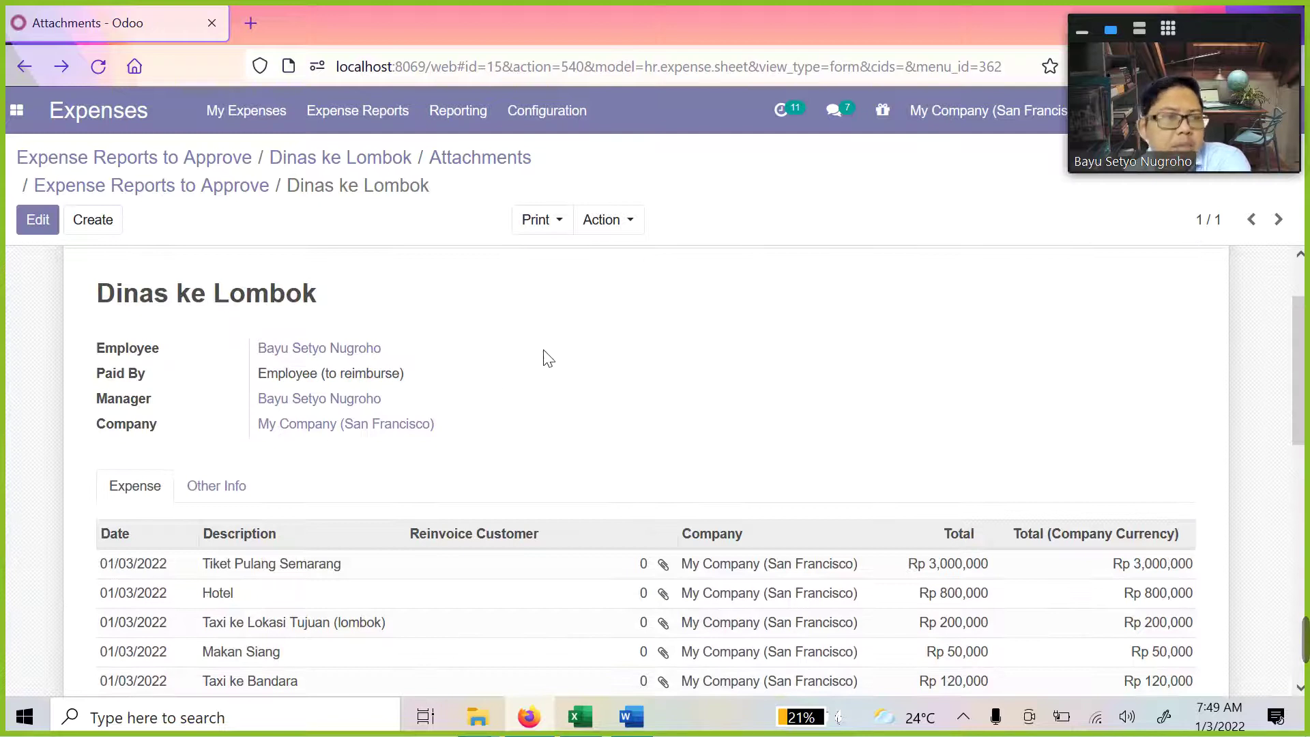
scroll(427, 418, down, 1)
scroll(427, 418, up, 1)
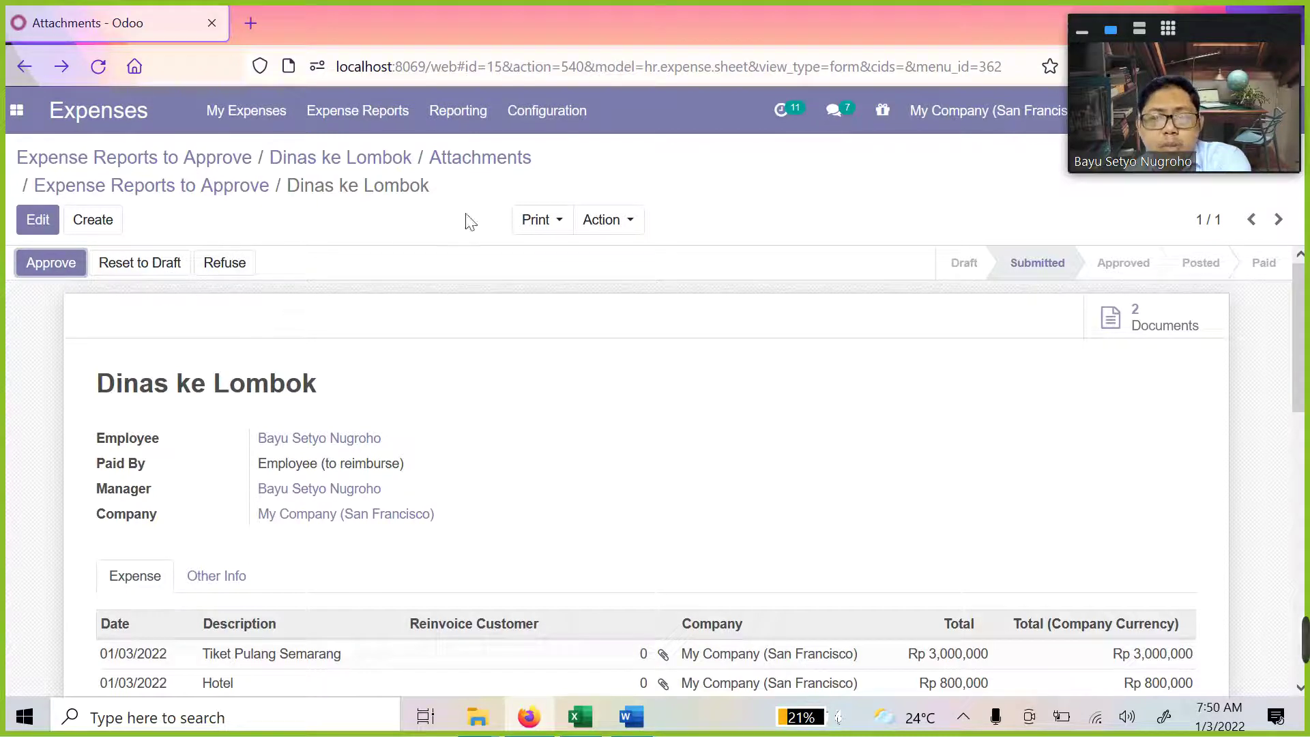
scroll(555, 382, down, 8)
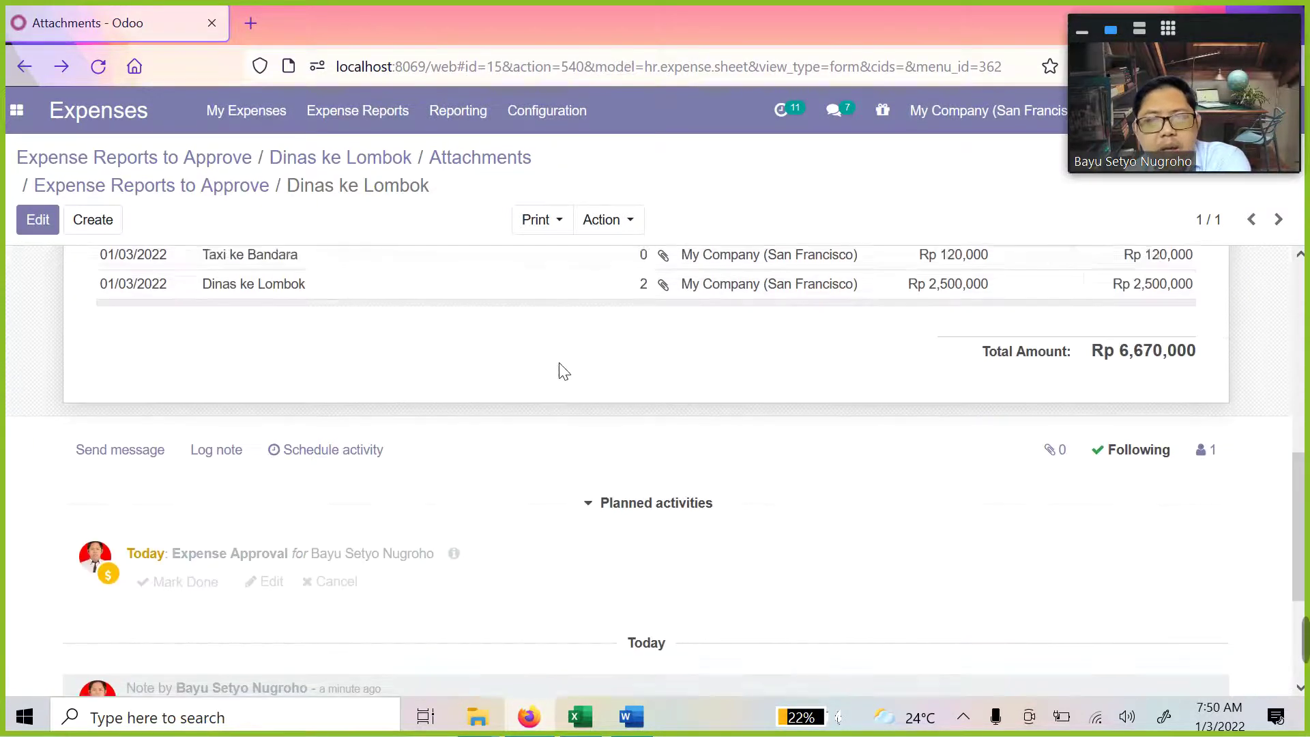
scroll(561, 368, up, 8)
click(47, 264)
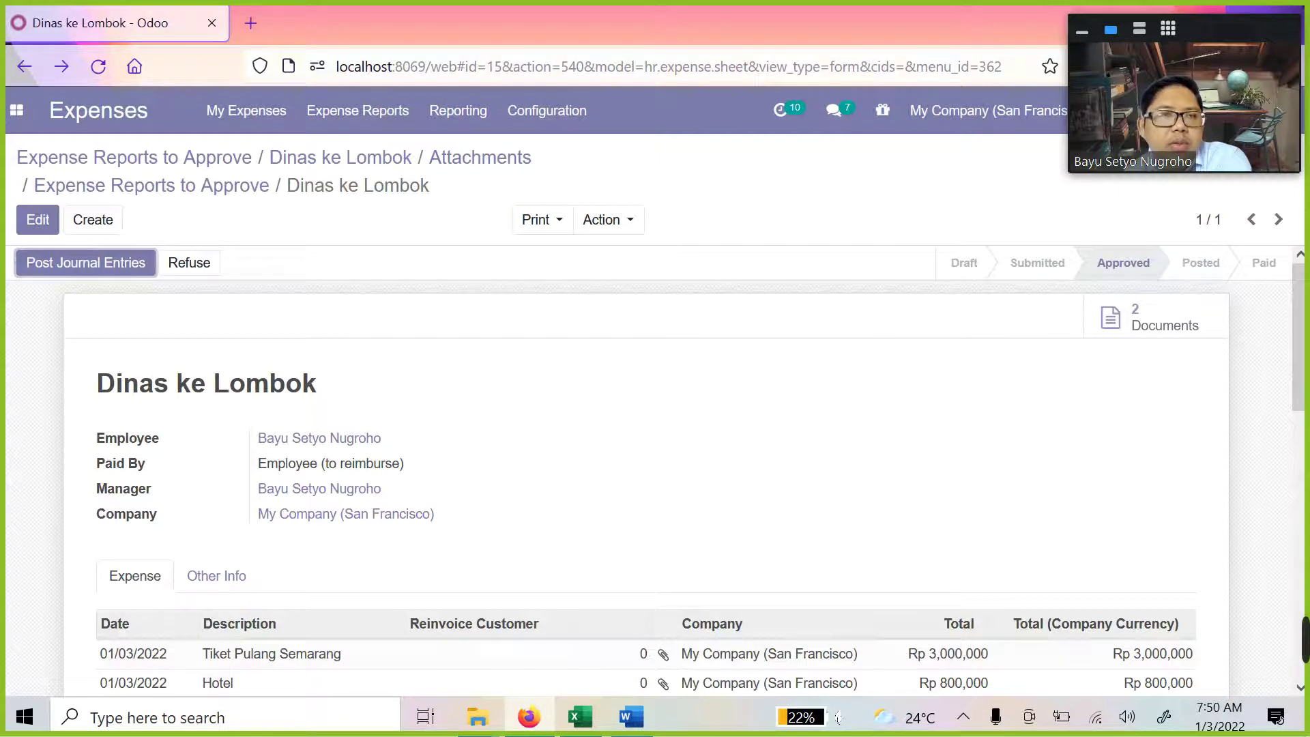
Check the Dinas ke Lombok report's status in own expense reports and compare with the list of reports awaiting approval
click(275, 121)
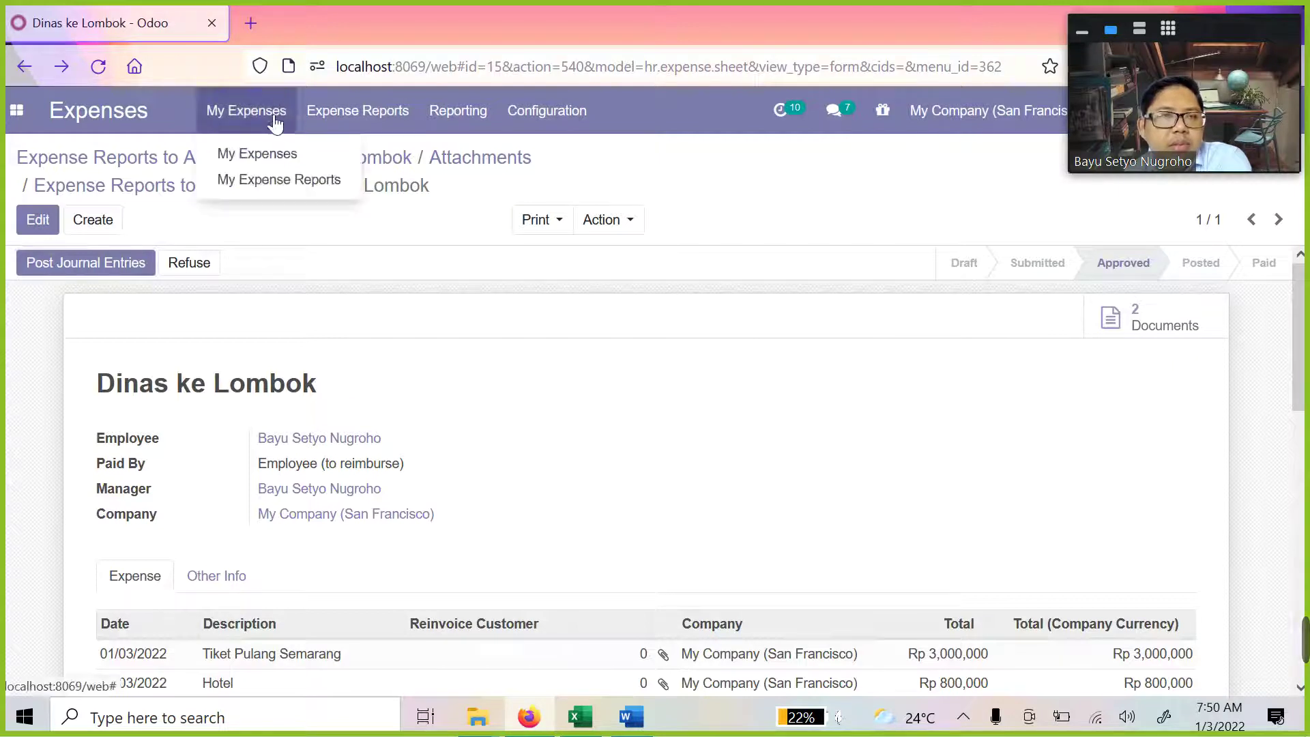
click(291, 181)
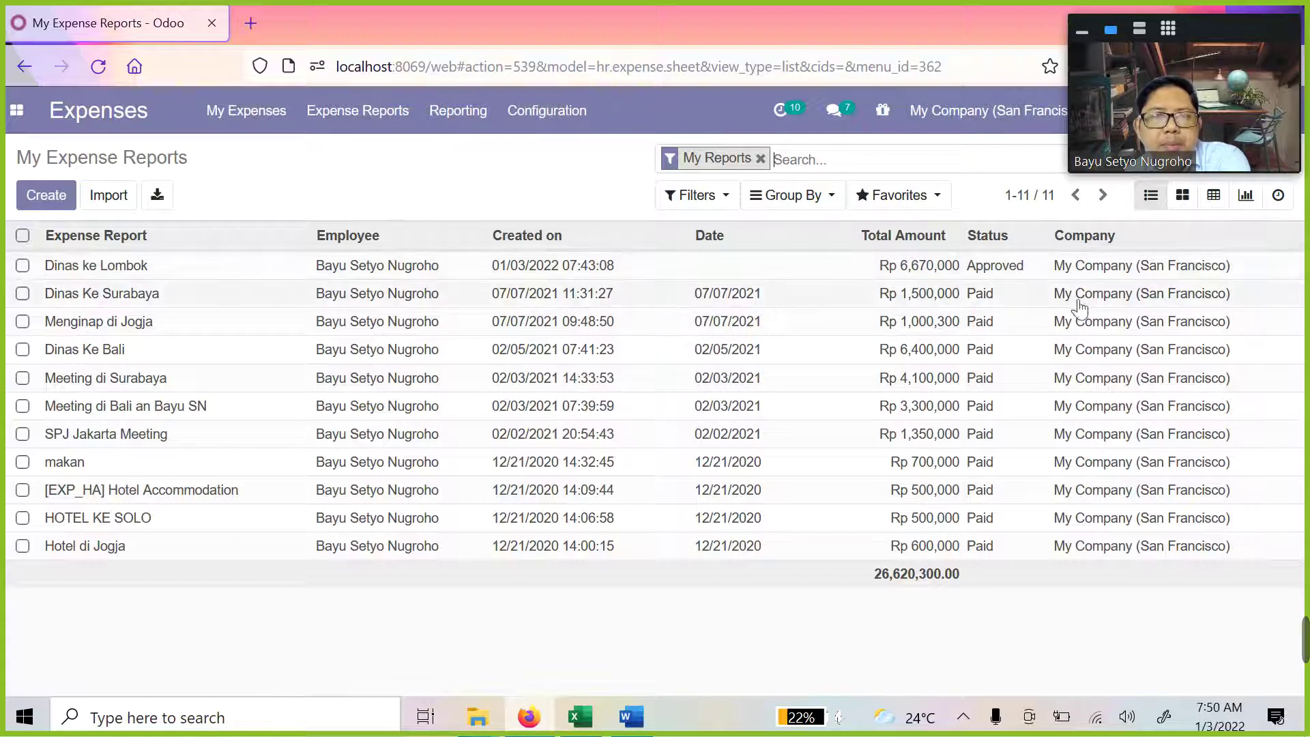
click(456, 113)
mouse_move(372, 122)
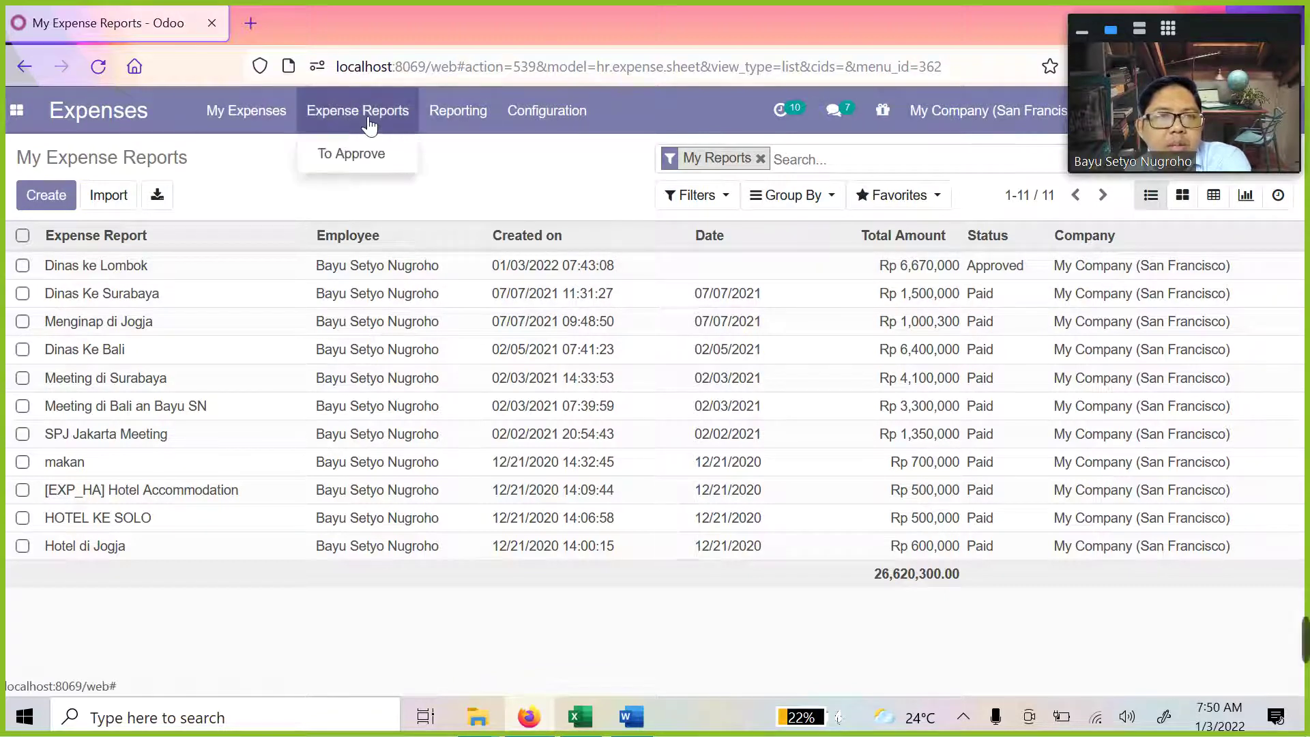
click(374, 151)
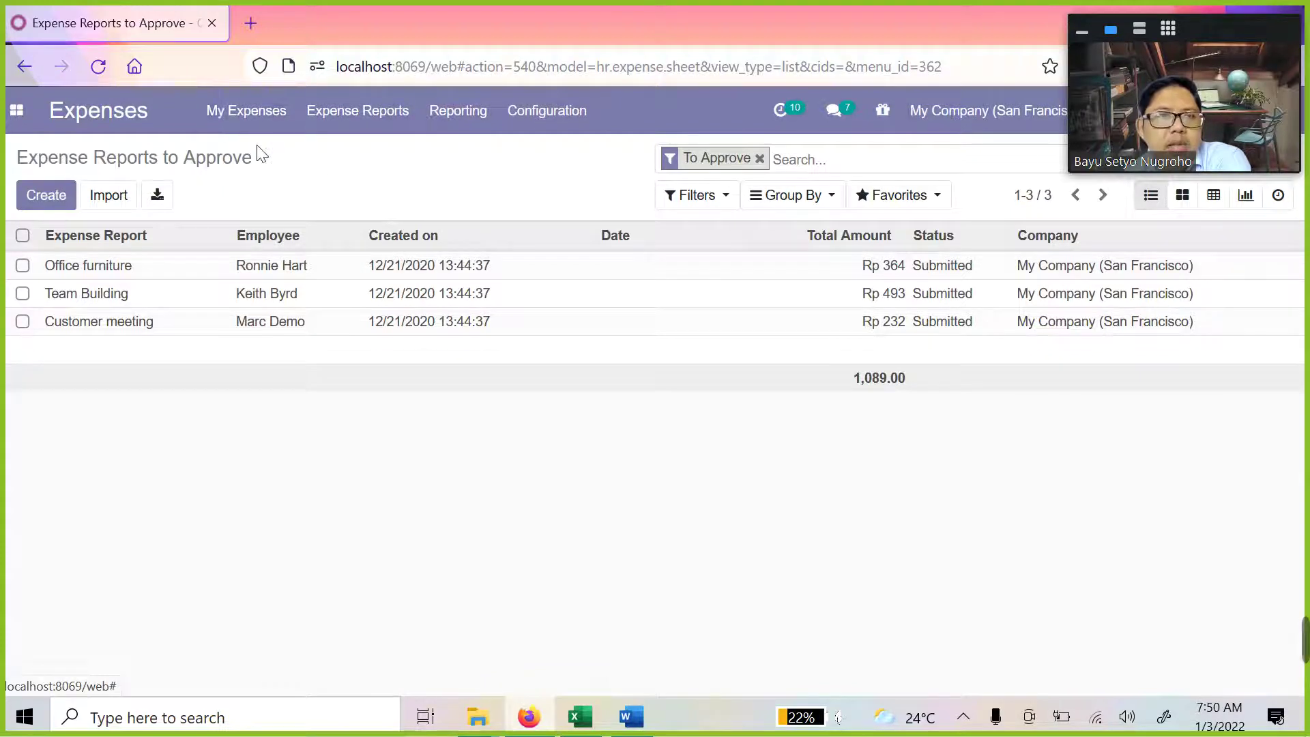
click(246, 111)
click(276, 179)
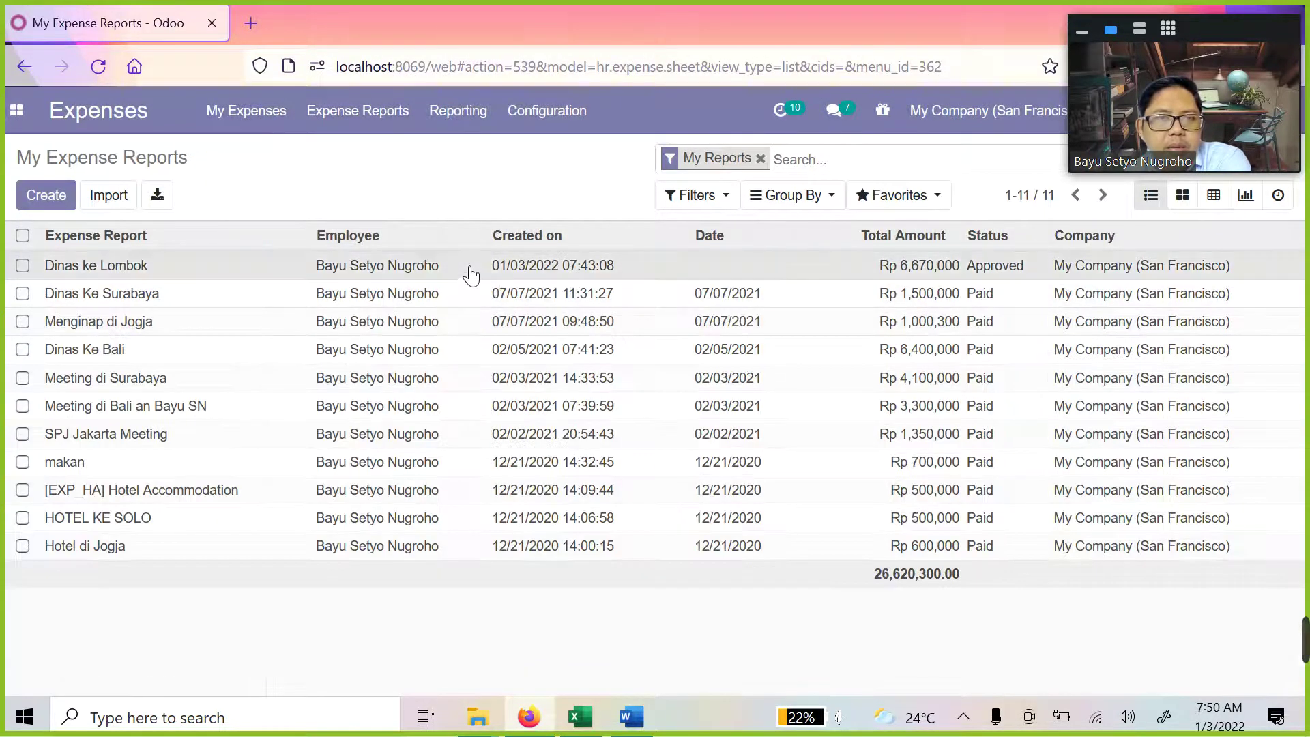
Open the Dinas ke Lombok report from own expense reports and examine its expense lines, message history and Other Info
click(469, 266)
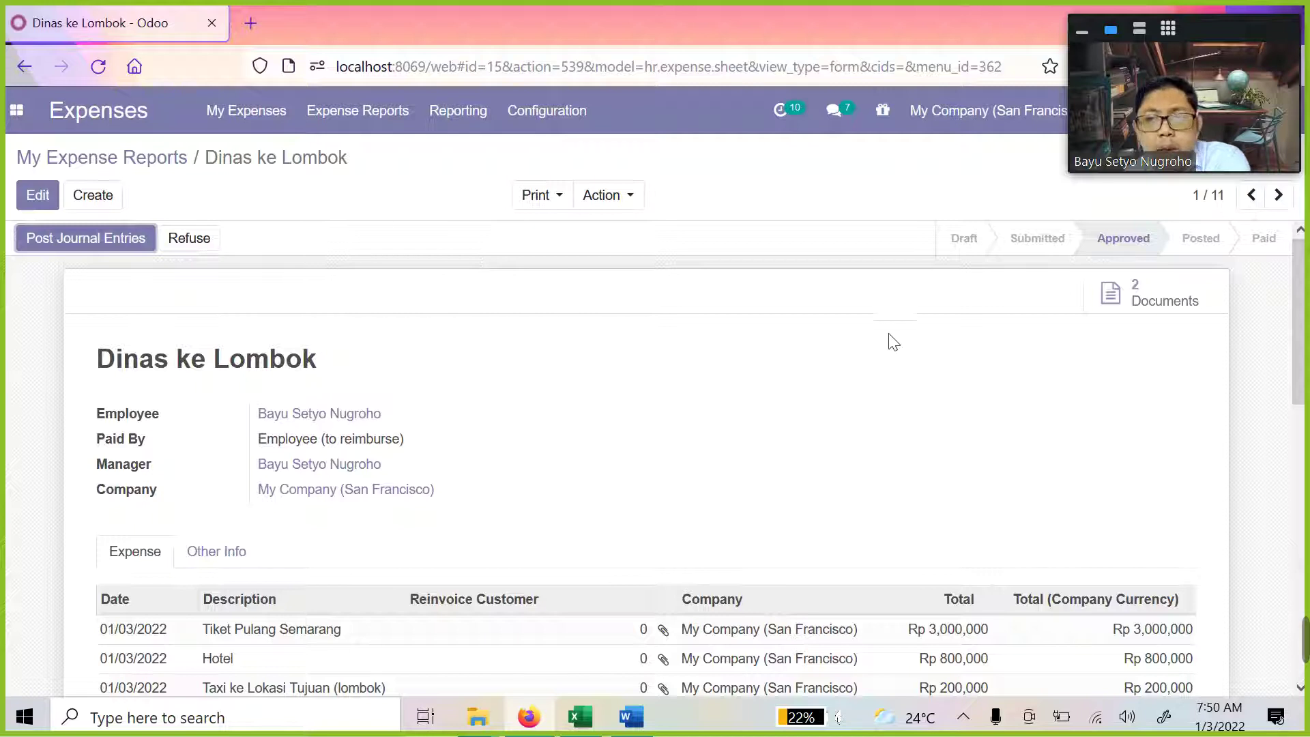
scroll(571, 389, down, 6)
scroll(576, 388, up, 6)
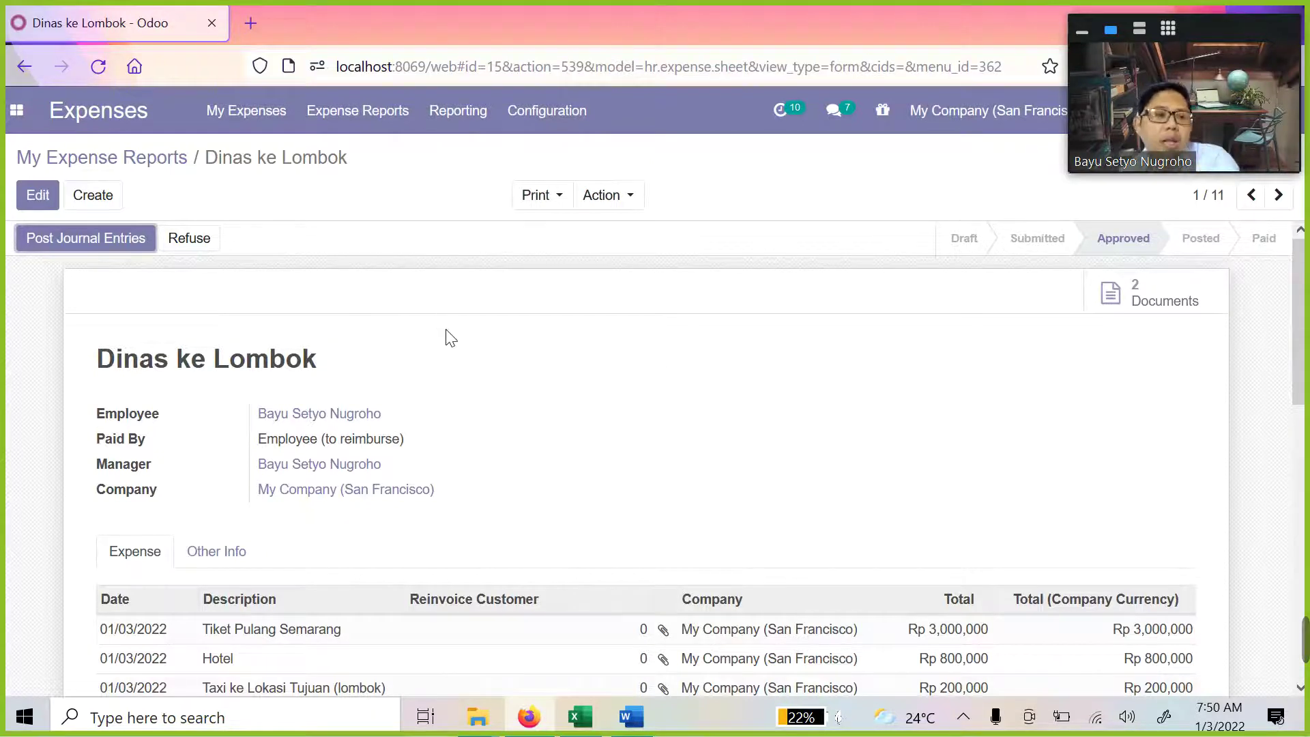
scroll(468, 380, down, 5)
scroll(433, 456, up, 5)
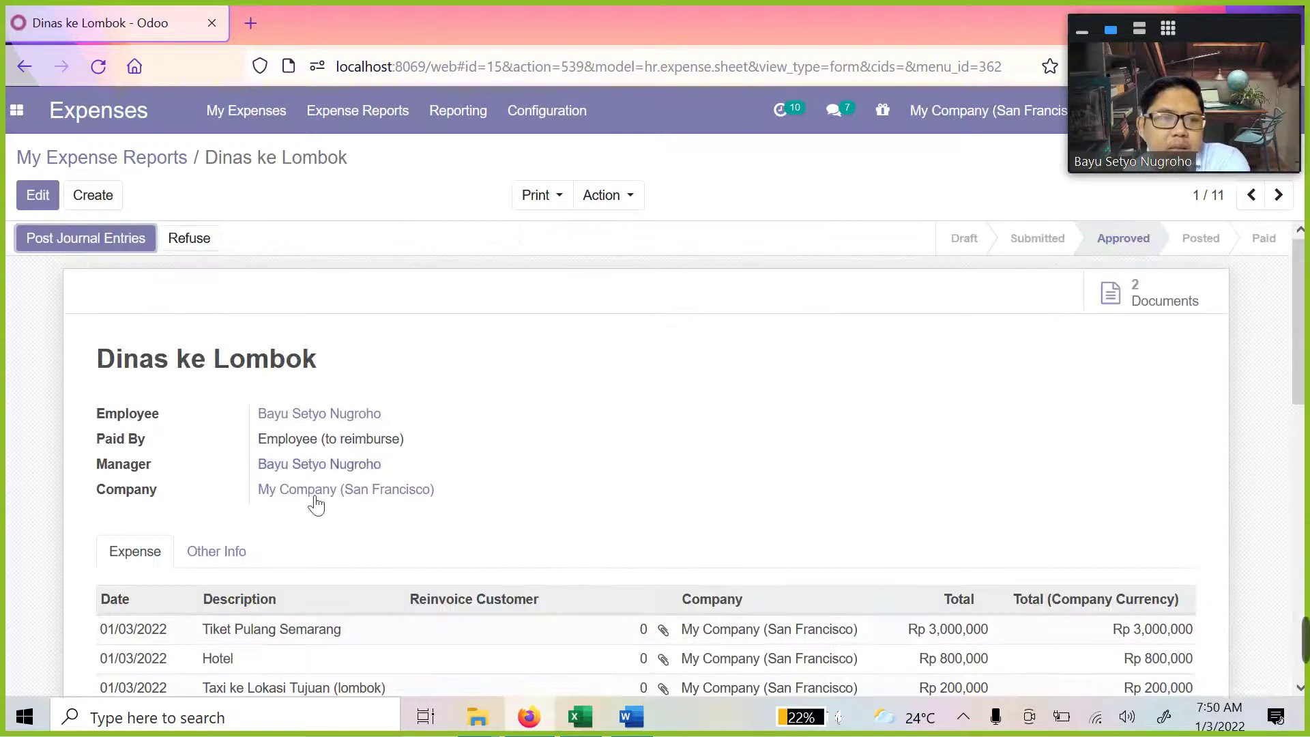
click(193, 554)
click(152, 554)
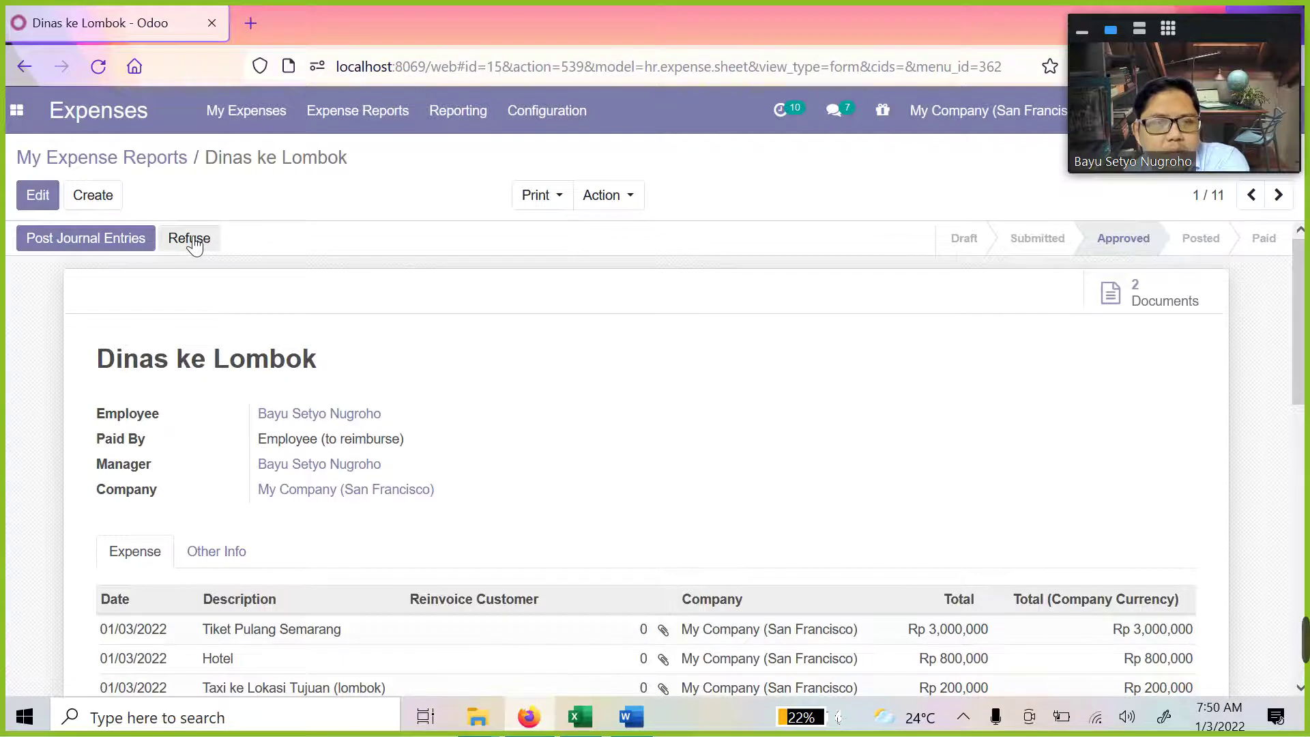
scroll(440, 345, down, 4)
scroll(434, 342, down, 4)
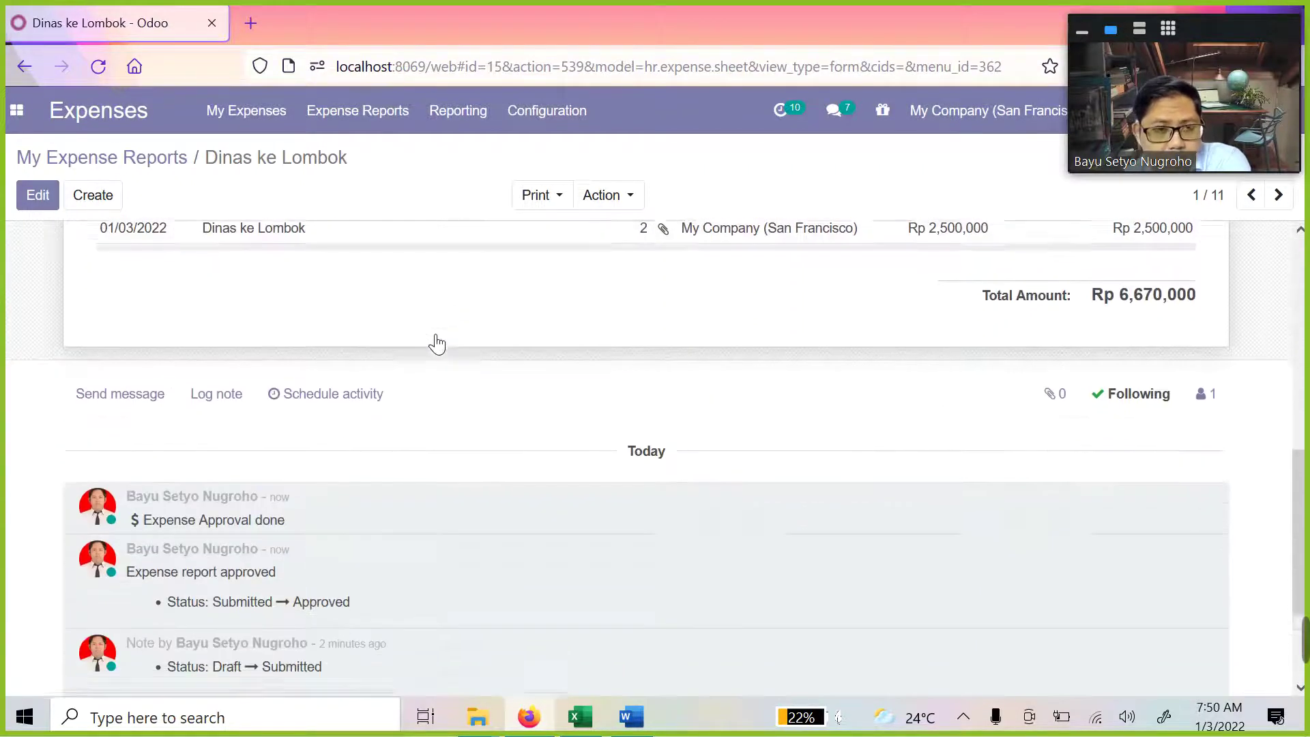
scroll(419, 344, up, 4)
scroll(419, 345, up, 2)
click(232, 382)
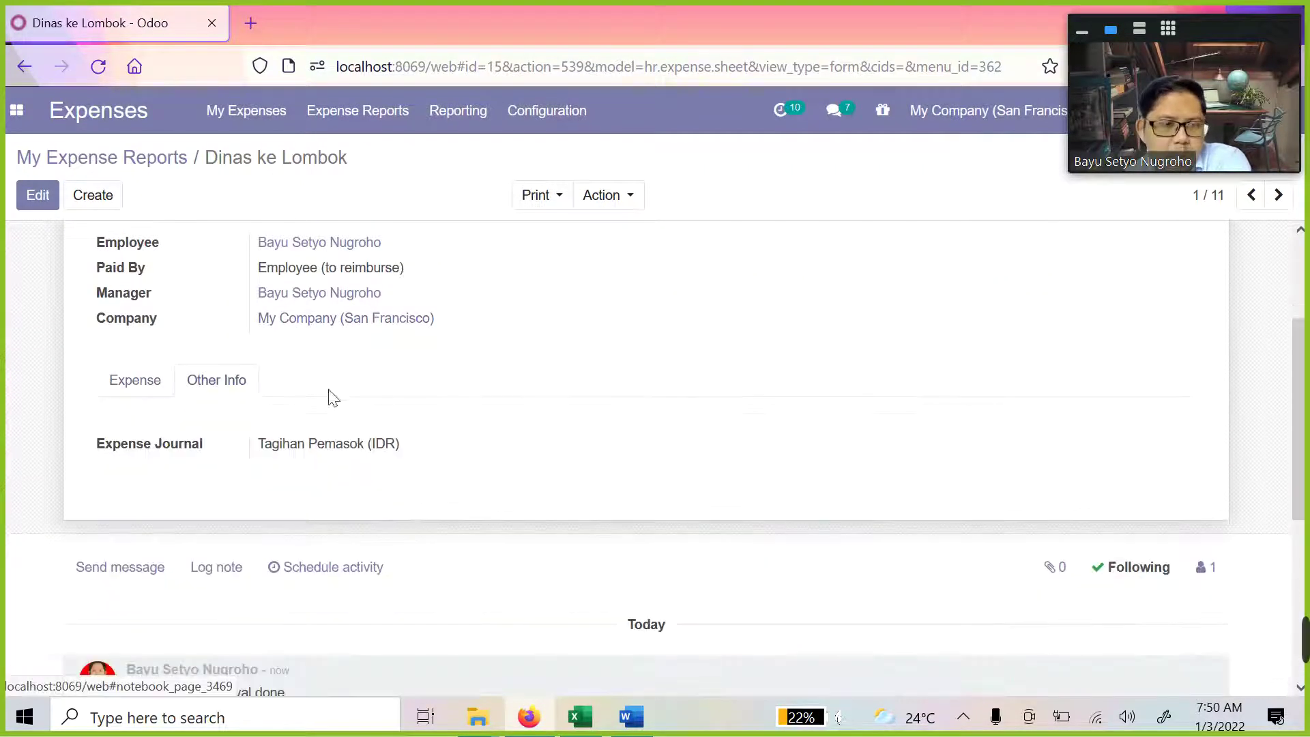
click(174, 383)
scroll(375, 325, up, 3)
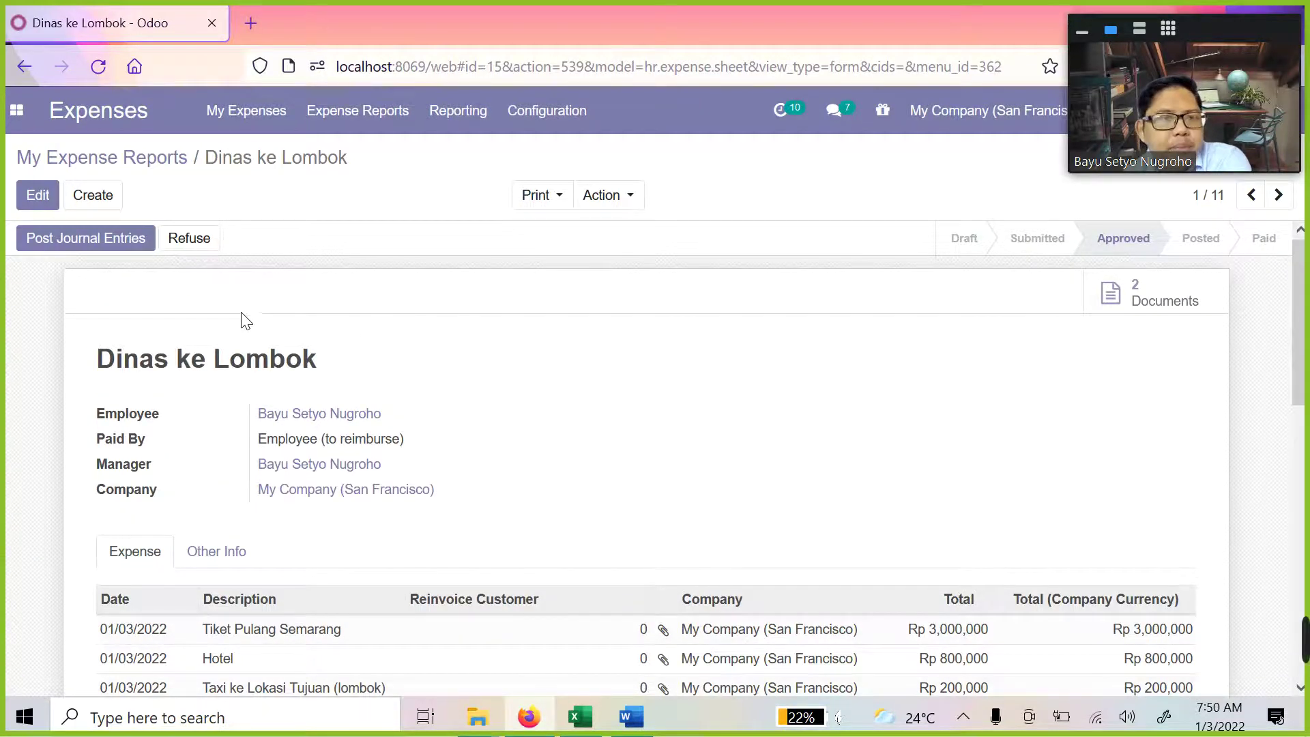
Post the journal entries for the Dinas ke Lombok expense report
scroll(244, 328, down, 5)
scroll(244, 341, up, 5)
click(92, 236)
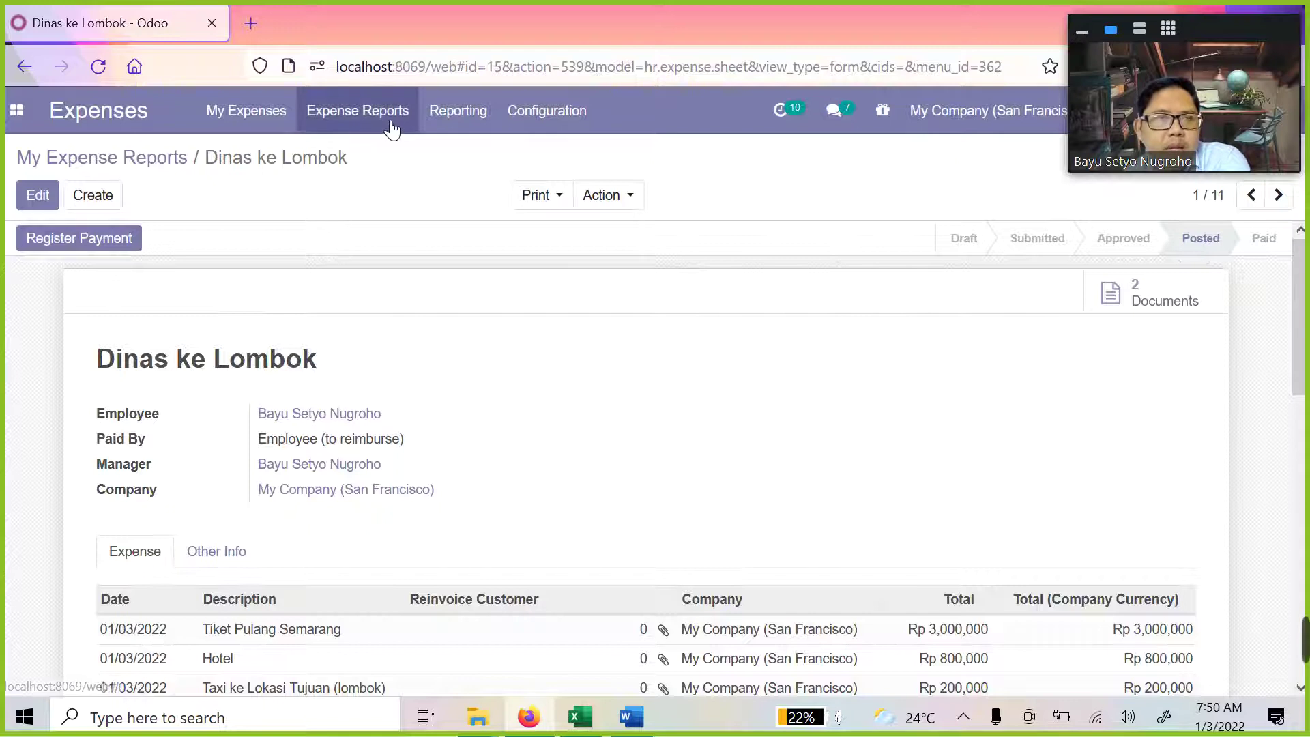
Check the Dinas ke Lombok report's status in the list of own expense reports and reopen the report
click(322, 132)
mouse_move(257, 119)
click(266, 177)
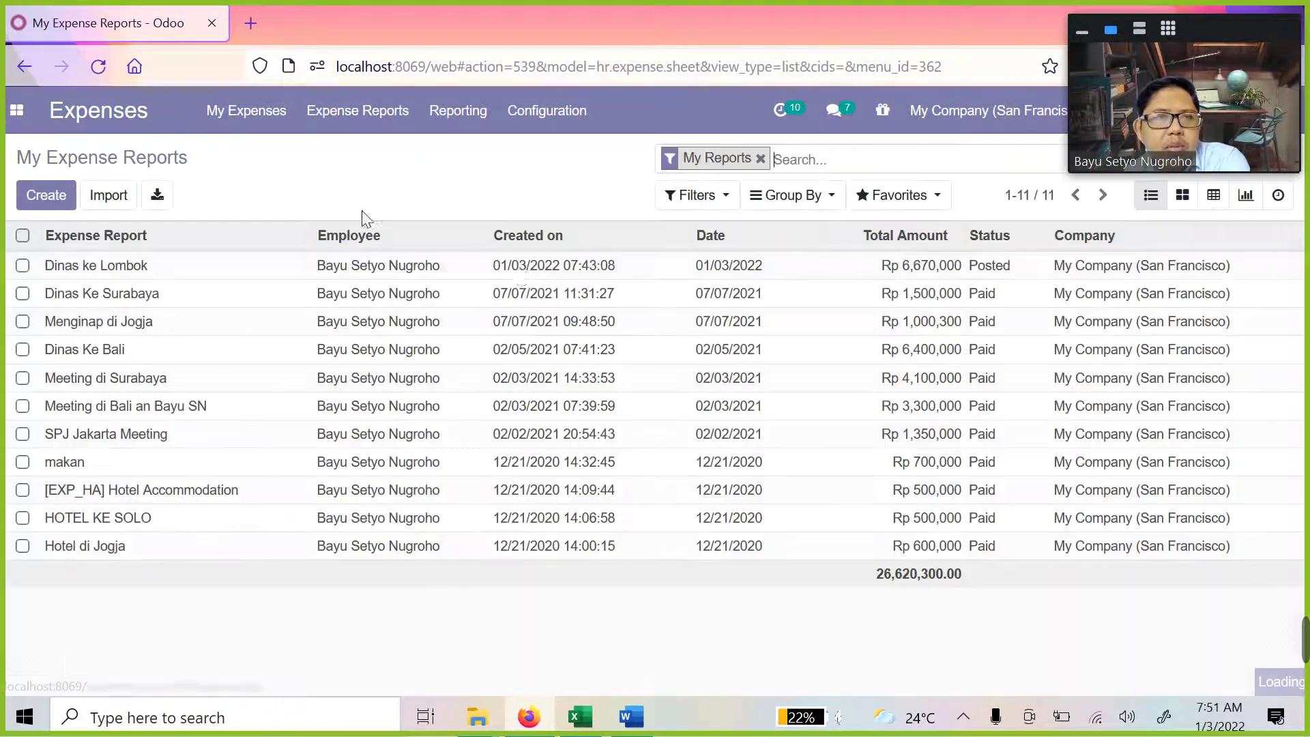
click(976, 267)
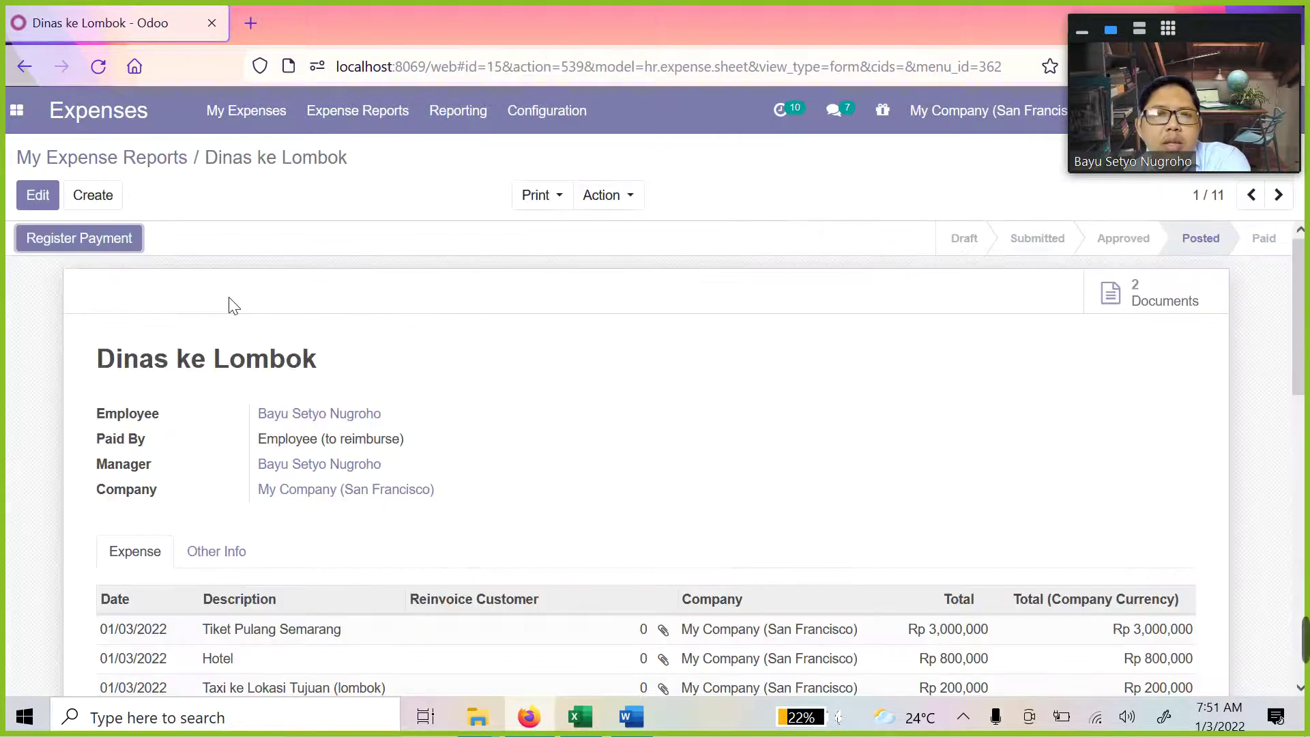
Register and validate the report's payment with the employee as partner and BRI (IDR) as payment method
click(79, 240)
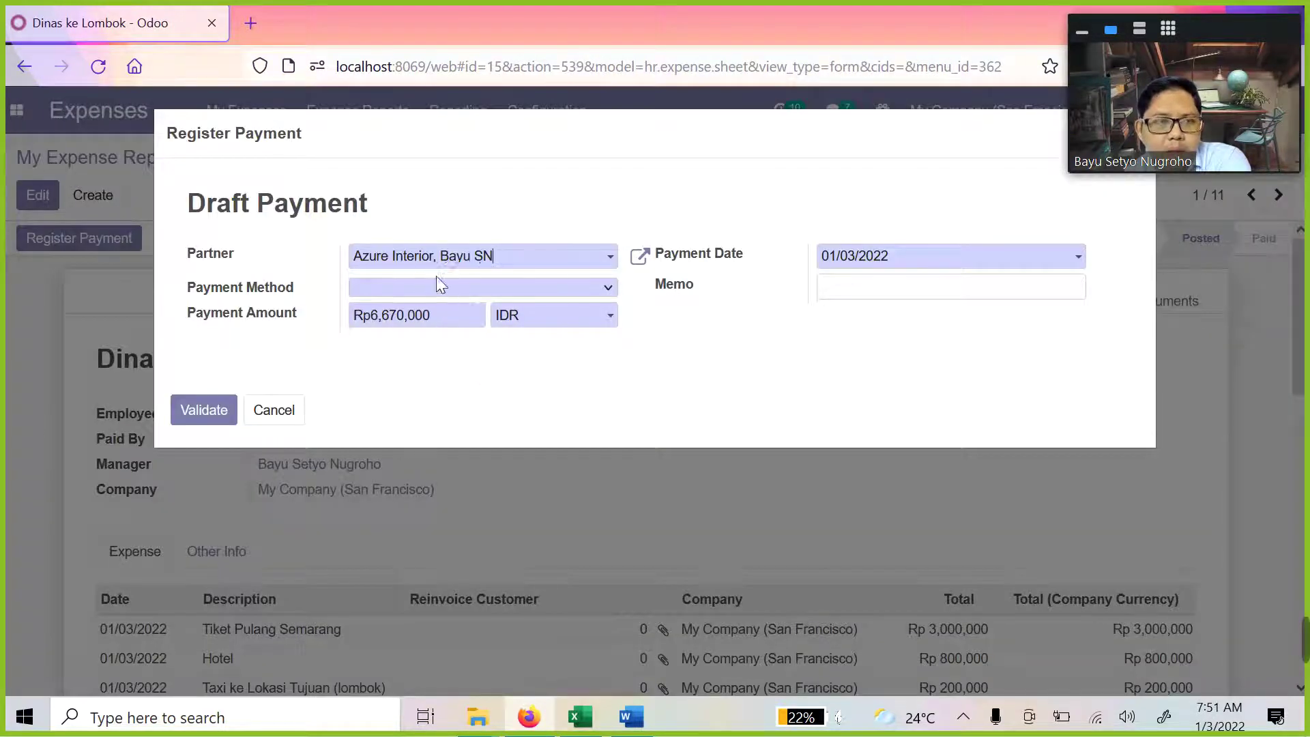
click(460, 272)
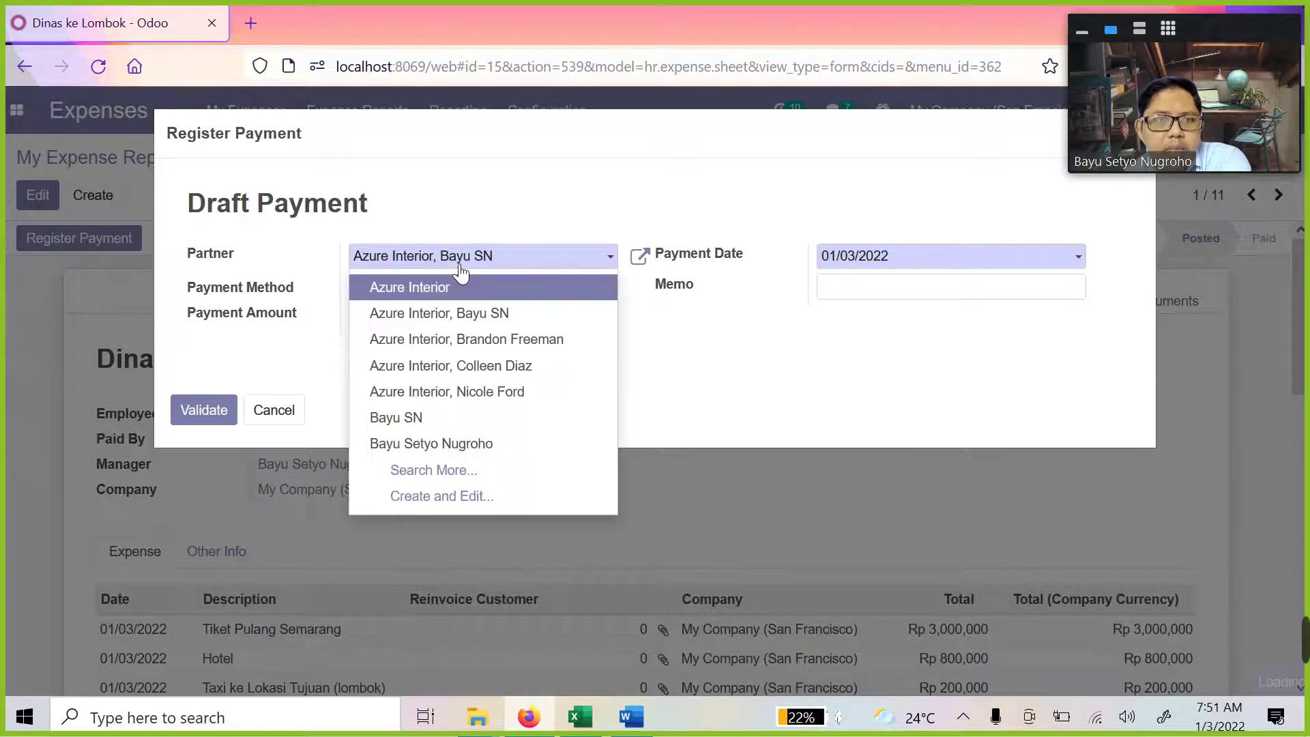
click(445, 440)
click(488, 287)
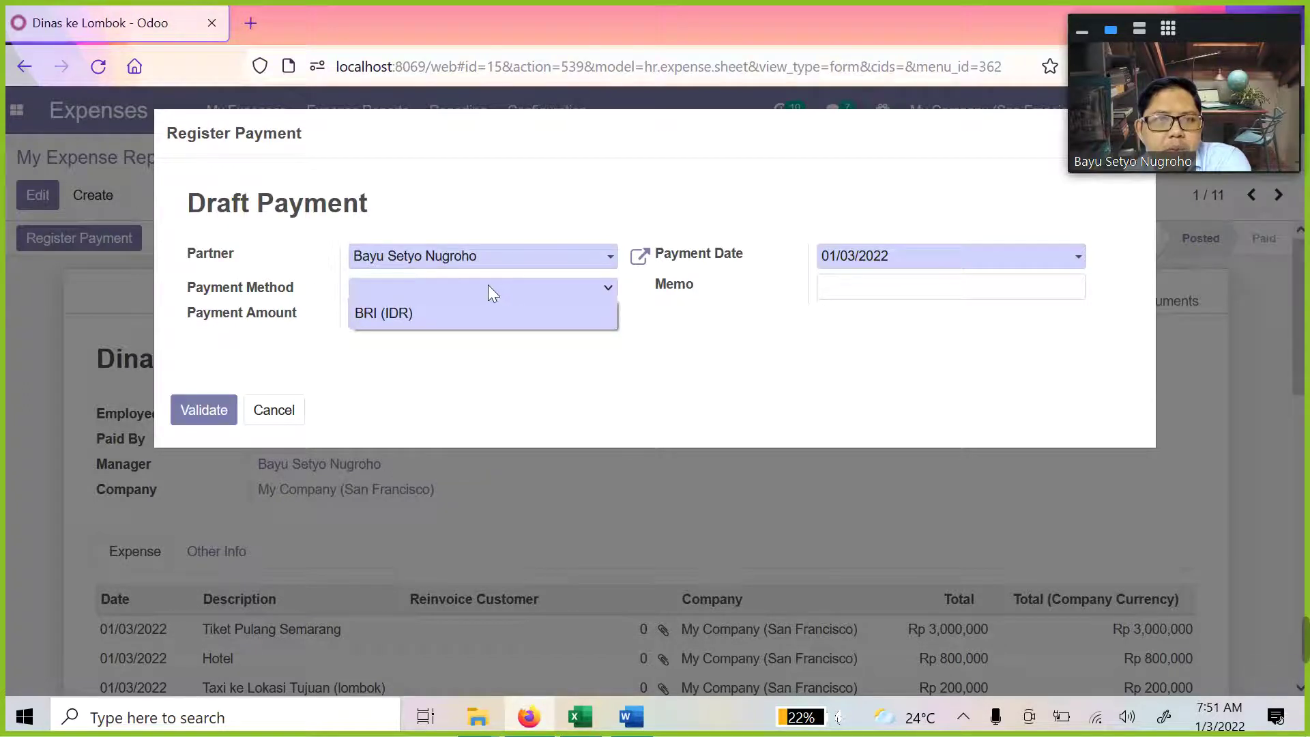
click(422, 313)
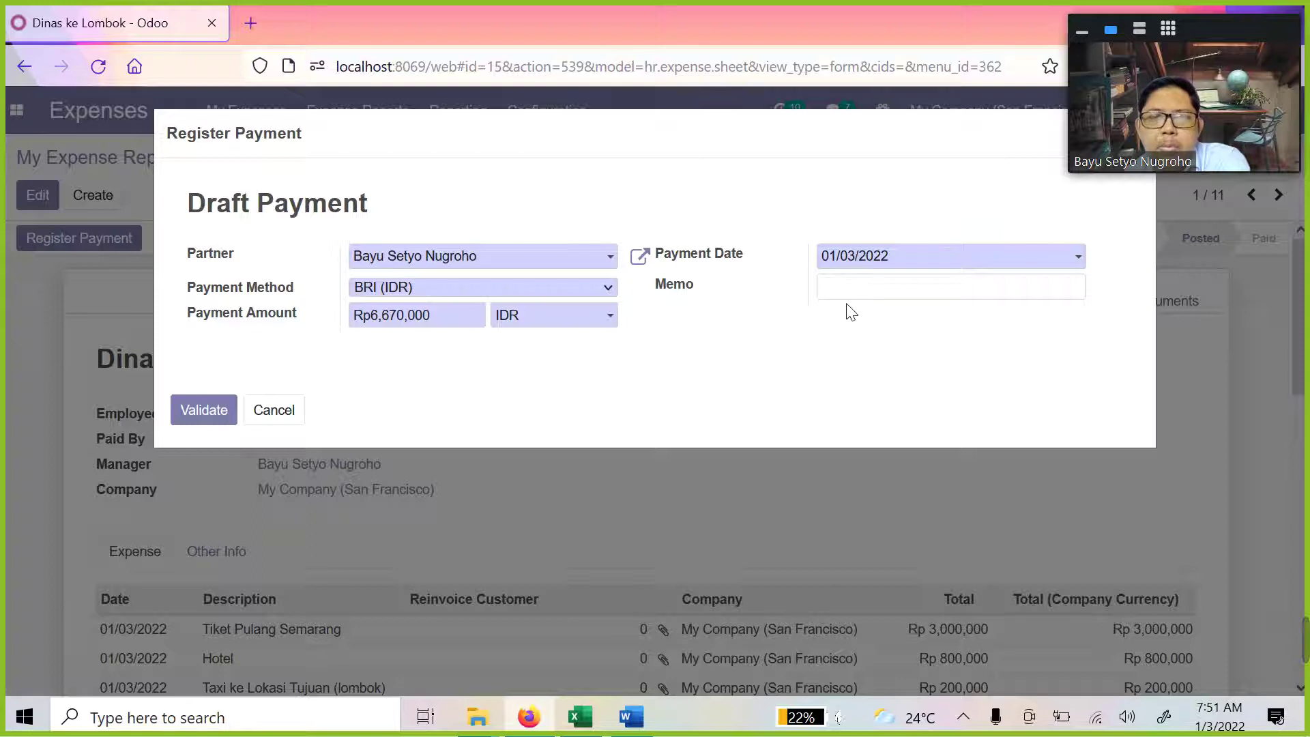
click(181, 407)
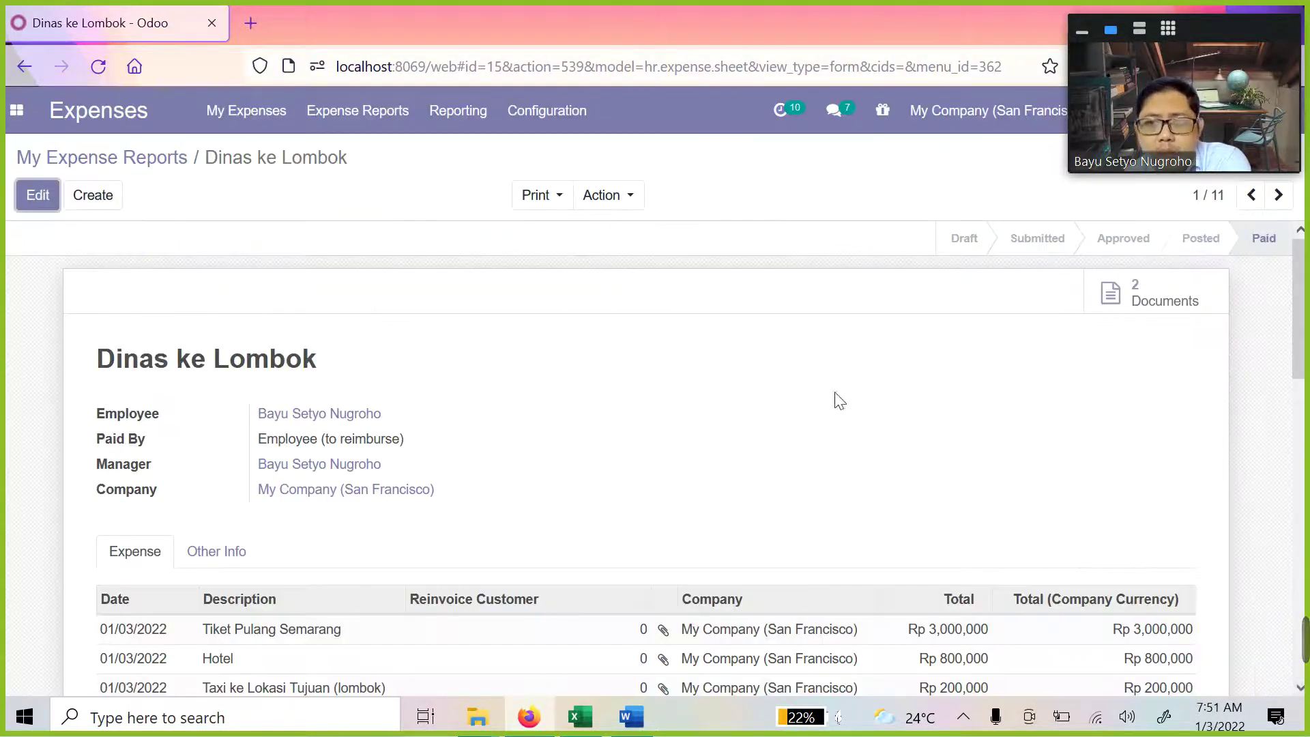
Review the report's payment entries in the message history and return to the list of own expense reports
scroll(725, 372, down, 10)
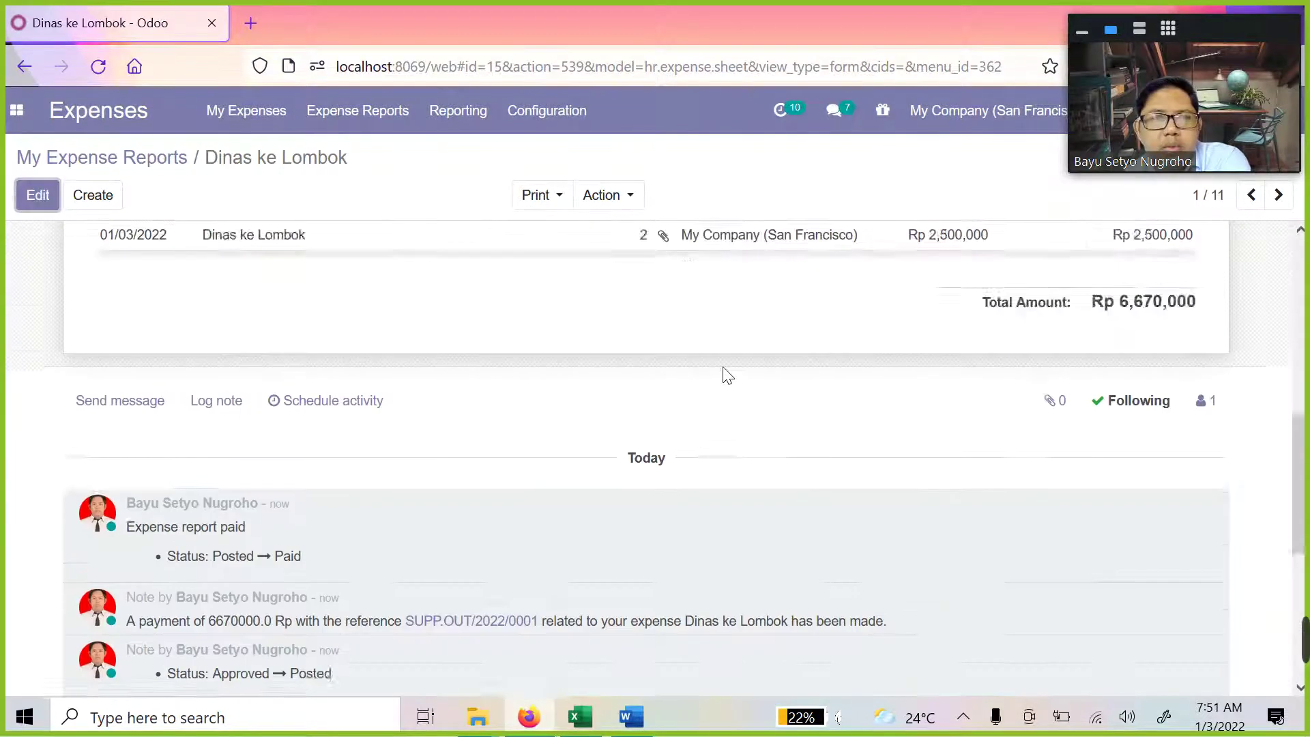
scroll(348, 421, up, 10)
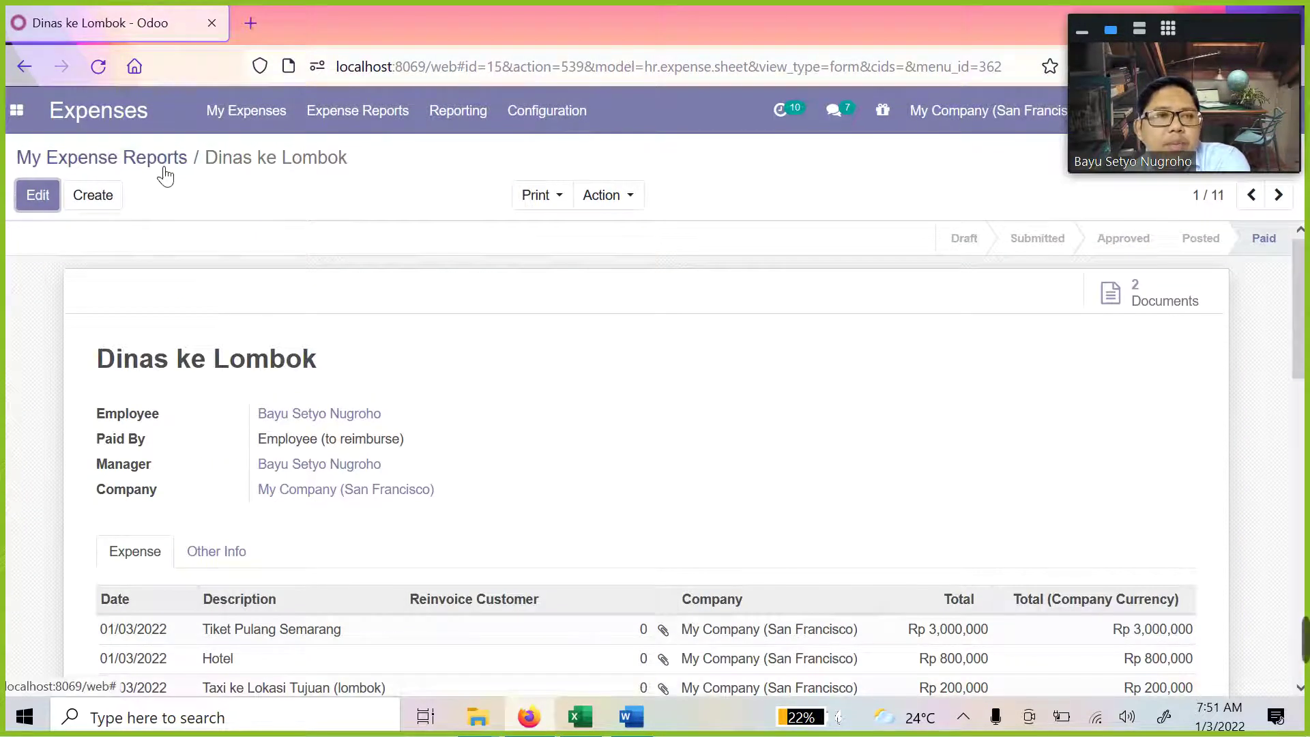
click(165, 160)
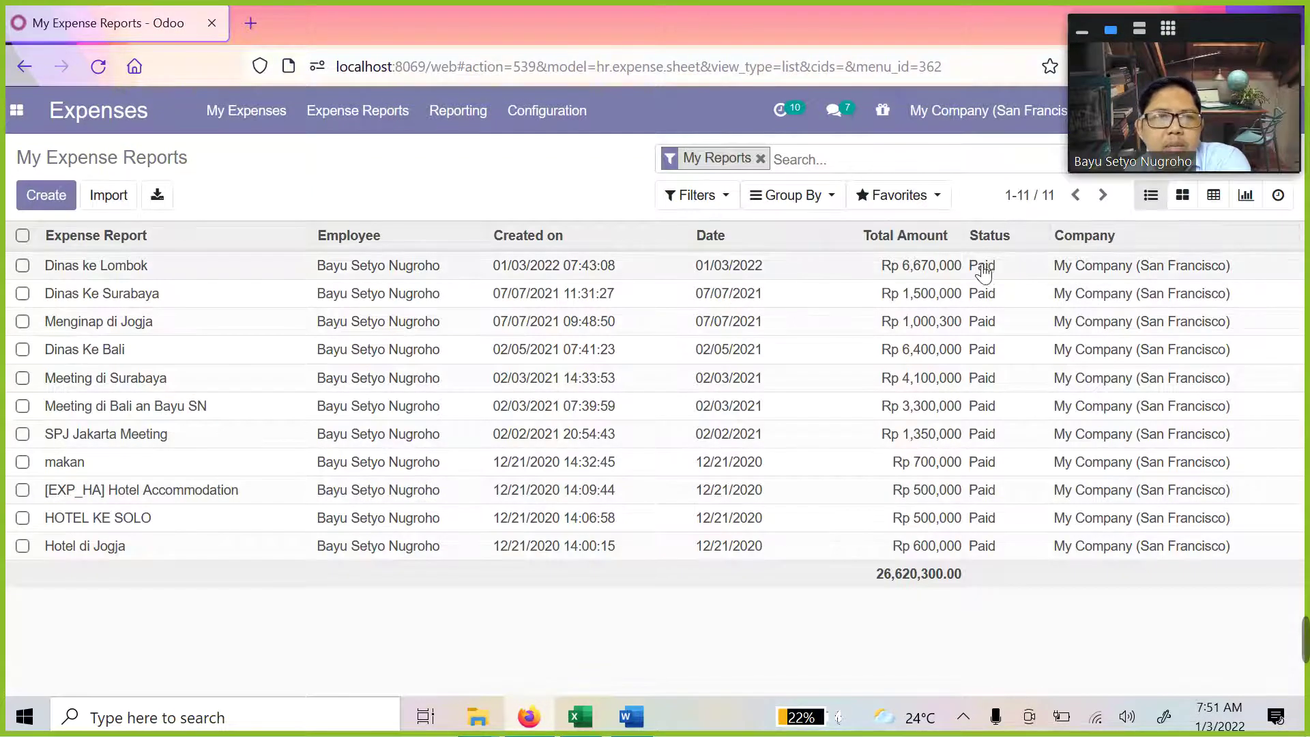
Reopen the Dinas ke Lombok report in edit mode and examine its complete message history
click(982, 272)
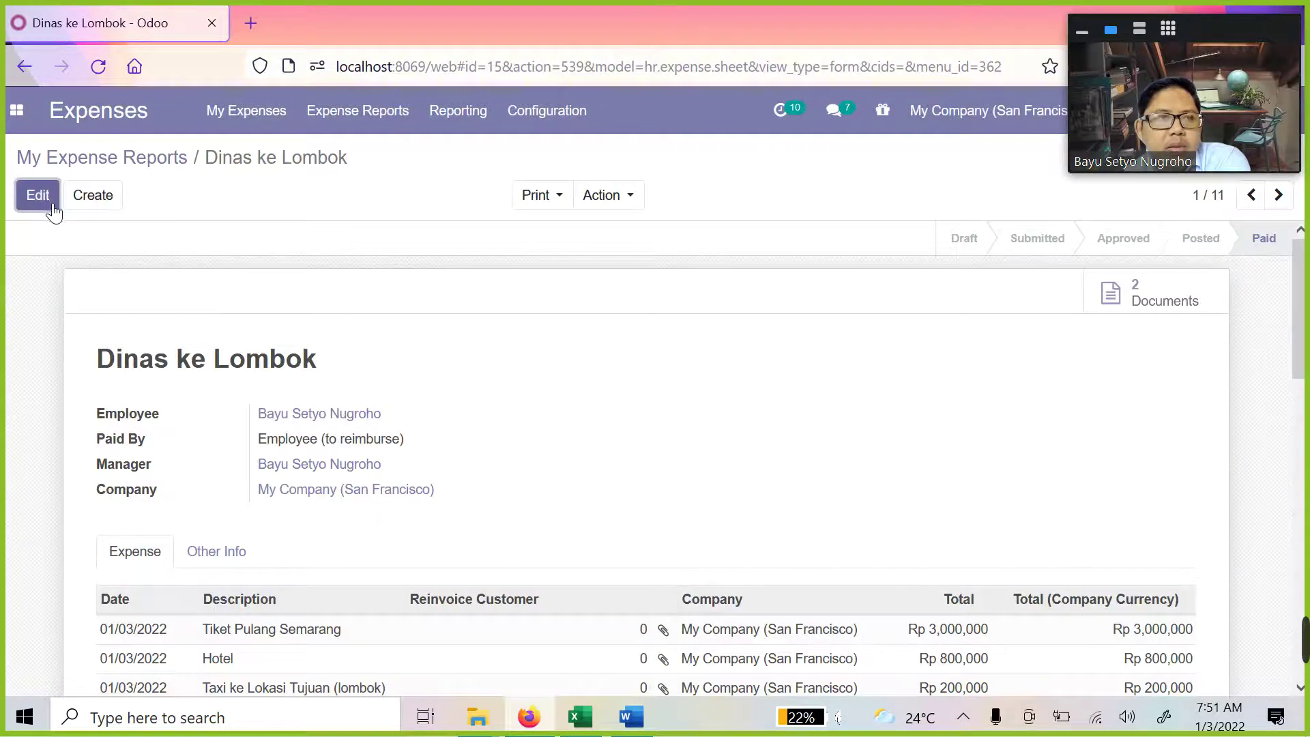
click(38, 196)
scroll(409, 409, down, 15)
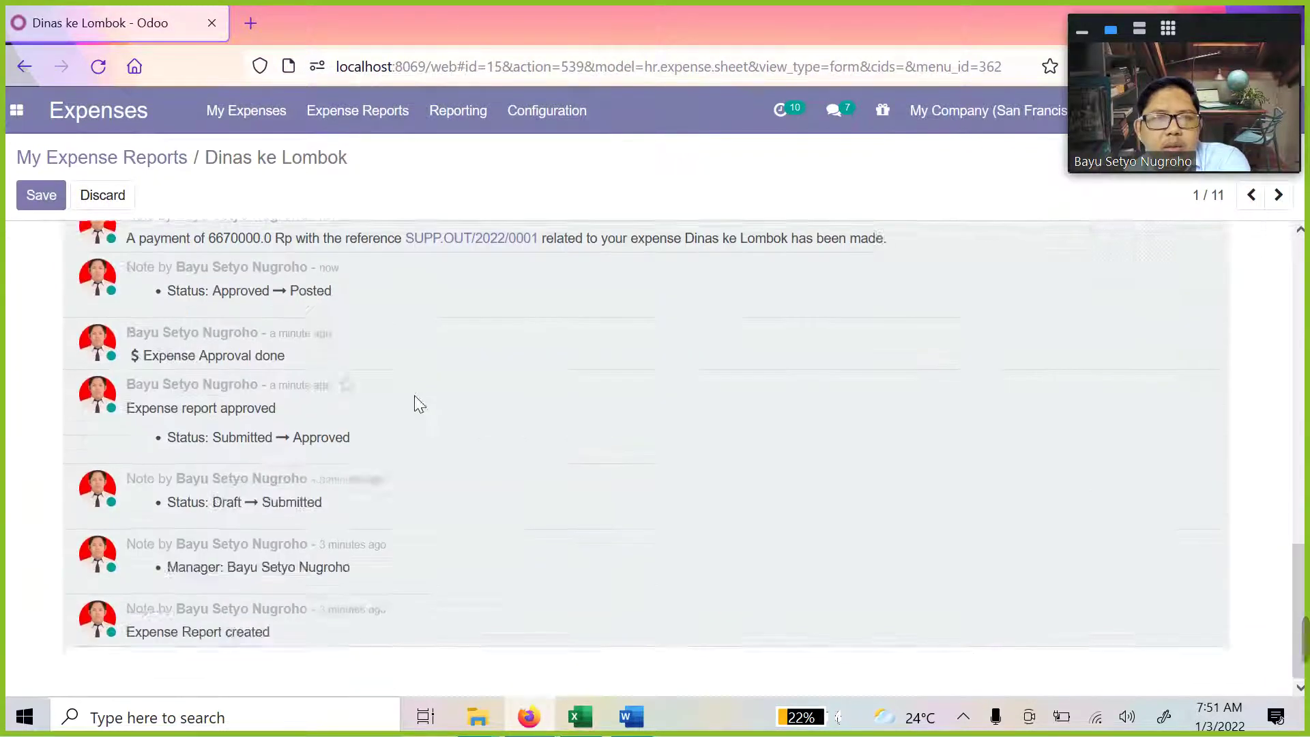
scroll(418, 403, up, 15)
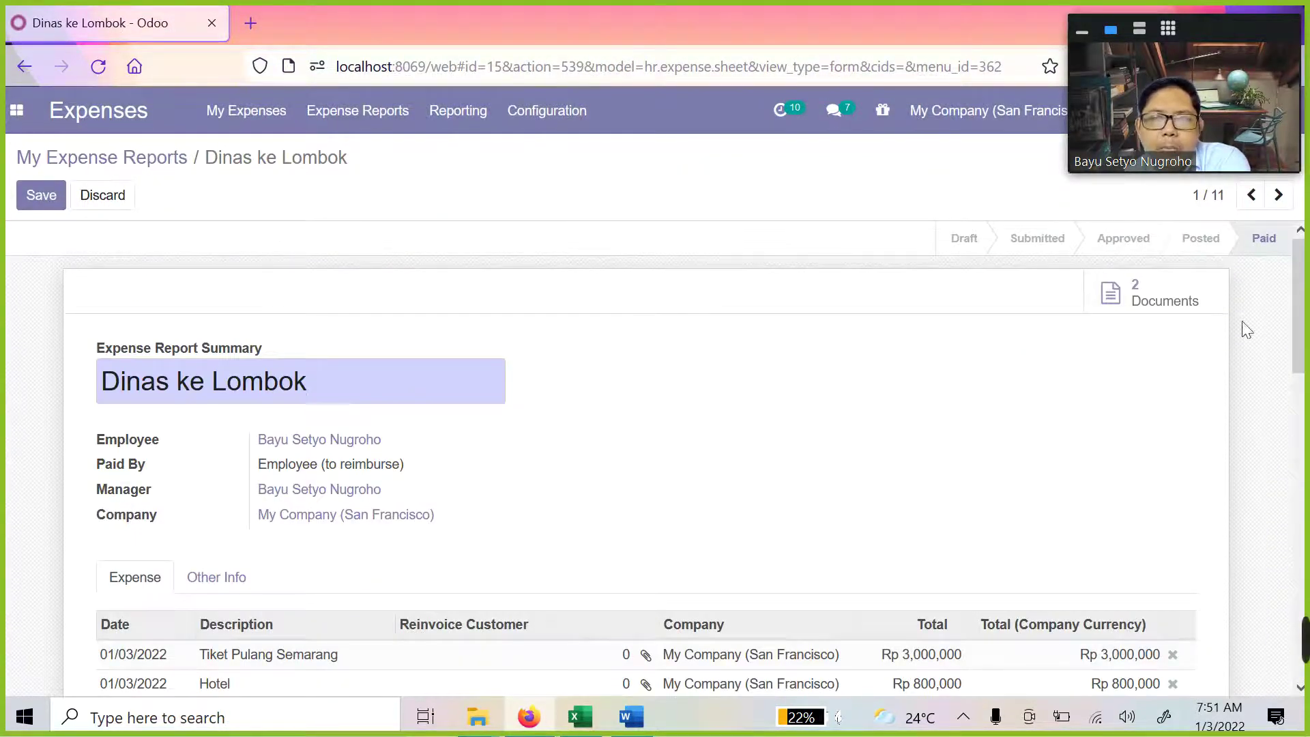
Leave the Dinas ke Lombok report's edit mode without saving and return to the list of own expense reports
click(101, 198)
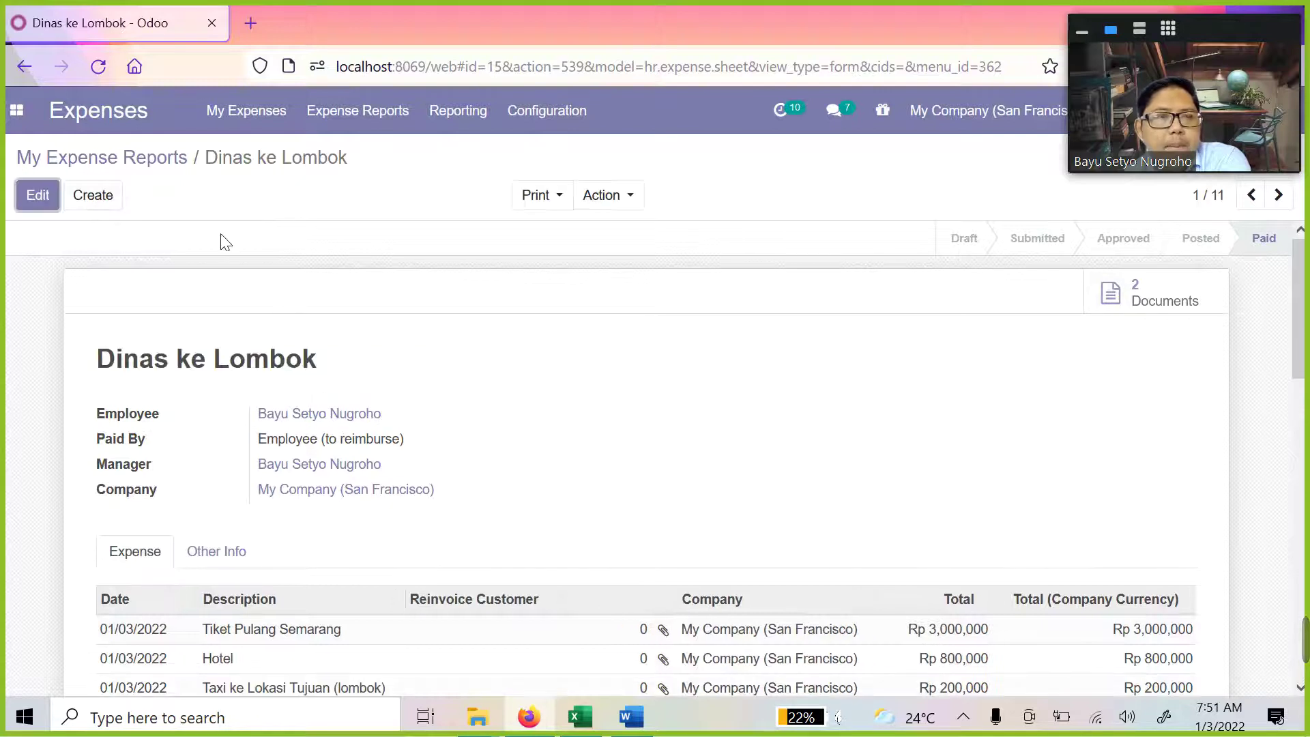
click(618, 205)
click(409, 294)
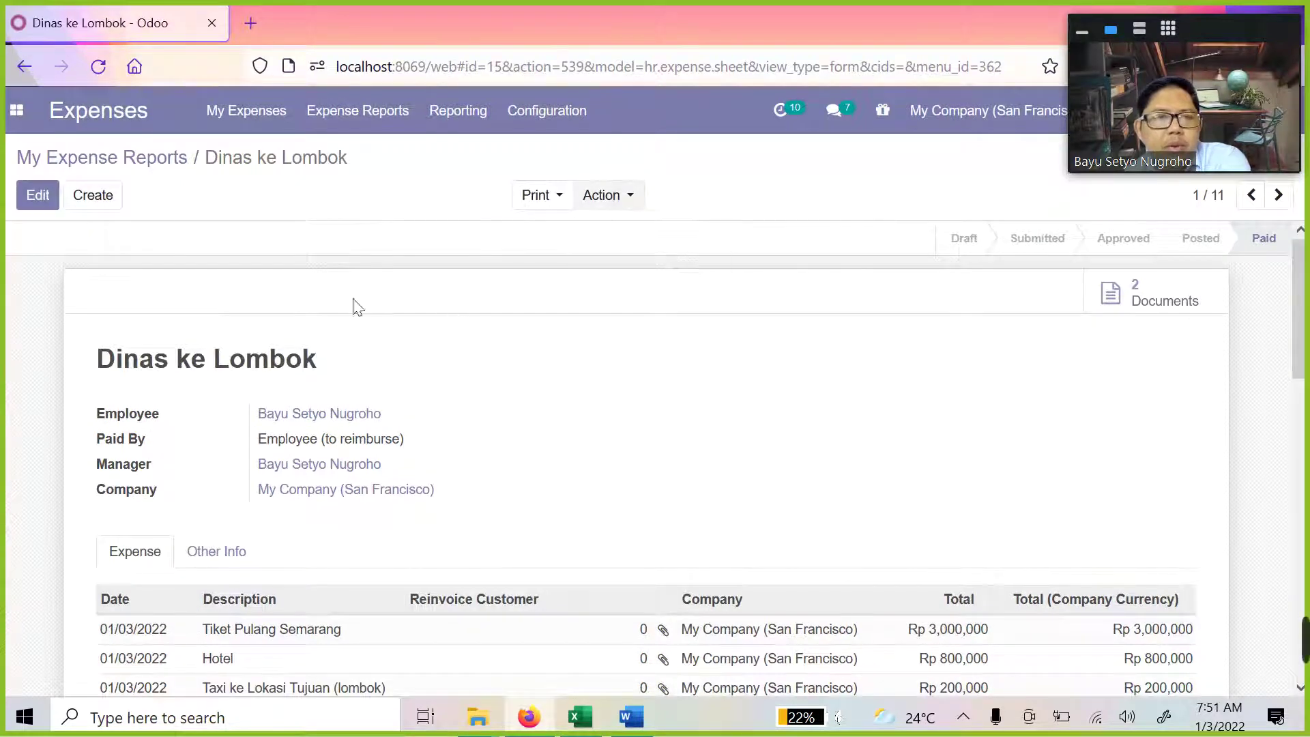
click(161, 158)
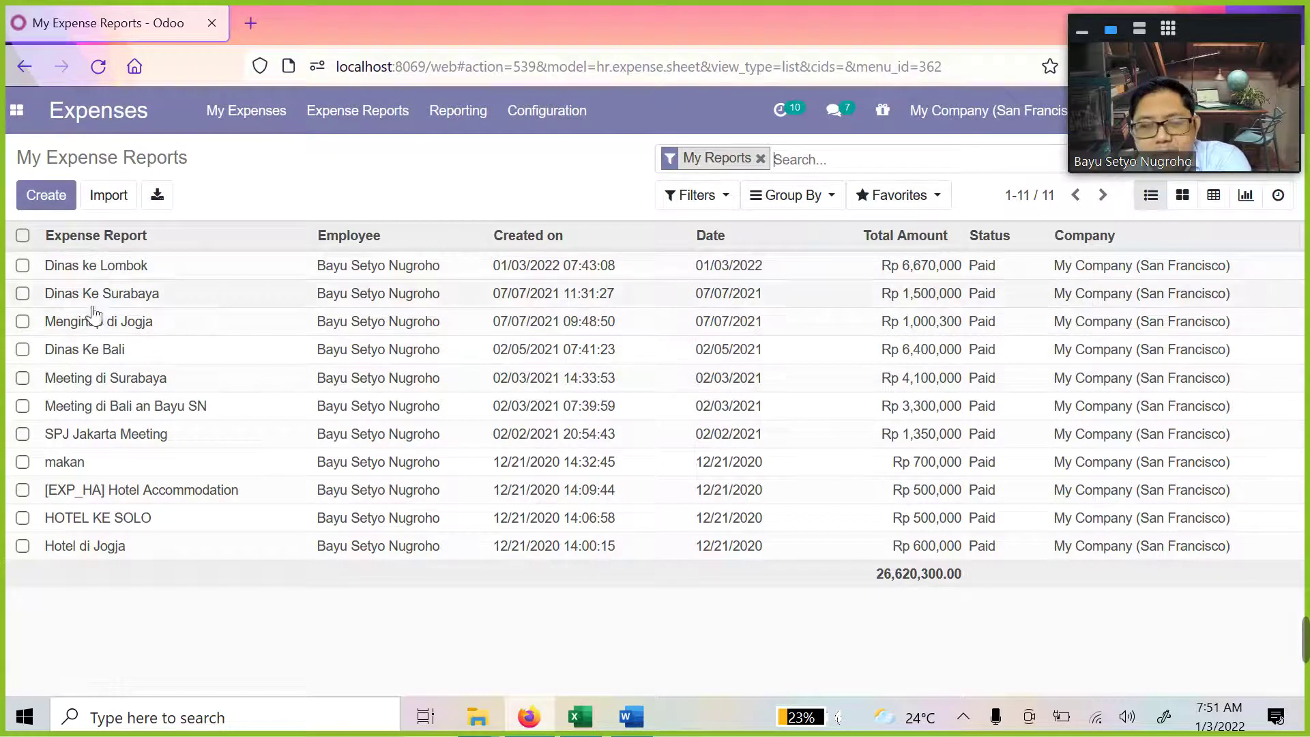
click(42, 198)
scroll(277, 352, down, 5)
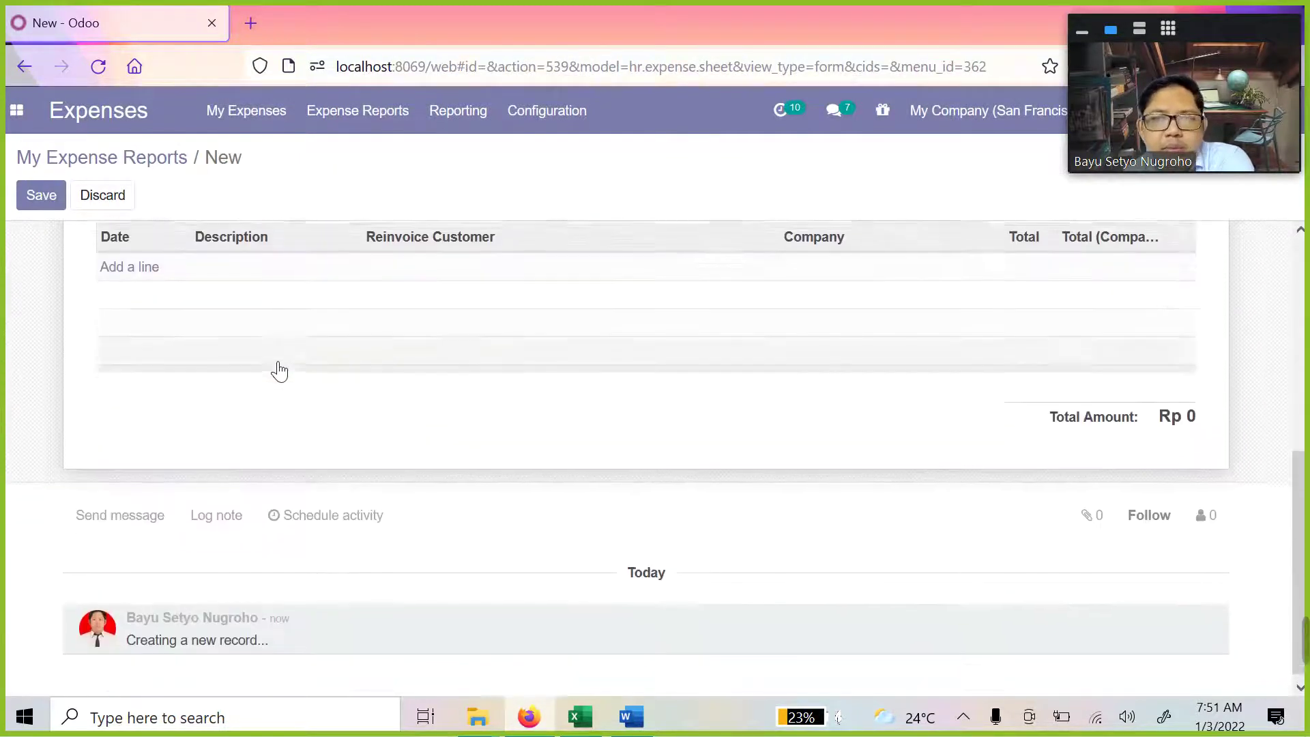
scroll(272, 352, up, 5)
scroll(181, 341, down, 3)
scroll(176, 412, up, 3)
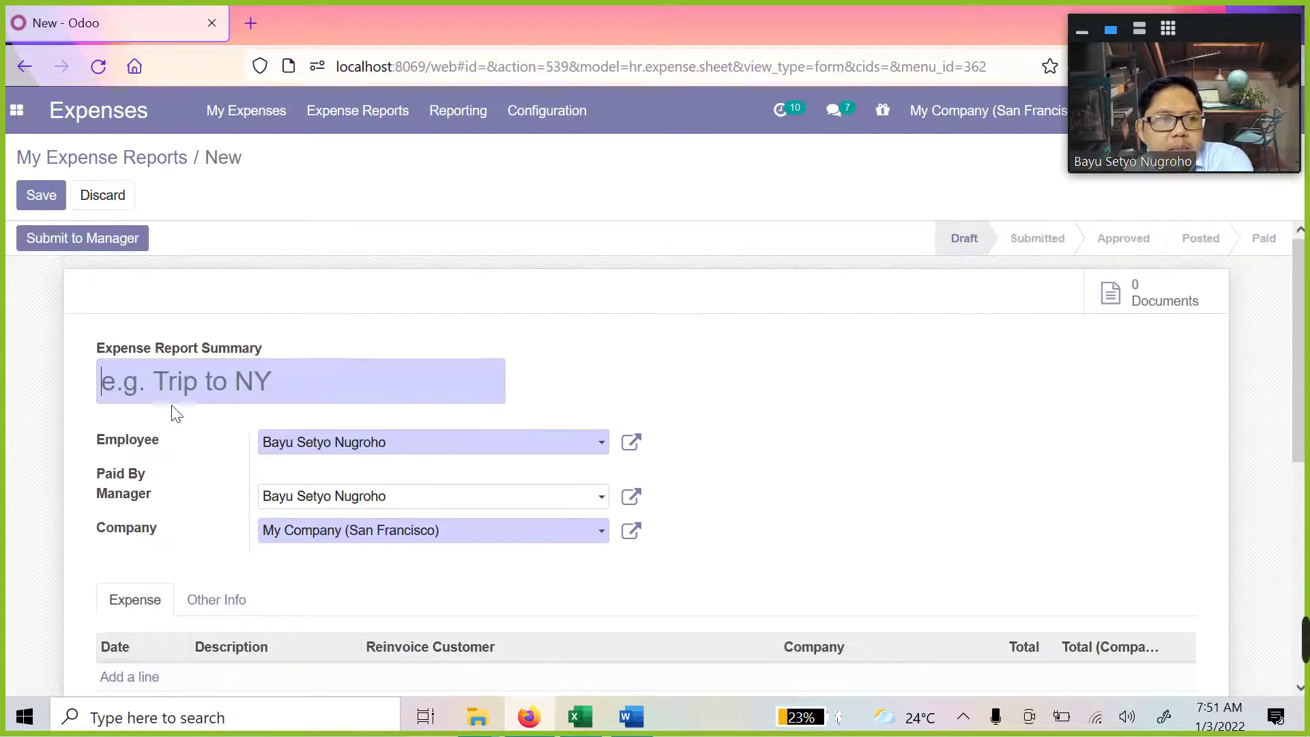
text(T)
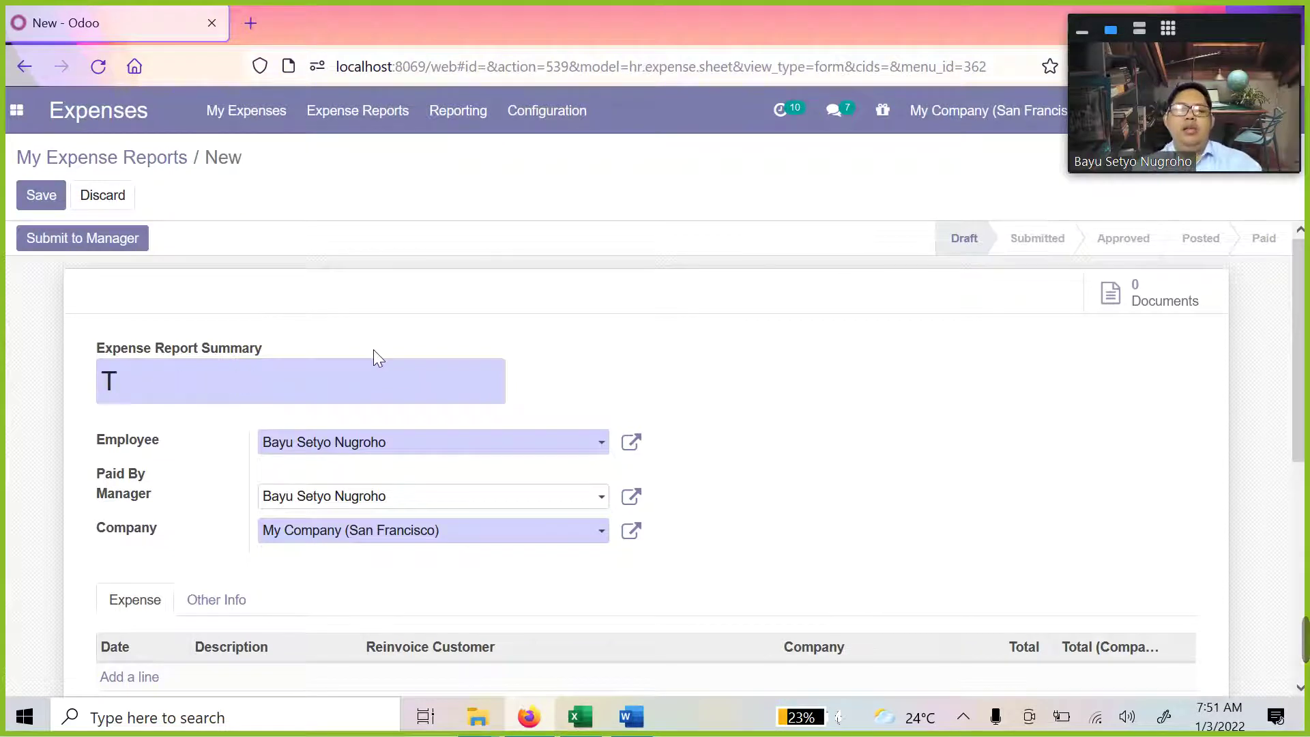
key(BackSpace)
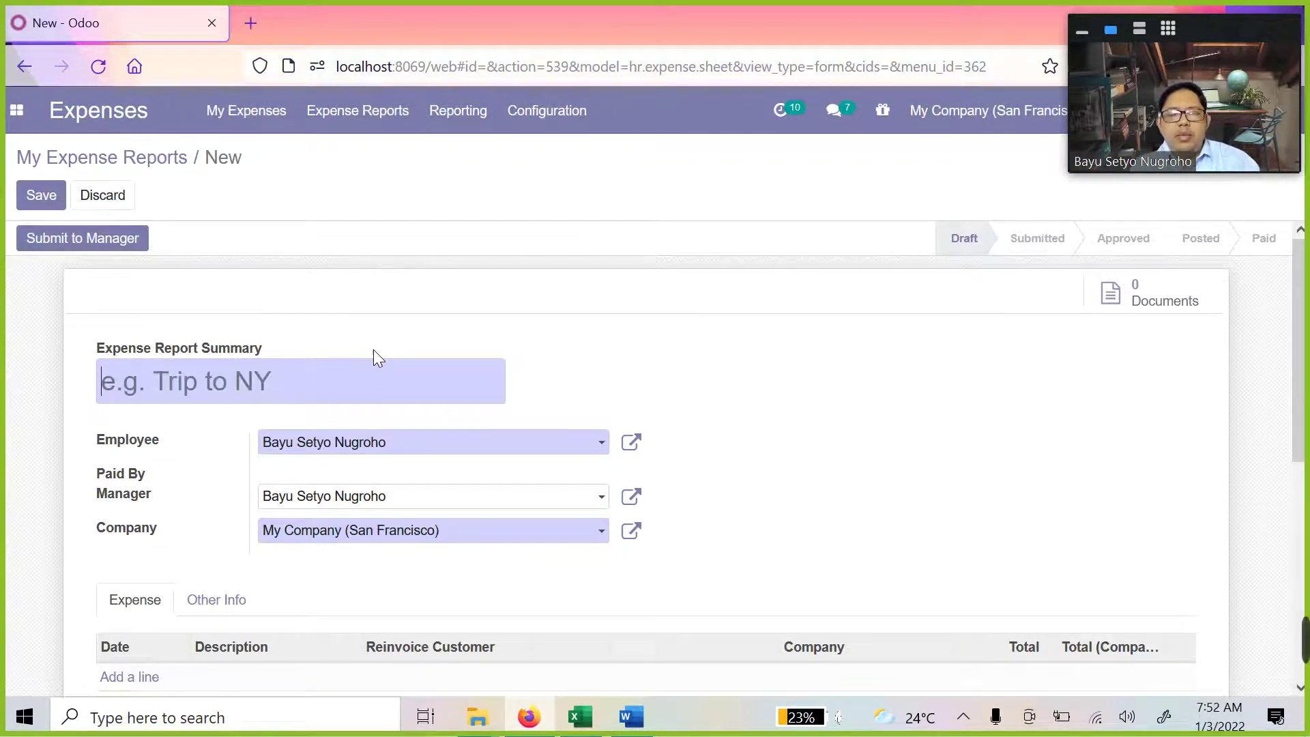
text(Di)
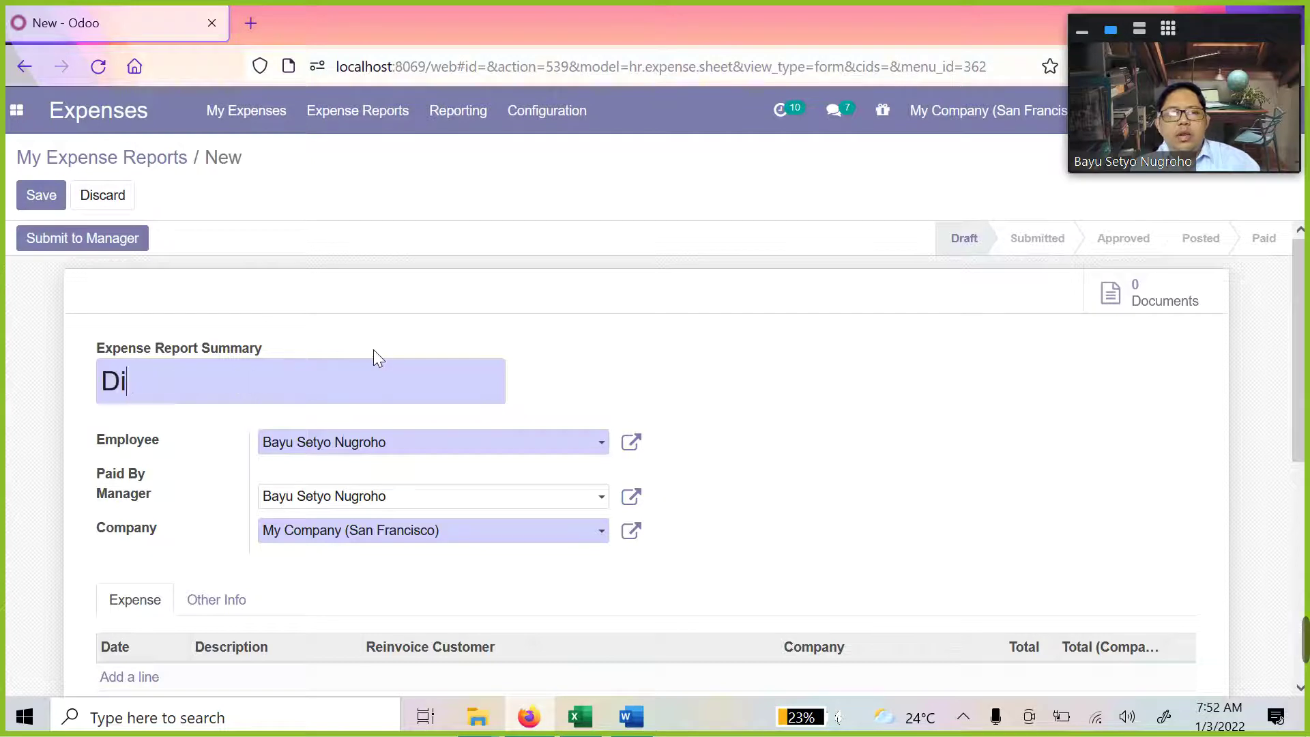
text(nas ke Bali)
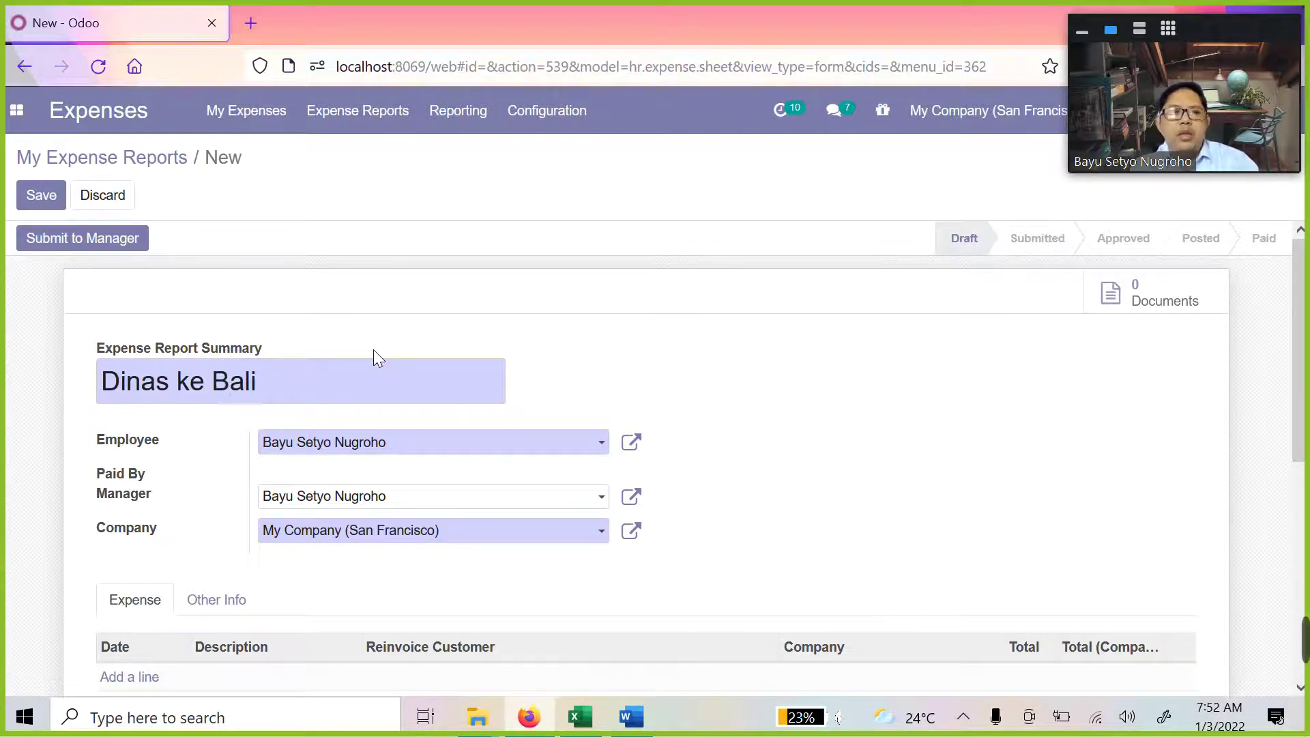
scroll(362, 348, down, 4)
scroll(304, 416, up, 3)
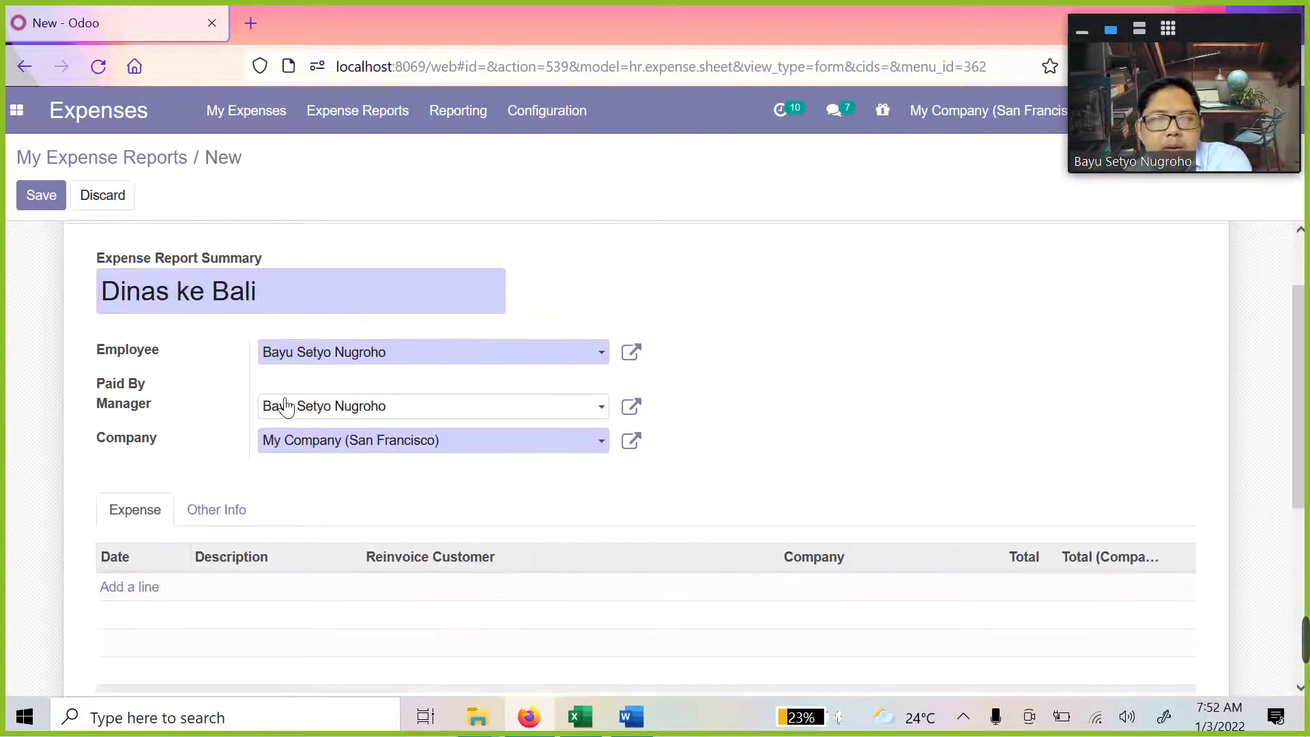
scroll(193, 272, up, 1)
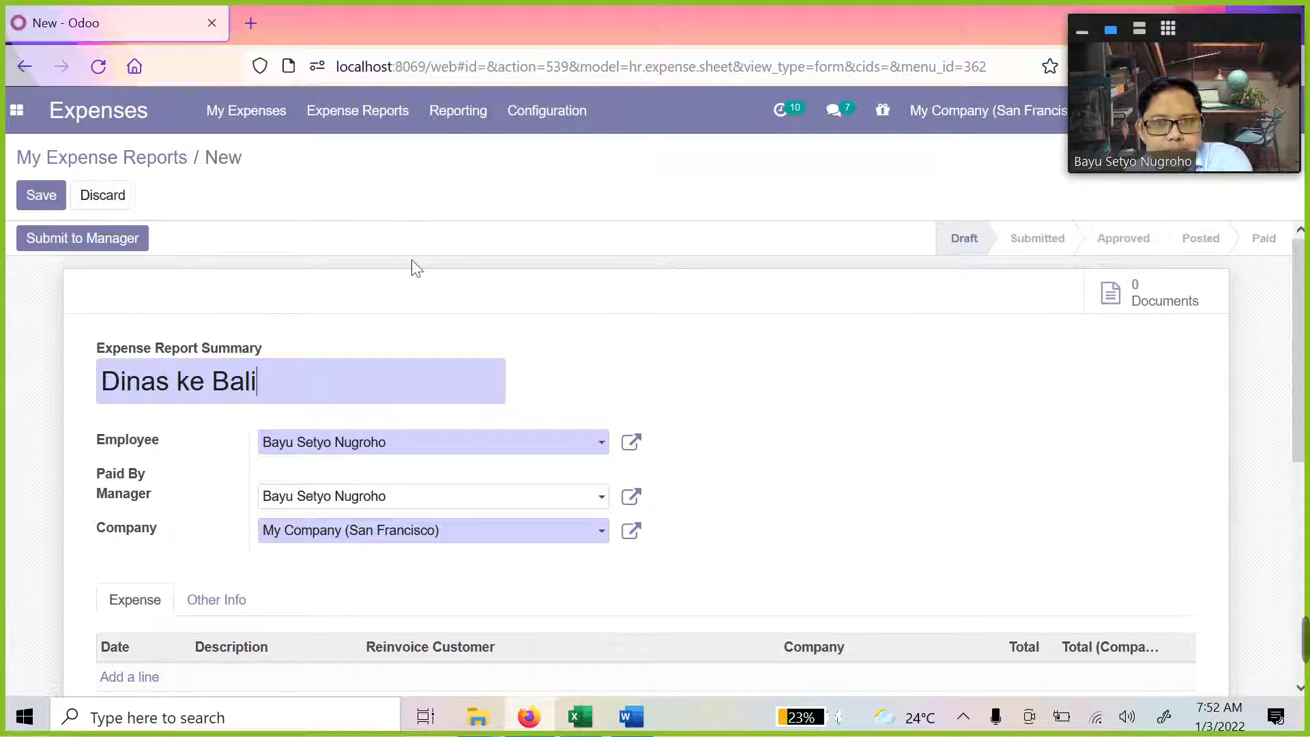
scroll(511, 304, down, 3)
scroll(506, 304, up, 3)
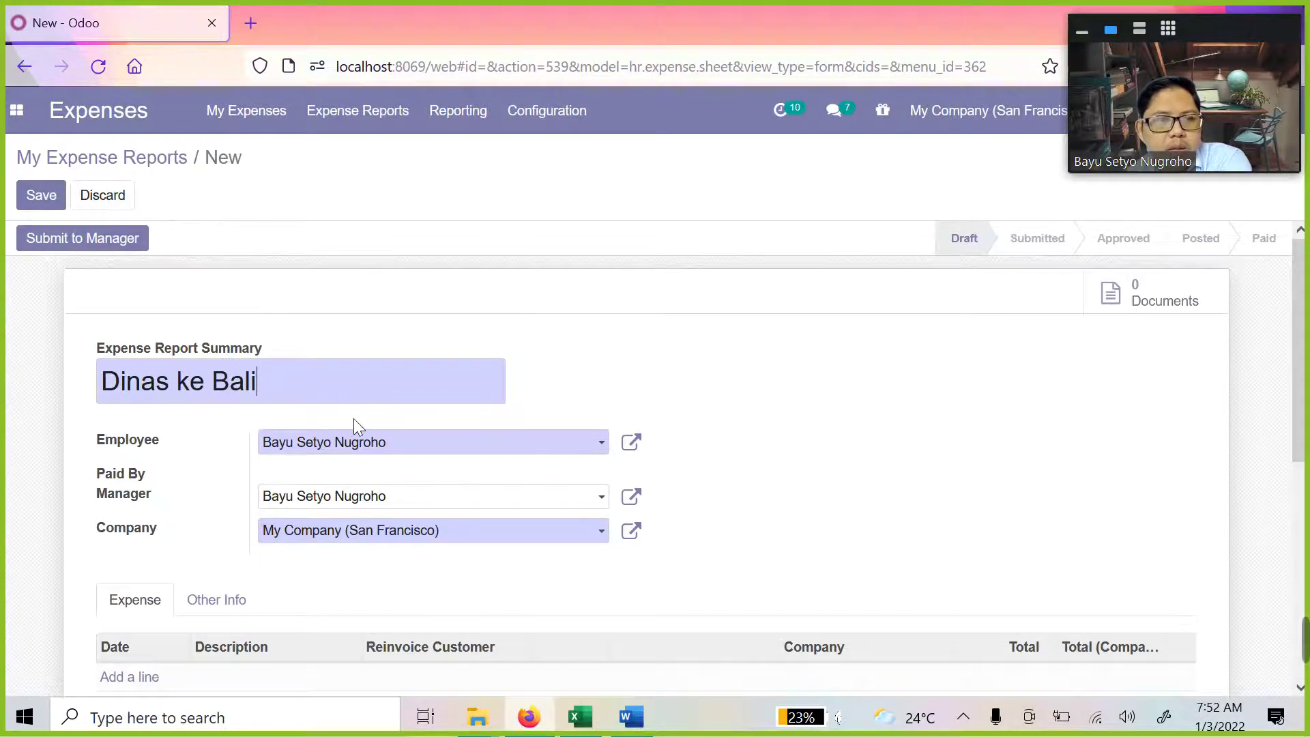
scroll(353, 423, down, 3)
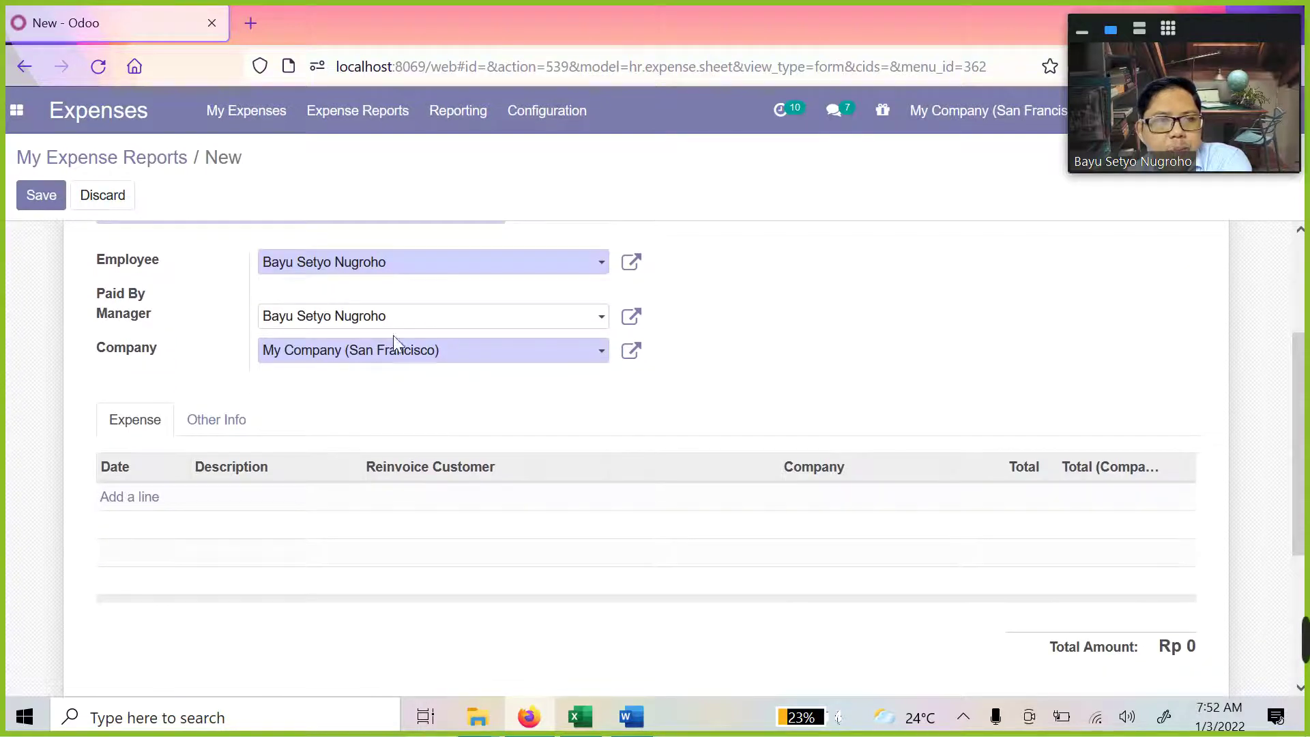
Switch to the list of own expenses and start a new expense record
click(242, 119)
click(242, 142)
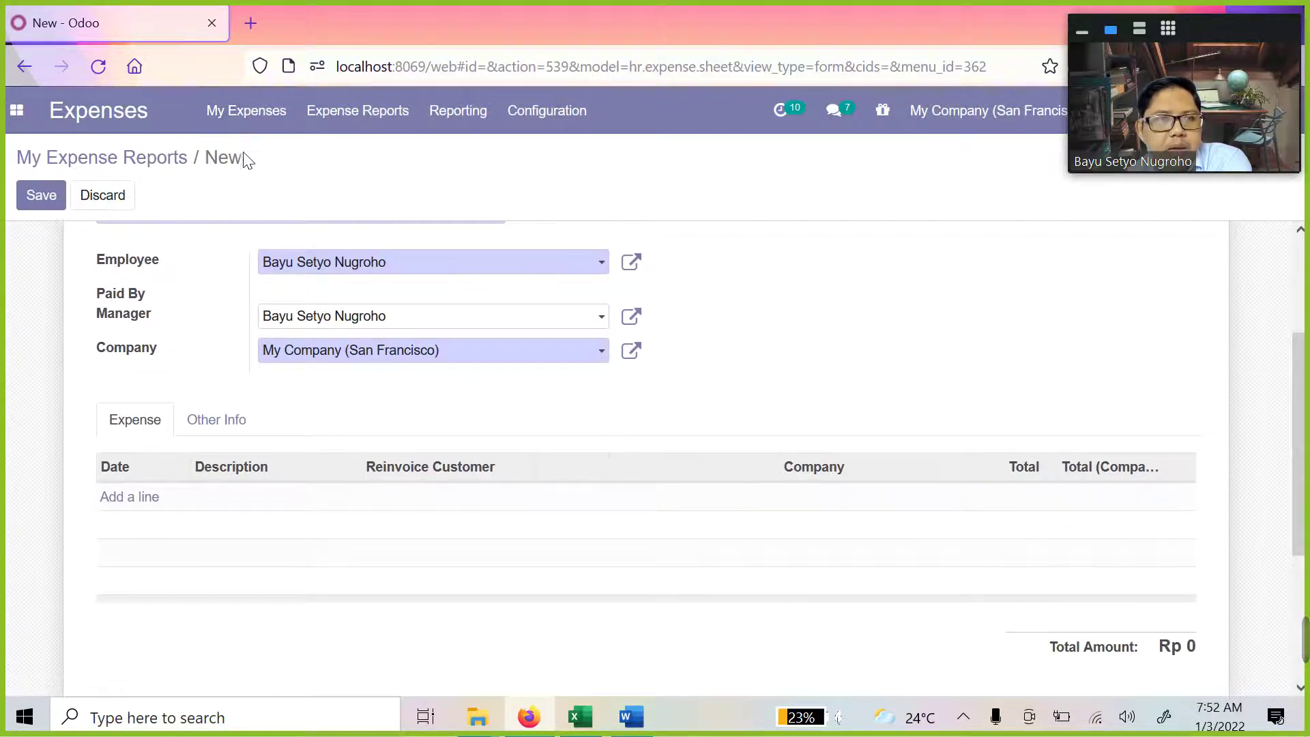
click(248, 127)
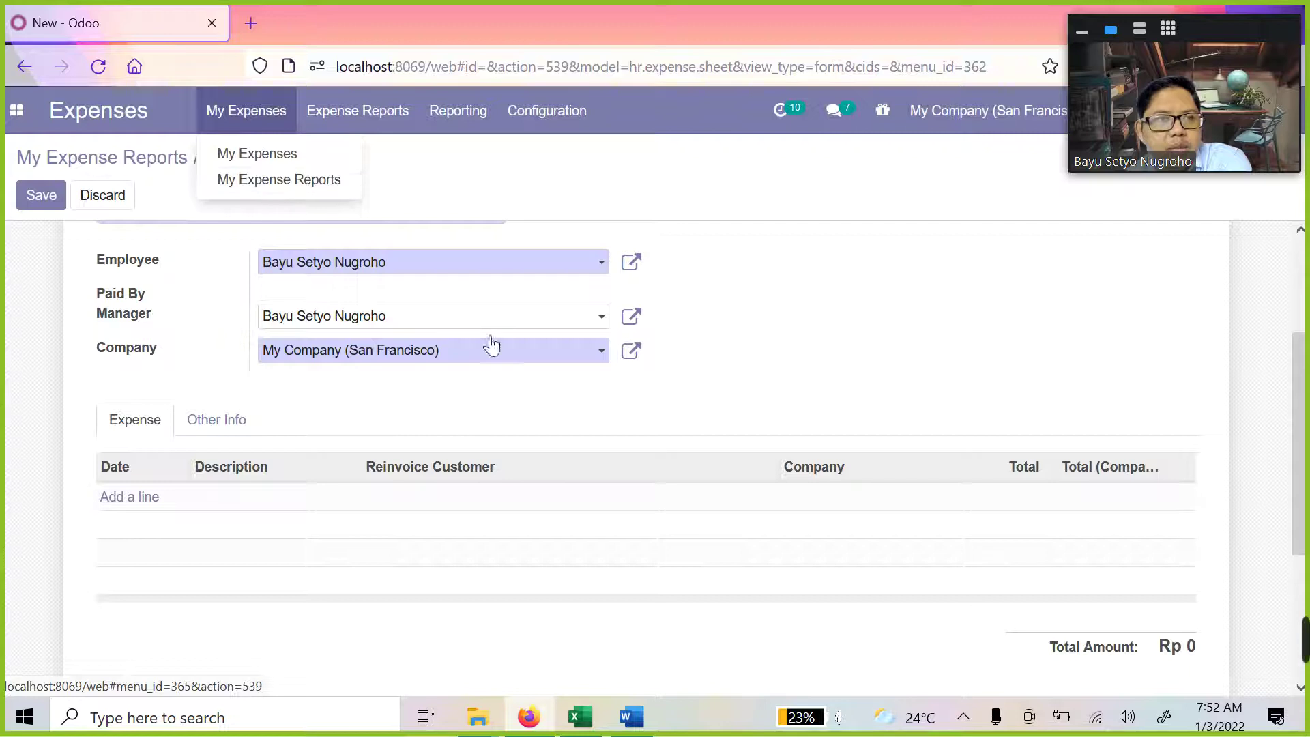
click(781, 371)
click(288, 123)
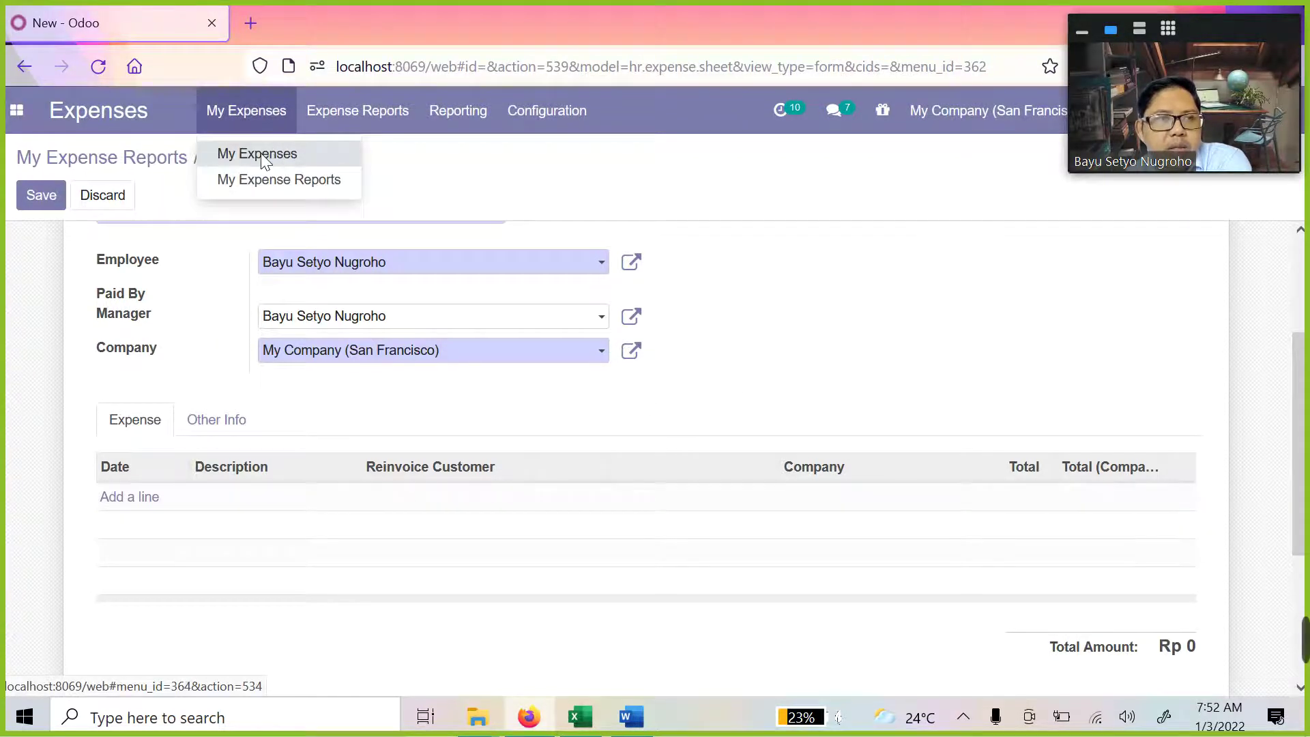
click(264, 156)
click(371, 246)
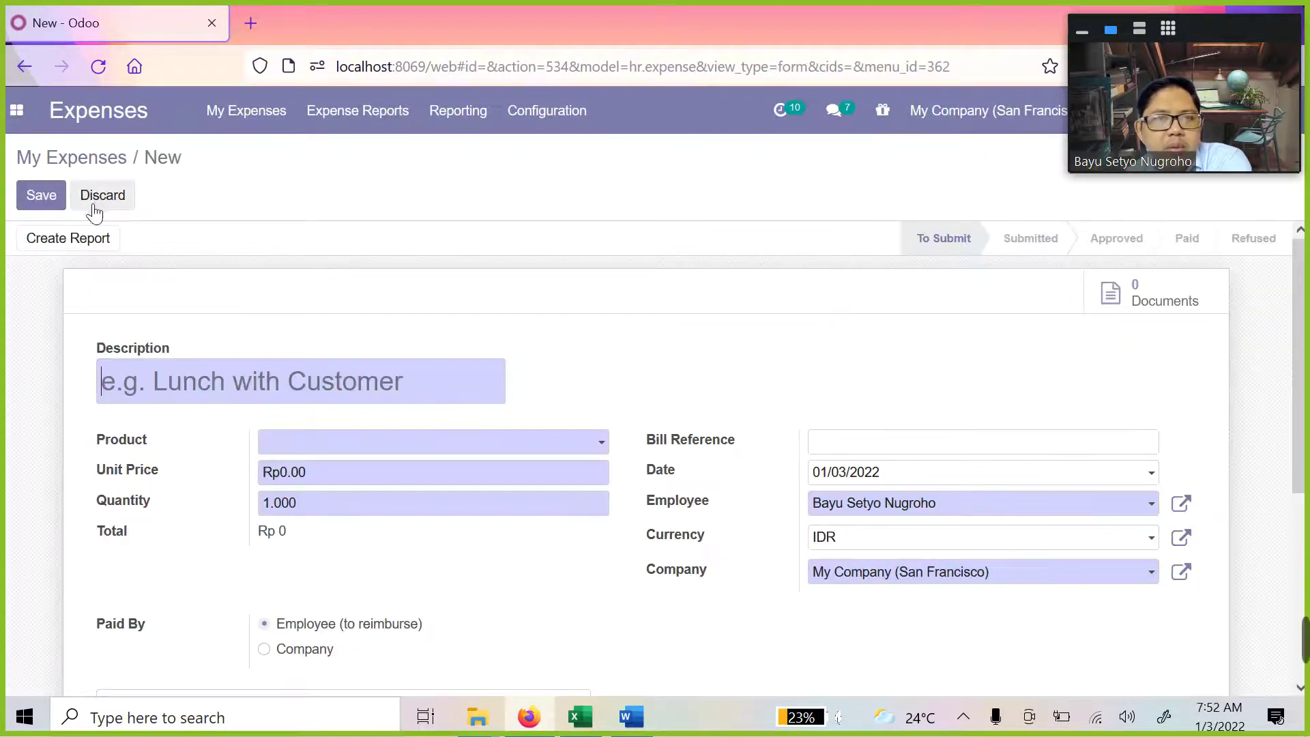
Describe the expense as Dinas ke Bali, choose [EXP_AF] Air Flight Level Manager as its product, and save it
scroll(751, 382, down, 2)
scroll(667, 418, up, 2)
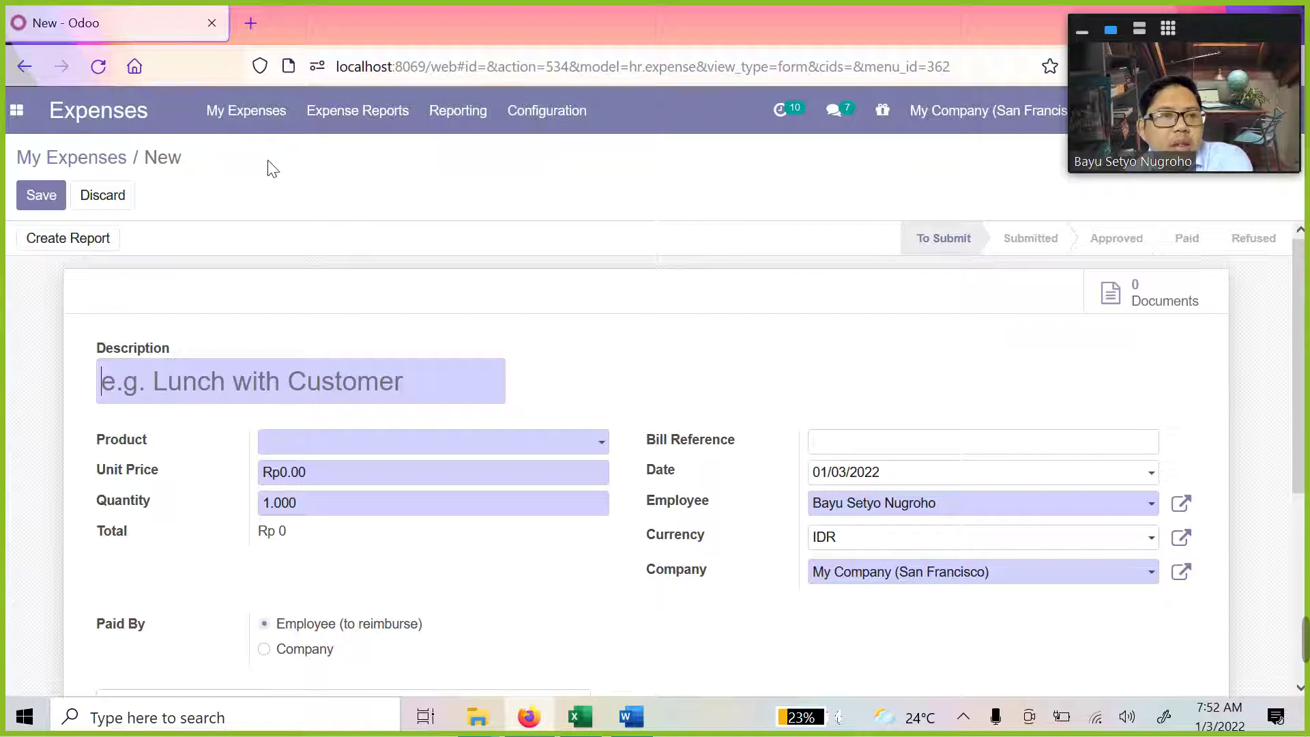
click(260, 130)
click(199, 254)
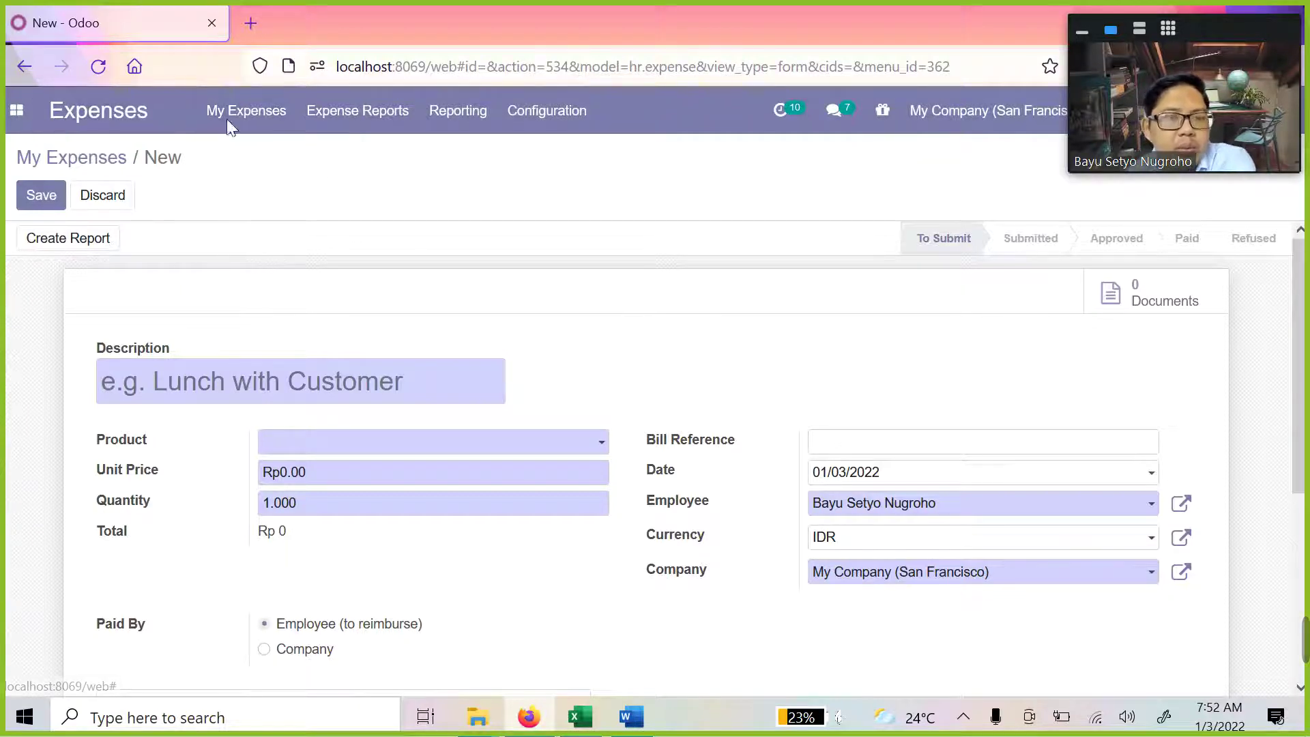
scroll(648, 450, down, 2)
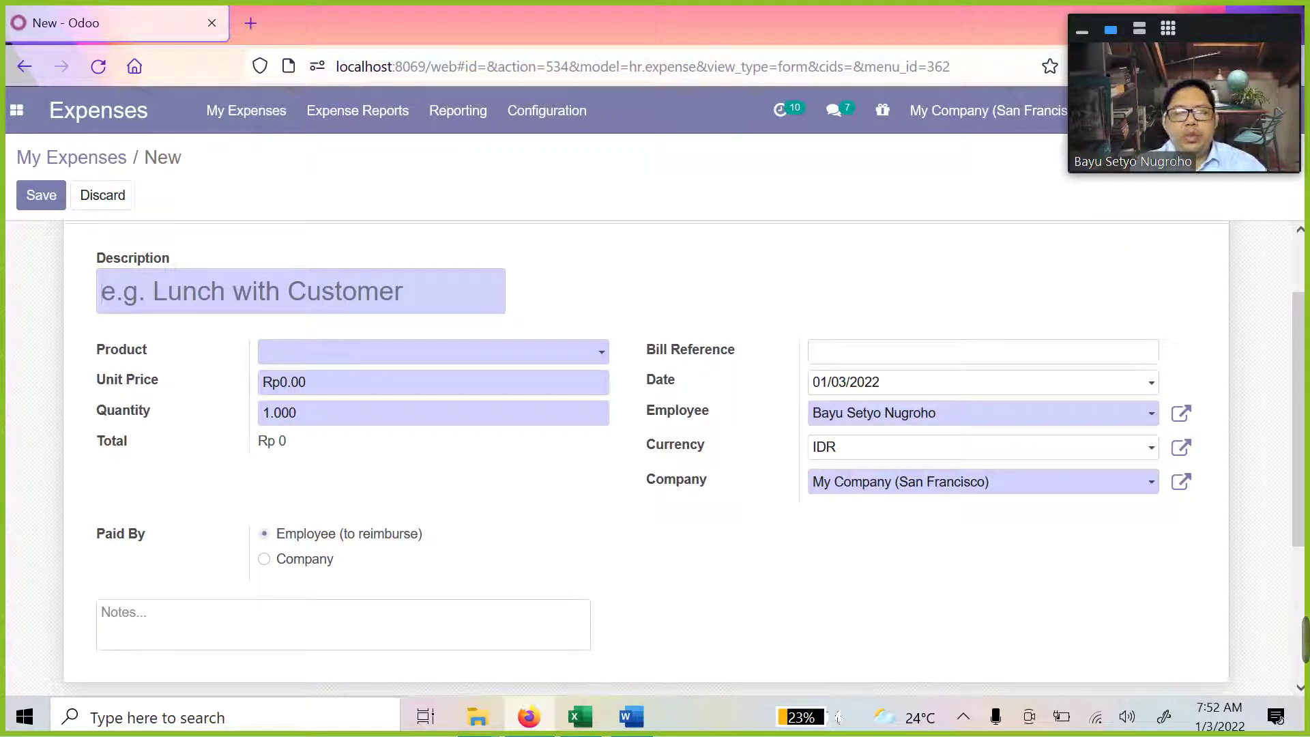
text(Dinas ke Bali)
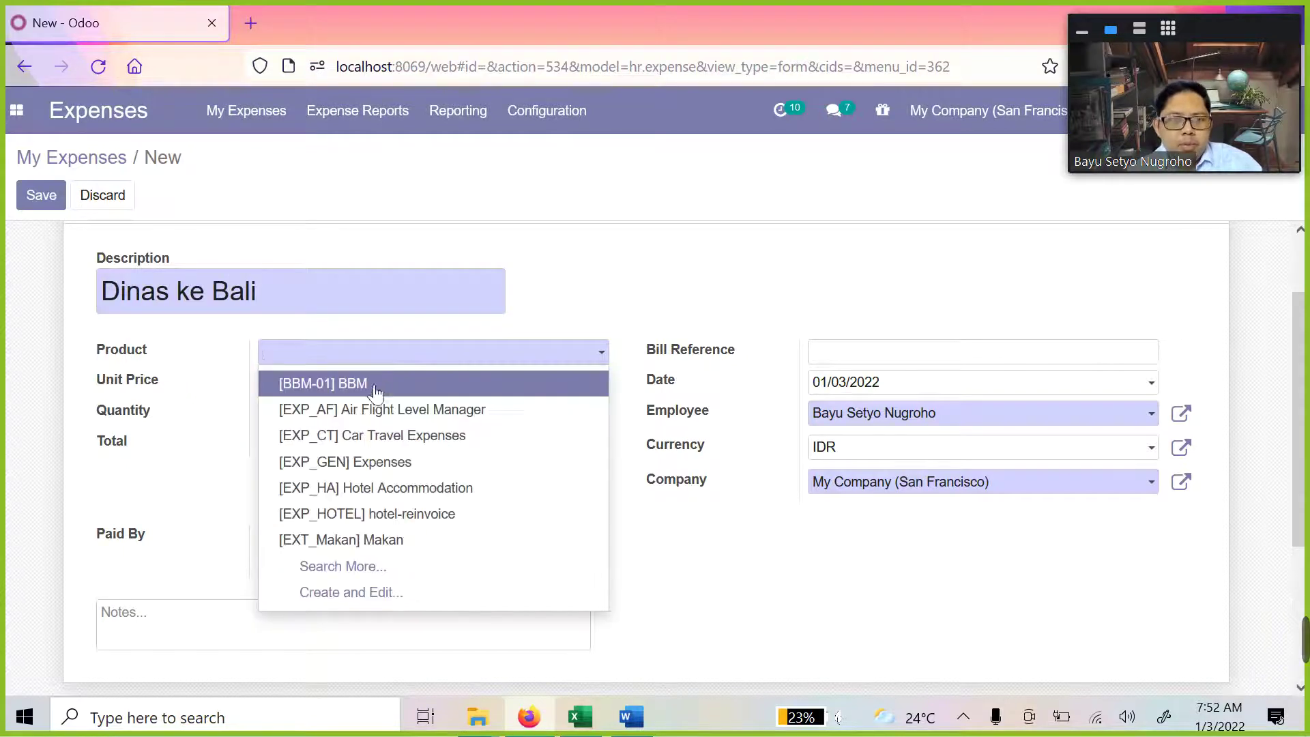
click(380, 410)
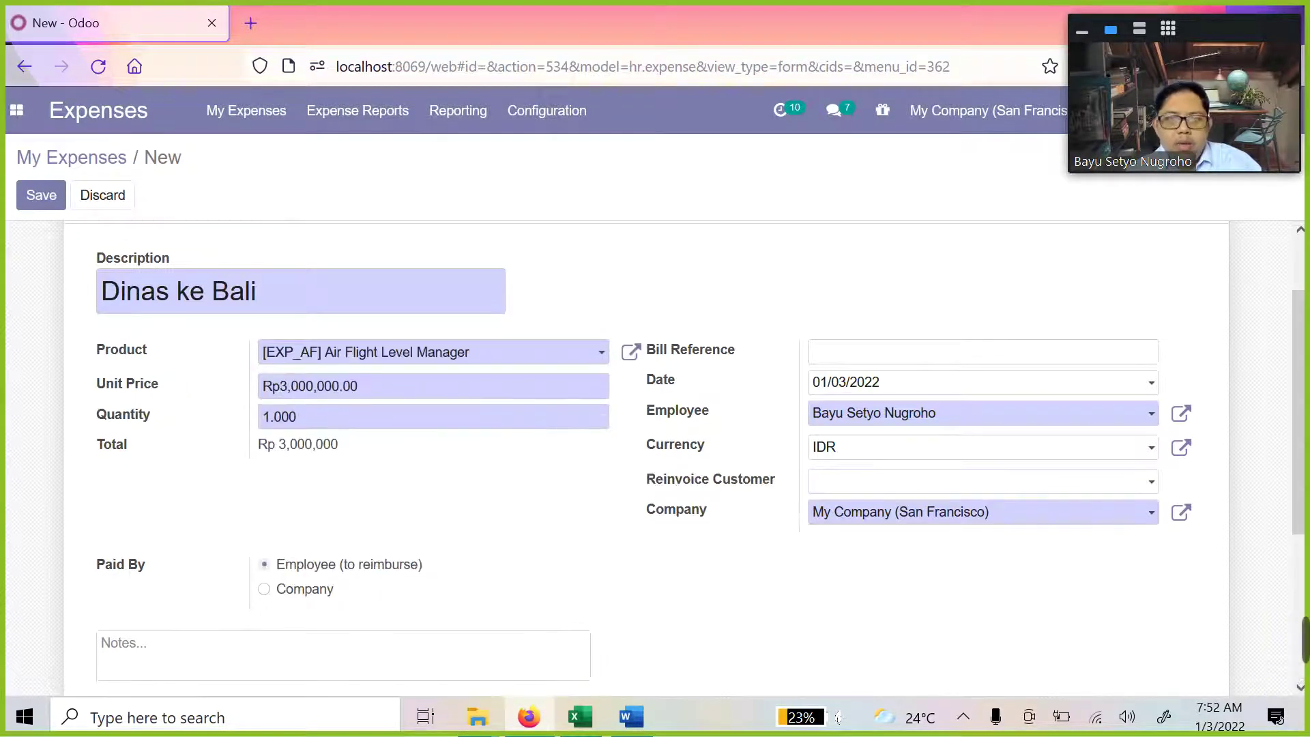
scroll(240, 439, down, 5)
scroll(125, 322, up, 6)
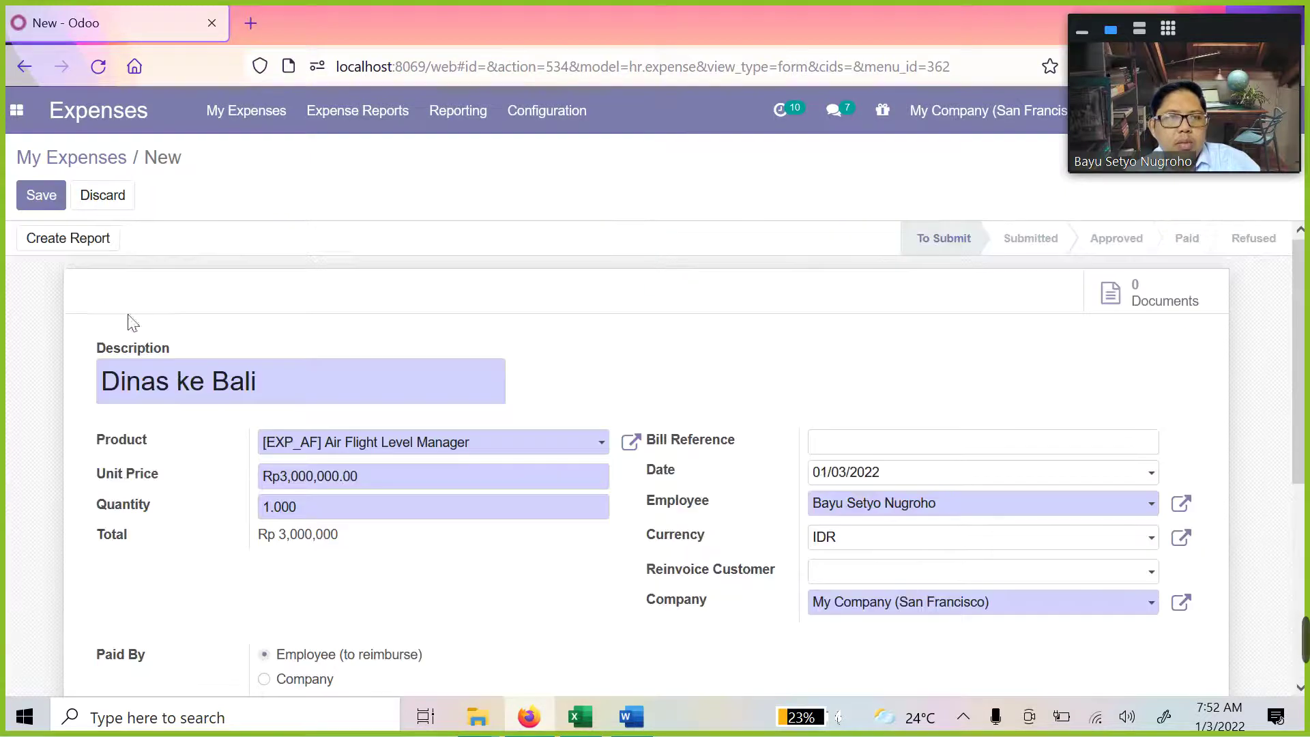
click(42, 205)
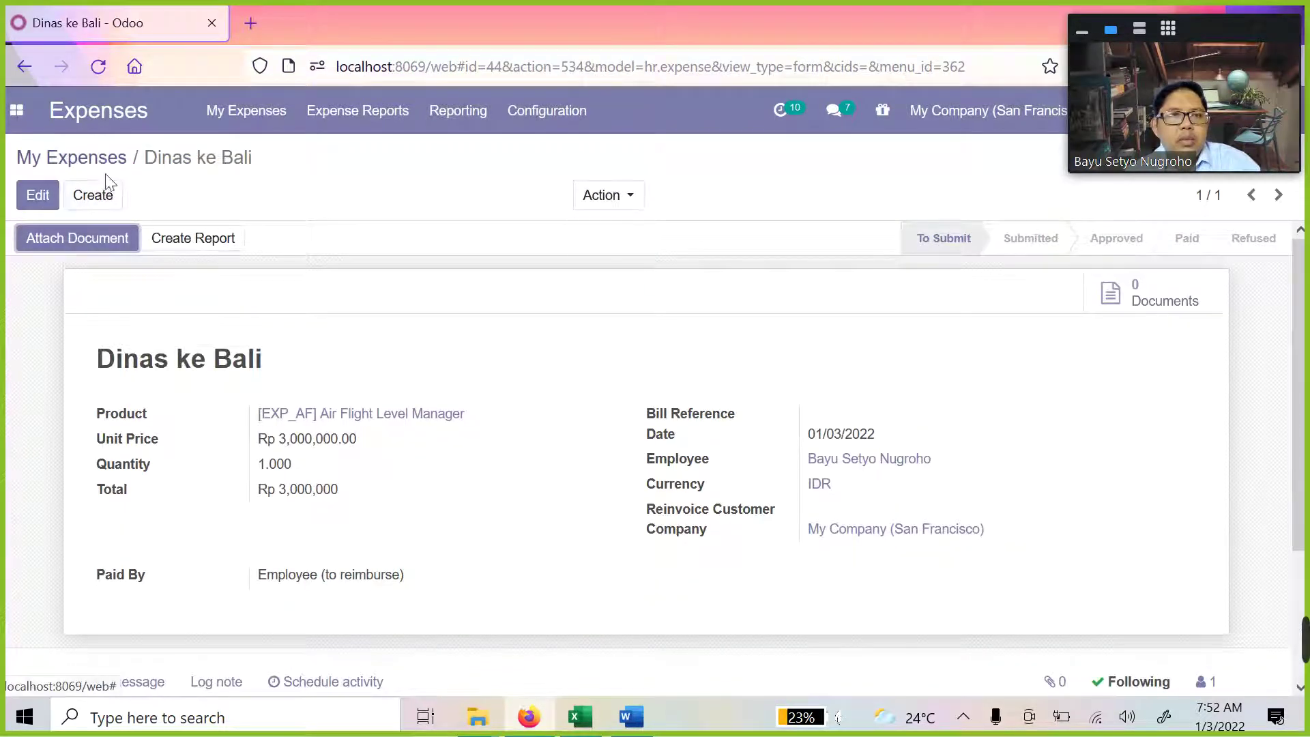
Create and save a second expense, Travel ke bandara, with product [EXP_CT] Car Travel Expenses and unit price Rp 200,000
click(102, 195)
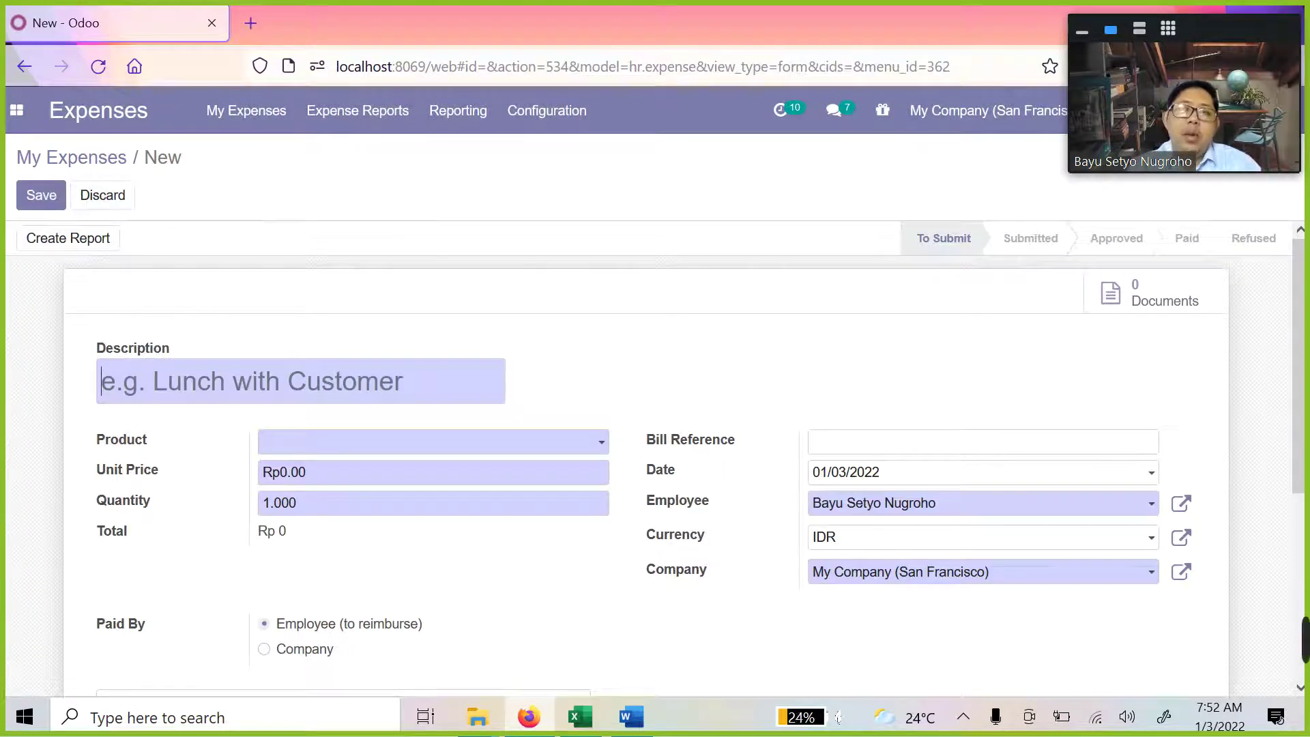
text(Travel ke bandara)
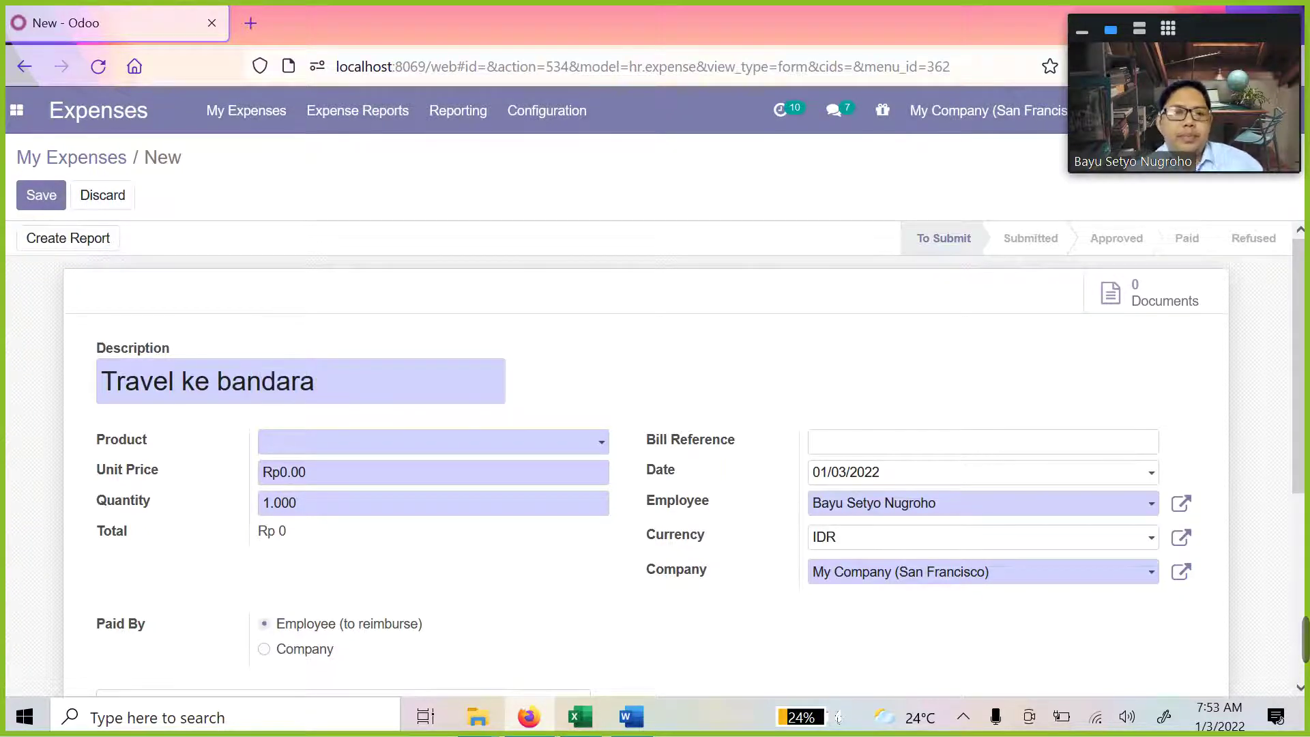
click(284, 442)
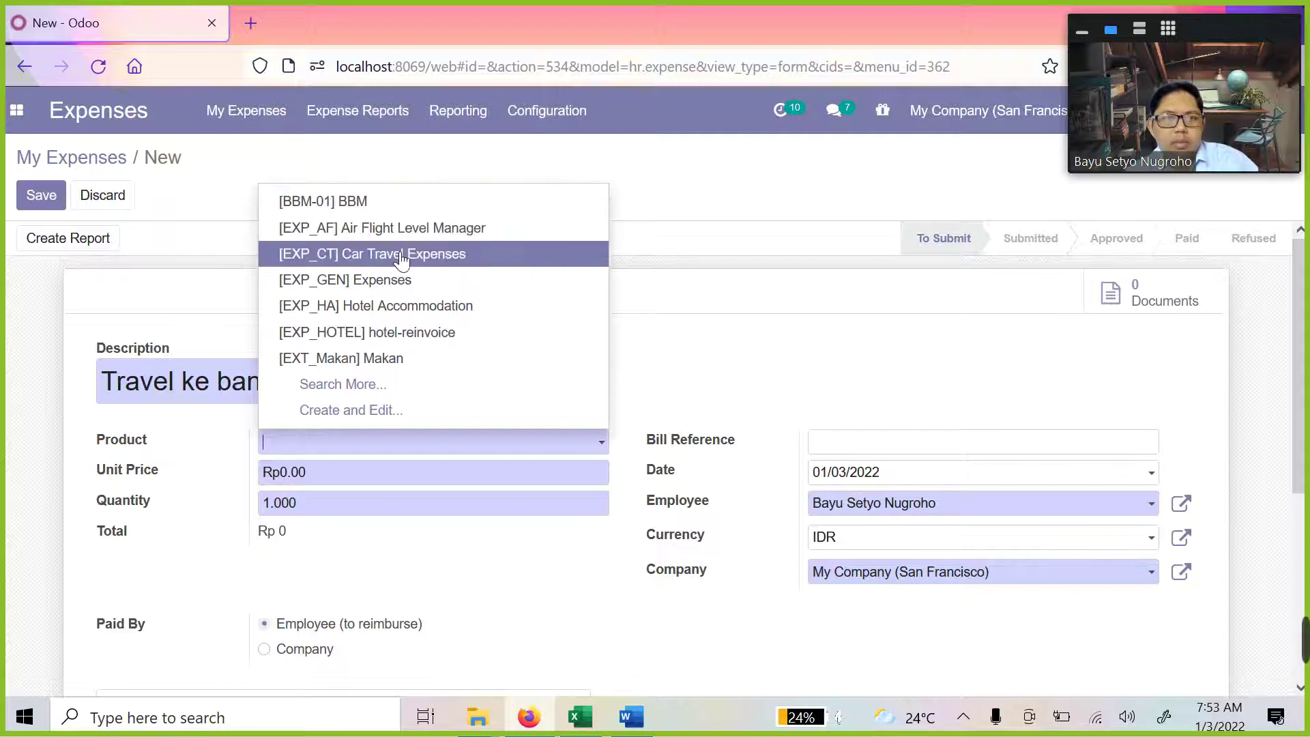
click(401, 253)
scroll(328, 450, down, 1)
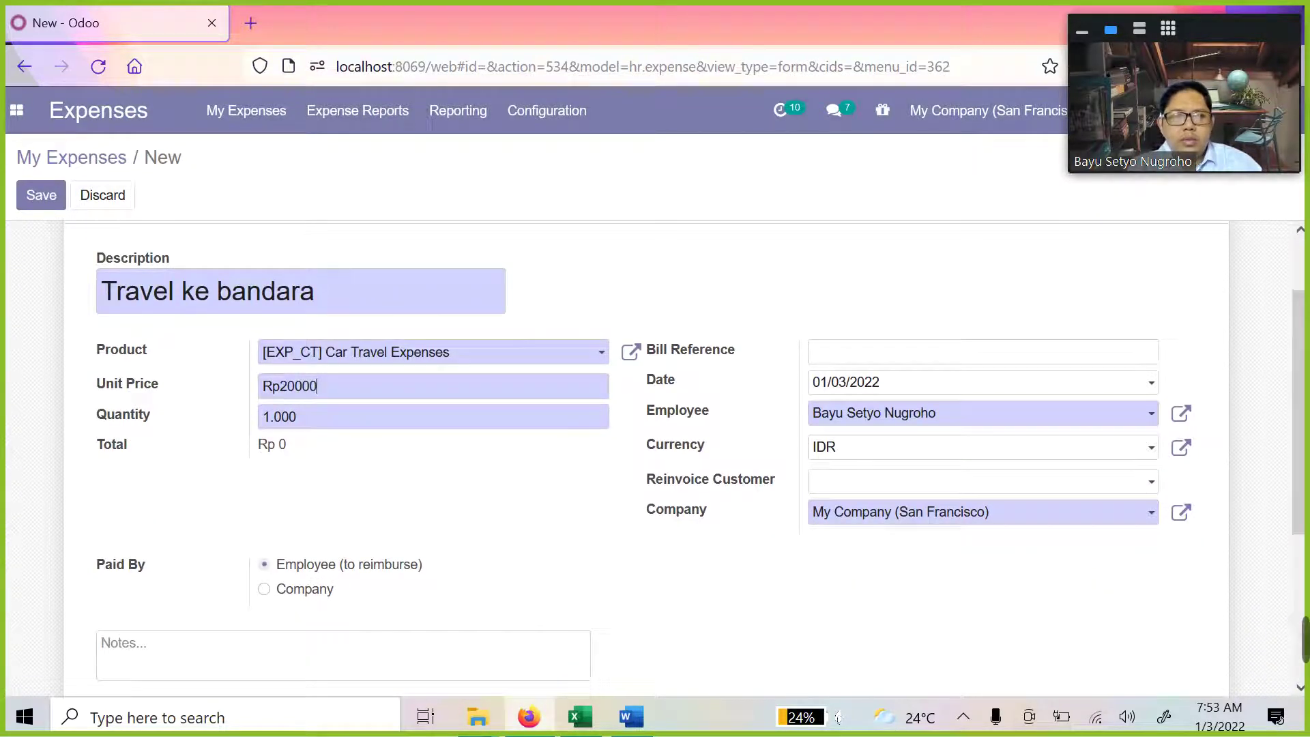
click(306, 492)
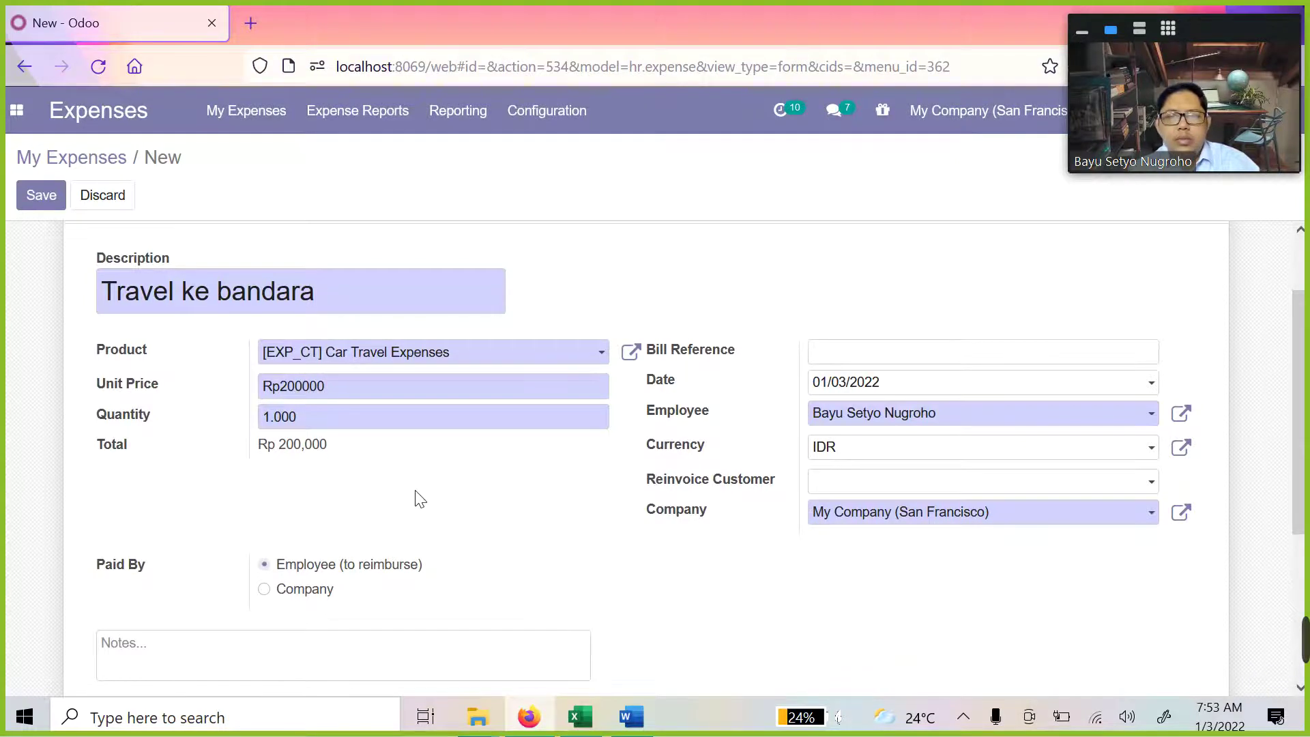
scroll(410, 478, down, 1)
scroll(401, 450, up, 2)
click(41, 196)
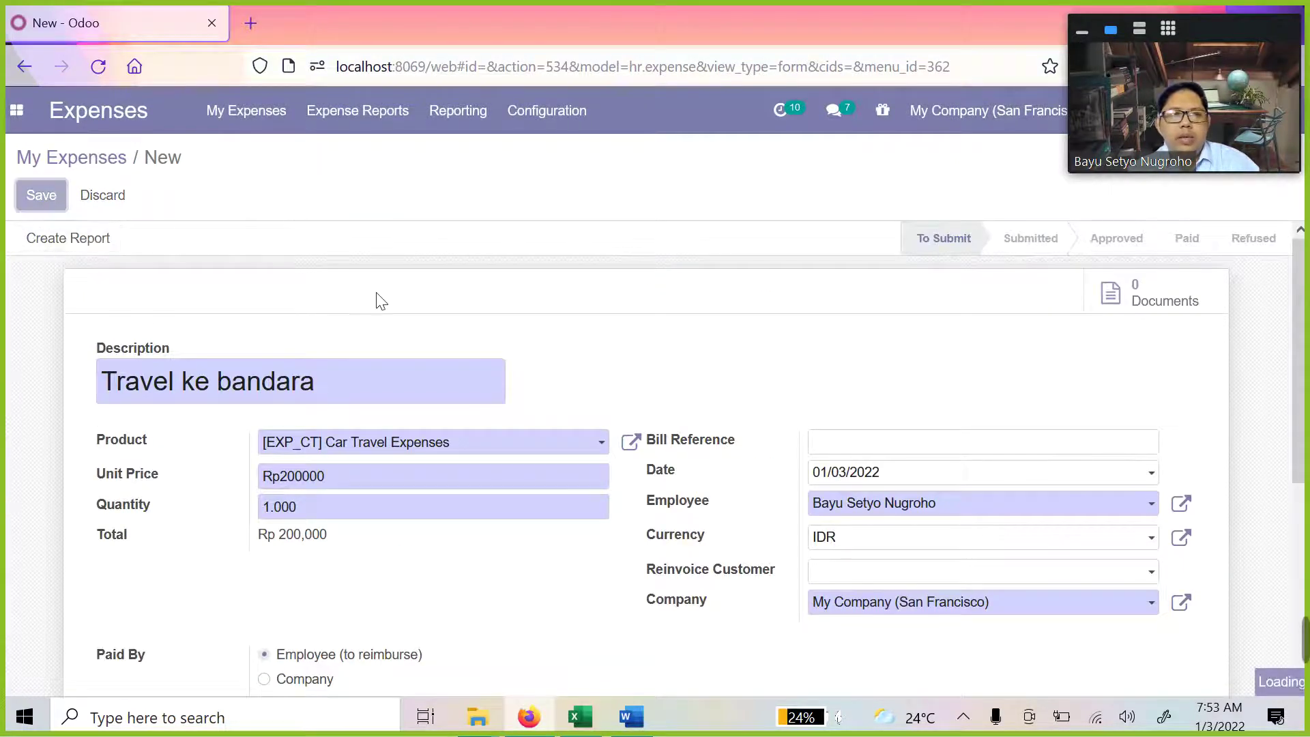
Review the two unreported entries in the list of own expenses and look into the Travel ke bandara record
click(249, 109)
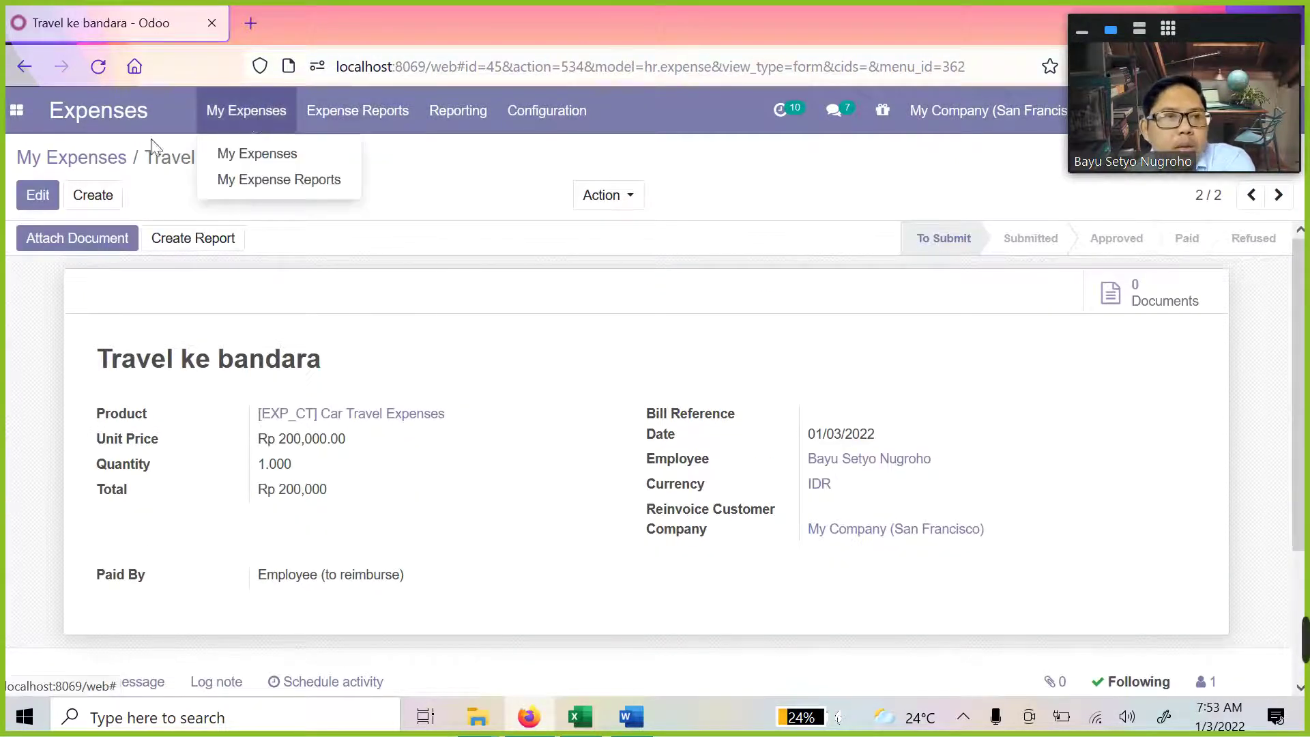
click(221, 153)
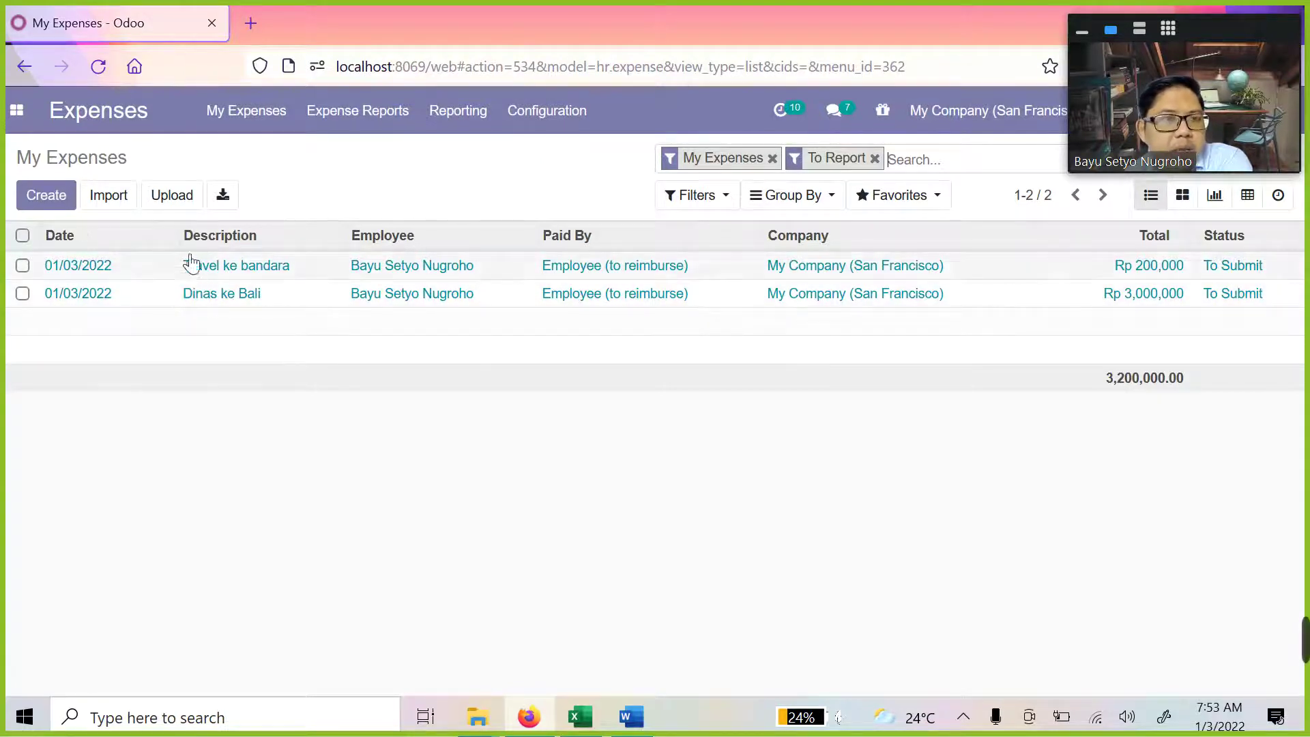
click(232, 275)
key(alt+Left)
Open the Dinas ke Bali expense, create an expense report from it, and check the report's contents
click(214, 300)
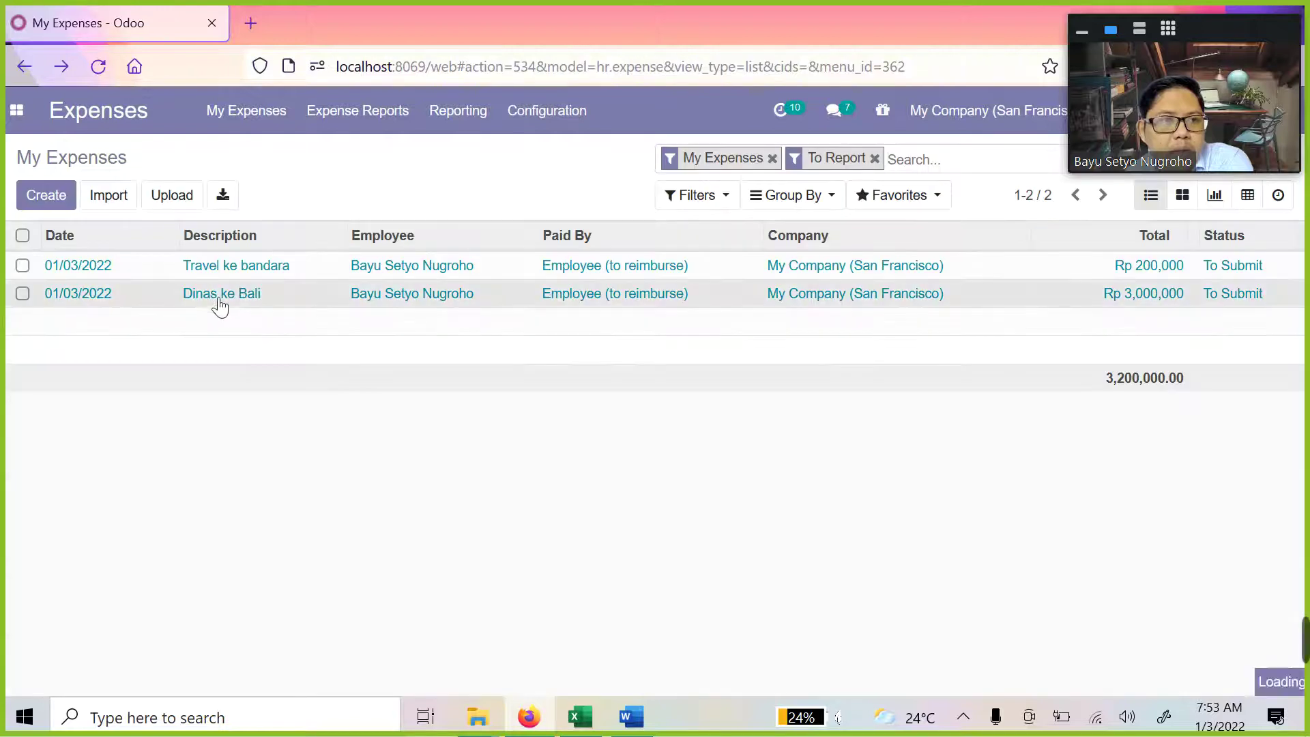
click(225, 243)
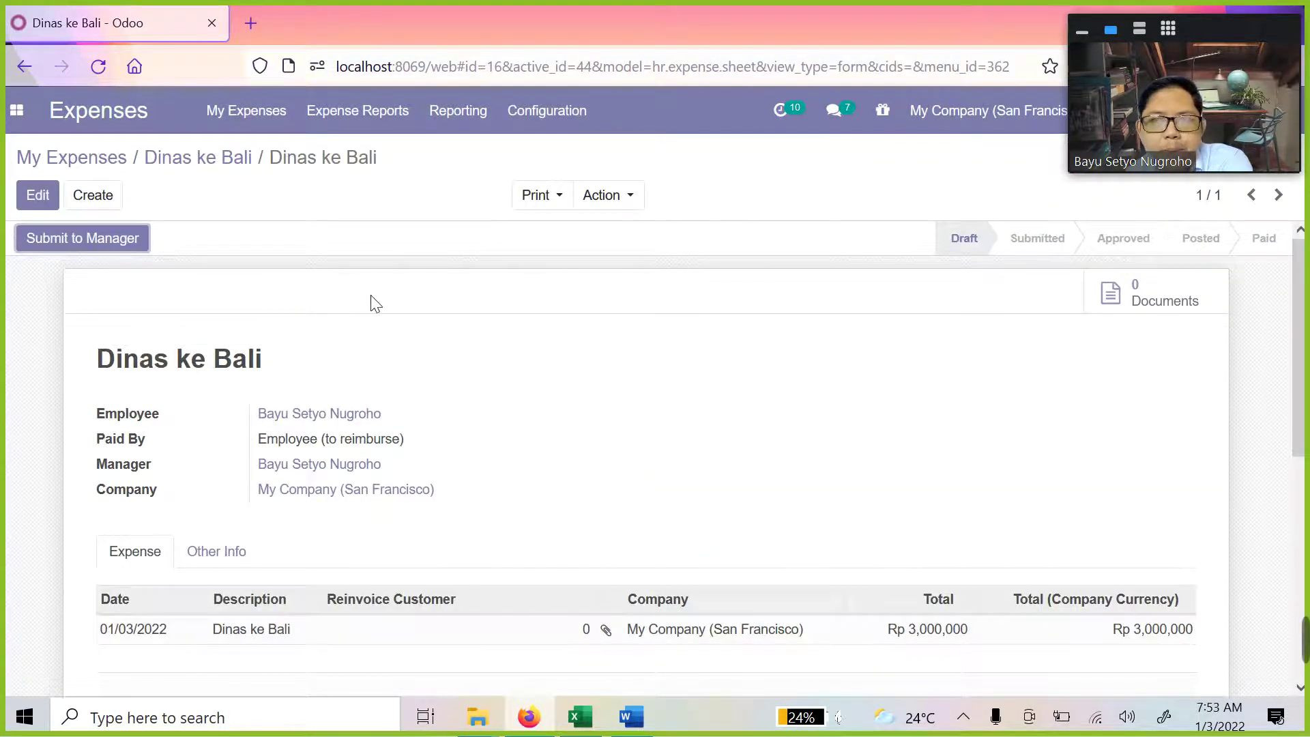
scroll(281, 330, down, 3)
scroll(637, 488, up, 3)
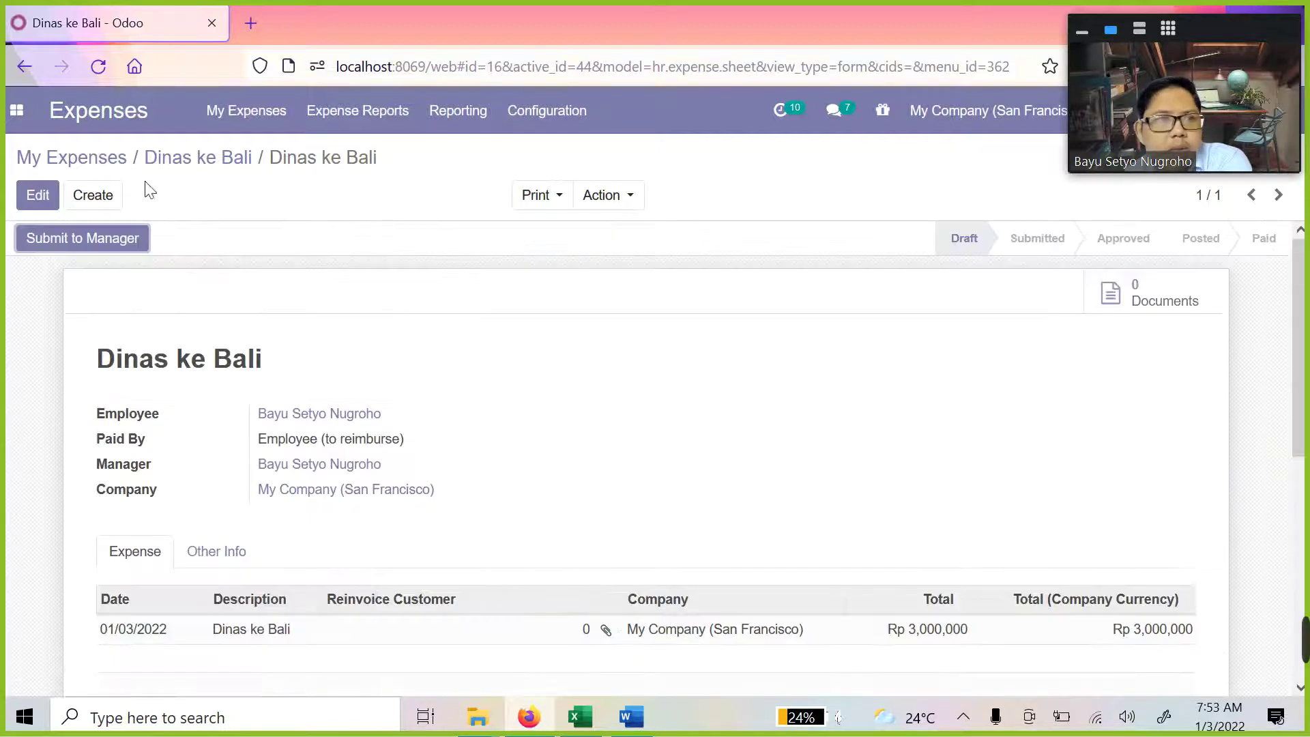
click(38, 195)
scroll(453, 418, down, 2)
scroll(479, 406, down, 1)
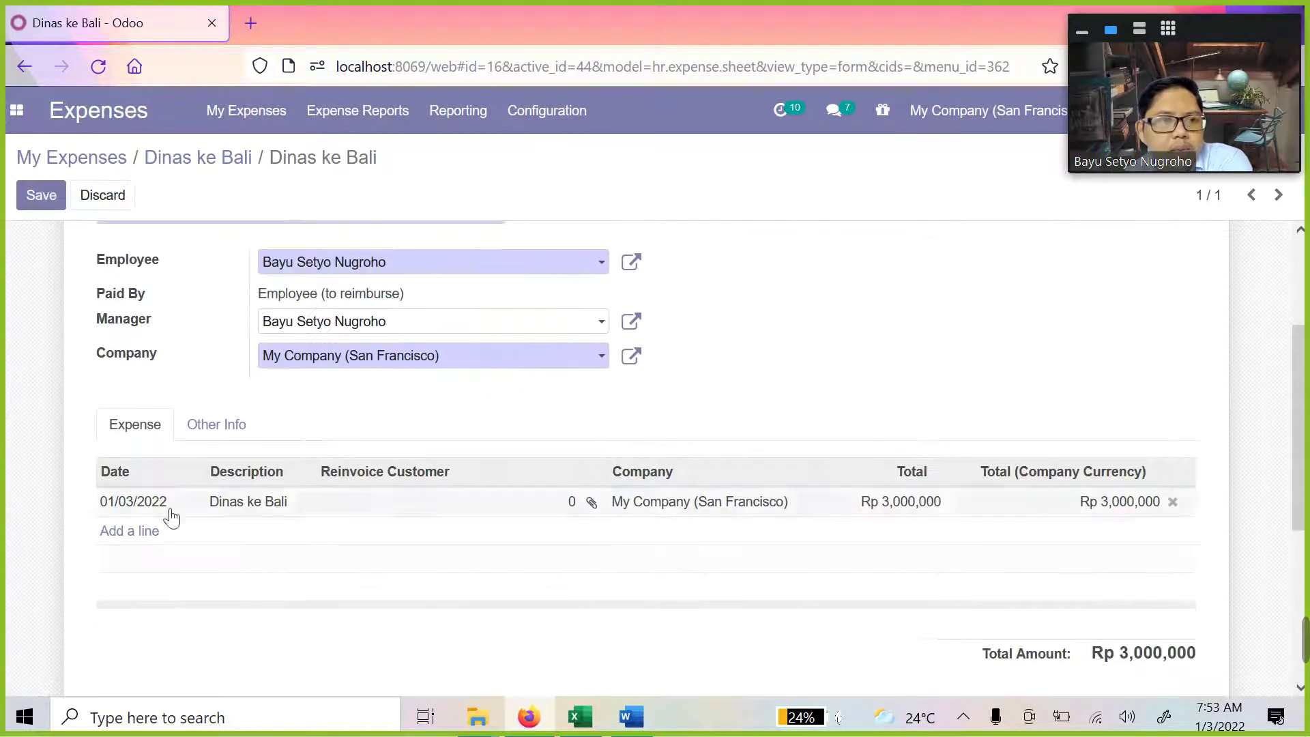
click(153, 531)
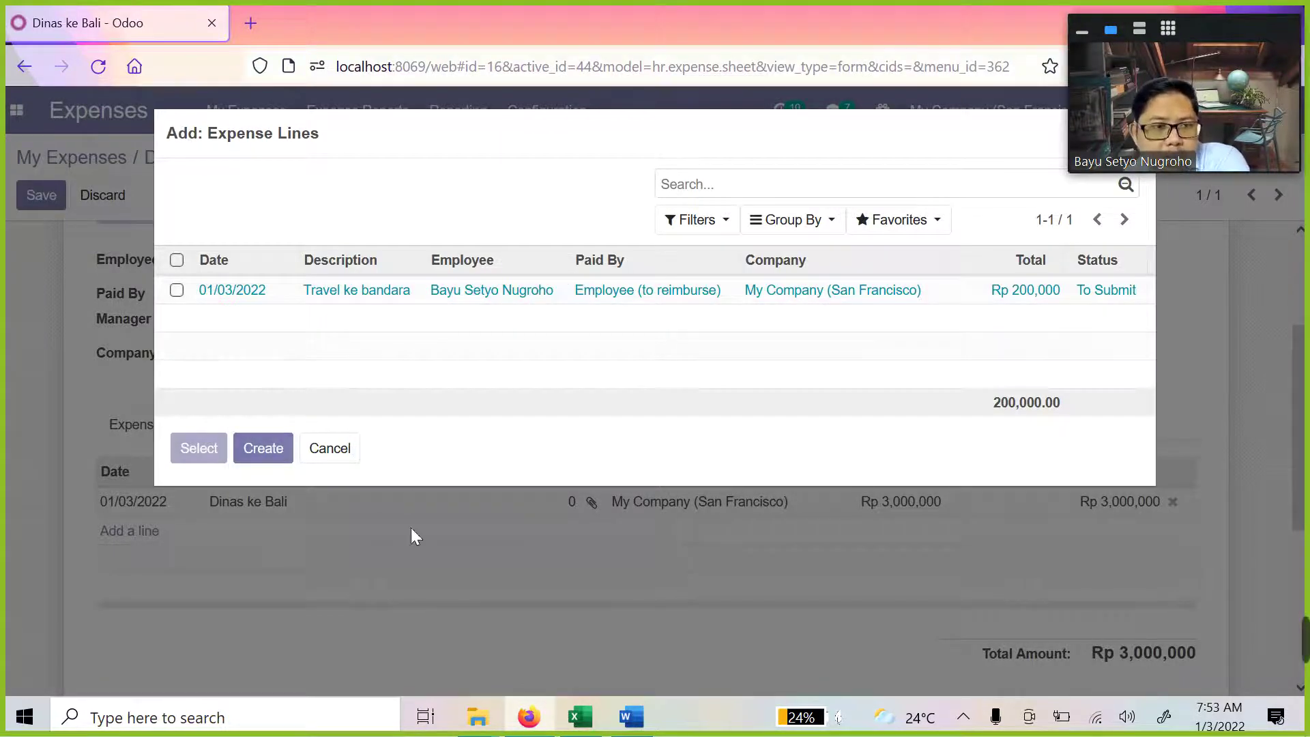
click(349, 450)
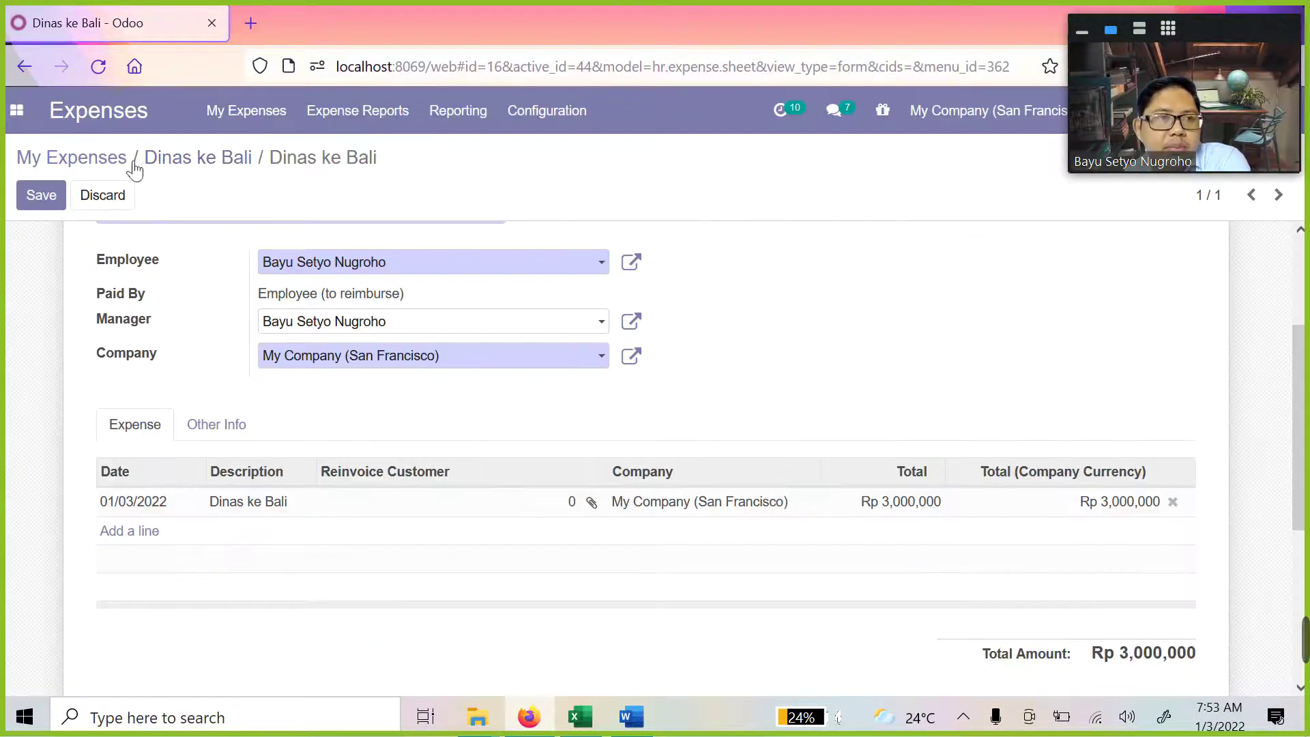
Create and save a new expense described as Makan with the product [EXT_Makan] Makan
click(232, 123)
click(250, 148)
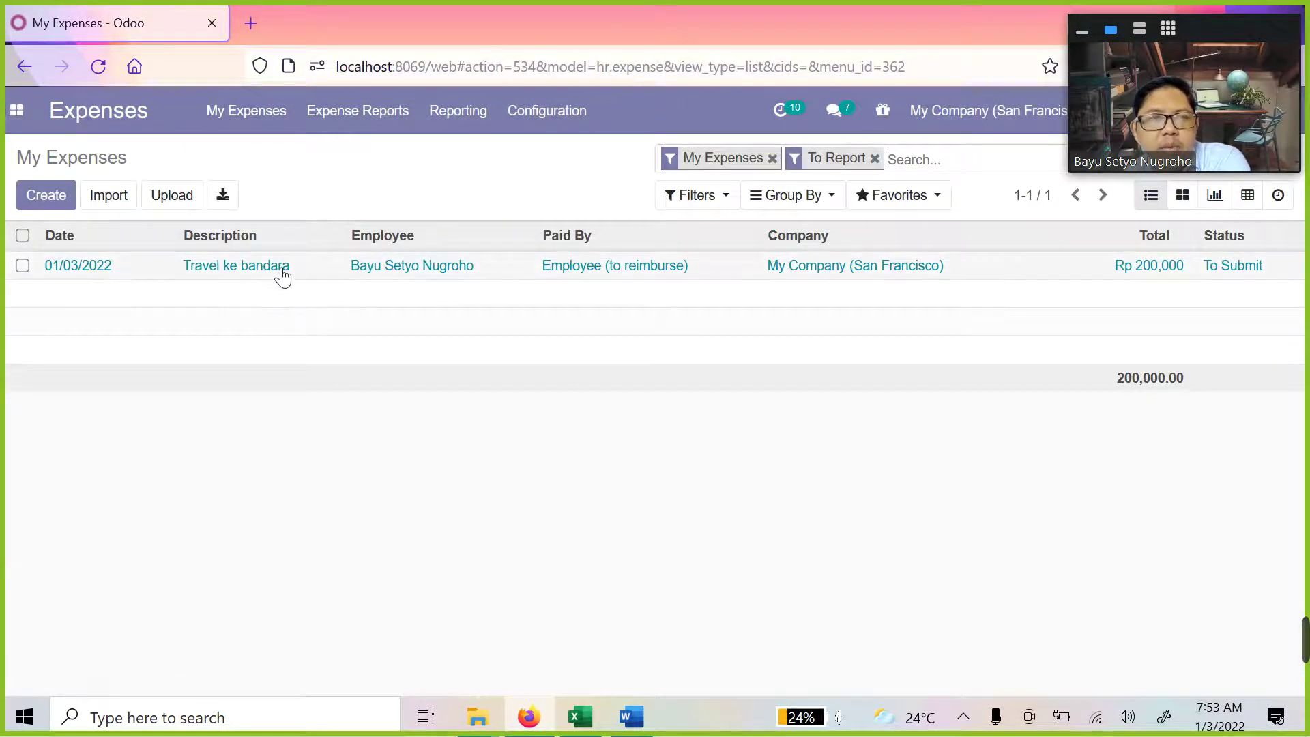
click(44, 194)
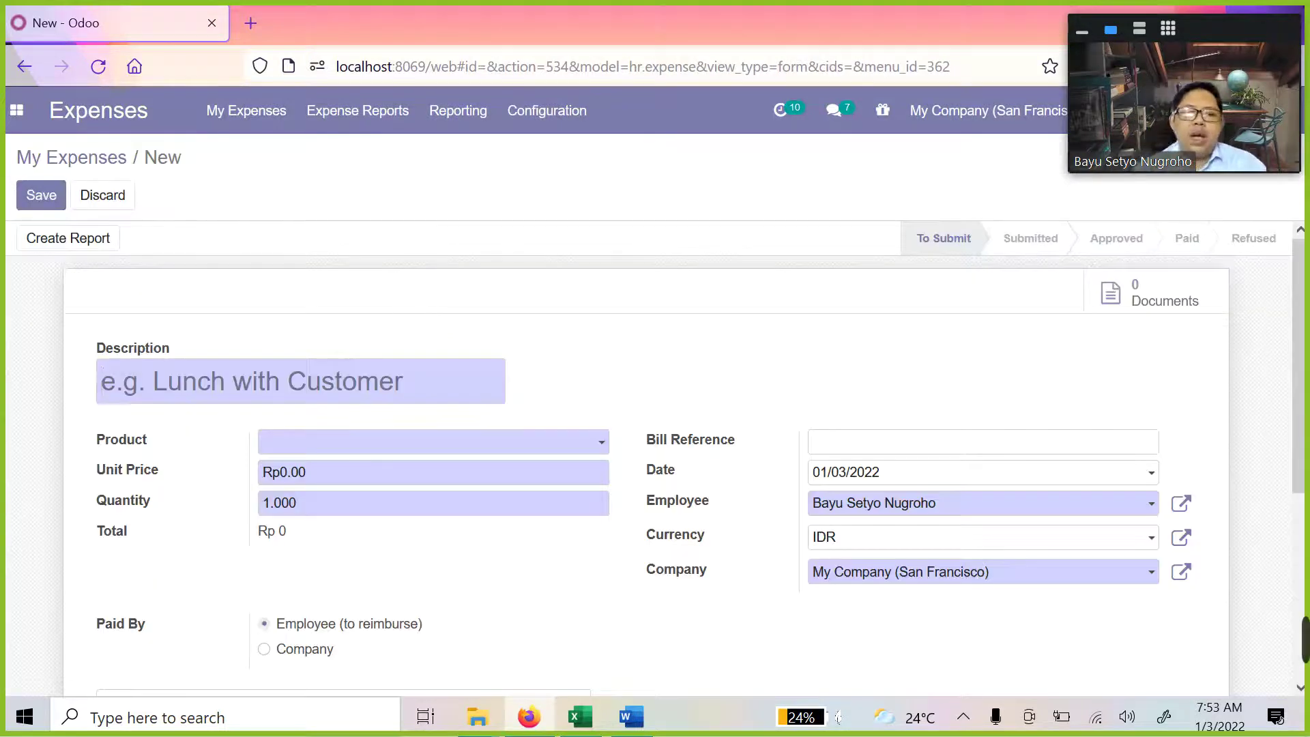
text(Makan)
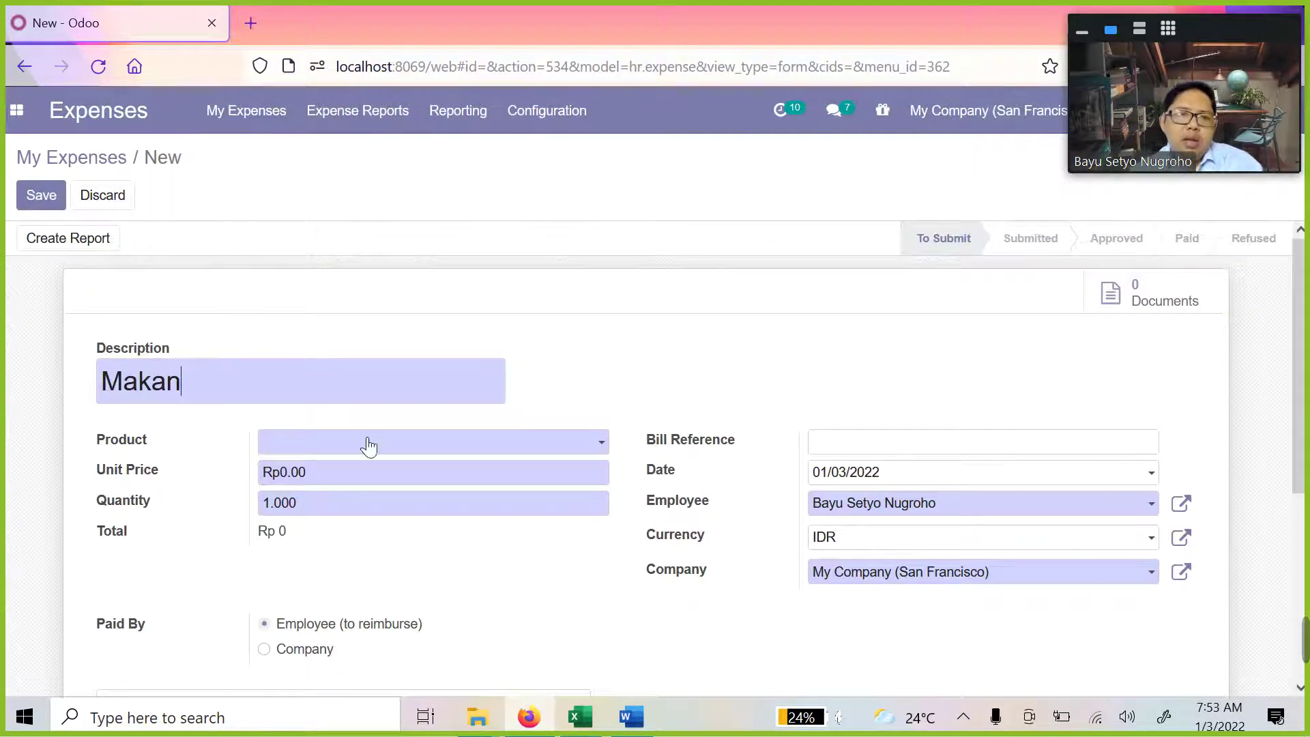
click(368, 445)
click(368, 356)
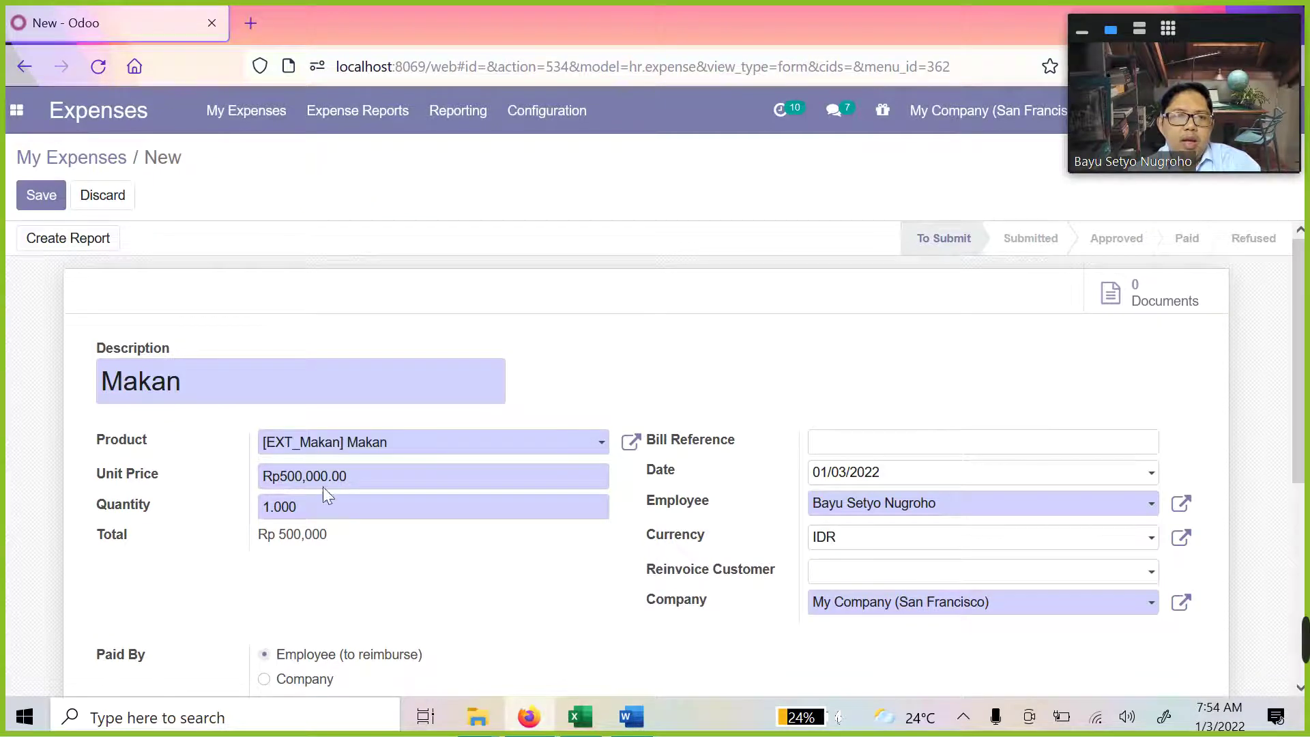
scroll(523, 547, down, 5)
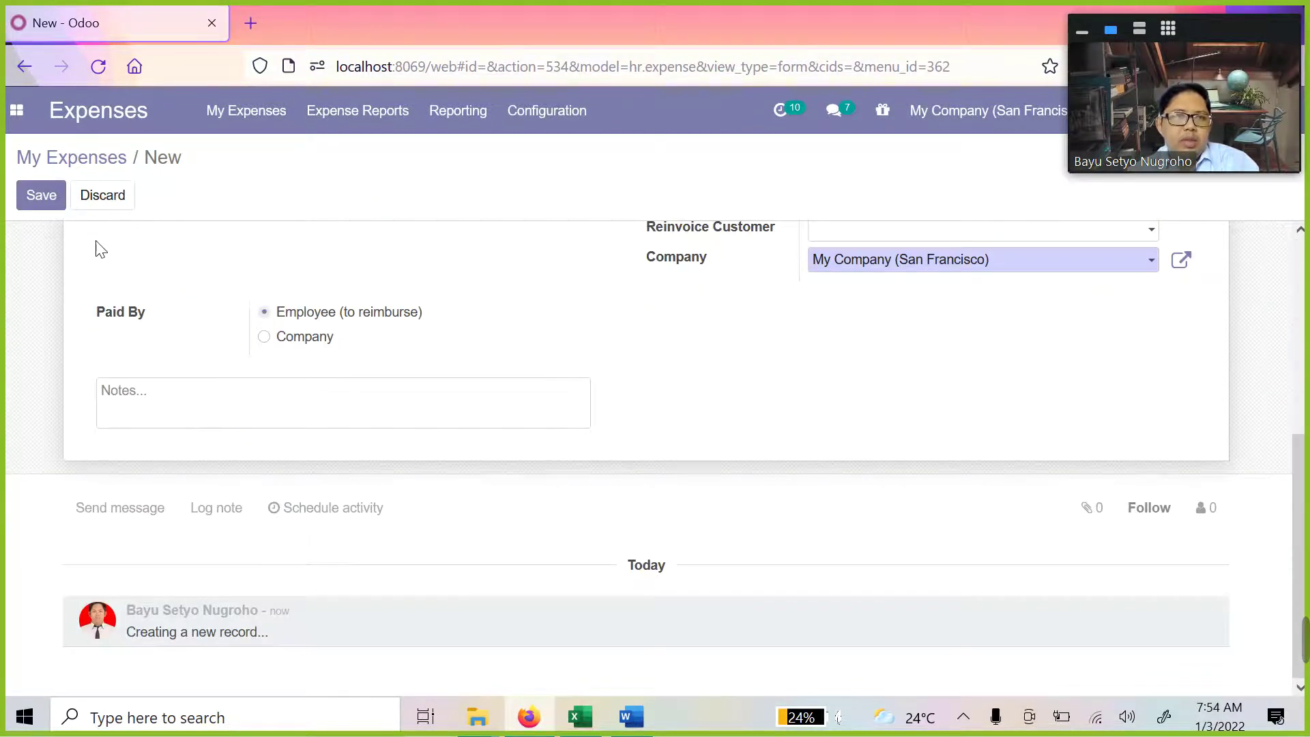
click(46, 196)
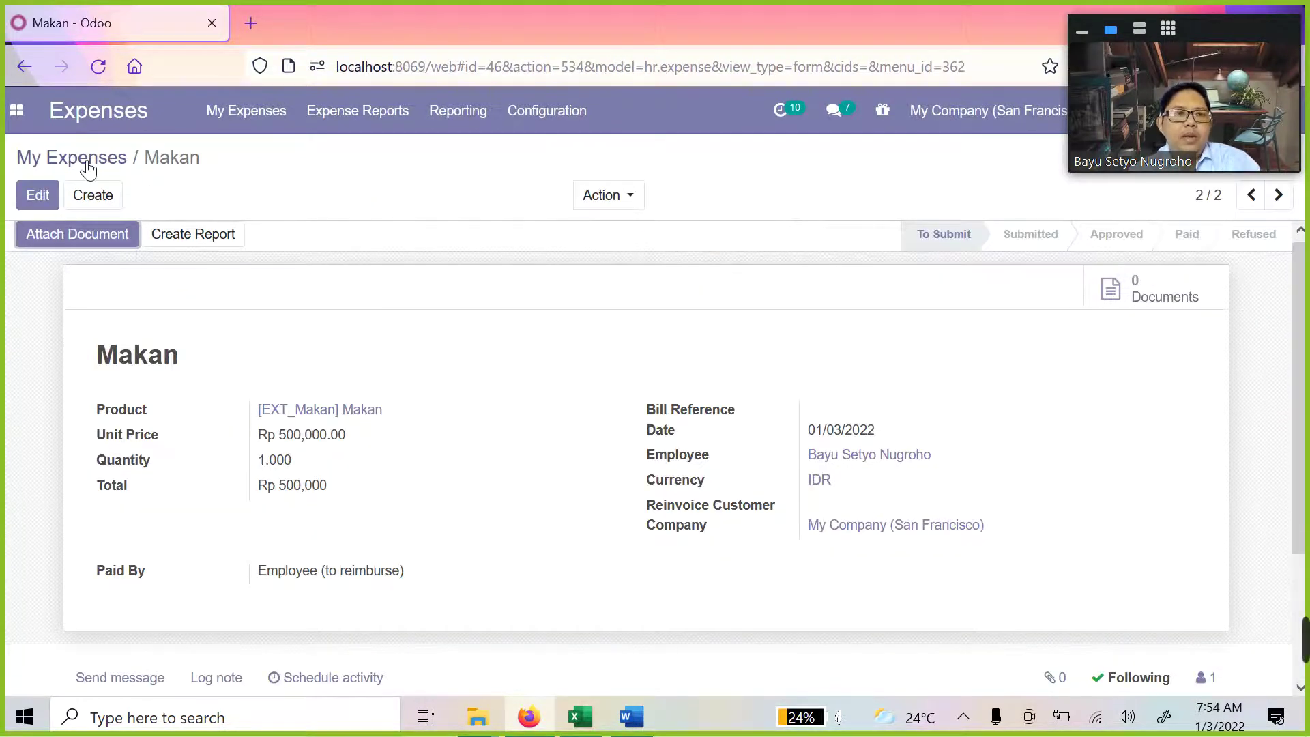
Return to the list of own expenses, then open the draft Dinas ke Bali report from the own expense reports
click(68, 157)
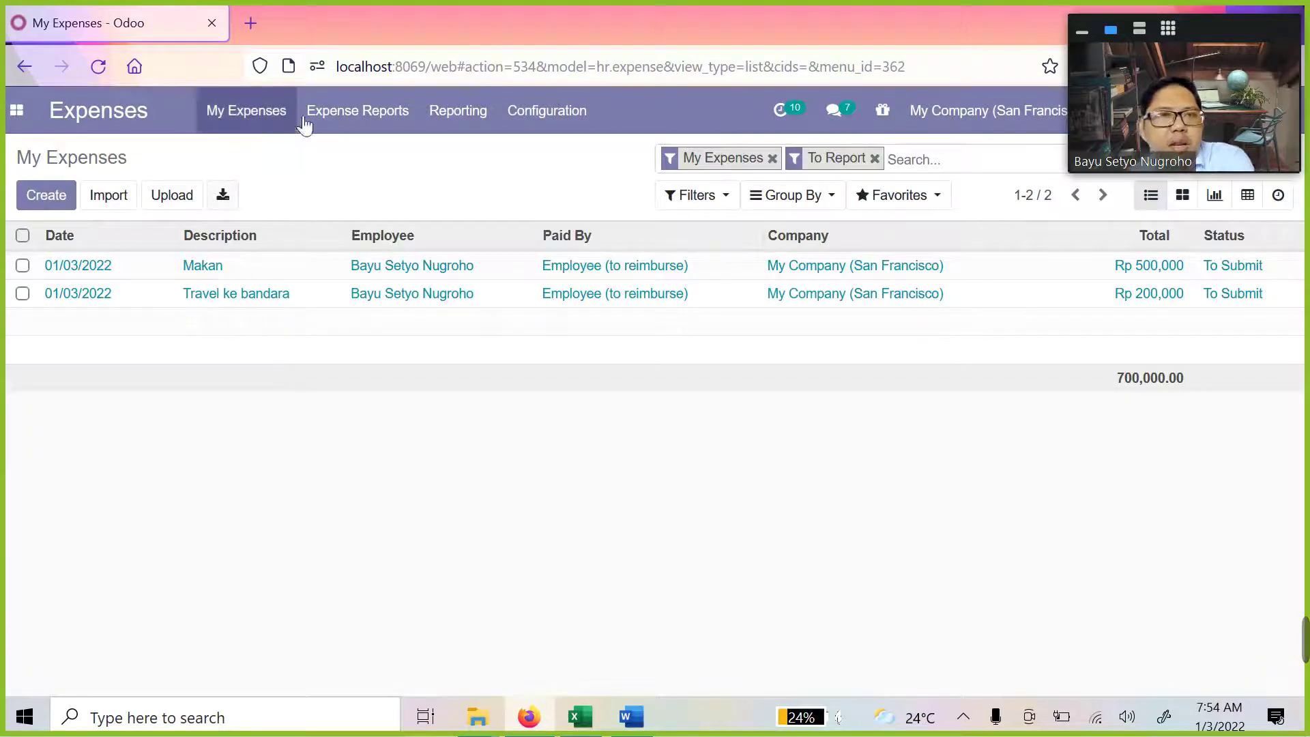
click(334, 116)
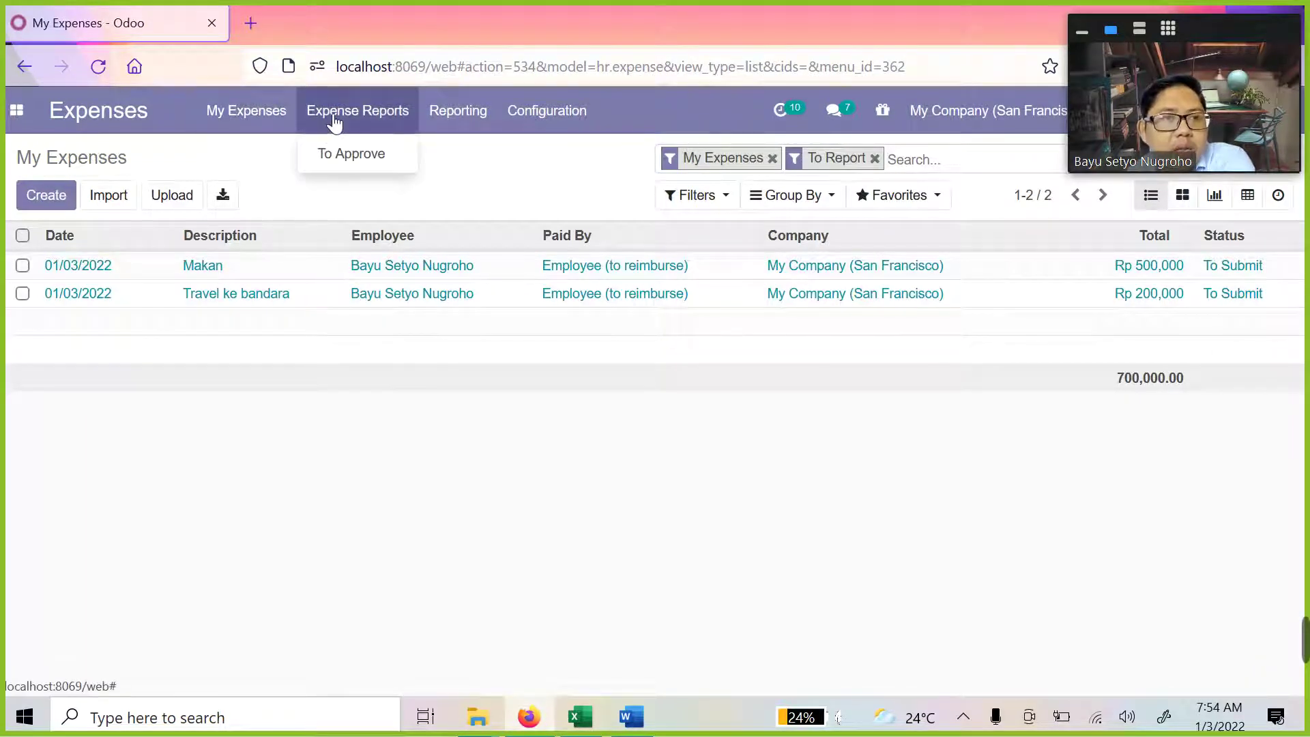
click(266, 117)
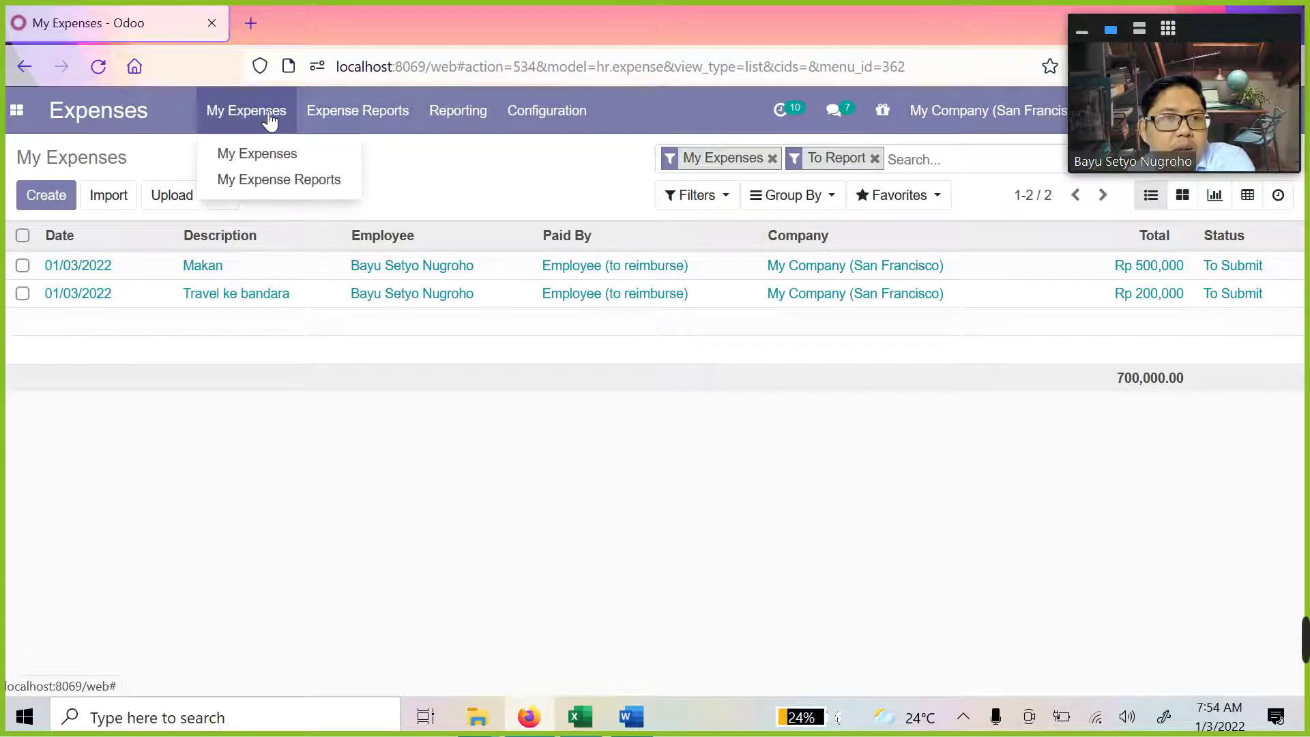
click(249, 180)
click(174, 265)
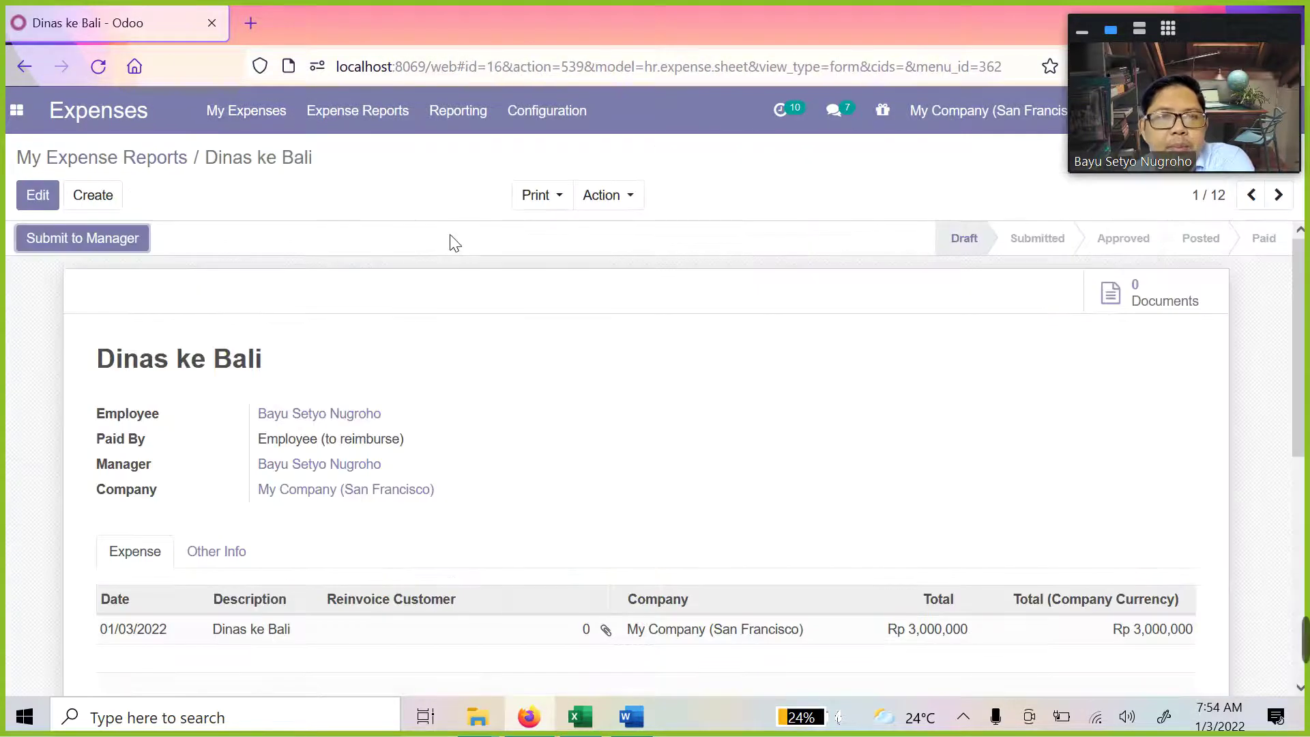
Add the existing Makan and Travel ke bandara expenses as lines to the Dinas ke Bali report
click(38, 196)
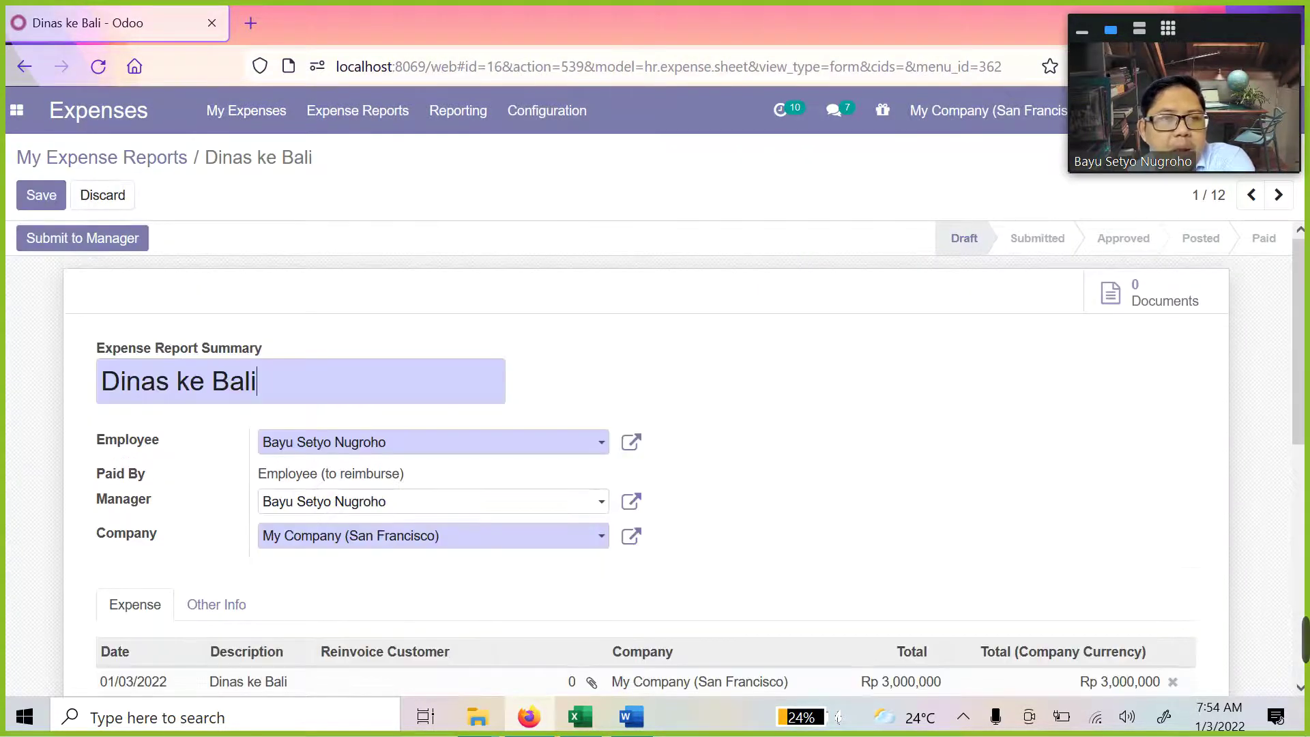
scroll(266, 505, down, 5)
click(149, 351)
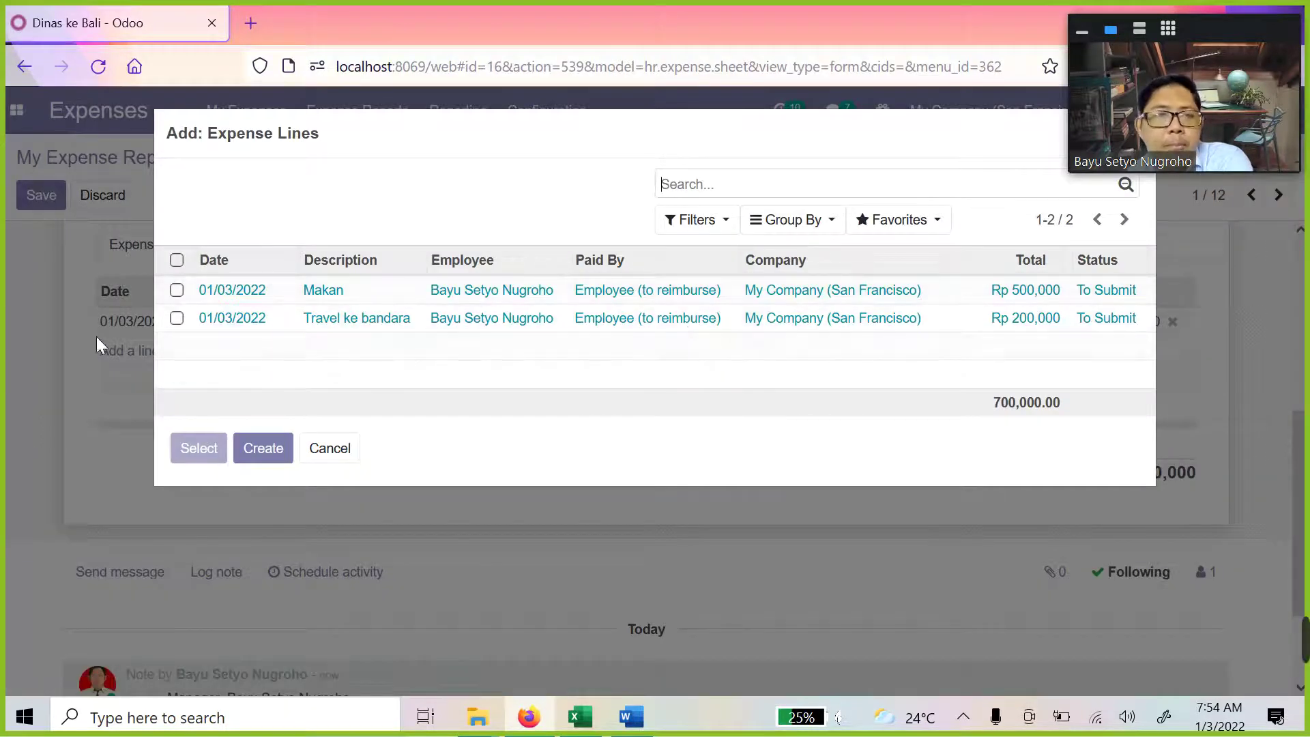
click(176, 290)
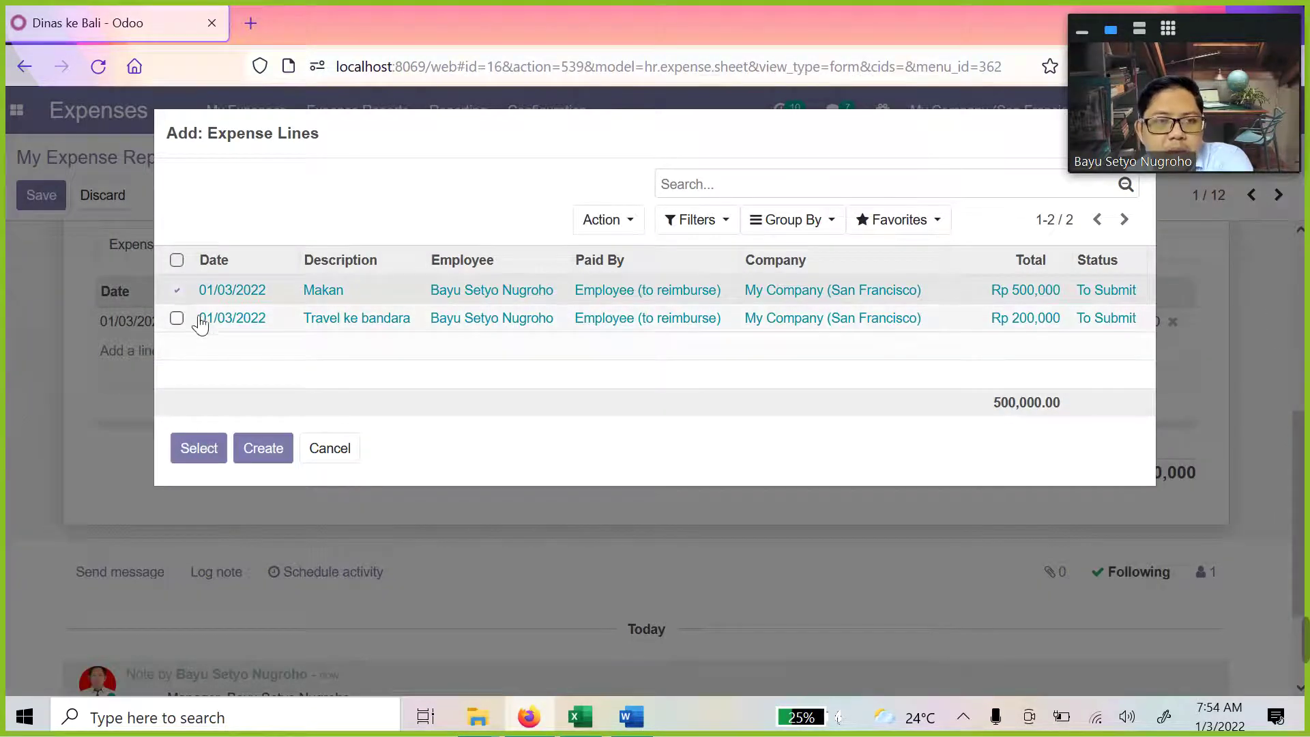
click(177, 319)
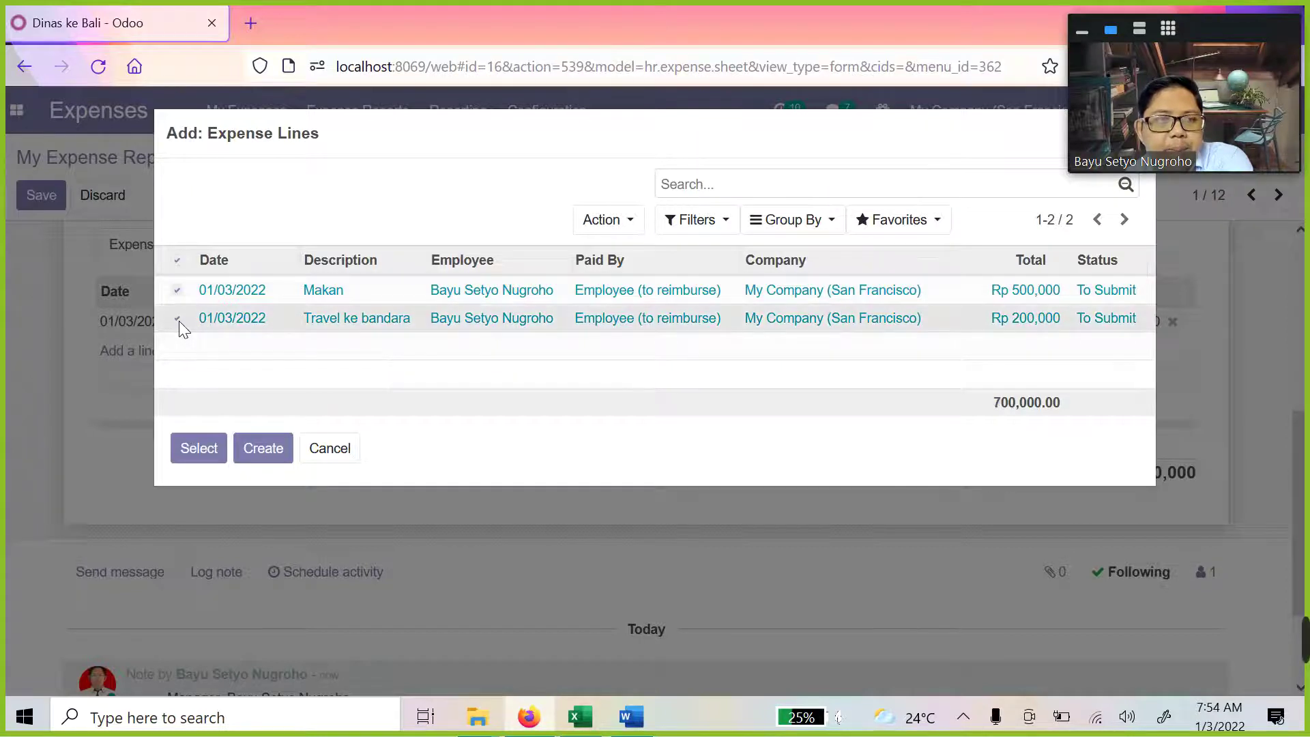
click(210, 455)
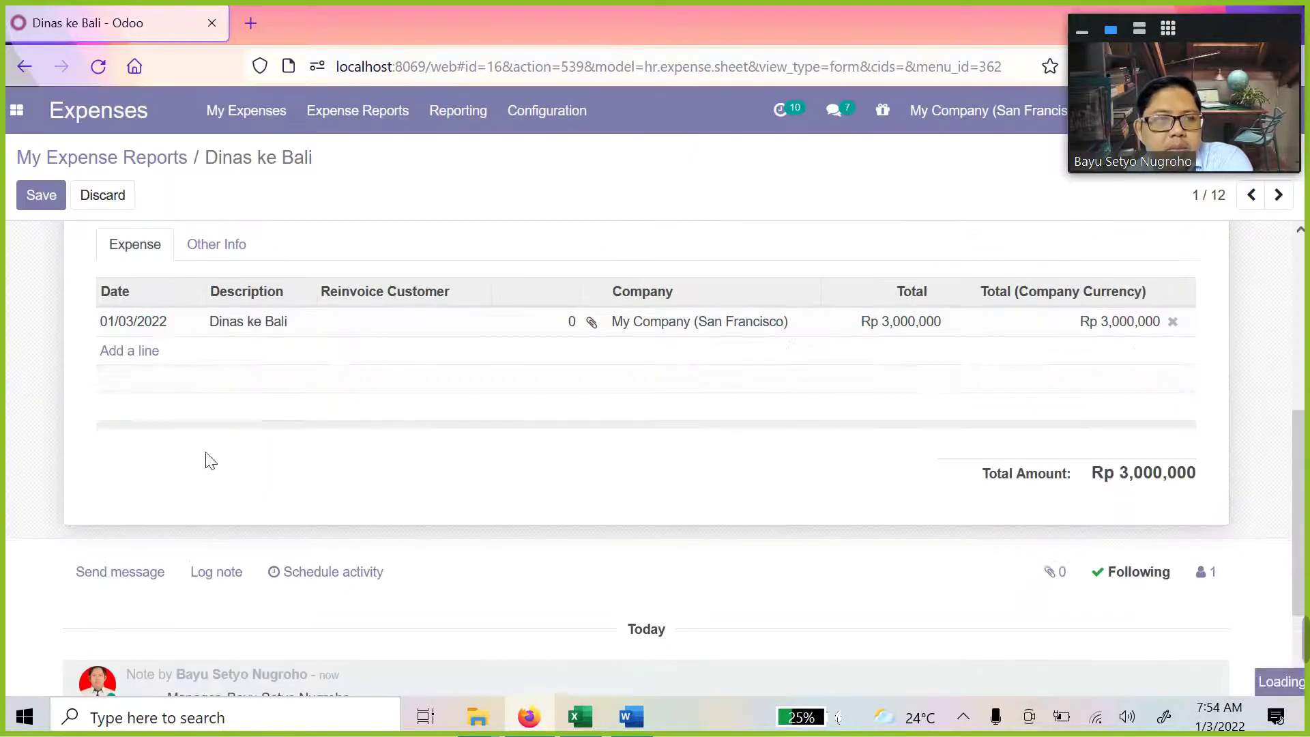
Save the Dinas ke Bali report and check its expense lines and total amount
scroll(682, 470, up, 3)
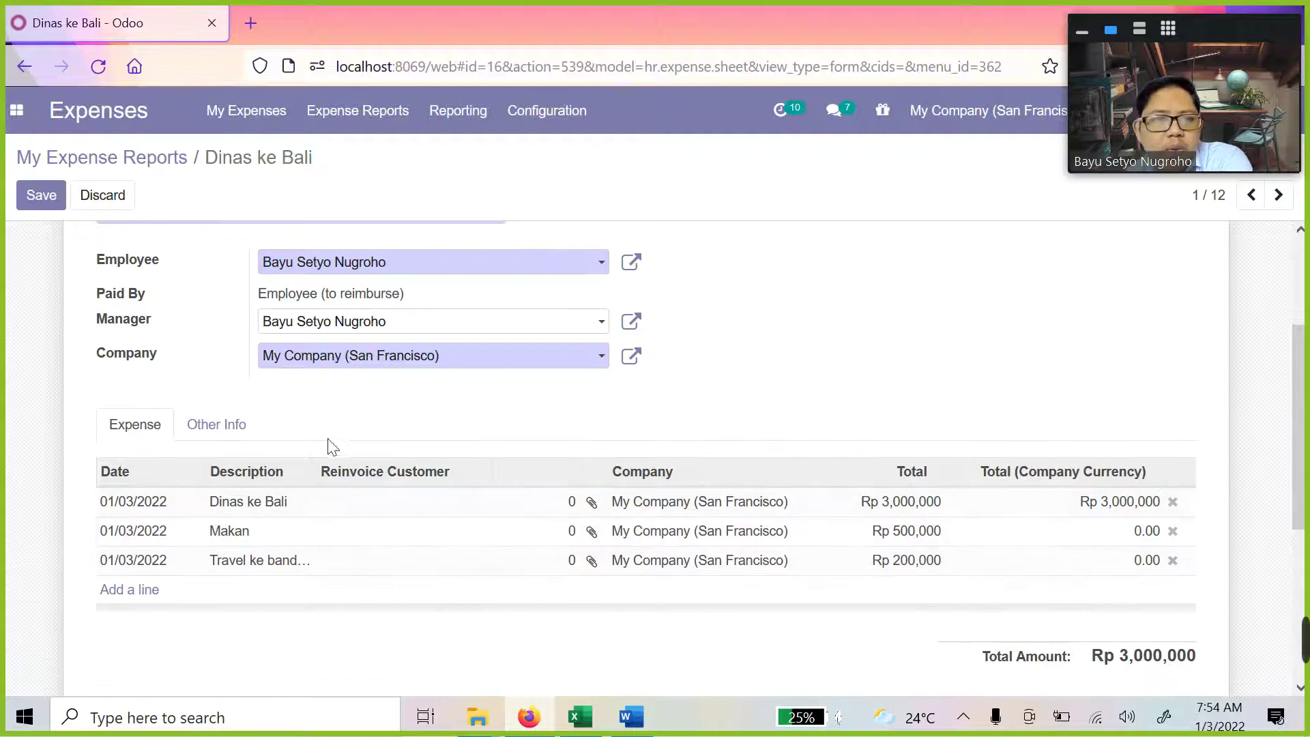
scroll(331, 445, up, 3)
scroll(735, 454, down, 1)
scroll(706, 462, up, 1)
scroll(706, 462, up, 1)
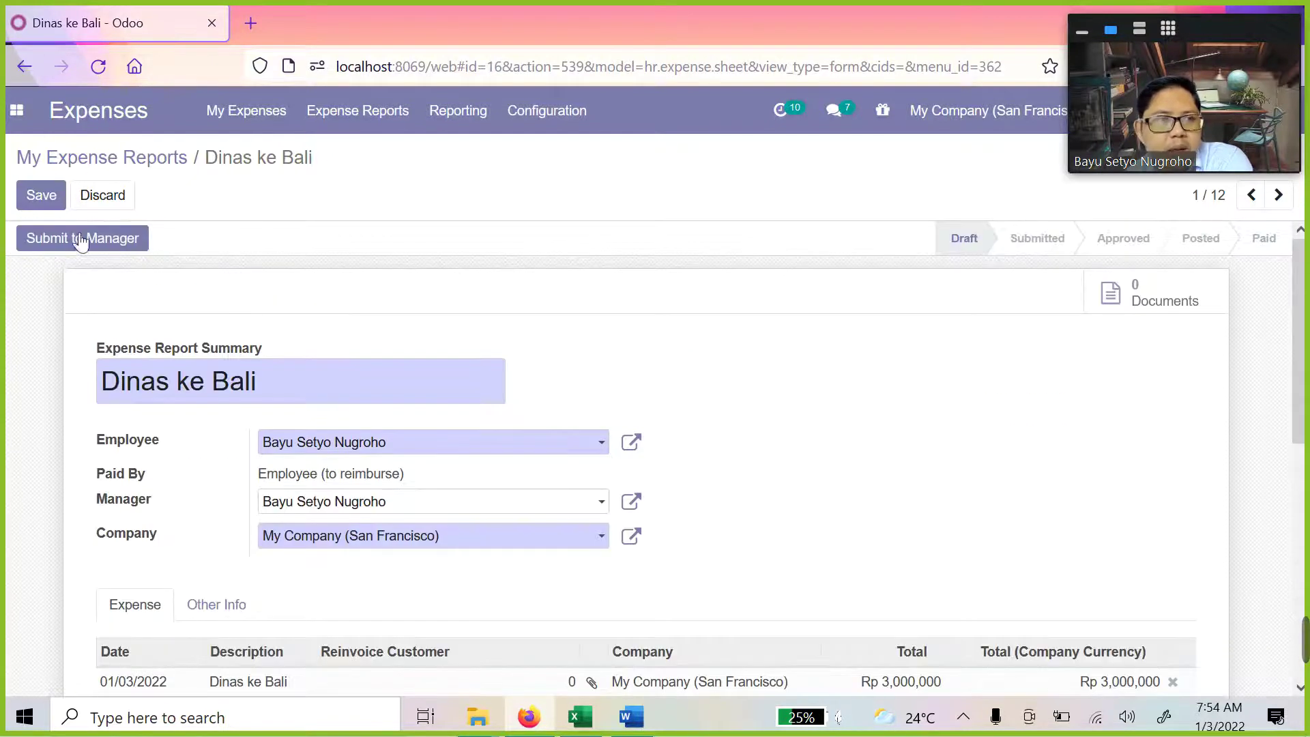
click(41, 195)
scroll(752, 497, down, 5)
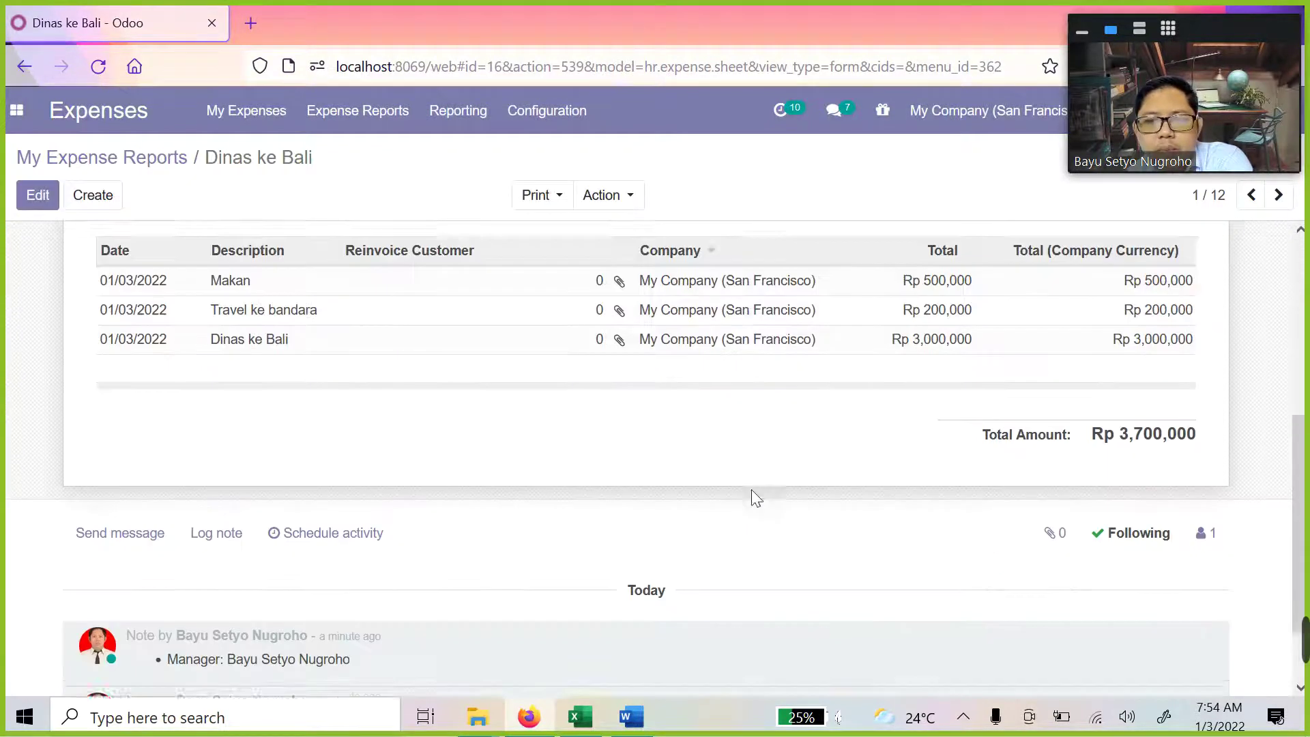
scroll(304, 380, up, 6)
Check which own expenses are still unreported, and view the list of own expense reports
click(240, 110)
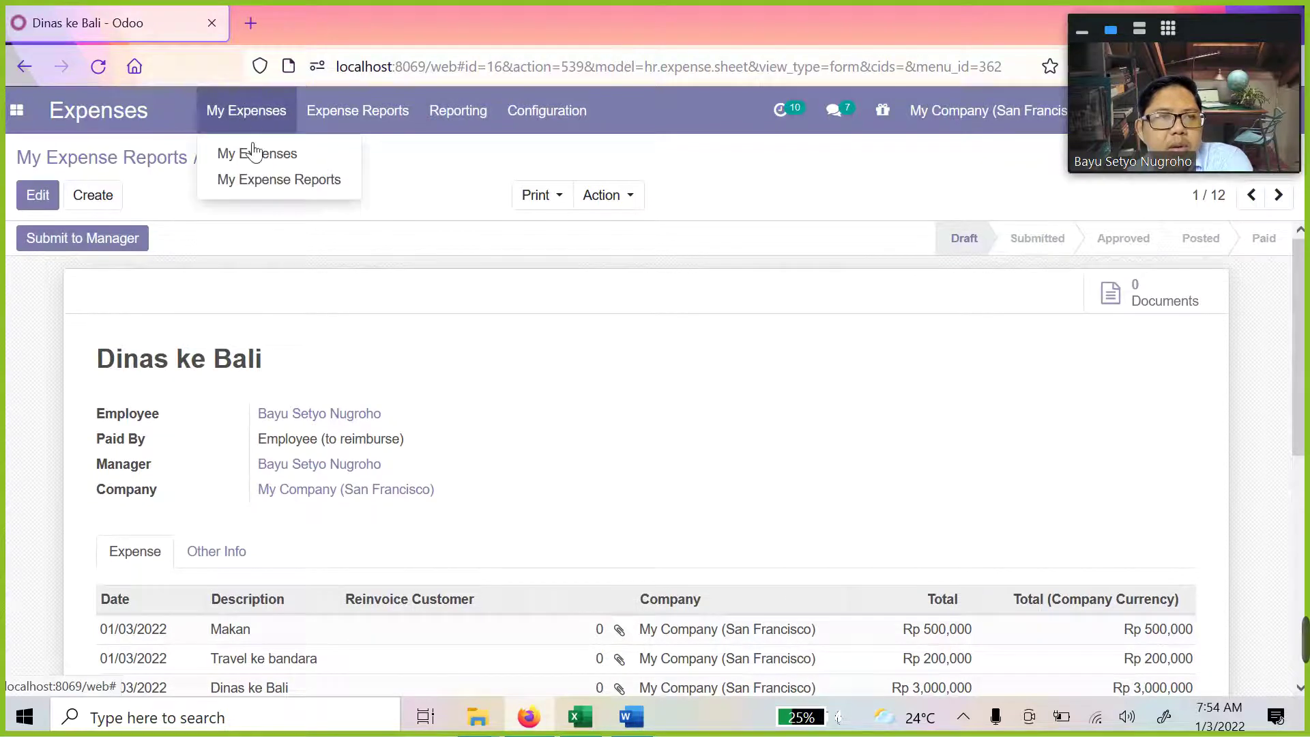
click(248, 147)
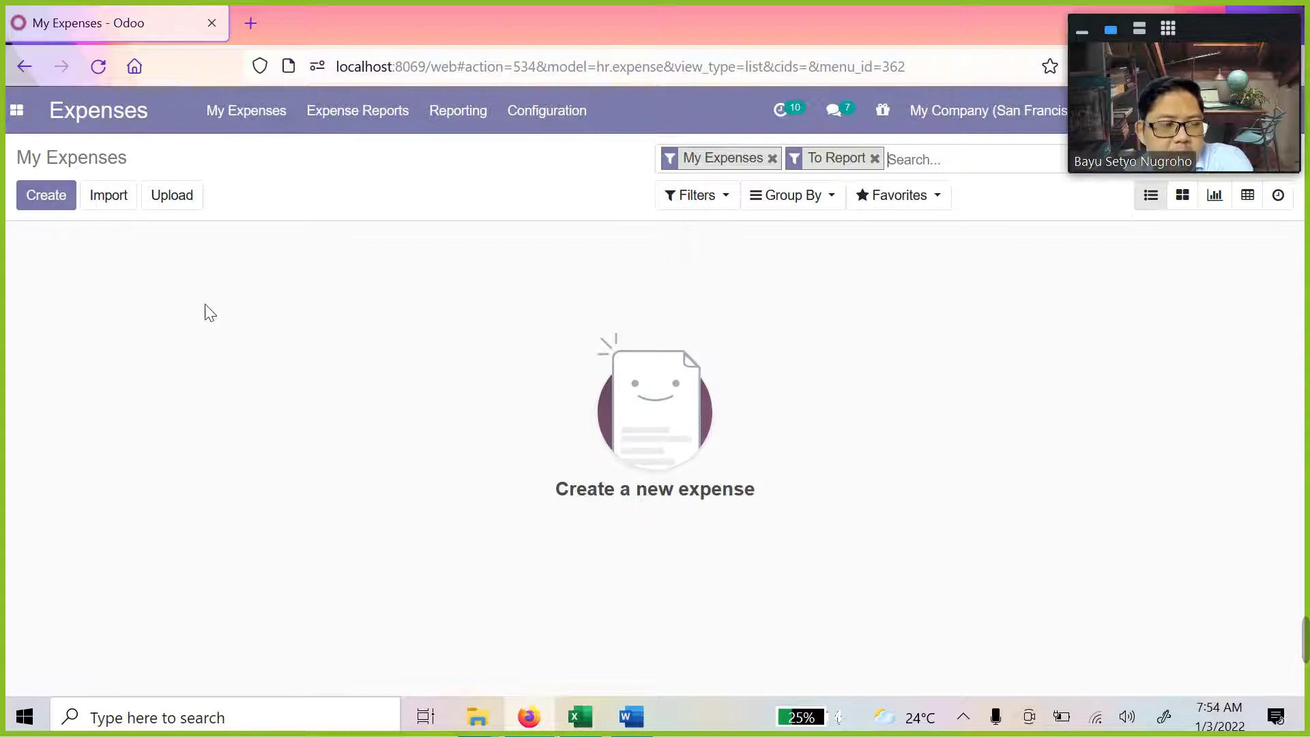
click(347, 128)
mouse_move(253, 122)
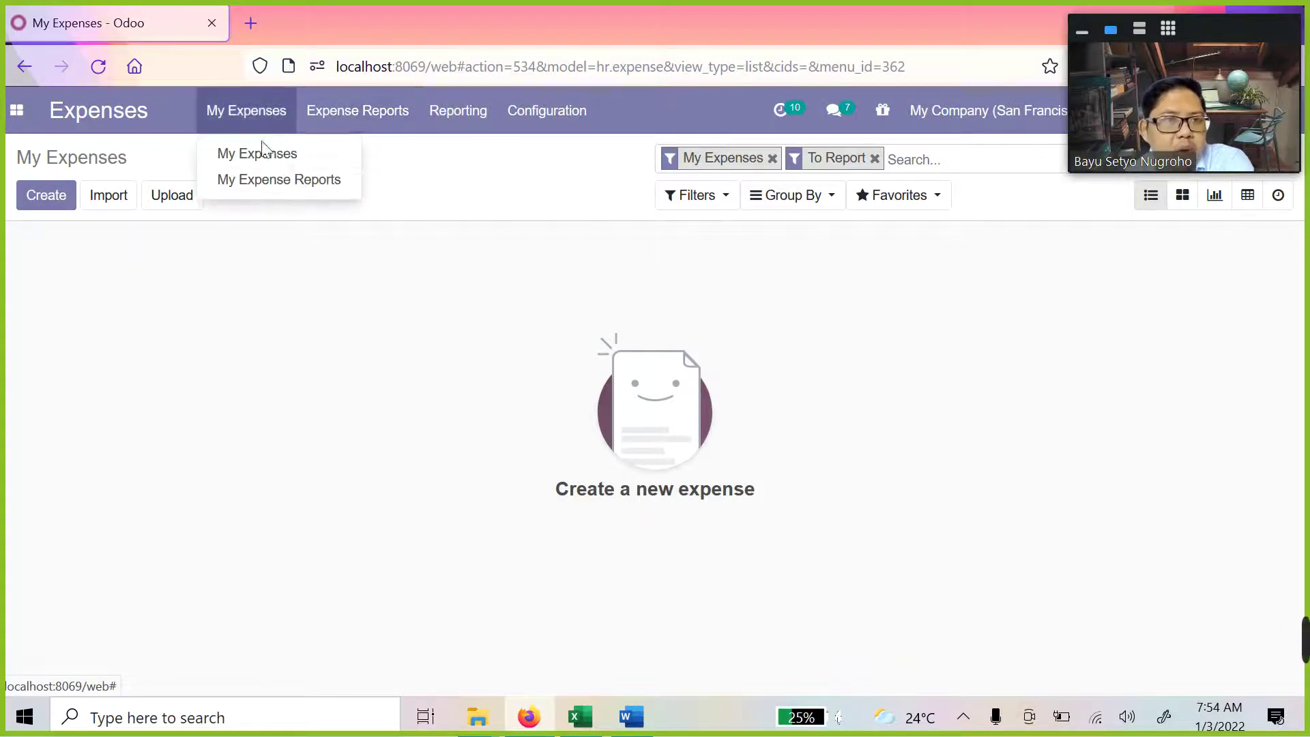
click(268, 178)
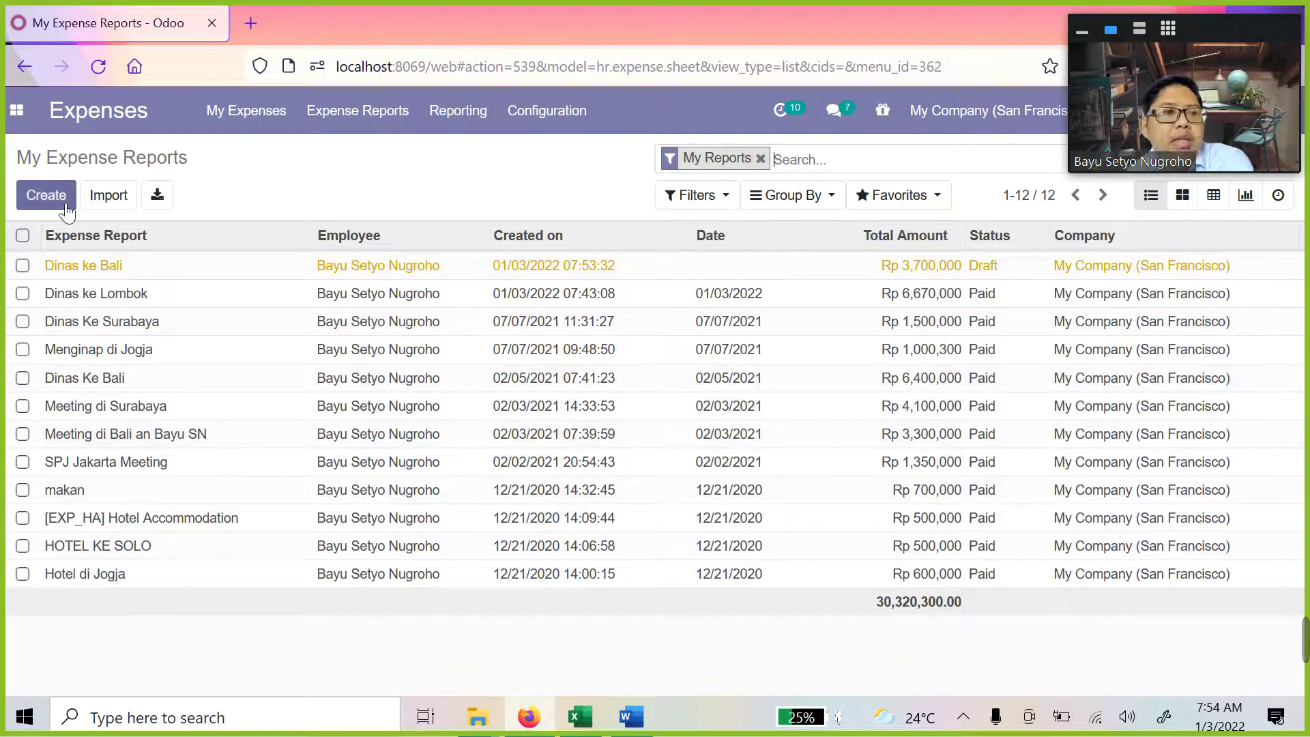
click(43, 193)
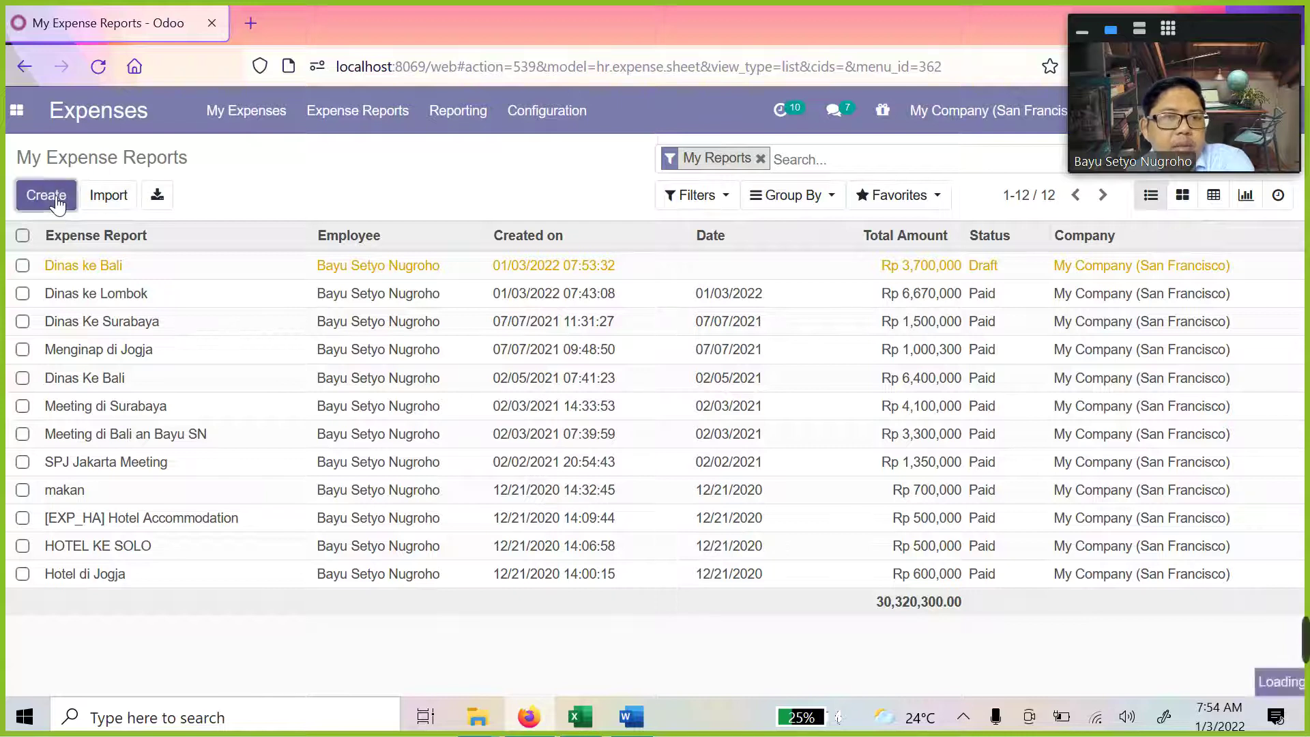
scroll(243, 430, down, 3)
scroll(243, 430, up, 1)
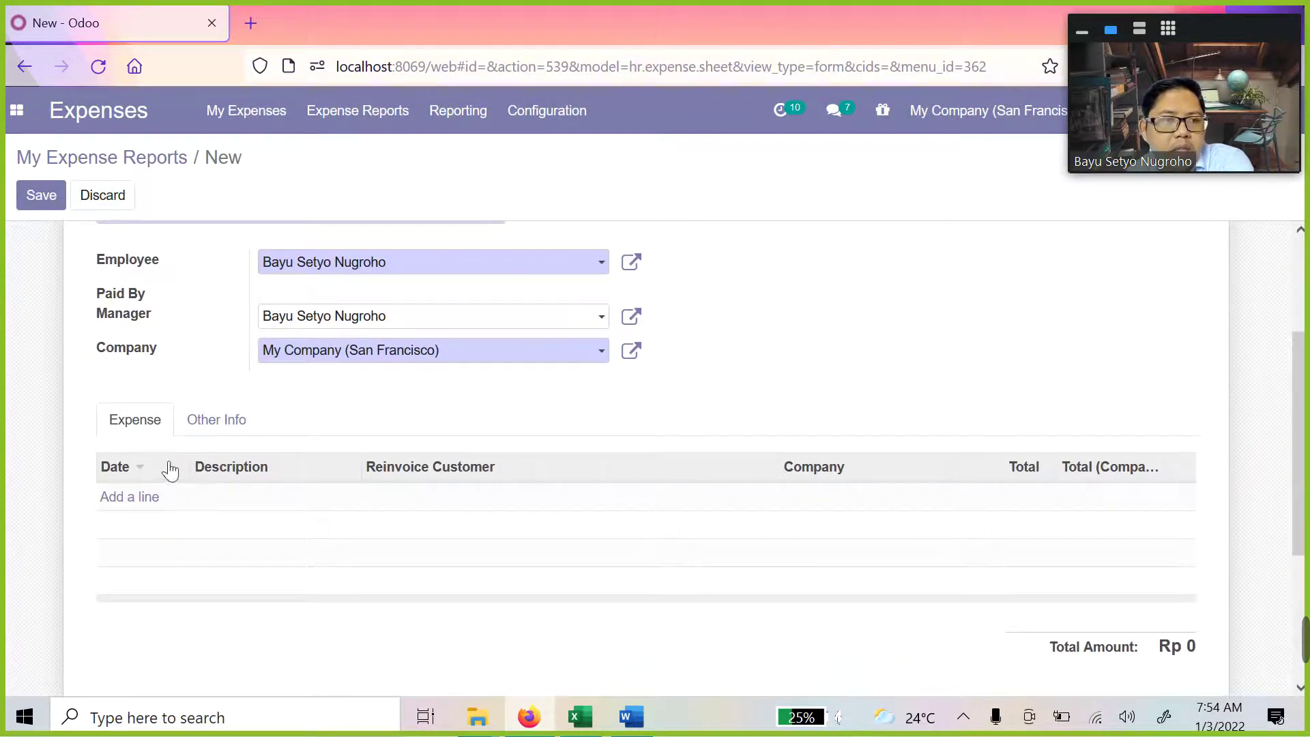
click(158, 503)
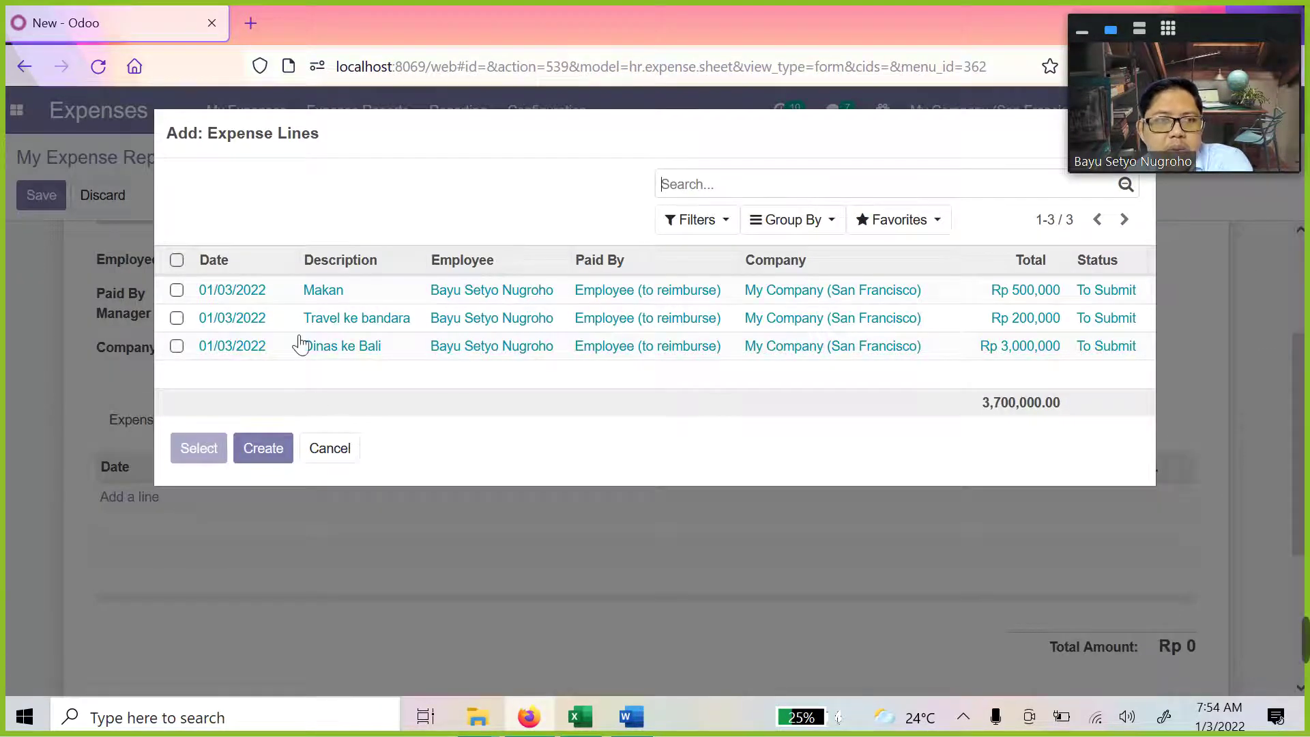
click(341, 456)
scroll(170, 424, down, 1)
scroll(150, 355, up, 4)
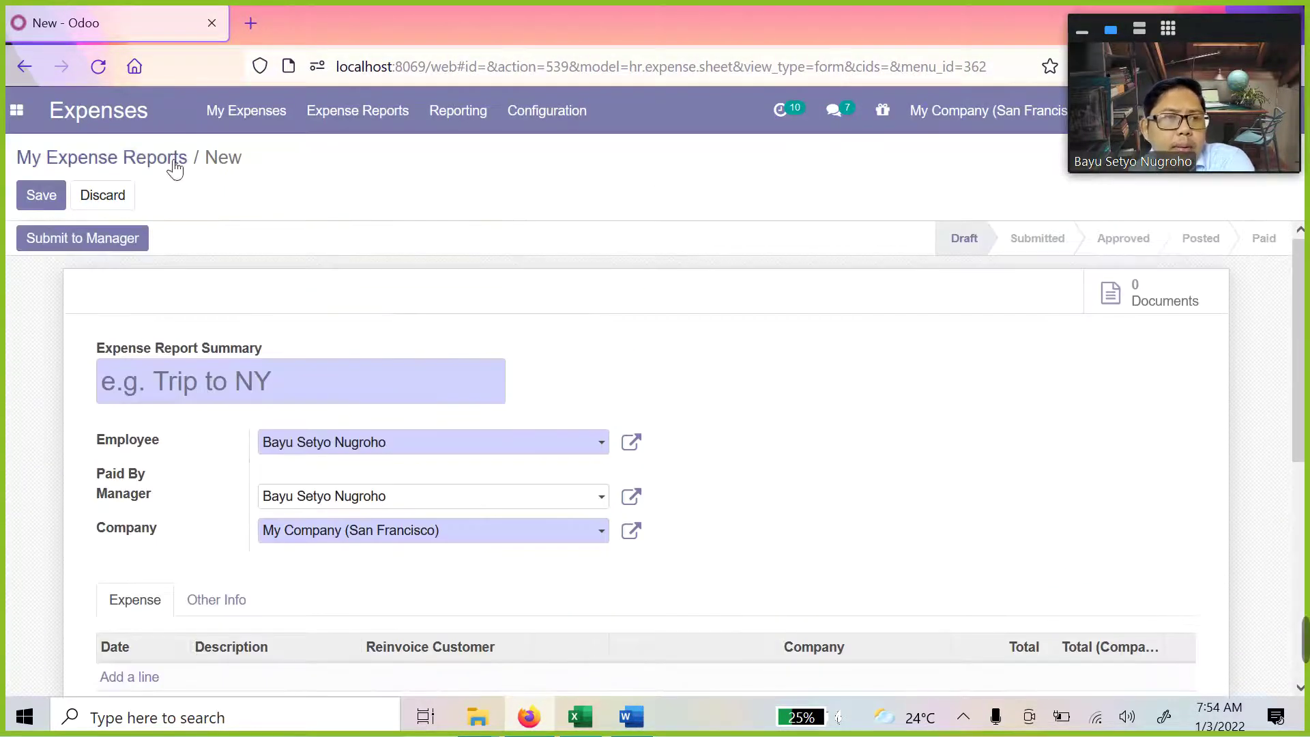
Recheck the list of unreported own expenses and open the draft Dinas ke Bali report to review it
click(286, 126)
click(263, 154)
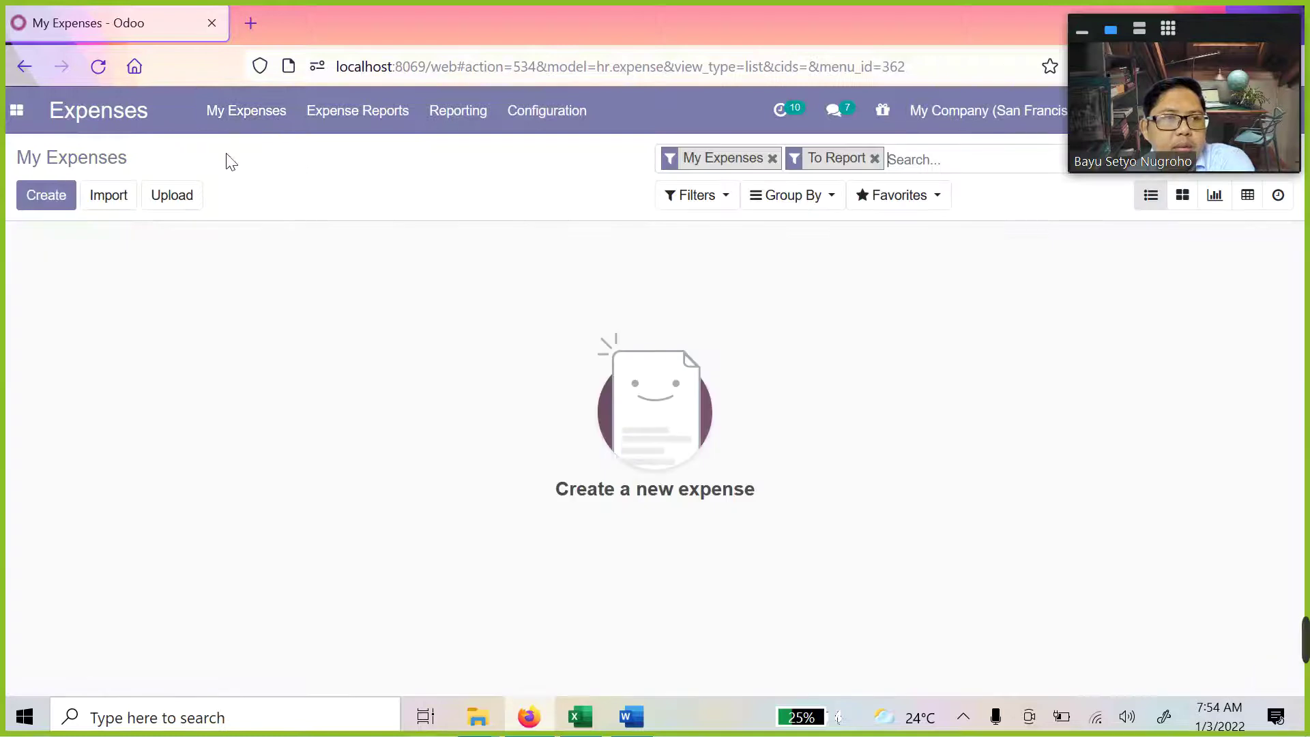
click(266, 133)
click(272, 180)
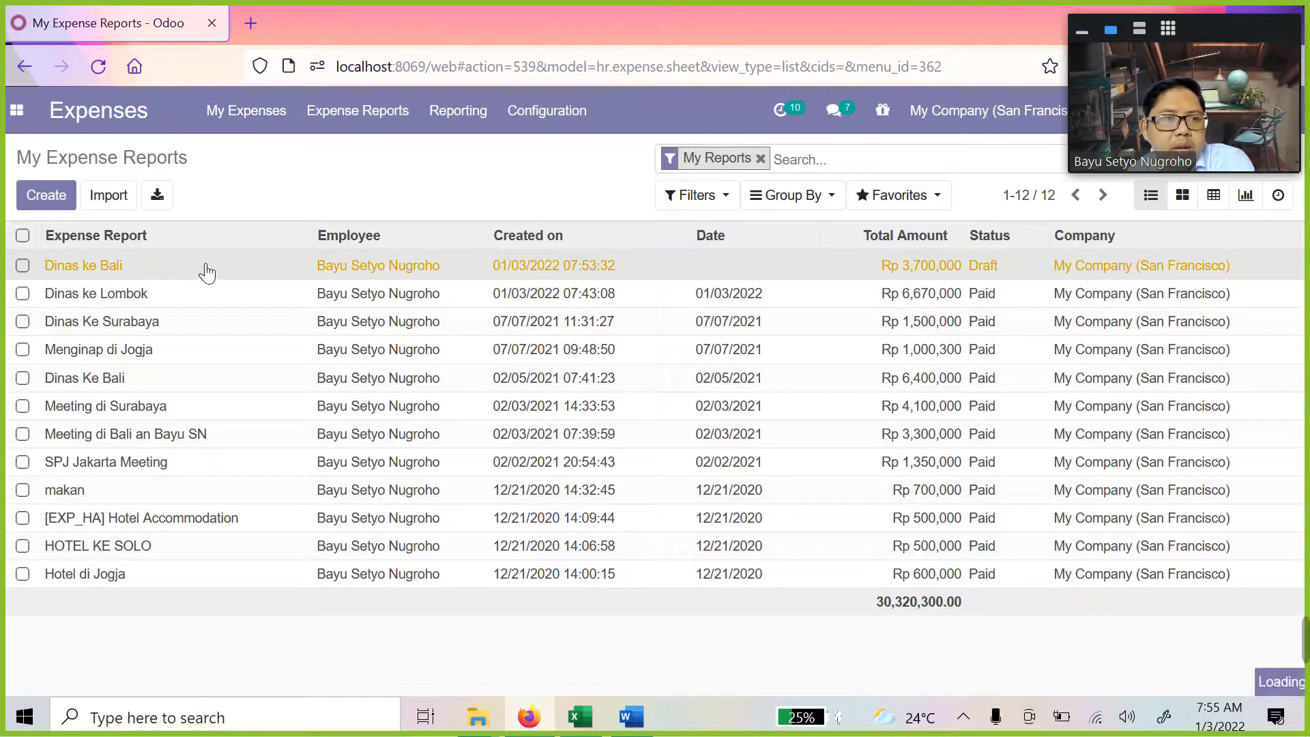
click(205, 262)
scroll(460, 482, down, 3)
scroll(163, 295, up, 3)
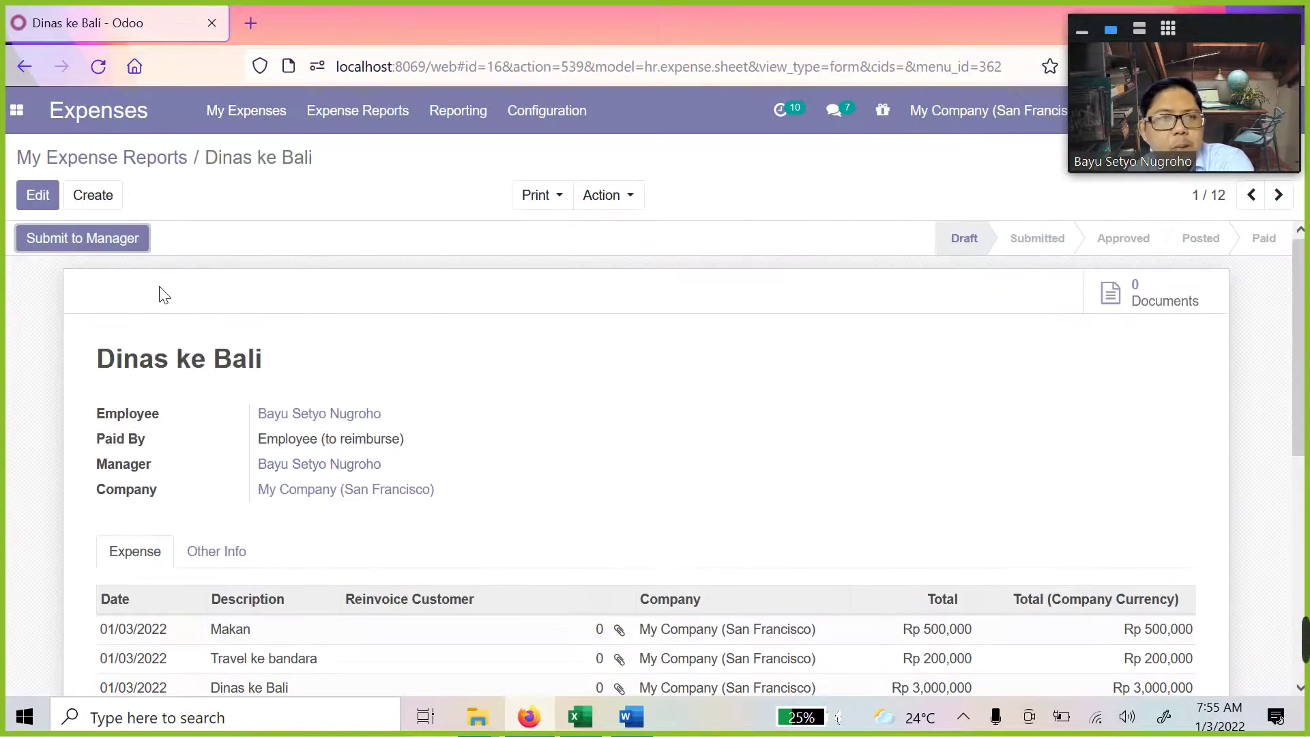
Submit the Dinas ke Bali report to the manager and review its status and planned activities
click(81, 246)
scroll(494, 377, down, 5)
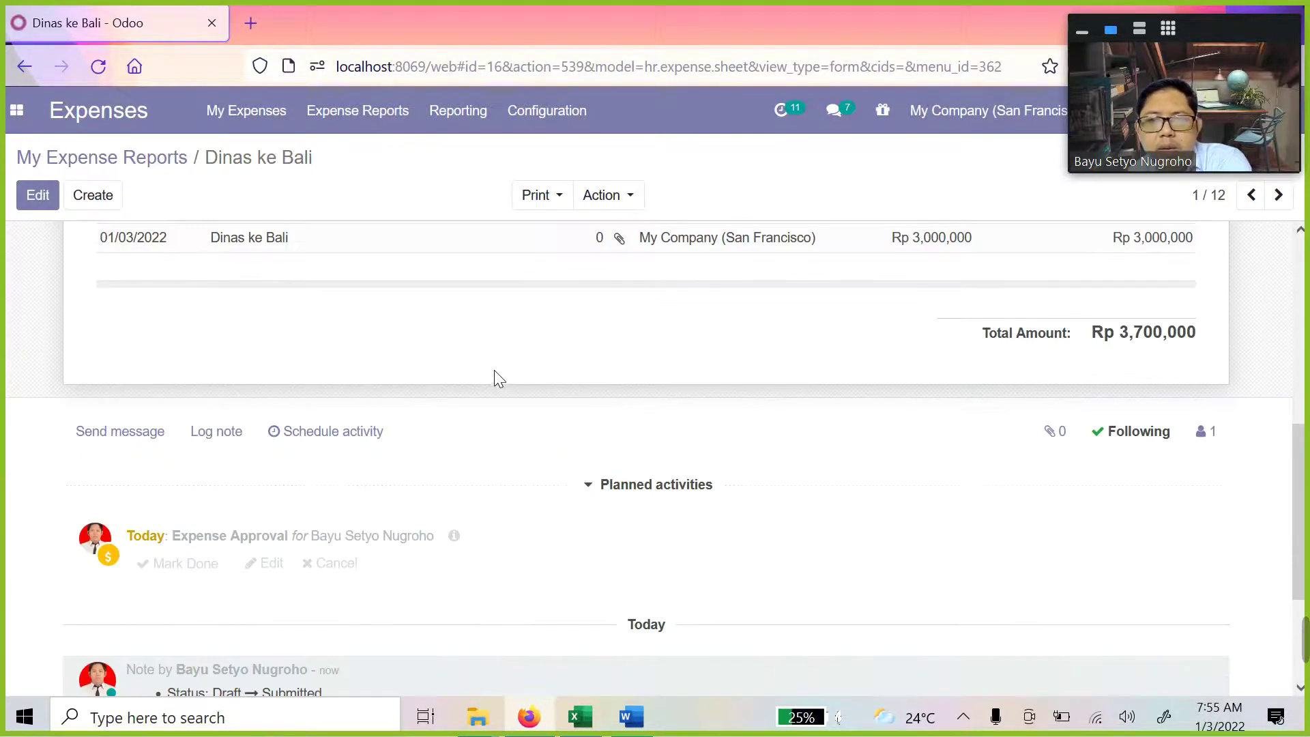
scroll(460, 383, up, 5)
scroll(355, 315, down, 3)
scroll(441, 298, up, 3)
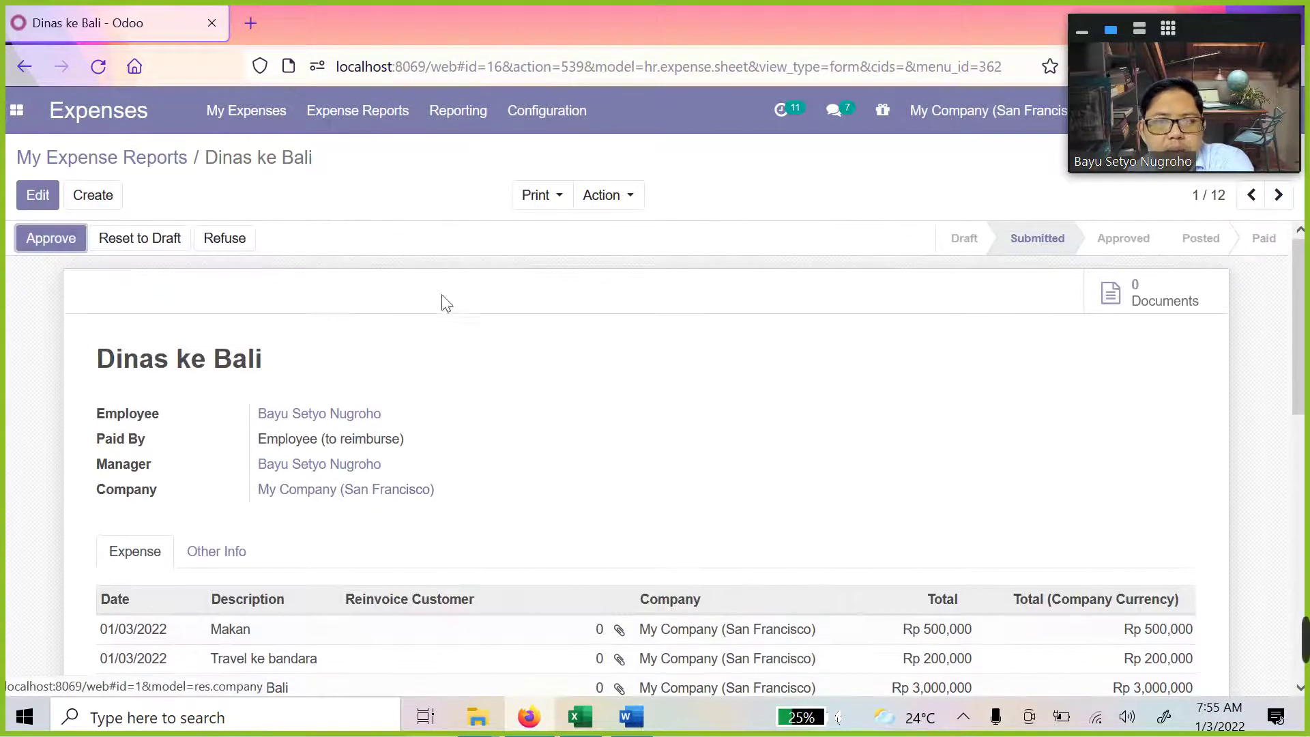
scroll(263, 304, down, 2)
scroll(243, 302, up, 2)
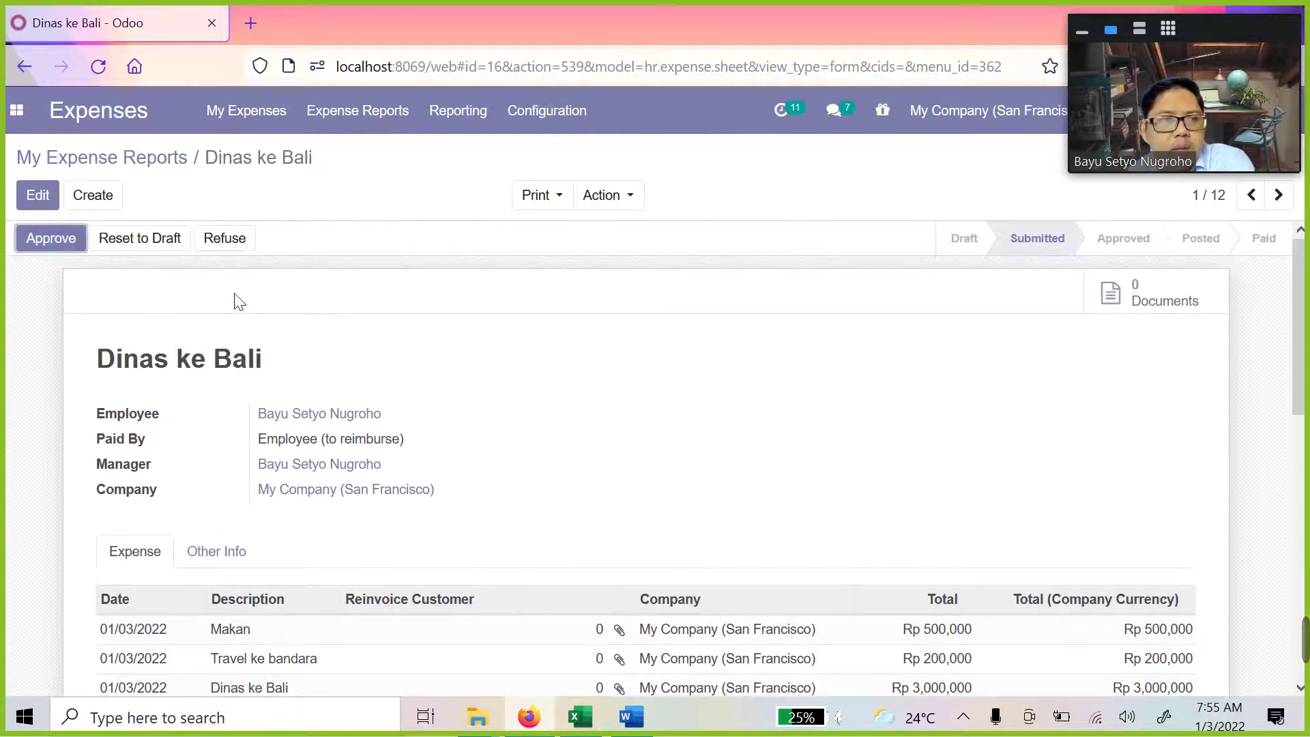
Refuse the submitted Dinas ke Bali report with the reason "nota tidak lengkap" and review the report
click(234, 255)
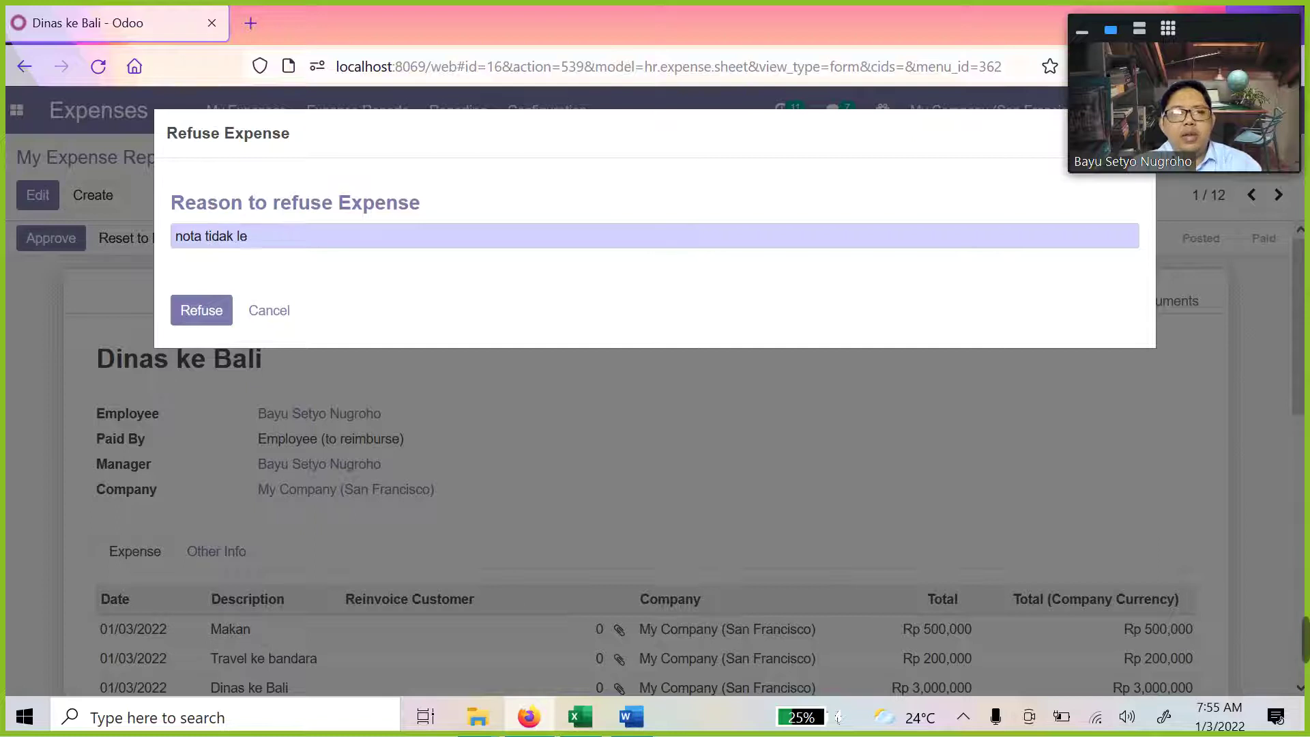
click(208, 309)
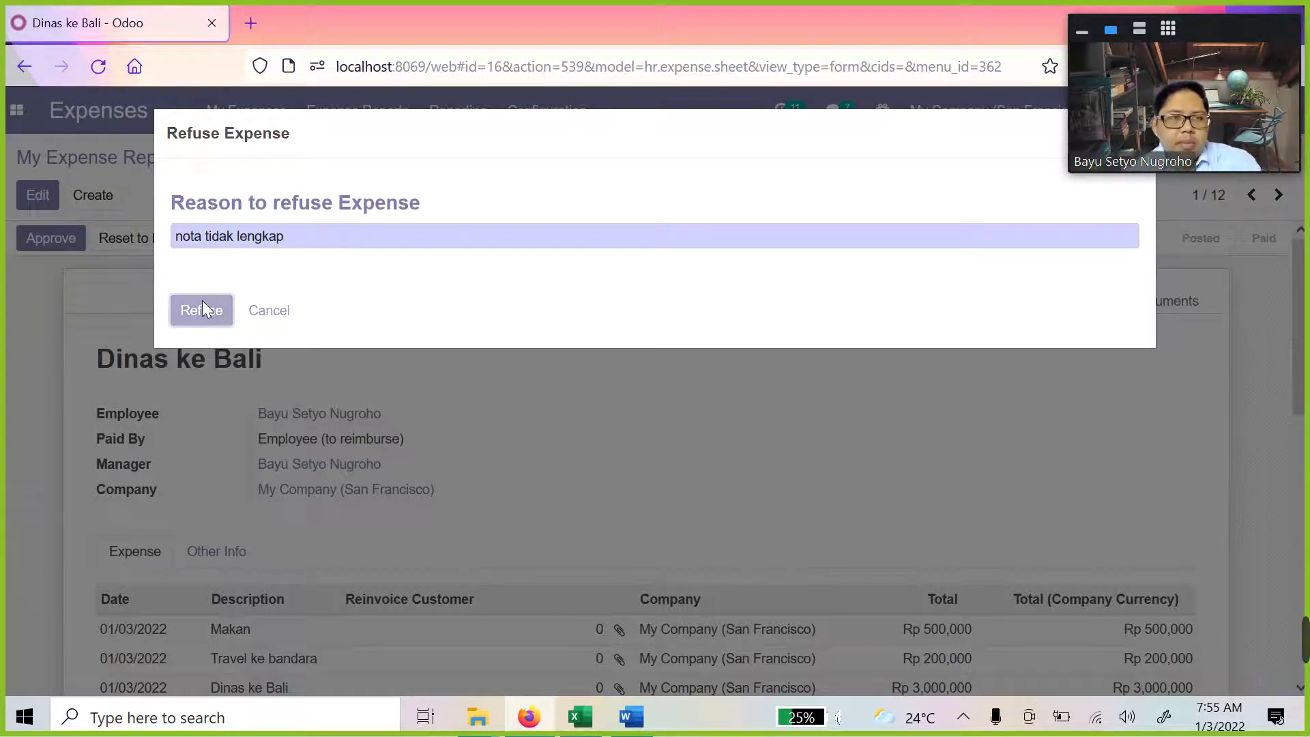
scroll(531, 303, down, 6)
scroll(531, 303, up, 8)
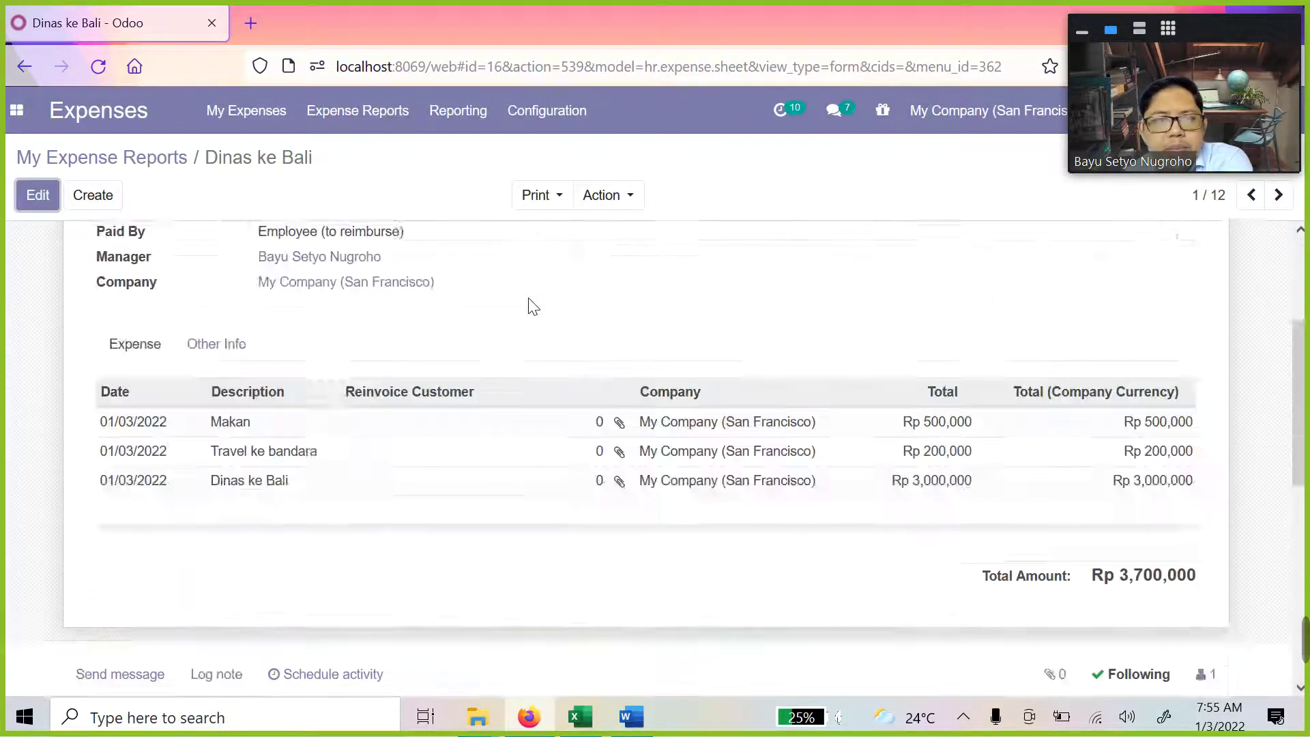
scroll(521, 354, down, 7)
scroll(489, 512, up, 5)
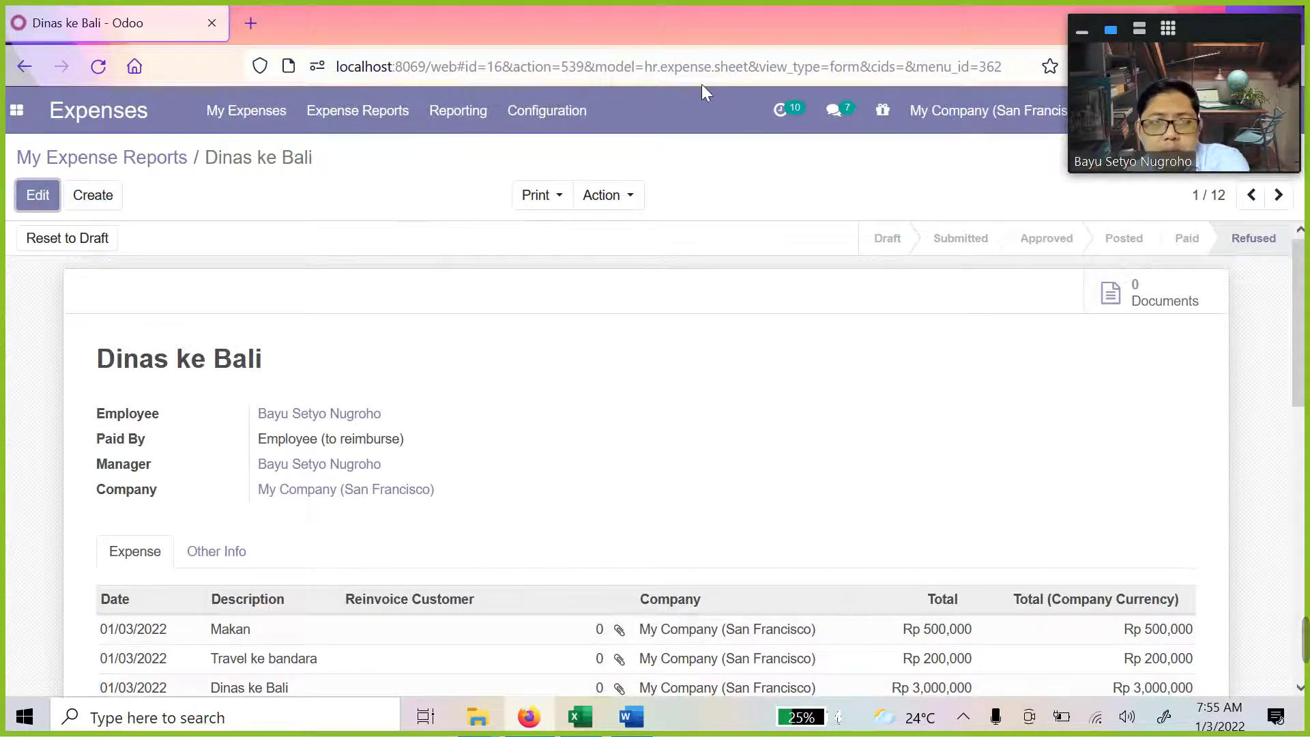
Look for the refused Dinas ke Bali report among own expense reports and among the reports to approve
click(235, 116)
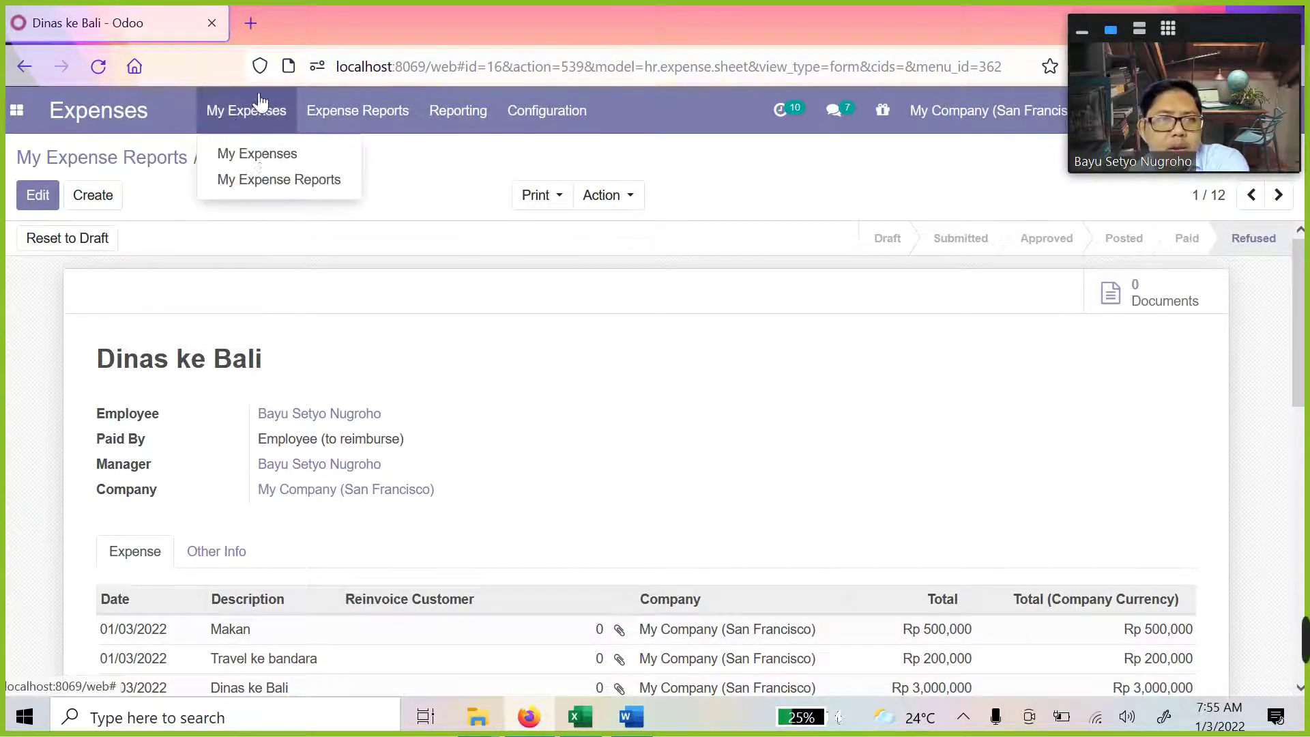
click(271, 182)
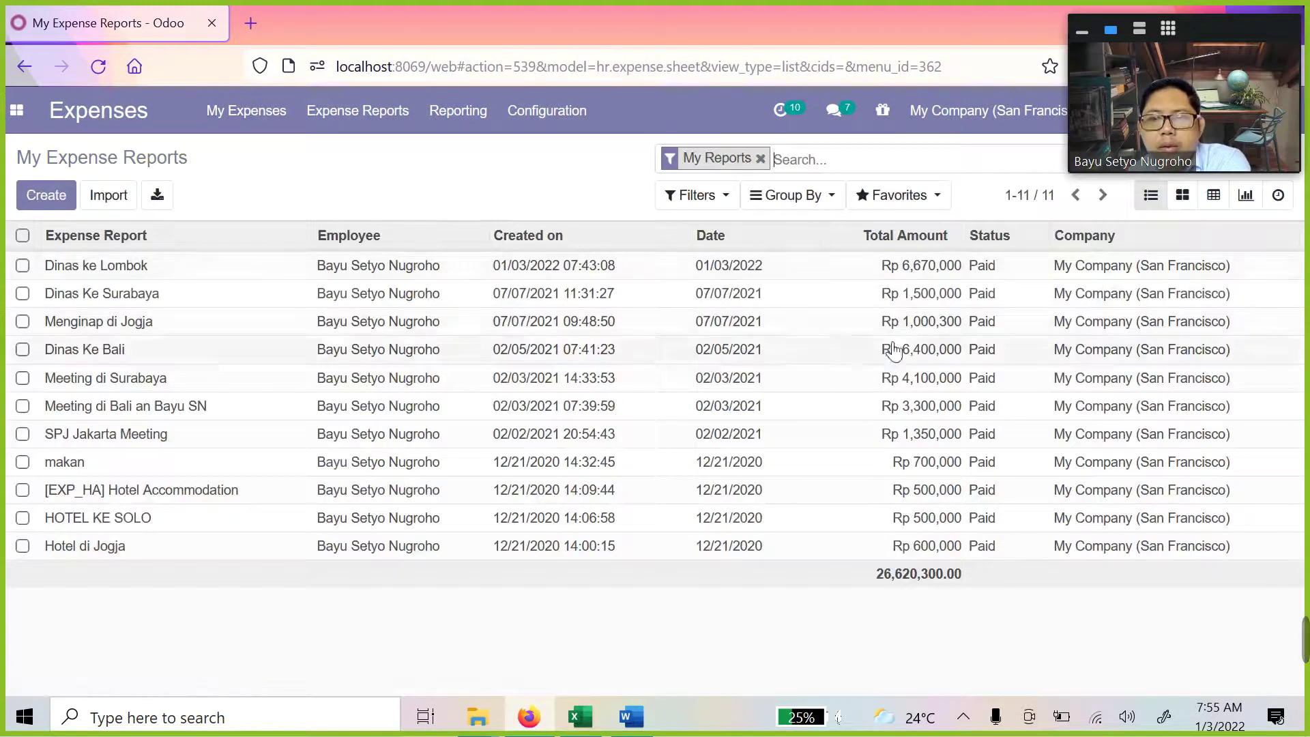
click(368, 121)
click(360, 152)
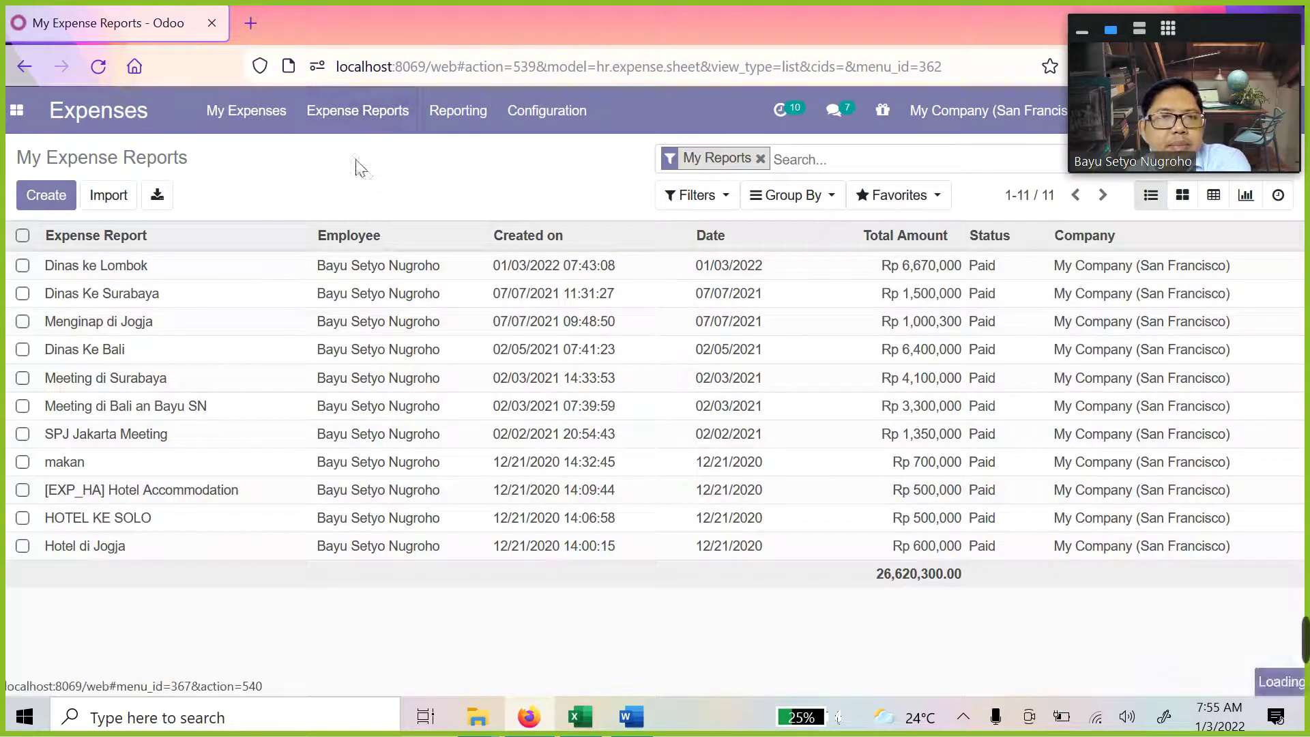
click(266, 112)
mouse_move(436, 120)
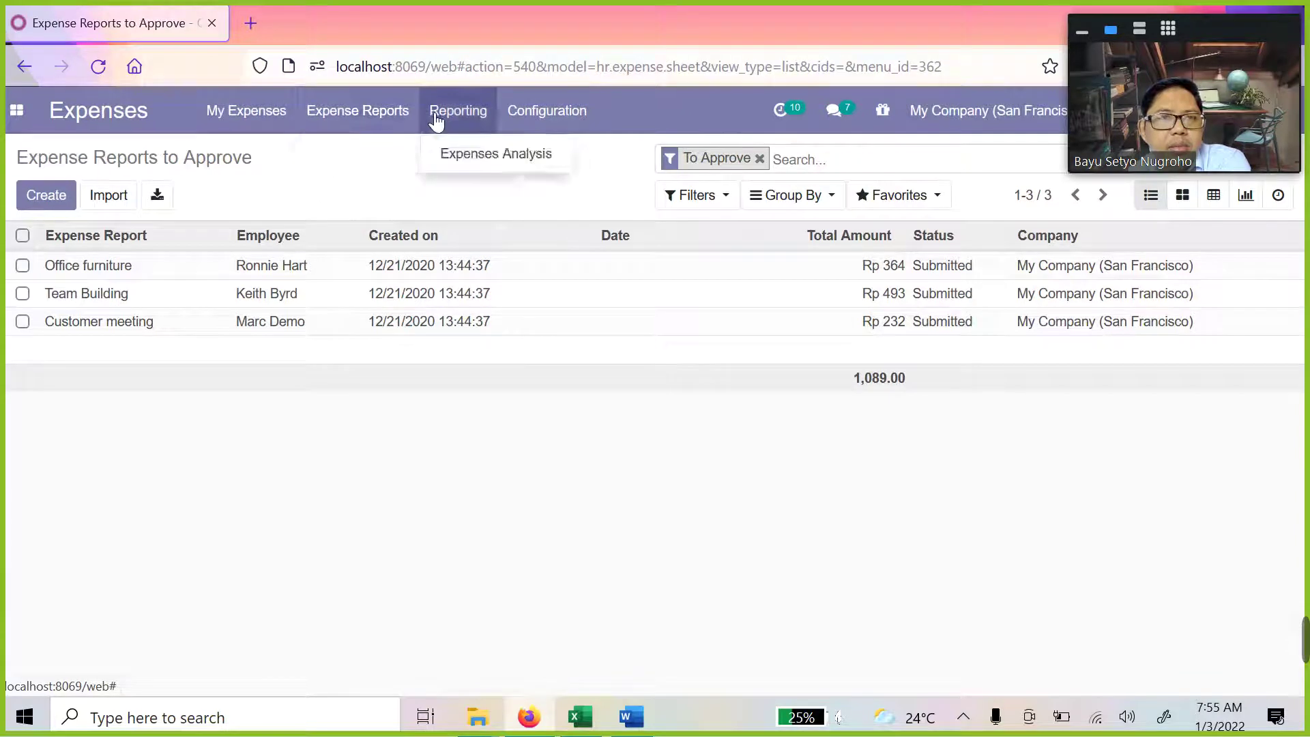
Check the list of own expenses and recheck own expense reports for the refused report
click(276, 119)
click(265, 115)
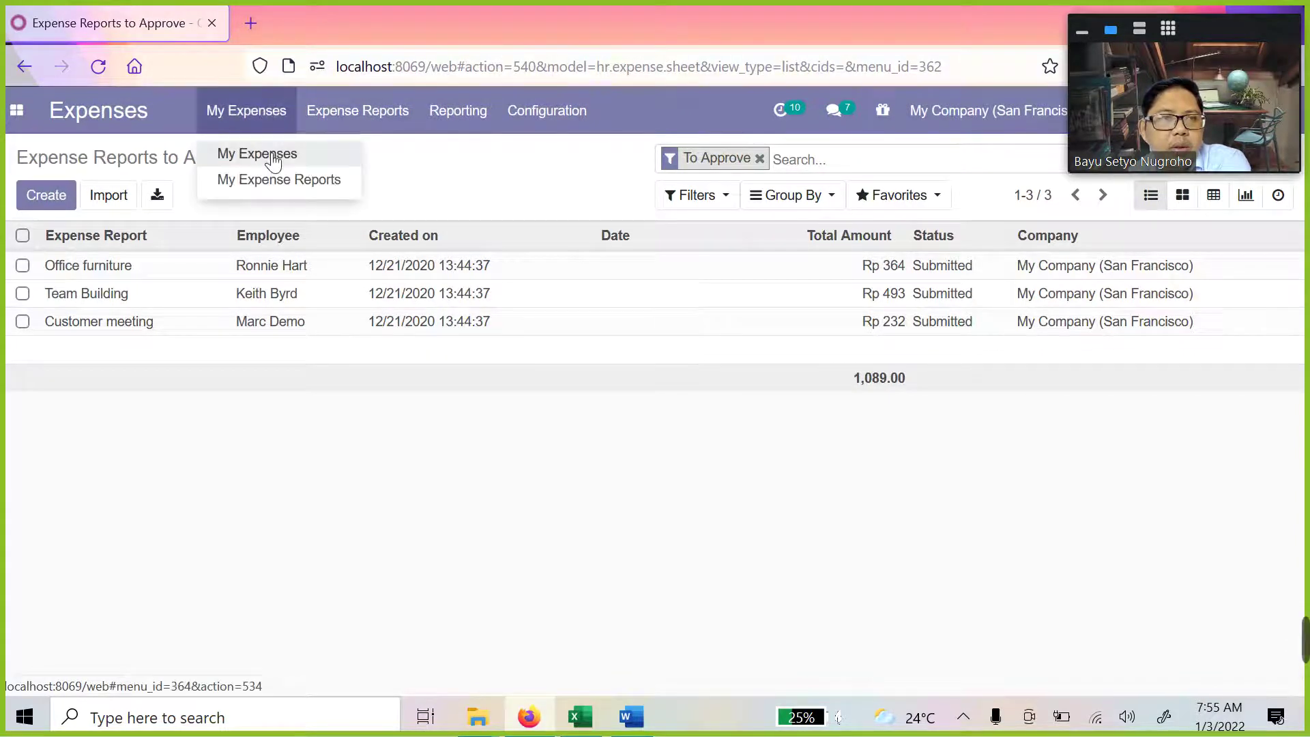
click(271, 155)
click(247, 124)
click(258, 178)
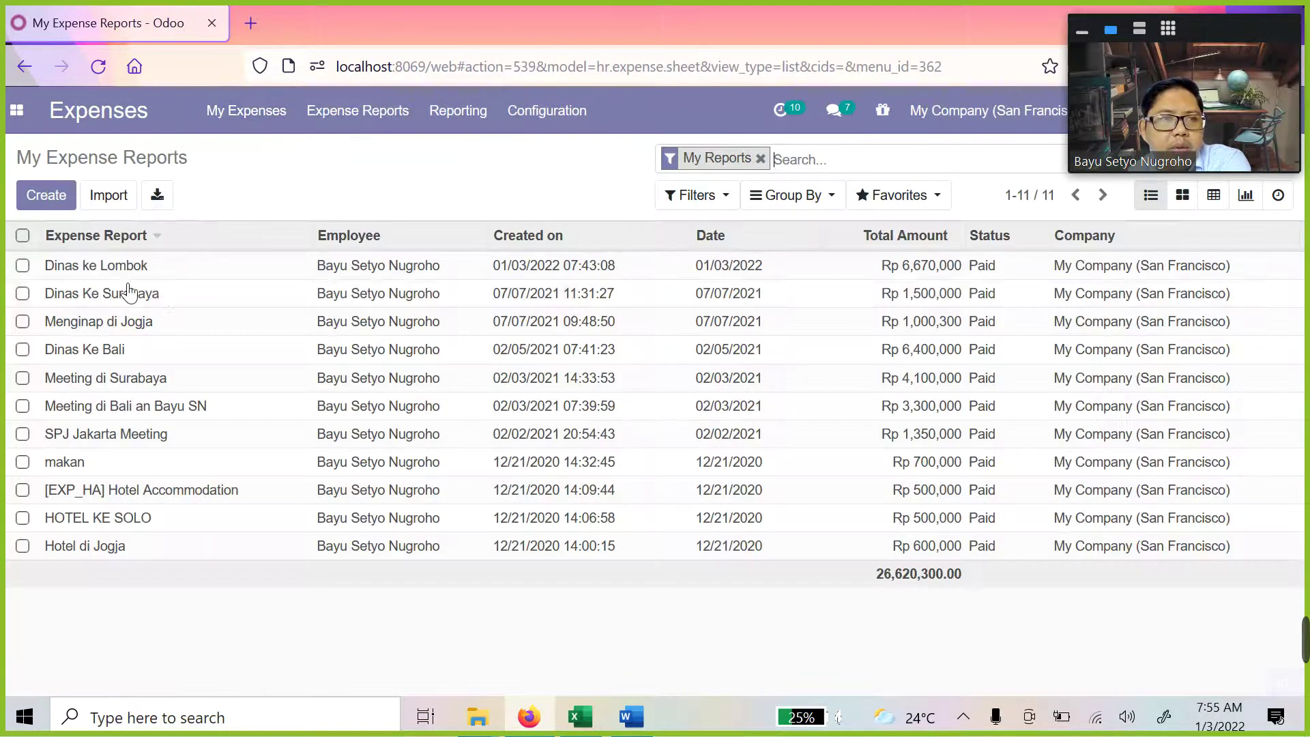
click(366, 130)
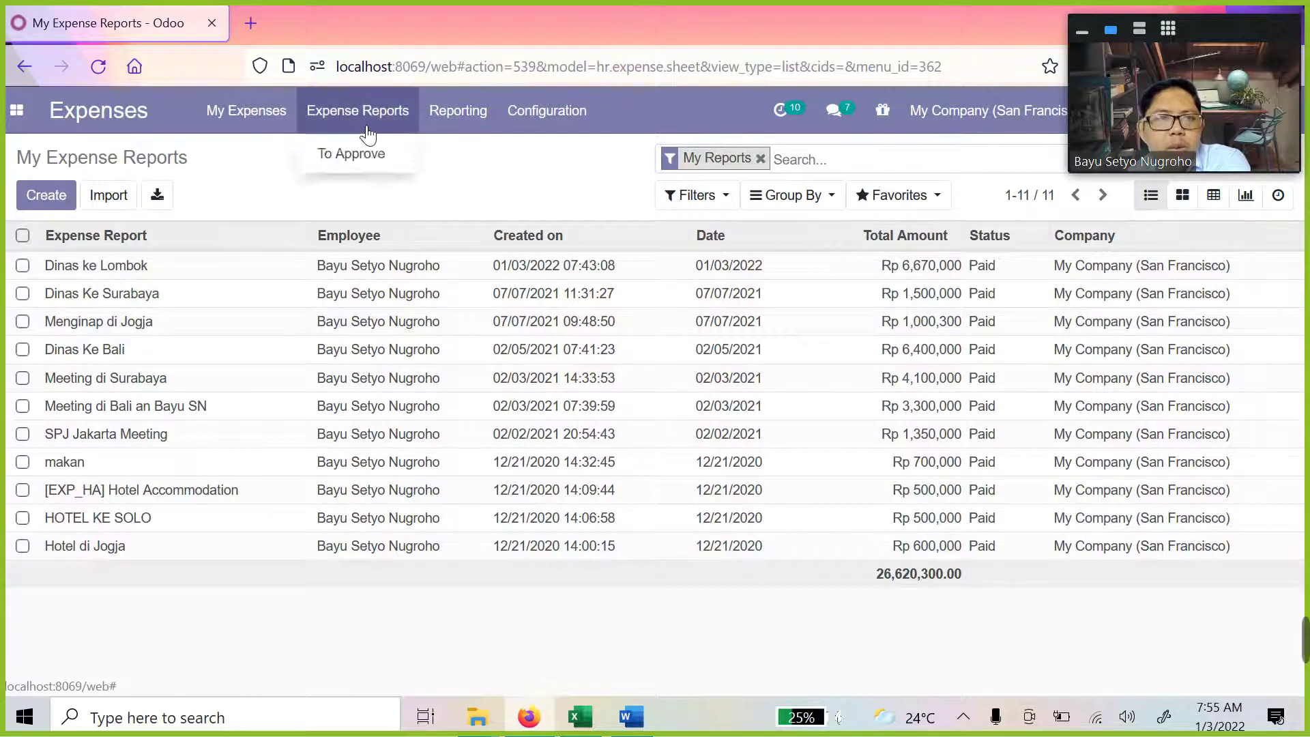
click(261, 176)
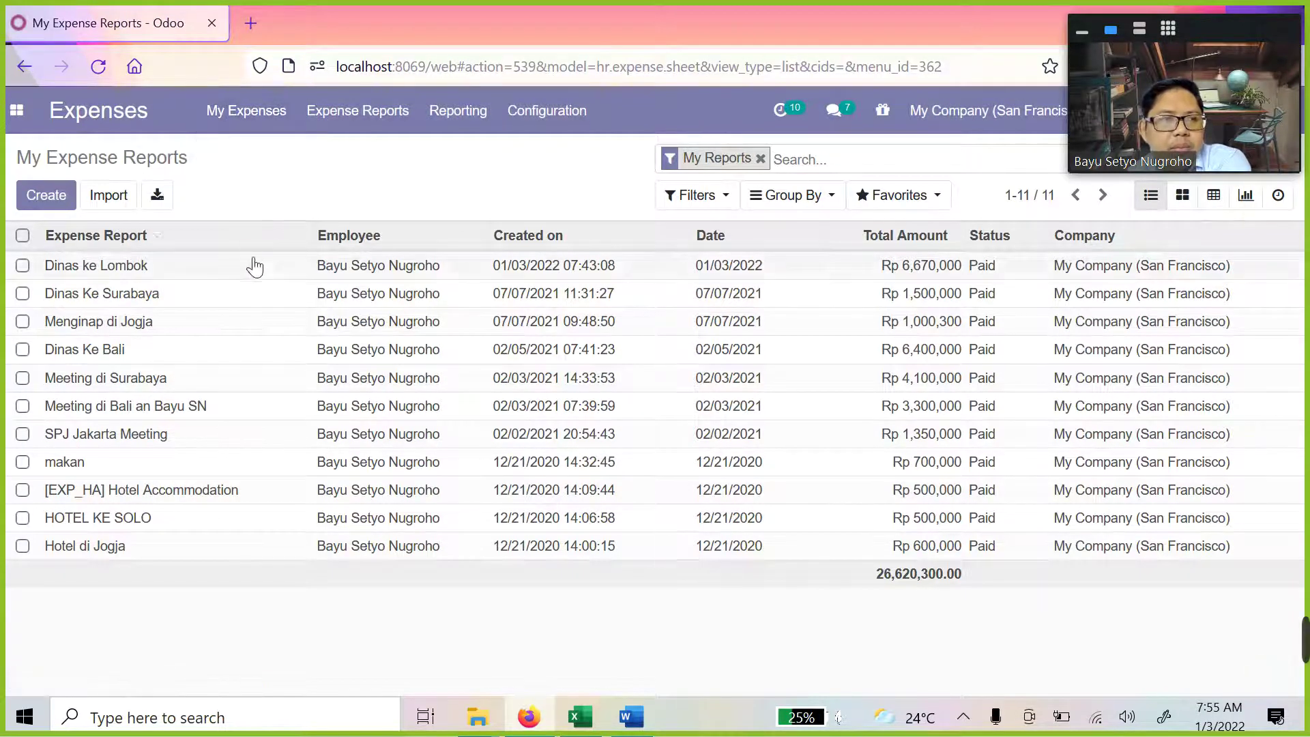
Filter the My Expense Reports list by Refused only, without the My Reports filter
click(699, 196)
drag(689, 235, 705, 409)
click(674, 376)
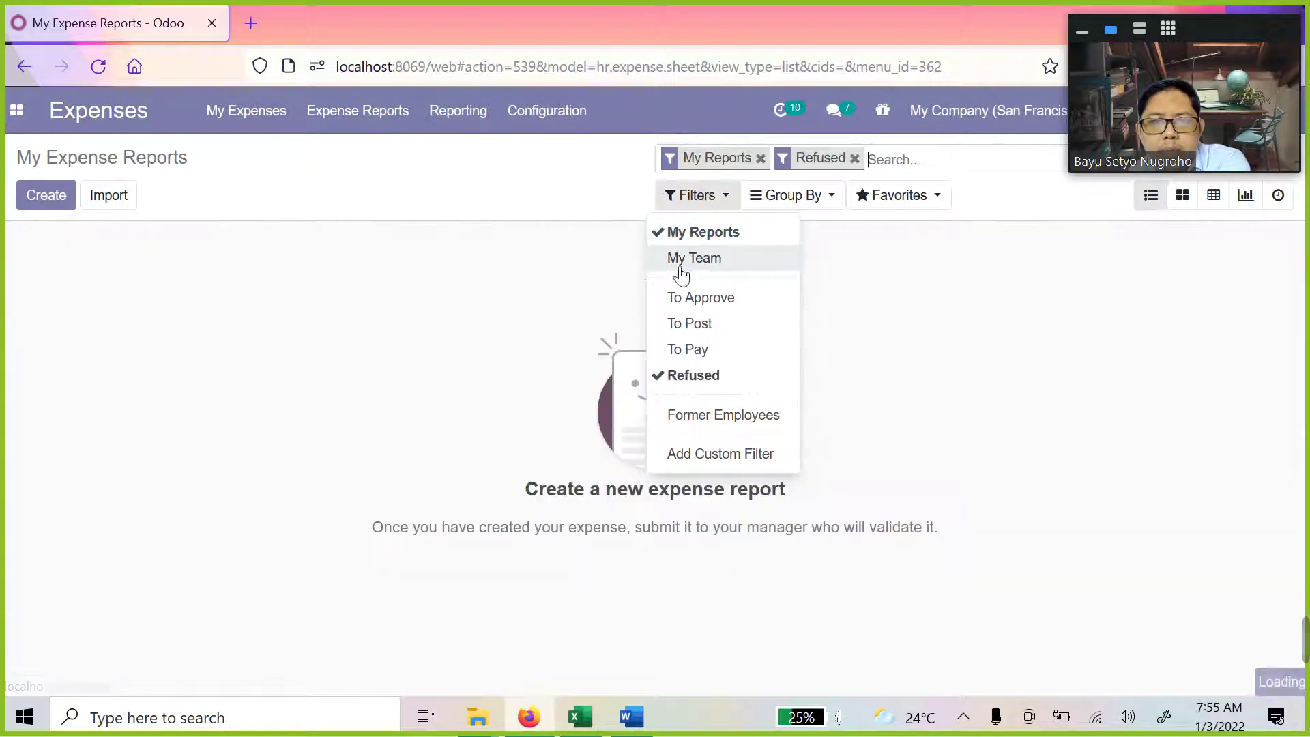
click(672, 234)
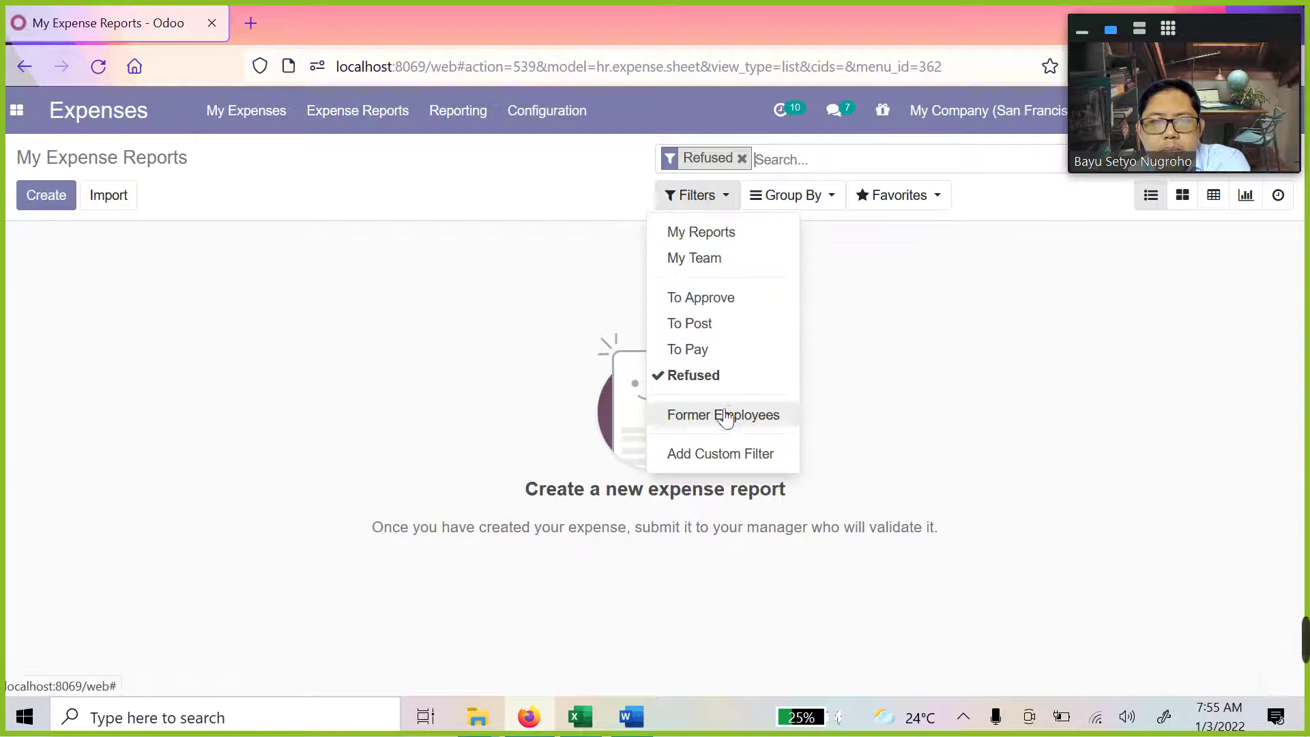
click(606, 345)
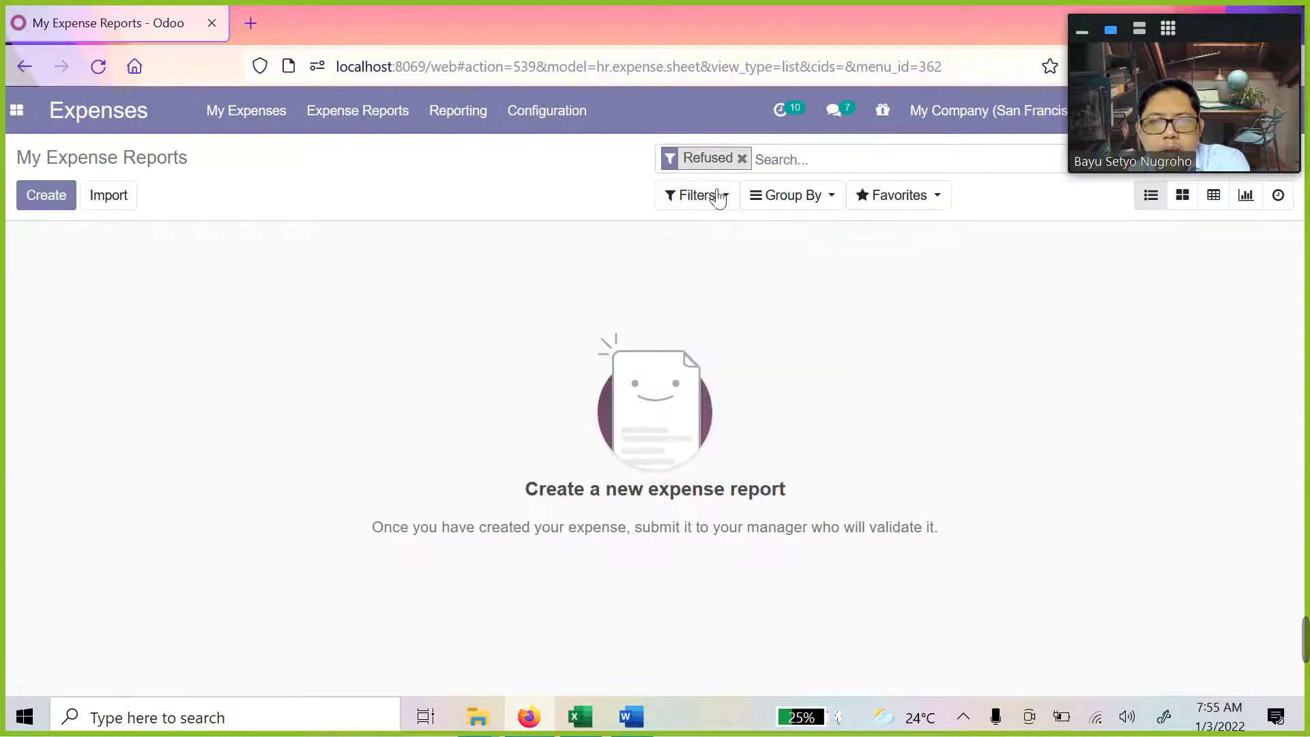
Try filtering the list by My Reports, My Team, To Approve, To Post and To Pay instead of Refused
click(718, 197)
click(713, 232)
click(702, 266)
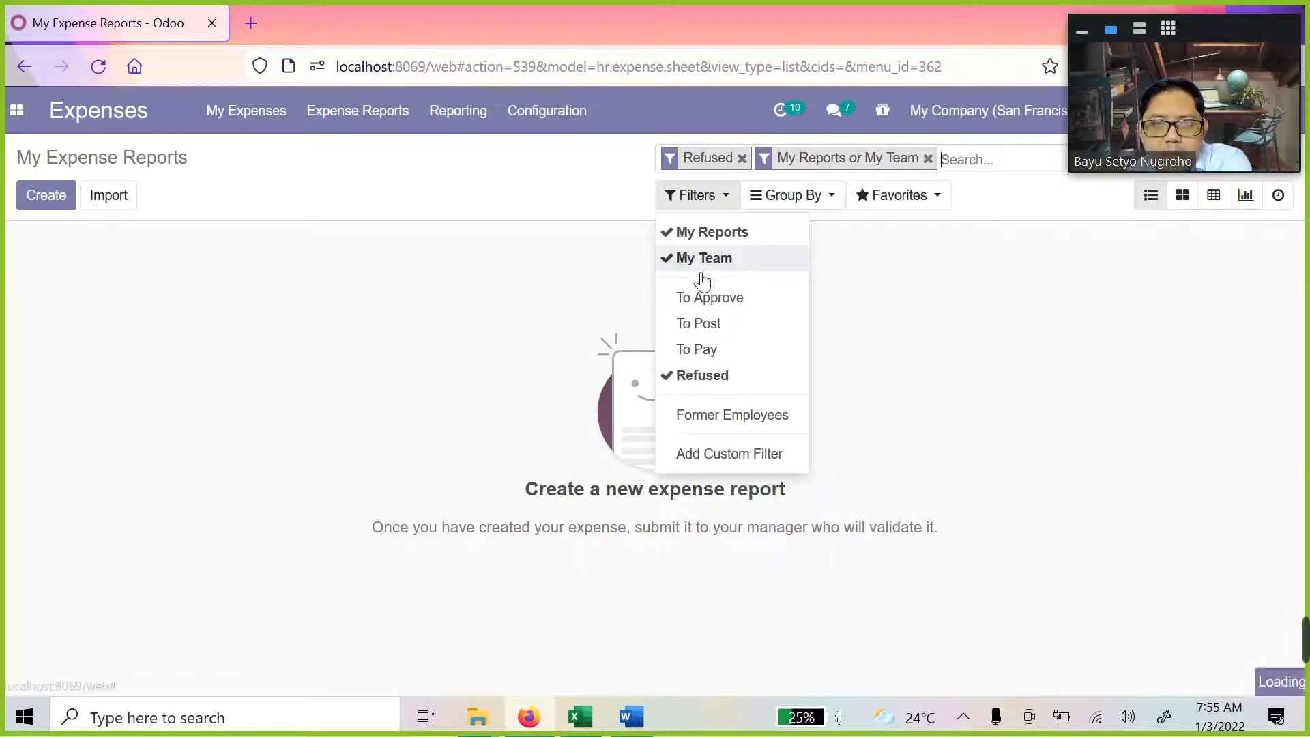
click(709, 297)
click(701, 324)
click(699, 349)
click(703, 375)
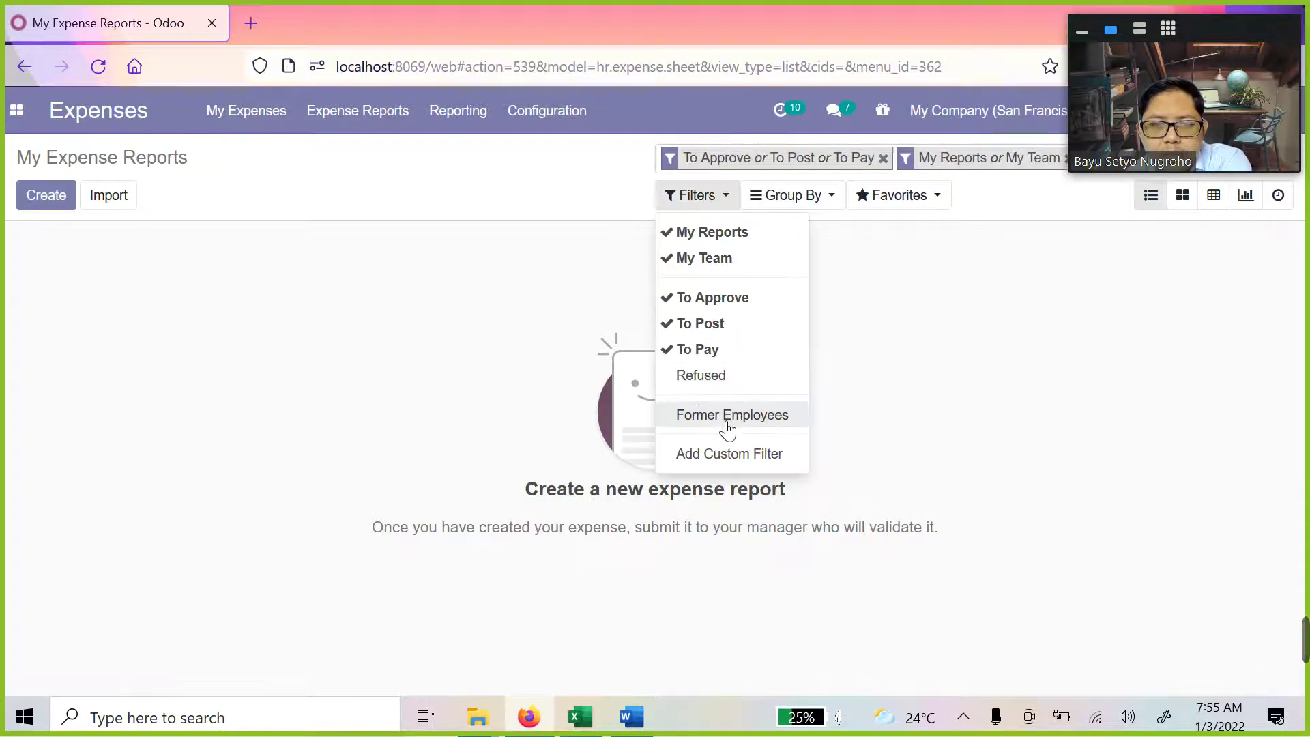
Remove the My Reports, My Team, To Approve, To Post and To Pay filters and restore the Refused filter
click(682, 198)
click(678, 197)
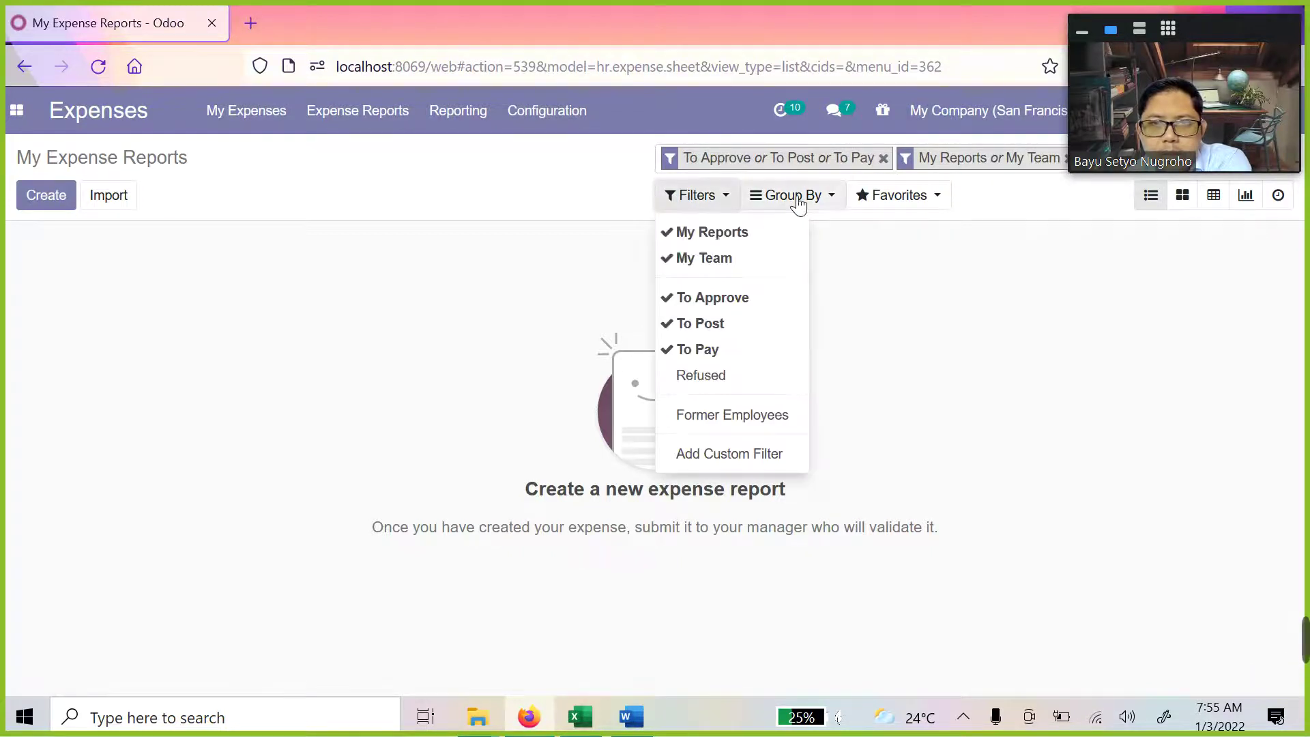
click(798, 198)
click(716, 198)
click(709, 233)
click(699, 258)
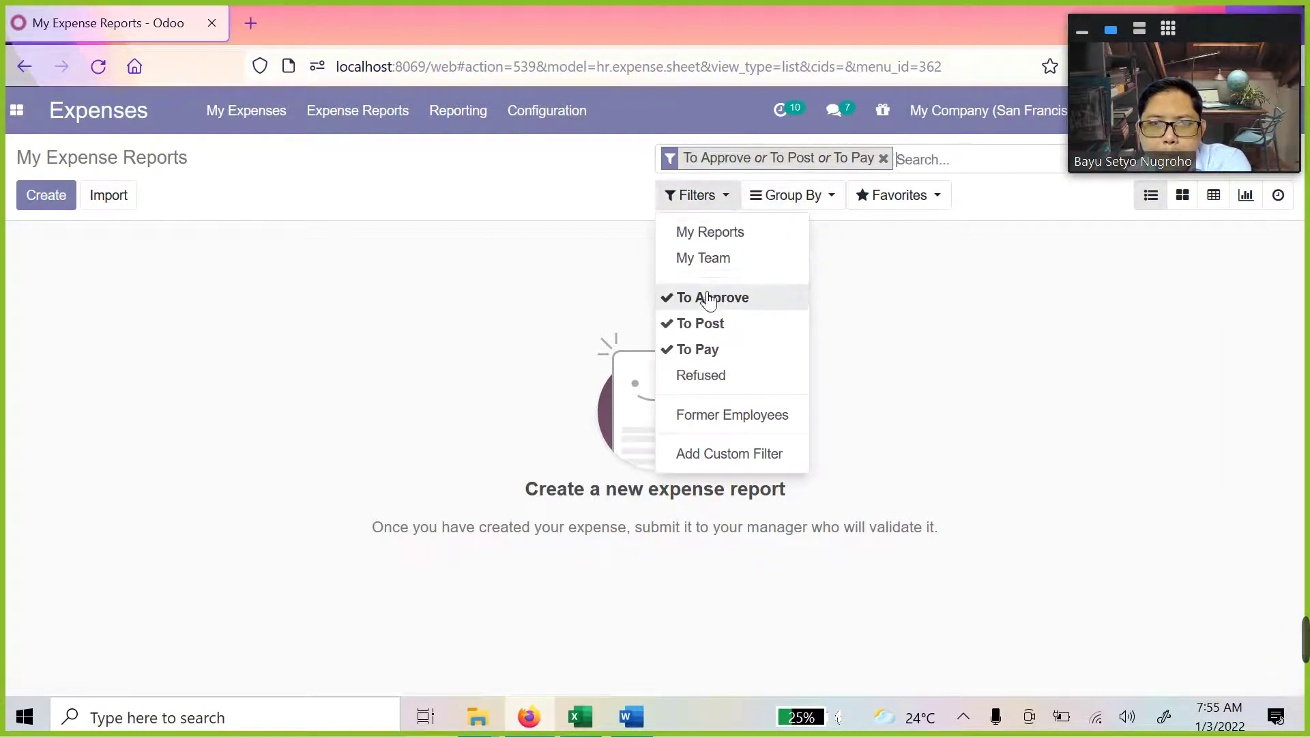
click(710, 299)
click(702, 323)
click(700, 349)
click(706, 376)
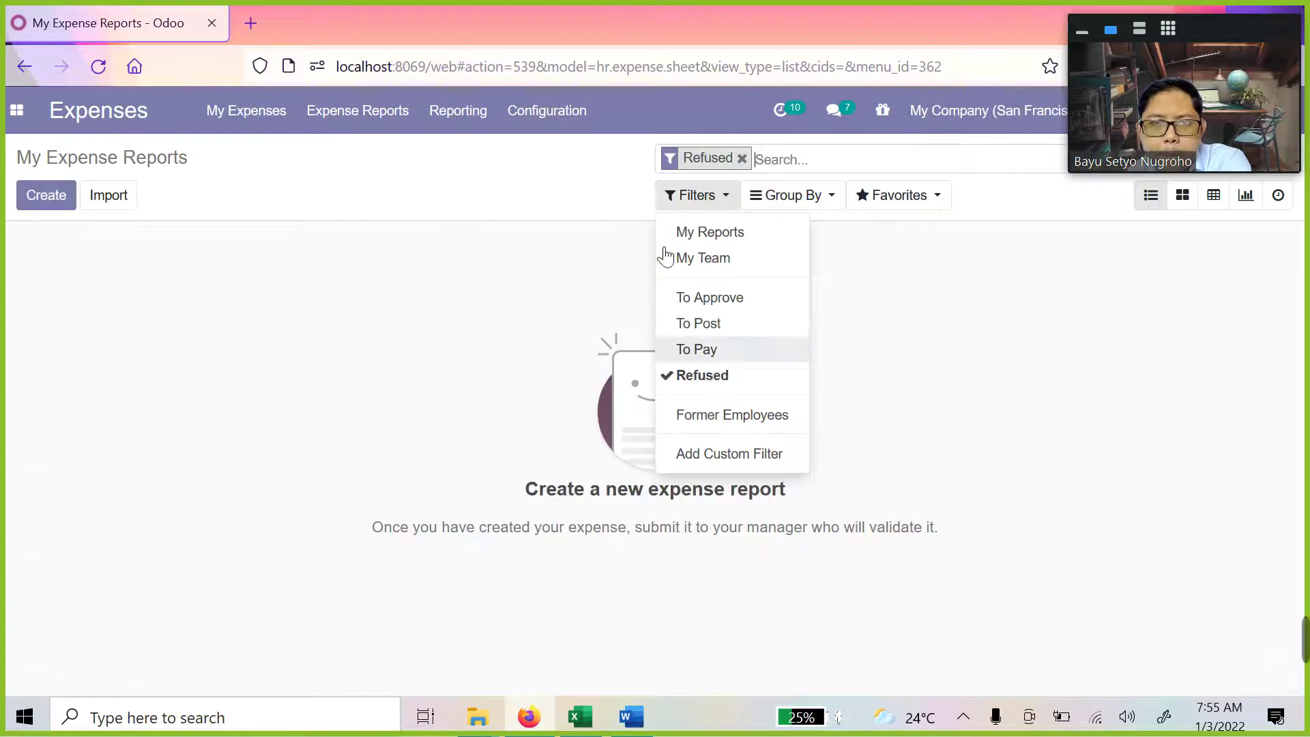
Open the expense reports to approve and filter them by Refused instead of To Approve
click(374, 117)
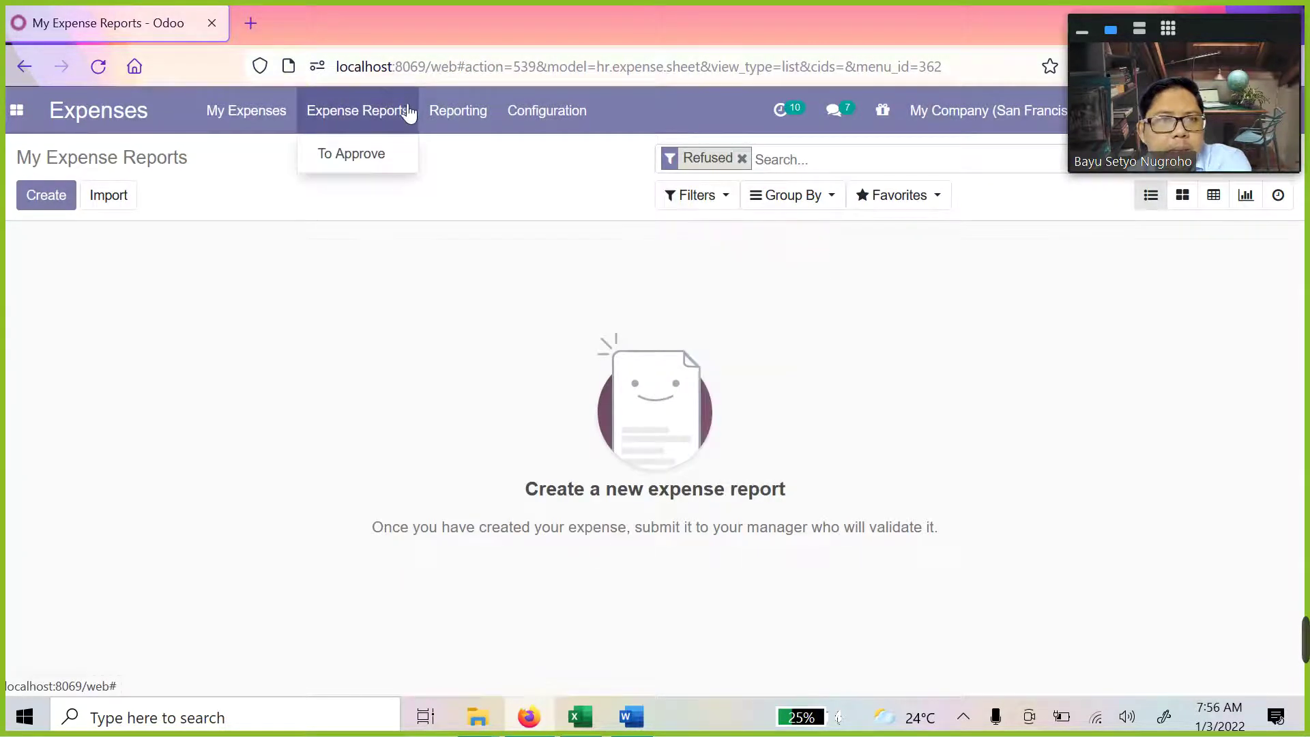
click(346, 156)
click(696, 198)
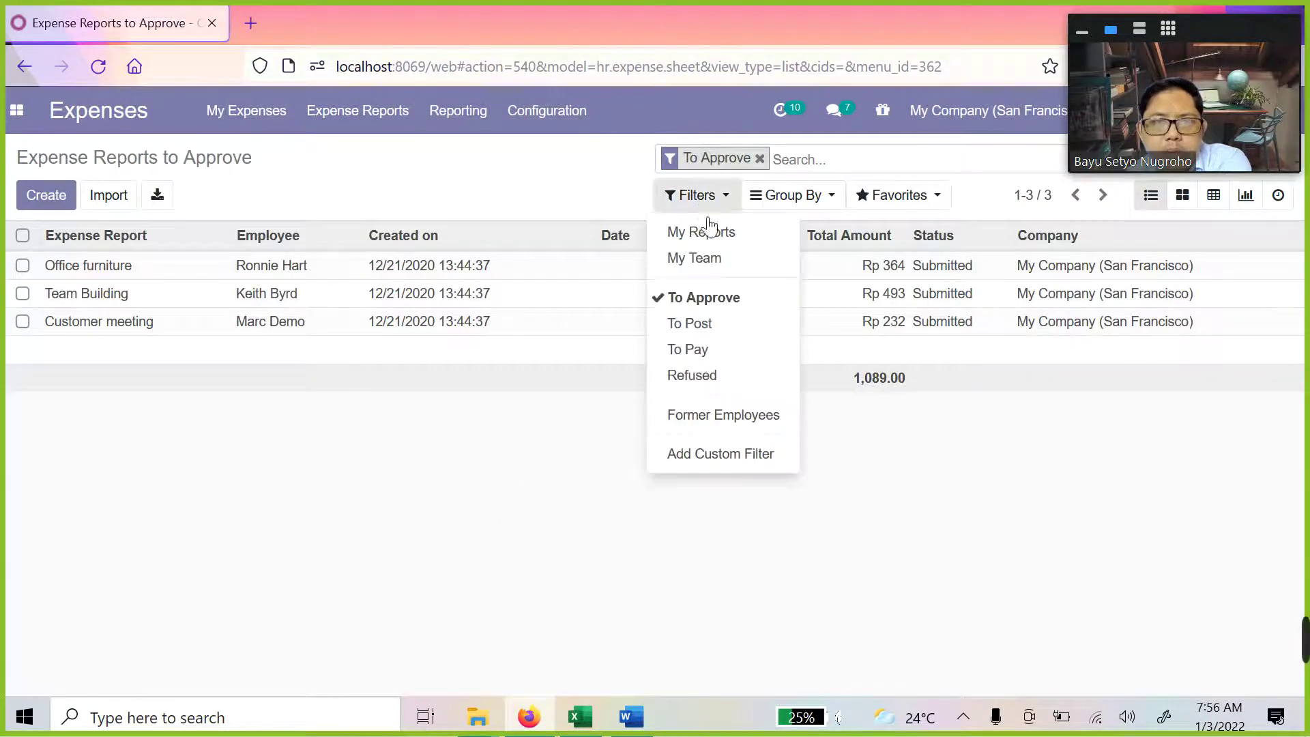
click(698, 376)
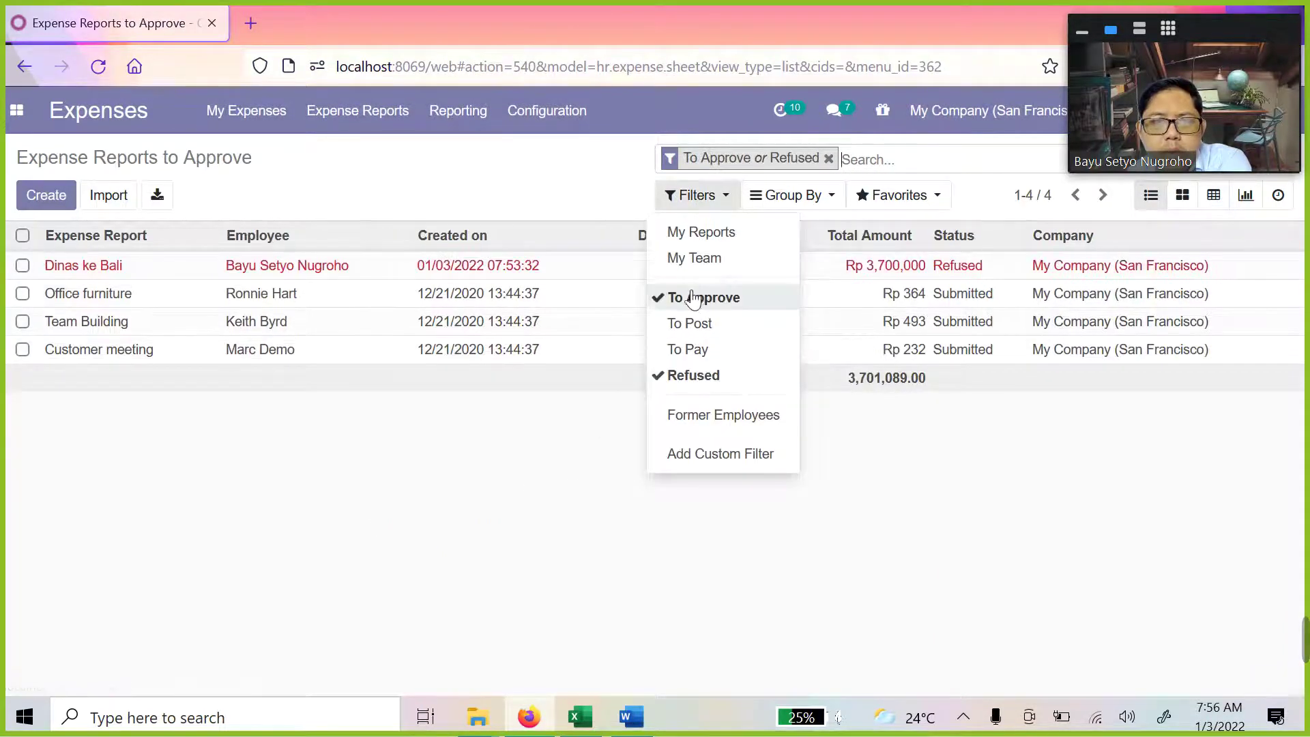
click(692, 297)
click(532, 426)
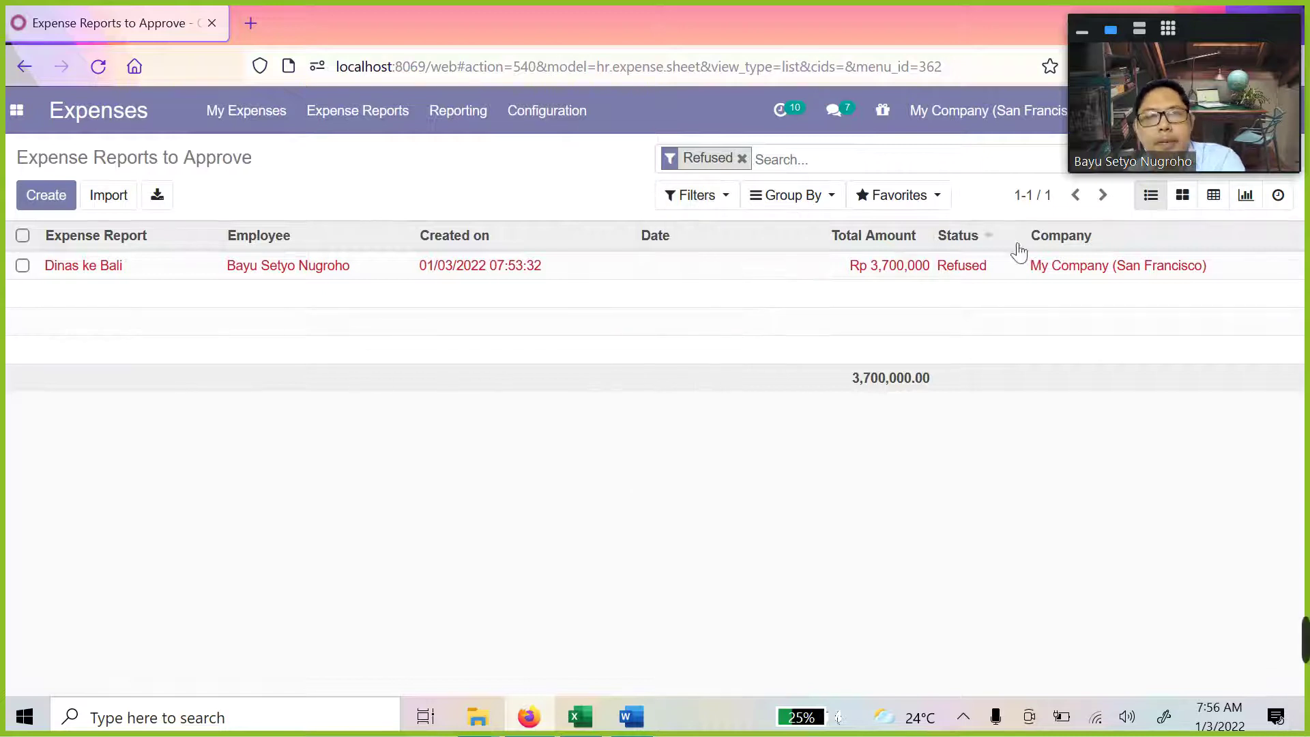
Reset the refused Dinas ke Bali report to draft and look it up in the list of own expense reports
click(204, 265)
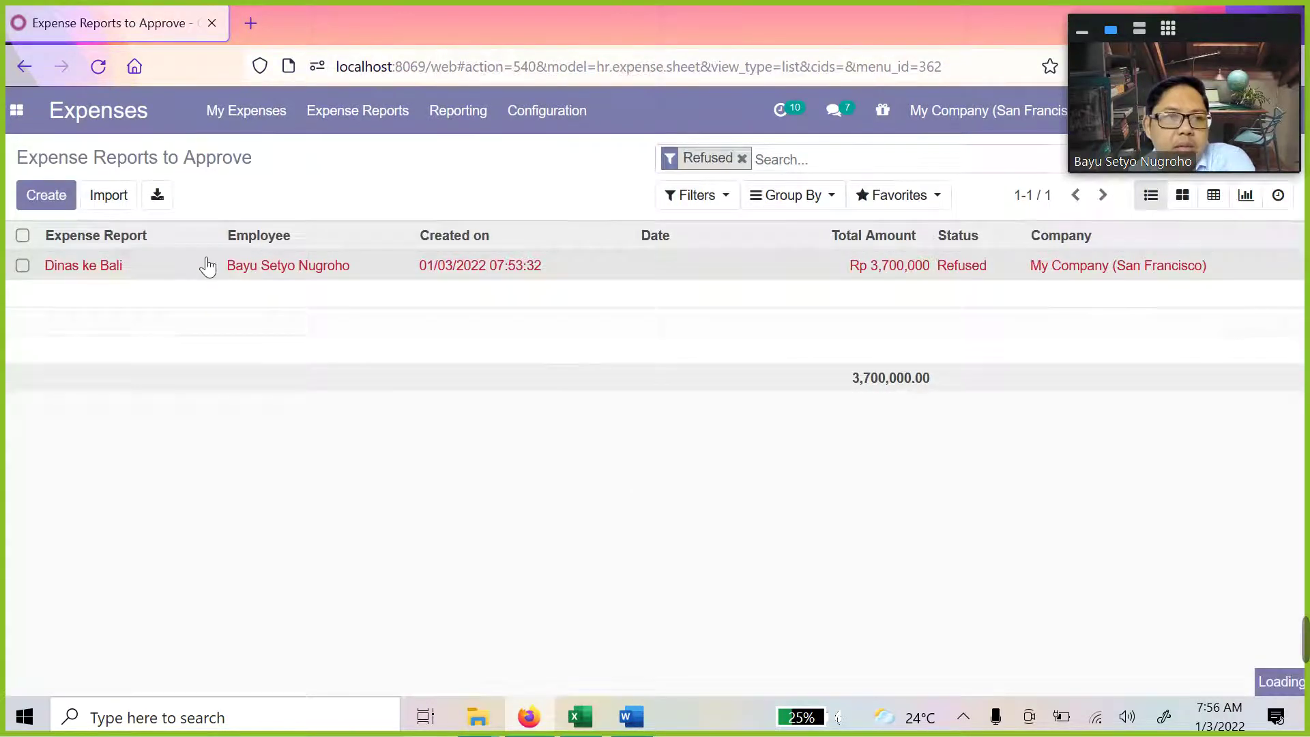
click(73, 246)
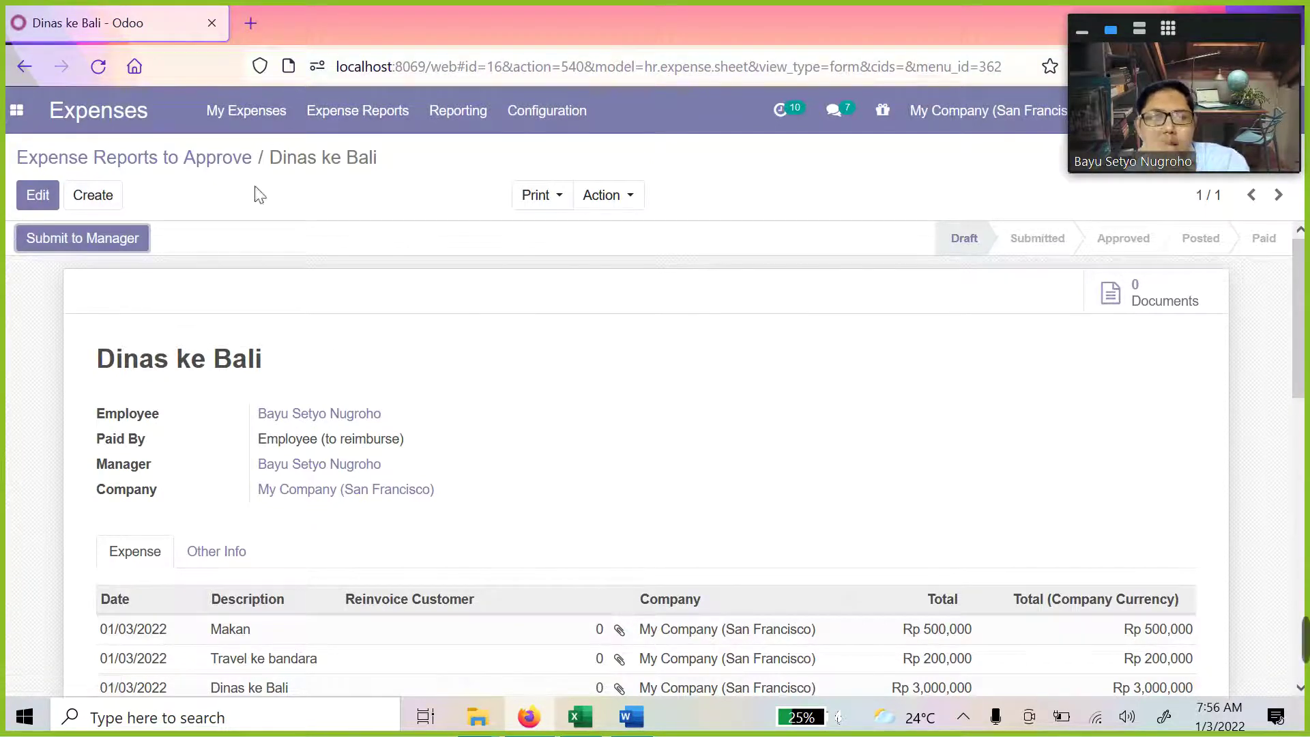
click(278, 117)
click(283, 153)
click(281, 130)
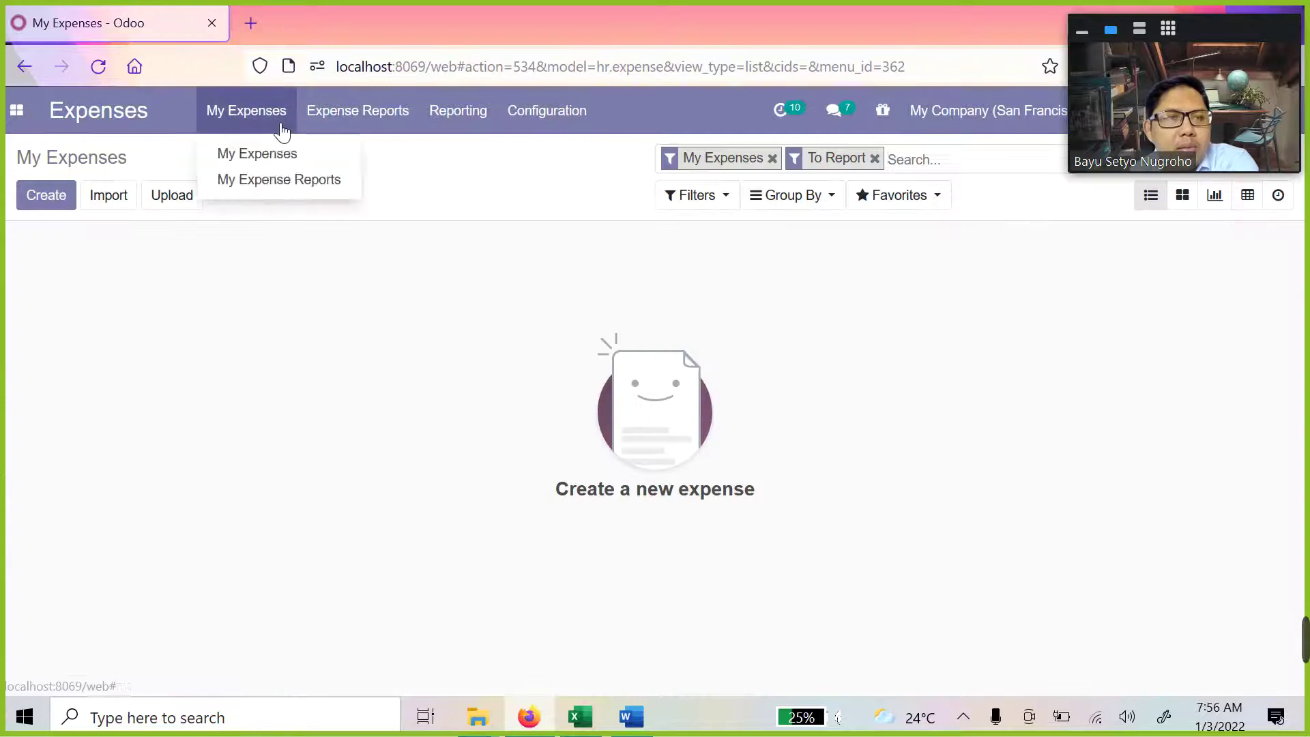
click(262, 182)
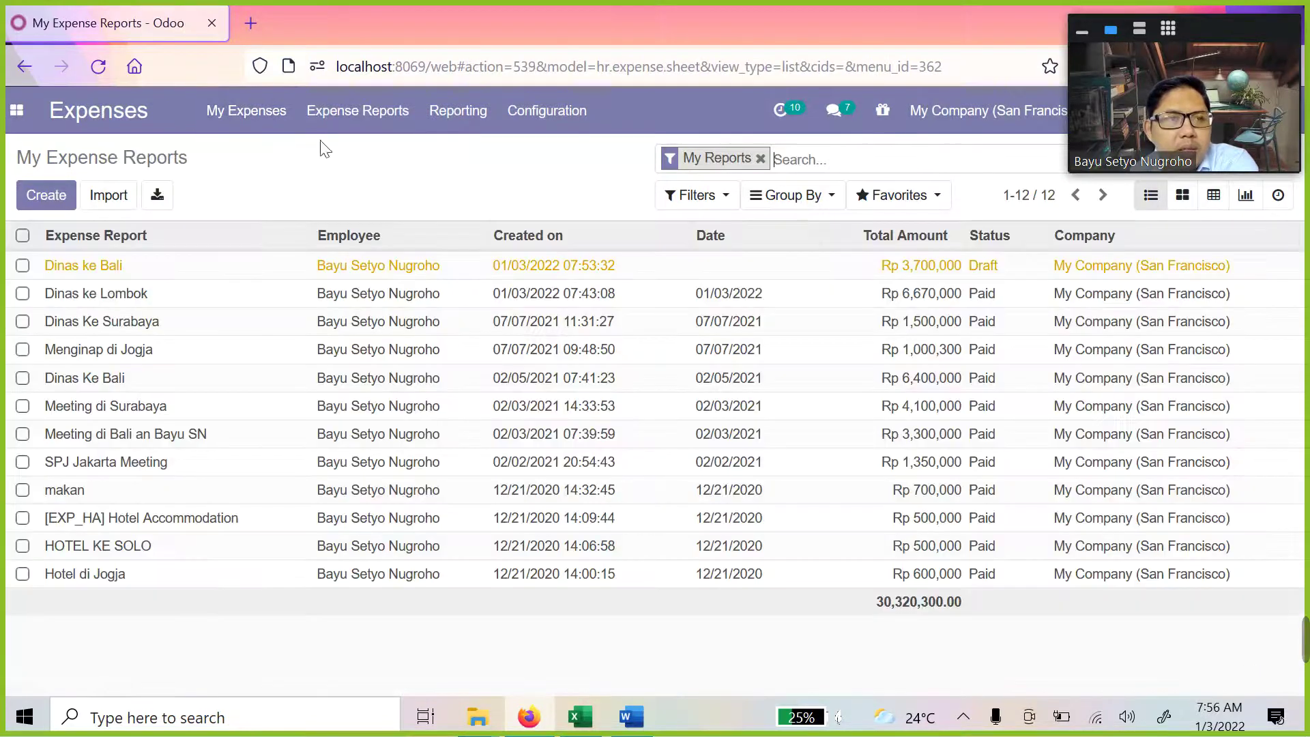
Open the draft Dinas ke Bali report and read the refusal reason and status changes in its message history
click(376, 271)
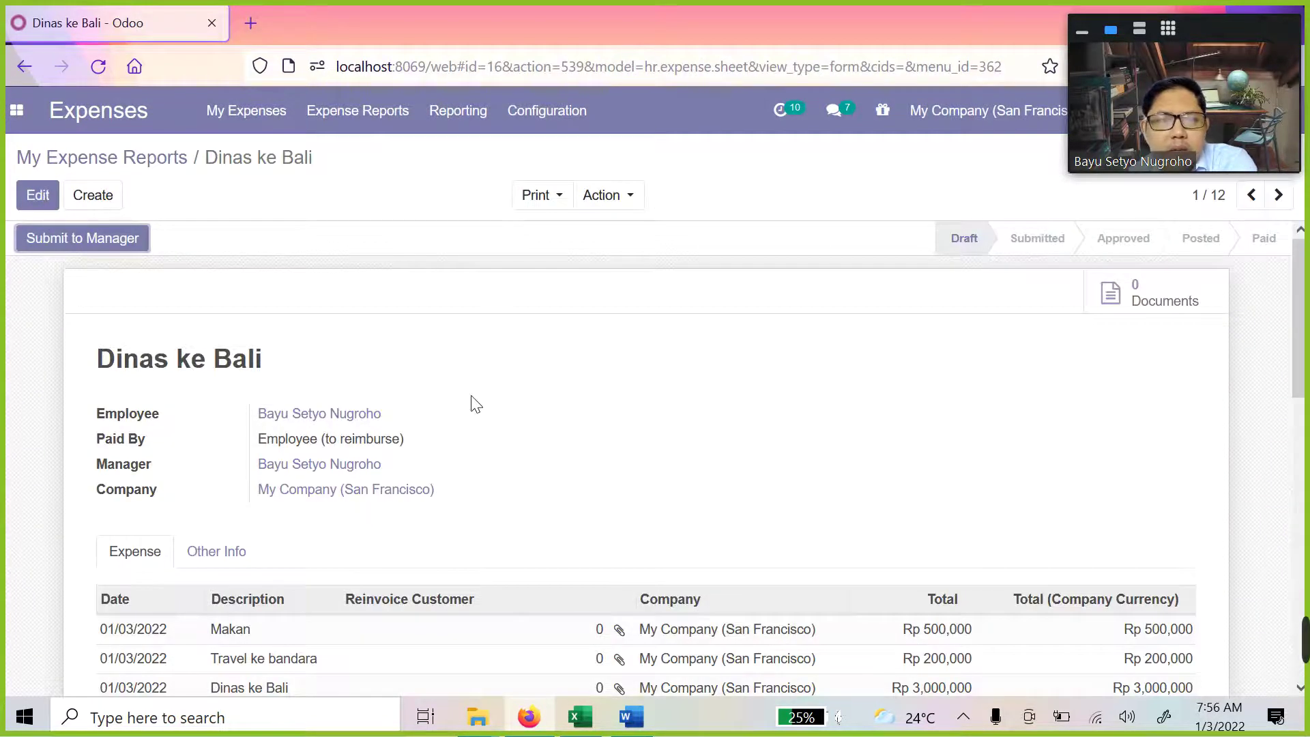
scroll(476, 404, down, 10)
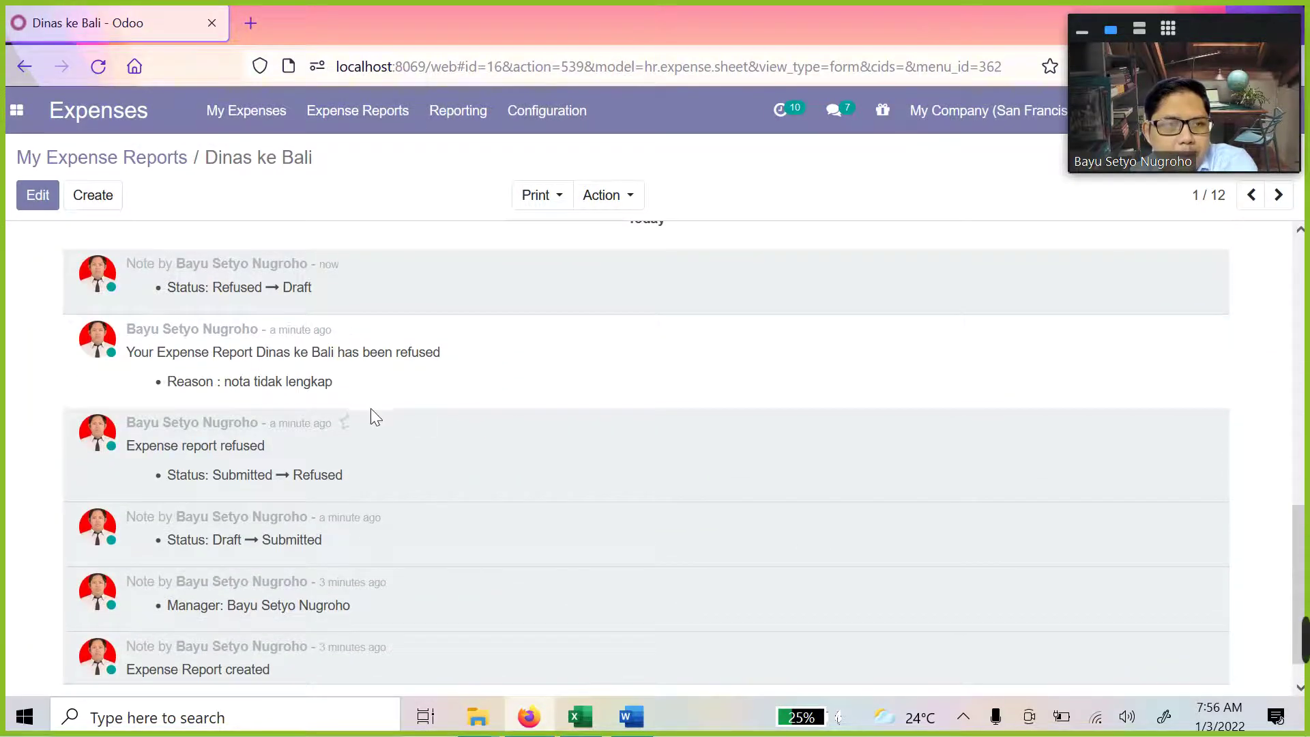
scroll(371, 408, down, 1)
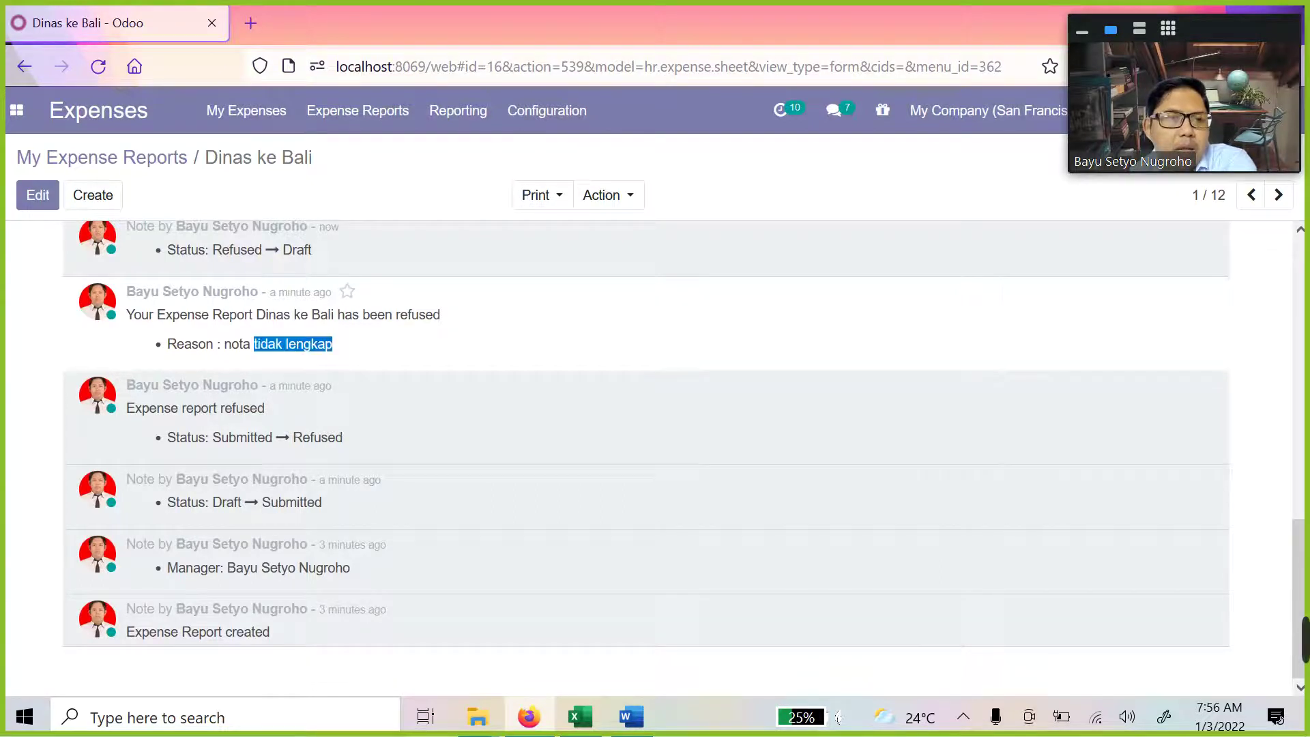
scroll(505, 380, up, 15)
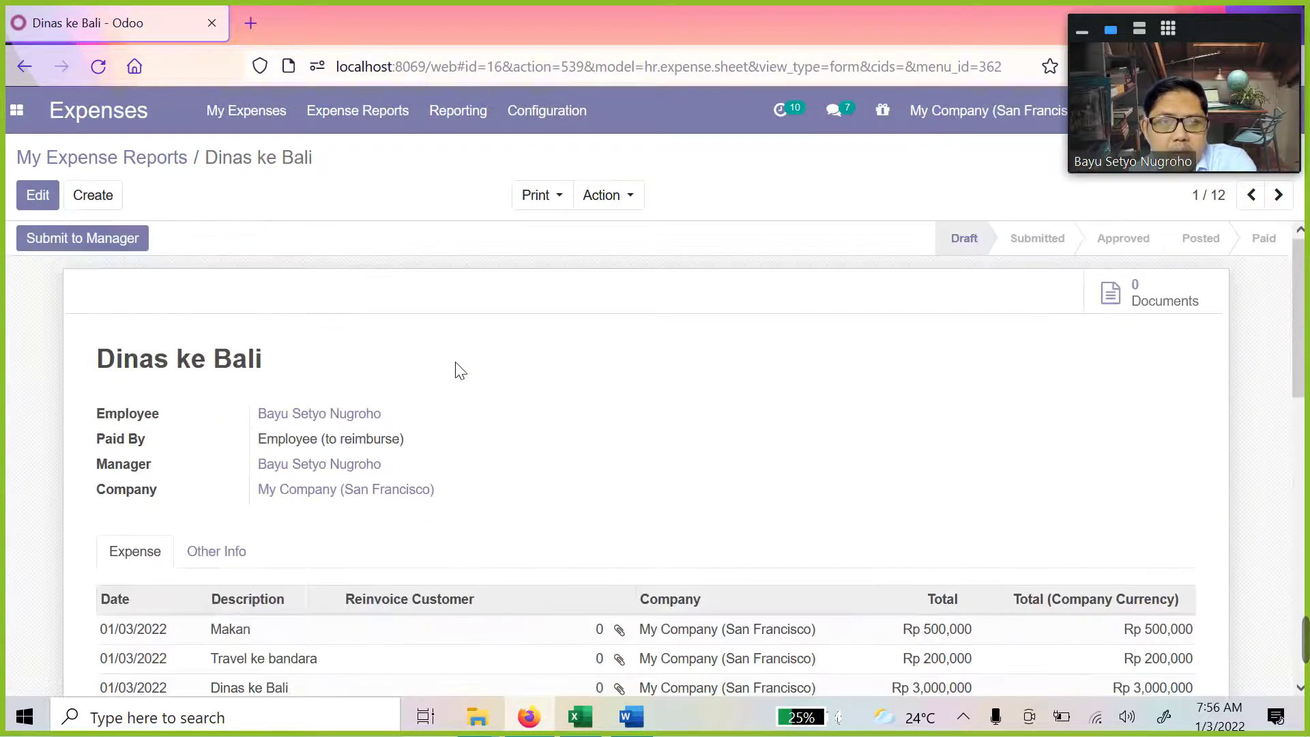
scroll(454, 368, down, 12)
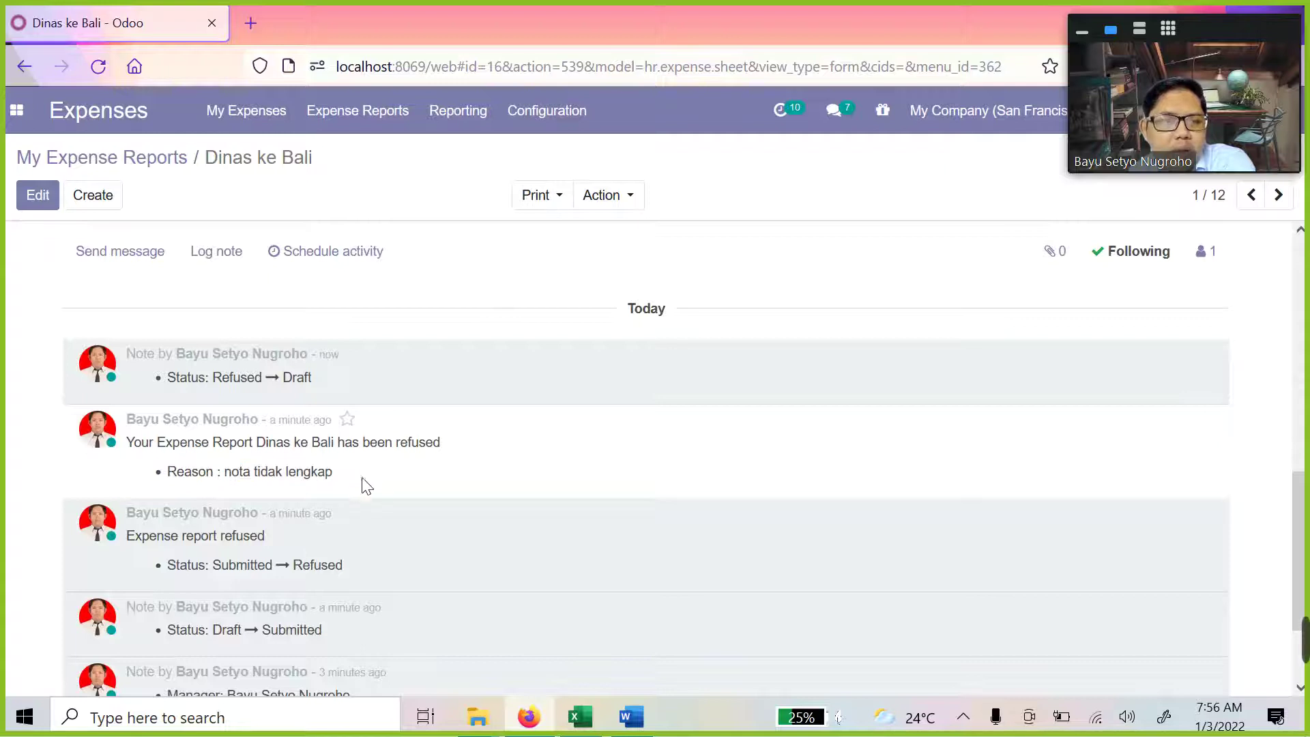
scroll(360, 495, up, 12)
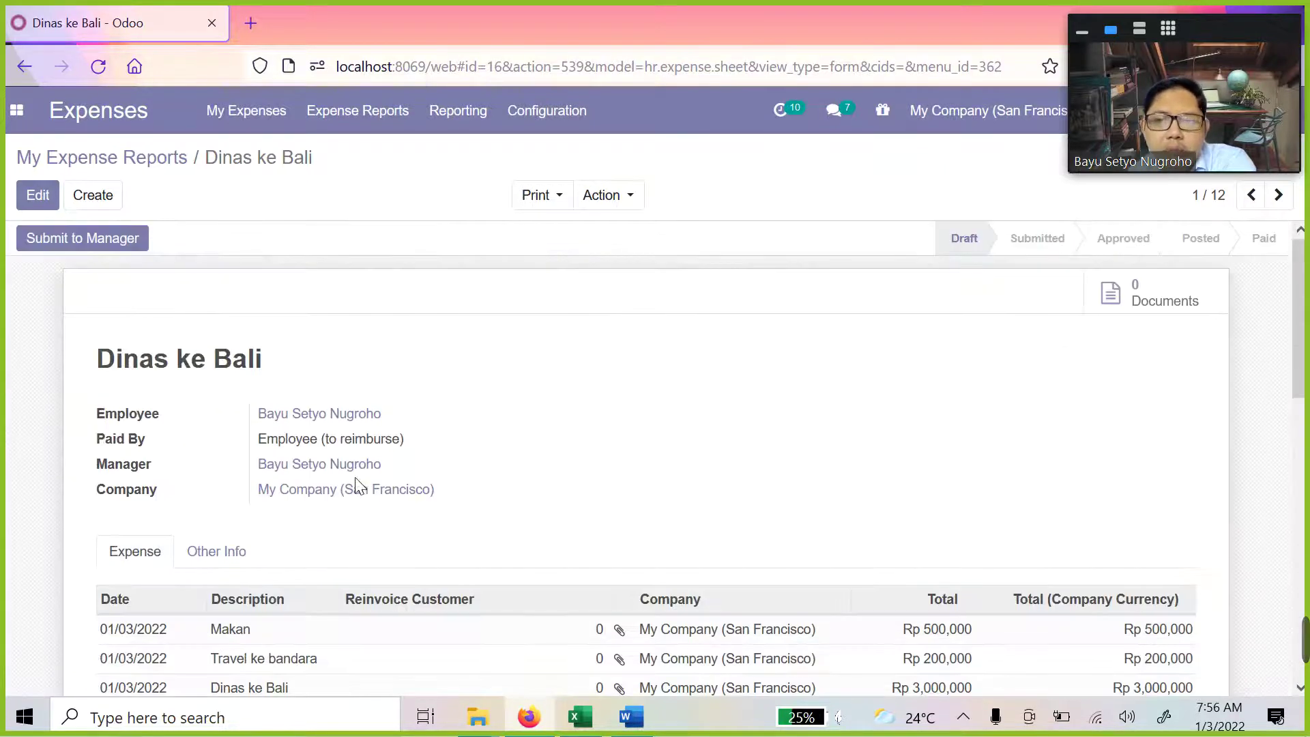
scroll(308, 354, down, 3)
scroll(273, 344, up, 3)
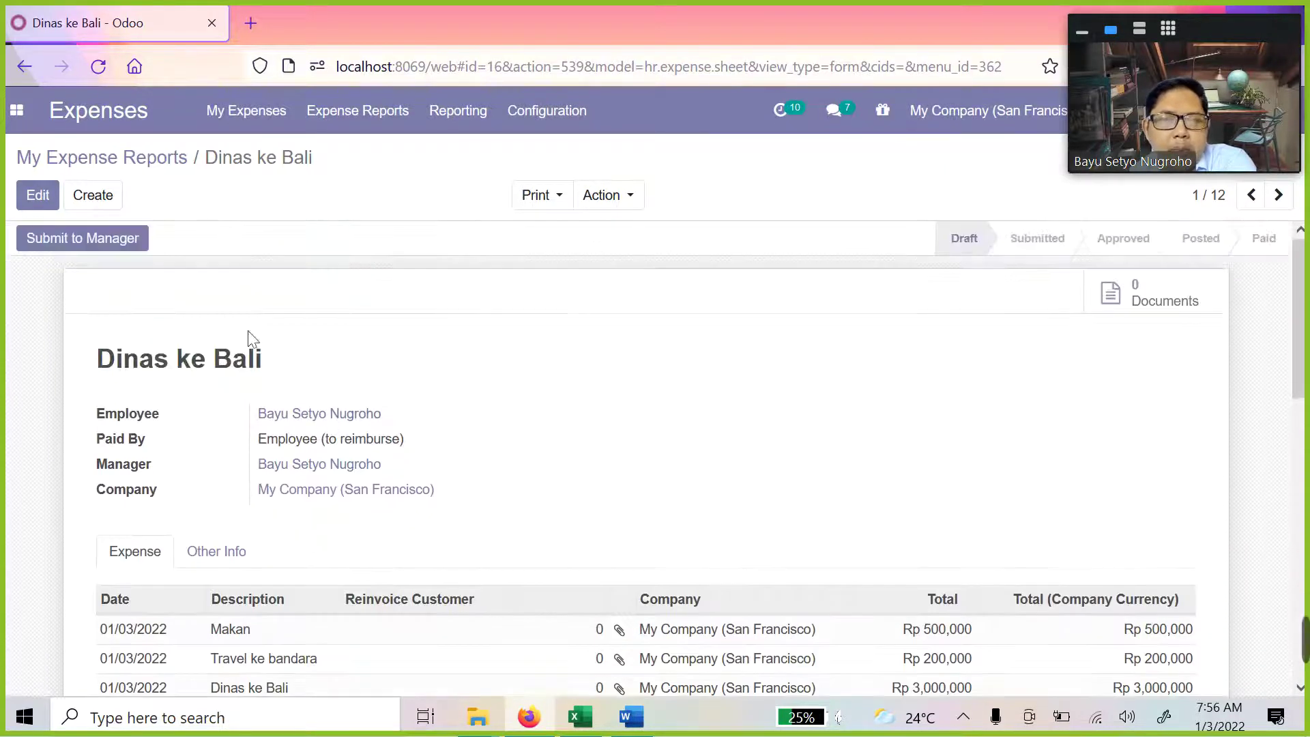
Put the Dinas ke Bali report into edit mode and review its details and expense lines
click(53, 200)
scroll(655, 385, down, 3)
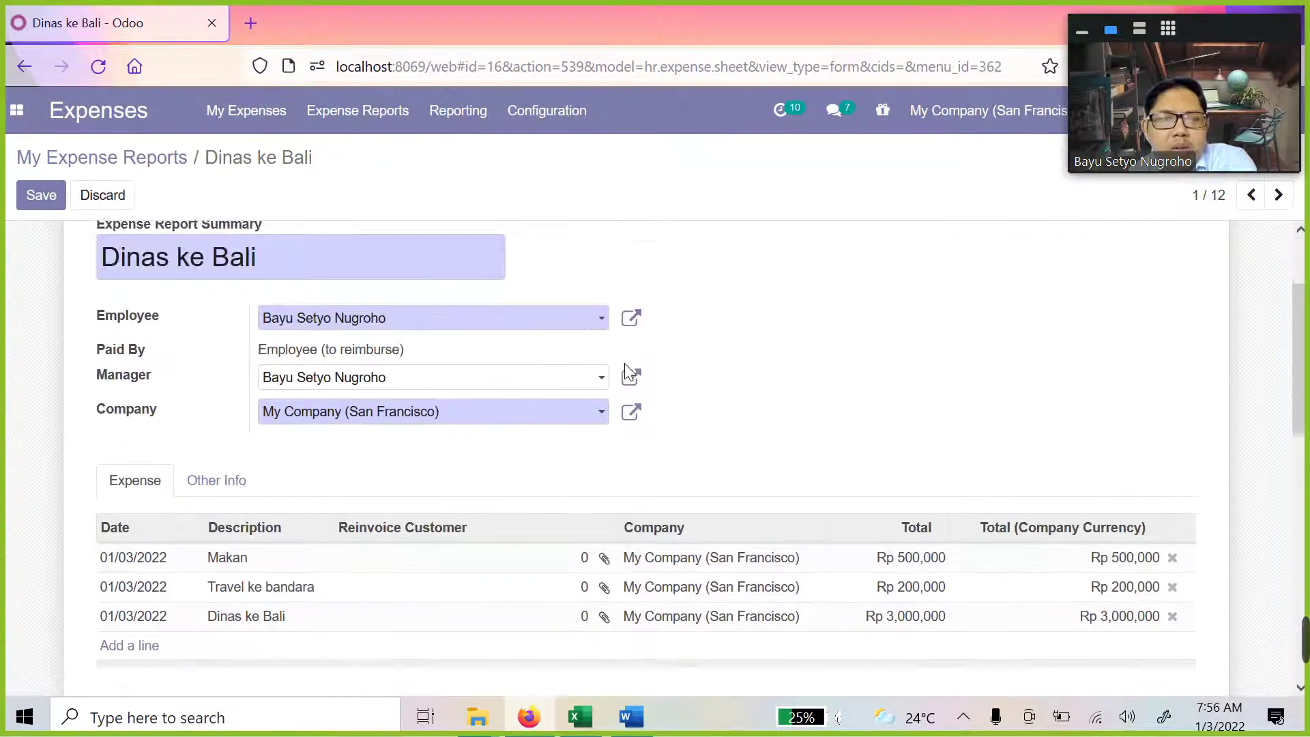
scroll(498, 464, up, 3)
scroll(410, 447, down, 3)
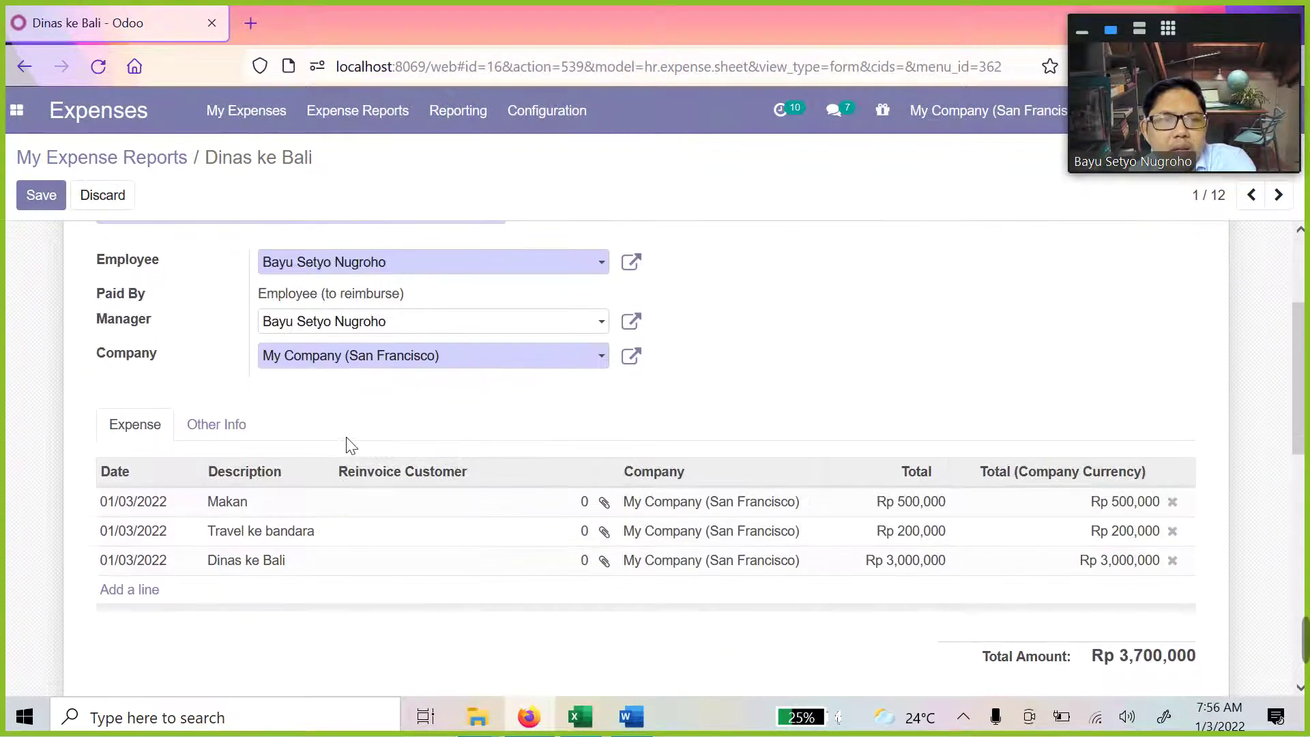
scroll(216, 305, up, 5)
Check the list of own expenses to report, and return to the Dinas ke Bali expense report
click(246, 111)
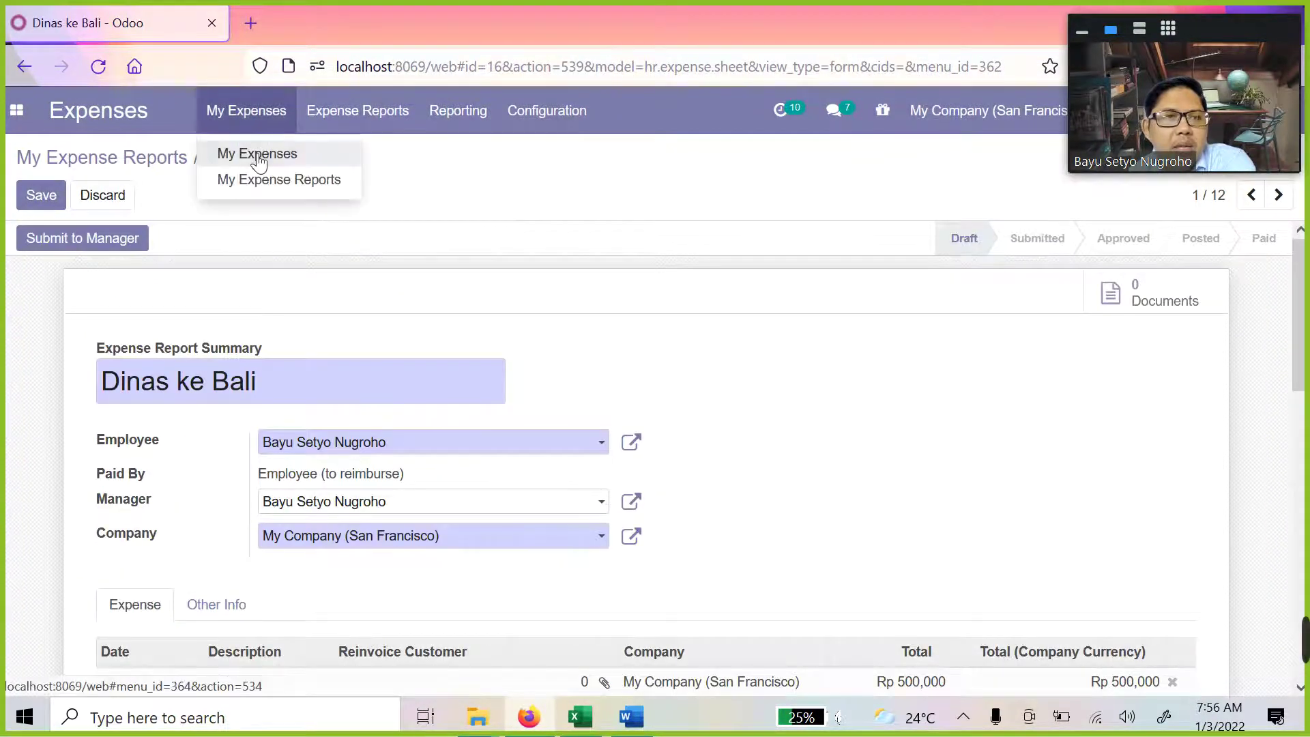
click(259, 157)
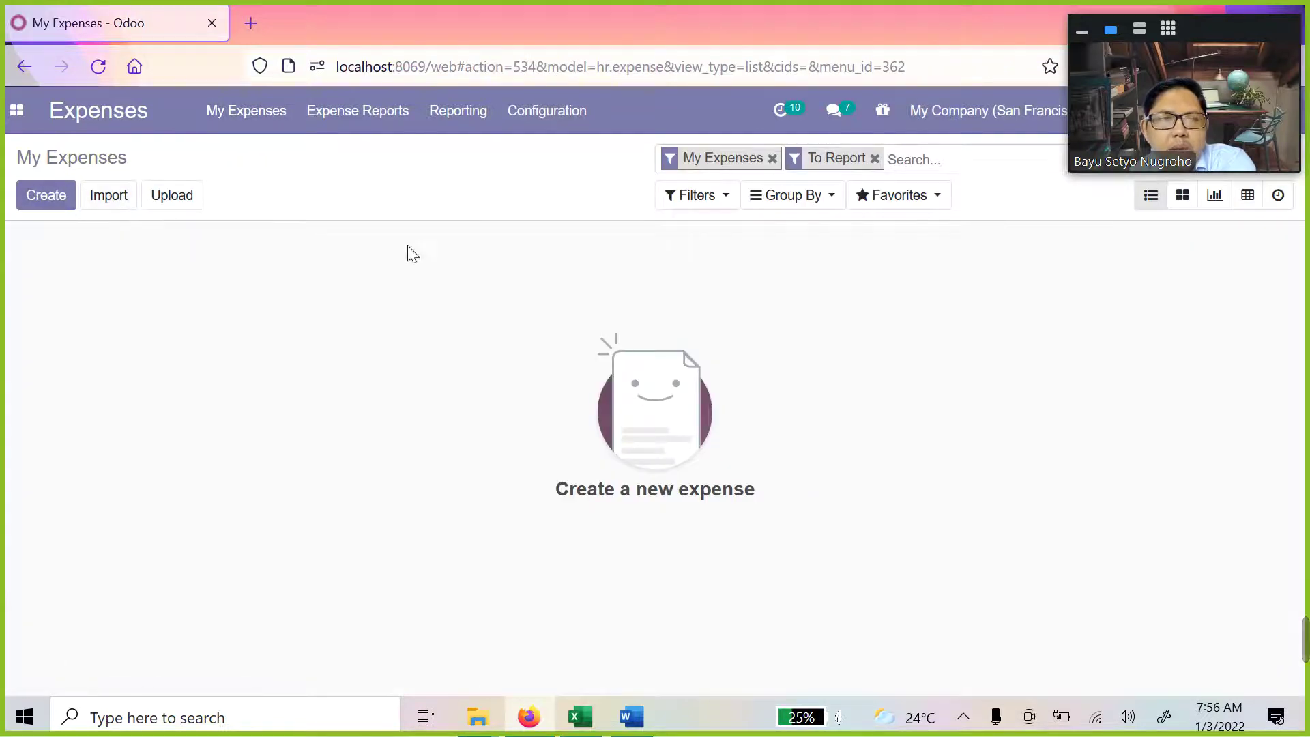
click(244, 111)
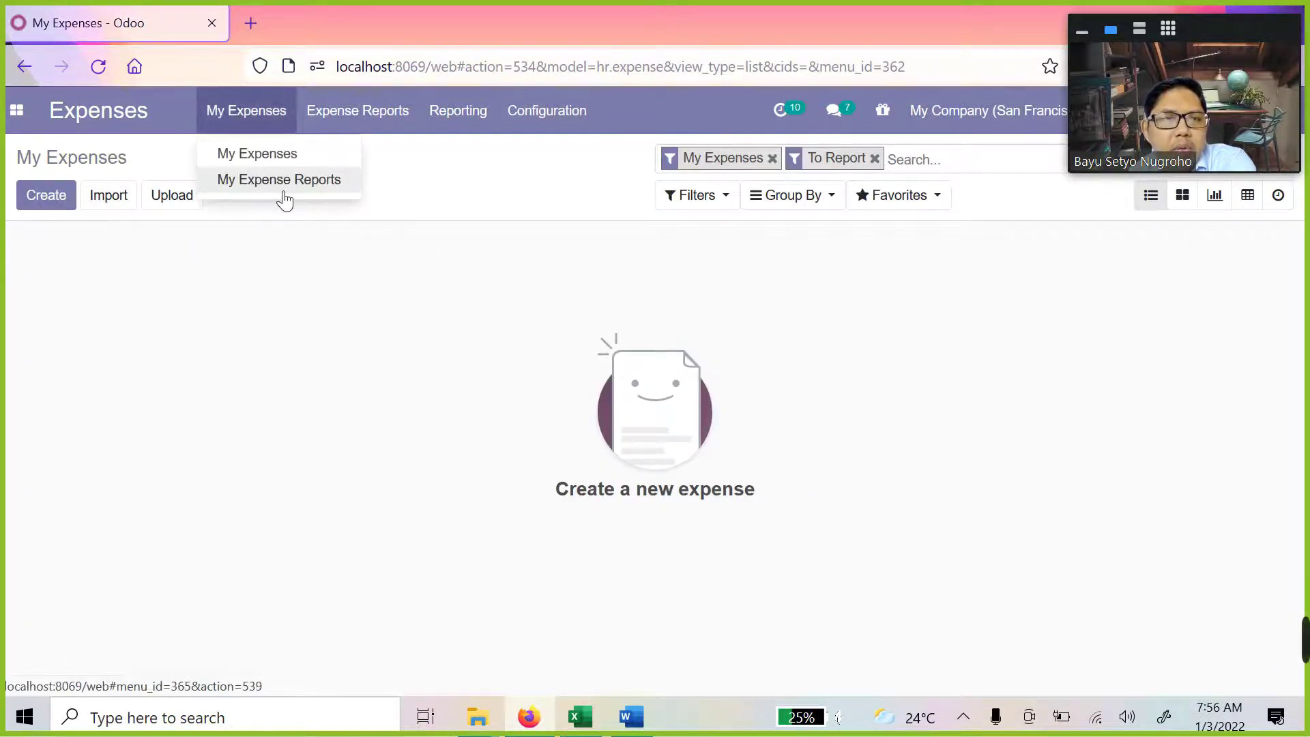
click(279, 178)
click(279, 266)
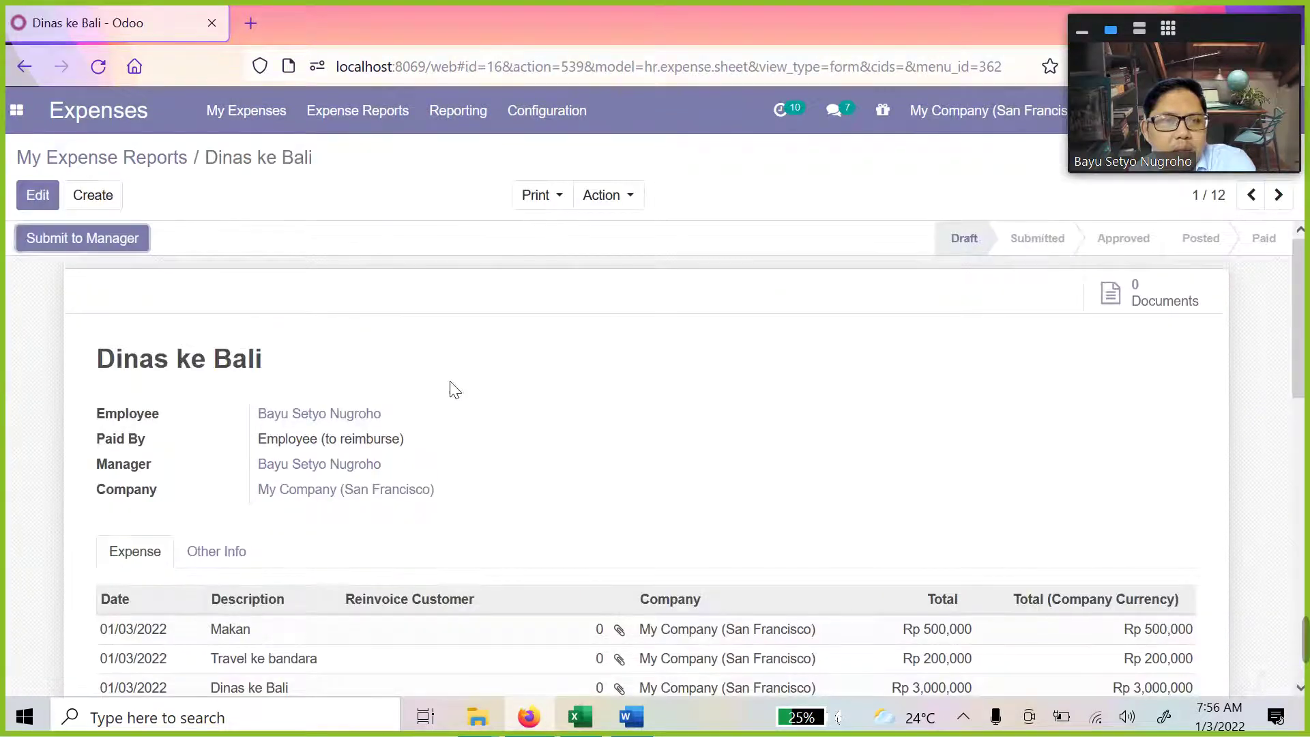
Inspect the Makan expense line in the Dinas ke Bali report without changing it, and return to the list of own expense reports
scroll(545, 402, down, 4)
scroll(129, 313, up, 4)
click(37, 195)
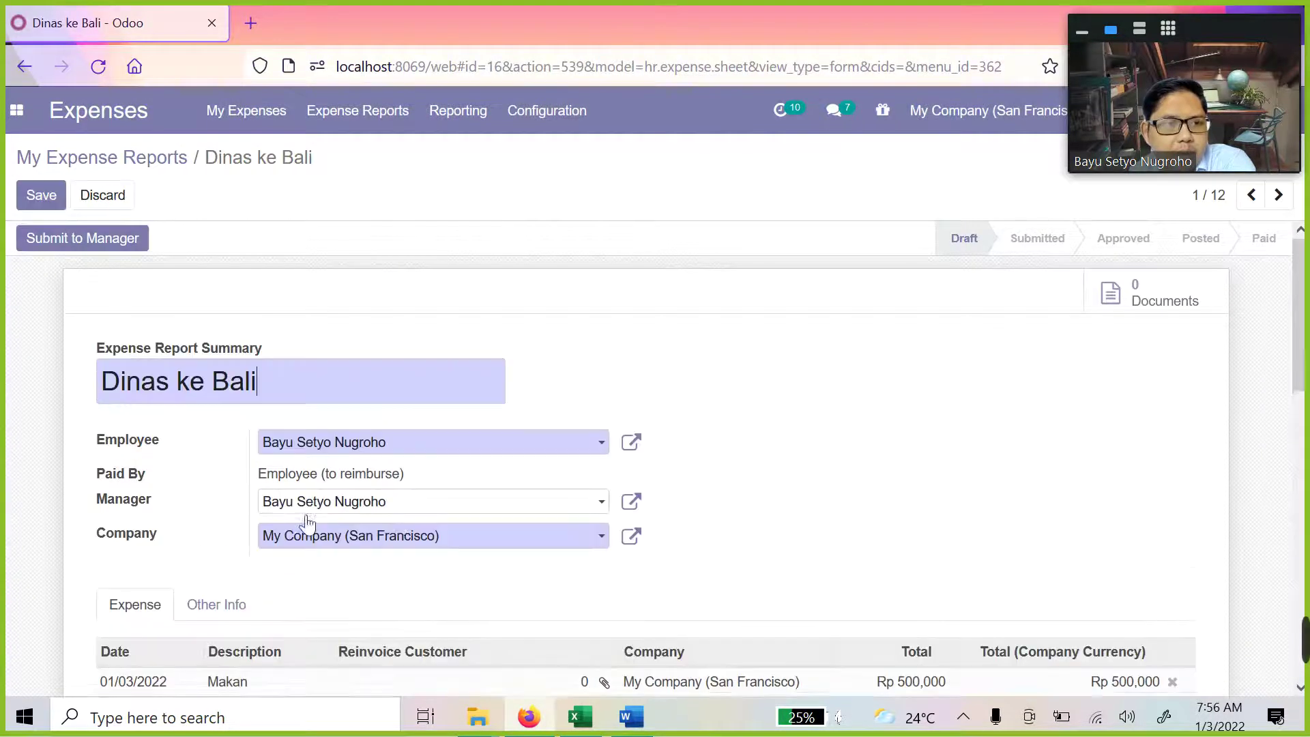
scroll(399, 526, down, 3)
scroll(399, 527, down, 3)
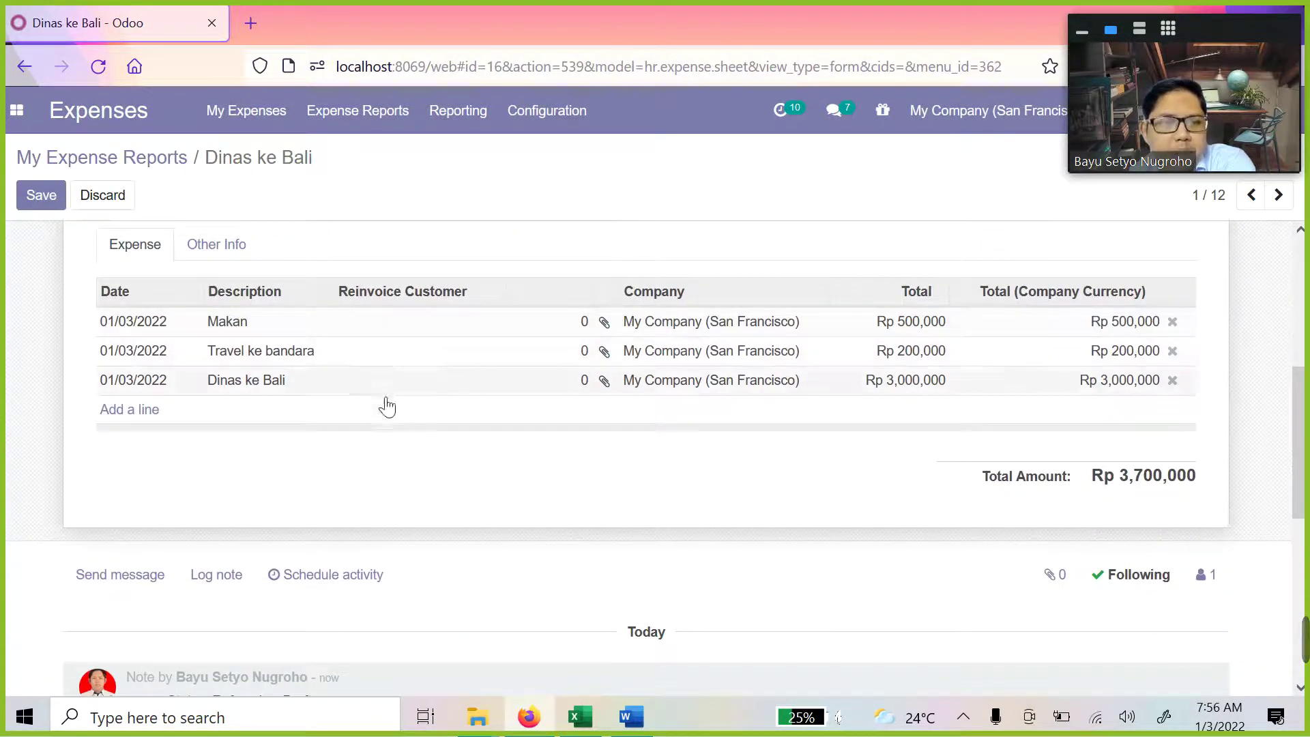
click(200, 321)
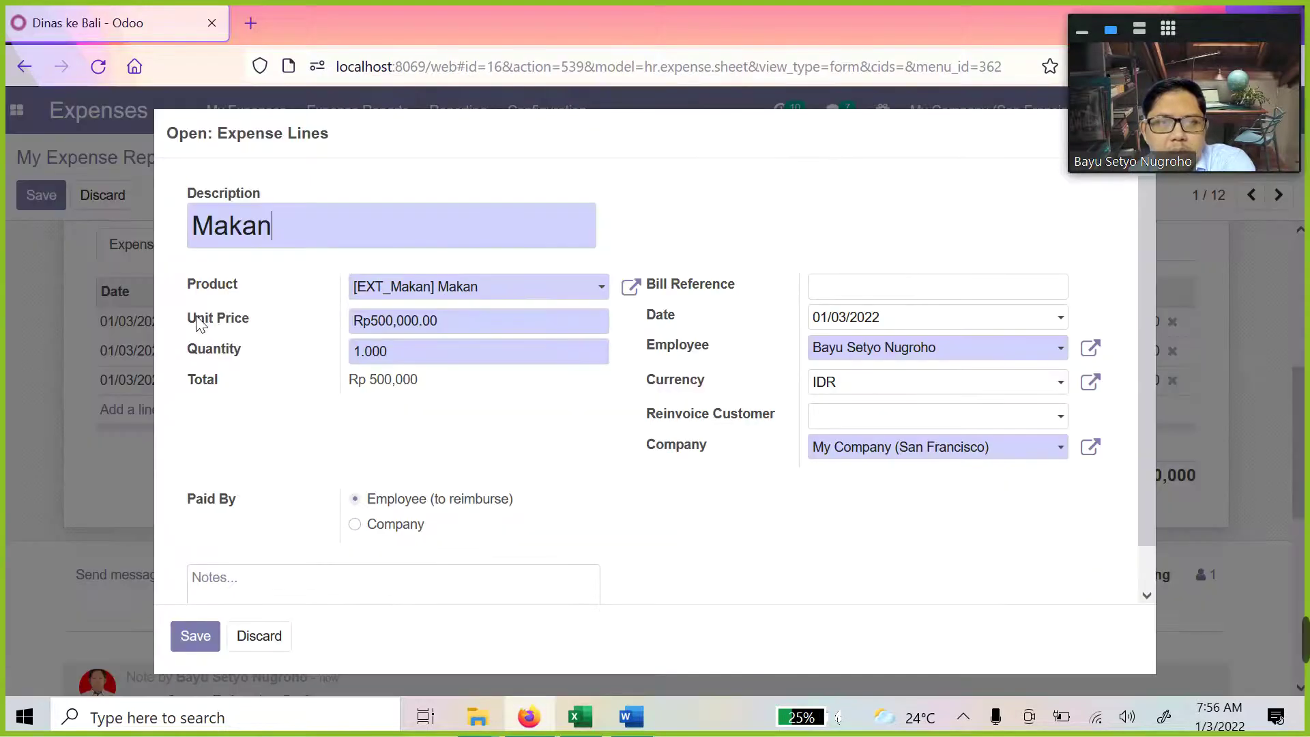
scroll(369, 453, down, 1)
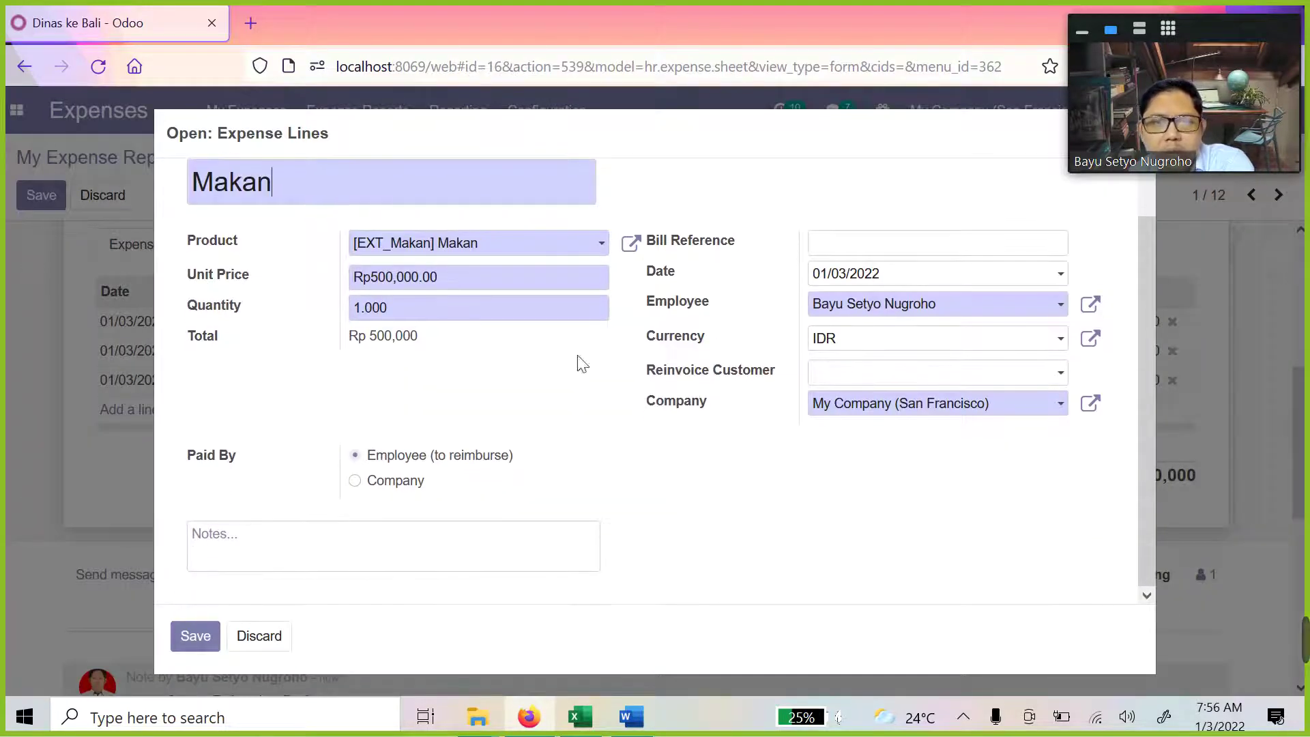
scroll(581, 363, up, 1)
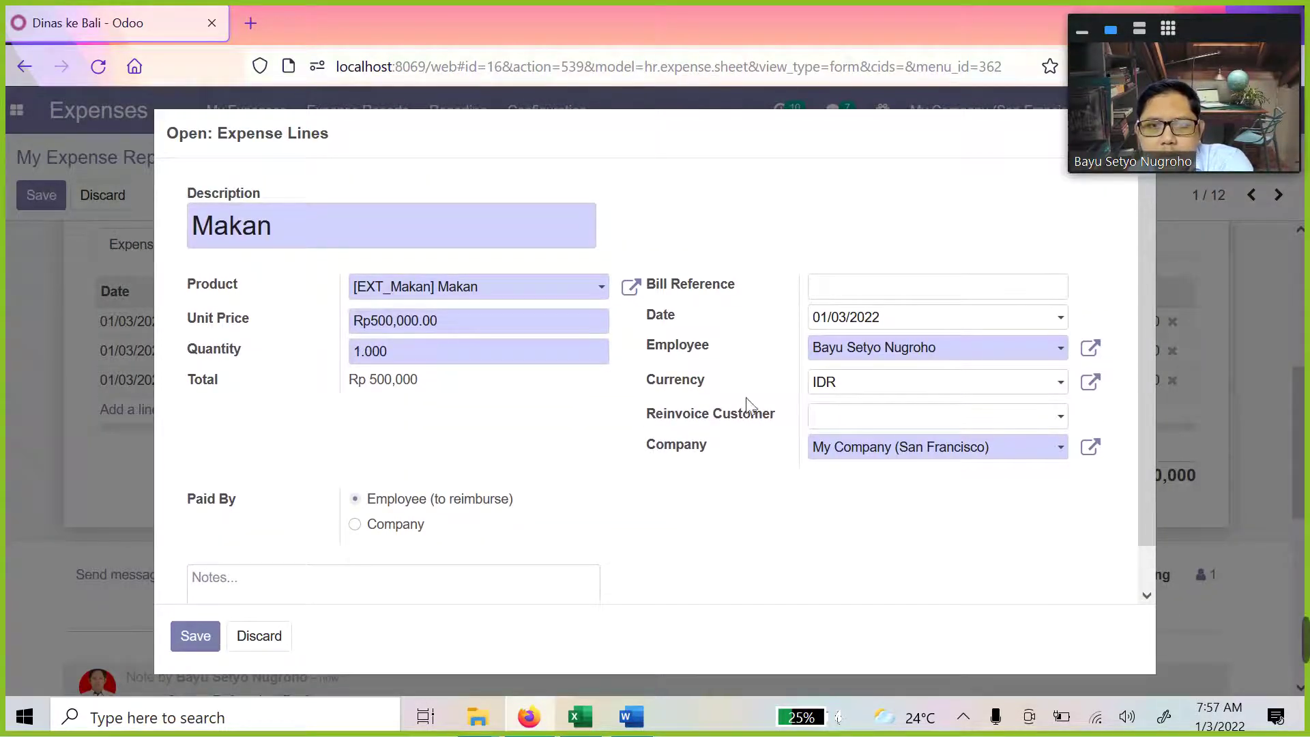
scroll(747, 405, down, 1)
click(266, 637)
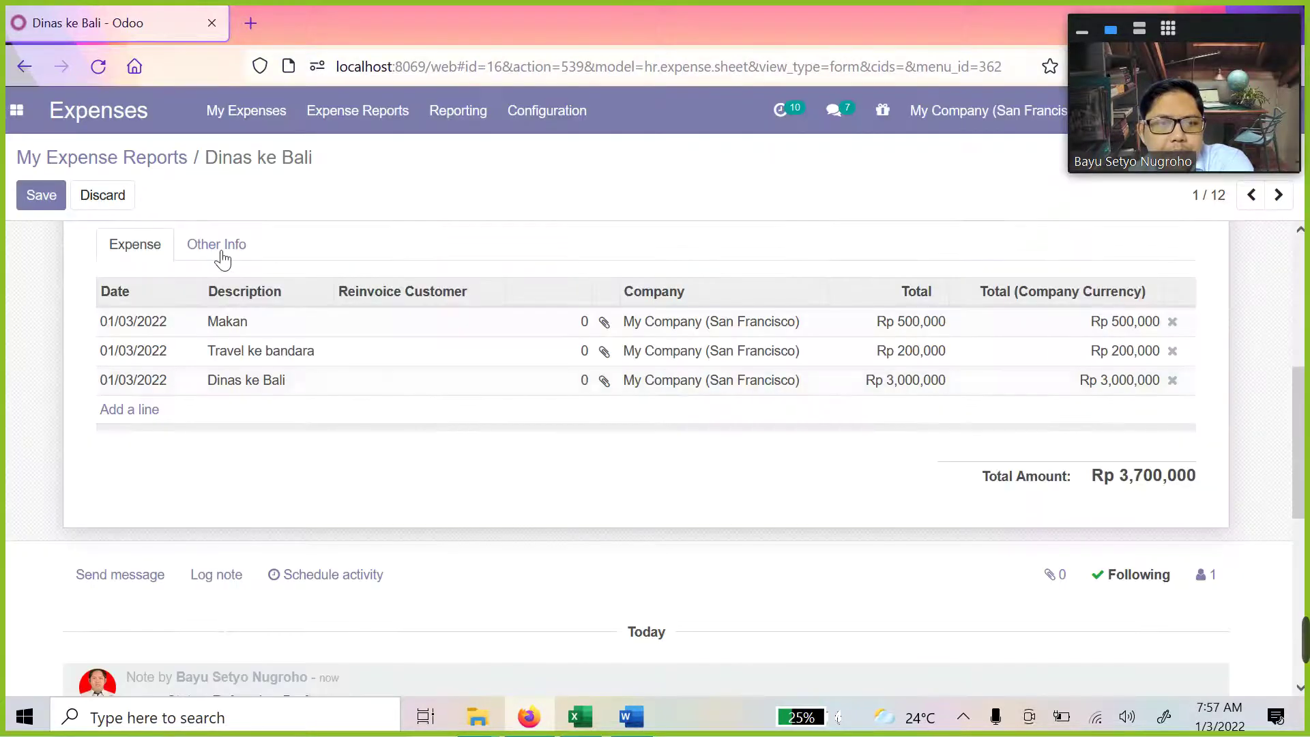
scroll(544, 418, up, 5)
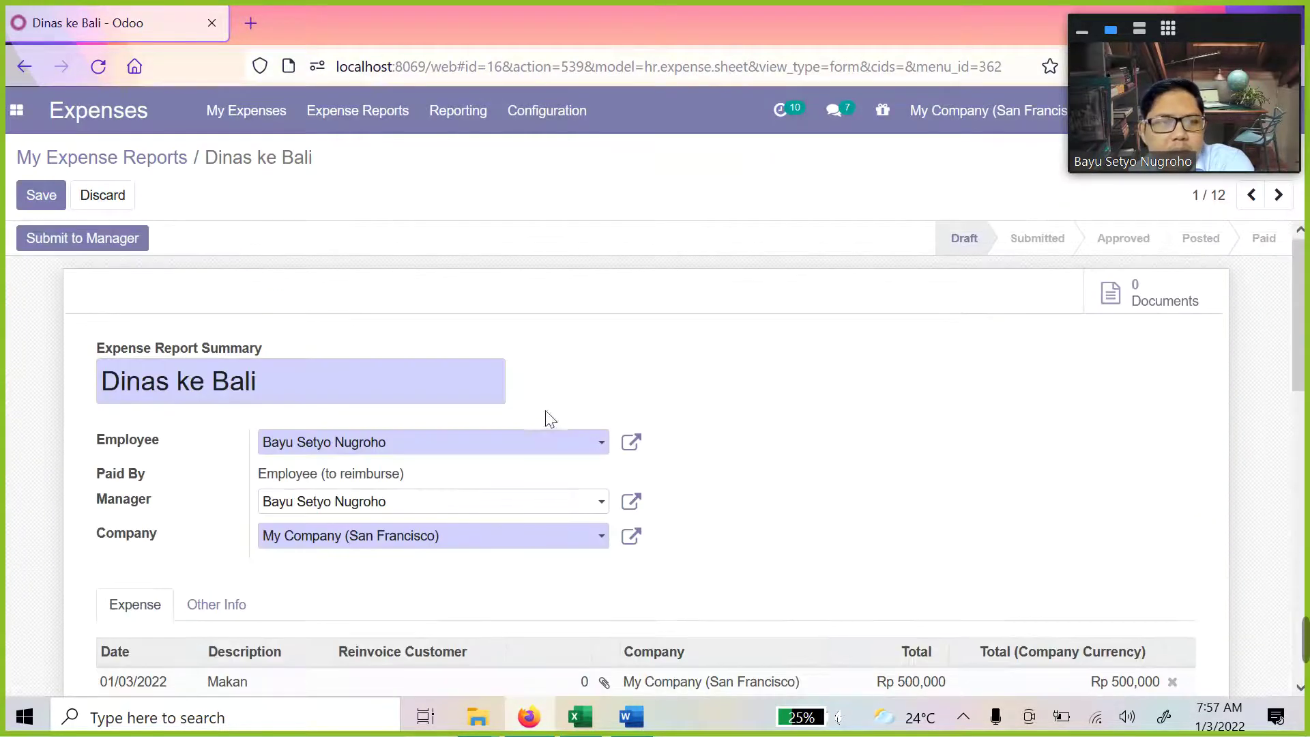
scroll(234, 407, down, 3)
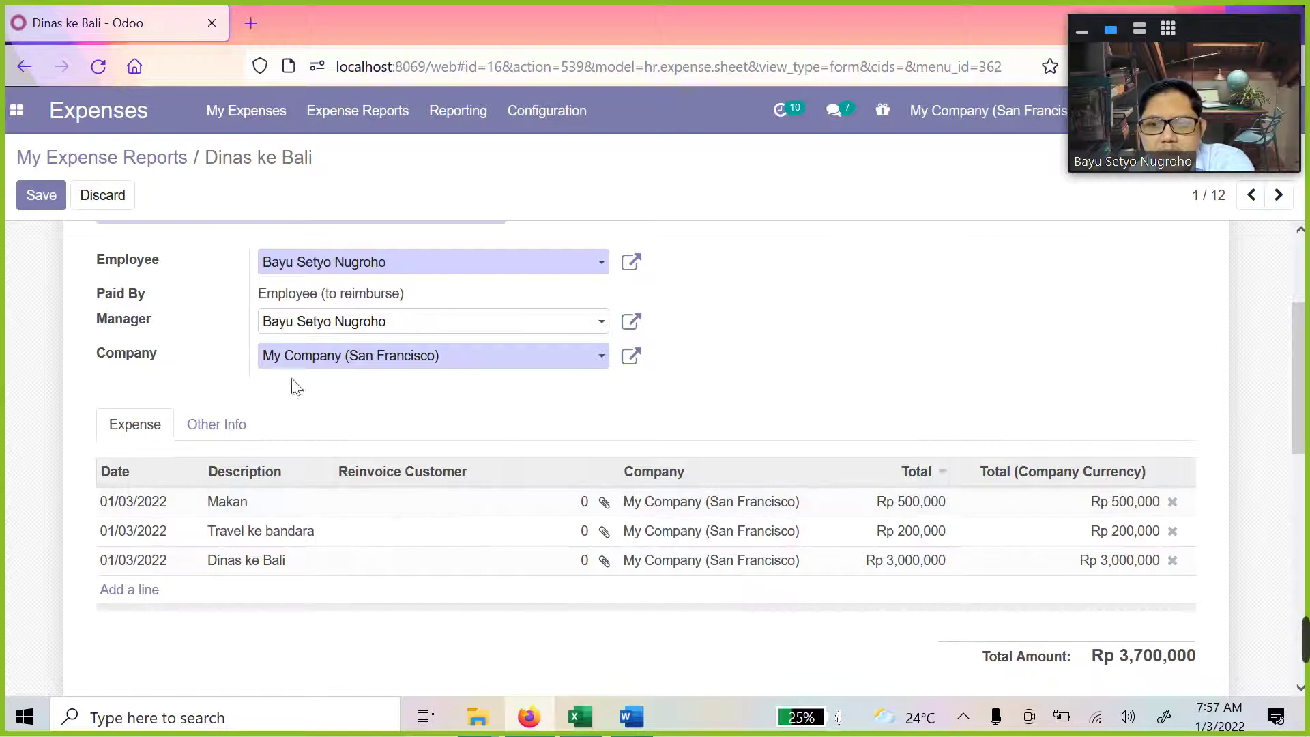
click(148, 166)
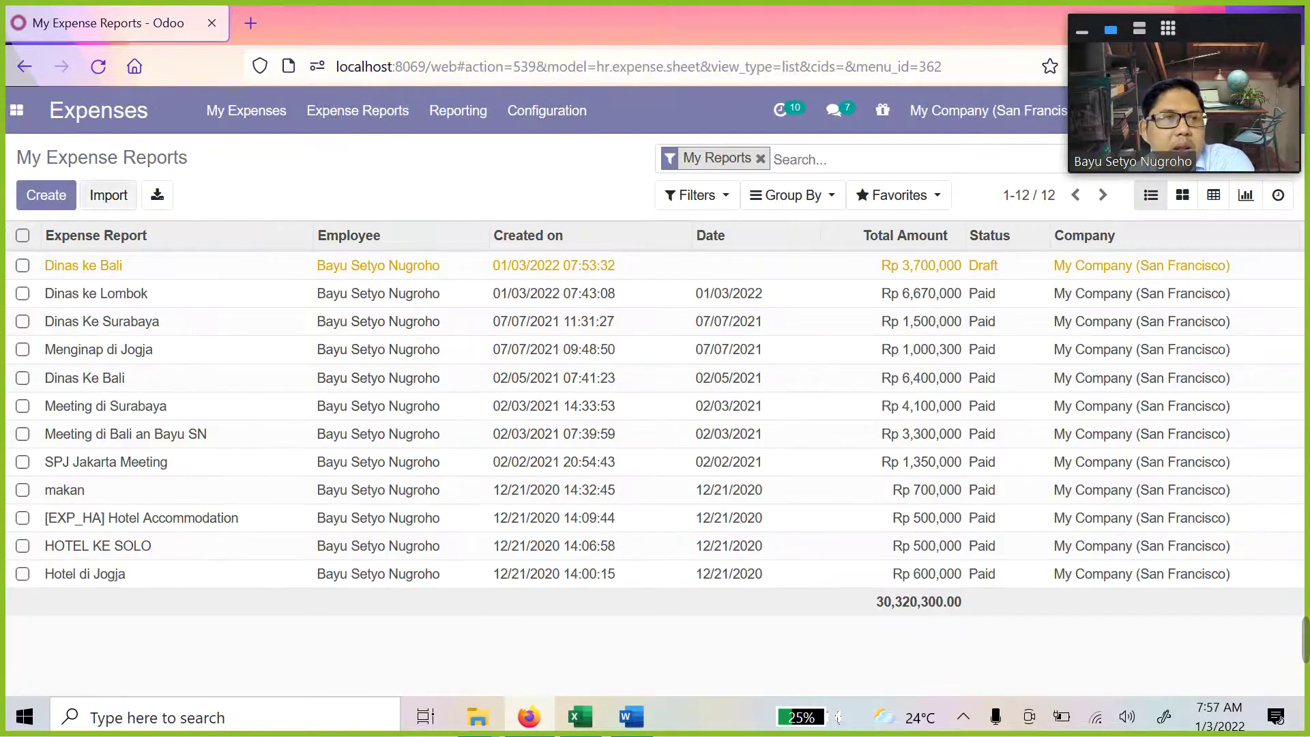
Create and save an own expense described as Makan with the product [EXT_Makan] Makan, and attach a document to it
click(246, 110)
click(254, 152)
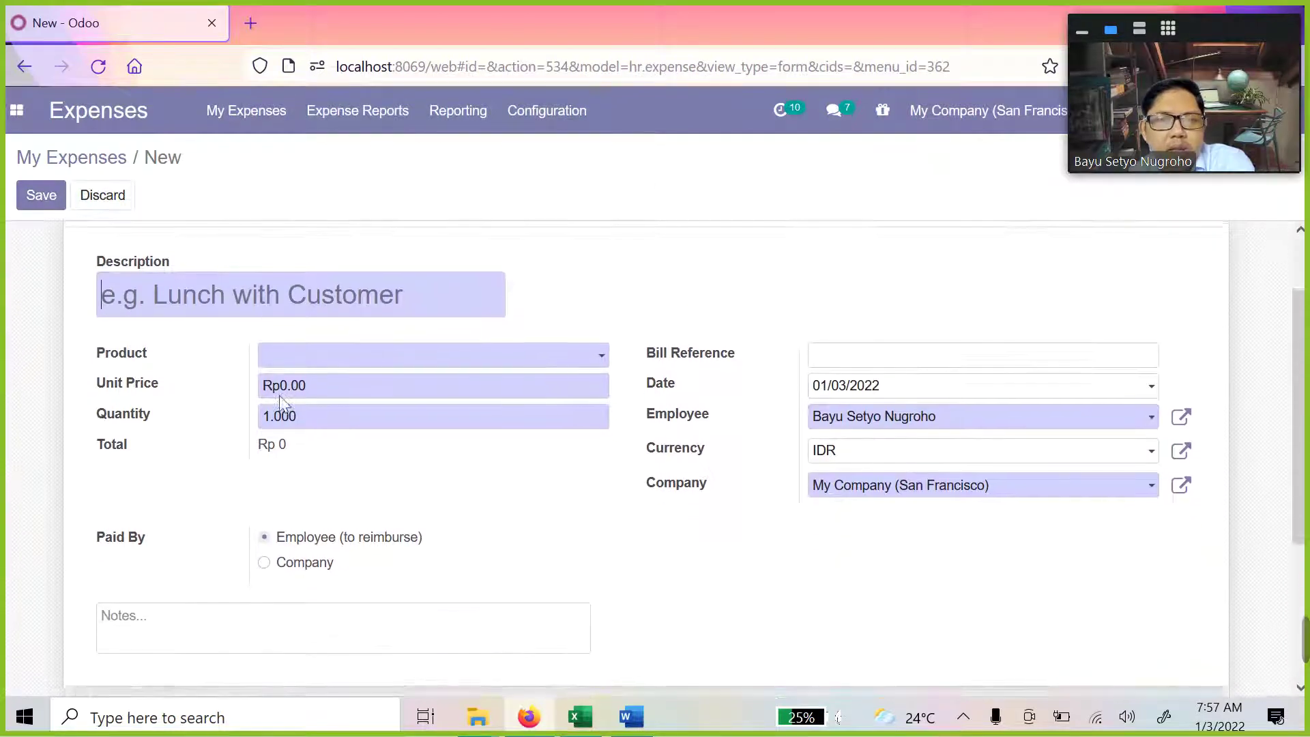
scroll(372, 361, down, 5)
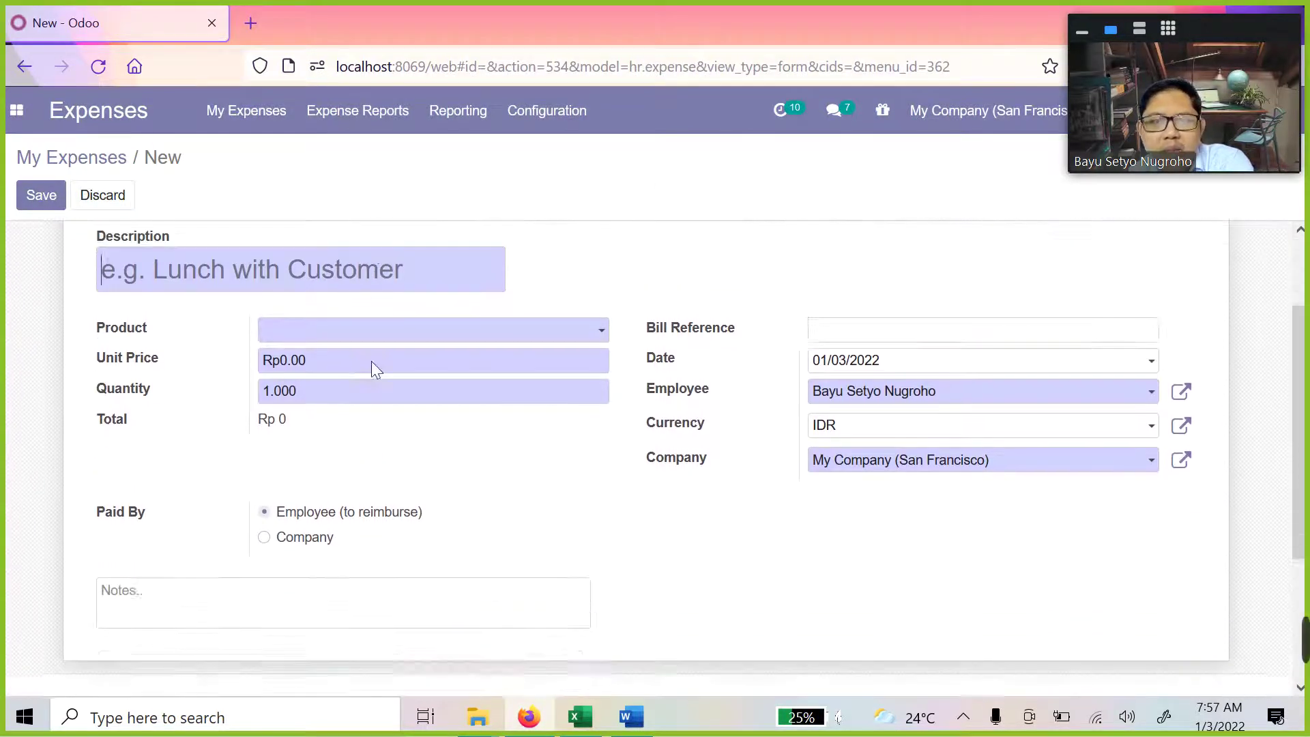
scroll(446, 398, up, 3)
scroll(654, 457, up, 2)
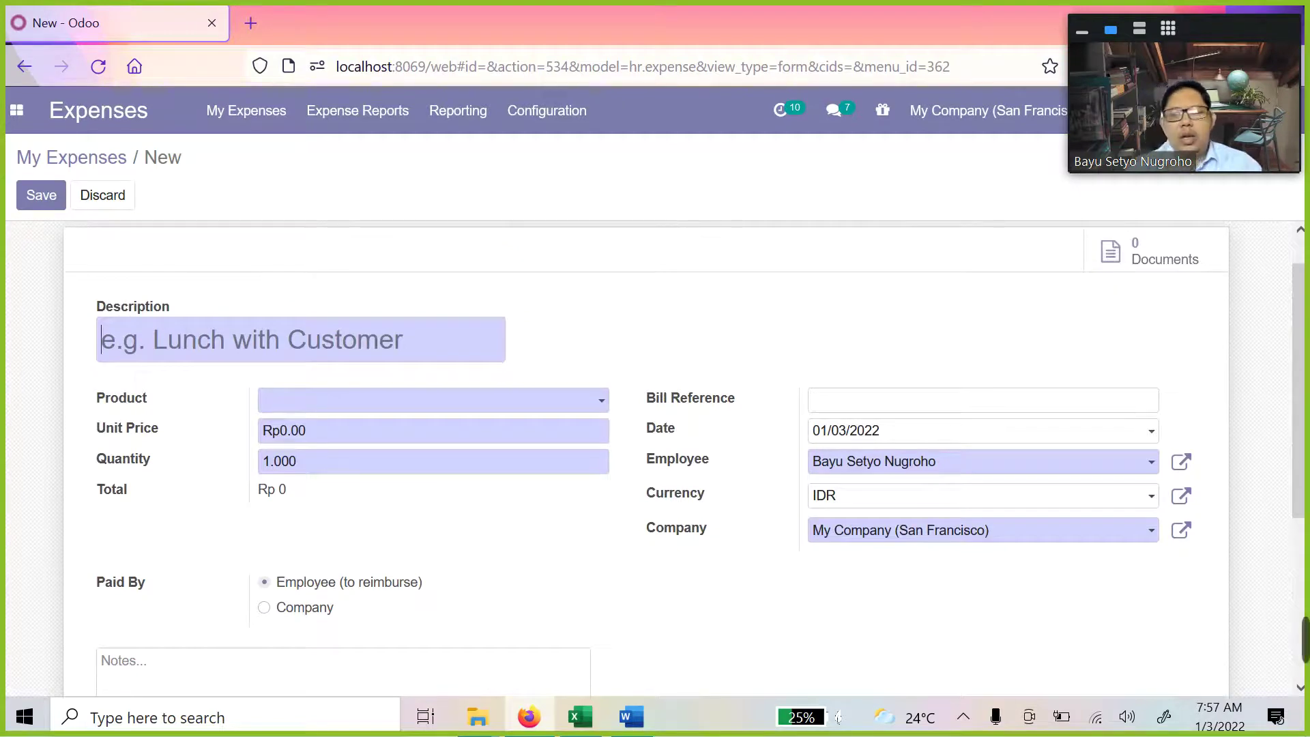
text(Makan)
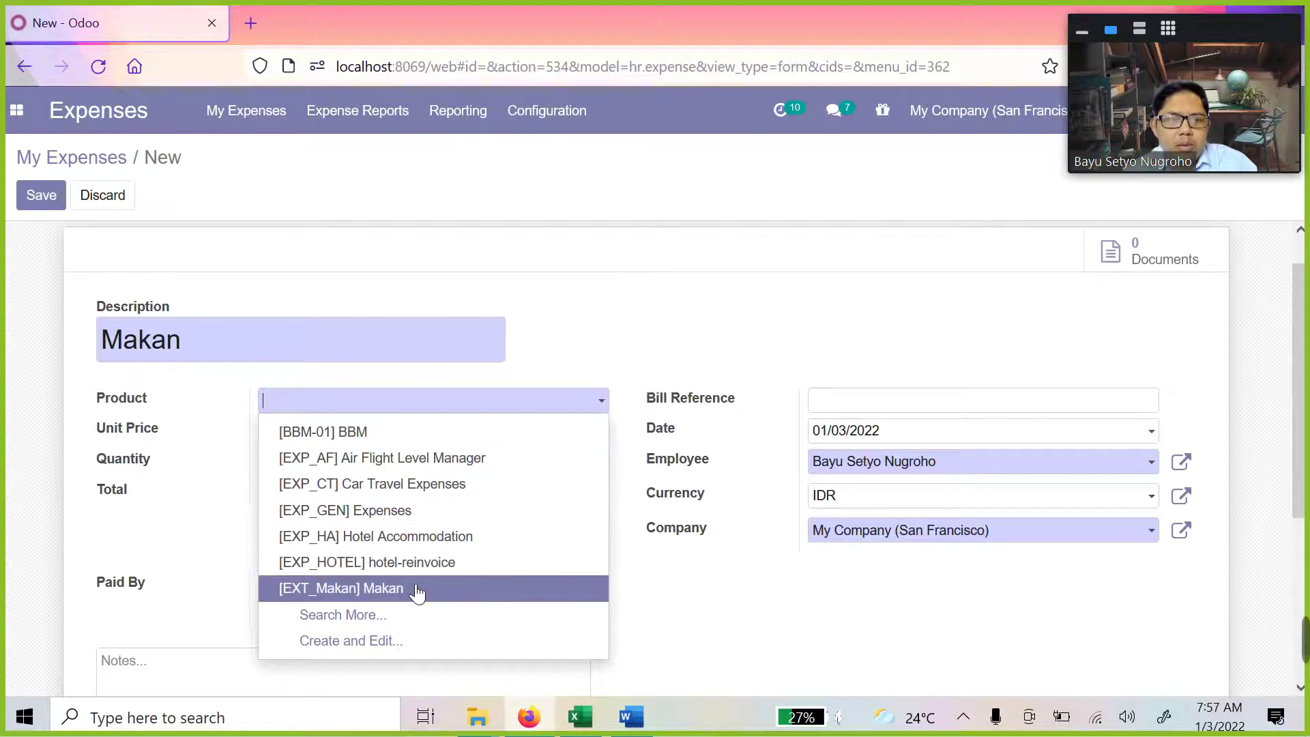
click(414, 590)
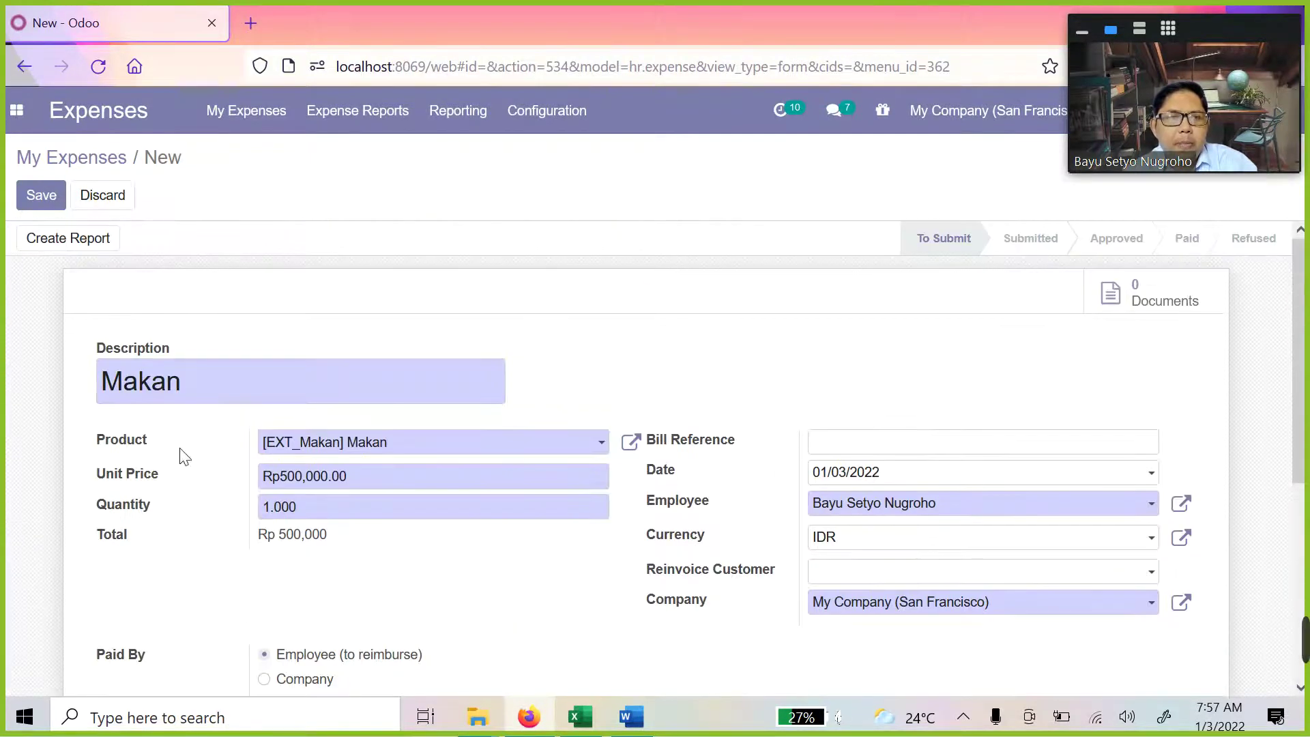
click(20, 195)
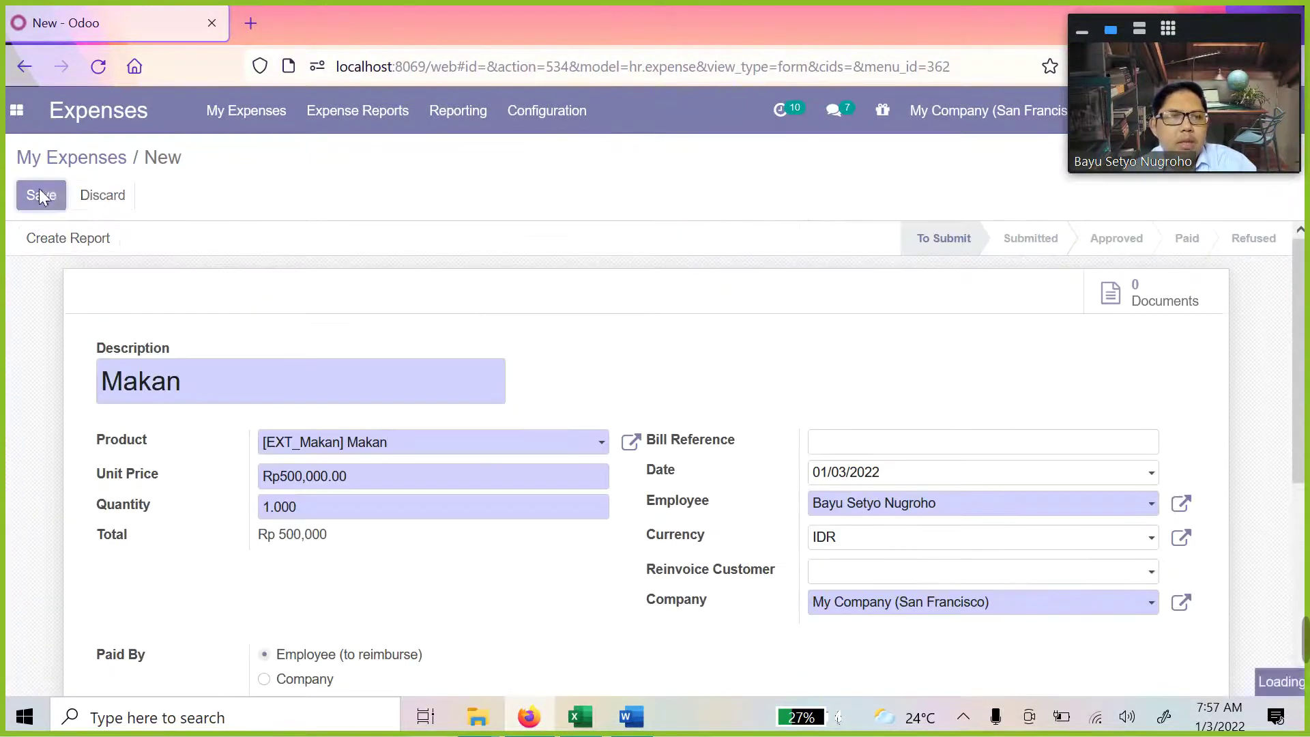
click(89, 247)
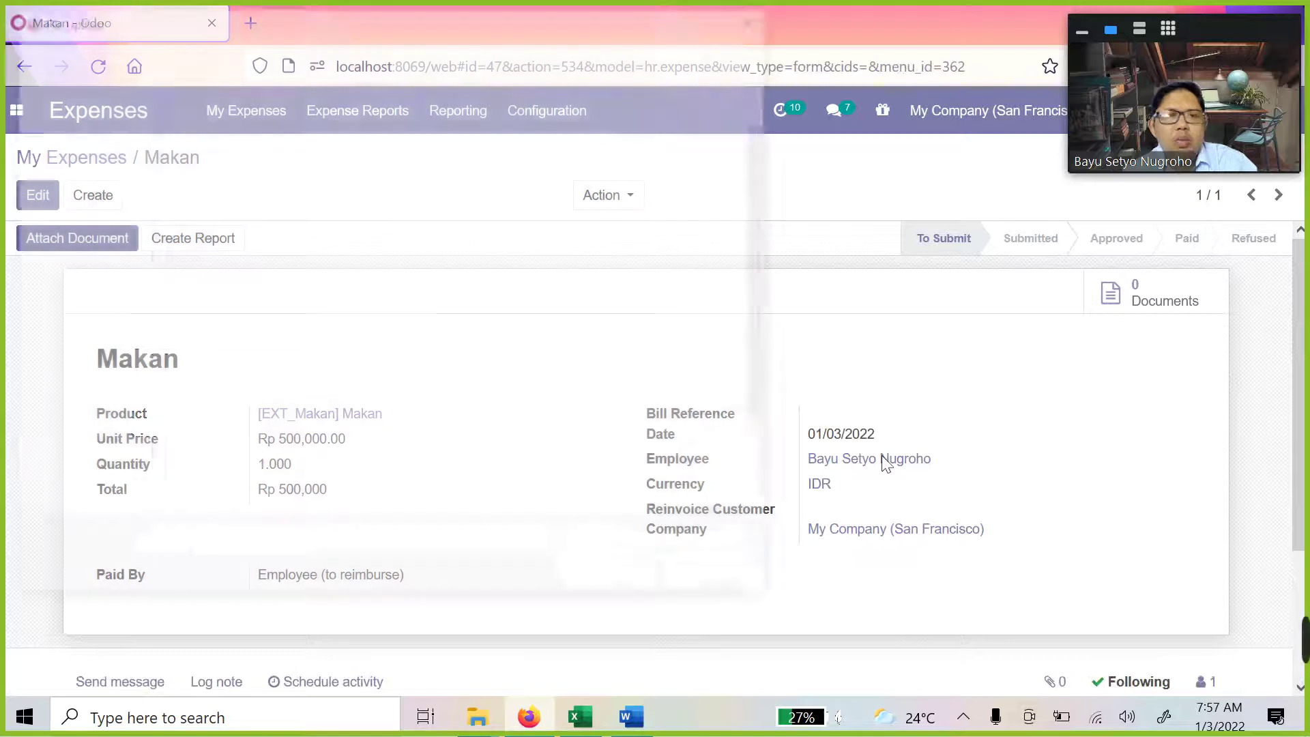
double_click(611, 338)
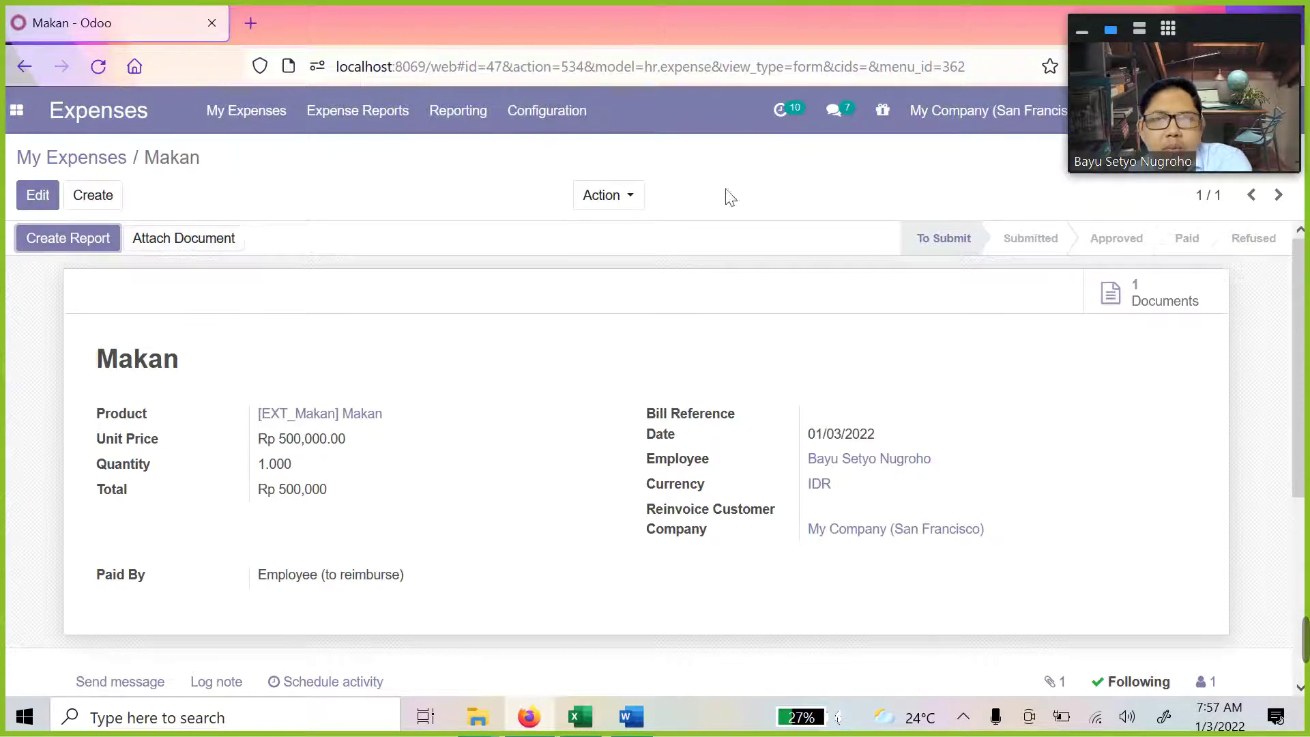
Sort the list of own expense reports by report name and open the draft Dinas ke Bali report
click(249, 112)
click(261, 176)
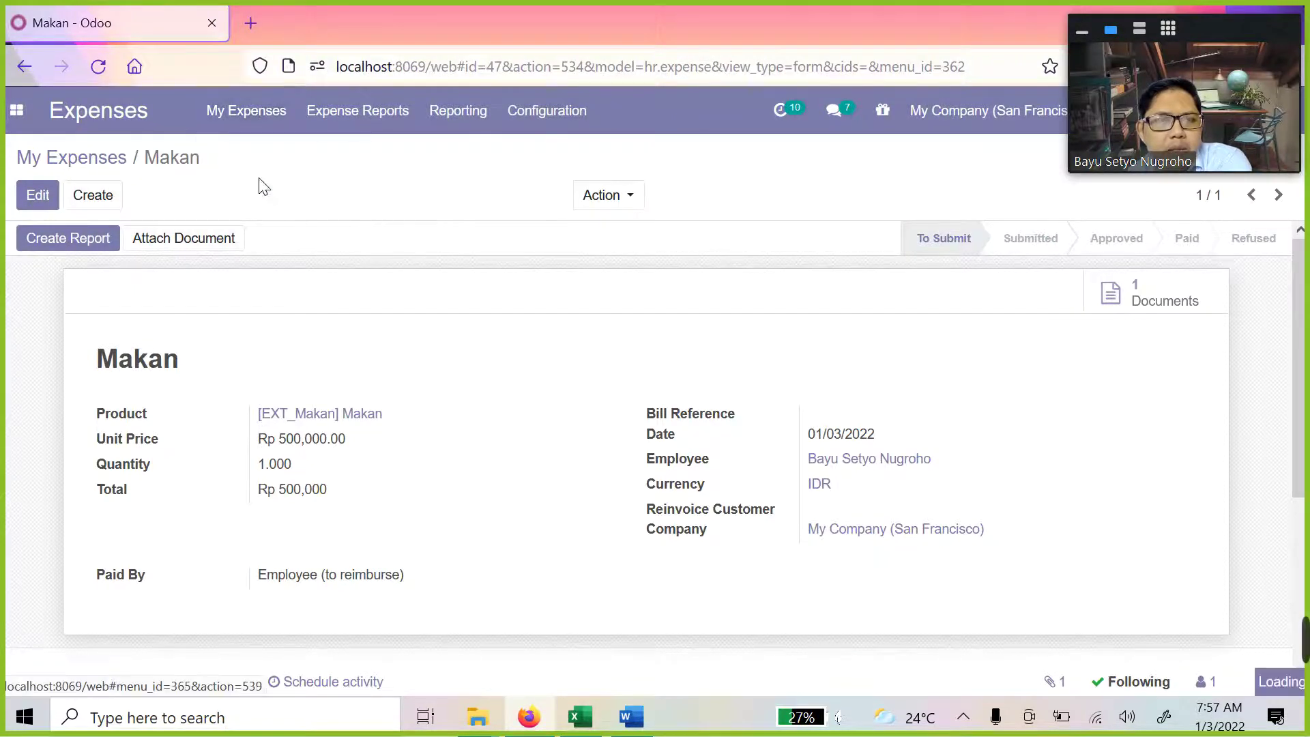
click(188, 239)
click(188, 239)
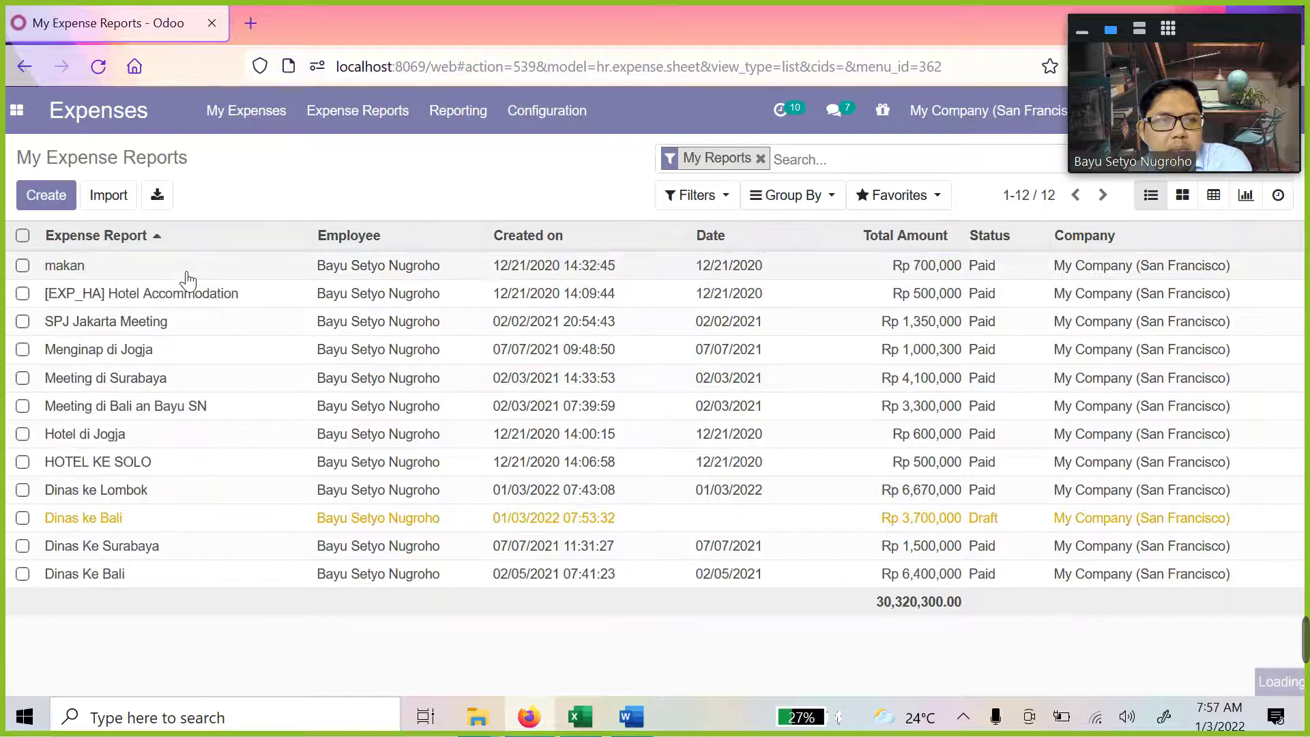
click(187, 273)
key(alt+Left)
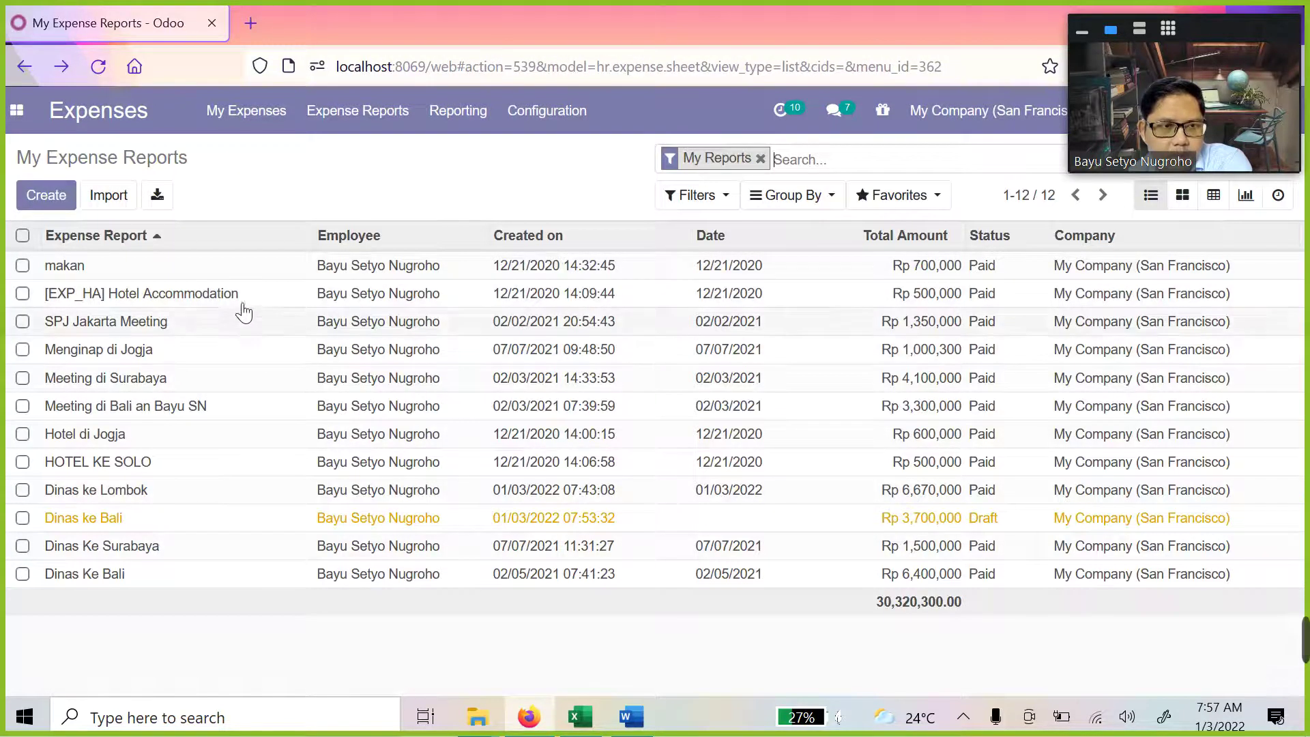
click(234, 244)
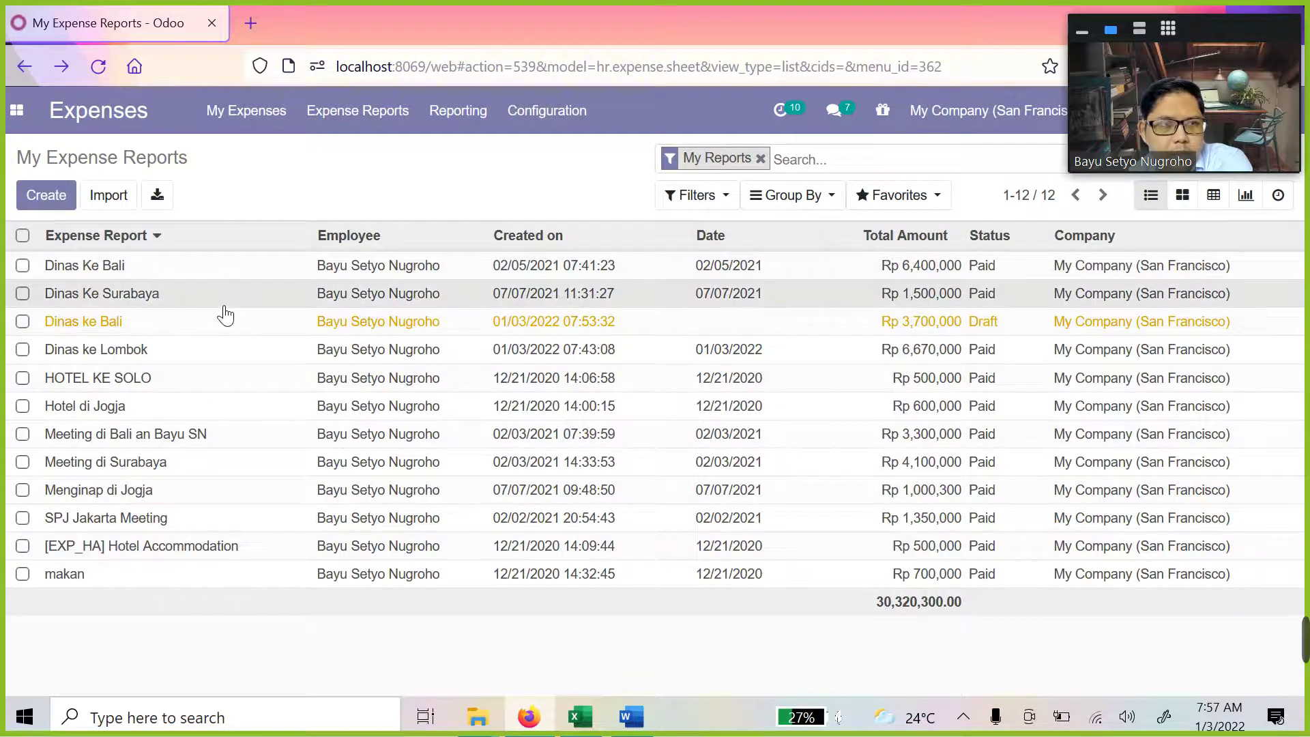
click(218, 304)
key(alt+Left)
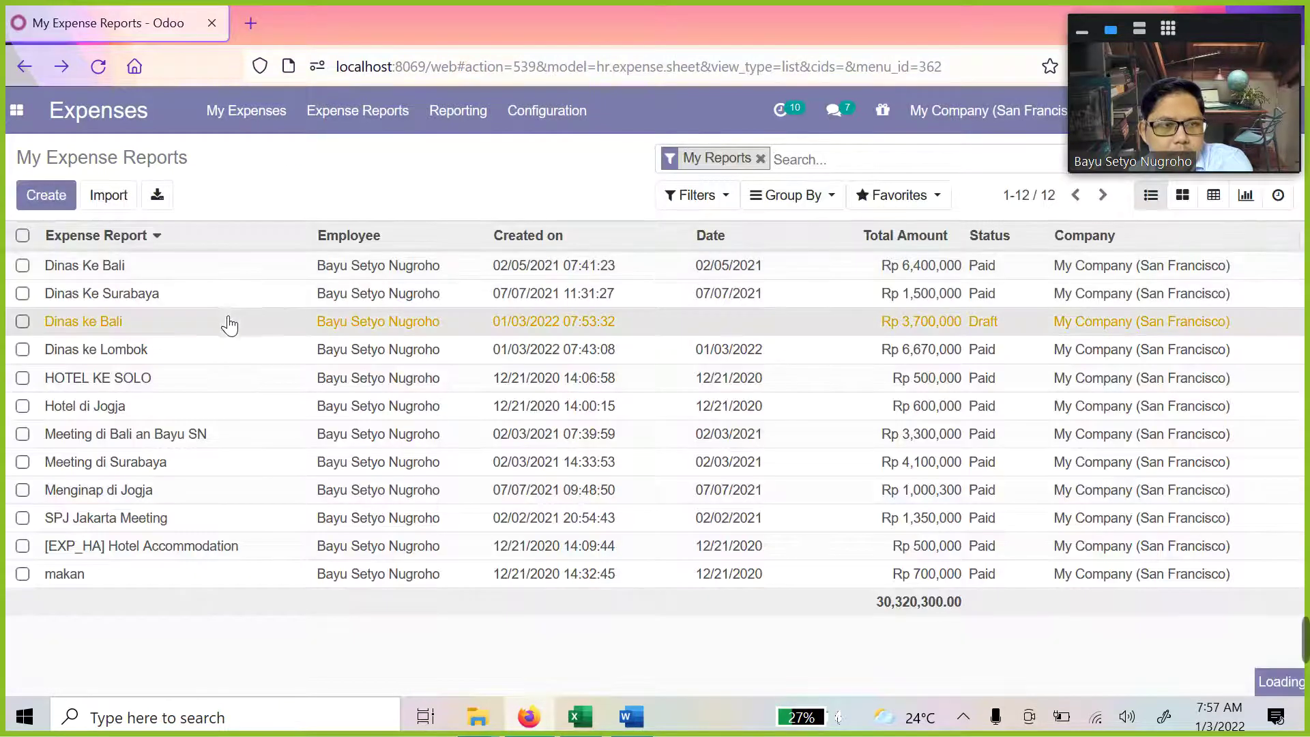
click(228, 322)
Remove the Makan line from the Dinas ke Bali report and check which expenses are available to add as lines
click(56, 209)
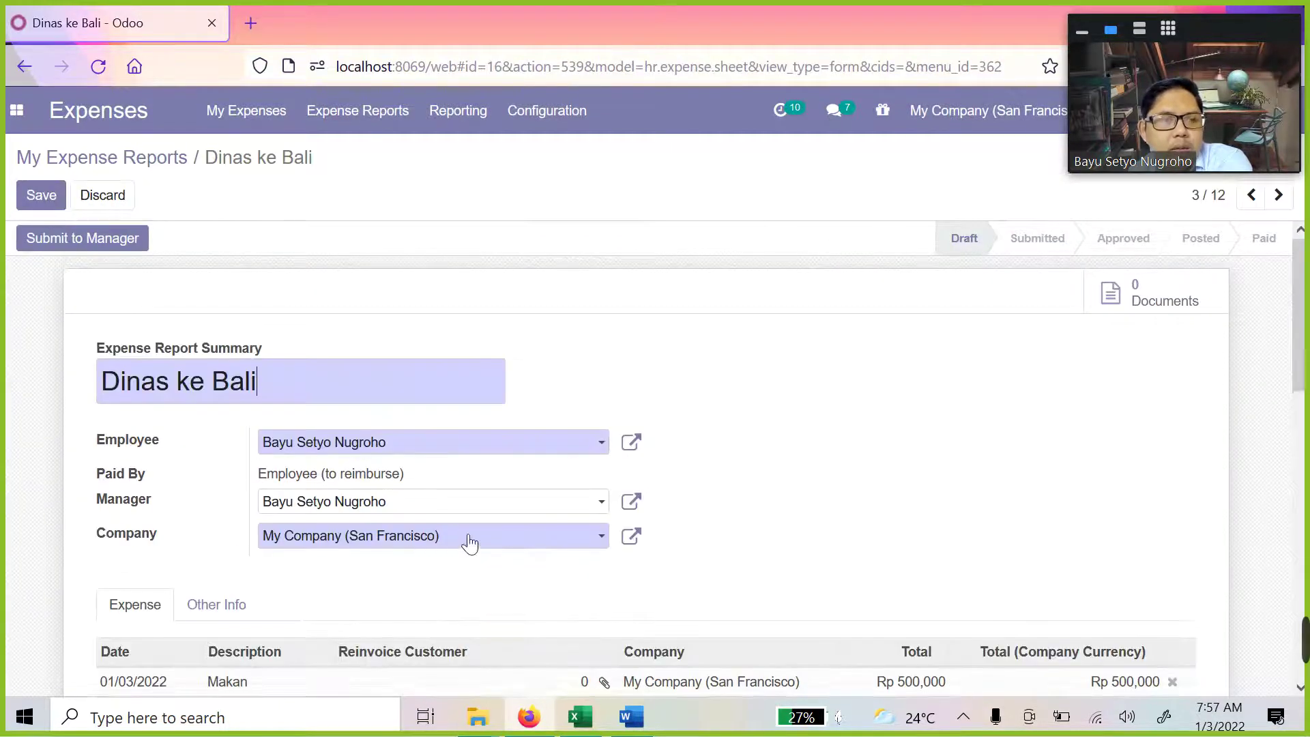
scroll(952, 411, down, 5)
click(1173, 323)
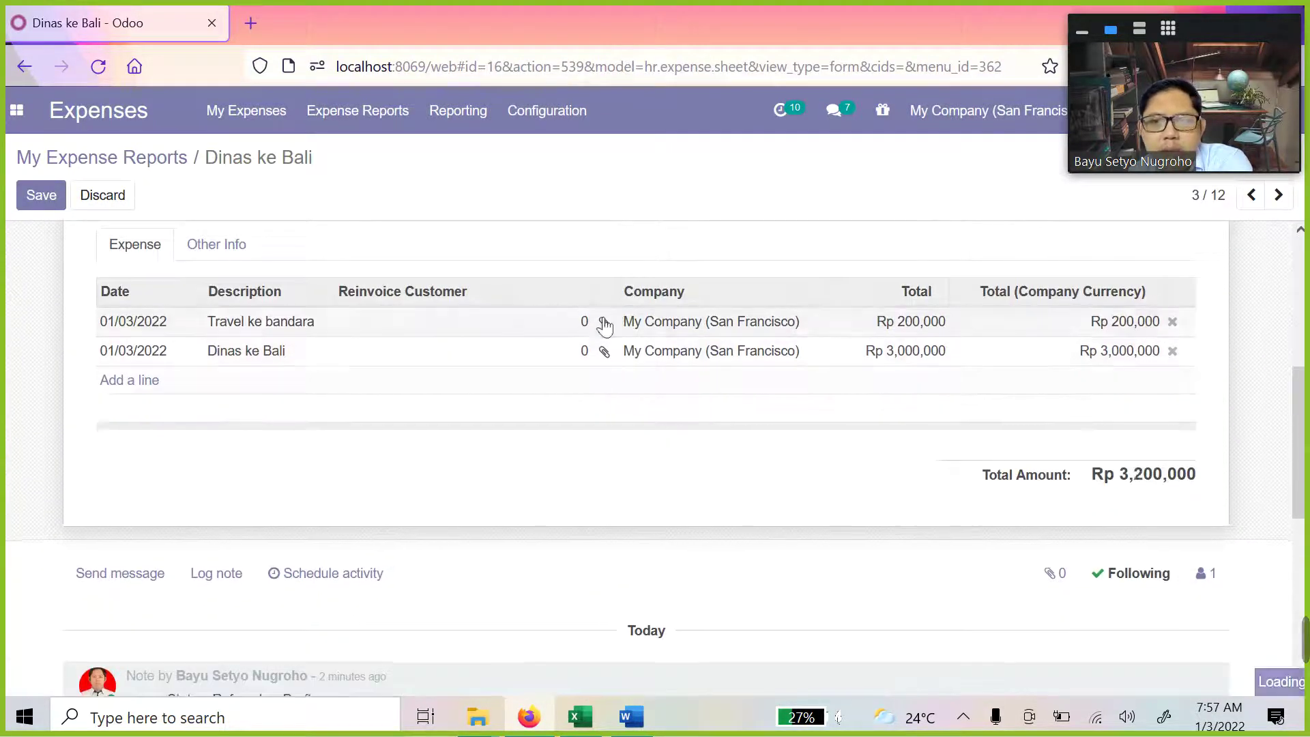
click(156, 385)
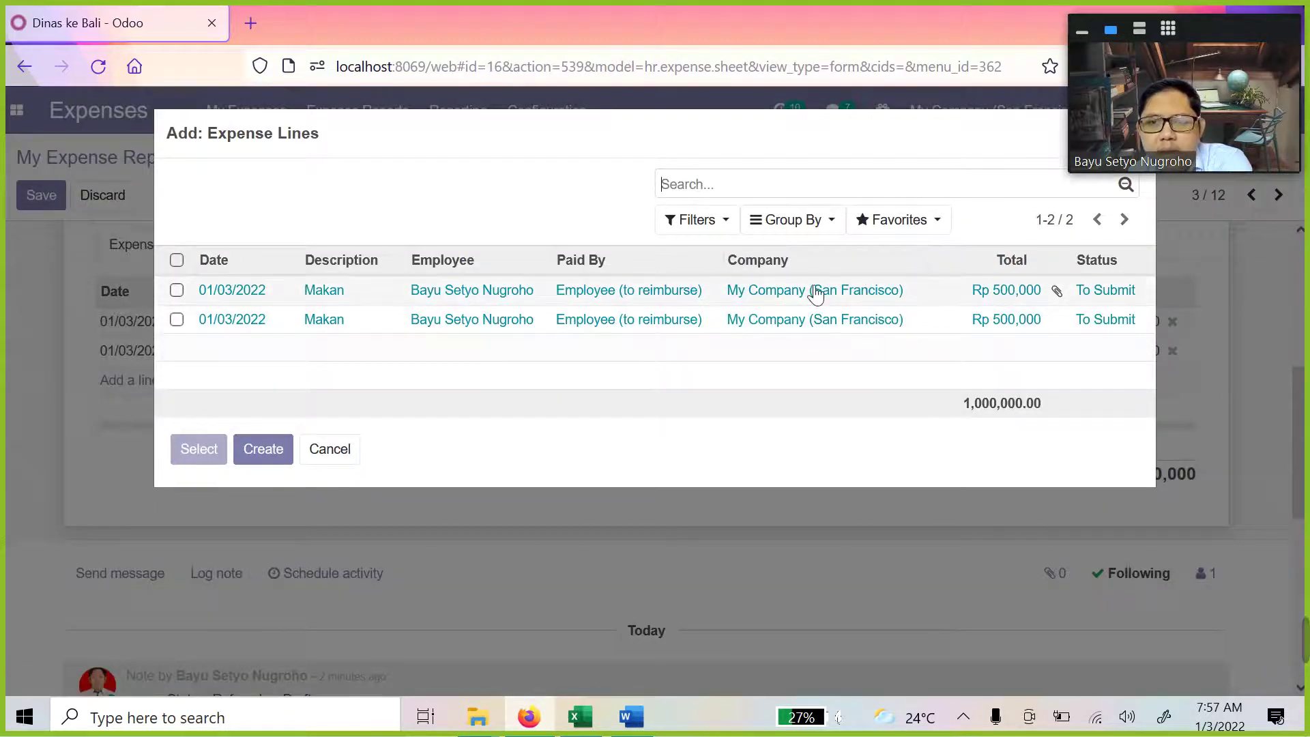
click(330, 449)
Remove the Travel ke bandara and Dinas ke Bali expense lines from the report and save it
click(1172, 321)
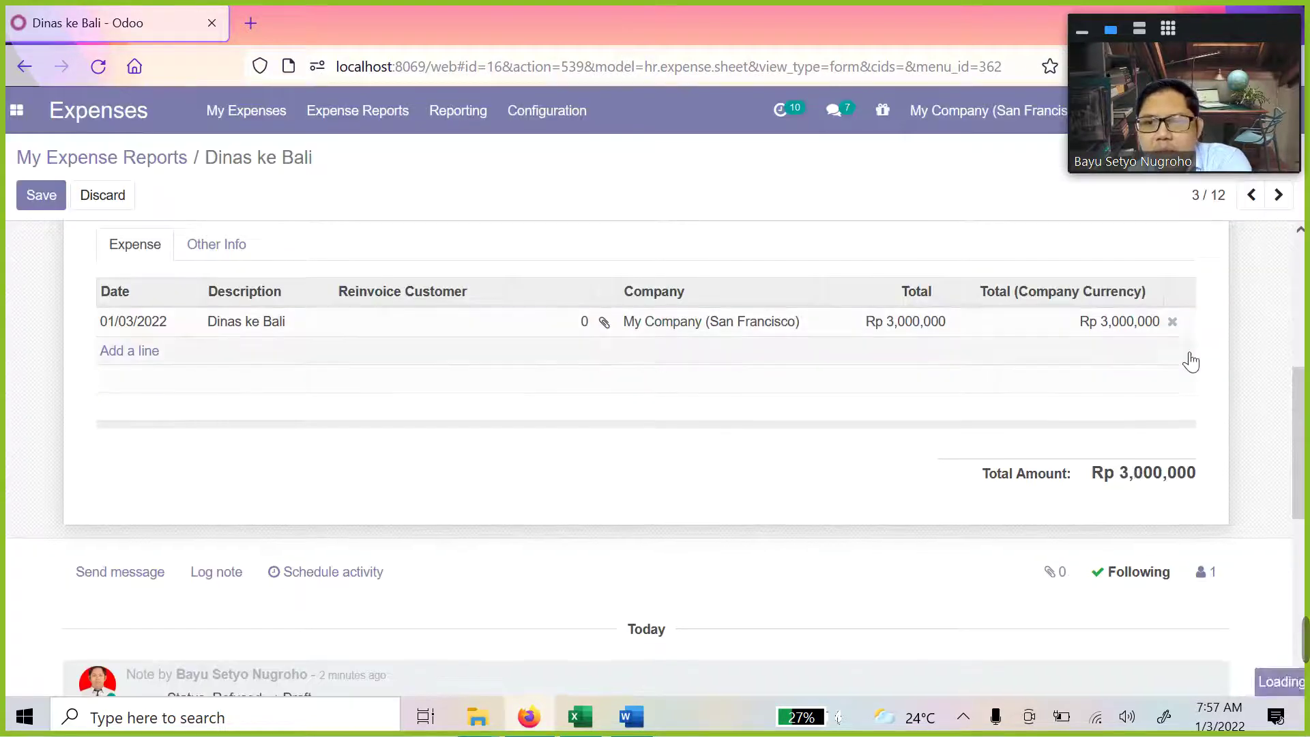
click(1172, 322)
scroll(68, 282, up, 5)
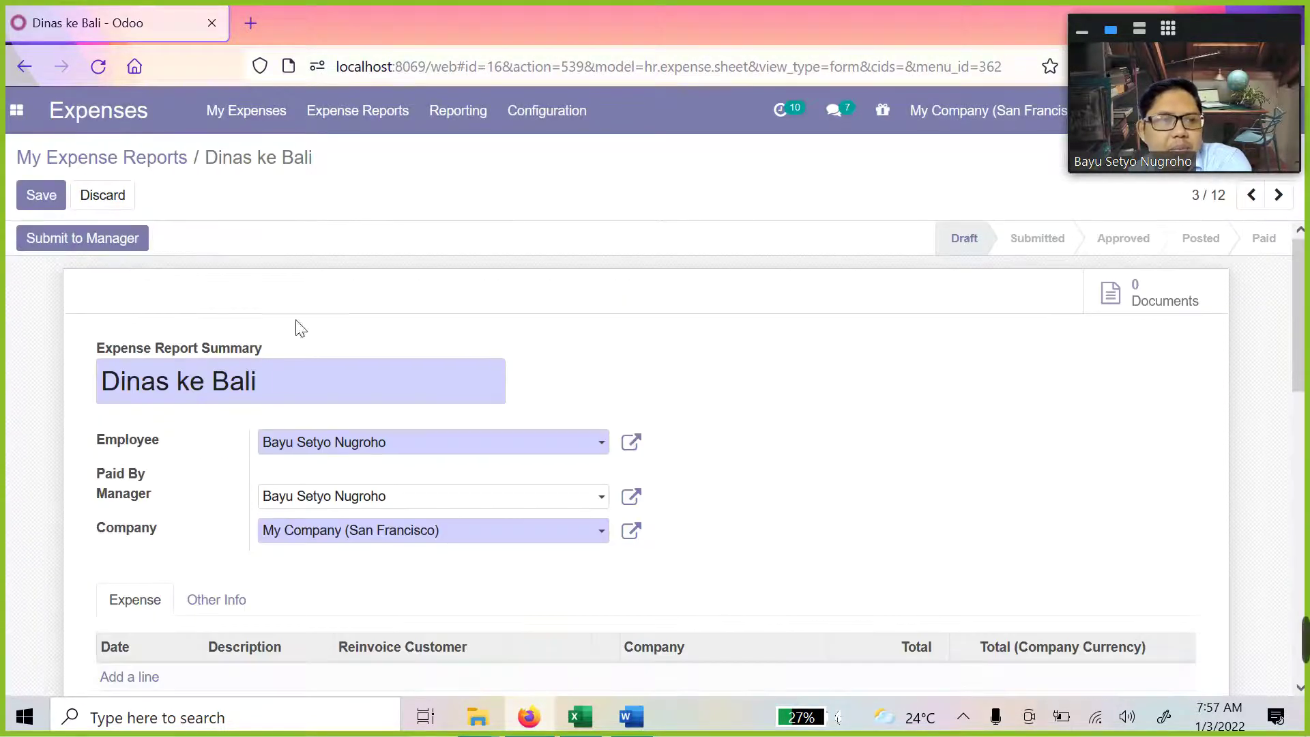
scroll(339, 315, down, 1)
scroll(339, 316, up, 1)
click(41, 194)
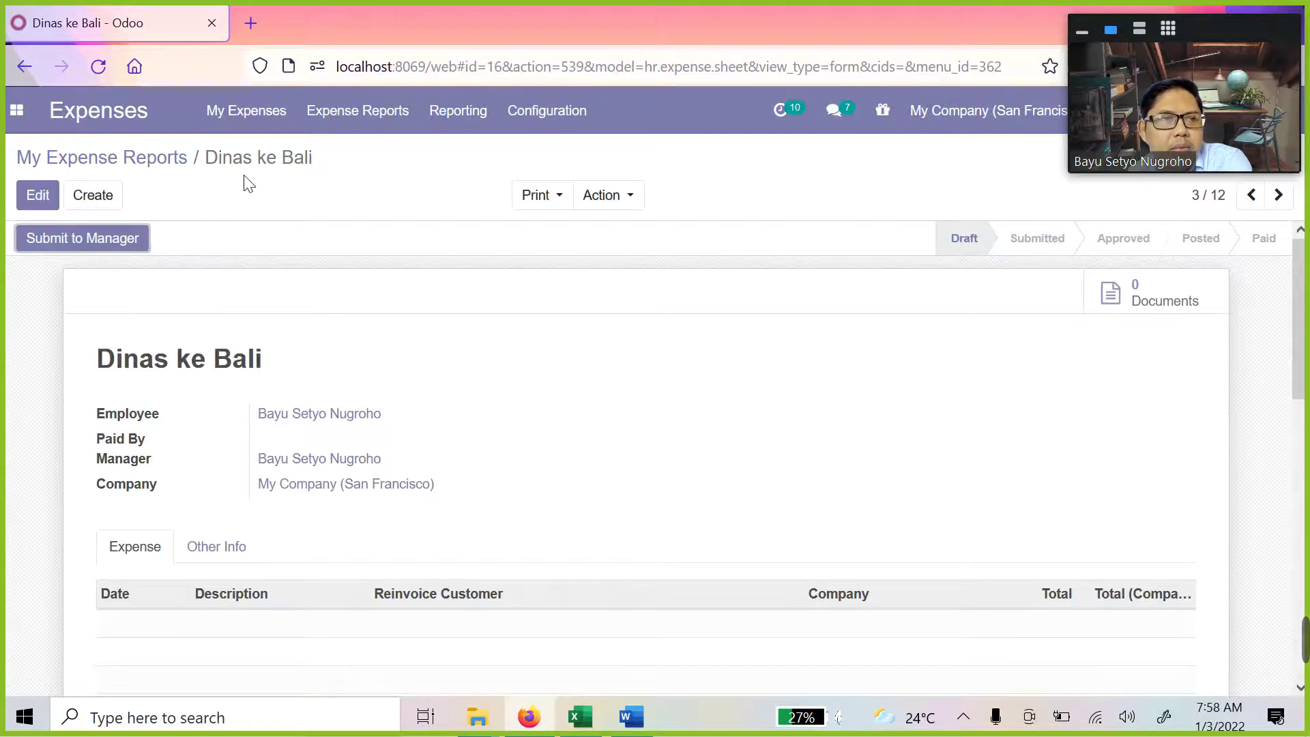
Open the list of own expenses that are still to report
click(249, 109)
click(259, 158)
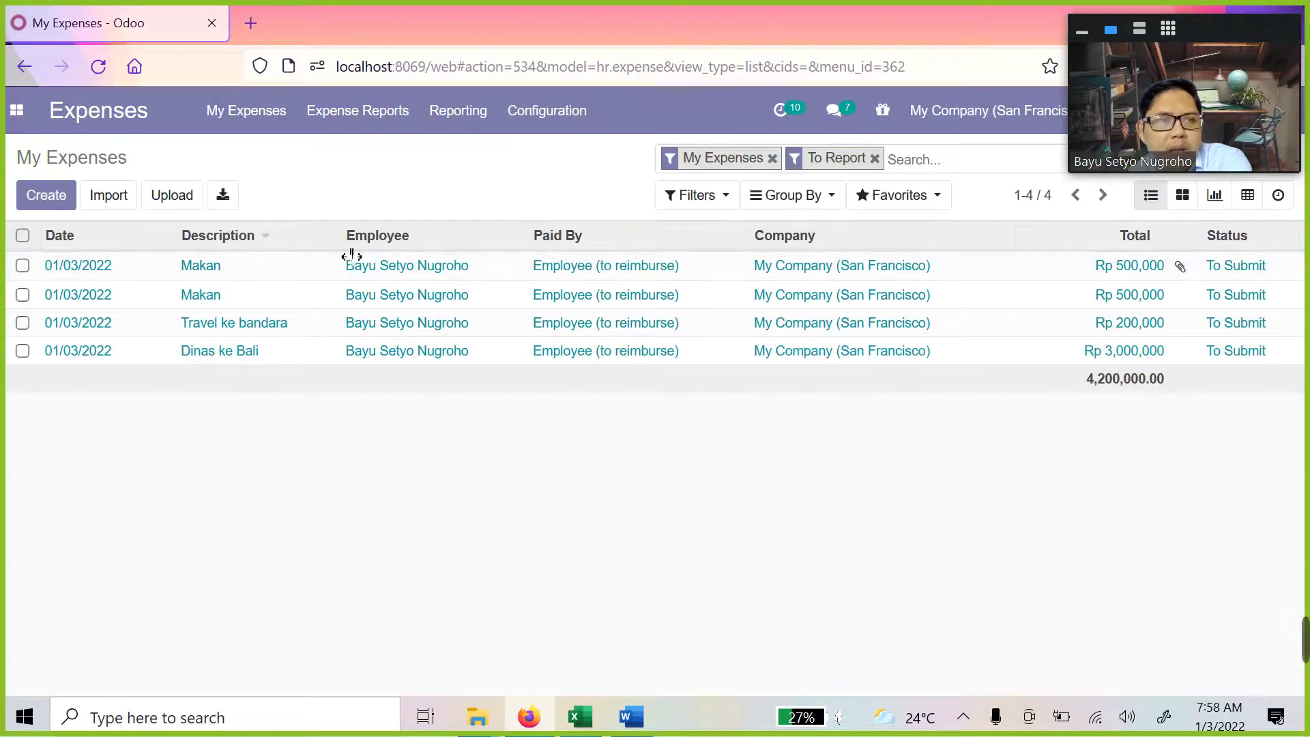
Delete the duplicate Makan expense that has no attached document from the list of own expenses
click(24, 297)
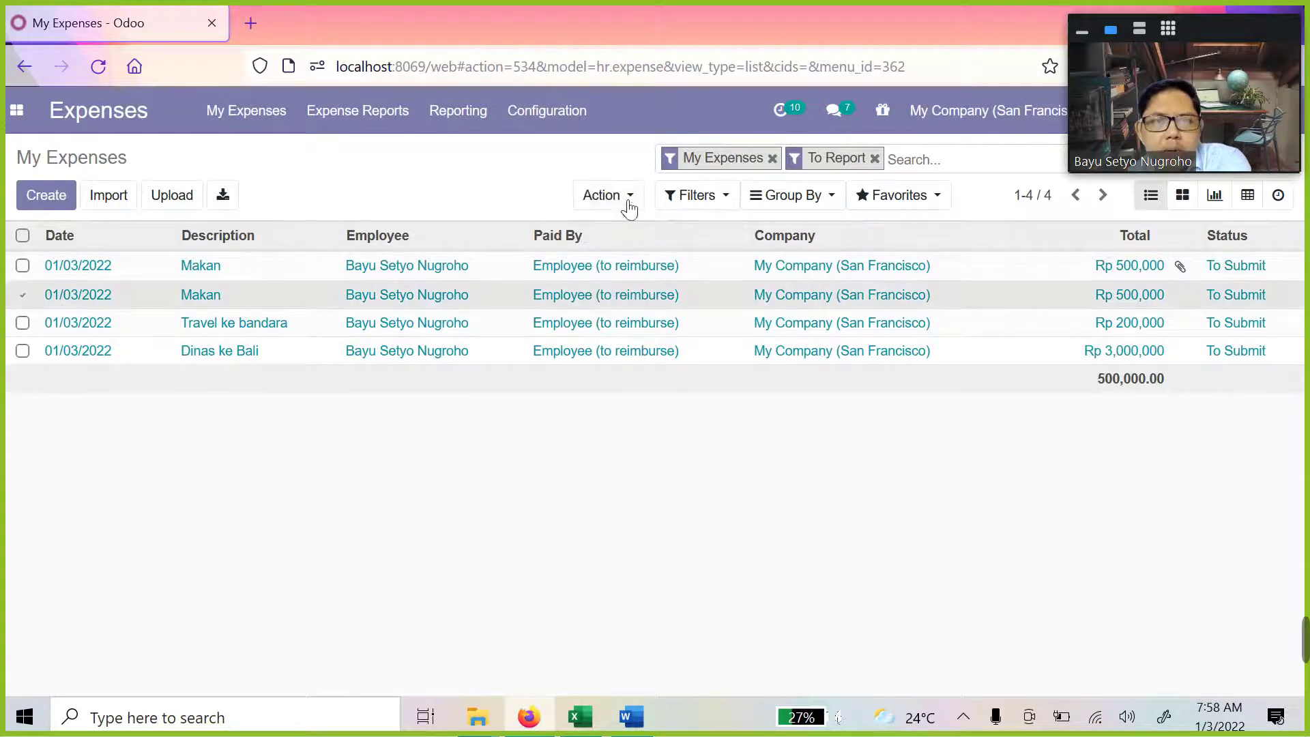
click(607, 196)
click(629, 260)
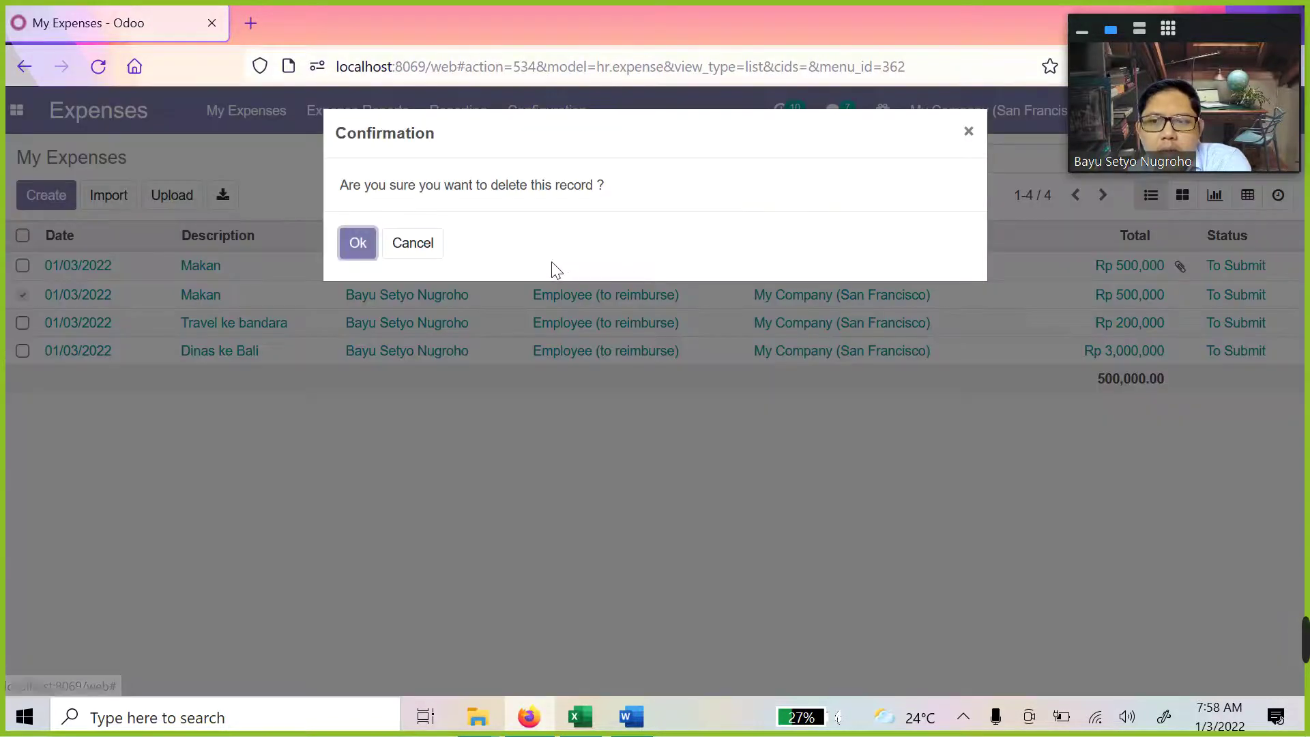
click(361, 244)
Open the Travel ke bandara expense and attach the document Syam Fotocopy.pdf to it
click(390, 295)
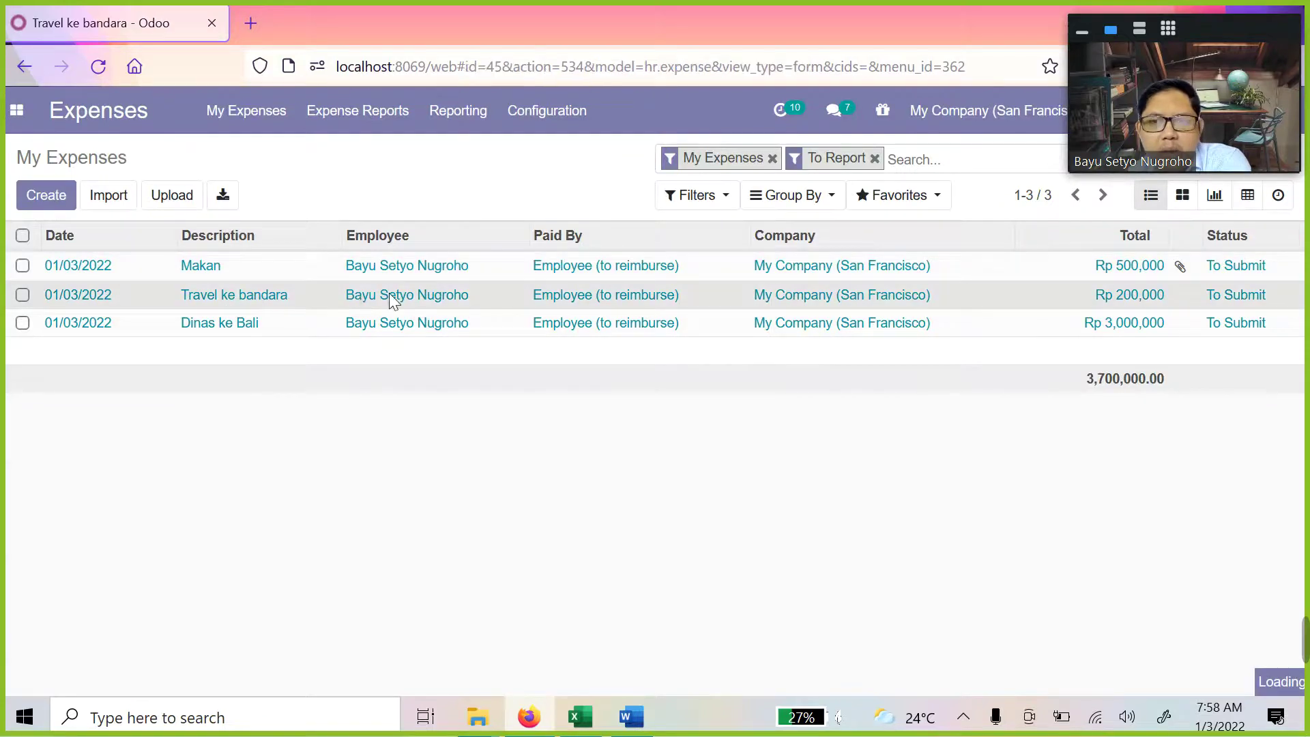
click(105, 245)
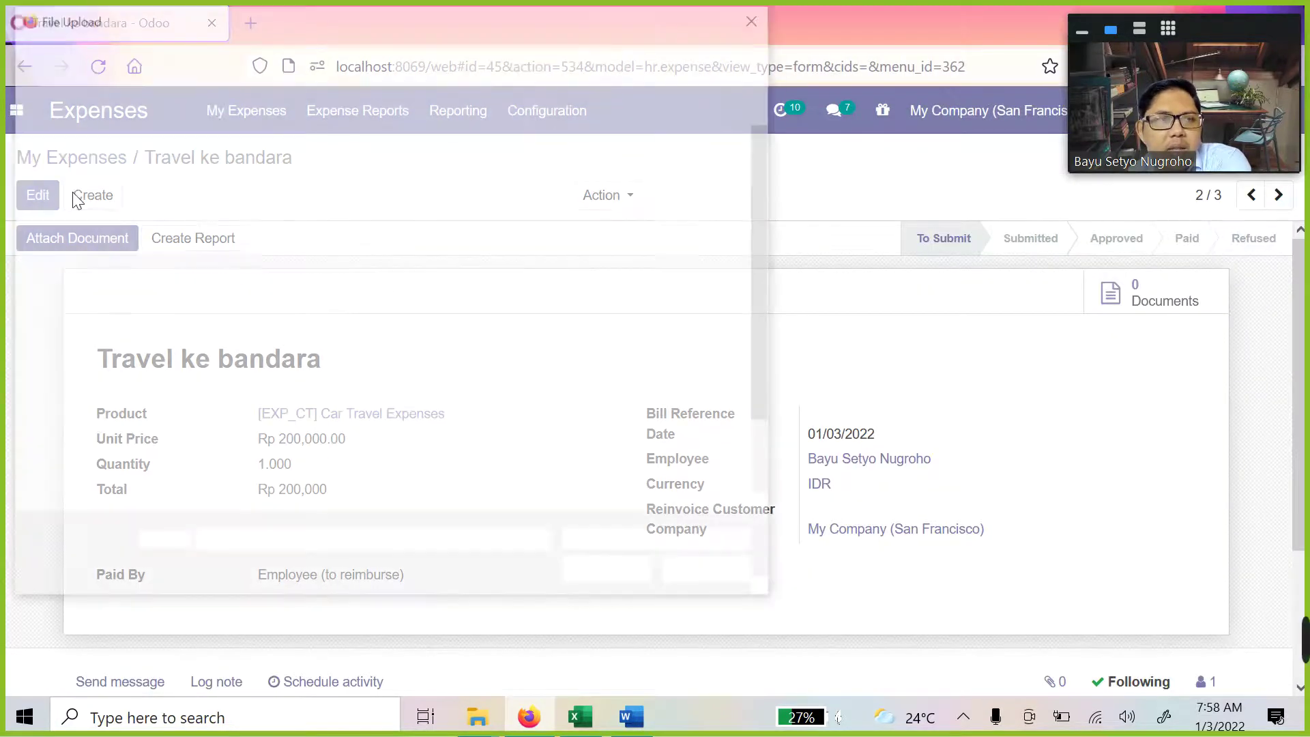
scroll(617, 444, down, 2)
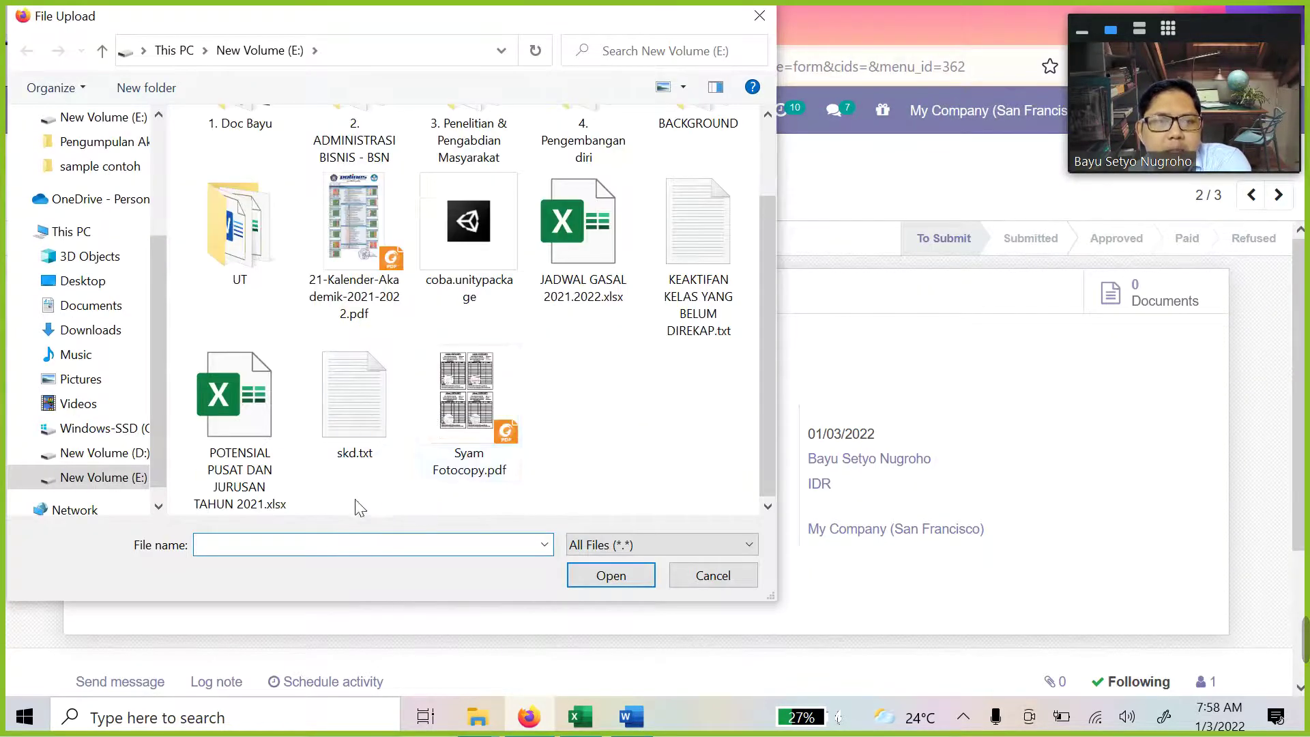
double_click(490, 400)
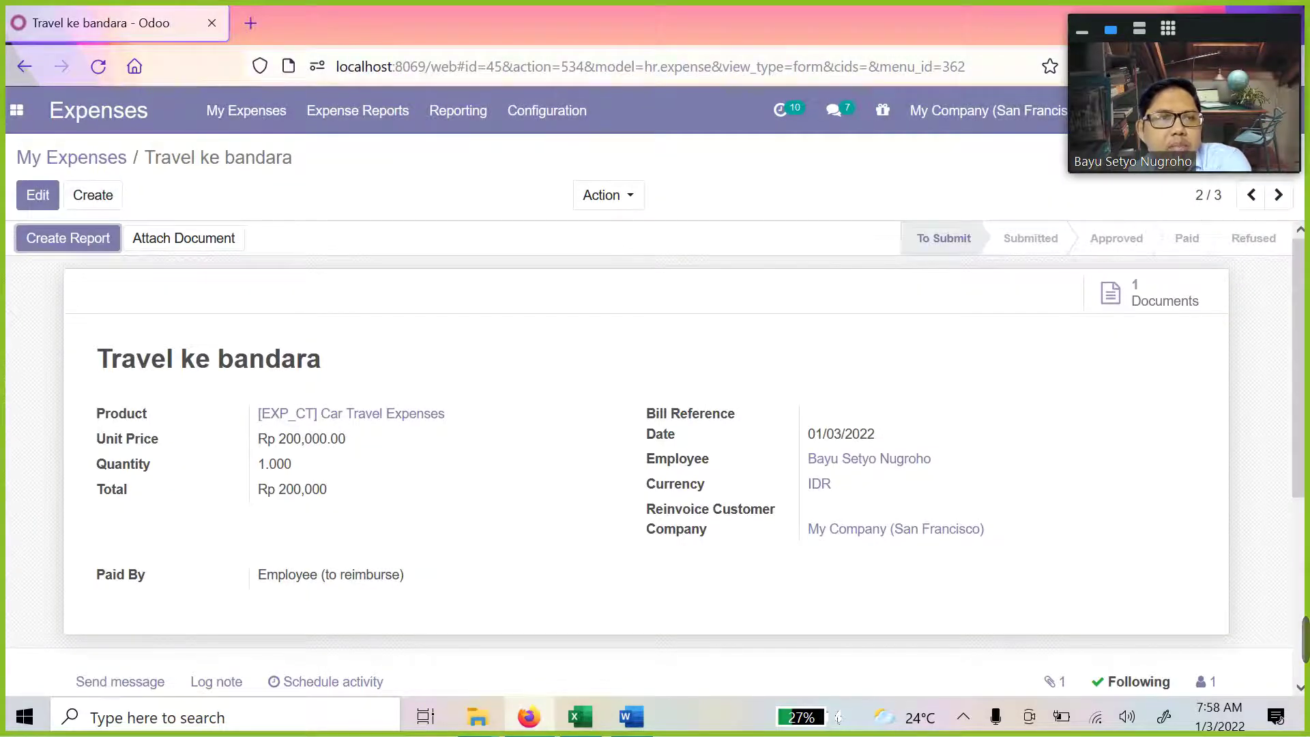
Return to the list of own expenses and select the Makan, Travel ke bandara and Dinas ke Bali expenses
click(279, 126)
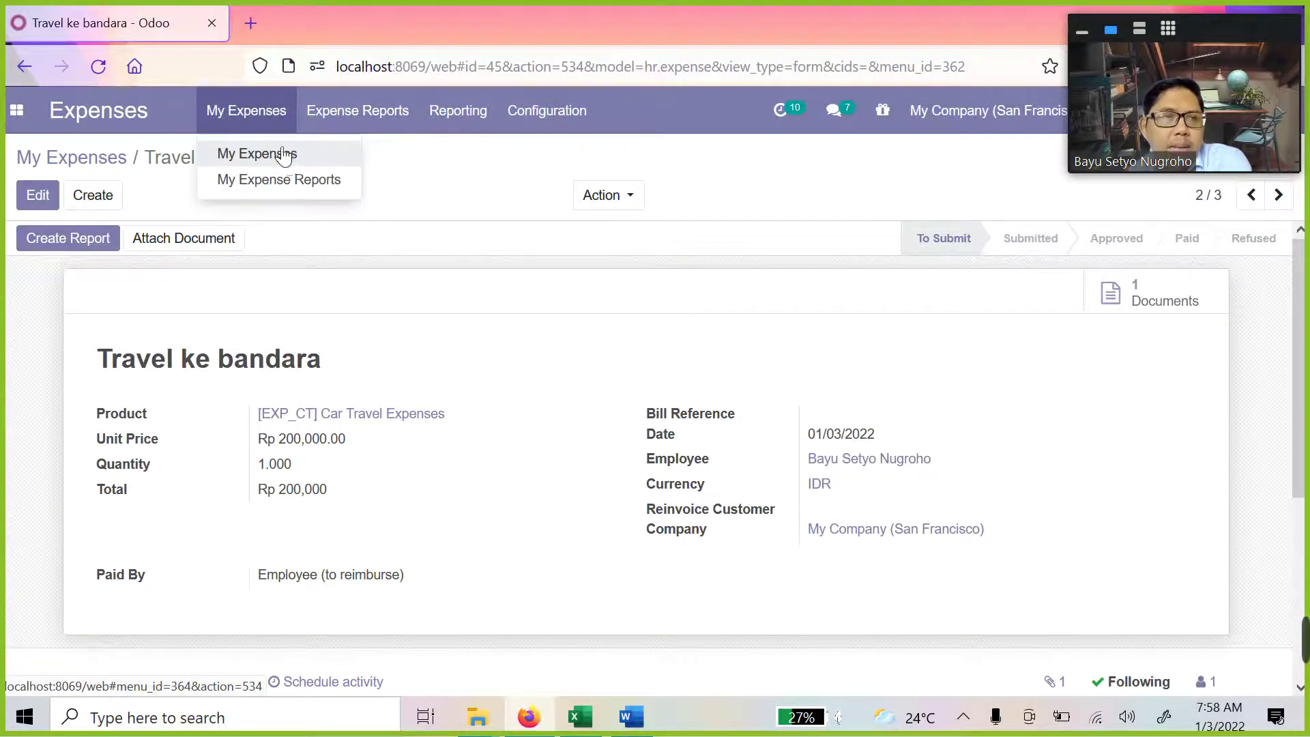
click(516, 230)
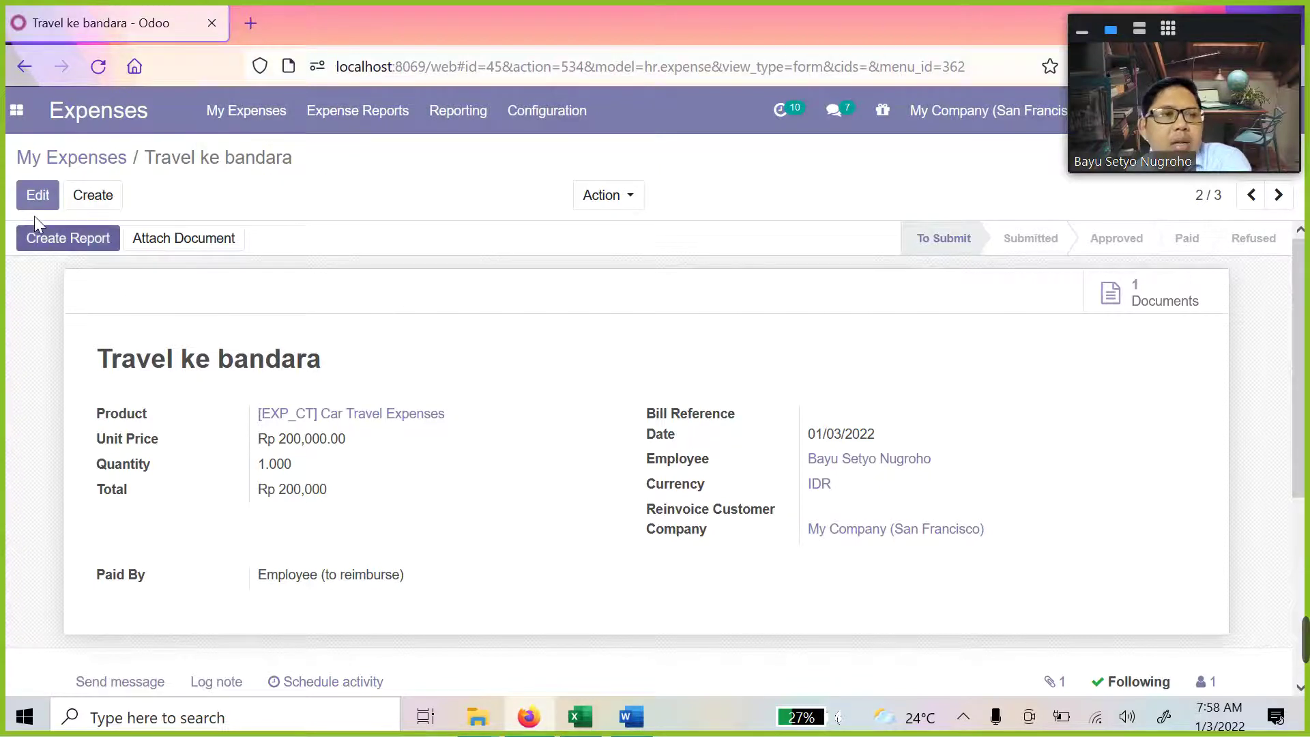
click(260, 130)
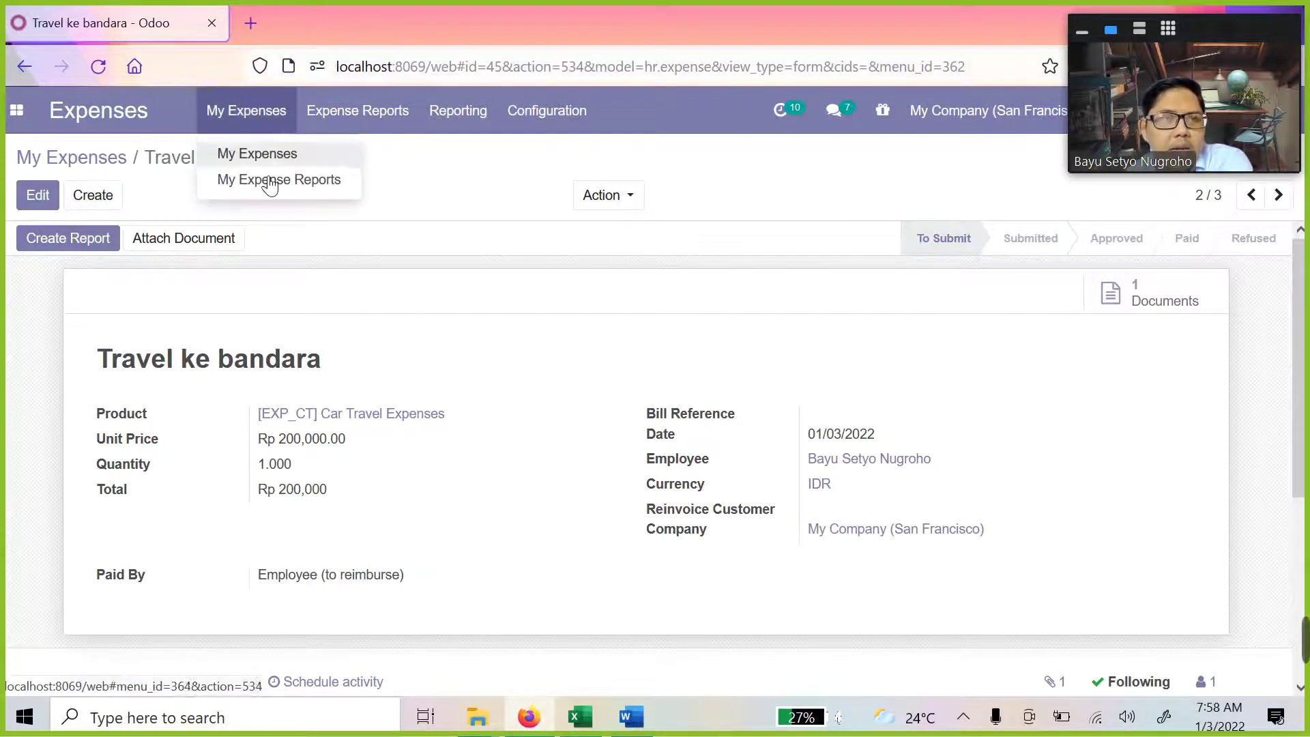
click(221, 334)
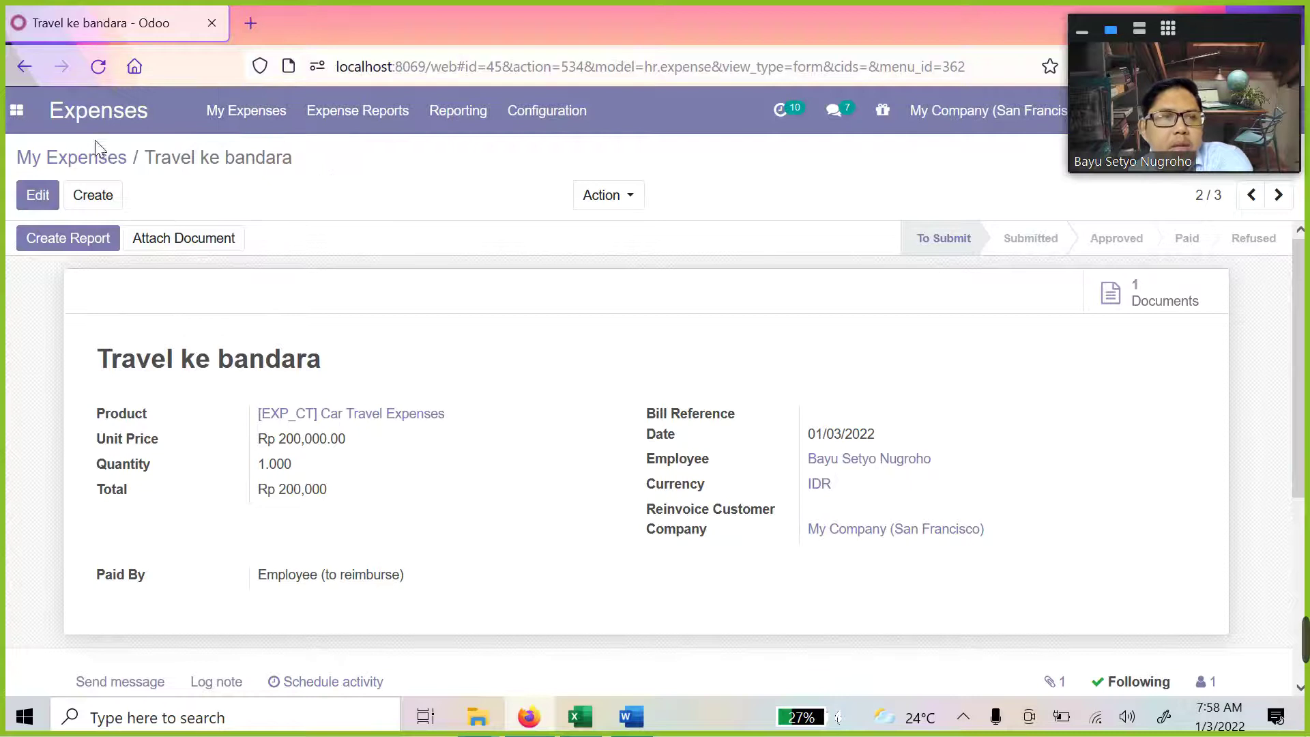
click(97, 158)
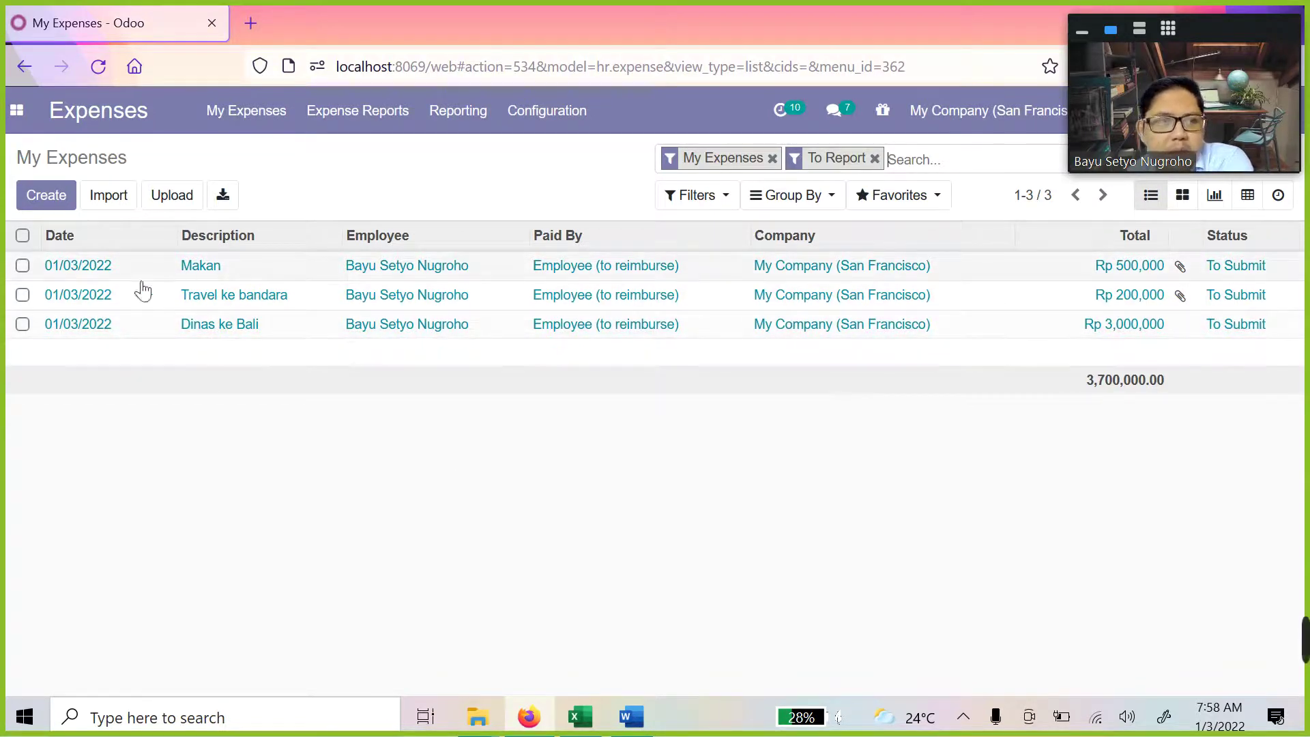
click(22, 265)
click(23, 295)
click(22, 324)
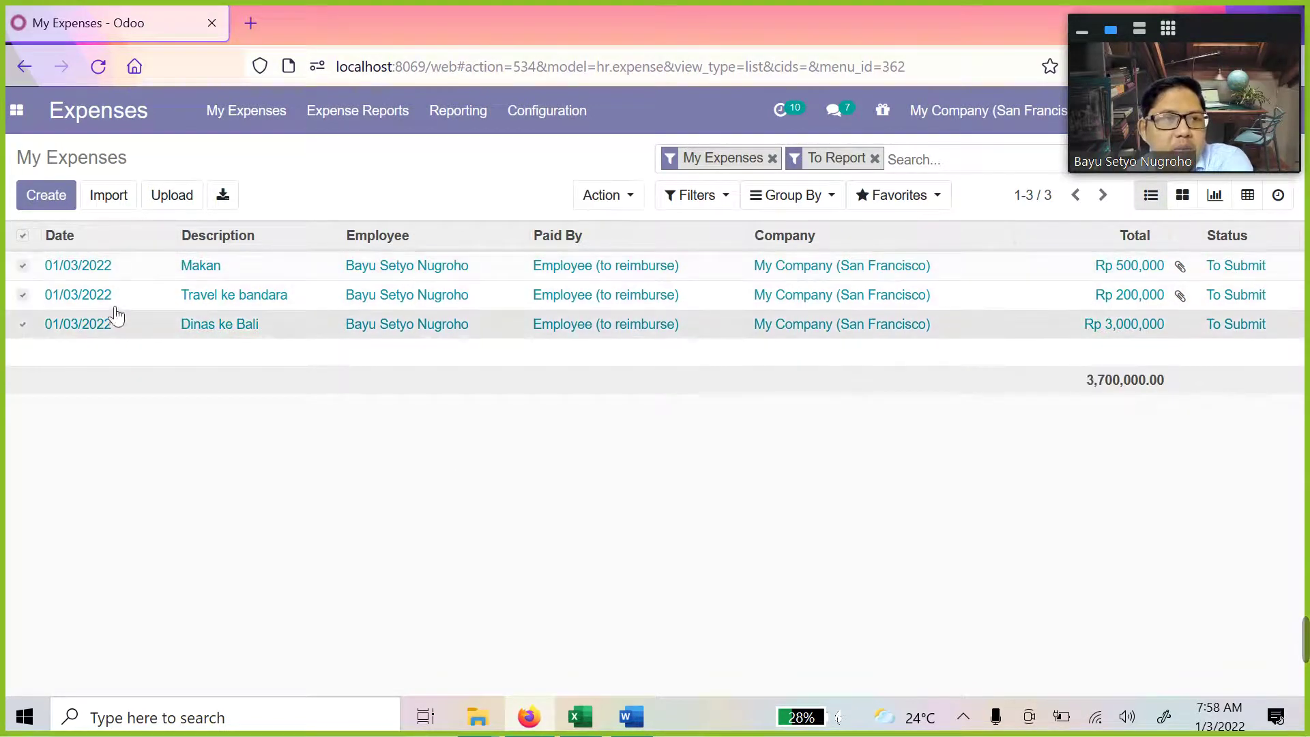
Go to the list of own expense reports and open the draft Dinas ke Bali report for editing
click(280, 123)
click(269, 178)
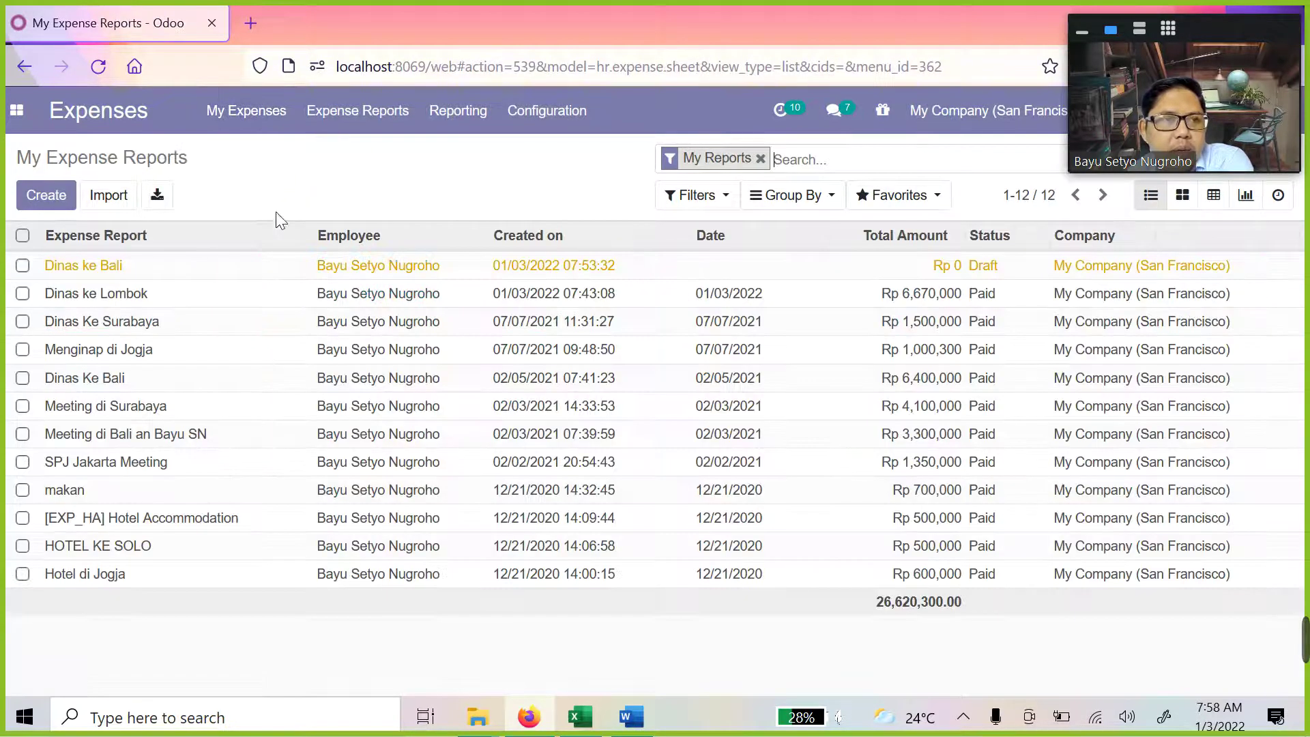
click(152, 267)
click(38, 195)
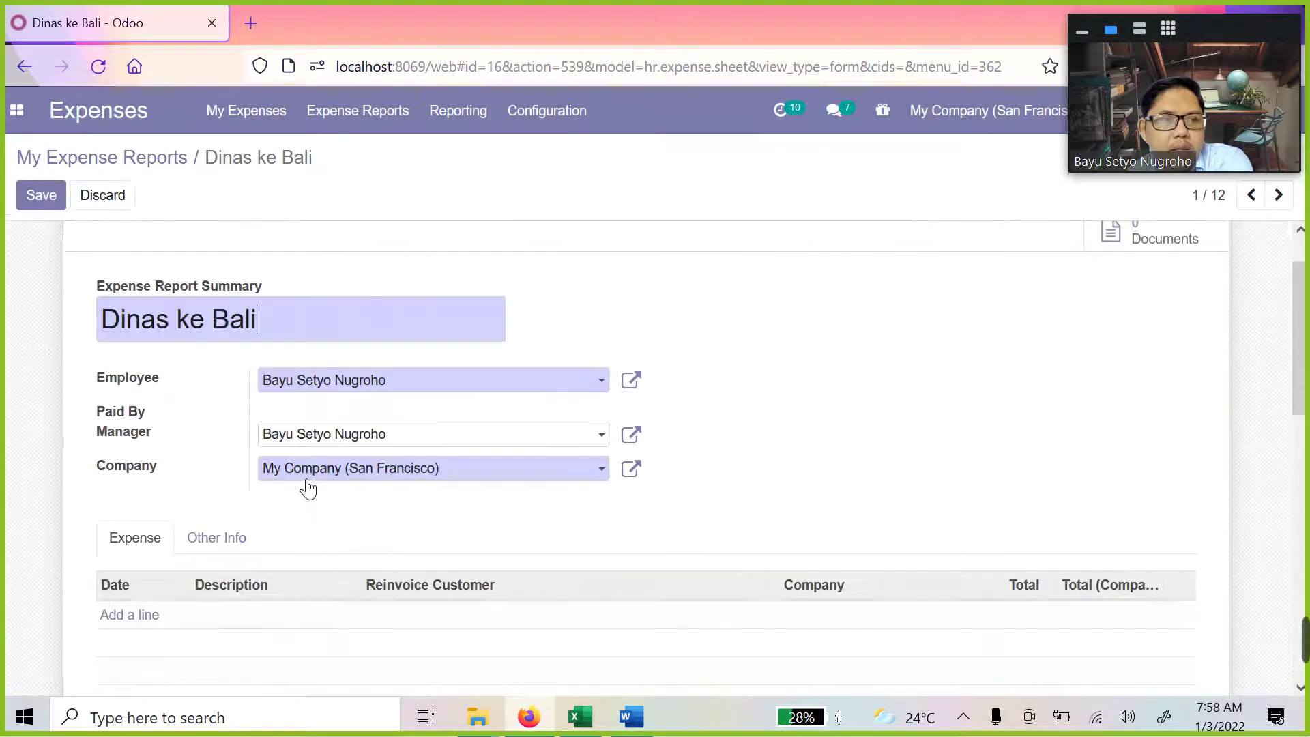
Add the Makan, Travel ke bandara and Dinas ke Bali expenses as lines of the report
scroll(307, 477, down, 3)
click(140, 409)
click(239, 290)
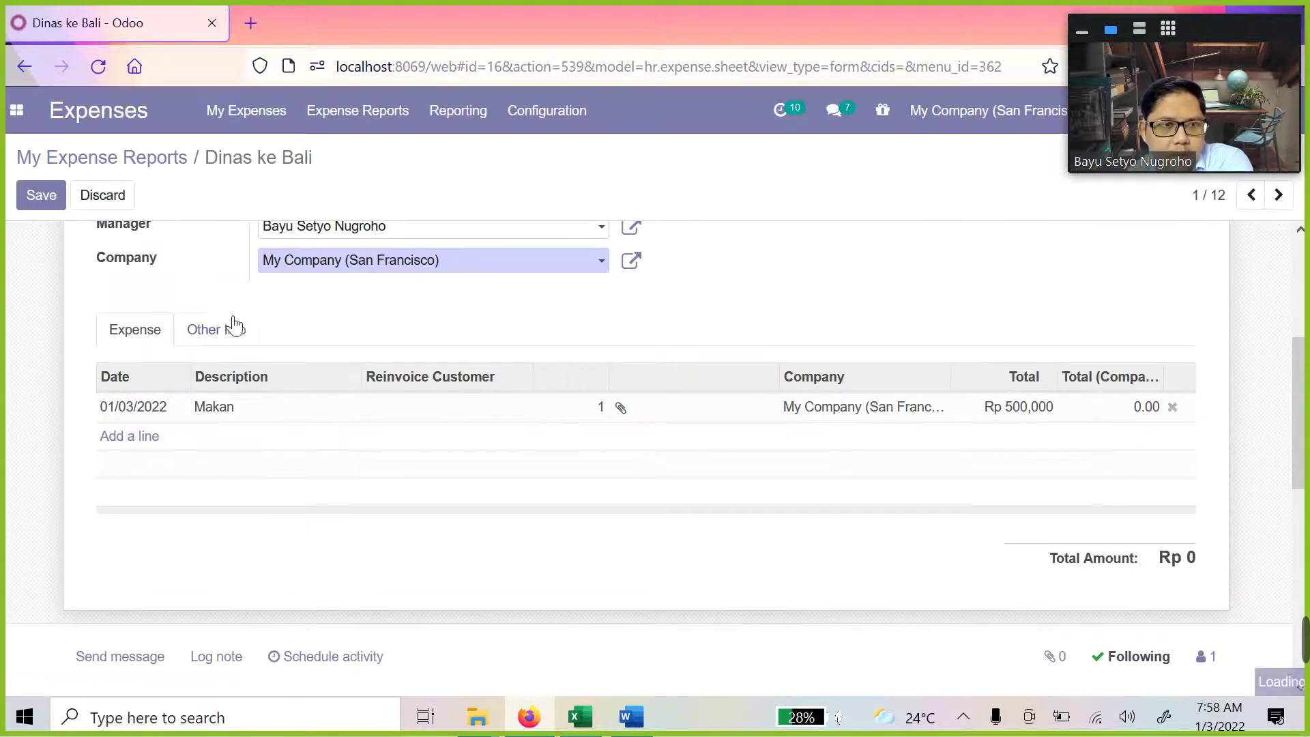
click(130, 436)
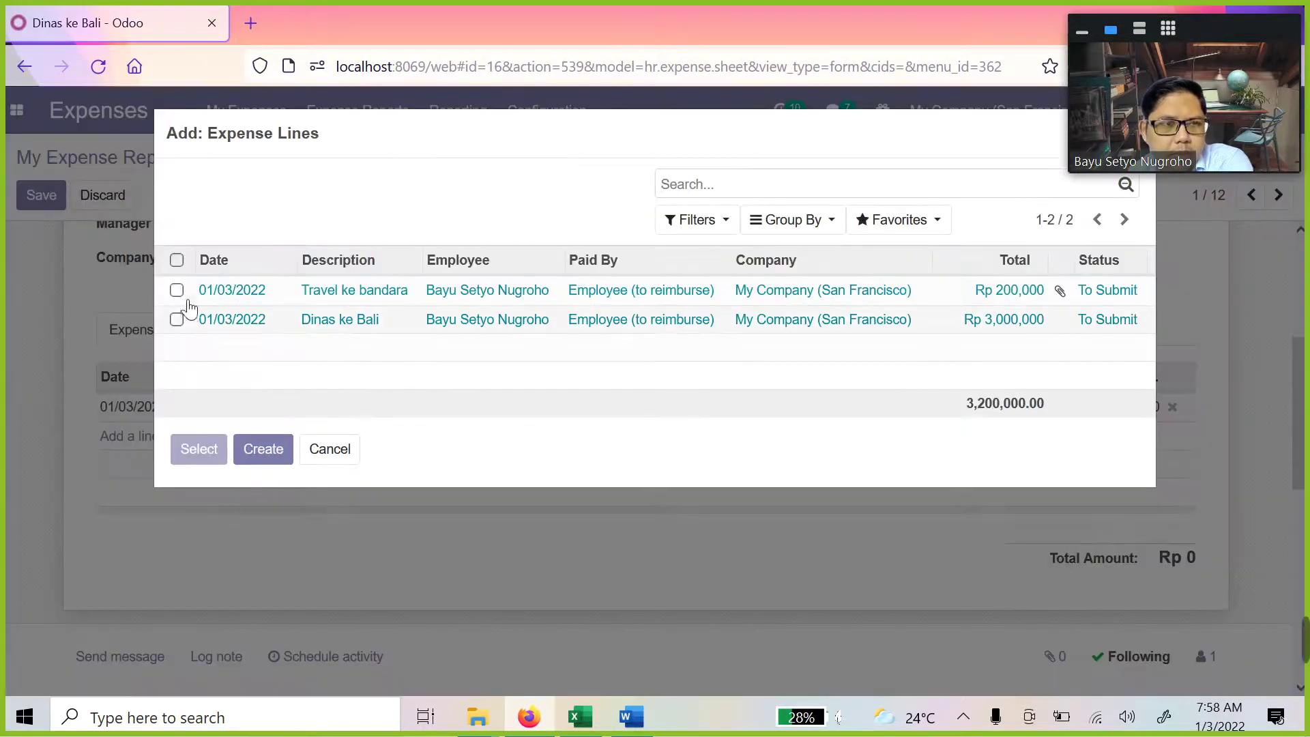
click(176, 290)
click(177, 319)
click(195, 449)
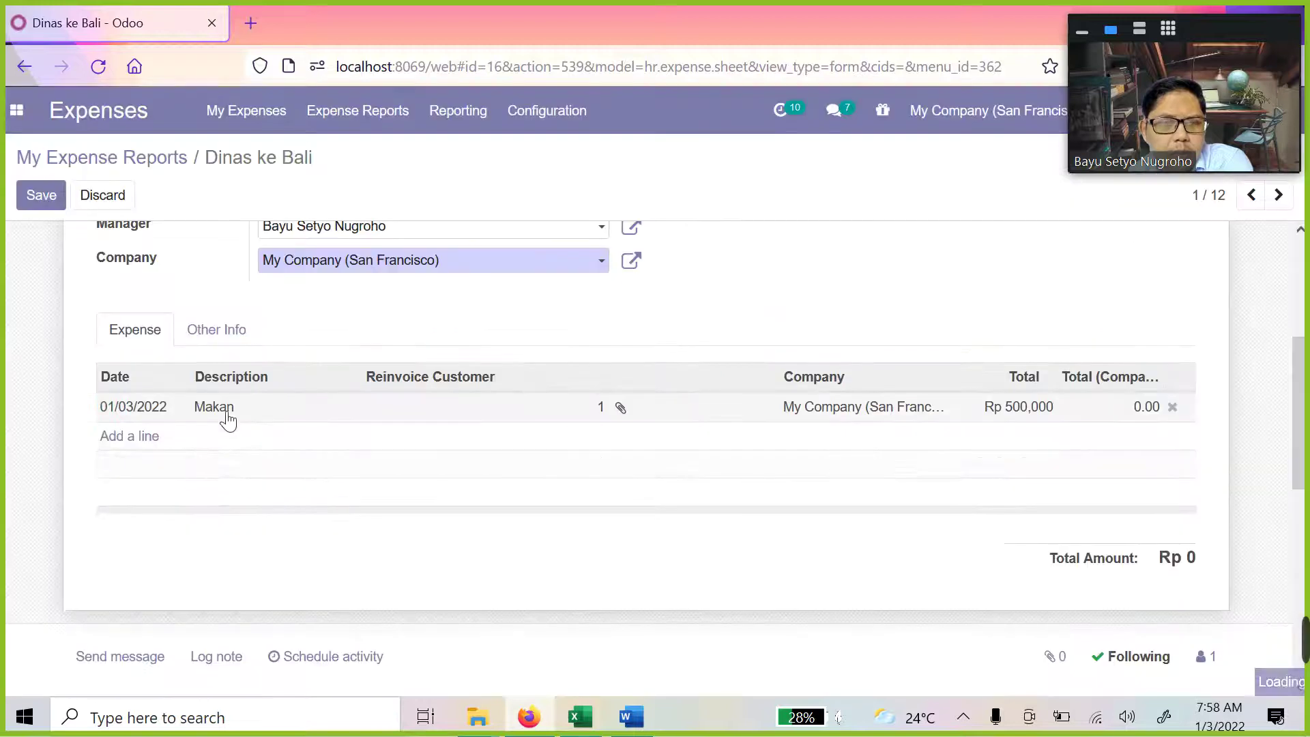
scroll(357, 500, up, 4)
scroll(341, 527, down, 6)
scroll(341, 527, up, 5)
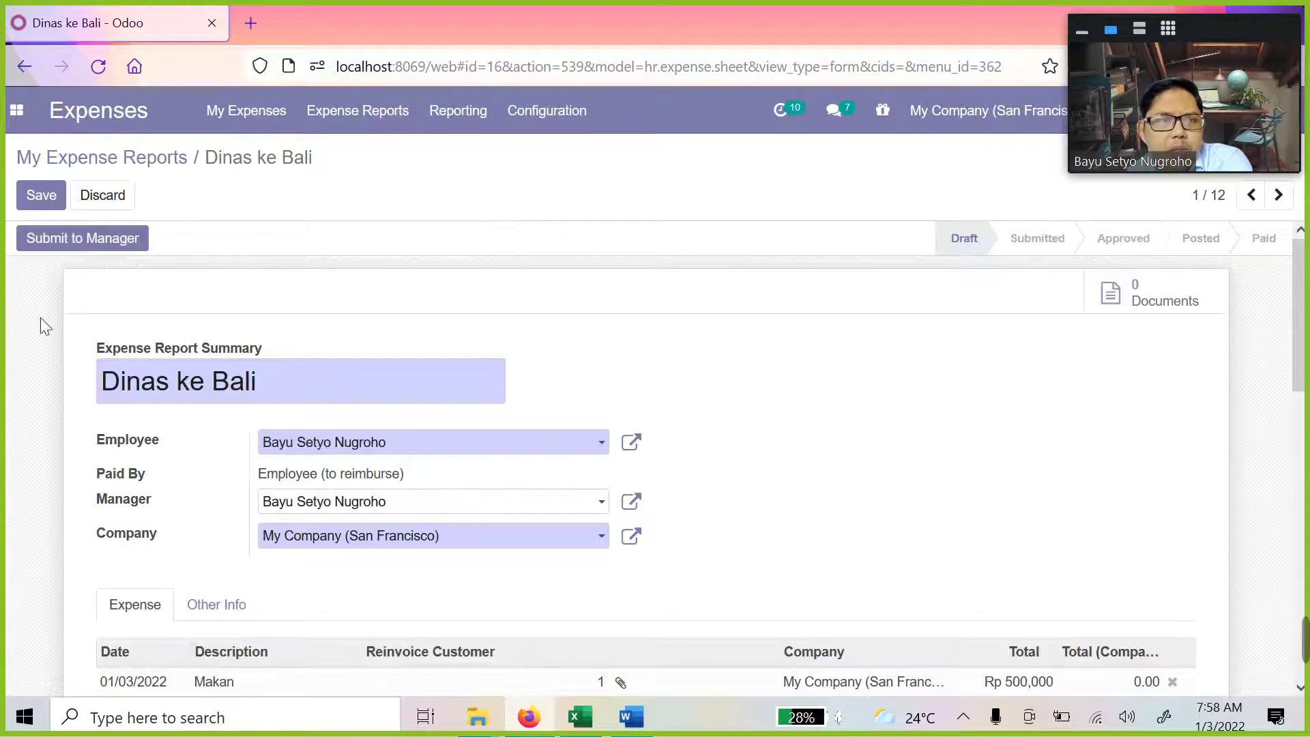
Submit the Dinas ke Bali report to the manager and approve it
click(72, 250)
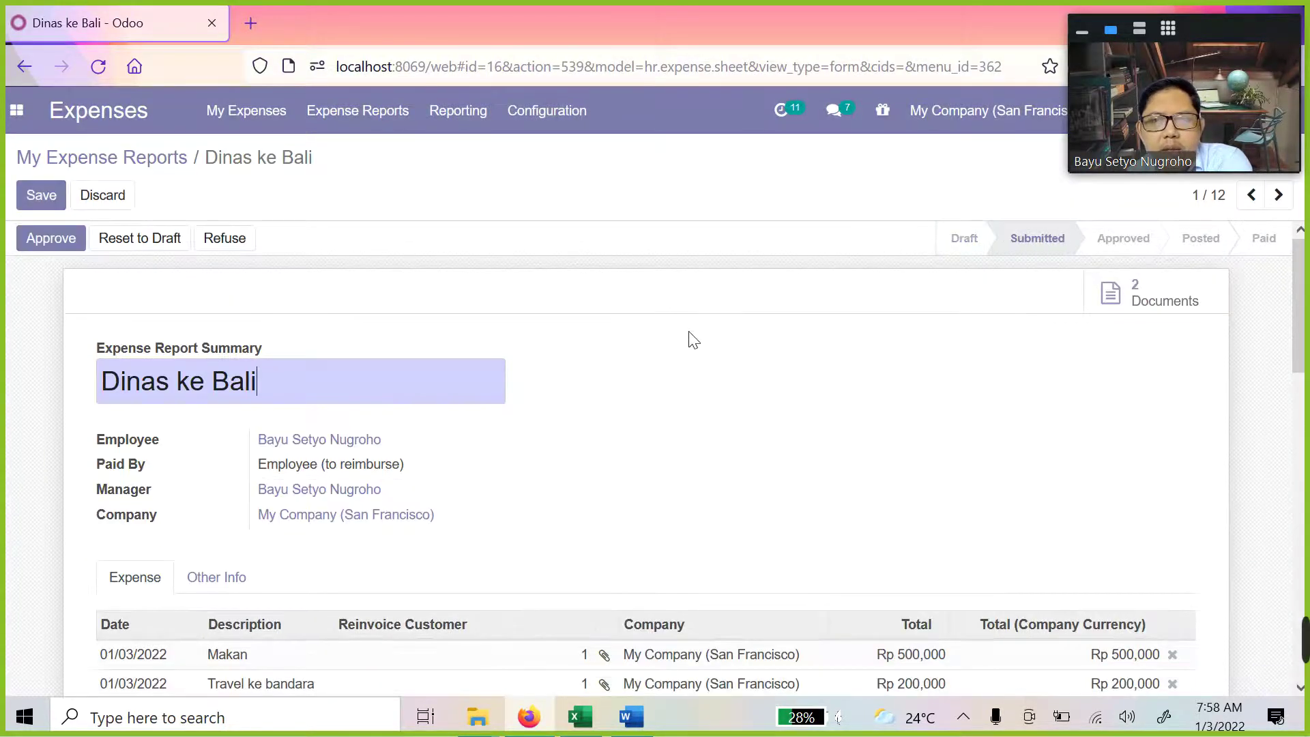
scroll(692, 355, down, 4)
scroll(682, 379, up, 4)
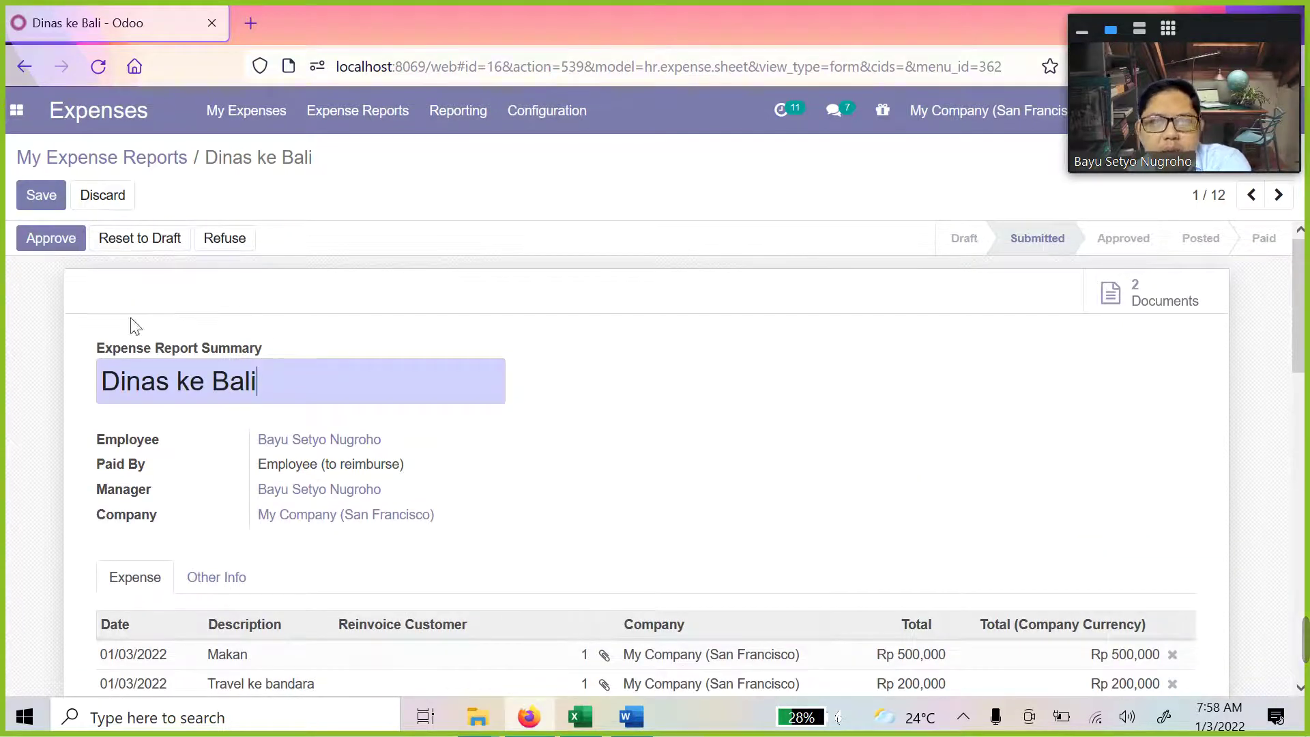
click(49, 246)
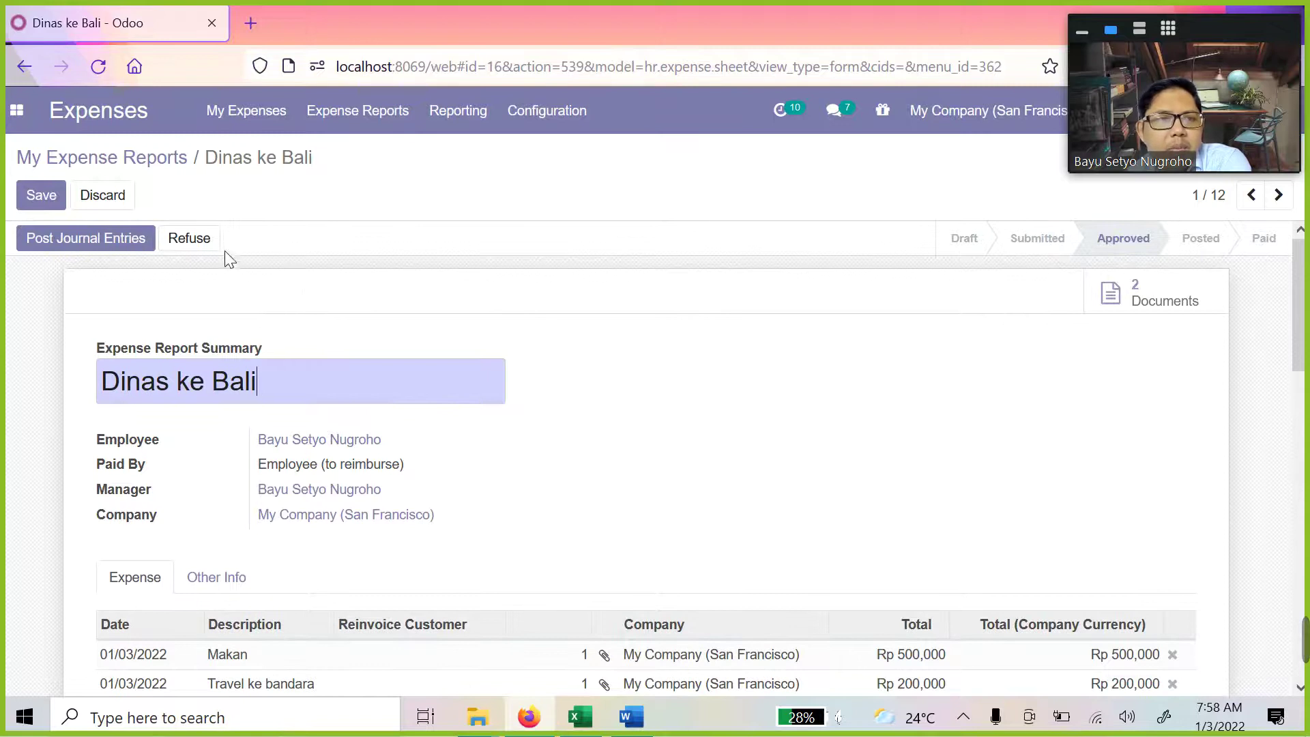
Refuse the approved Dinas ke Bali report with the reason "masih adayang kurang" and review its message history
click(202, 240)
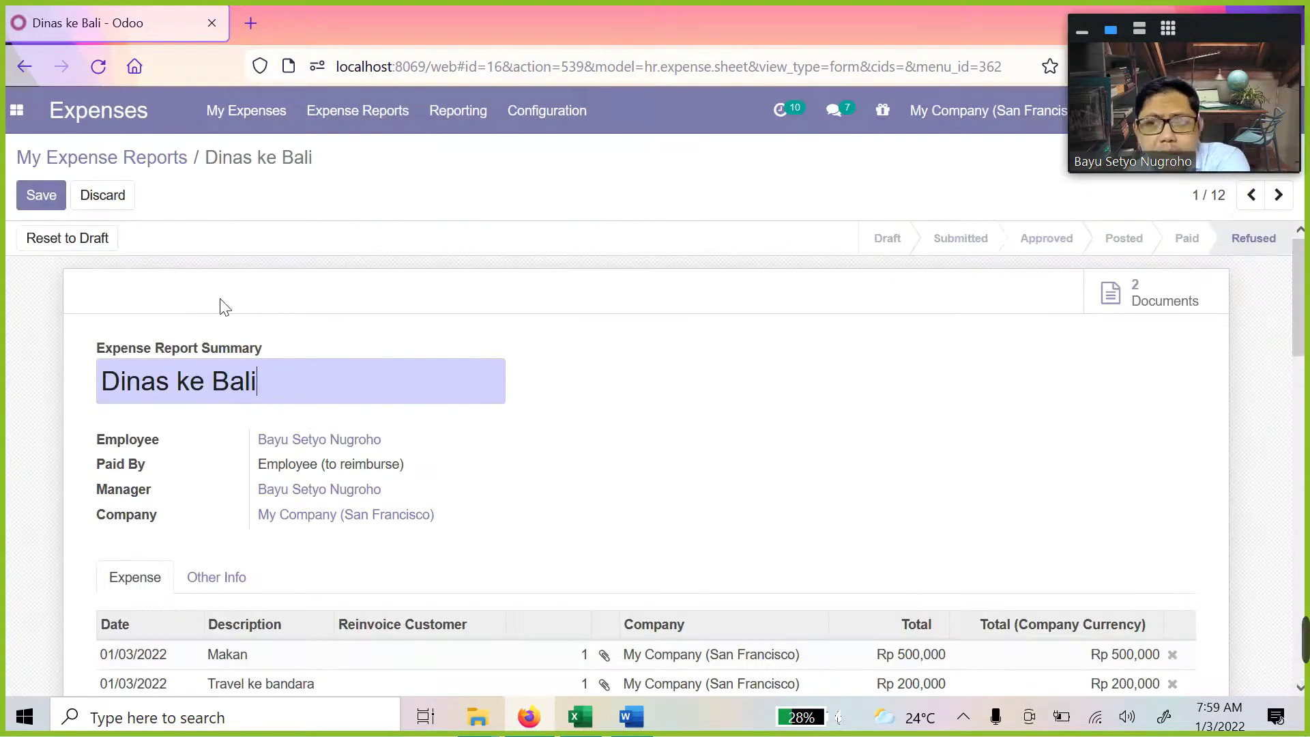
scroll(608, 341, down, 10)
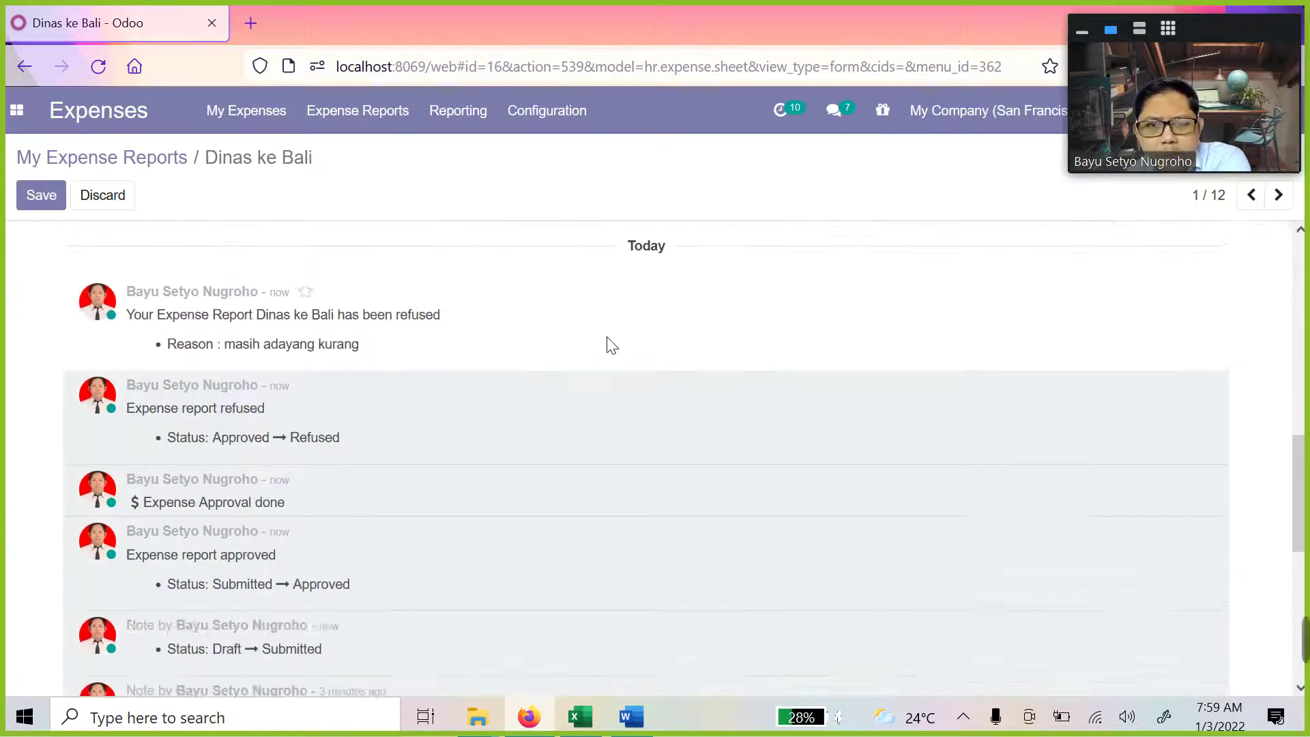
scroll(609, 351, up, 6)
scroll(410, 409, down, 6)
scroll(327, 437, up, 10)
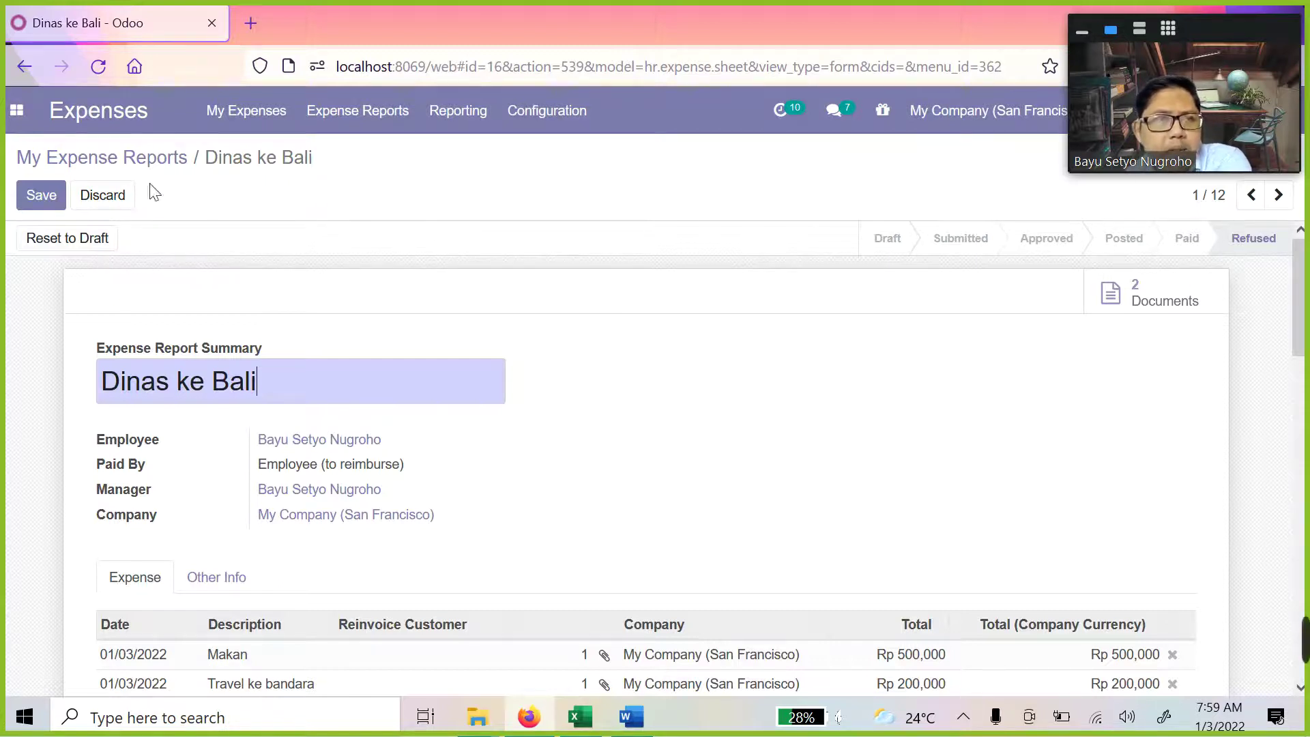
Look for the refused Dinas ke Bali report among own expense reports, switching between the My Reports and Refused filters
click(267, 116)
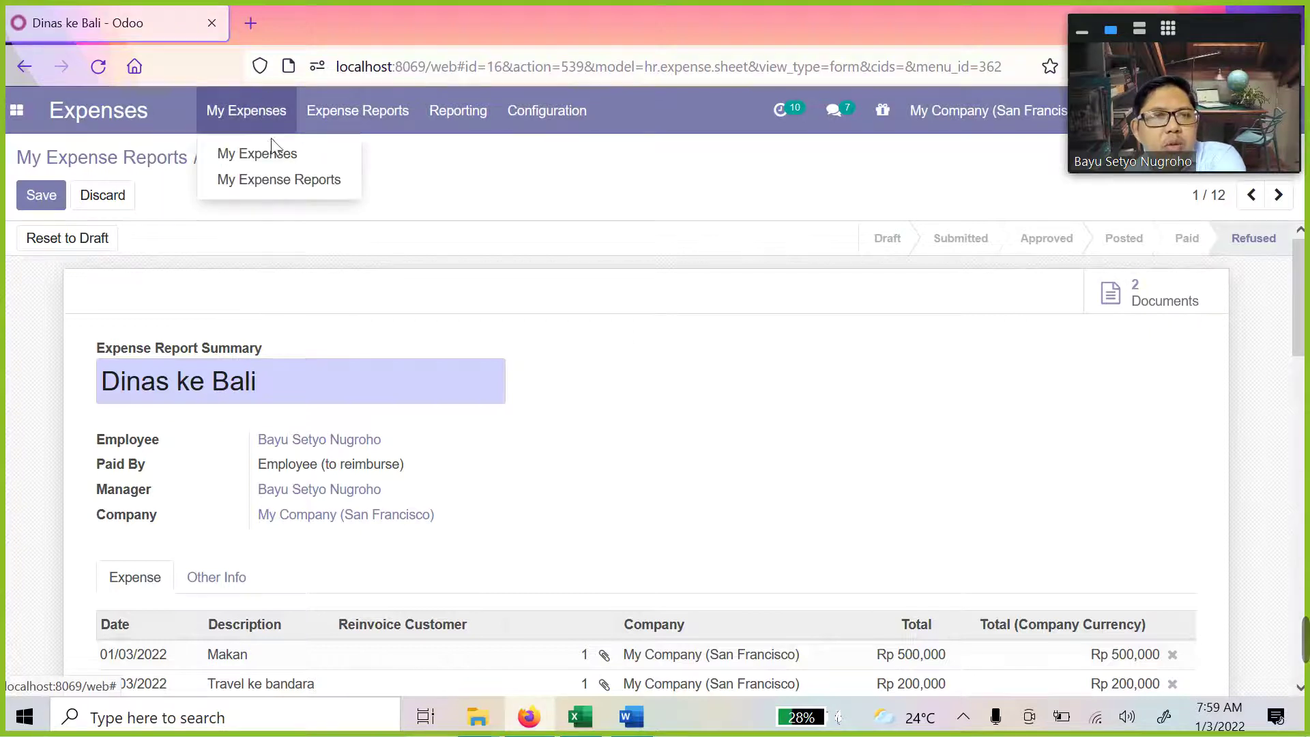
click(256, 179)
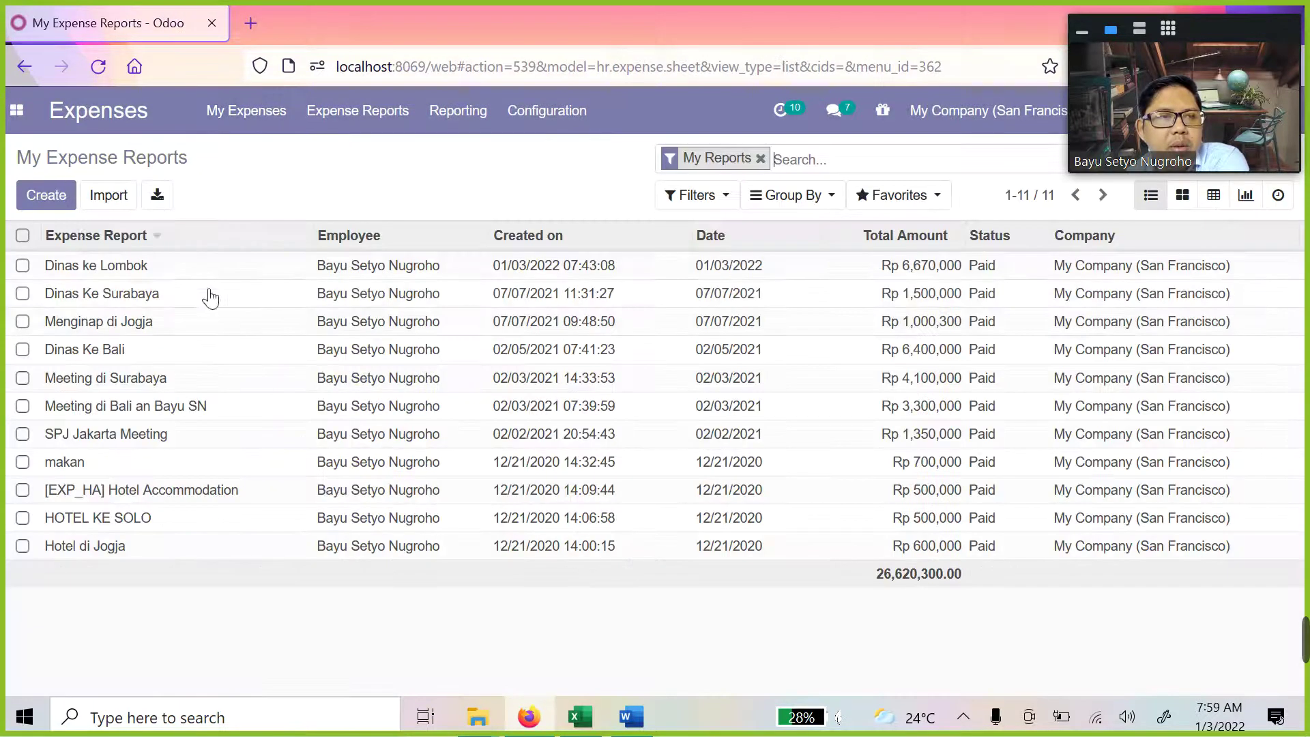
click(700, 200)
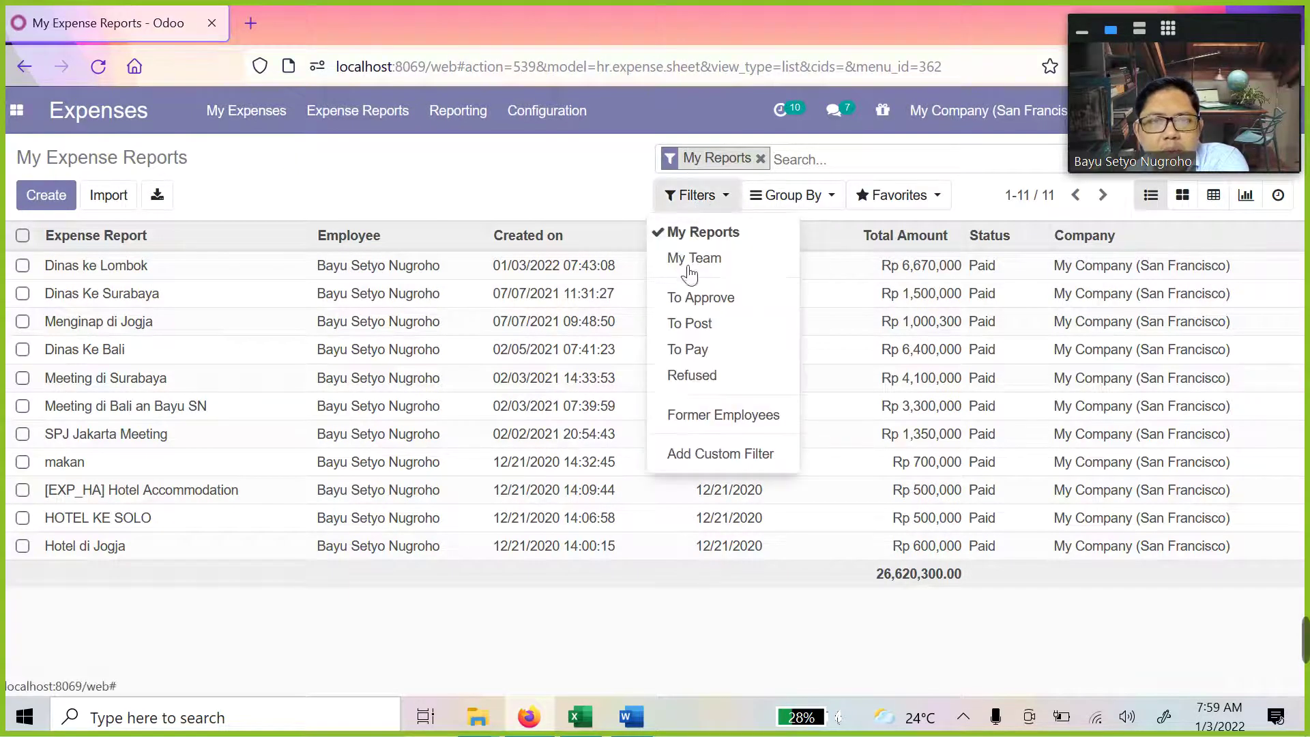
click(676, 240)
click(705, 377)
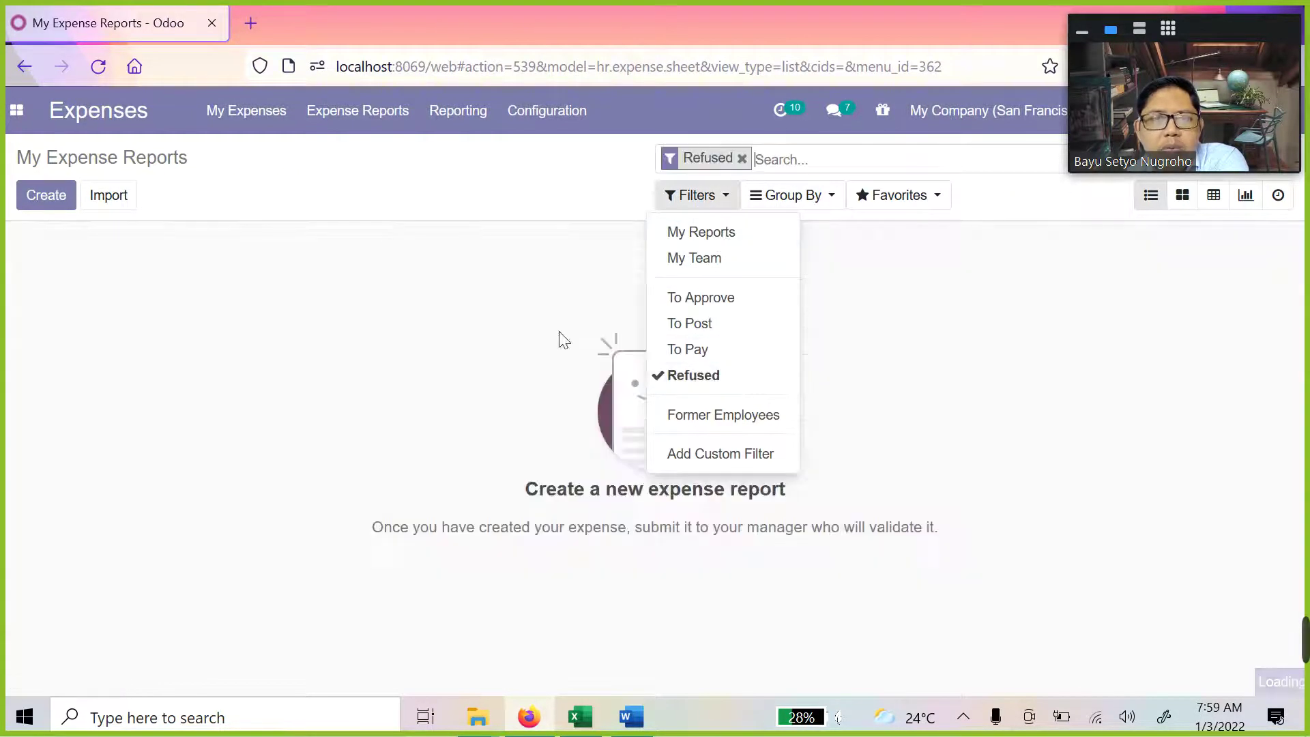
click(676, 234)
click(672, 378)
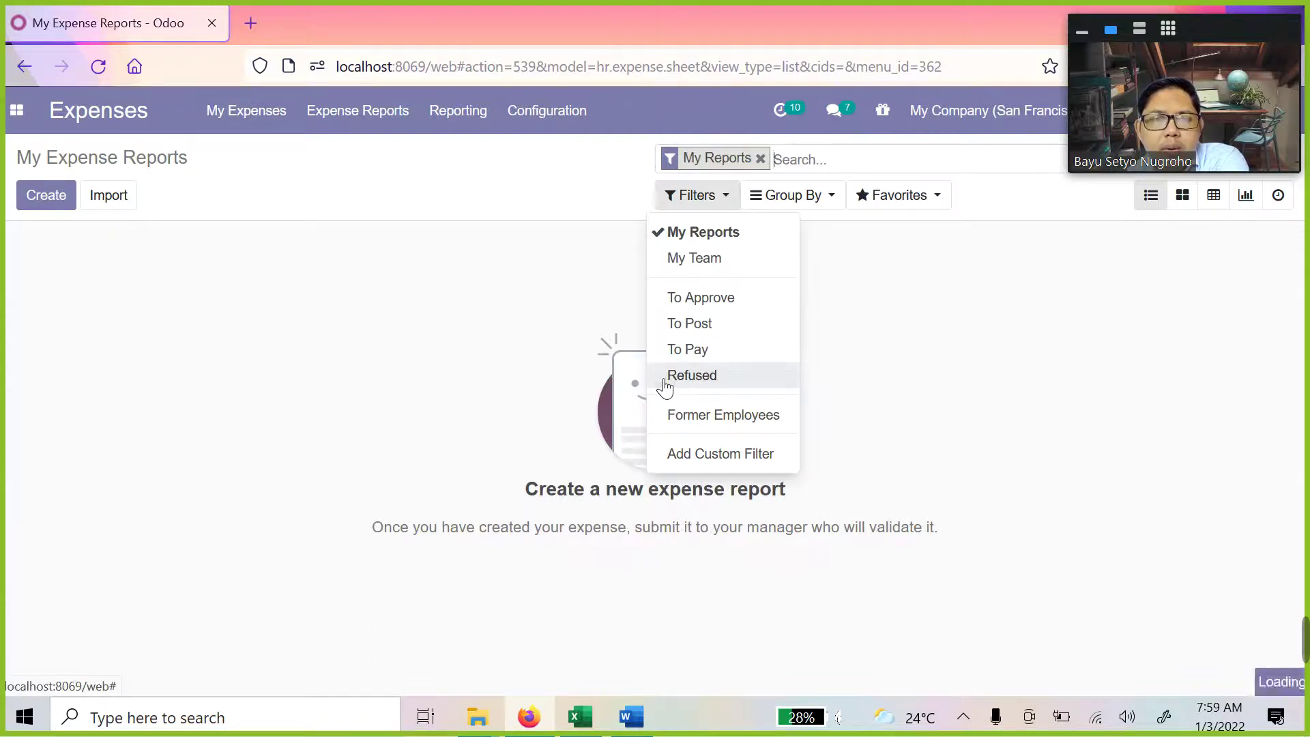
click(436, 289)
Open the list of expense reports to approve, filter it by Refused only and open the Dinas ke Bali report
click(420, 126)
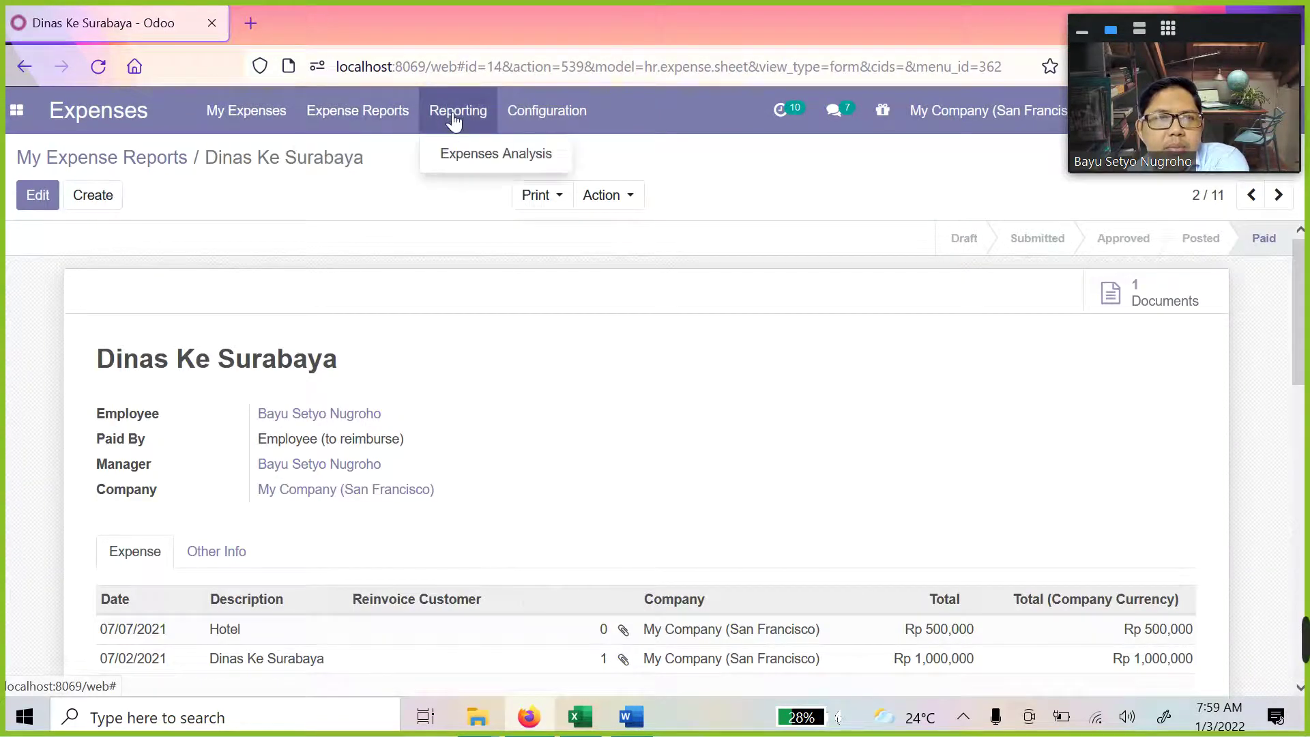
click(401, 153)
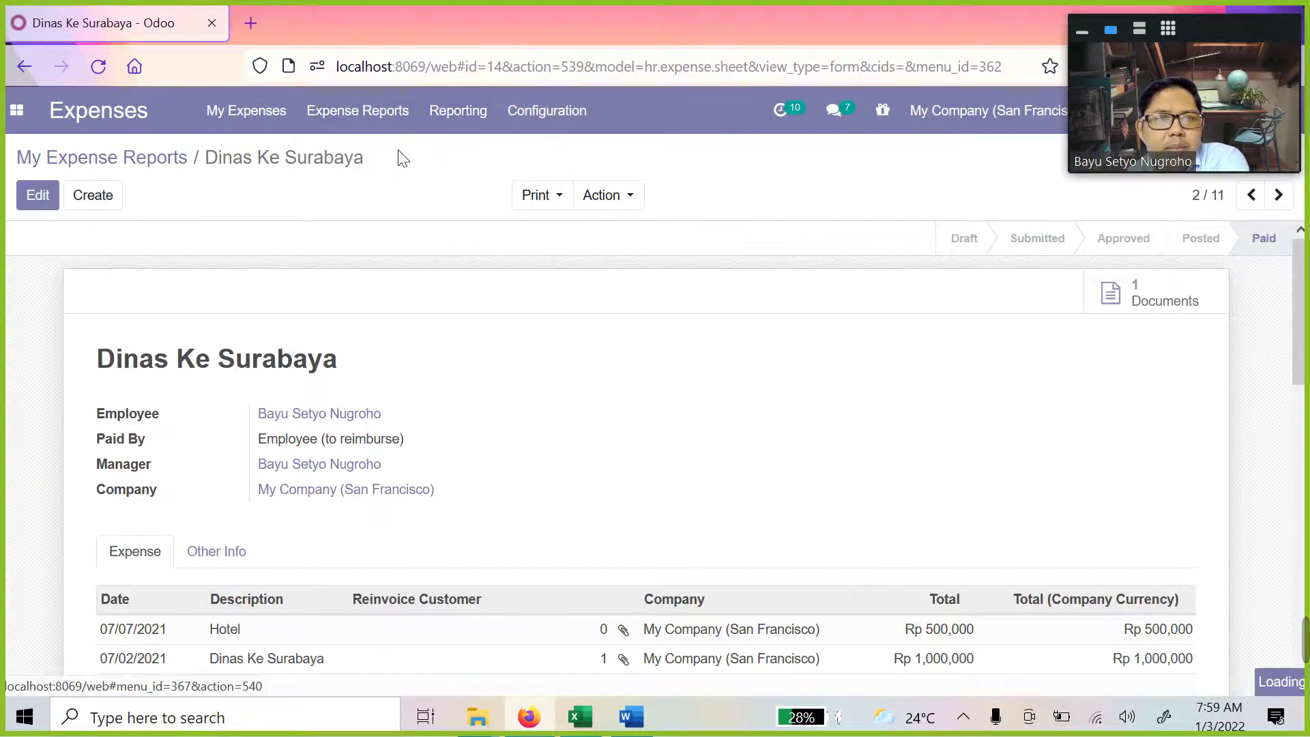
click(727, 198)
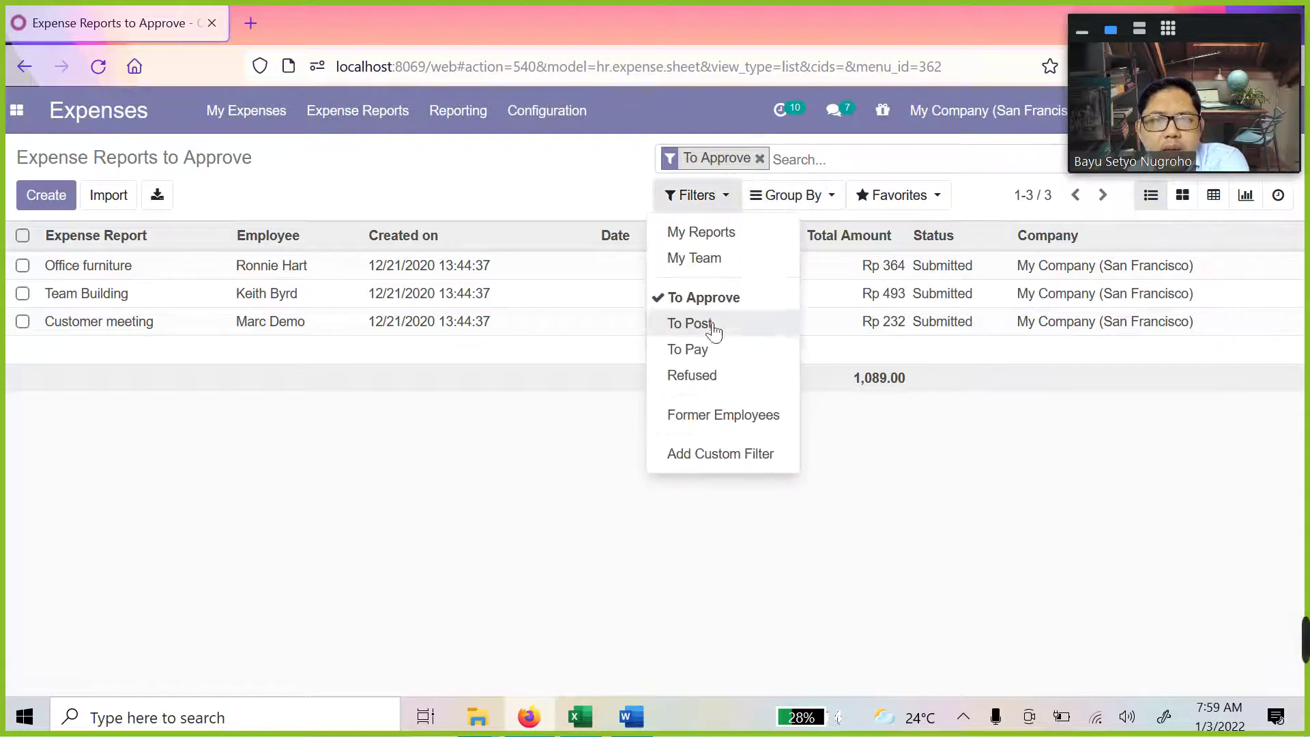
click(694, 375)
click(690, 297)
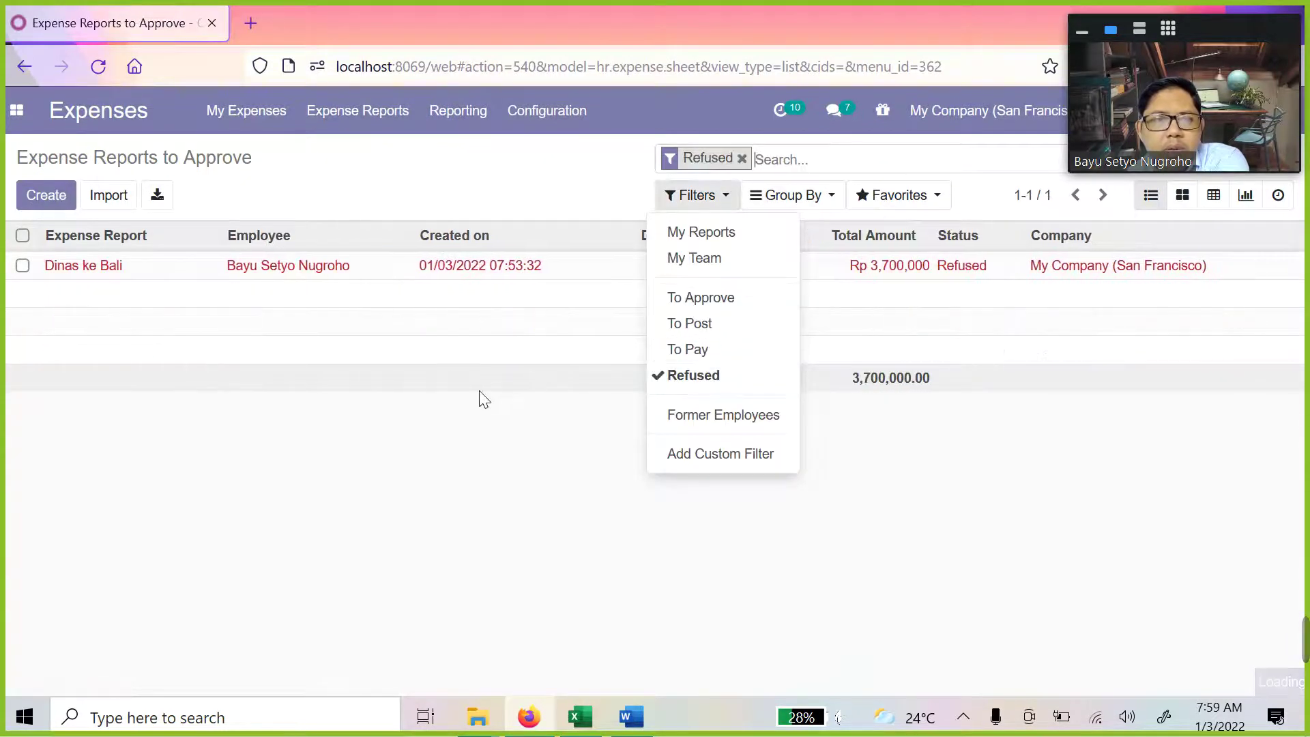
click(457, 435)
click(462, 268)
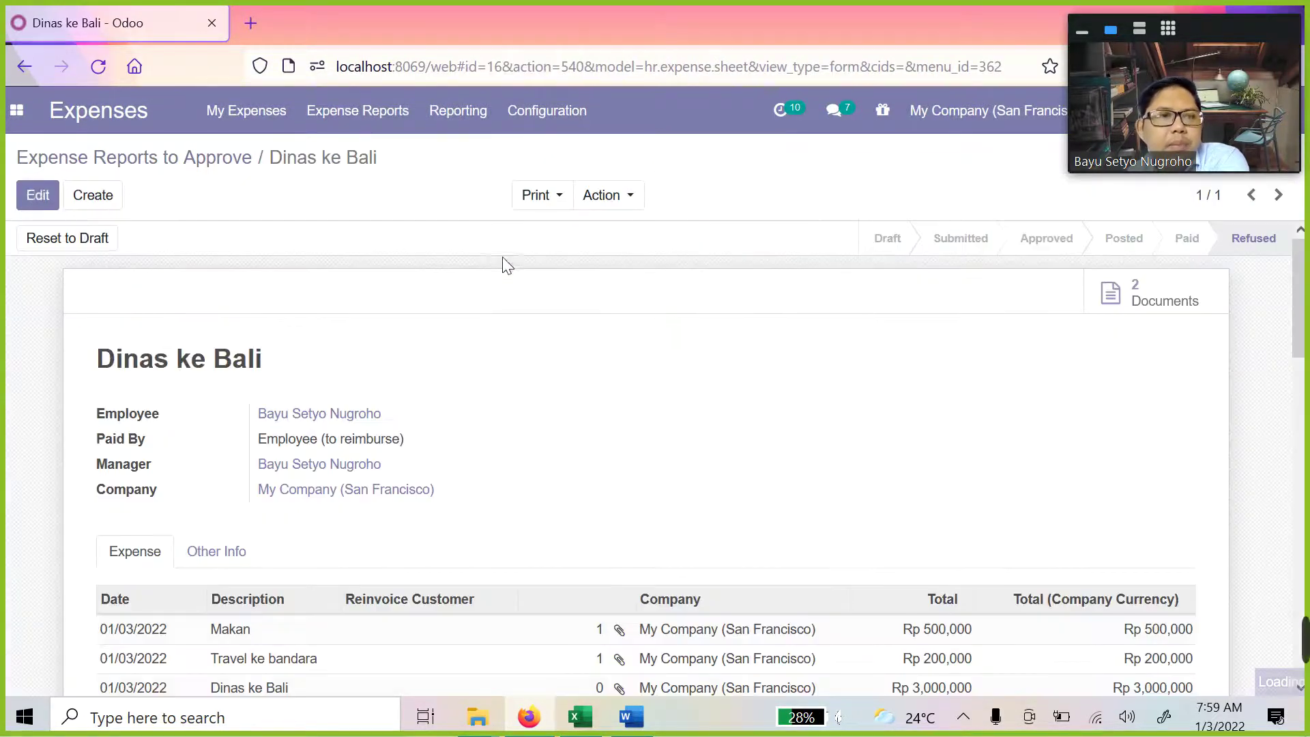
Reset the refused Dinas ke Bali report to draft and look over its contents
click(88, 248)
scroll(614, 320, down, 5)
scroll(645, 333, up, 6)
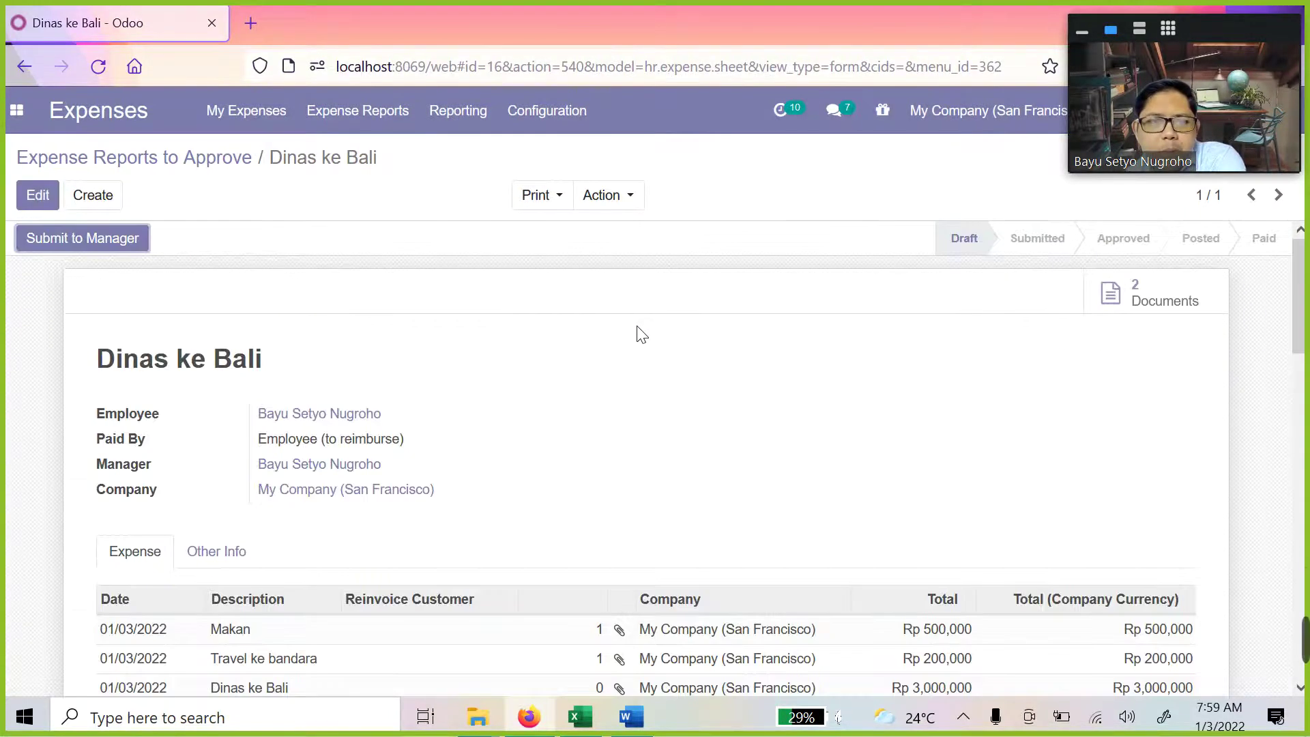
Look over the draft Dinas ke Bali report, submit it to the manager again and approve it
scroll(497, 341, down, 5)
scroll(368, 432, up, 4)
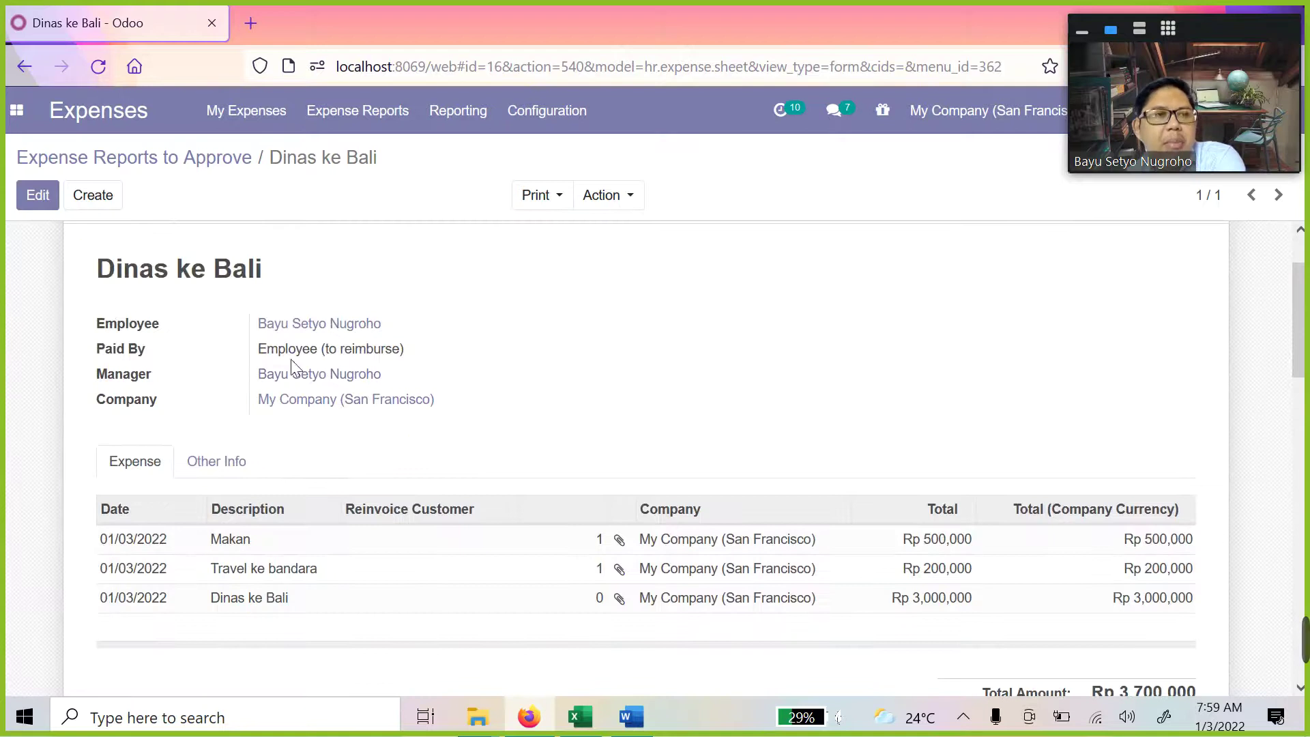
scroll(292, 356, up, 1)
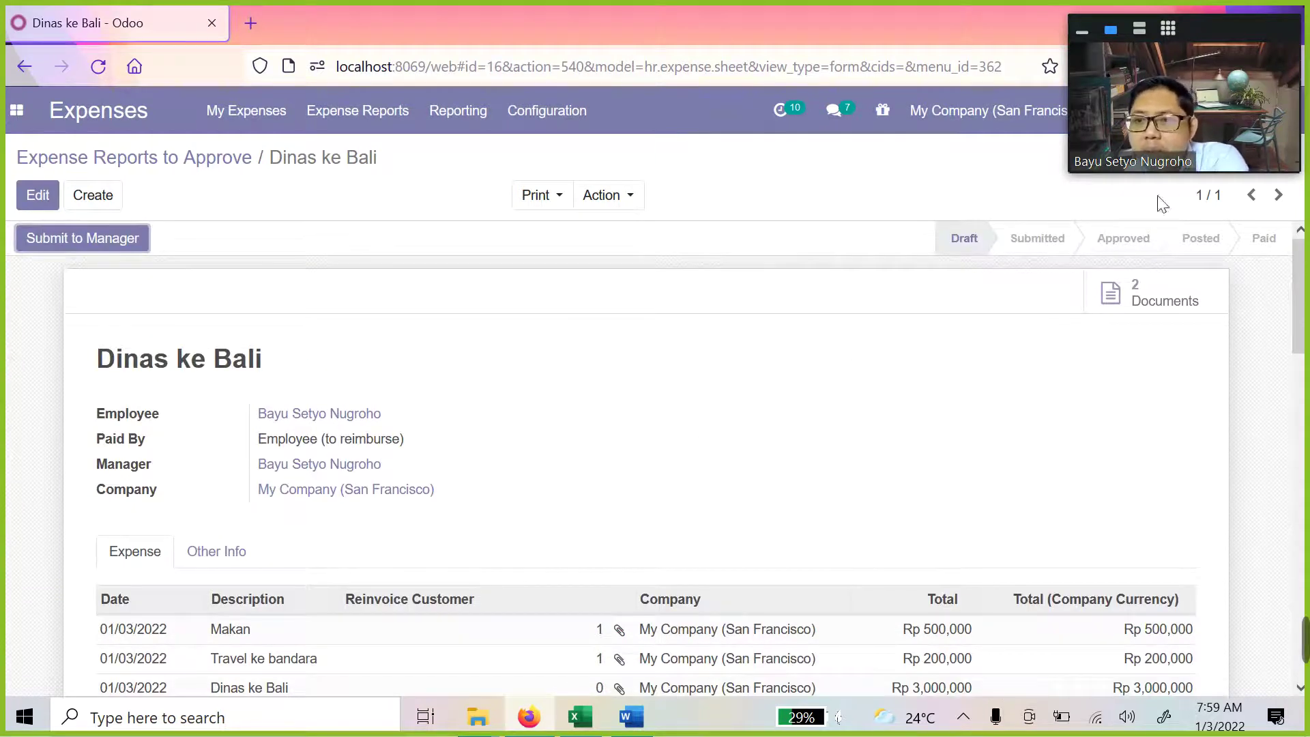
click(62, 238)
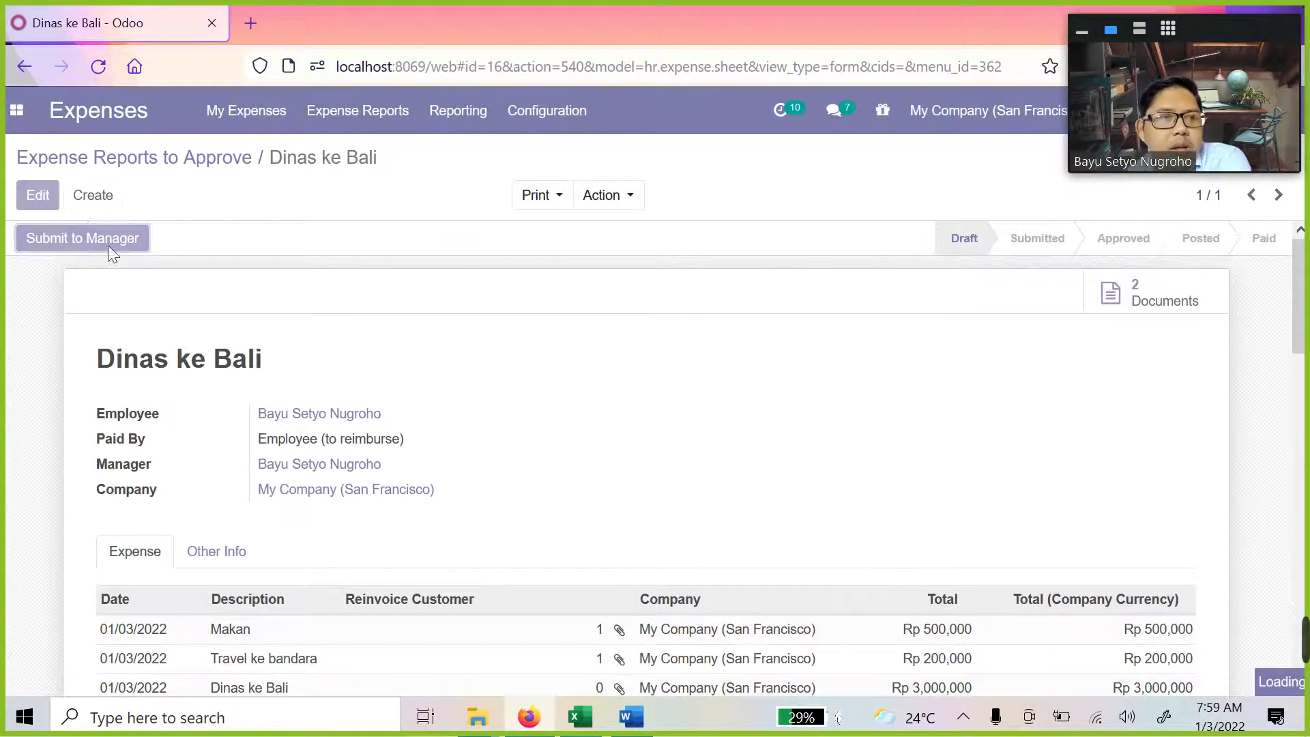
click(82, 245)
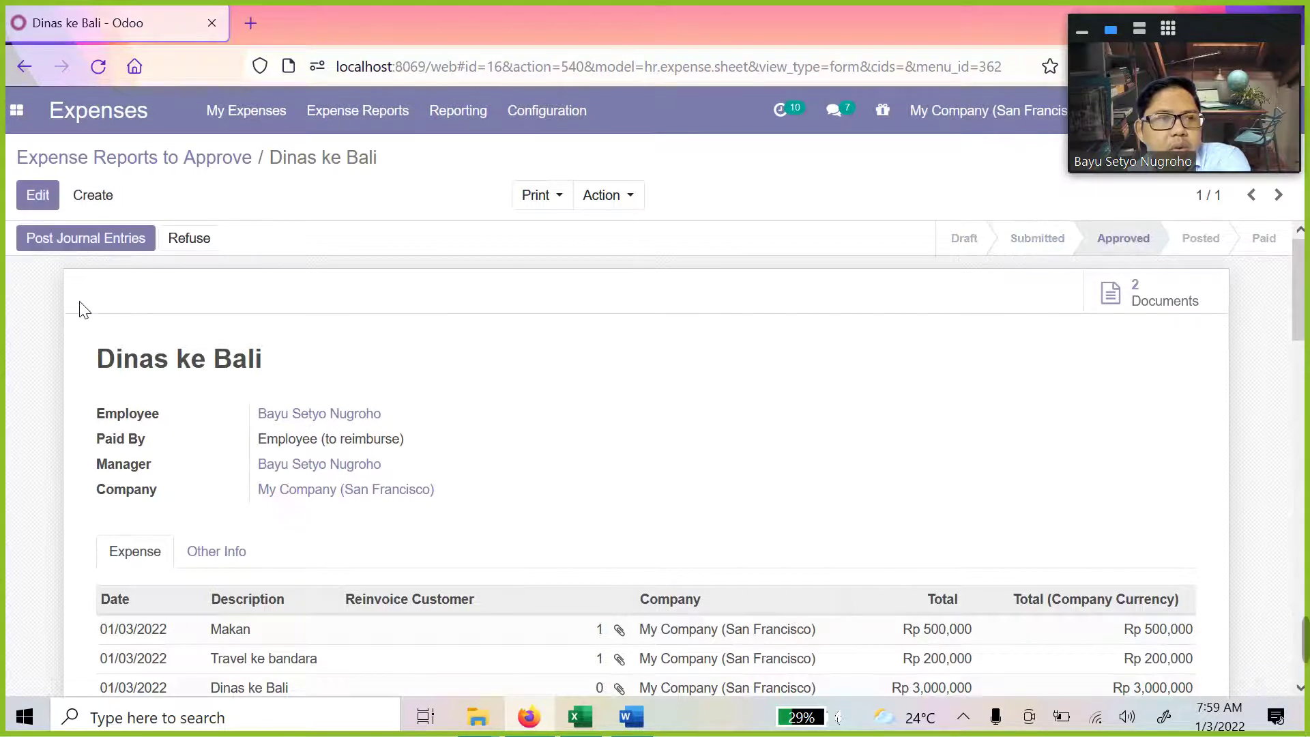
Post the journal entries of the approved Dinas ke Bali report and look over the posted report
click(69, 245)
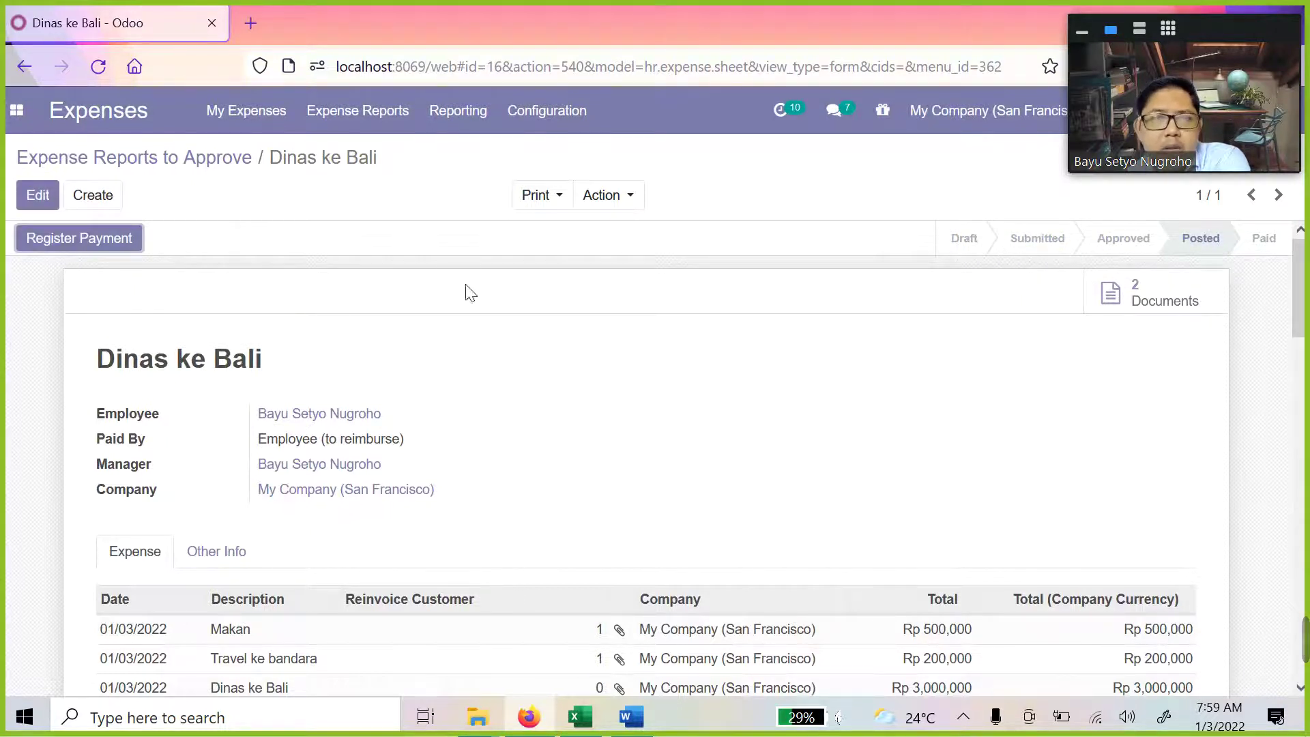
scroll(372, 347, down, 10)
scroll(355, 348, up, 10)
Register the payment for the posted Dinas ke Bali report, checking the partner choices, and validate it
click(77, 240)
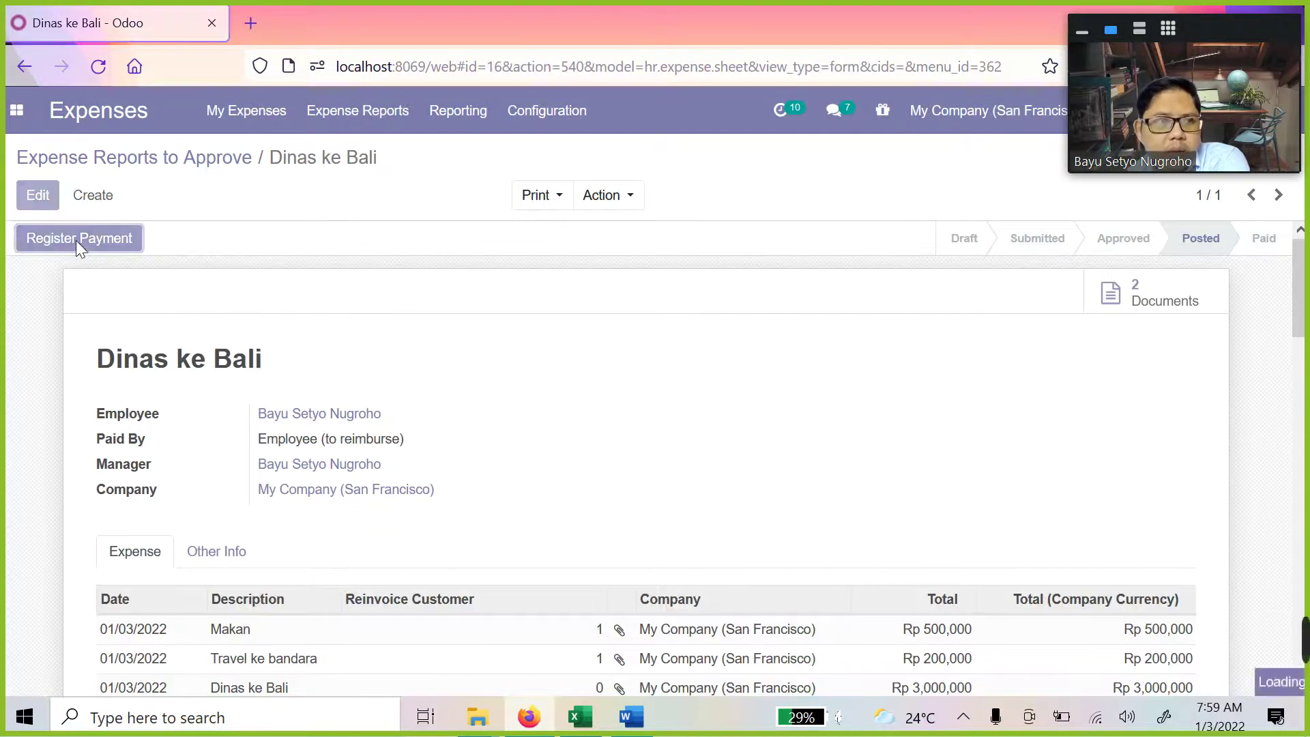
click(492, 262)
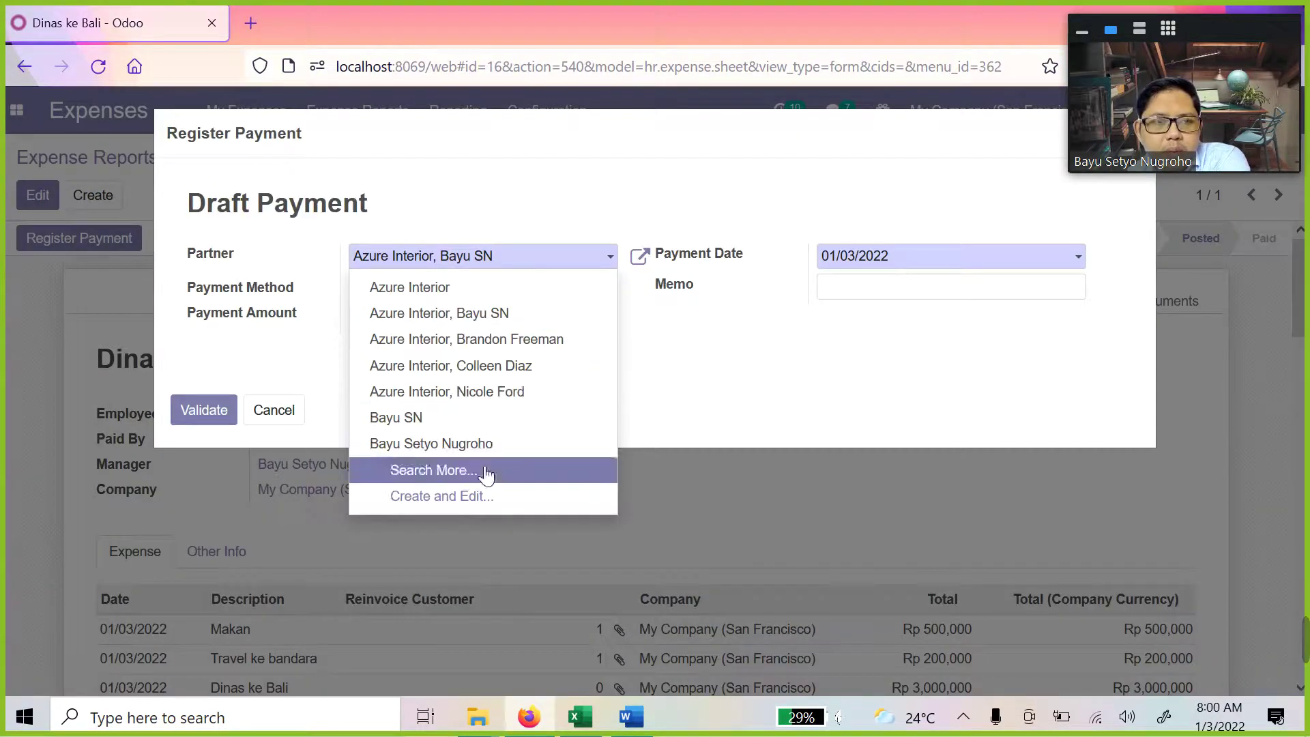
click(489, 471)
click(424, 289)
click(425, 310)
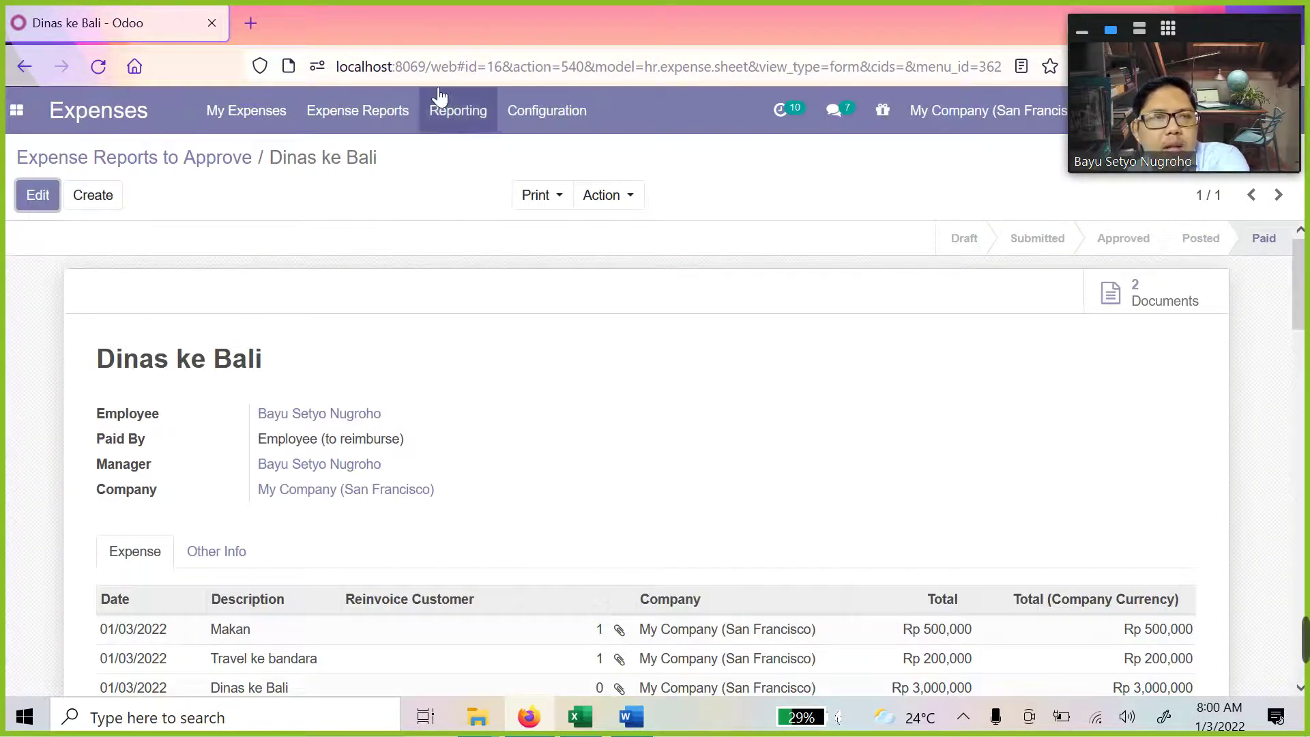
View the list of expense reports to approve and the Expenses Analysis bar chart
click(325, 123)
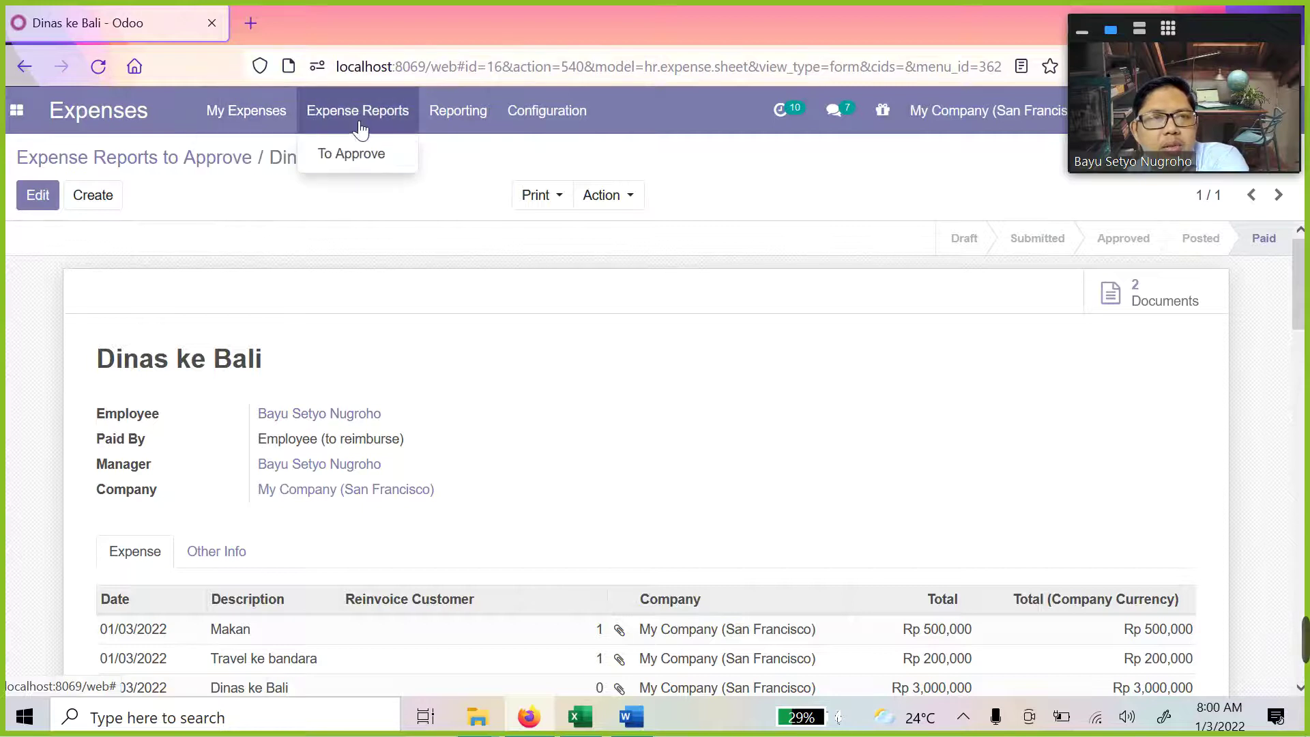
click(352, 157)
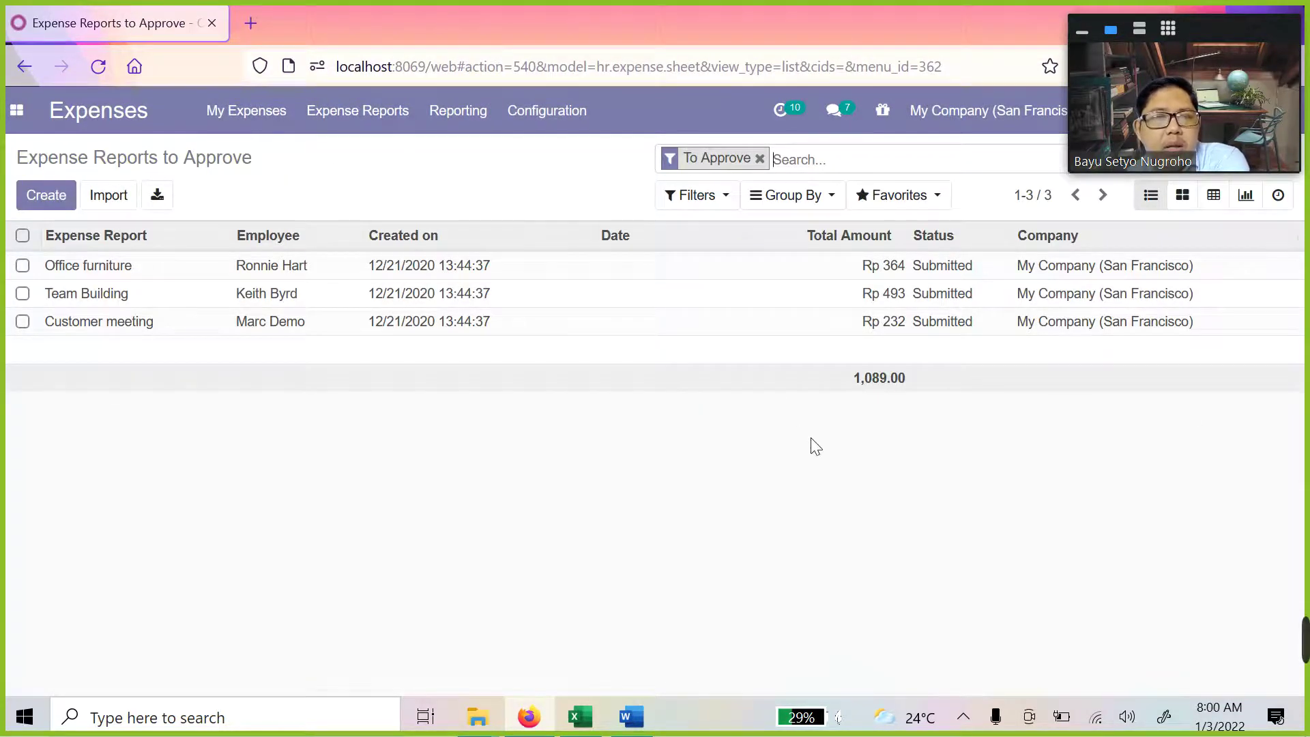
click(489, 116)
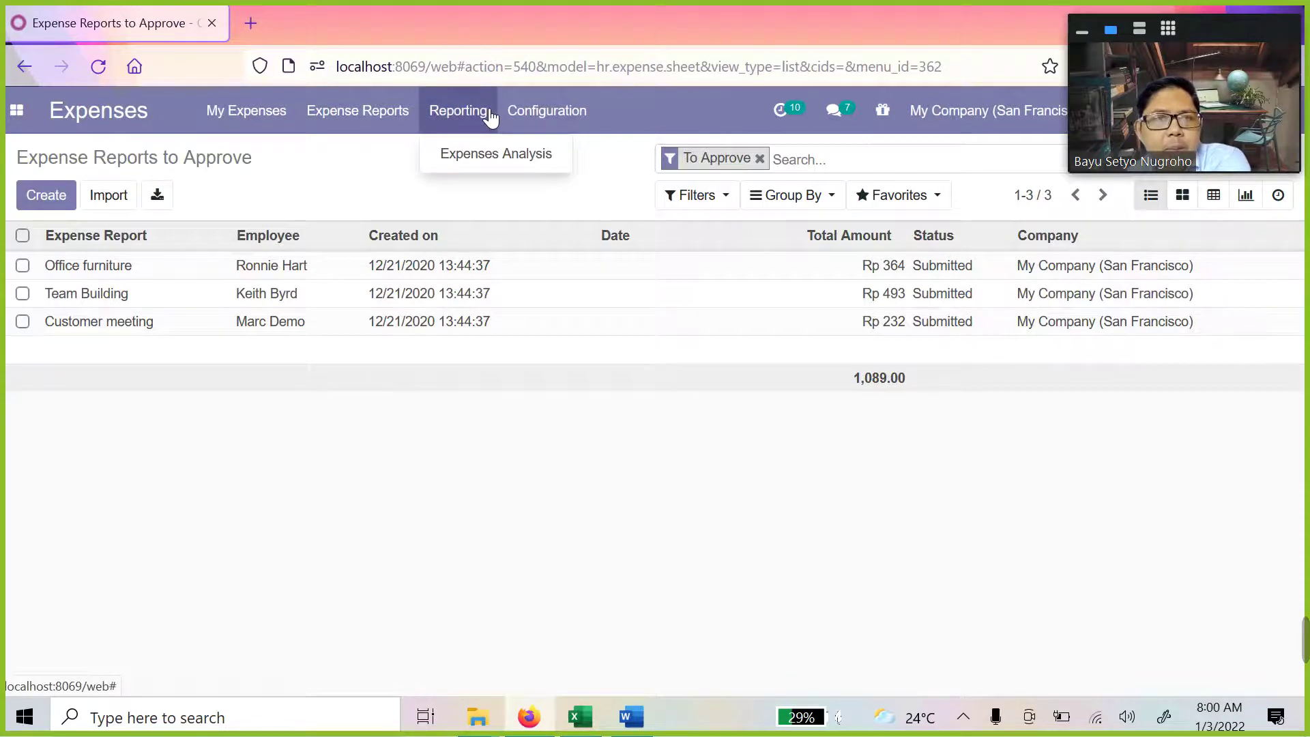
click(477, 160)
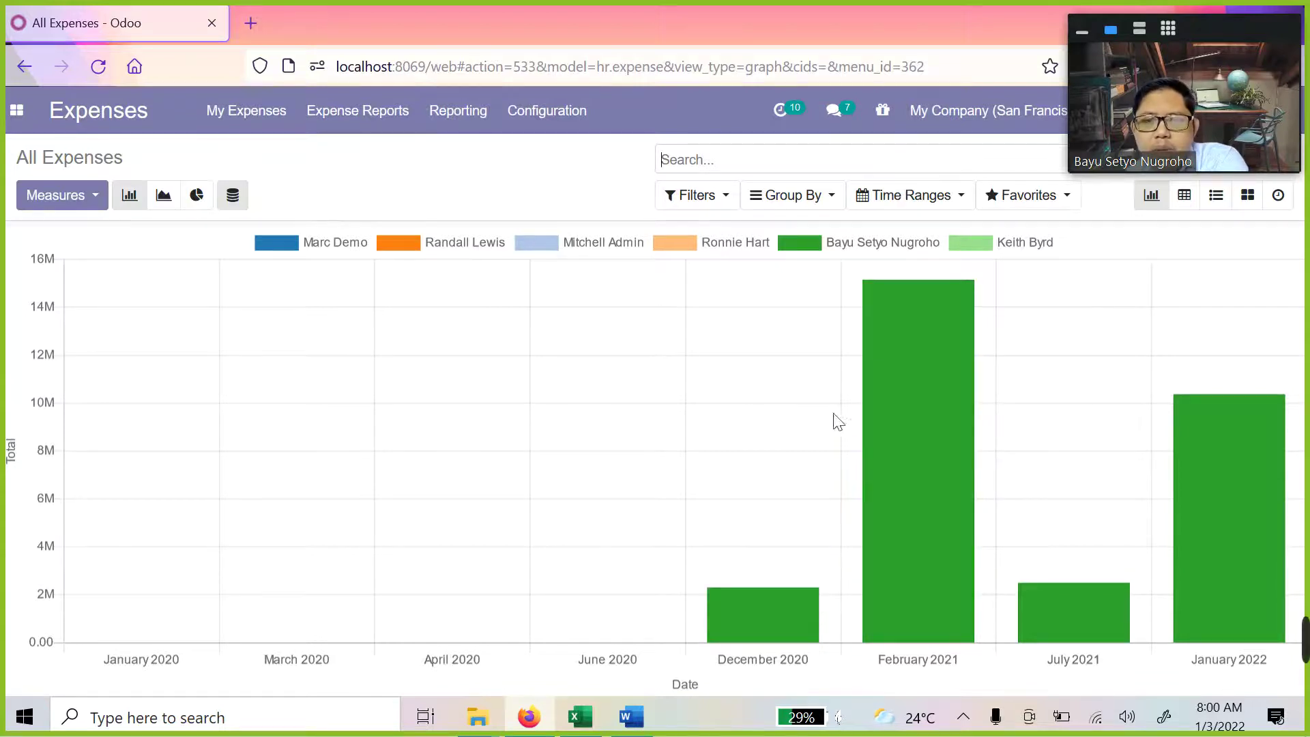
mouse_move(894, 313)
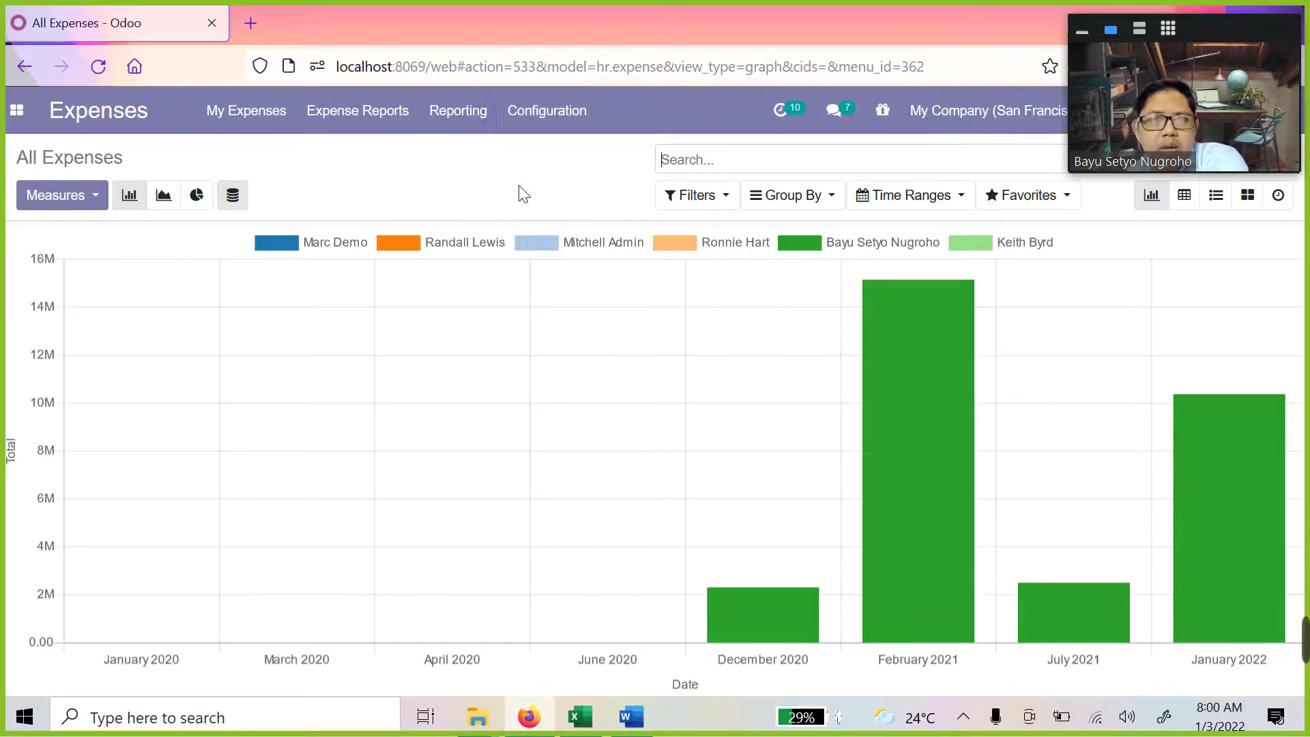
click(532, 116)
mouse_move(379, 134)
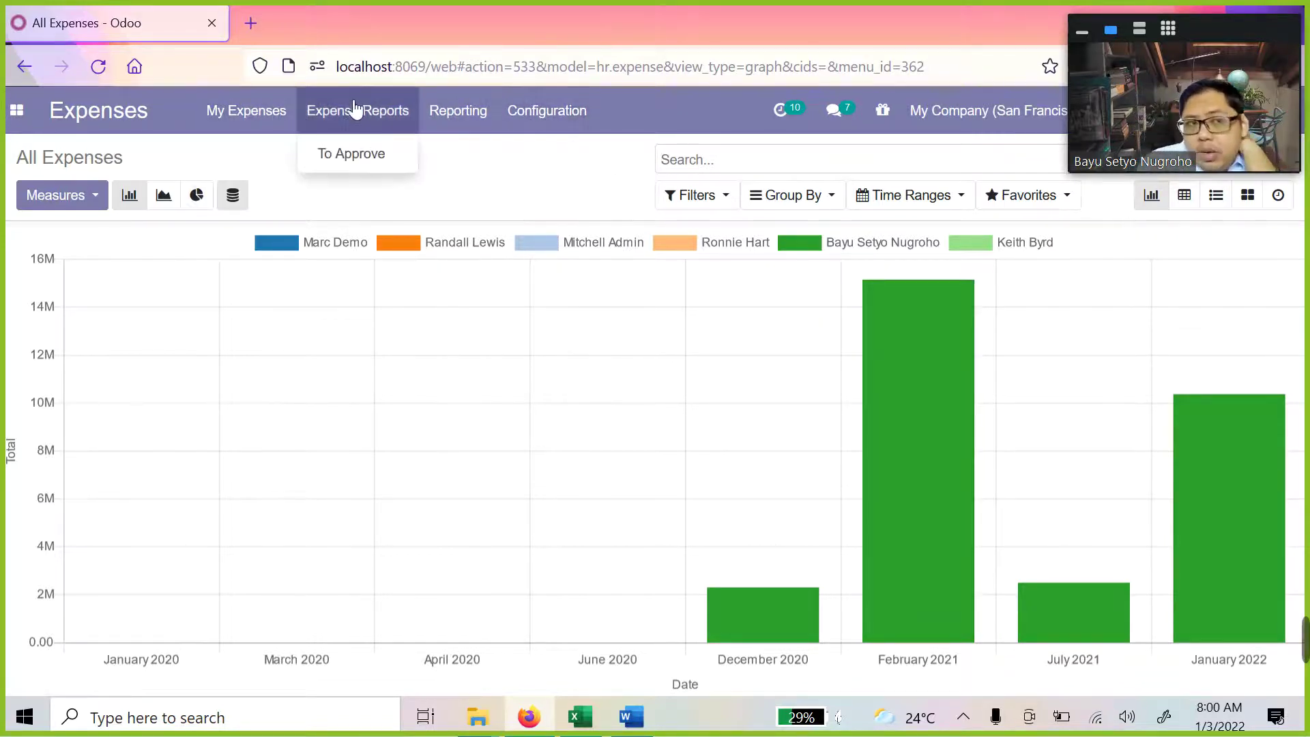
mouse_move(546, 111)
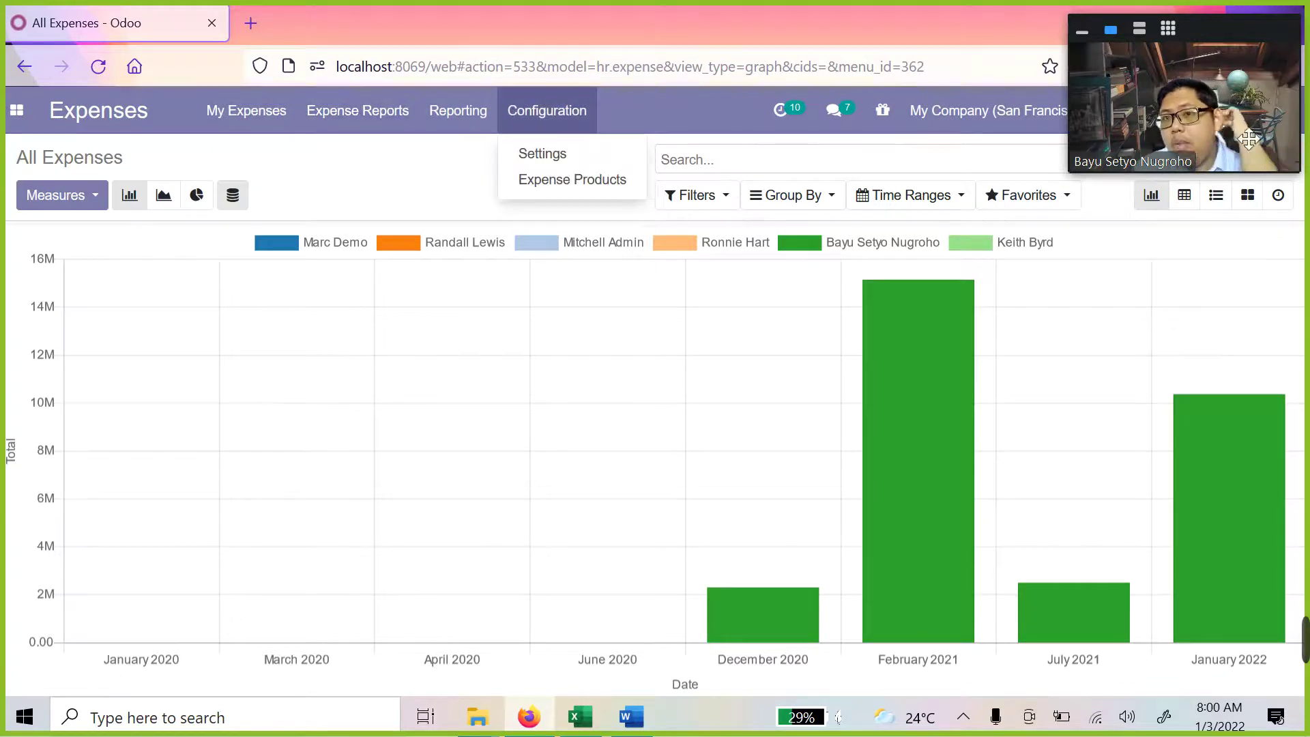
click(643, 108)
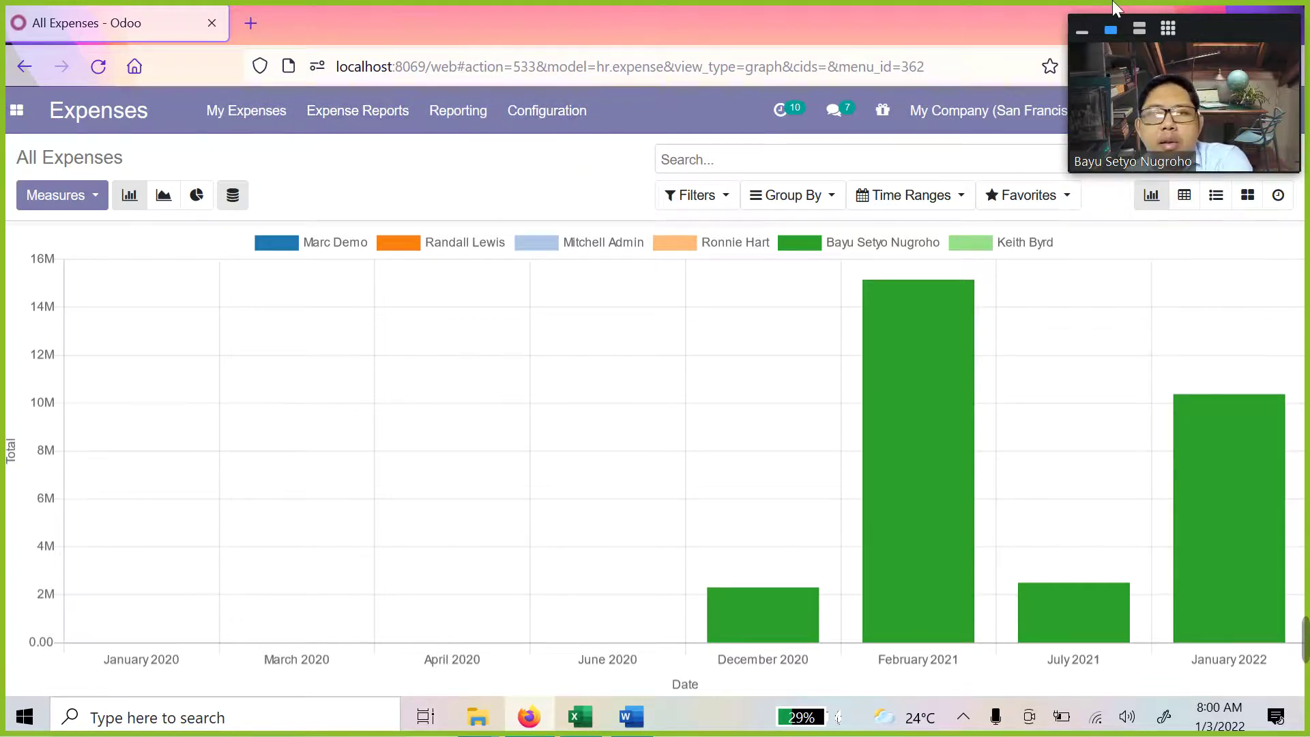
Stop sharing the screen in the Zoom meeting
mouse_move(369, 15)
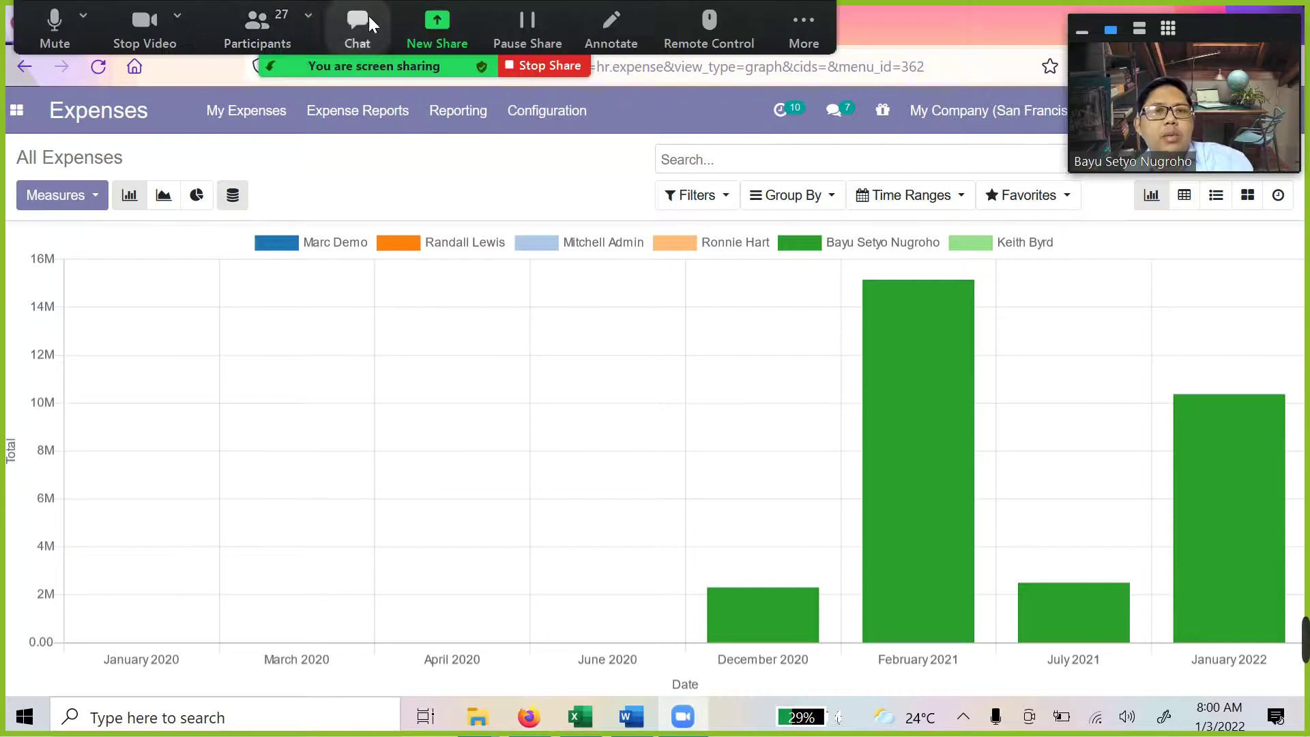
click(534, 68)
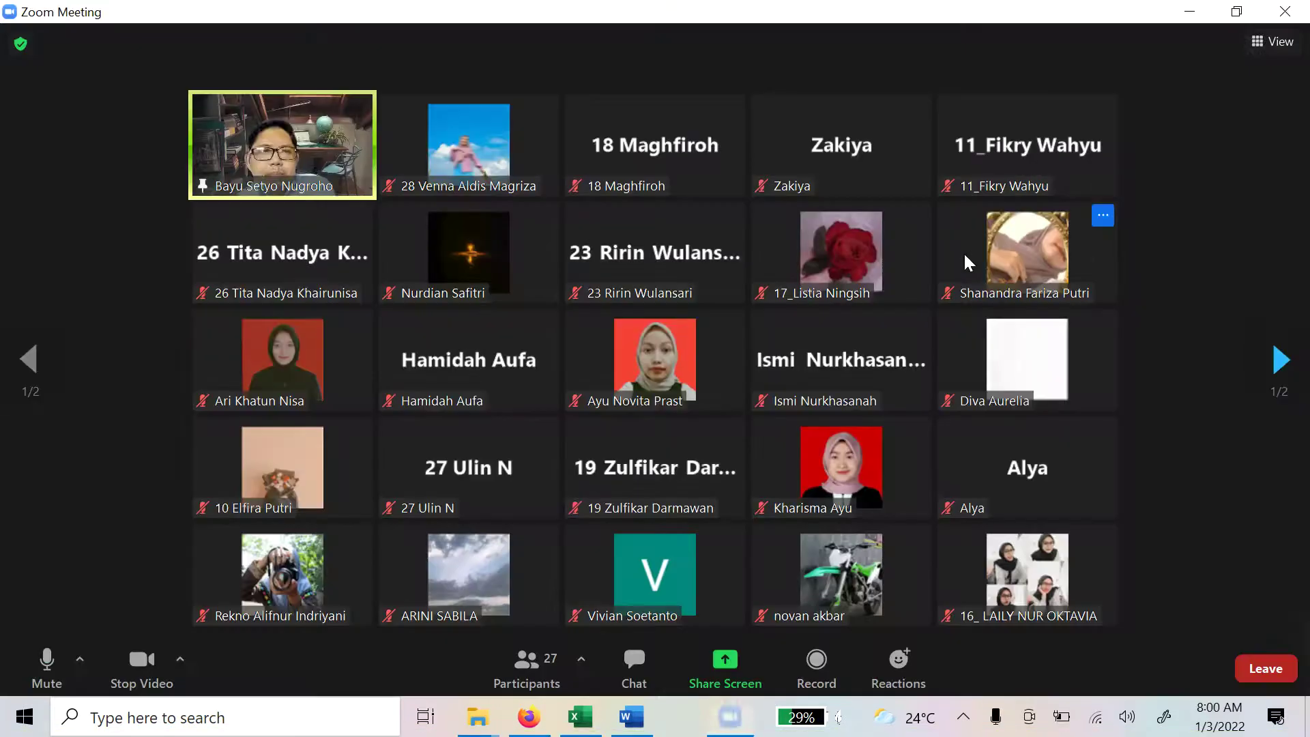
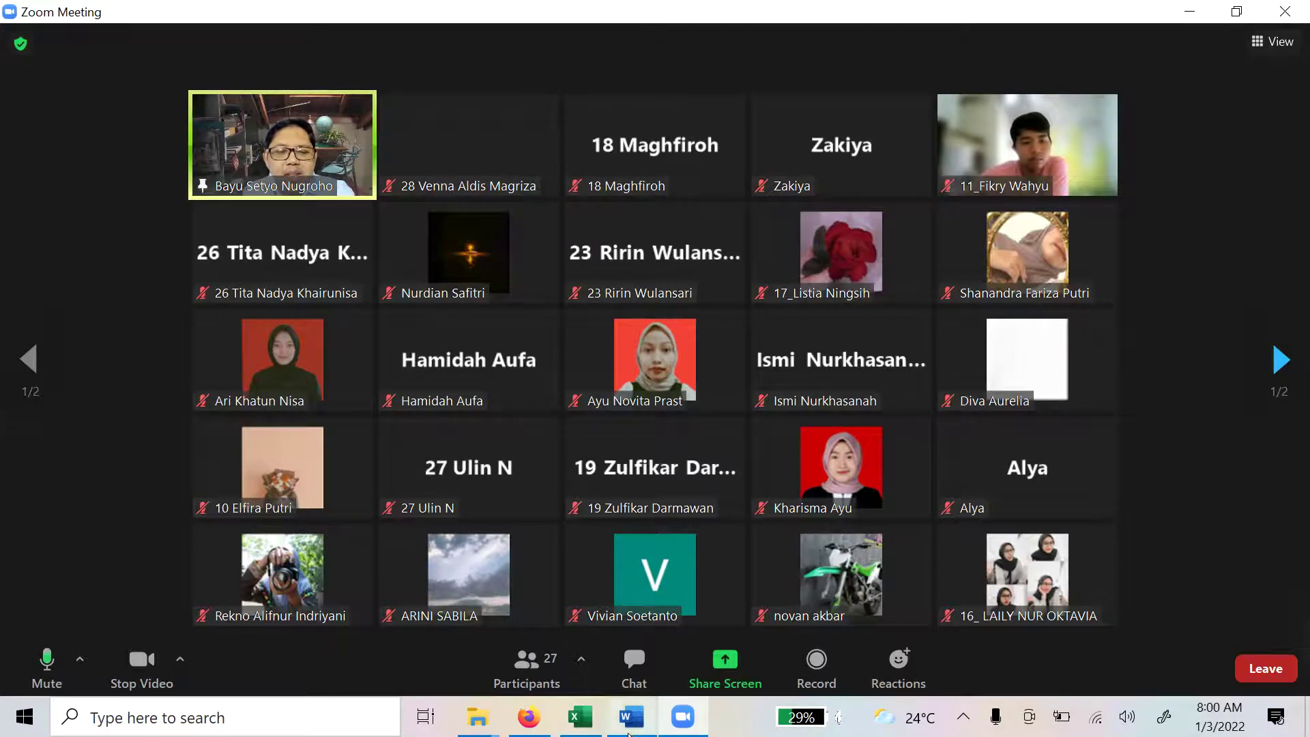
Switch to the Human Capital Management jobsheet in Word and review exercises 5 and 6 and the start of section 6.4.2.5 Modul Recruitment
click(631, 716)
click(585, 472)
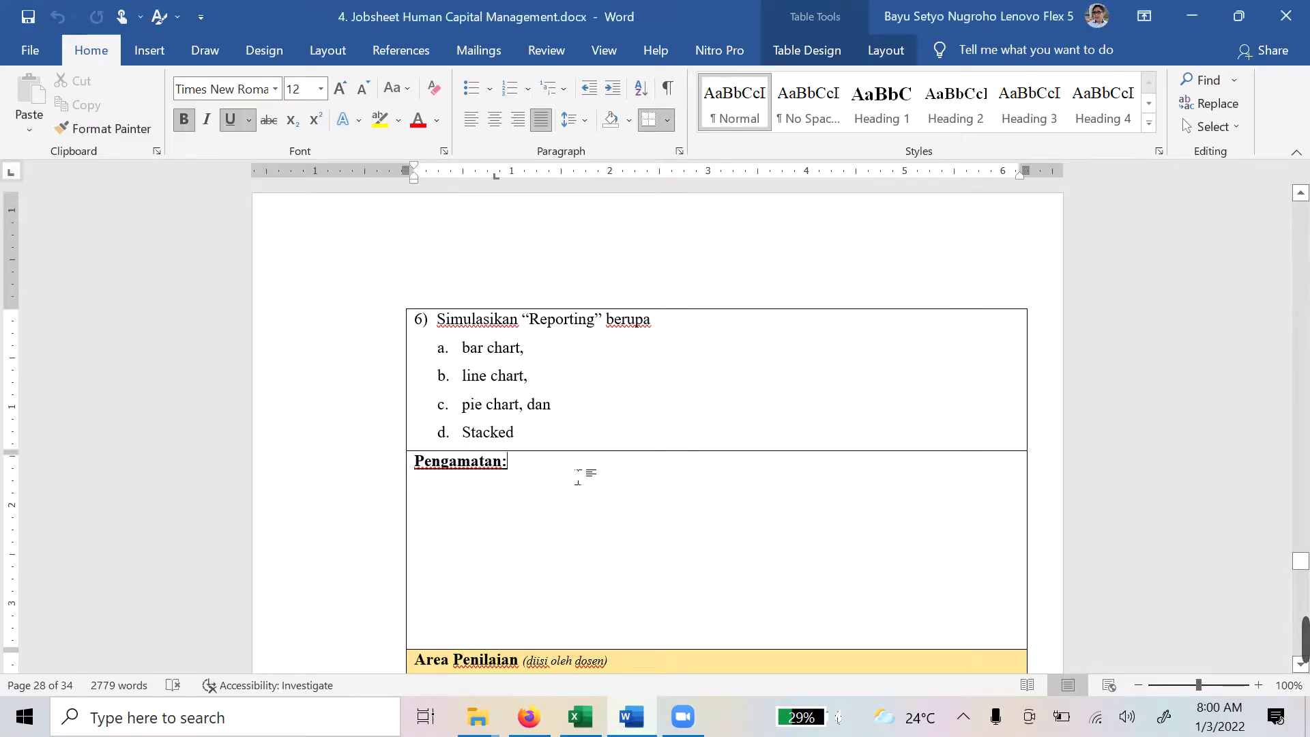
scroll(585, 472, up, 4)
scroll(600, 529, up, 10)
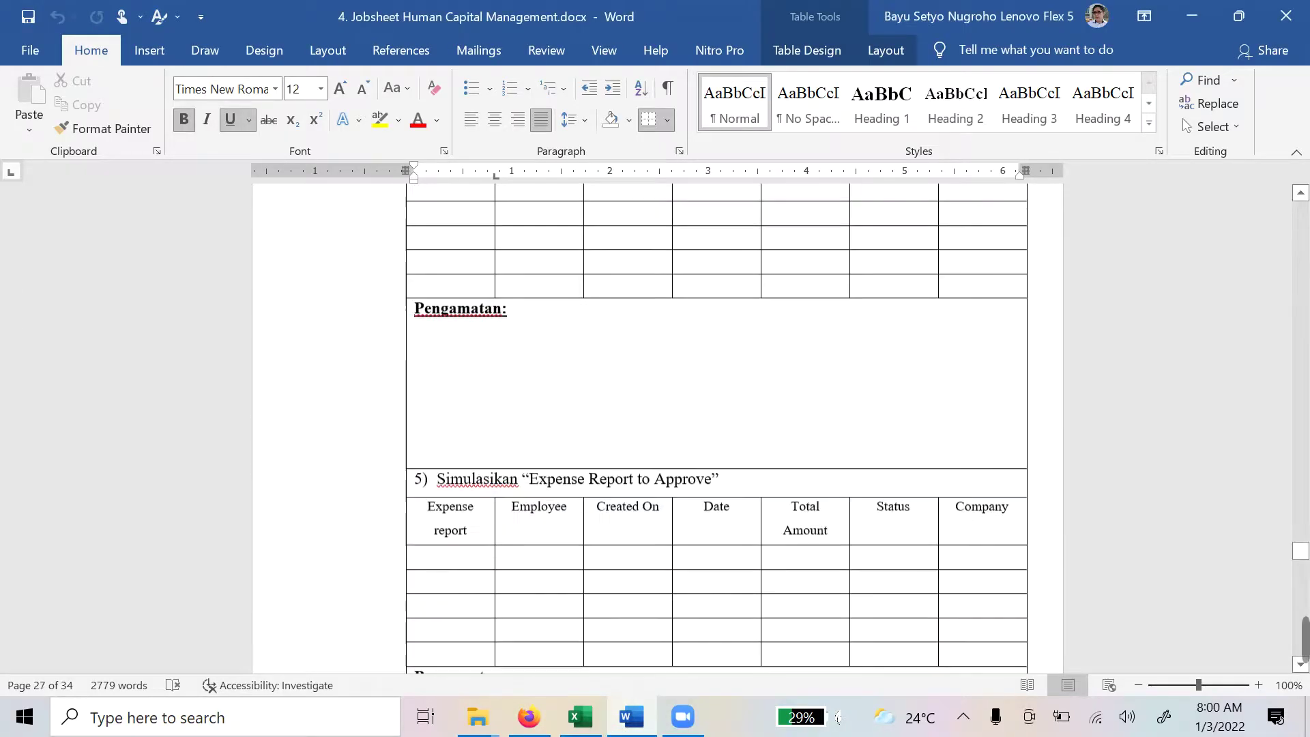
scroll(600, 529, down, 10)
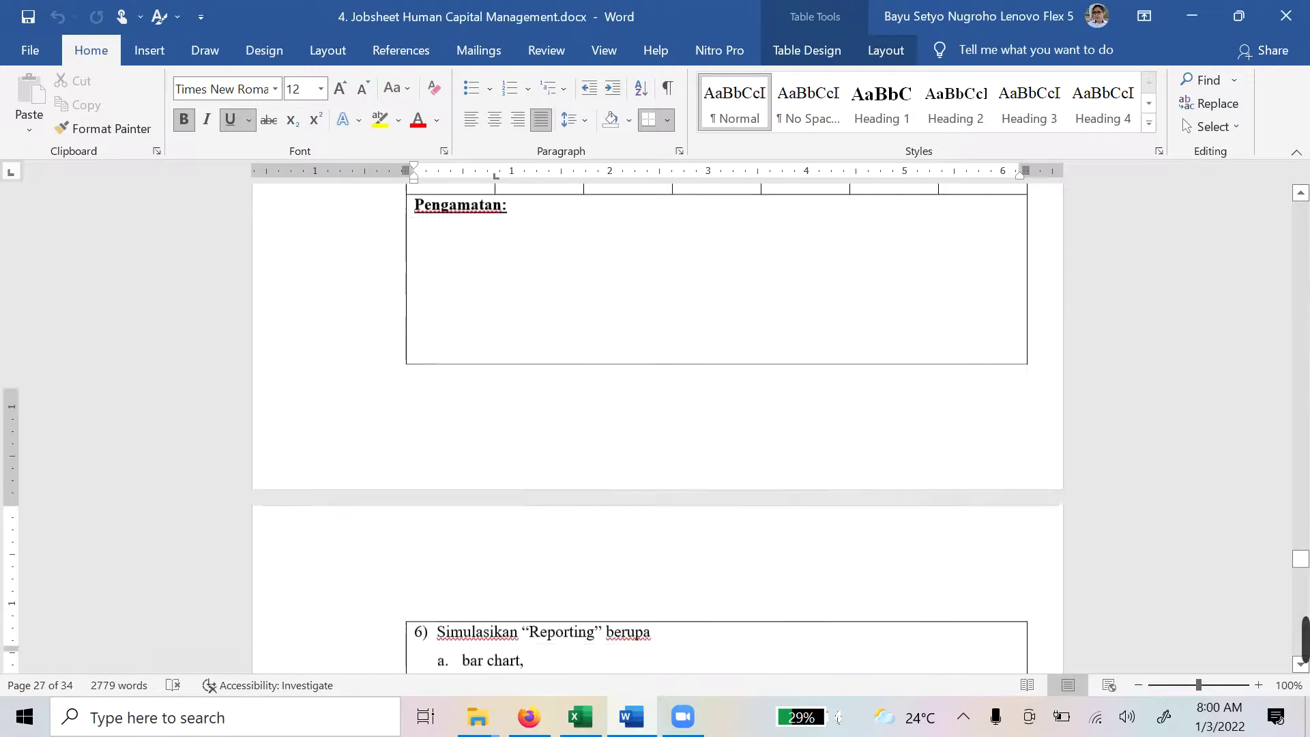
scroll(600, 529, up, 5)
scroll(601, 529, down, 1)
scroll(573, 530, down, 8)
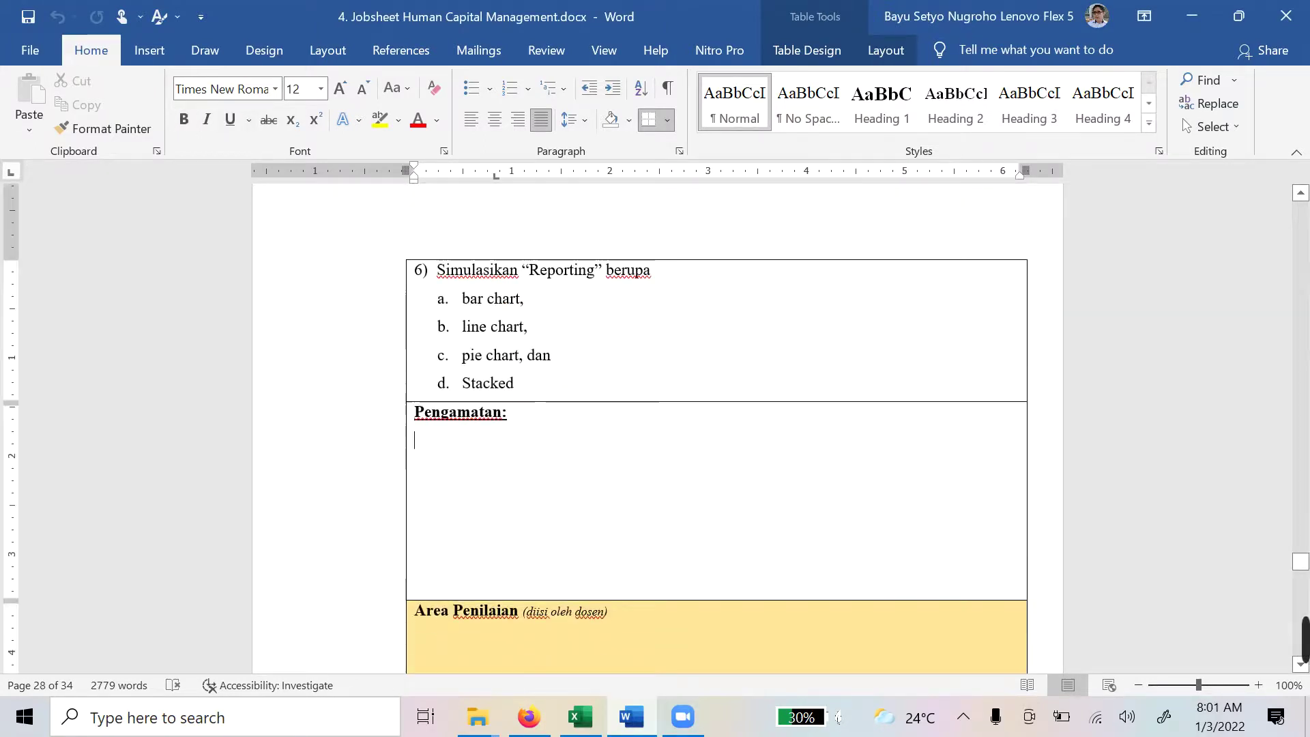
scroll(608, 405, down, 1)
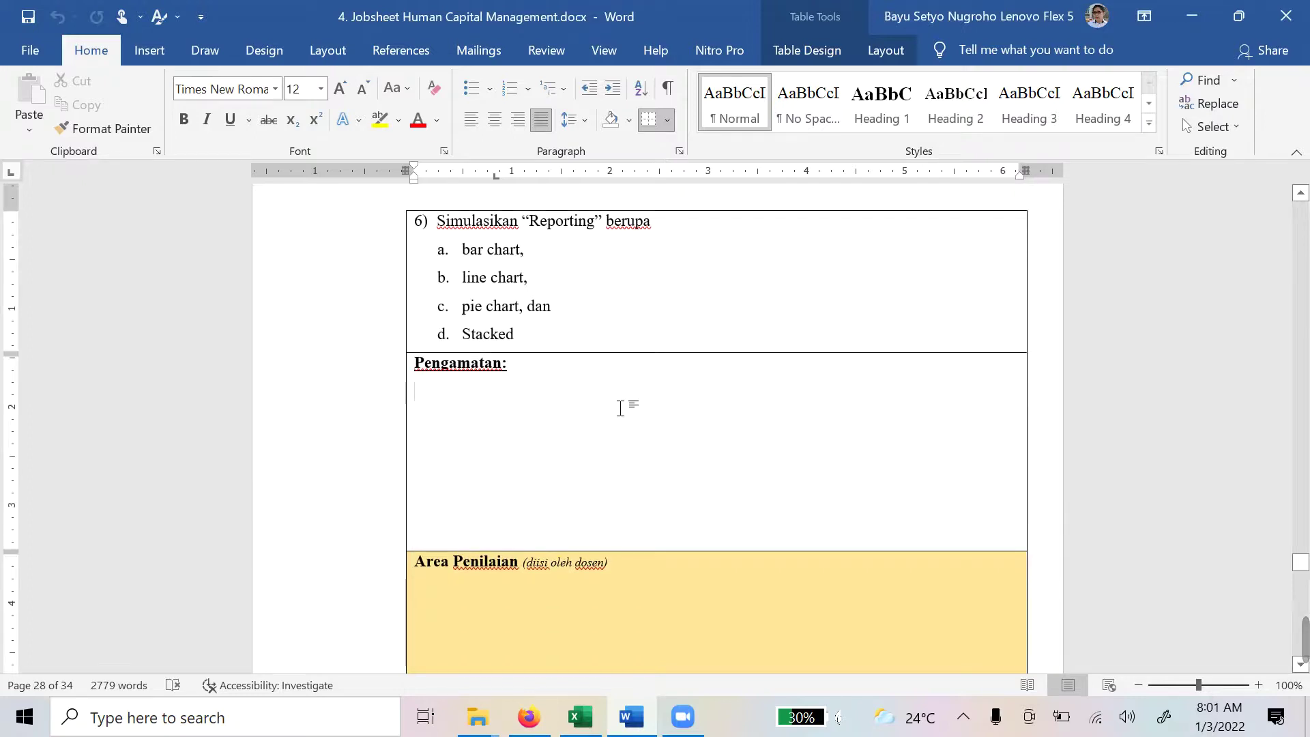
scroll(687, 391, up, 6)
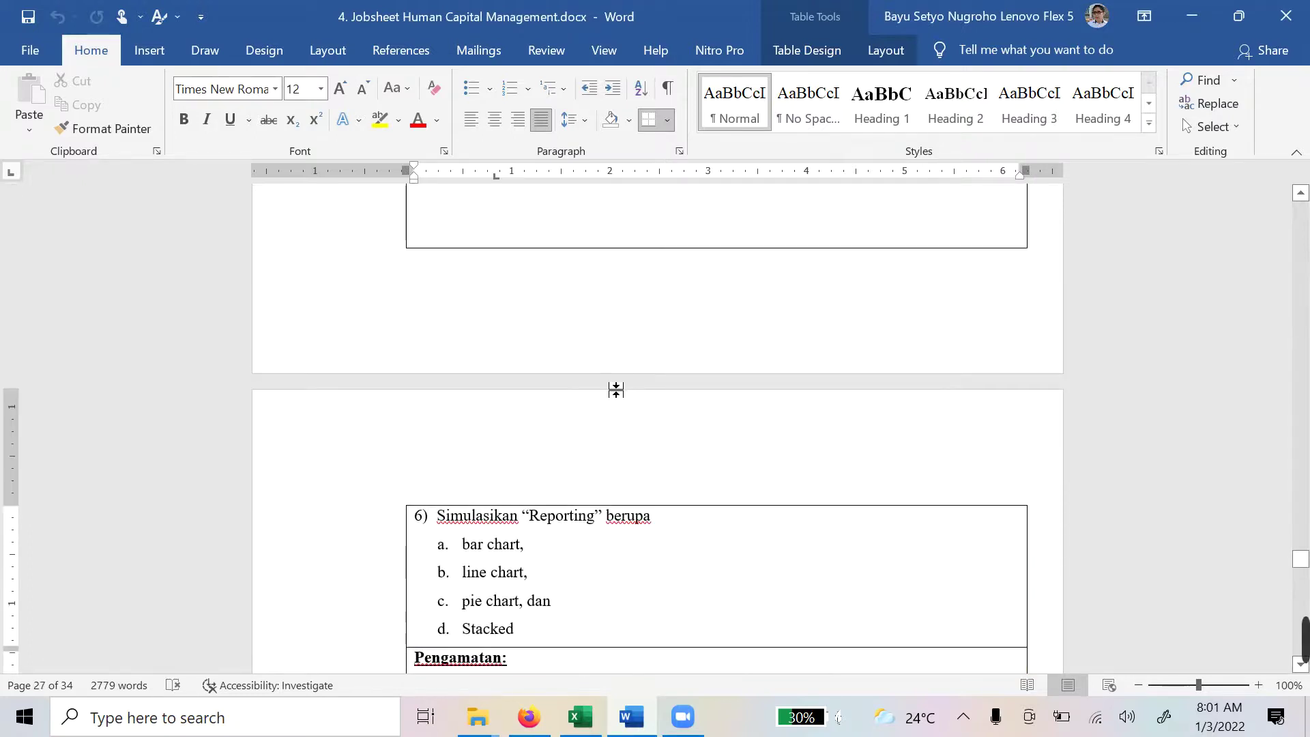
scroll(638, 521, down, 2)
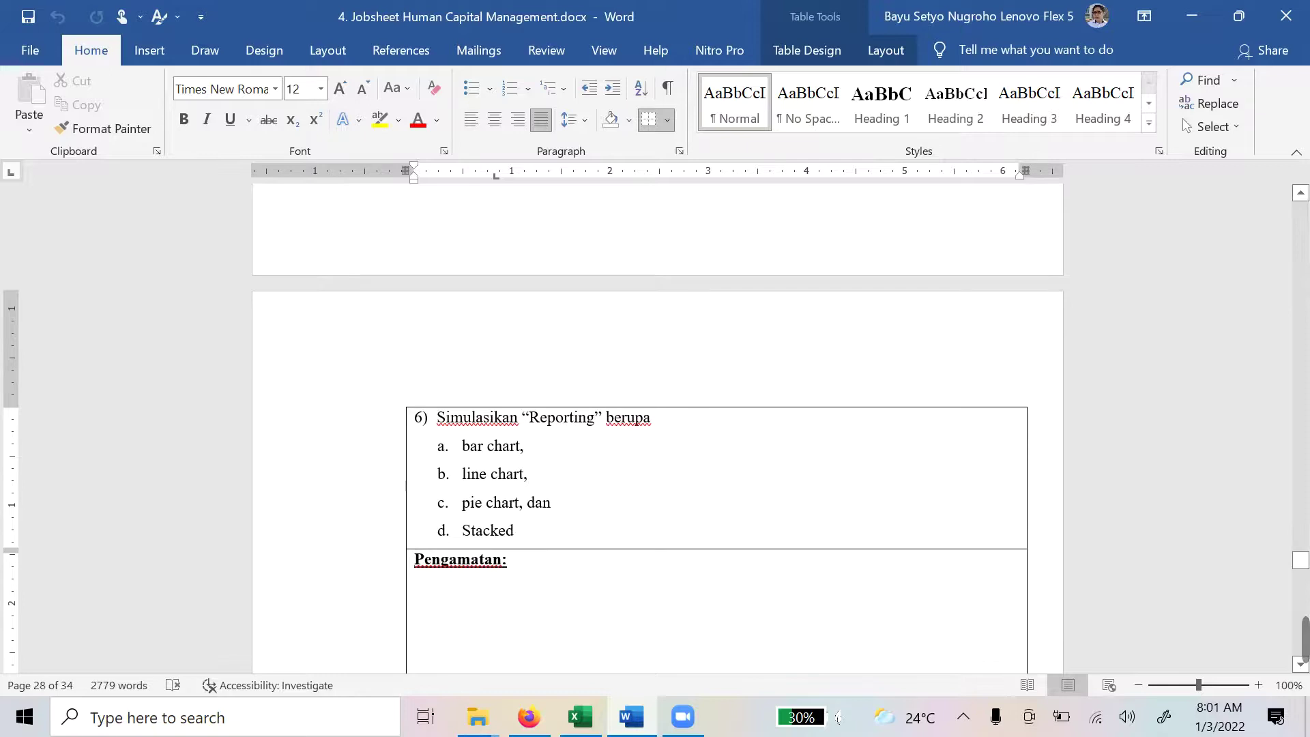
scroll(717, 423, up, 14)
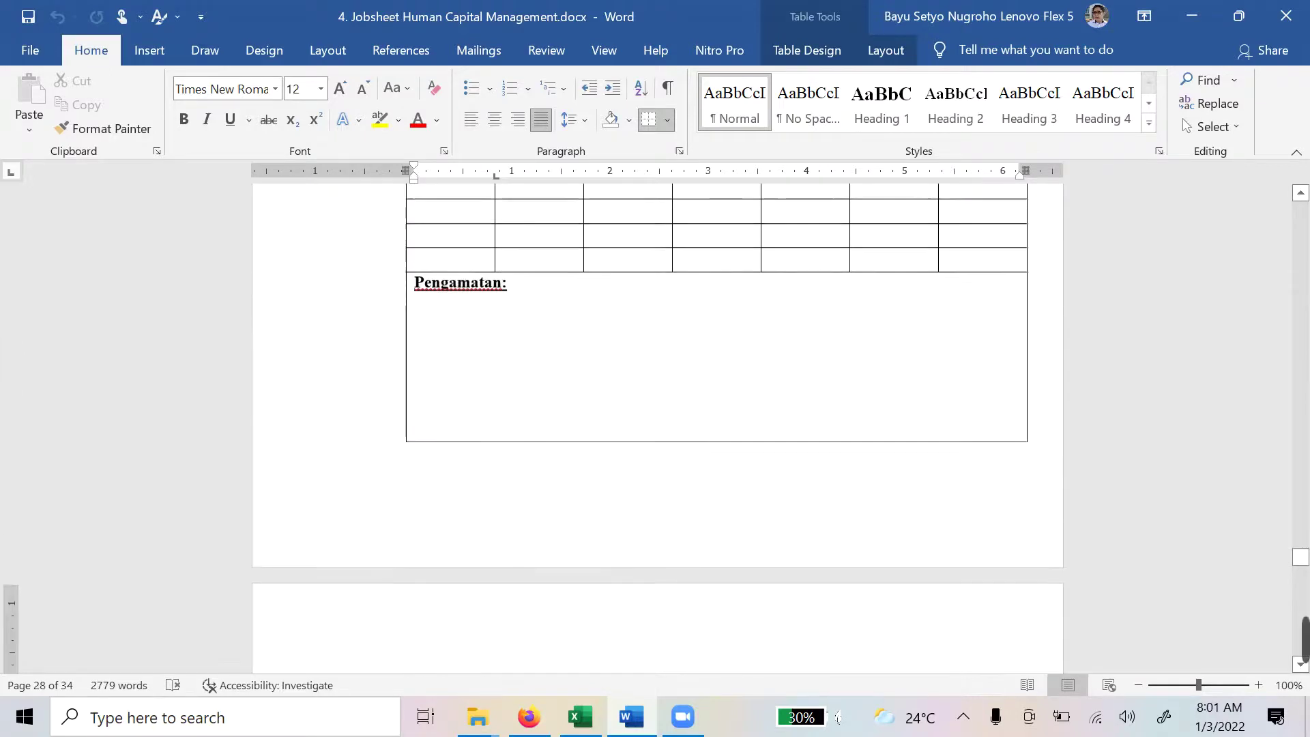
scroll(716, 423, down, 6)
scroll(530, 444, down, 20)
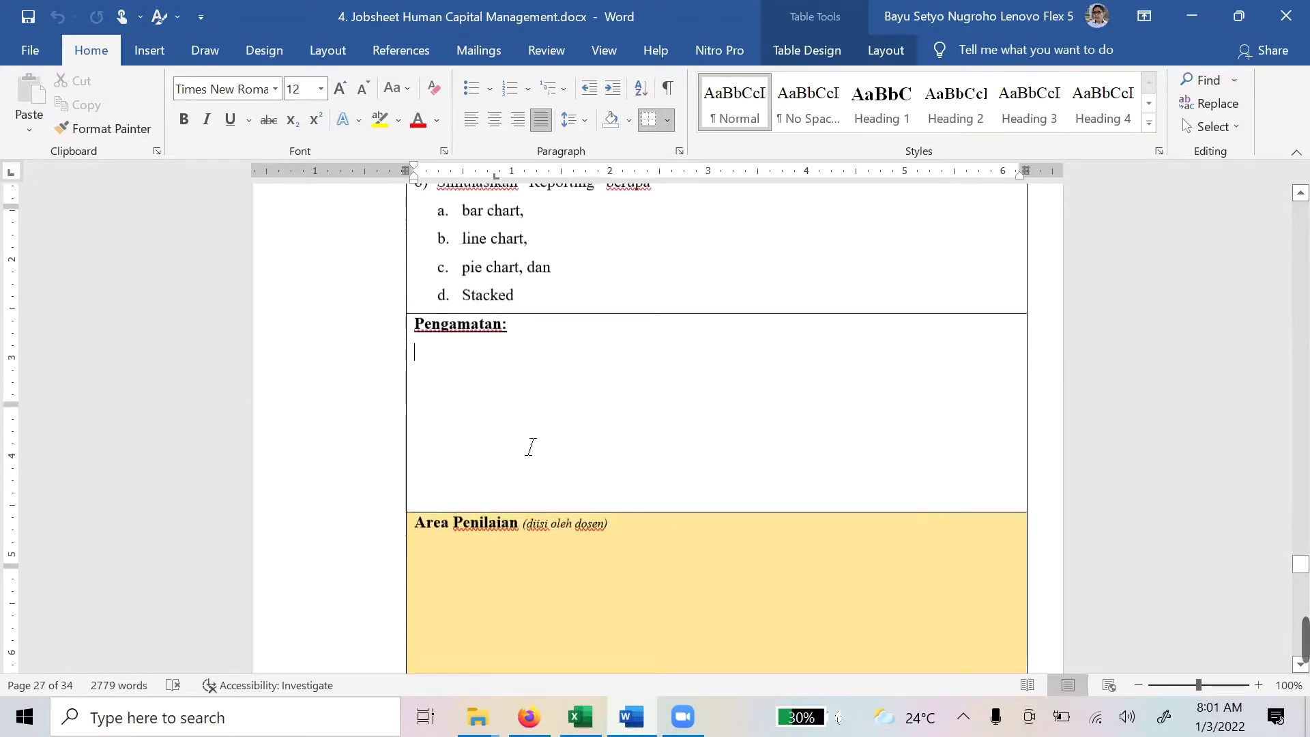
scroll(529, 444, up, 5)
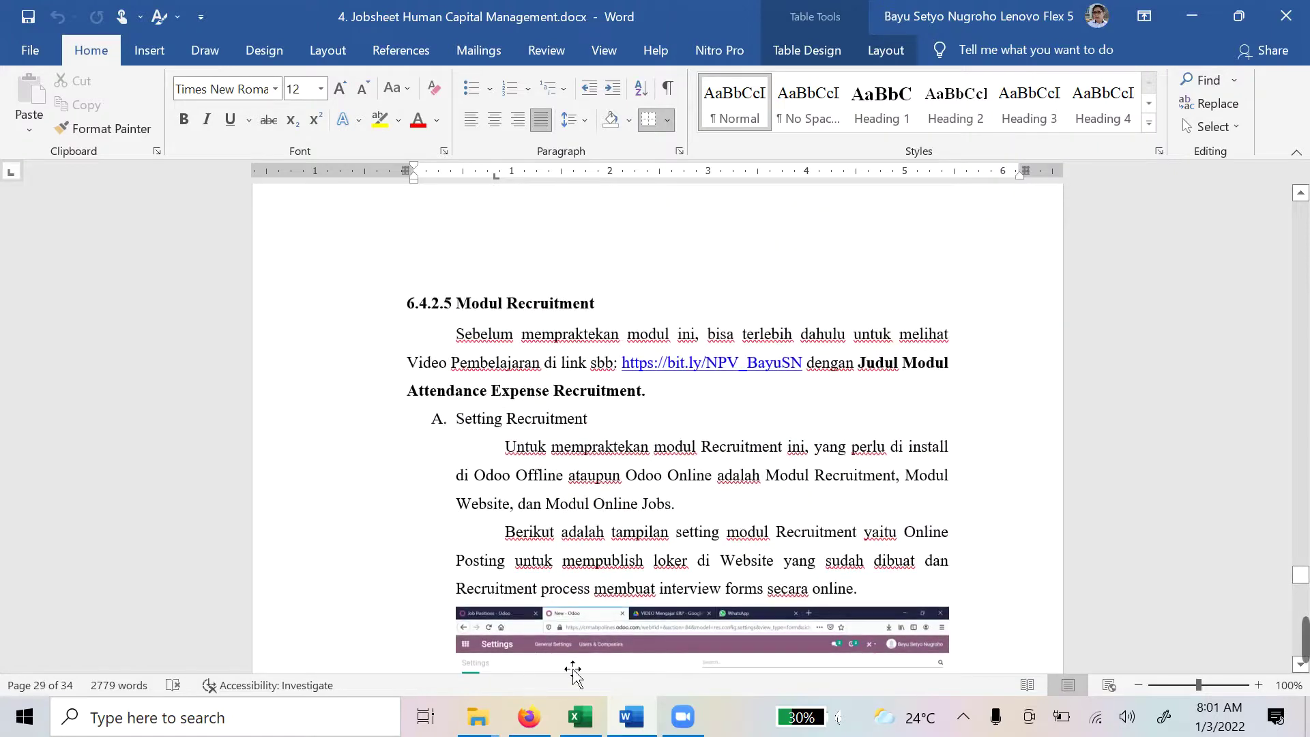
click(528, 718)
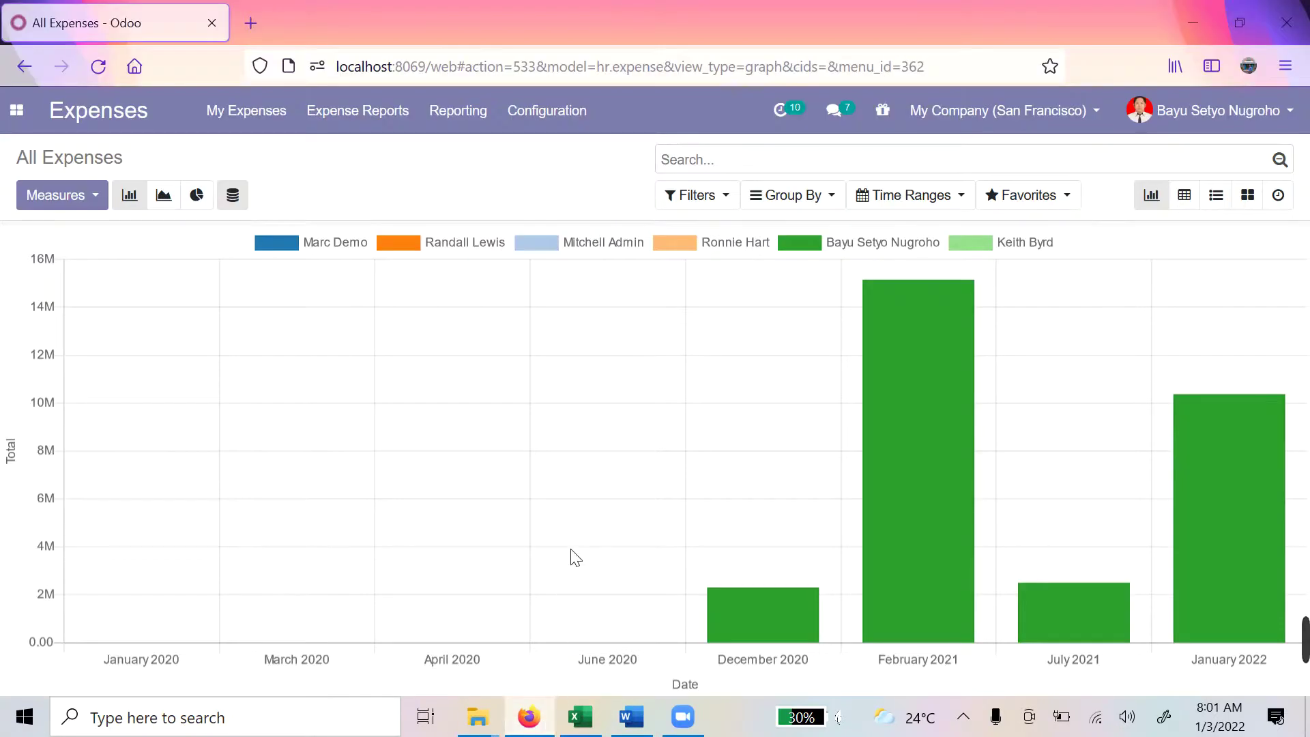
click(539, 723)
click(682, 716)
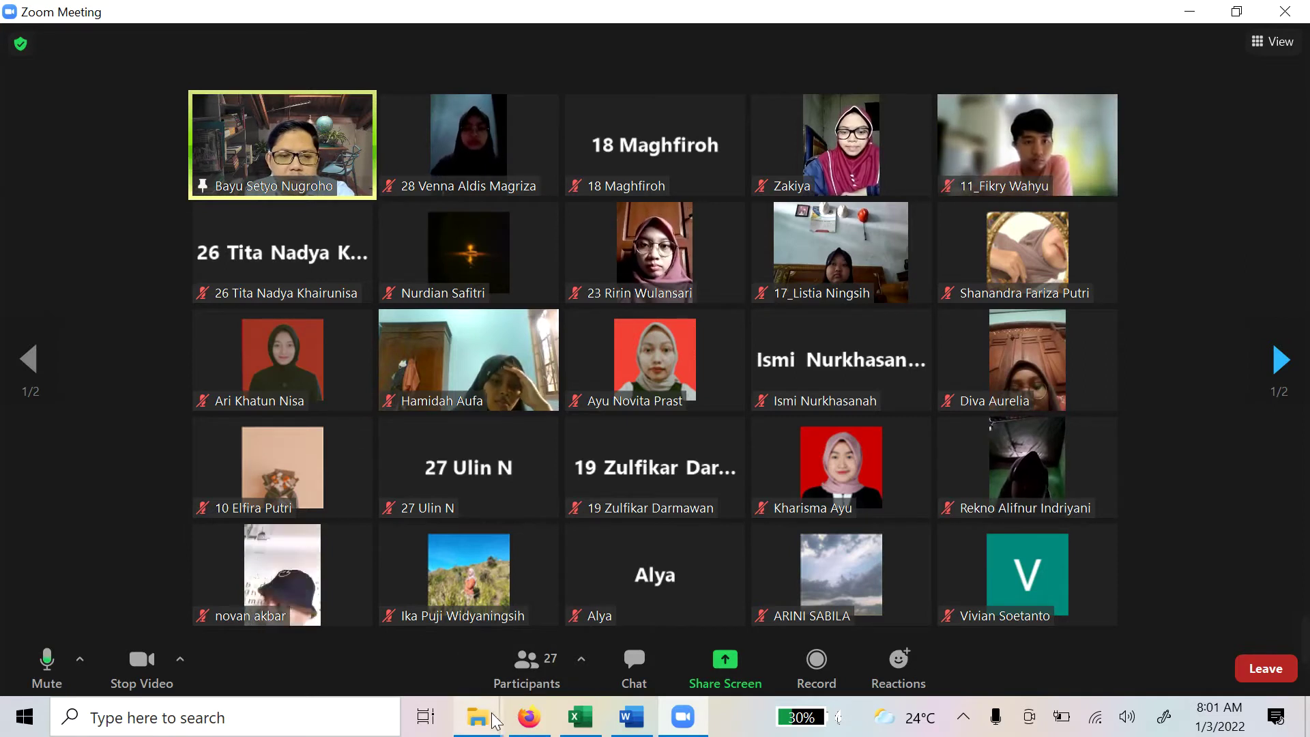
mouse_move(472, 715)
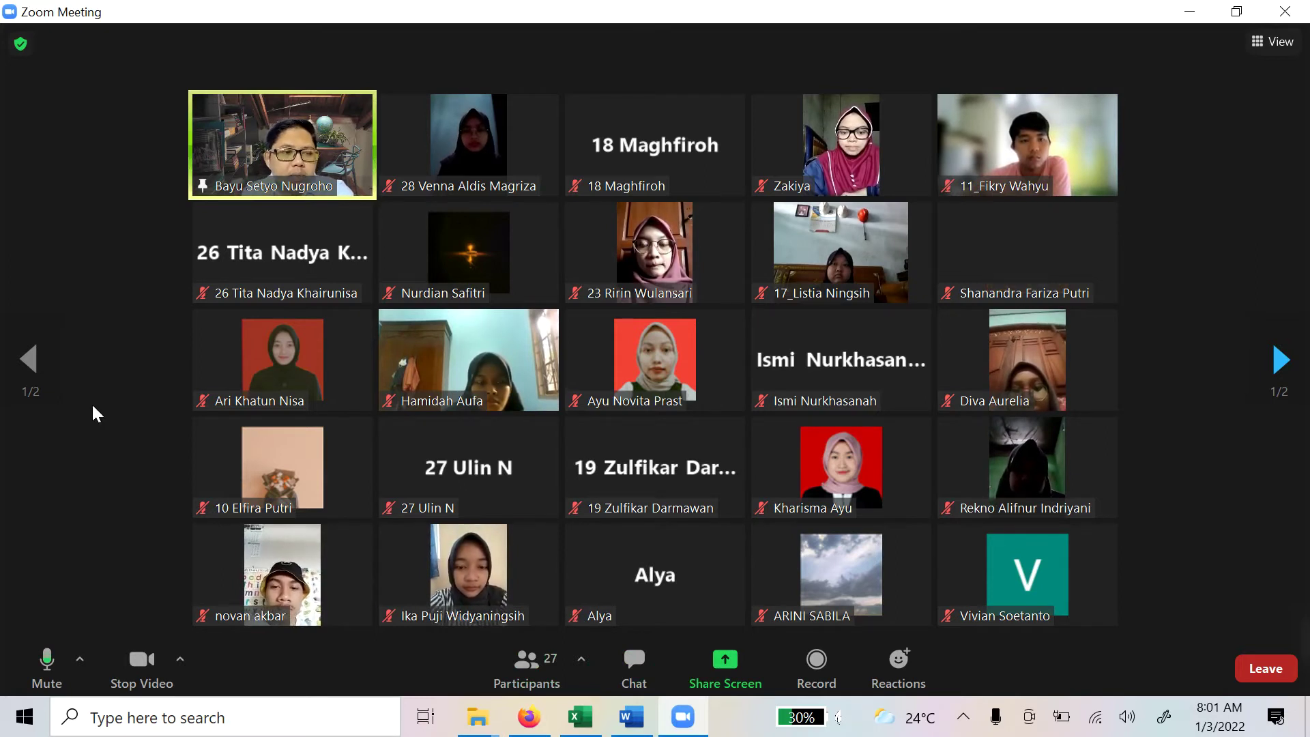
click(682, 716)
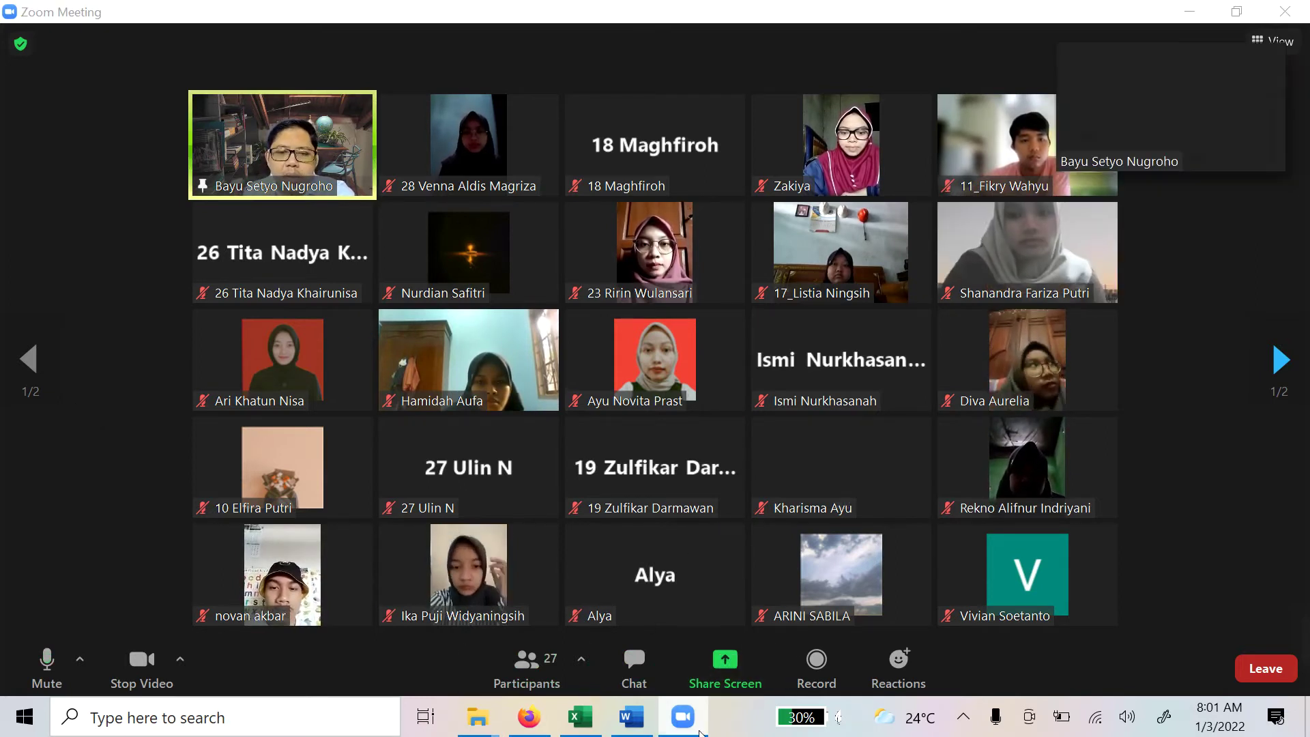
mouse_move(947, 665)
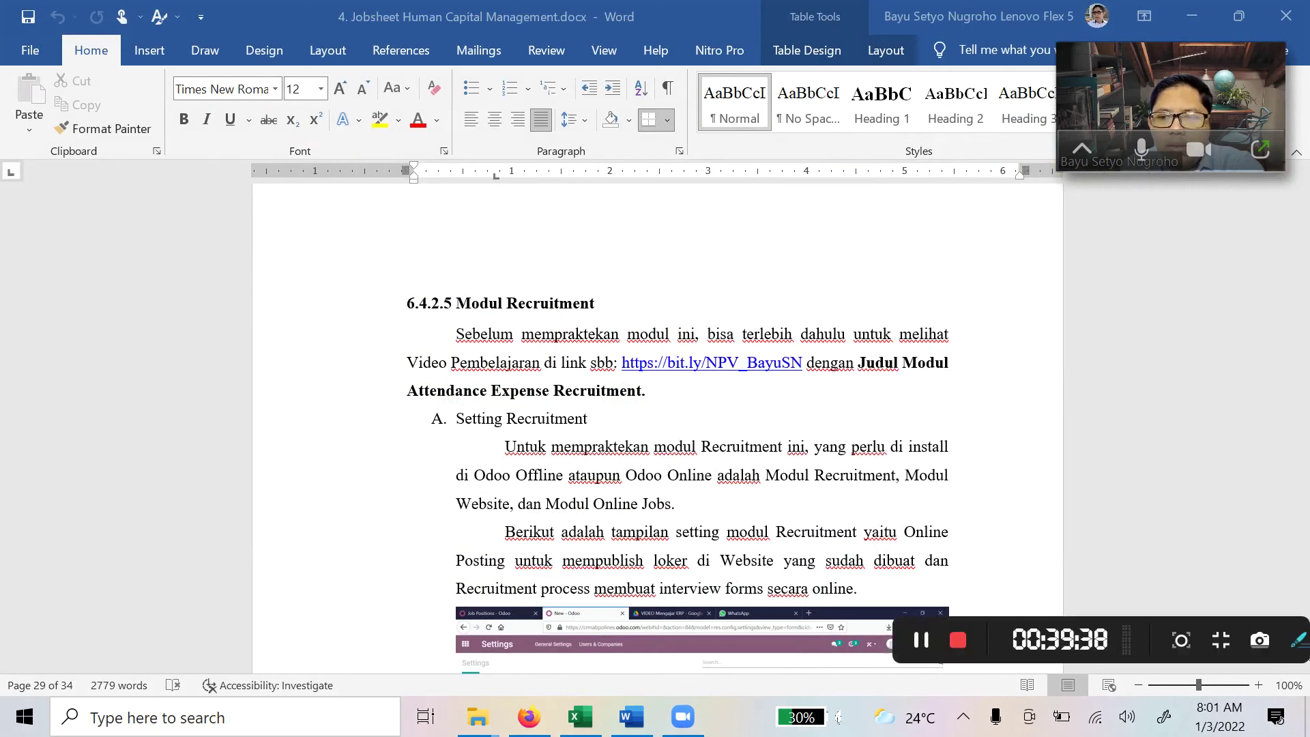